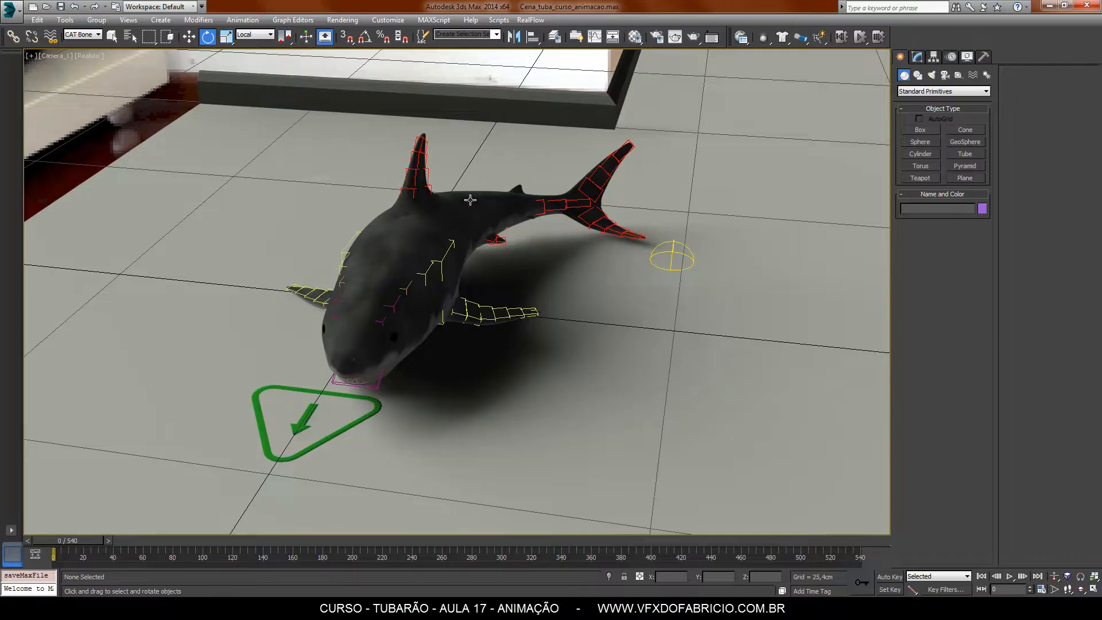
- Try rotating the dorsal fin's bone chain, undo it and clear the selection
double_click(431, 187)
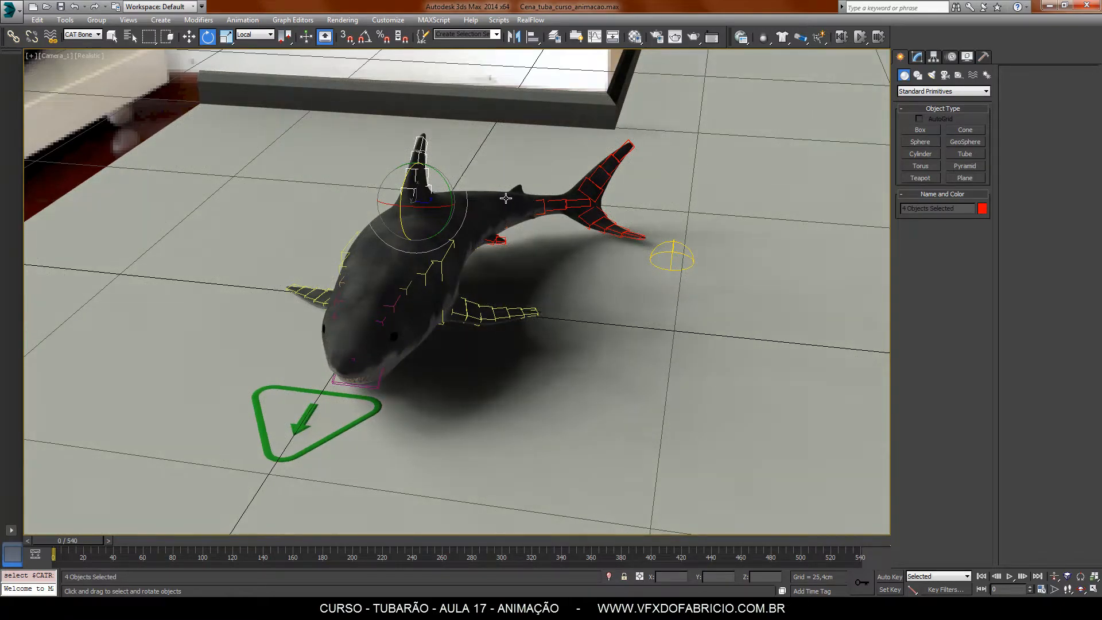
drag(449, 187, 459, 185)
key(ctrl+z)
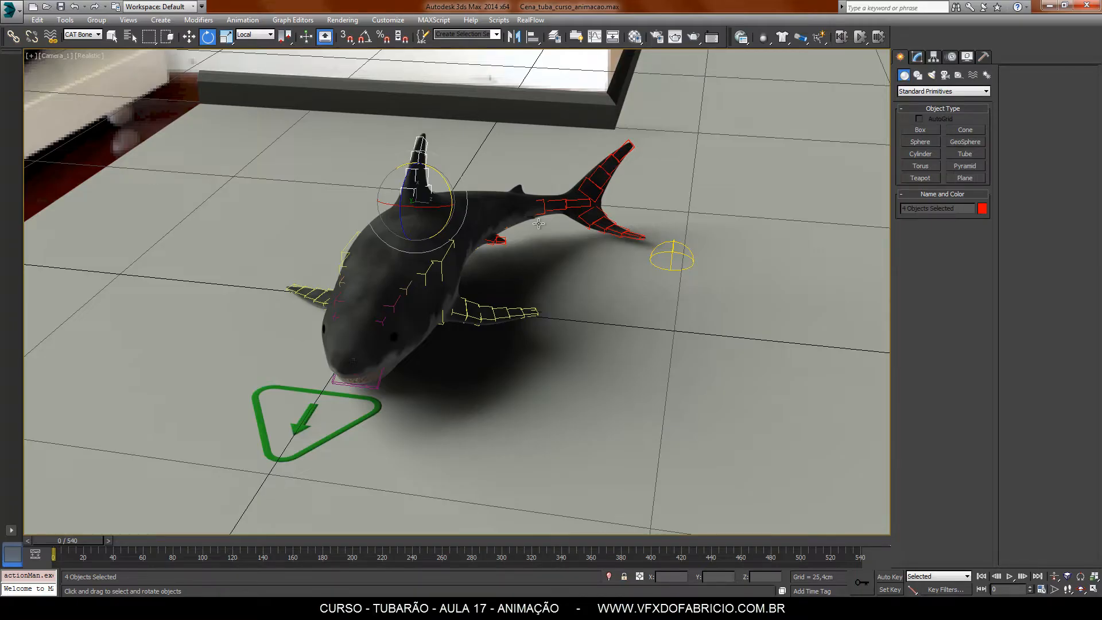
click(554, 82)
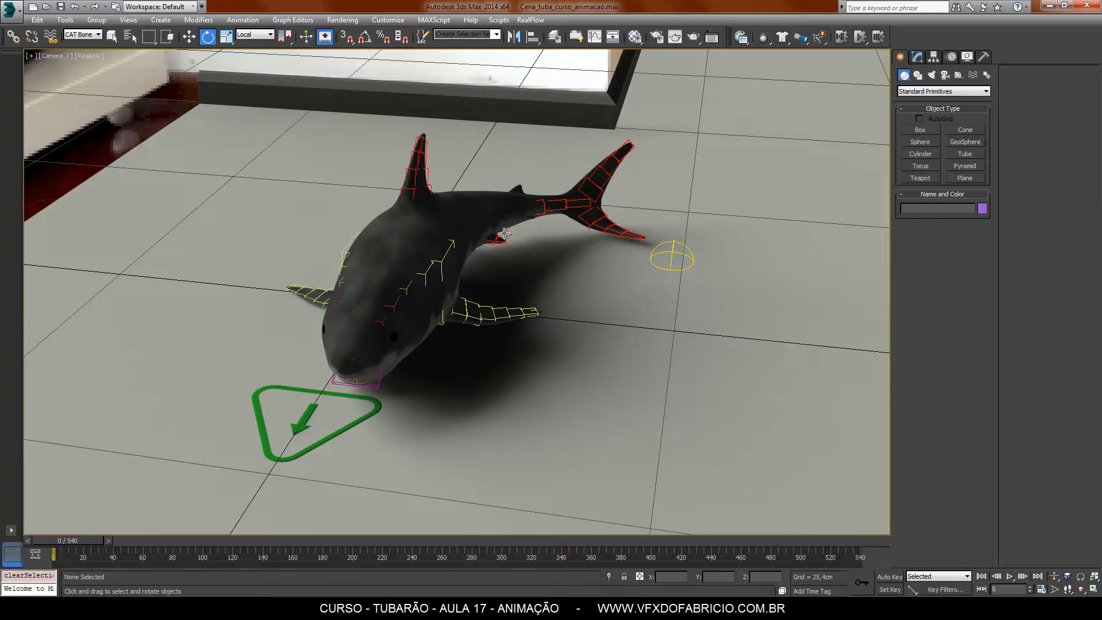
- Switch from the camera view to Perspective, select the CATRigHub001 bone and frame the shark from its side
key(p)
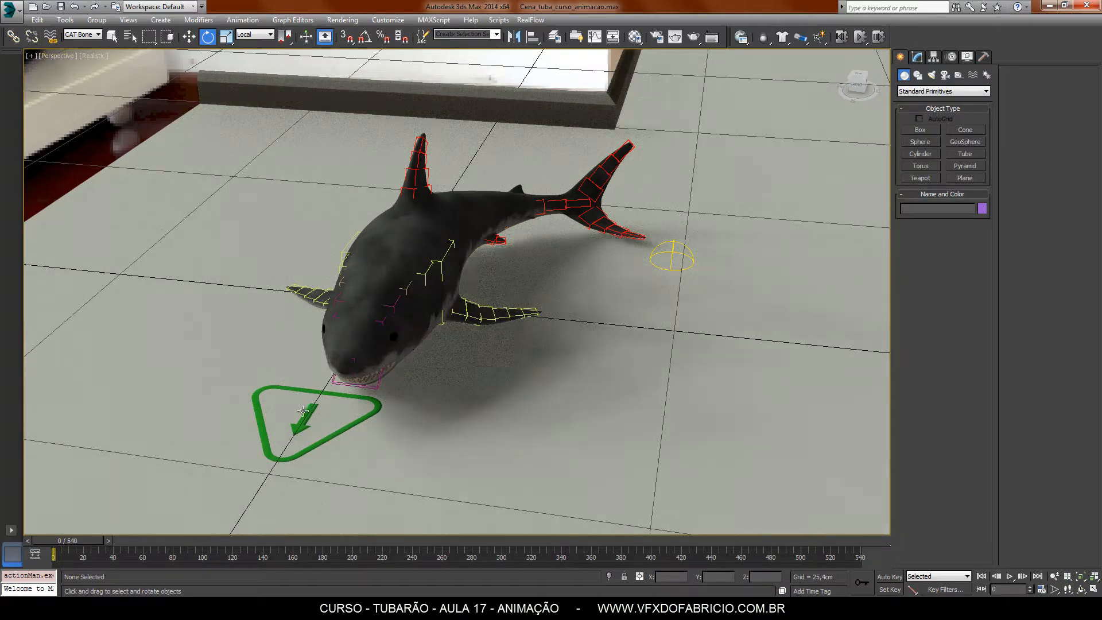
scroll(460, 411, up, 5)
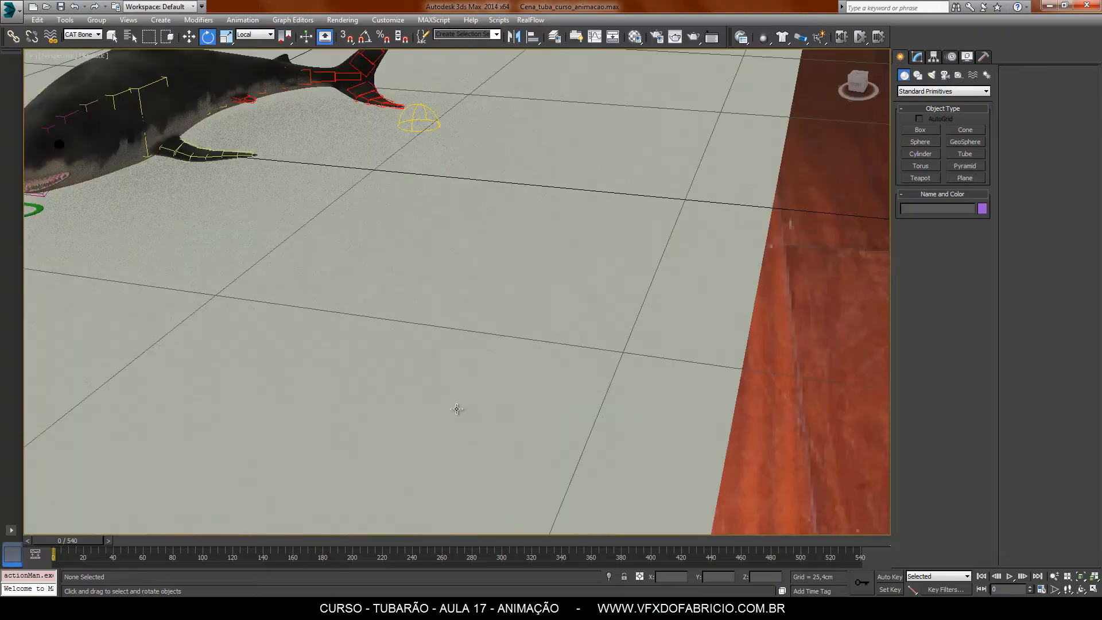
click(169, 69)
key(z)
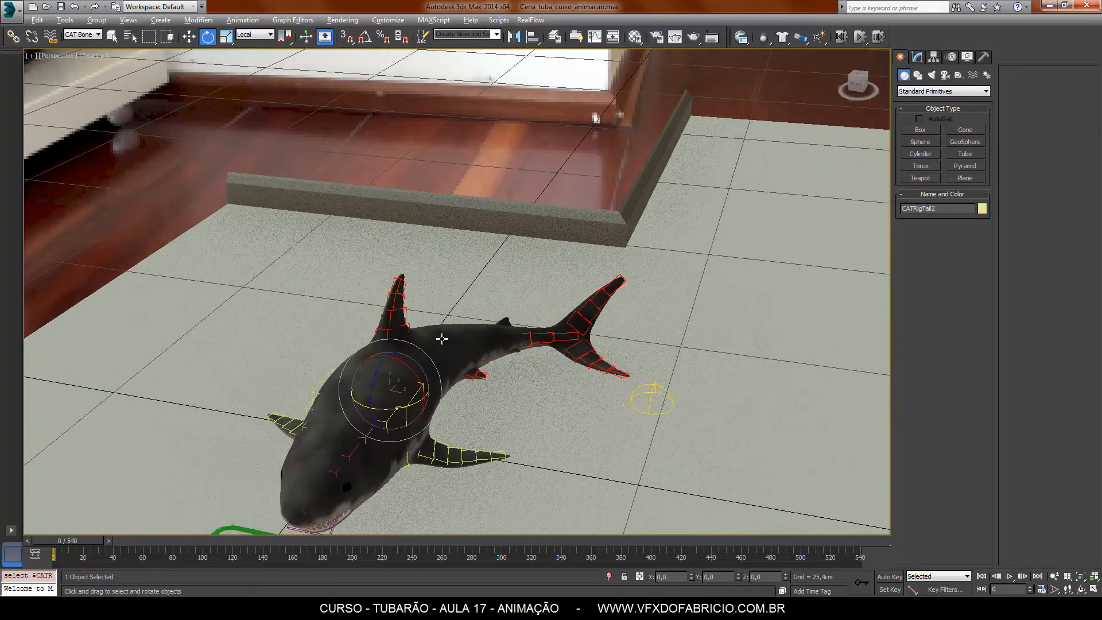
alt+middle_drag(442, 339, 475, 378)
click(440, 292)
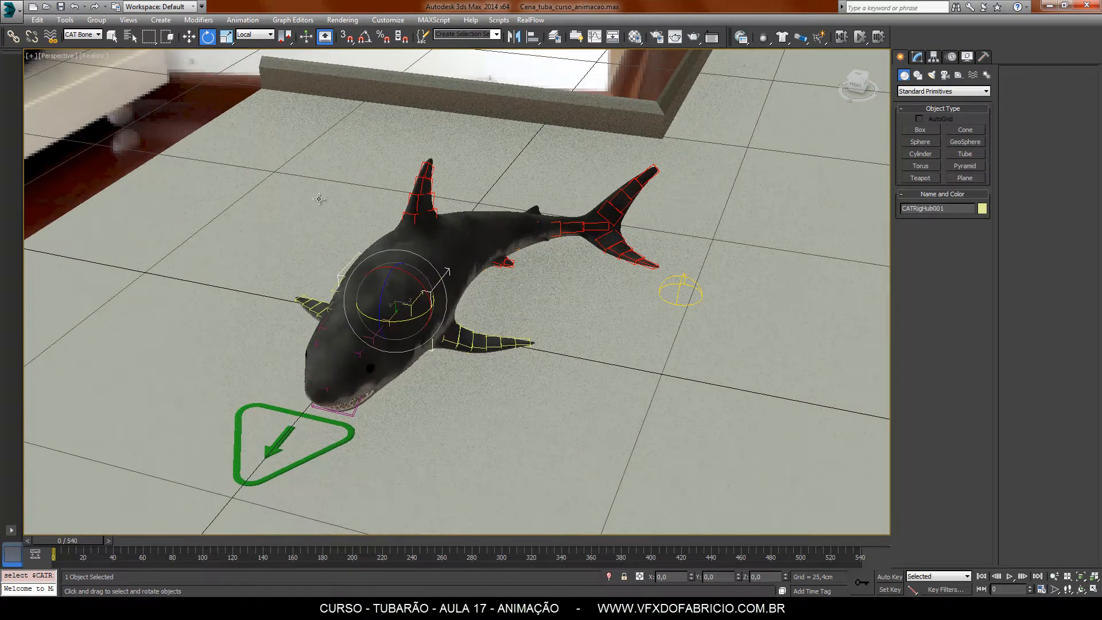
alt+middle_drag(538, 400, 534, 387)
scroll(534, 321, up, 3)
scroll(534, 322, down, 2)
alt+middle_drag(621, 410, 594, 384)
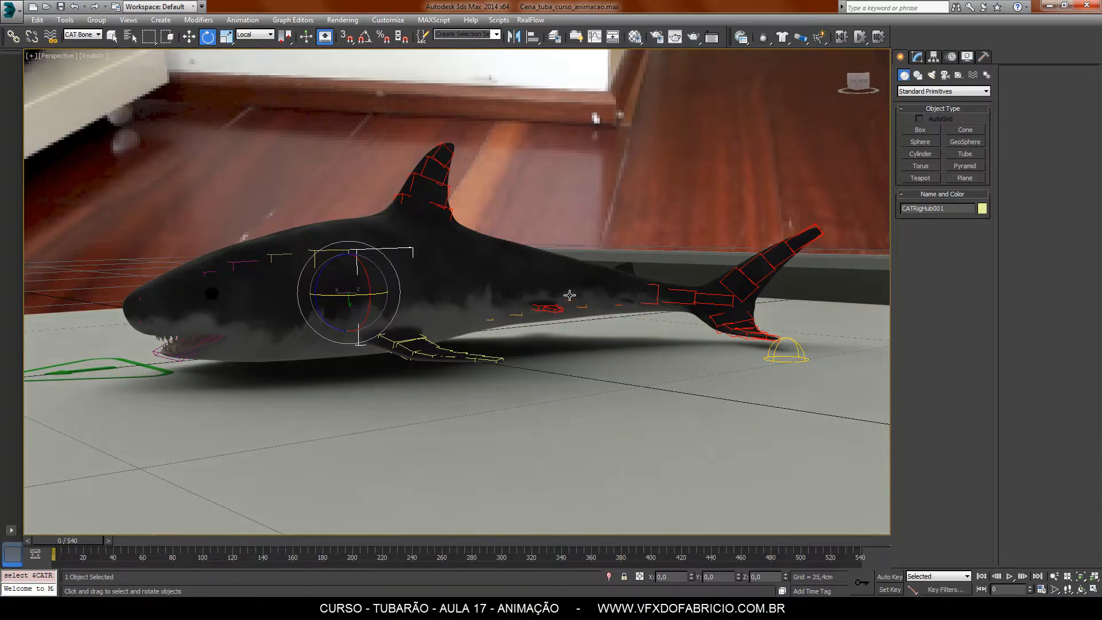
- Rotate the bones CATRigTail3 and CATRigTail4 to bend the rear body down toward the floor
click(490, 319)
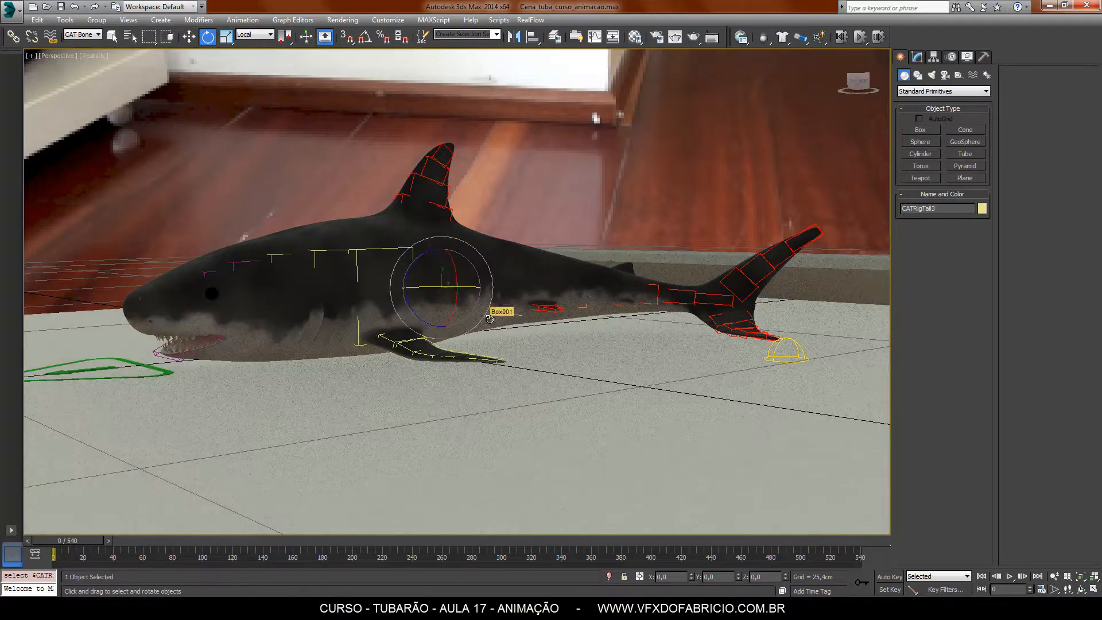
drag(436, 249, 446, 276)
click(515, 322)
alt+middle_drag(645, 433, 453, 181)
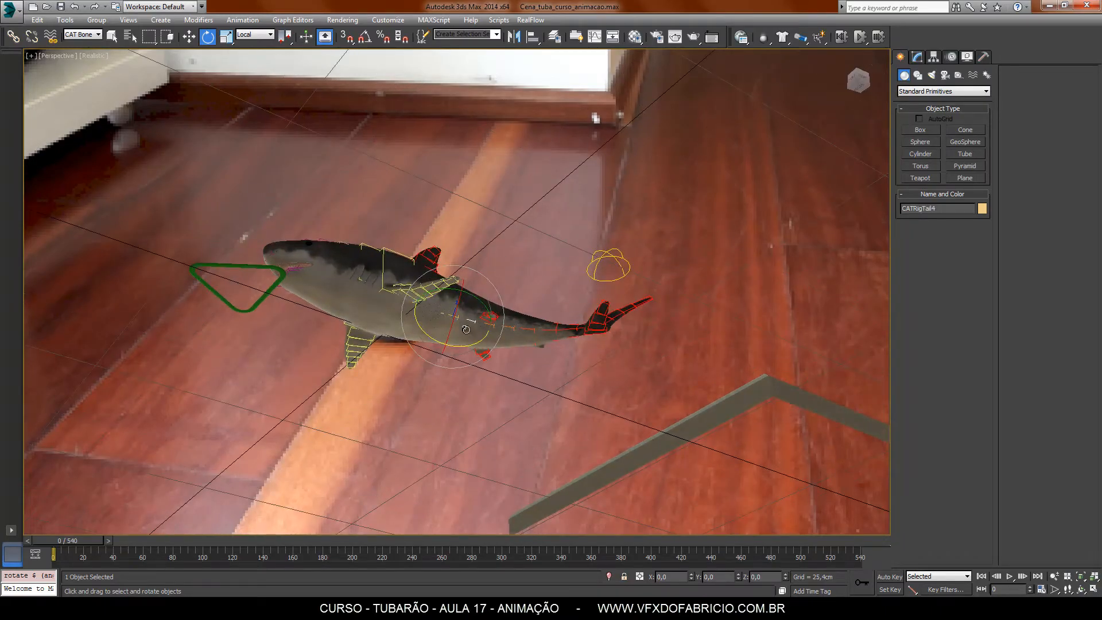
alt+middle_drag(536, 239, 562, 313)
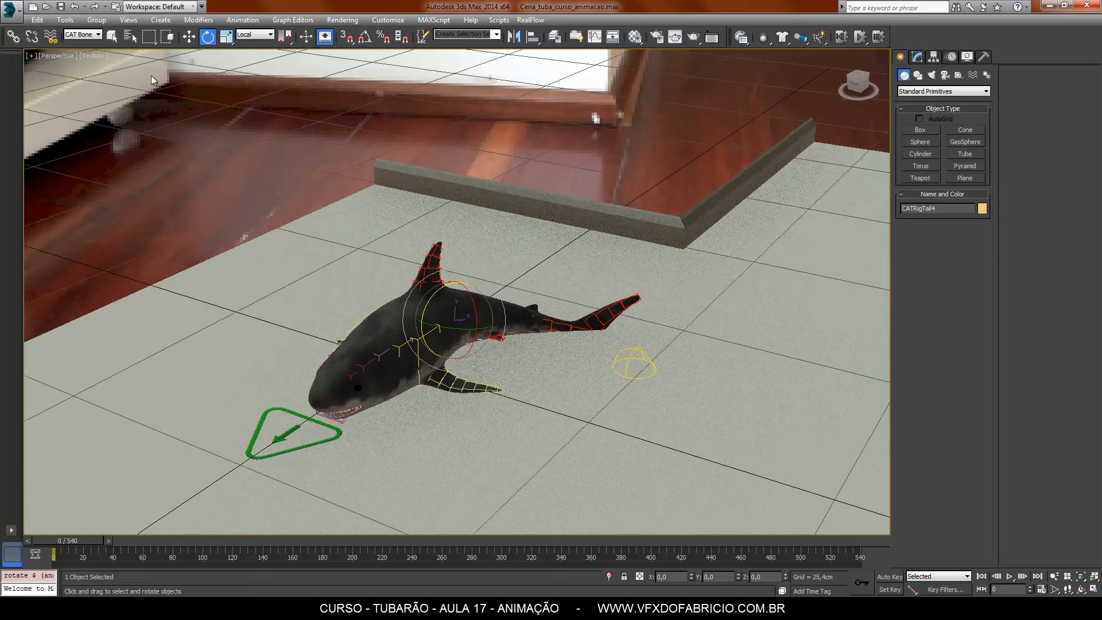
- Set the selection filter to All and turn off Backface Cull in the object properties of the floor plane Plane001
click(82, 35)
click(83, 45)
click(112, 36)
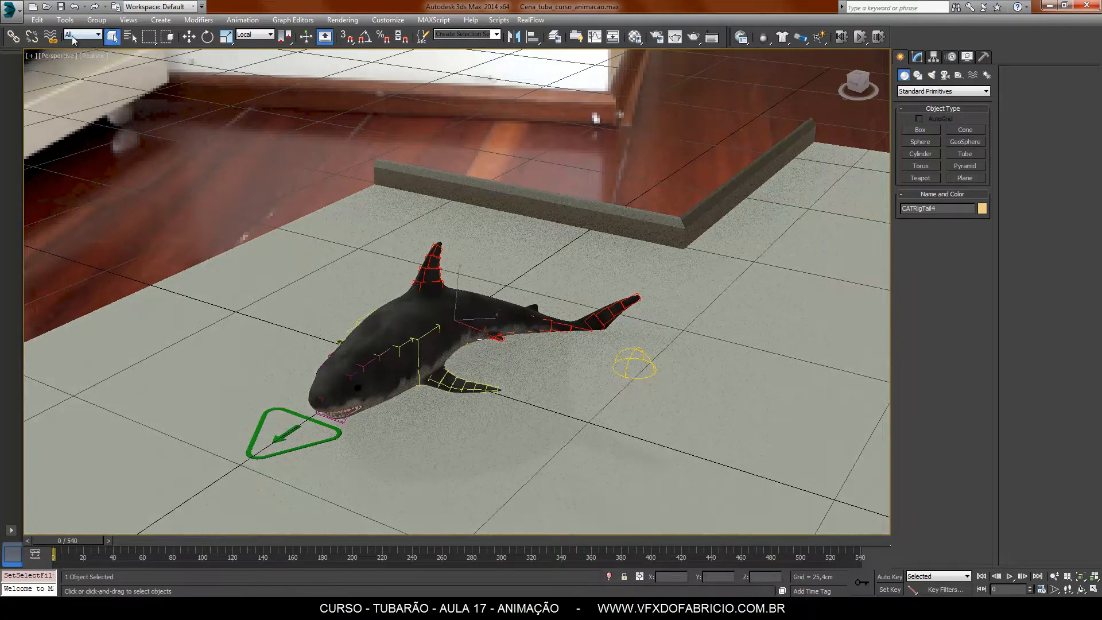
click(301, 268)
right_click(302, 268)
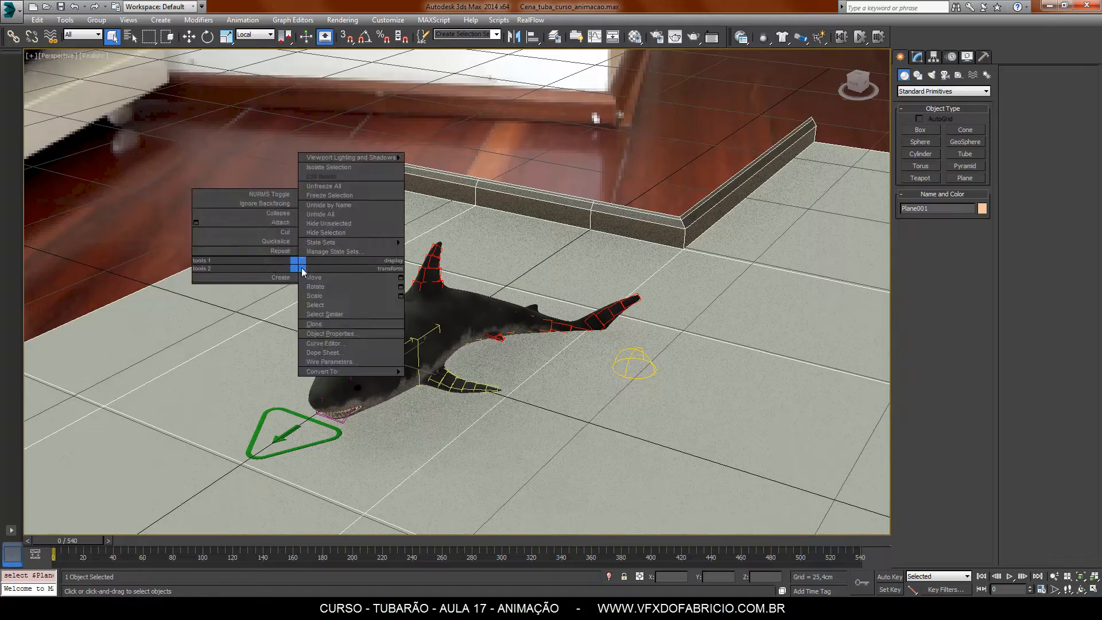
click(350, 334)
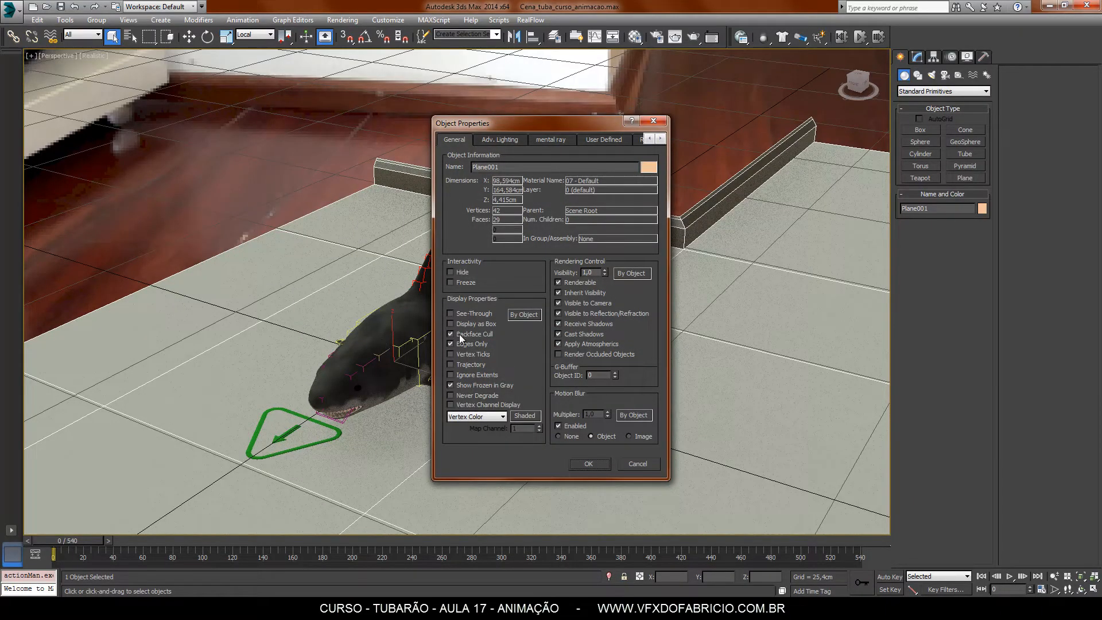
click(588, 464)
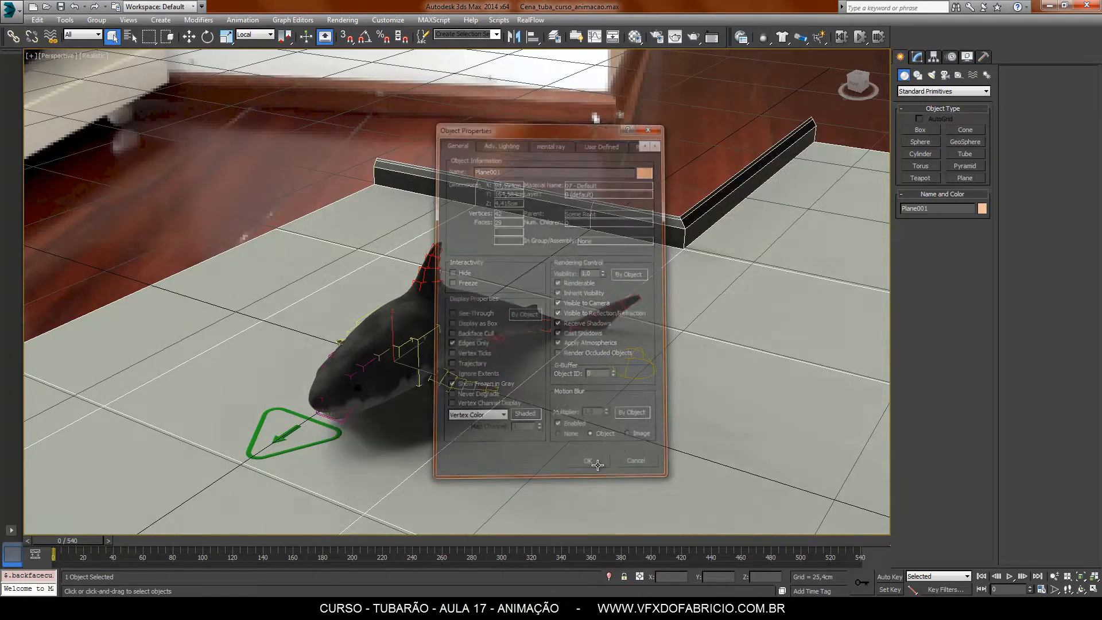
- Rotate the first two bones of the near pectoral fin to adjust how the fin meets the floor
alt+middle_drag(573, 485, 495, 309)
scroll(456, 351, up, 5)
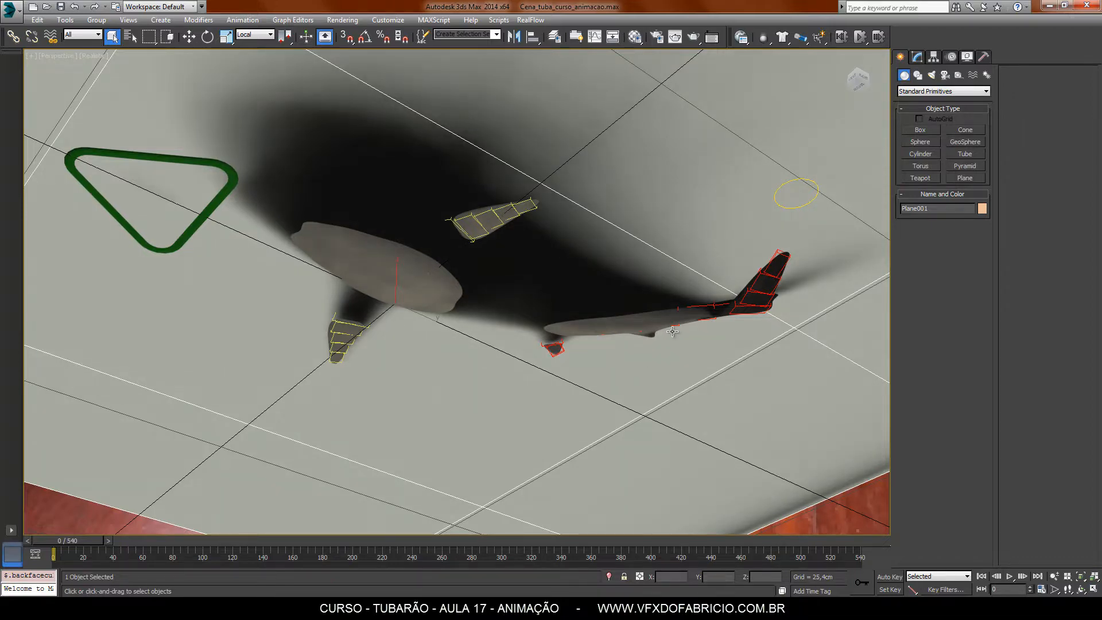
alt+middle_drag(606, 302, 594, 441)
scroll(511, 422, up, 8)
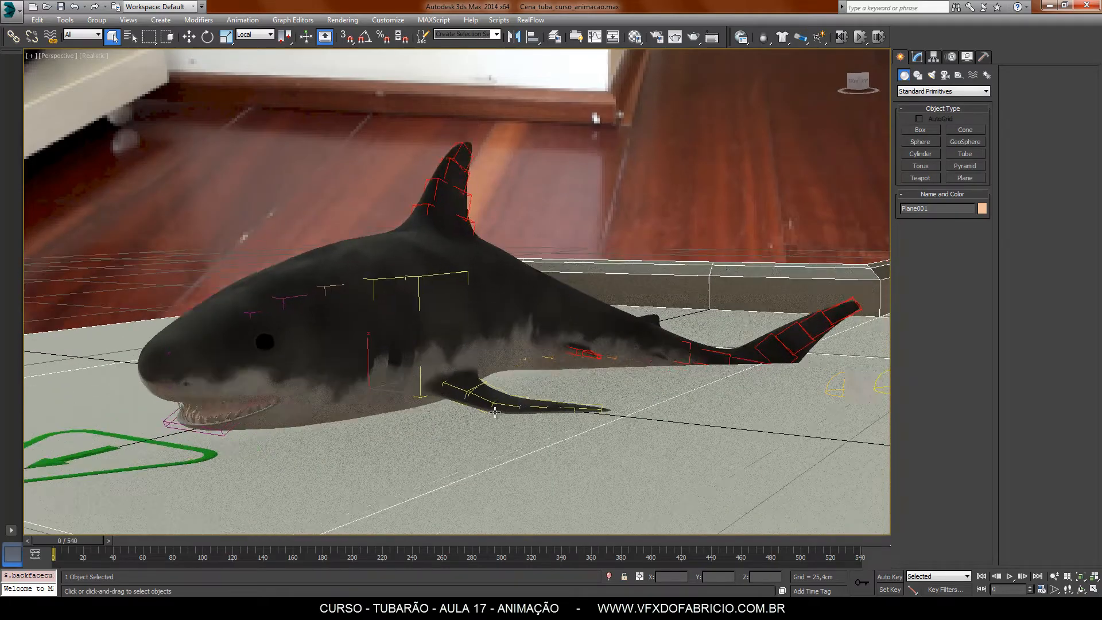
click(477, 380)
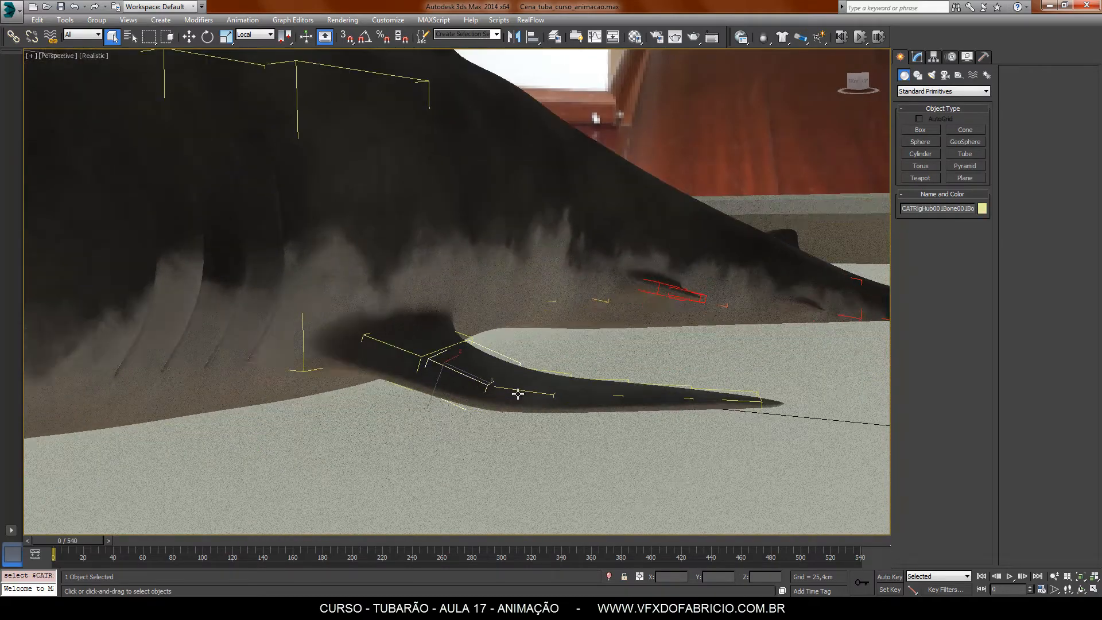
click(208, 36)
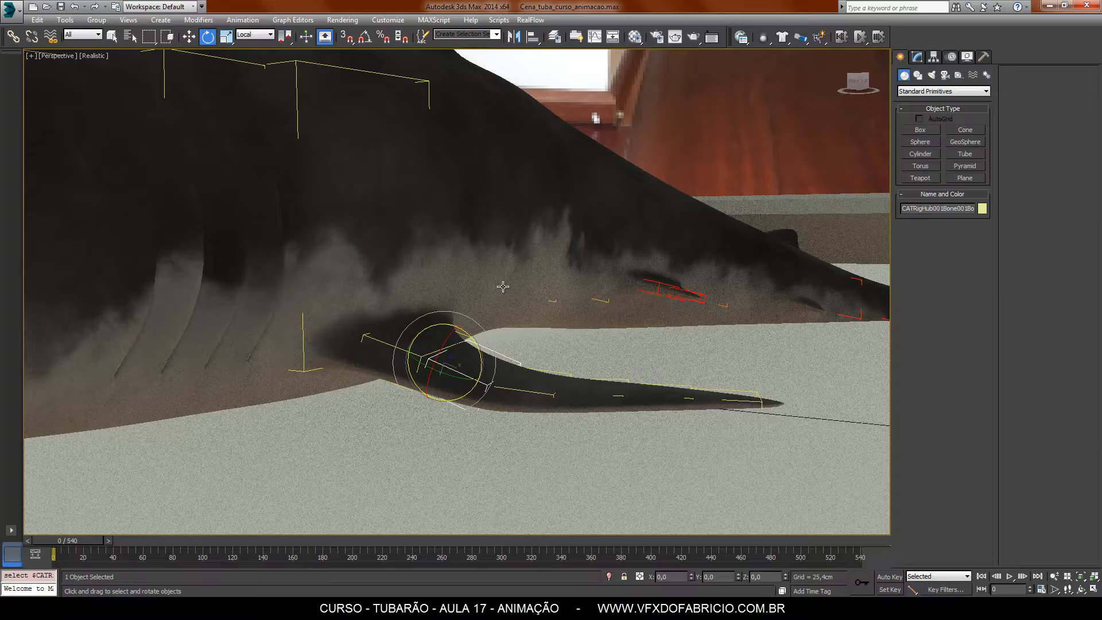
click(480, 356)
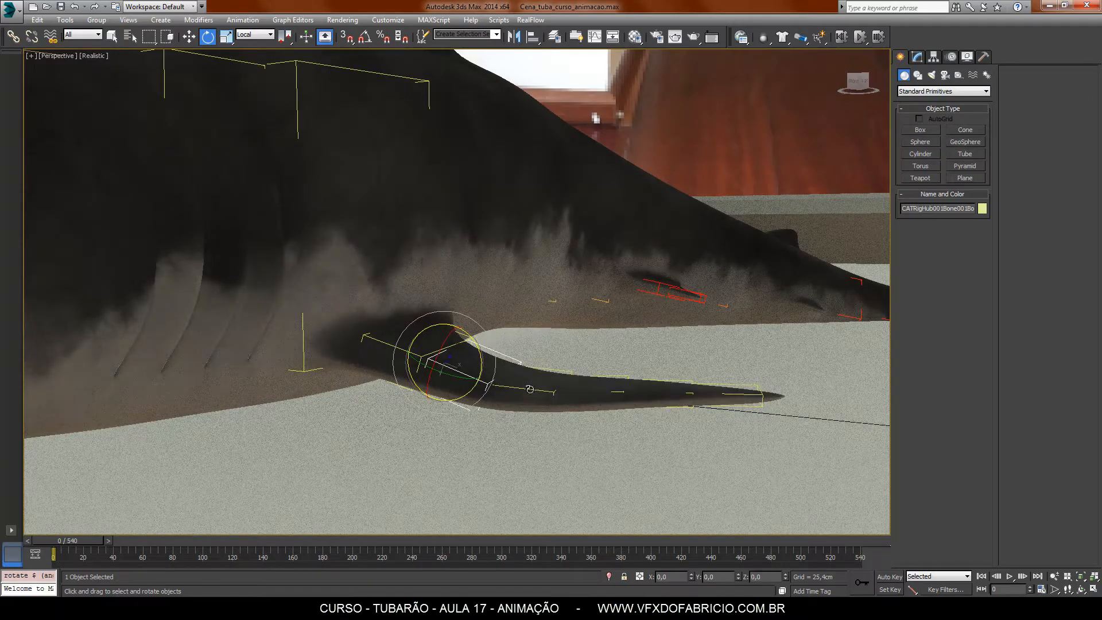
click(531, 365)
drag(532, 365, 535, 372)
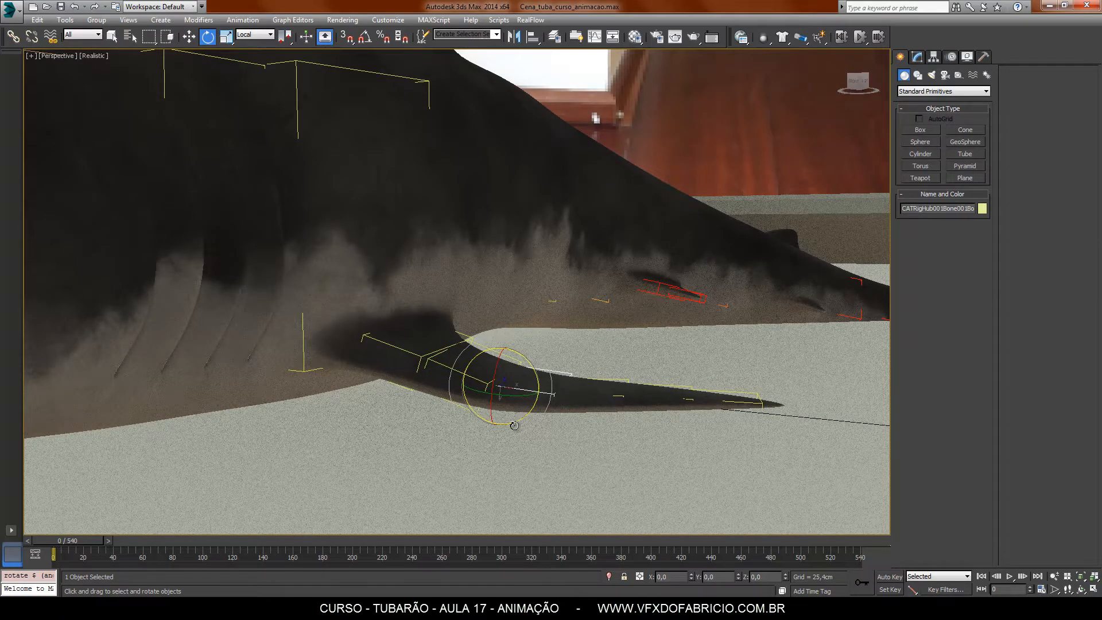
- Check the shark's contact with the floor from below and rotate CATRigTail4 to lower the tail
alt+middle_drag(515, 426, 539, 402)
alt+middle_drag(543, 435, 511, 382)
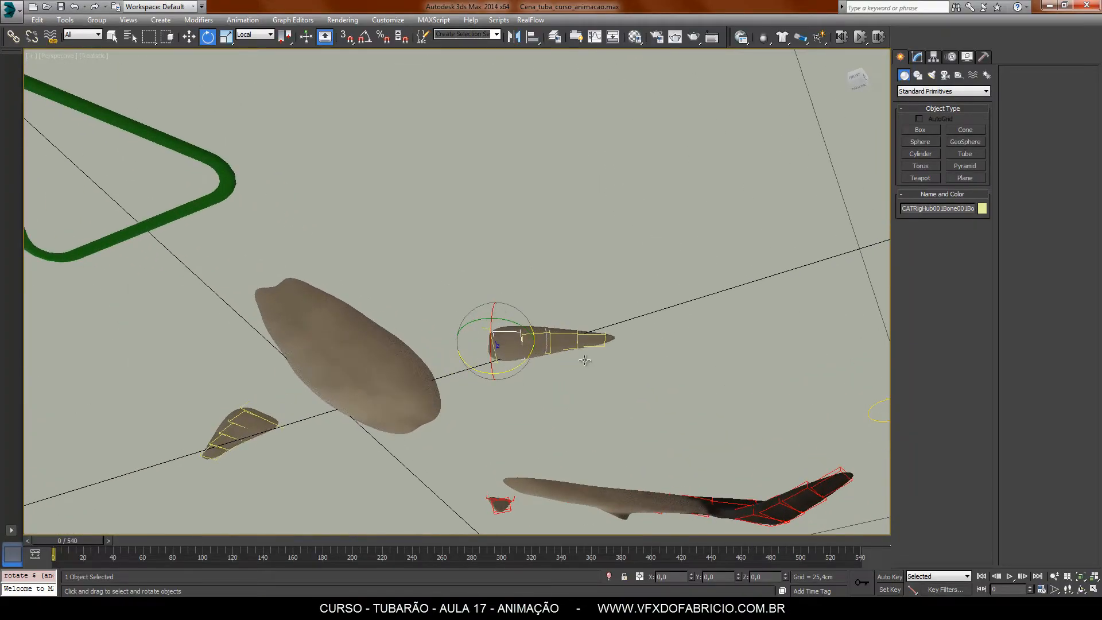
alt+middle_drag(584, 360, 646, 425)
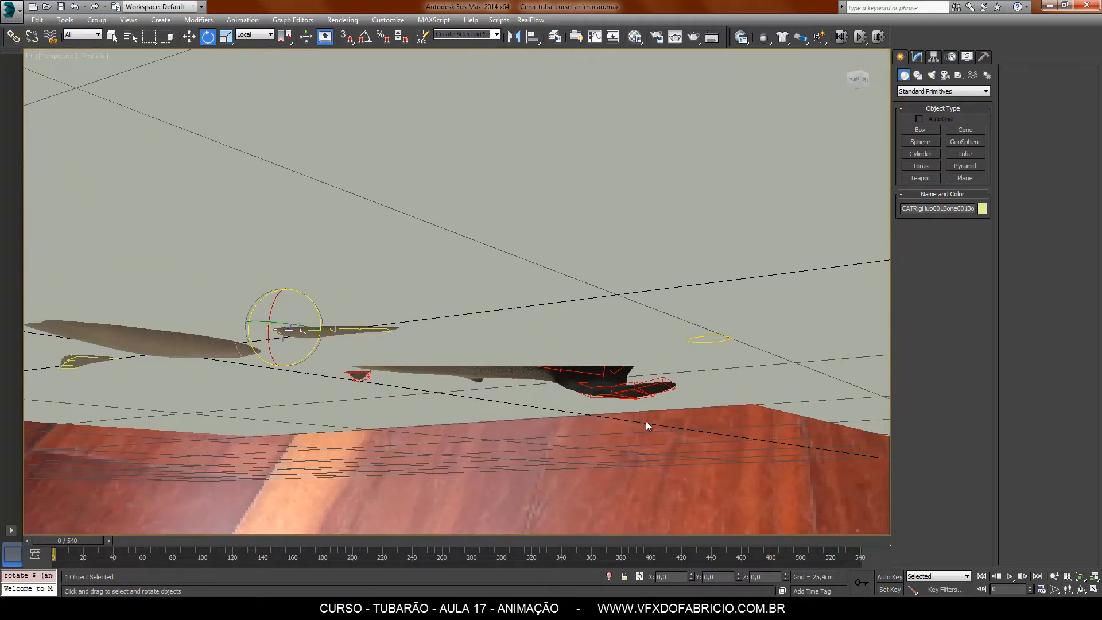
alt+middle_drag(546, 383, 185, 408)
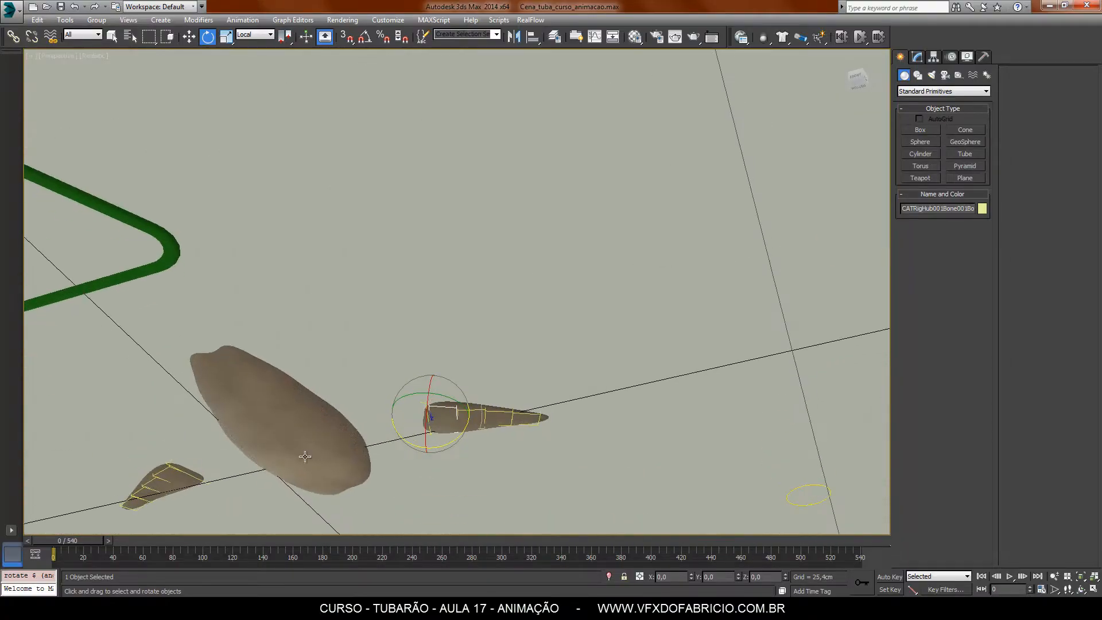
alt+middle_drag(305, 456, 530, 336)
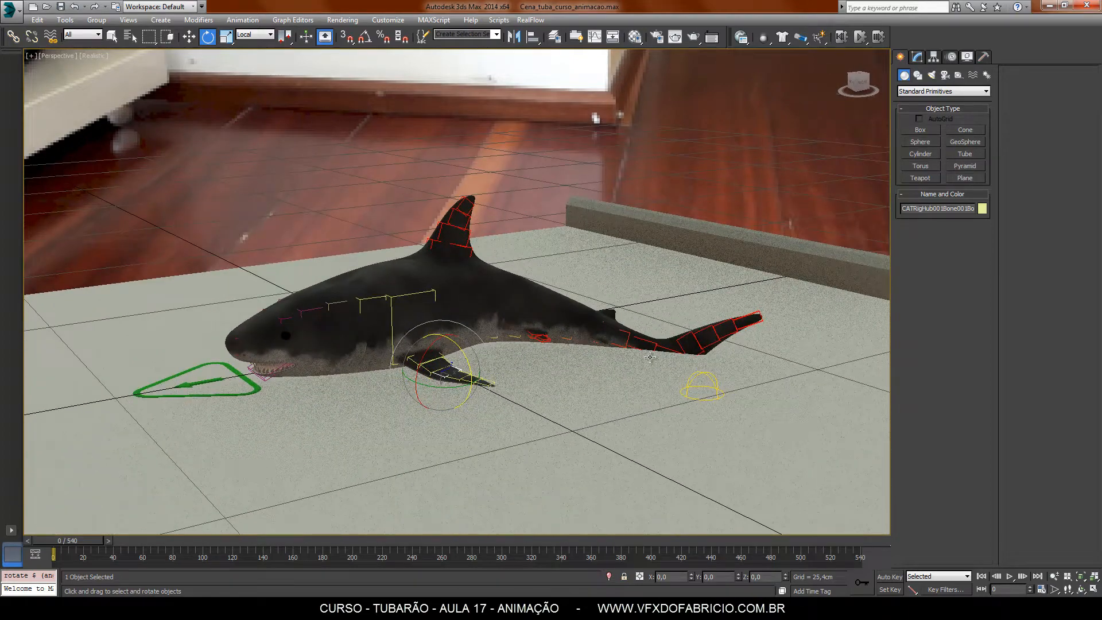
scroll(640, 351, up, 6)
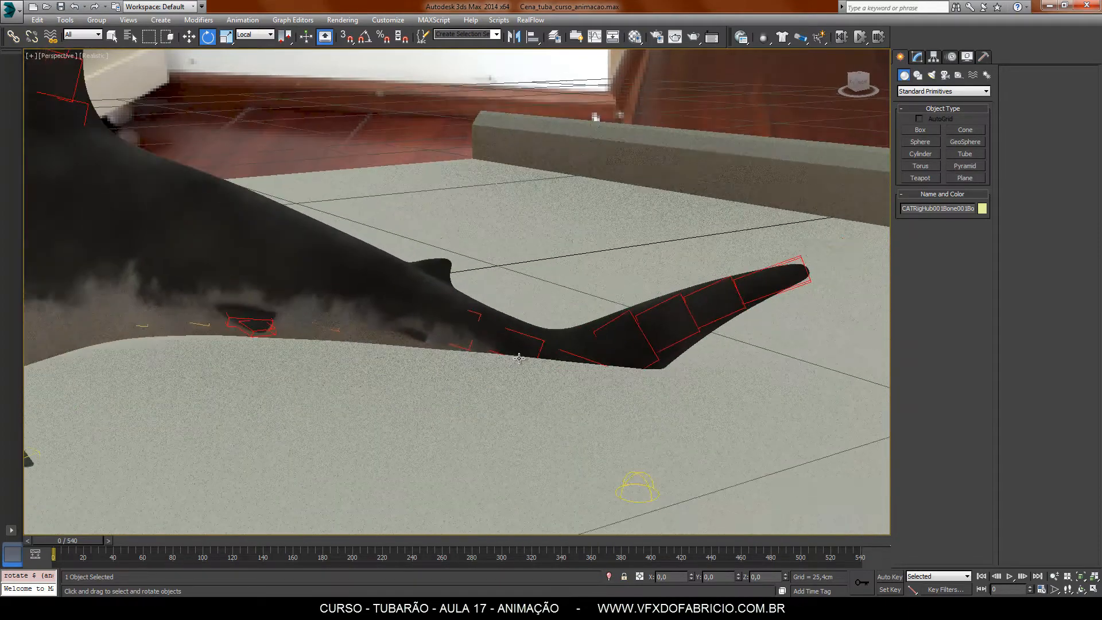
middle_drag(398, 368, 412, 373)
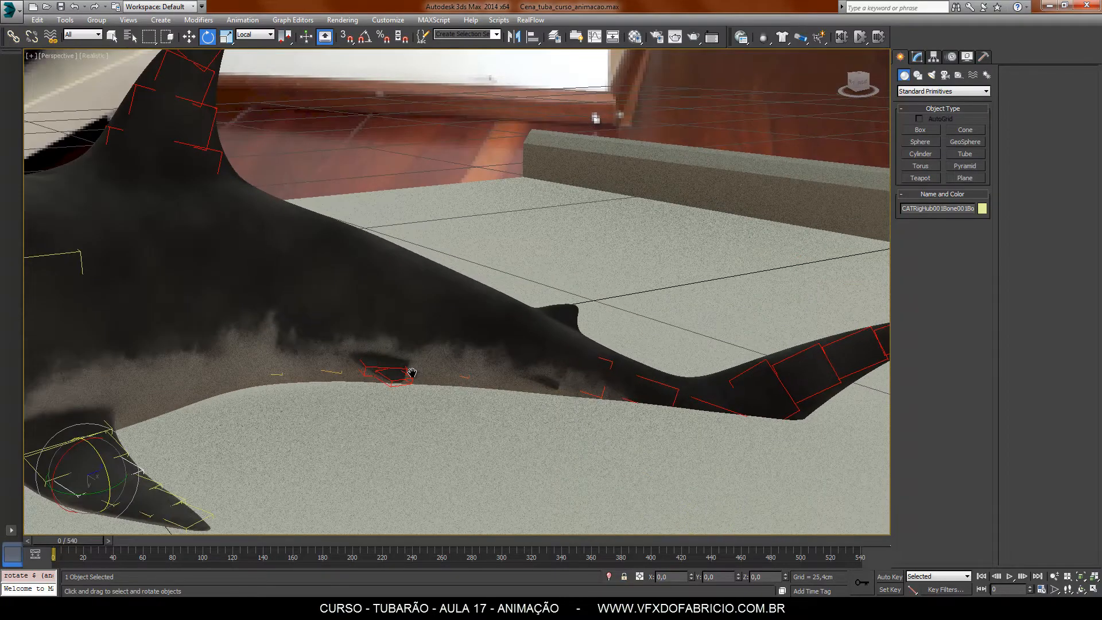
click(337, 373)
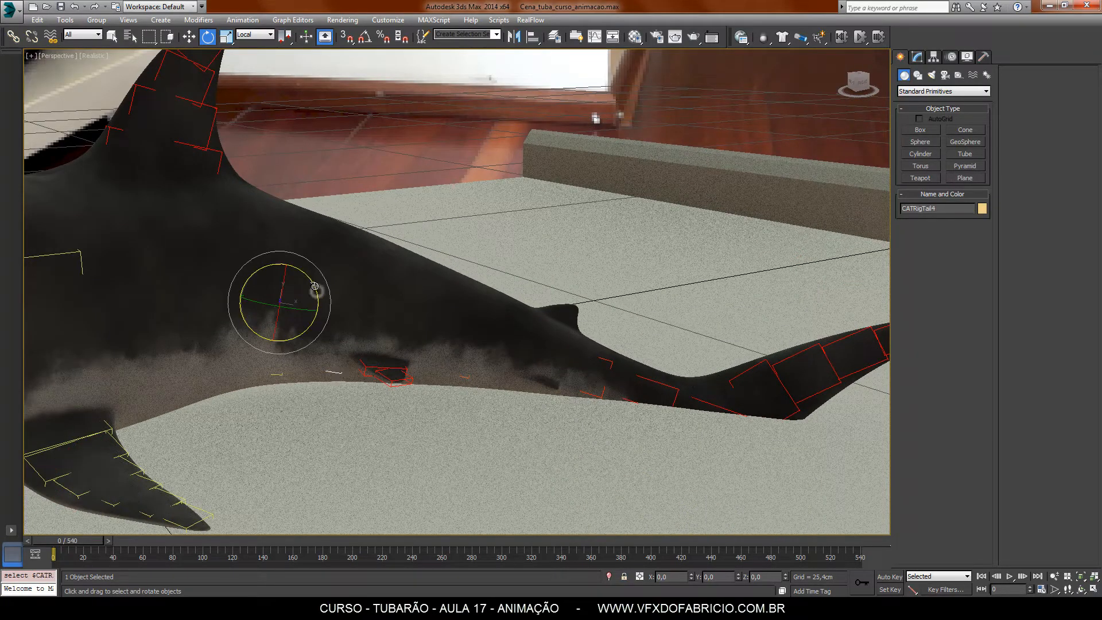
drag(315, 285, 327, 294)
- Make the shark mesh Box001 see-through and restrict the selection filter to CAT Bone
click(278, 373)
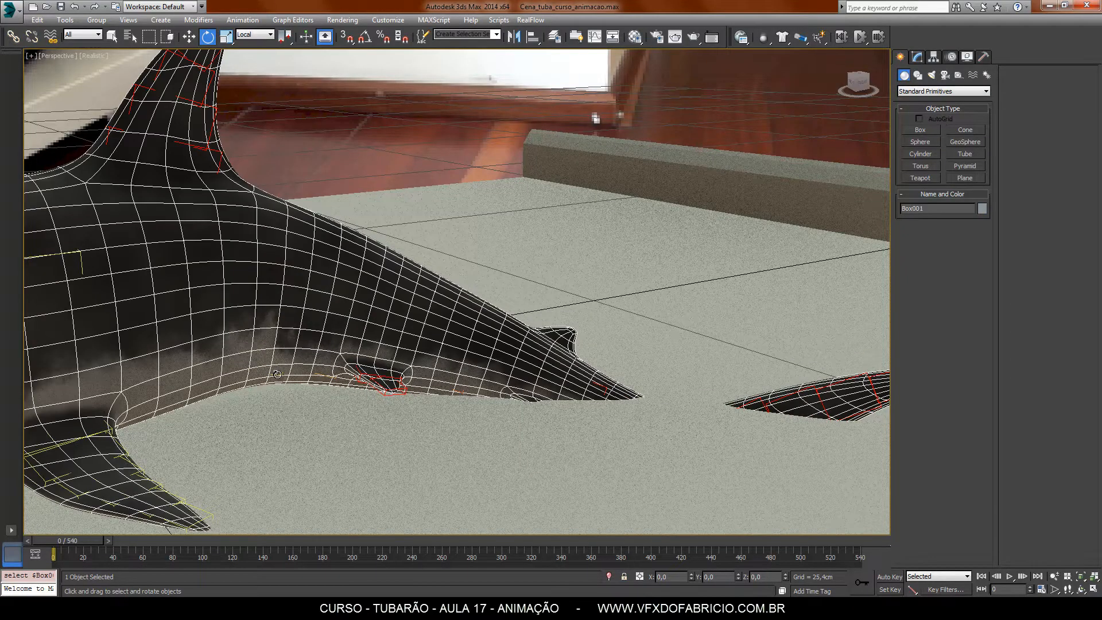
click(277, 374)
click(336, 295)
key(alt+x)
middle_drag(288, 293, 308, 292)
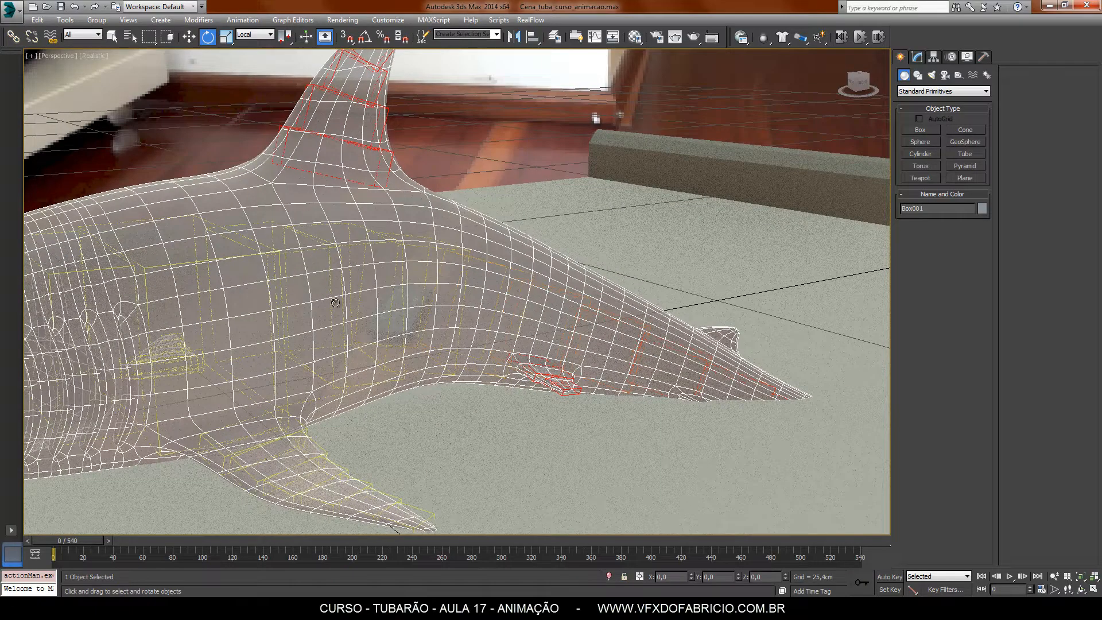
click(91, 37)
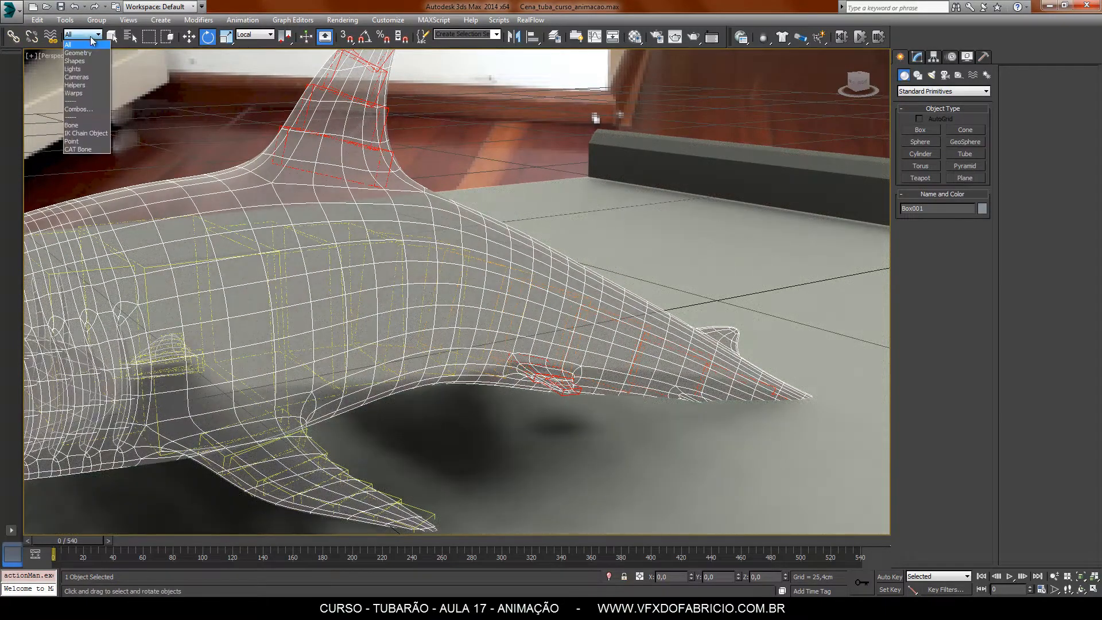
click(84, 150)
- Rotate the front tail bones, starting with CATRigTail1, to lower the rear body onto the floor
double_click(295, 253)
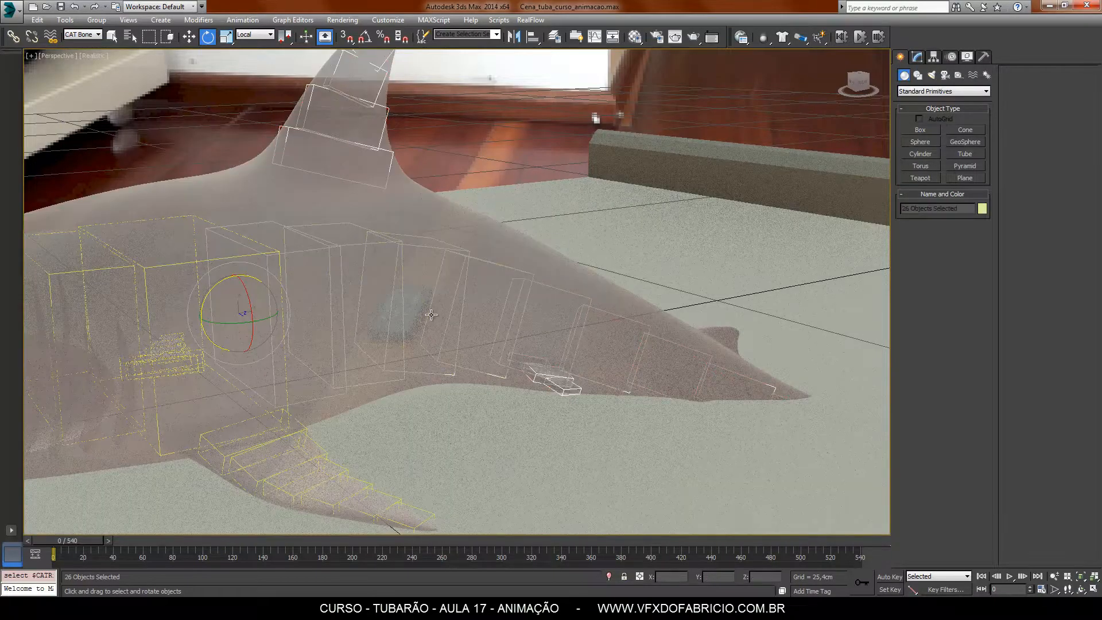
alt+middle_drag(432, 315, 413, 307)
click(405, 409)
click(339, 374)
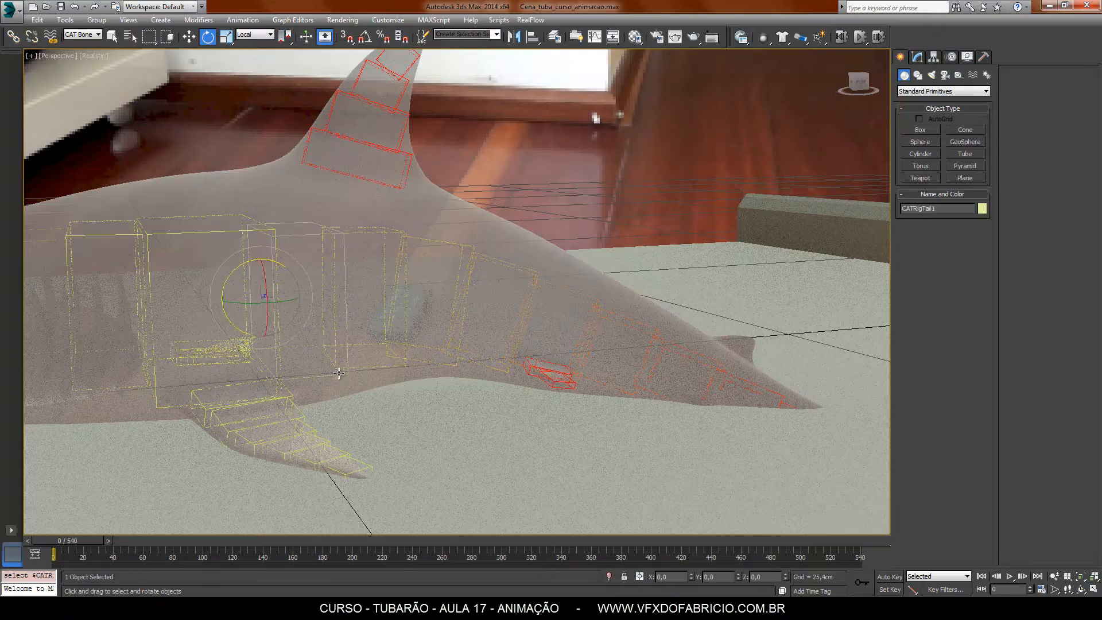
alt+middle_drag(422, 381, 382, 360)
drag(293, 274, 424, 291)
click(377, 265)
- Rotate CATRigTail4 and CATRigTail5 upward to lift the rear of the tail off the floor
click(505, 293)
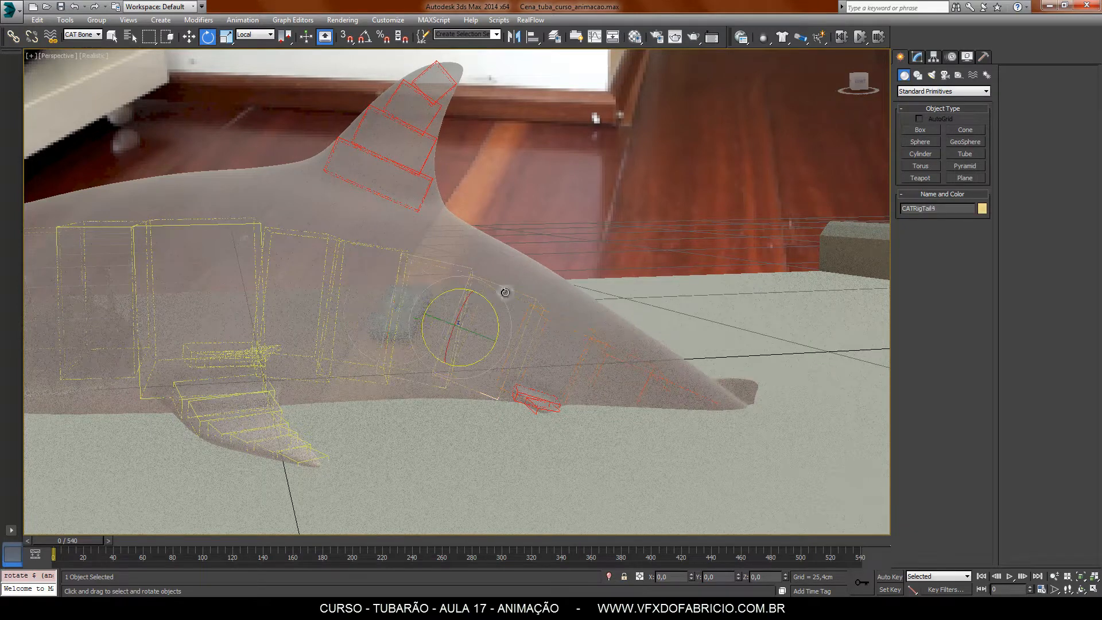
drag(498, 312, 490, 305)
click(560, 311)
drag(562, 327, 553, 316)
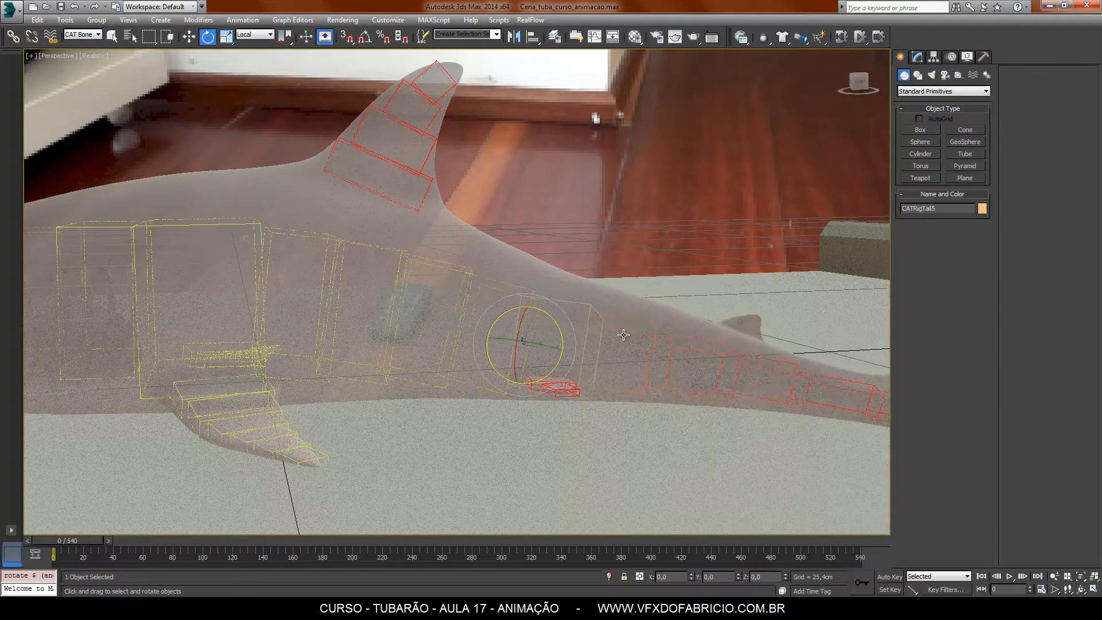
- Rotate CATRigTail4 and CATRigTail5 slightly to refine how the rear body meets the floor
click(603, 352)
middle_drag(729, 397, 608, 380)
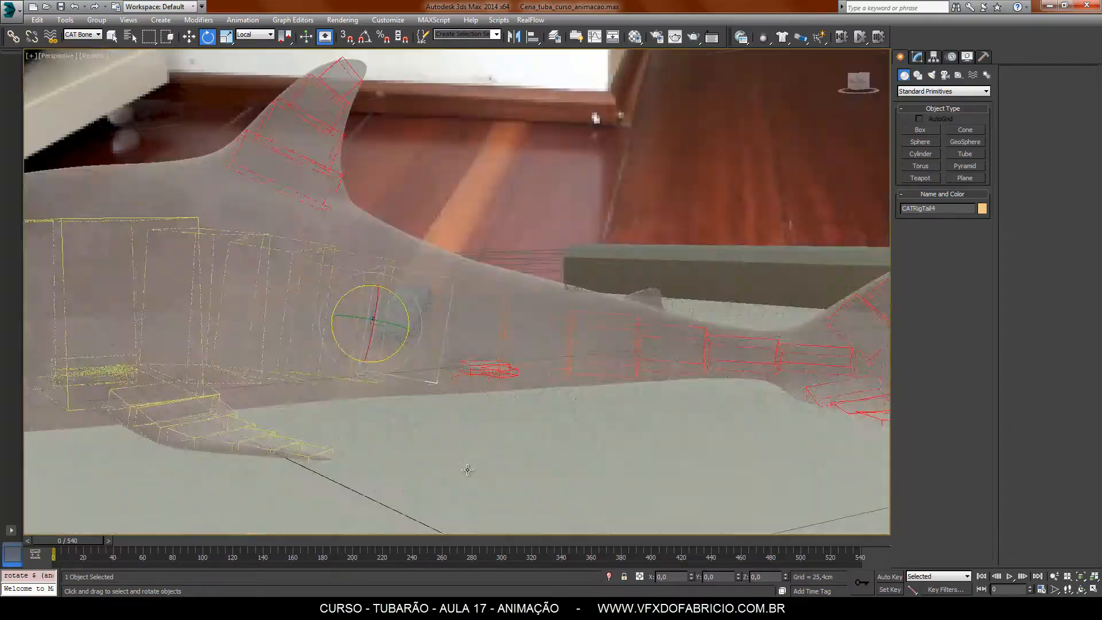
mouse_move(396, 311)
mouse_down()
mouse_move(389, 322)
mouse_move(398, 298)
mouse_move(405, 305)
mouse_up()
alt+middle_drag(511, 184, 298, 328)
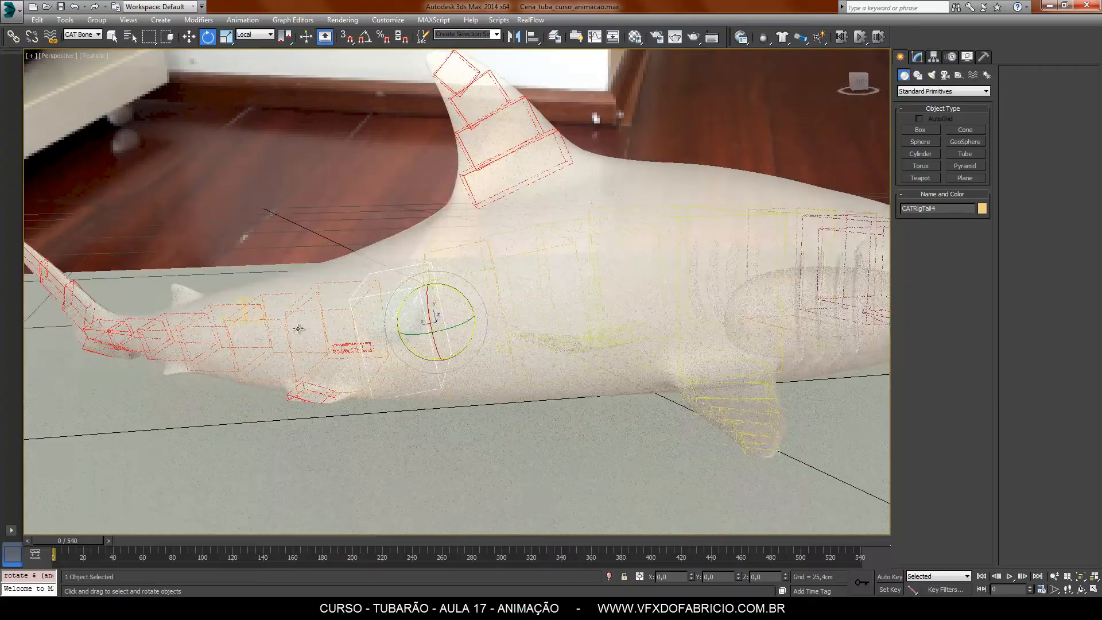
drag(341, 343, 401, 295)
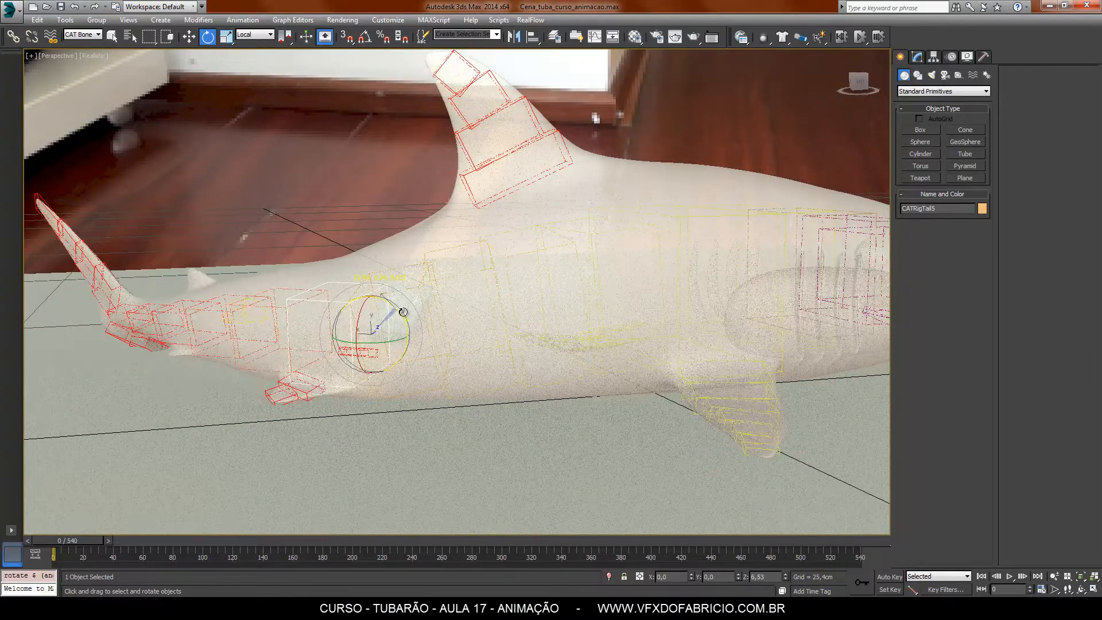
alt+middle_drag(402, 295, 356, 407)
scroll(355, 407, up, 5)
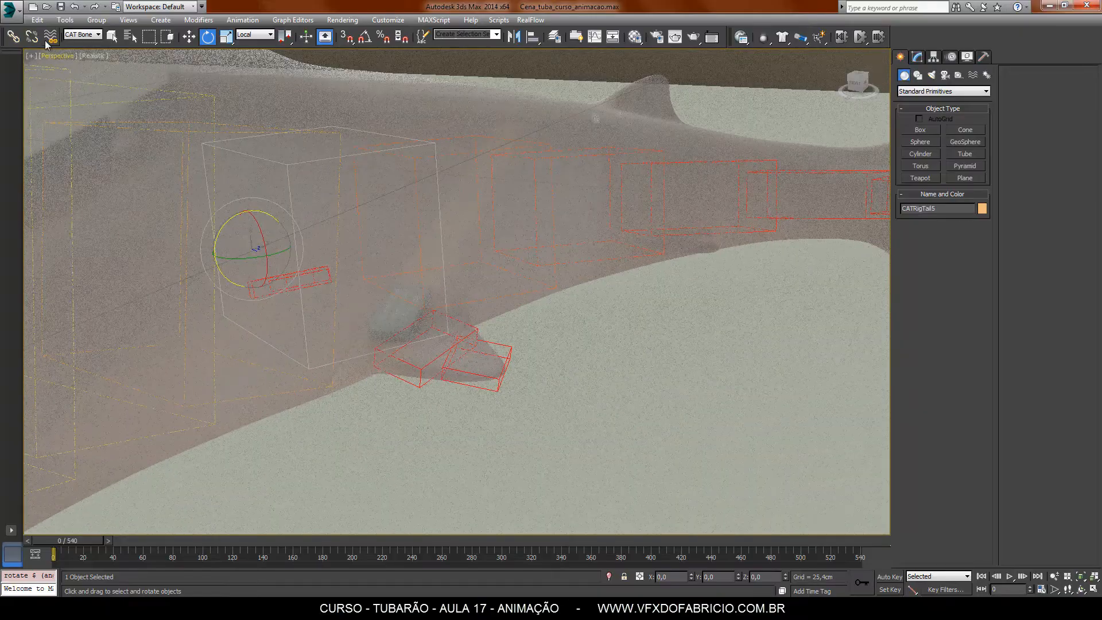
- Switch the Perspective viewport to Shaded display
click(89, 58)
click(118, 82)
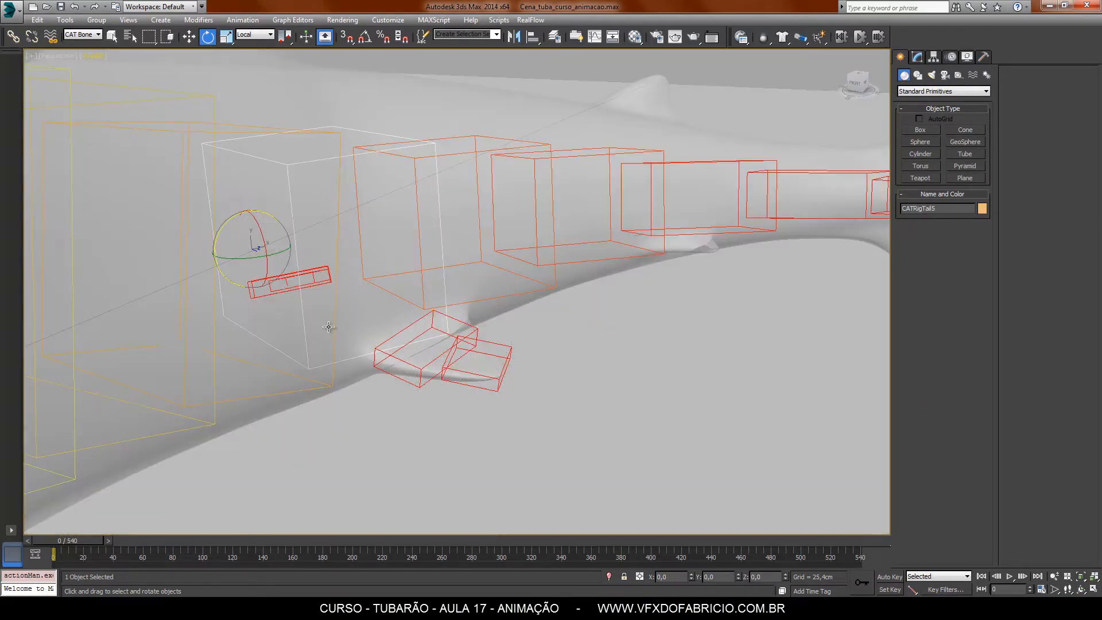
scroll(279, 249, down, 7)
scroll(279, 249, up, 2)
middle_drag(279, 249, 548, 283)
alt+middle_drag(325, 305, 311, 300)
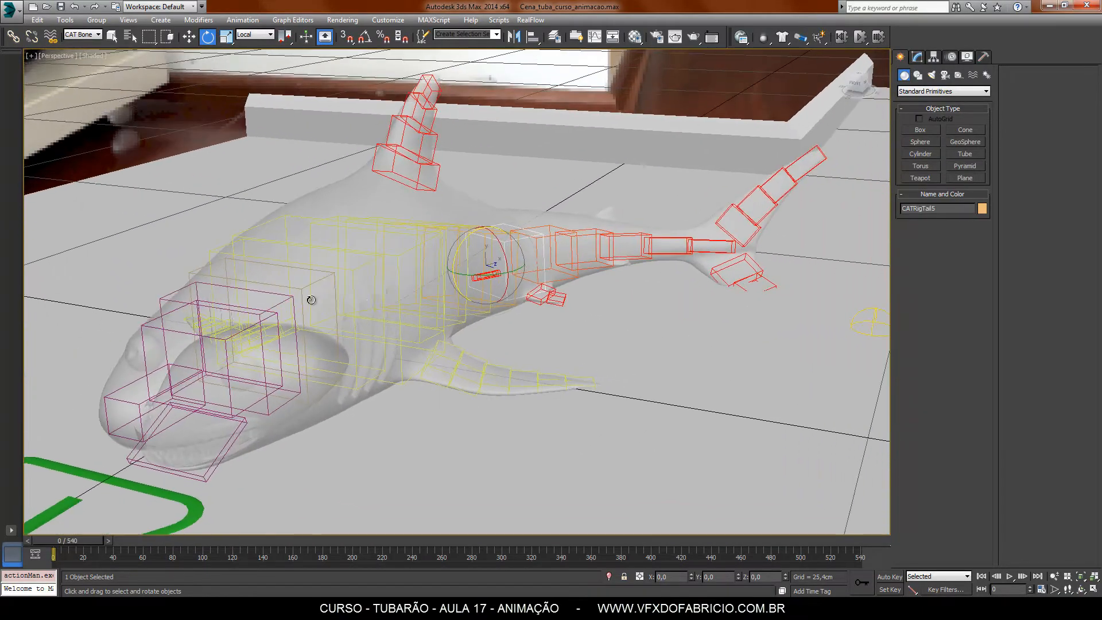
- Rotate the two bones of the left pelvic fin together, then adjust its tip bone
alt+middle_drag(585, 349, 565, 320)
scroll(566, 319, up, 5)
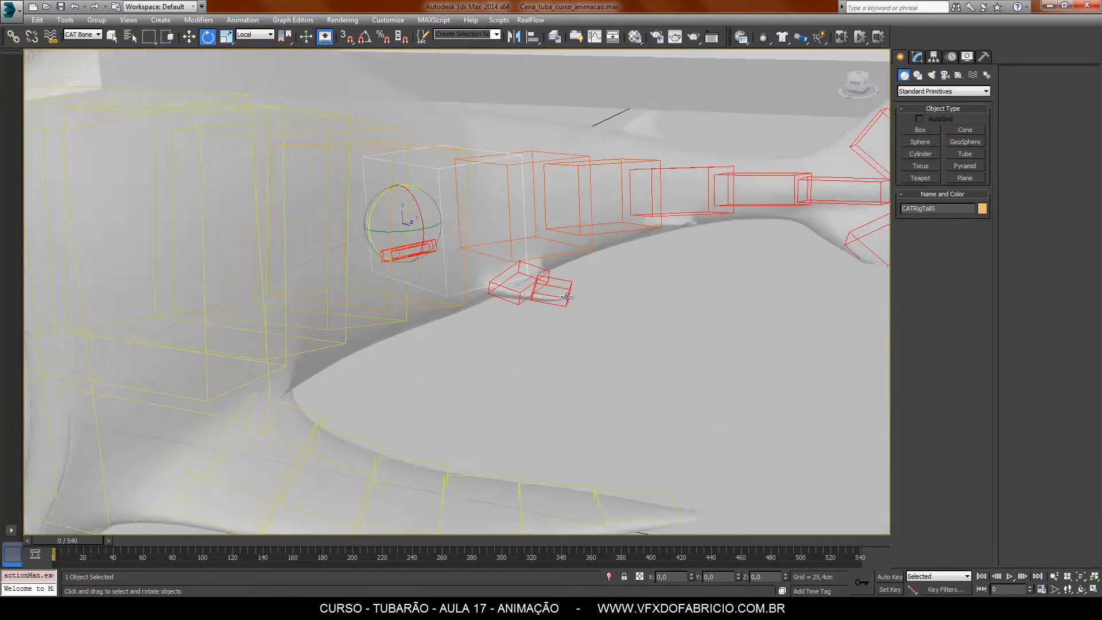
scroll(551, 293, down, 3)
ctrl+click(517, 299)
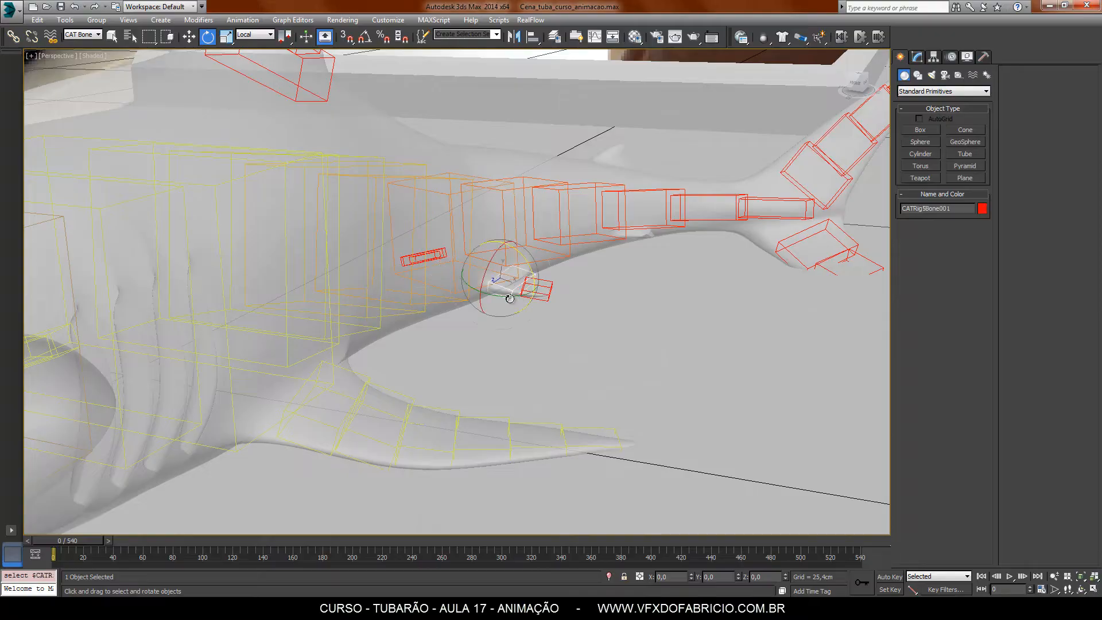
alt+middle_drag(517, 300, 550, 284)
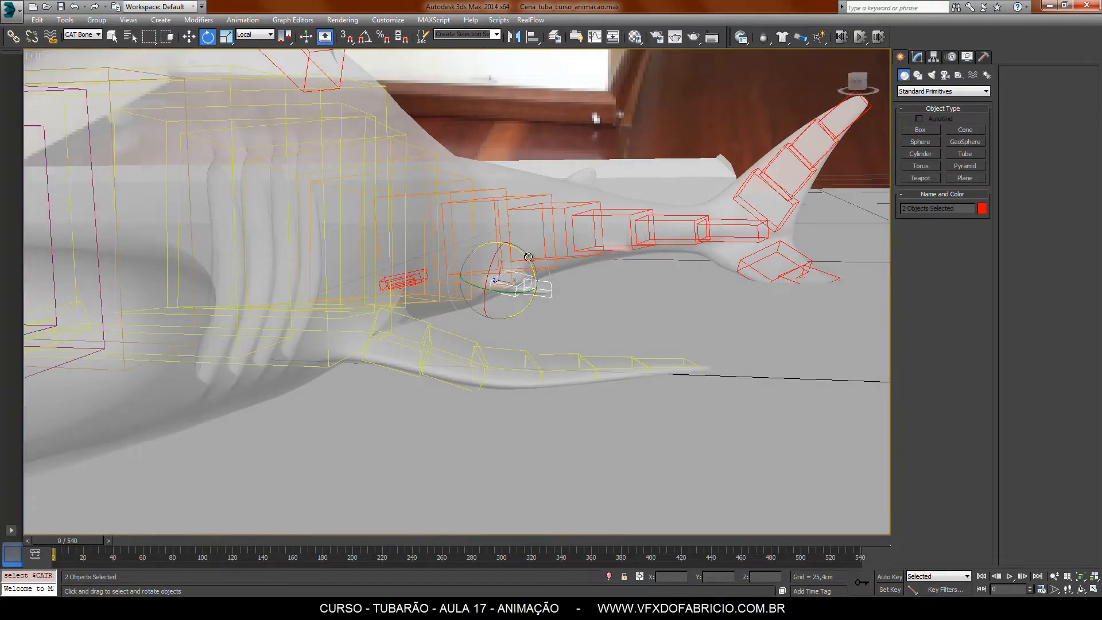
drag(528, 257, 515, 181)
click(573, 310)
click(517, 307)
- Rotate the base and tip bones of the opposite pelvic fin to fit it against the floor
alt+middle_drag(414, 307, 434, 346)
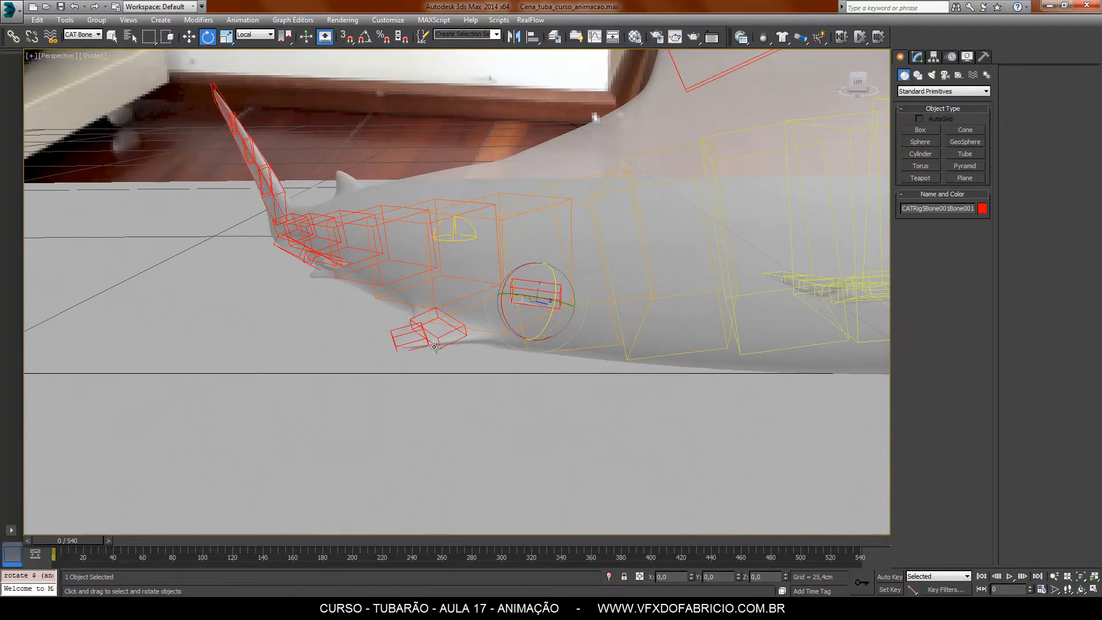
click(419, 345)
drag(399, 307, 395, 313)
mouse_move(416, 340)
mouse_down()
mouse_move(437, 313)
mouse_move(422, 335)
mouse_move(410, 296)
mouse_up()
click(444, 336)
click(404, 341)
- Select the last three tail bones before the caudal fin and rotate them together to curve the tail
alt+middle_drag(372, 389, 413, 405)
middle_drag(295, 379, 344, 390)
click(506, 400)
alt+middle_drag(484, 409, 523, 369)
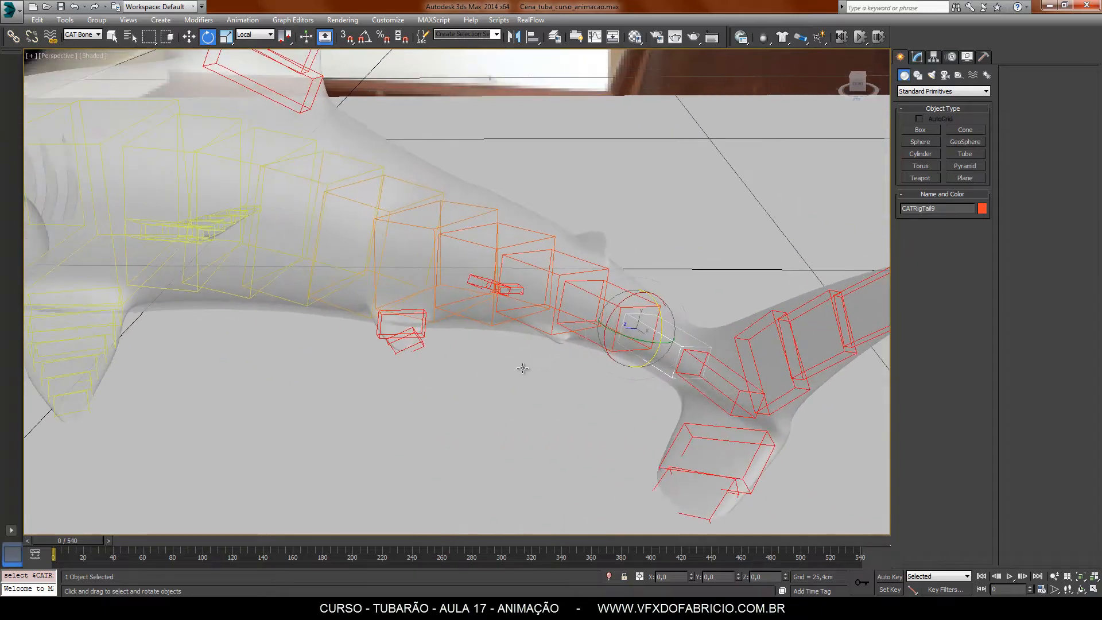
click(585, 338)
ctrl+click(670, 376)
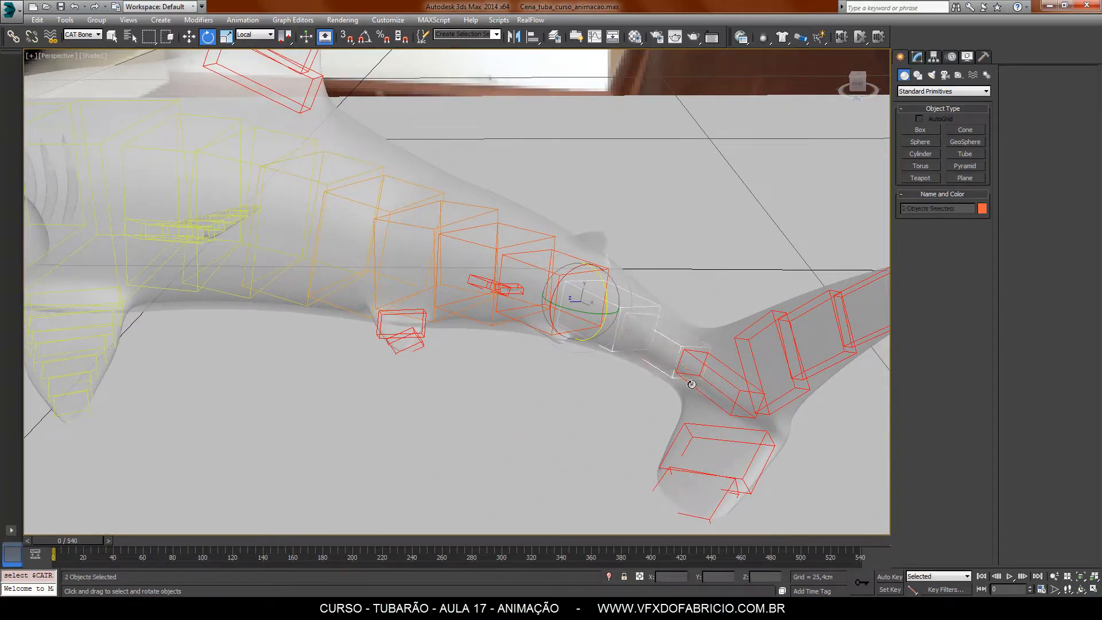
ctrl+click(691, 384)
drag(559, 283, 594, 282)
alt+middle_drag(662, 349, 643, 333)
scroll(672, 354, down, 5)
drag(681, 337, 701, 358)
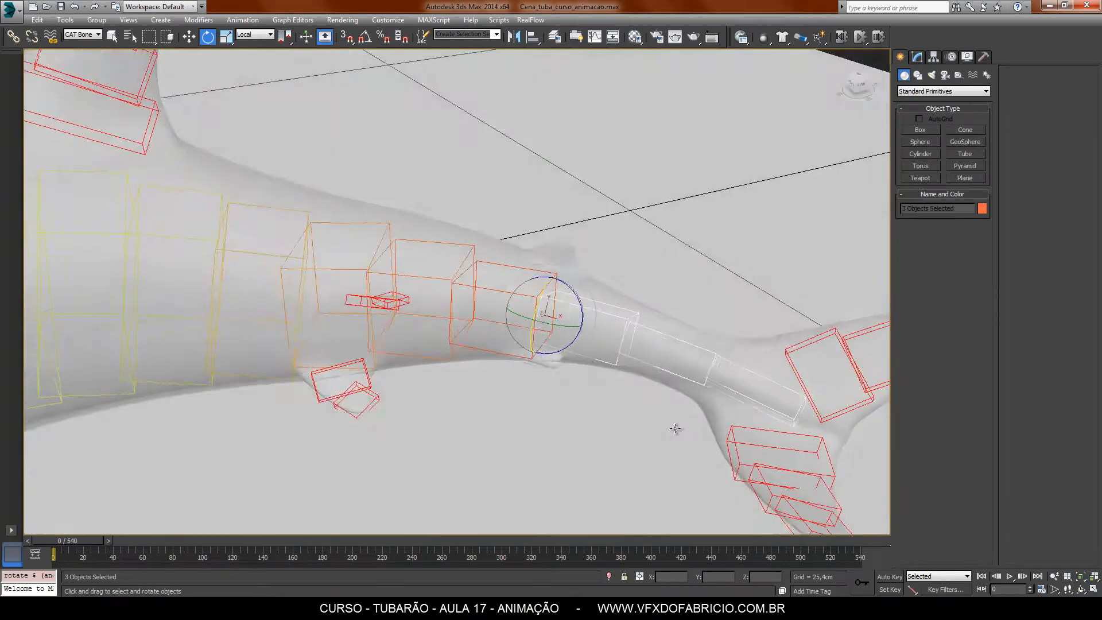
- Rotate the four bones of the lower caudal lobe, then its outer bones, to lay it along the floor
scroll(675, 429, down, 3)
alt+middle_drag(689, 447, 575, 344)
click(556, 351)
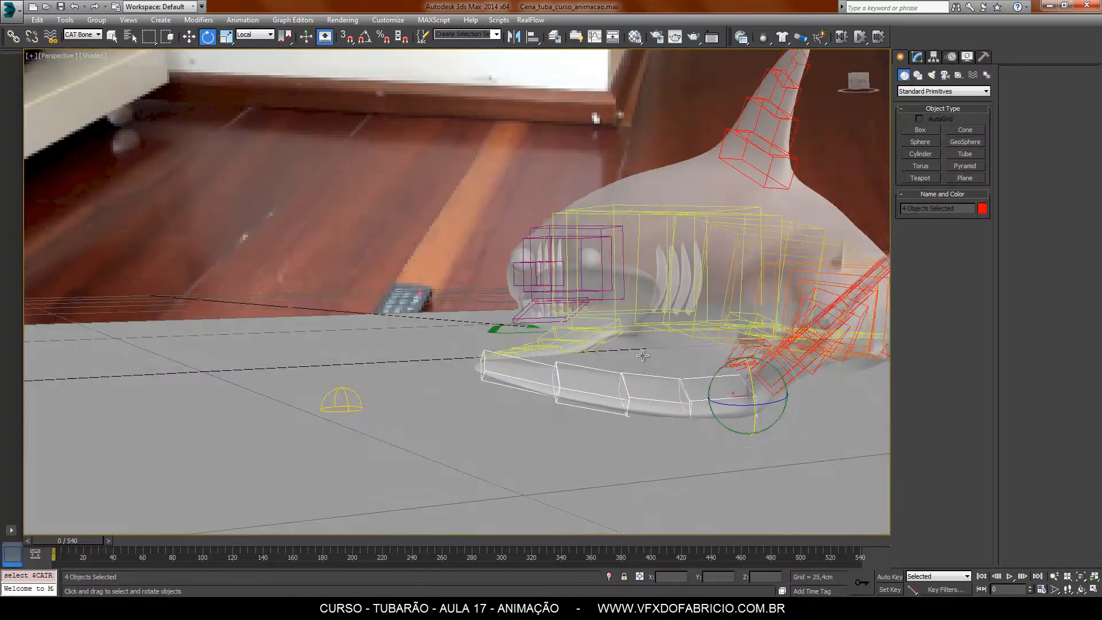
alt+middle_drag(642, 355, 646, 357)
drag(735, 391, 718, 389)
click(698, 400)
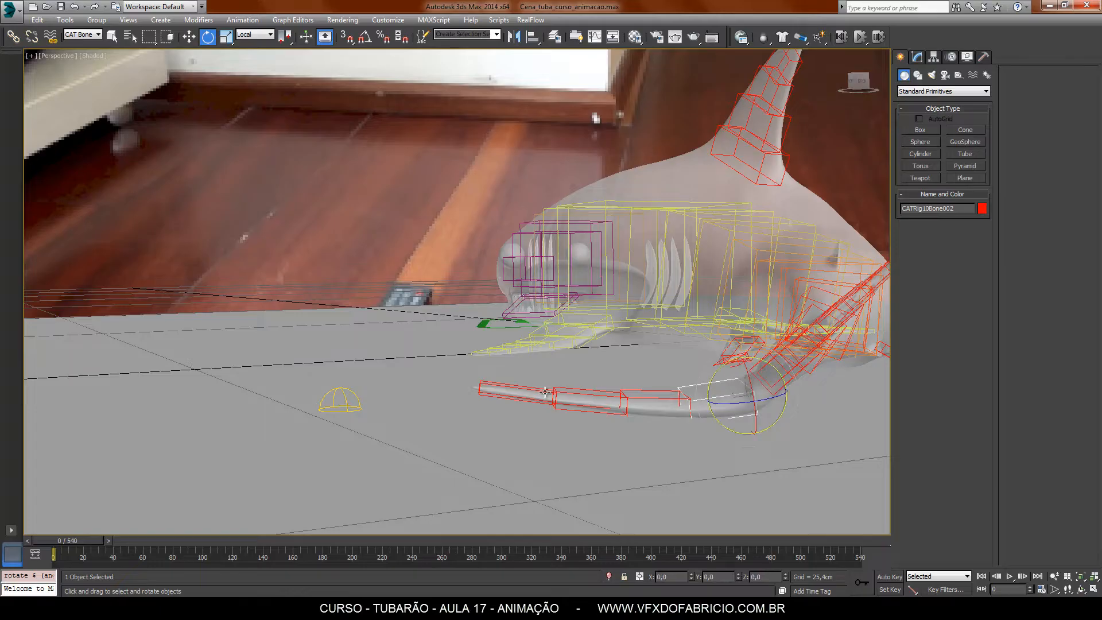
double_click(646, 398)
drag(651, 387, 651, 388)
- Rotate the four bones of the upper caudal lobe together and bend its tip bone further
alt+middle_drag(593, 420, 912, 476)
double_click(409, 434)
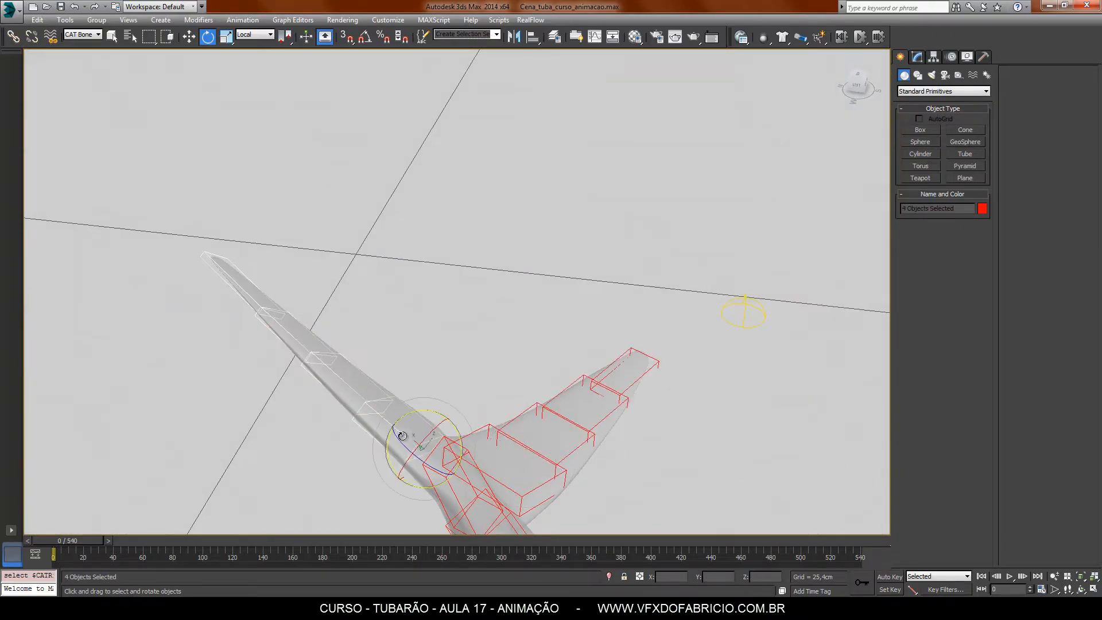
drag(453, 431, 445, 405)
alt+middle_drag(646, 381, 346, 378)
drag(204, 434, 186, 434)
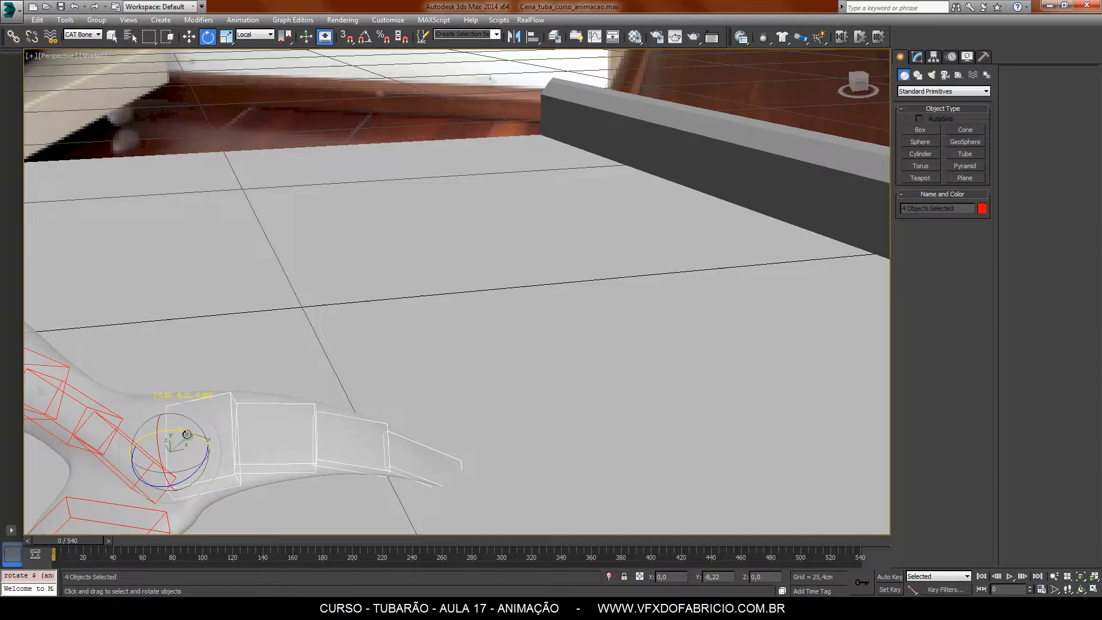
click(409, 476)
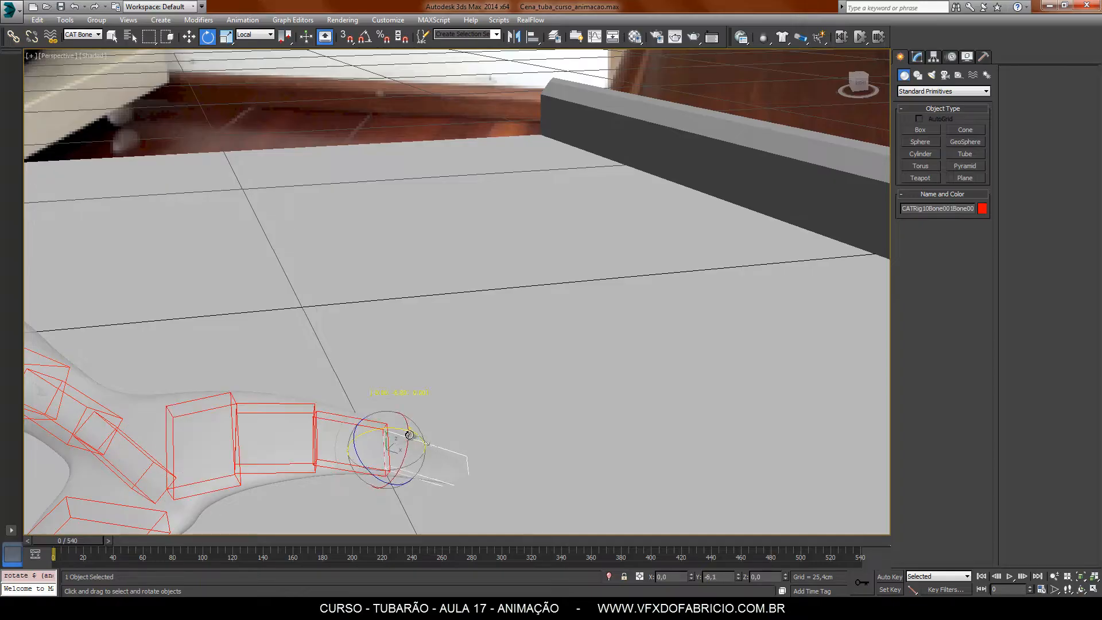
alt+middle_drag(455, 449, 320, 434)
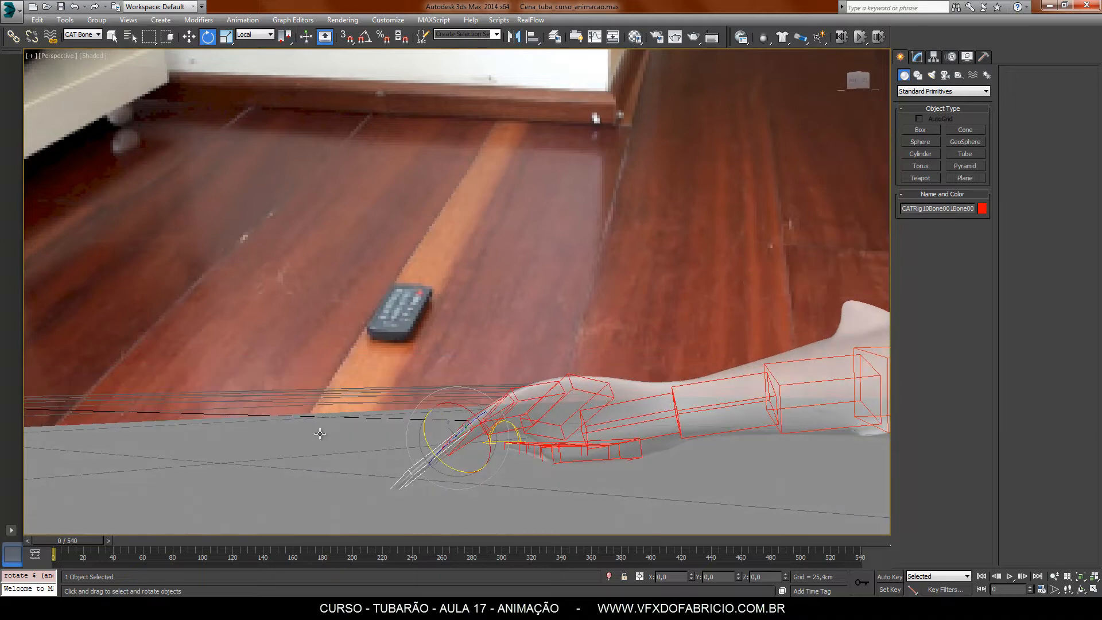
- Try to rotate the whole upper caudal lobe and bend its outer three bones further
double_click(562, 392)
alt+middle_drag(562, 392, 362, 421)
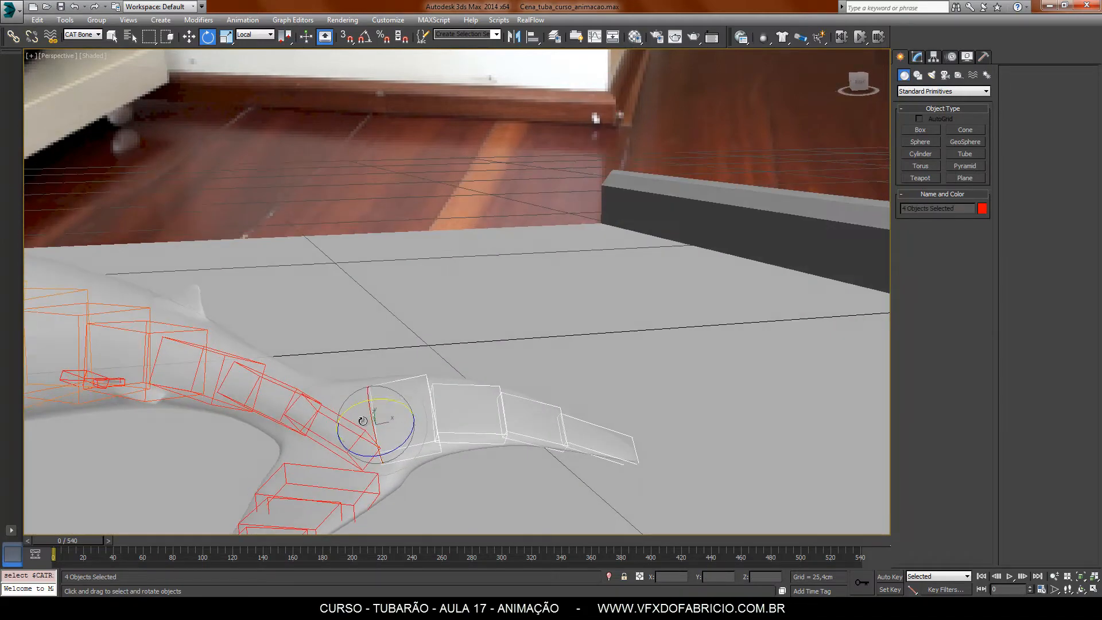
drag(396, 400, 432, 411)
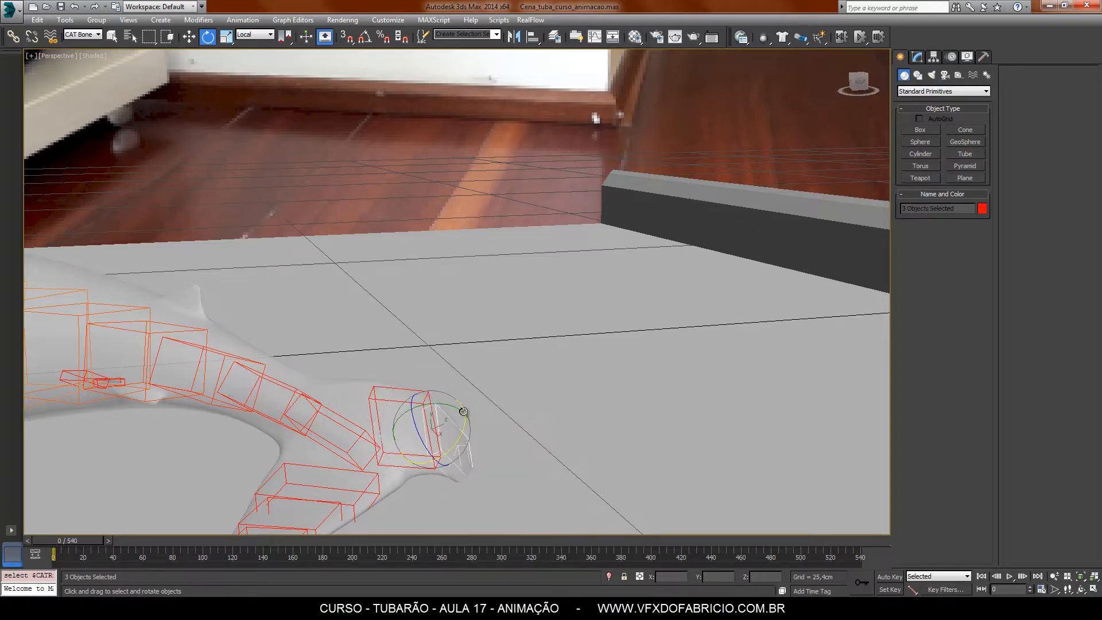
drag(450, 411, 404, 405)
mouse_move(510, 428)
alt+middle_down()
mouse_move(561, 438)
mouse_move(512, 411)
mouse_move(519, 427)
alt+middle_up()
scroll(518, 429, down, 2)
scroll(519, 425, up, 7)
key(Page_Down)
key(Page_Down)
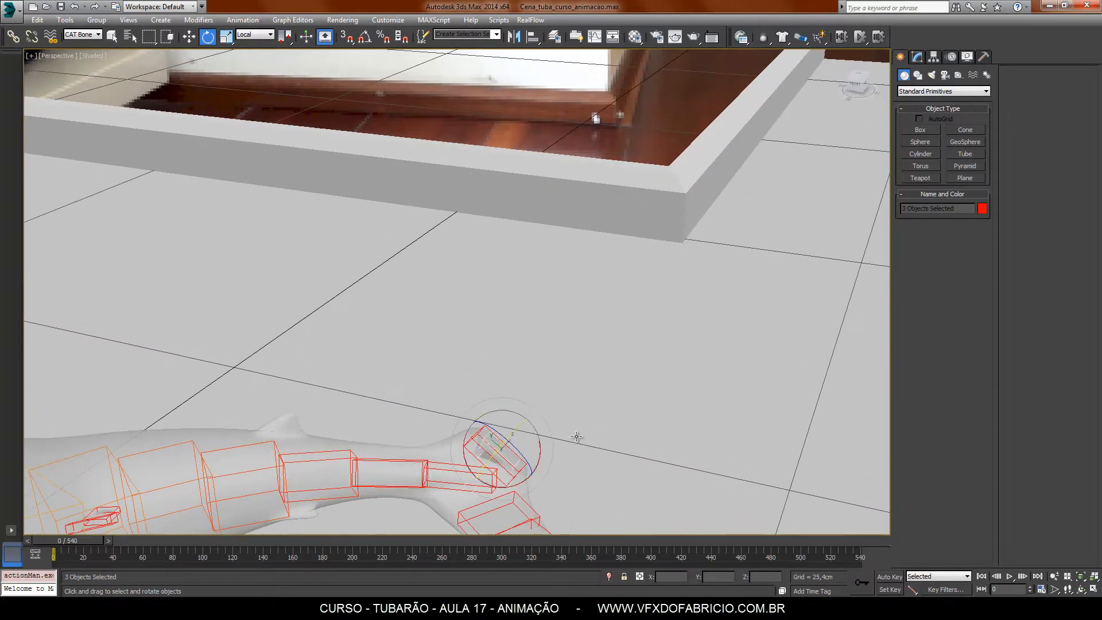
- Undo the last rotations of the upper caudal lobe bones
key(ctrl+z)
key(ctrl+z)
key(ctrl+z)
key(ctrl+z)
key(ctrl+z)
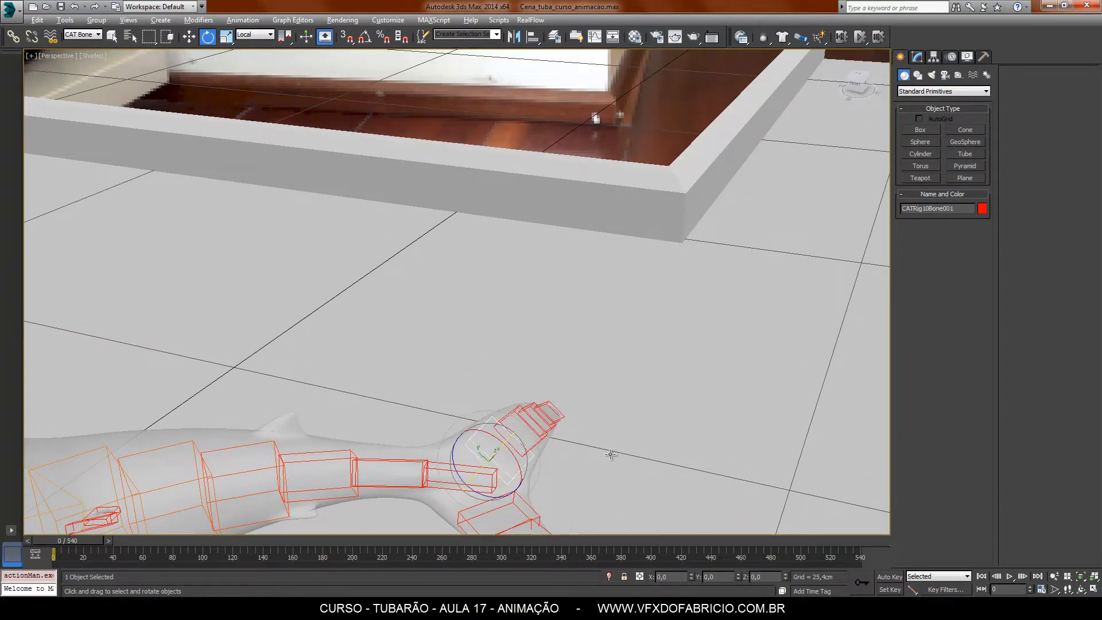
- Rotate the upper caudal lobe from its base bone, then adjust its outer bones out to the tip
alt+middle_drag(610, 453, 508, 459)
double_click(506, 463)
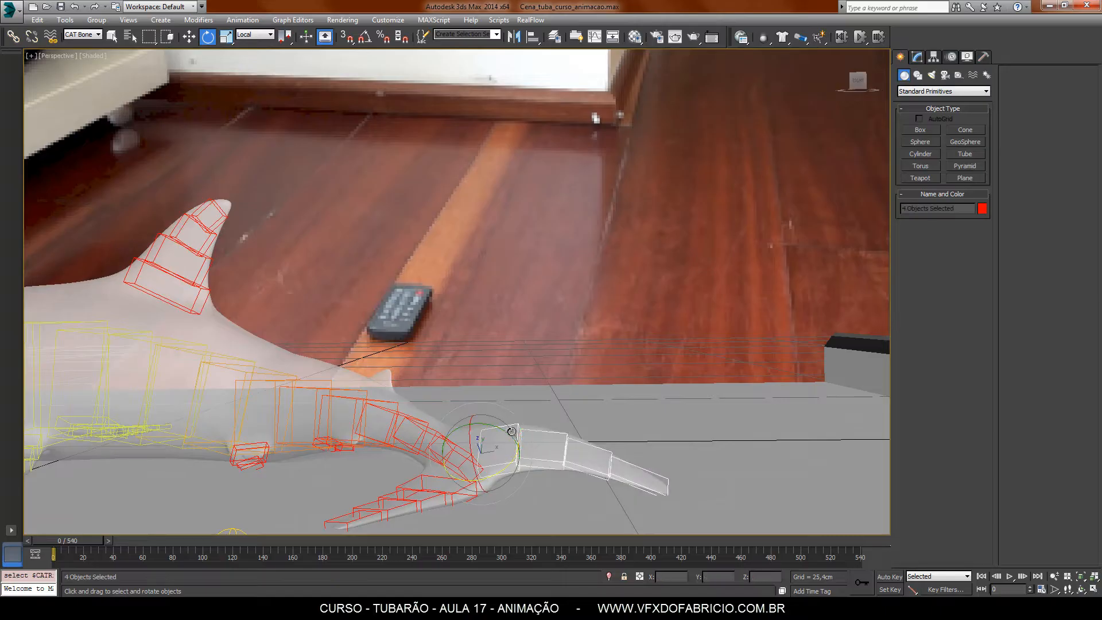
drag(511, 432, 655, 447)
double_click(539, 452)
double_click(610, 443)
click(625, 470)
- Switch to the Camera_1 view and rotate the four upper caudal lobe bones about their local Z axis
scroll(497, 348, down, 5)
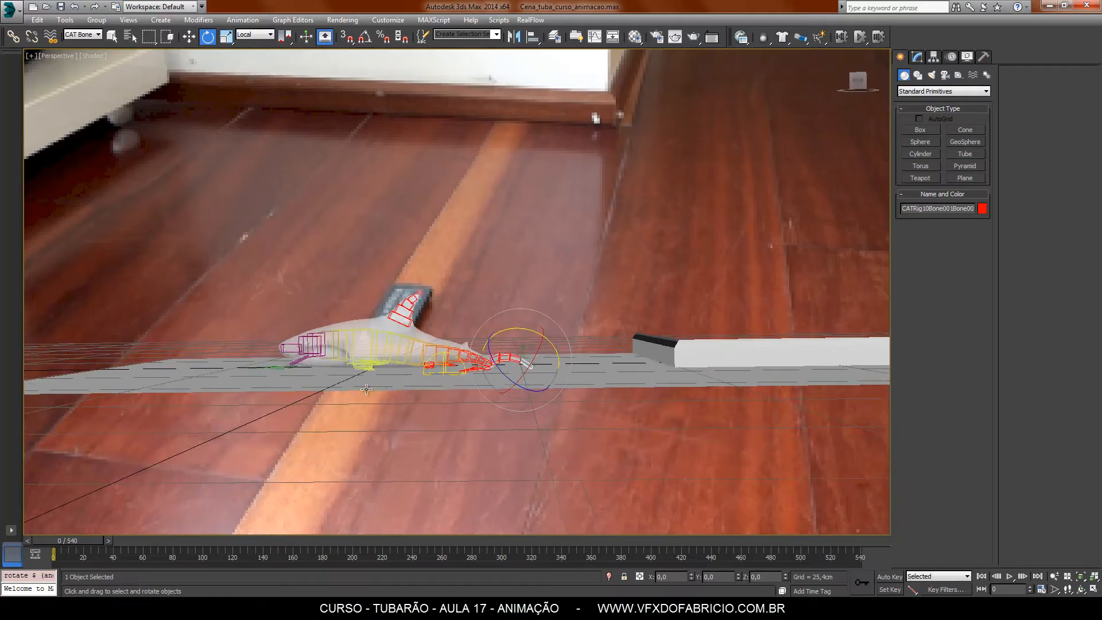
alt+middle_drag(366, 390, 450, 415)
key(c)
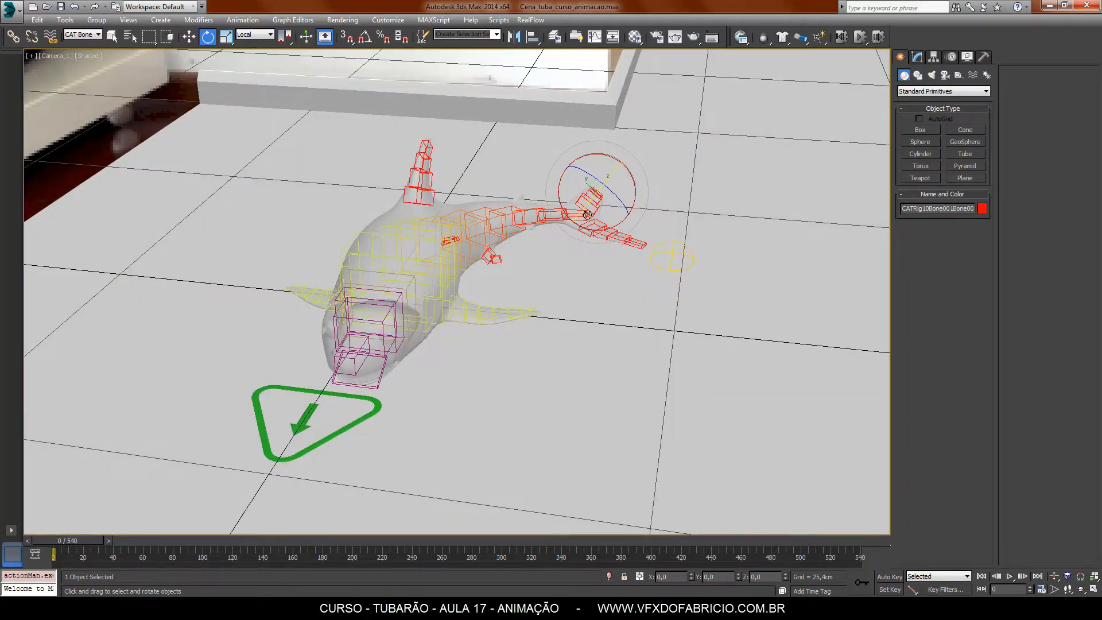
double_click(600, 232)
drag(581, 217, 592, 247)
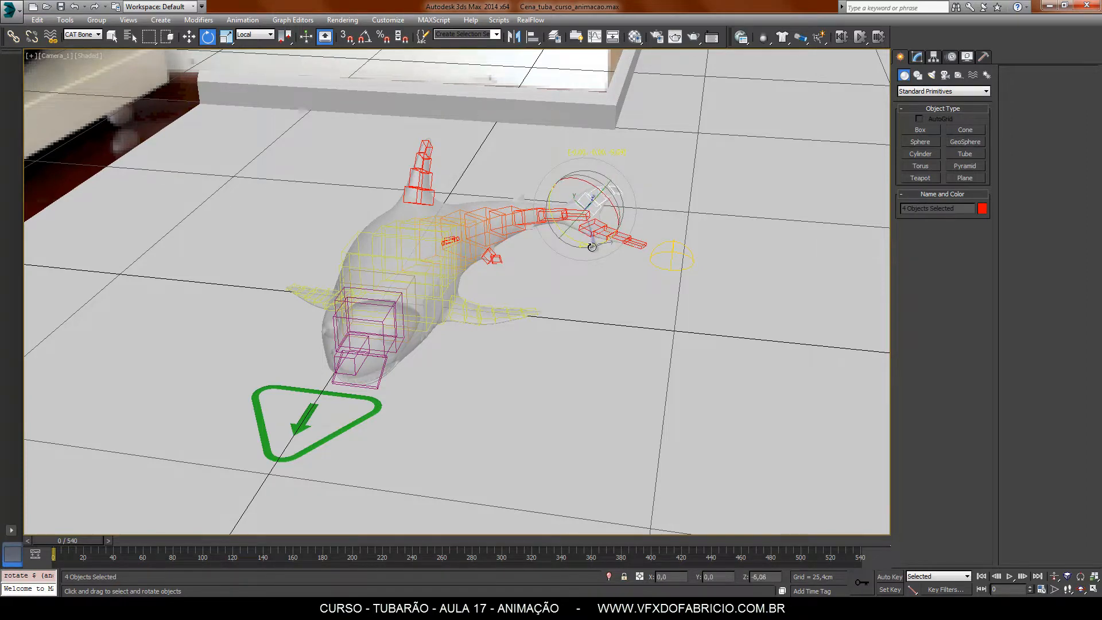
click(595, 328)
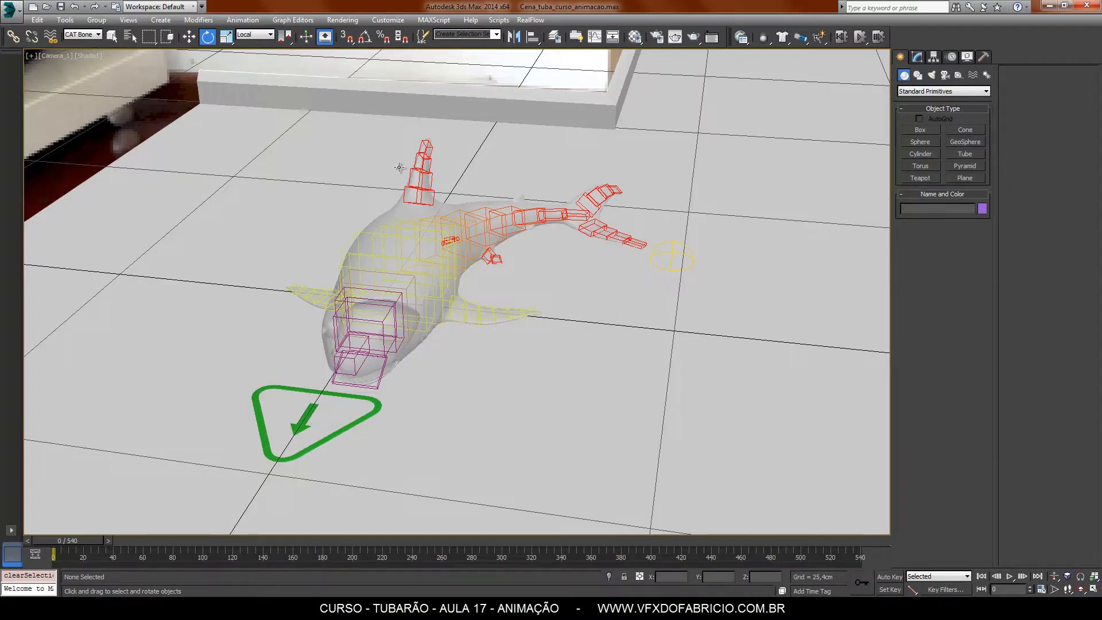
- Bend the dorsal fin slightly by rotating all four bones, then the upper three, then the ones near the tip
double_click(421, 204)
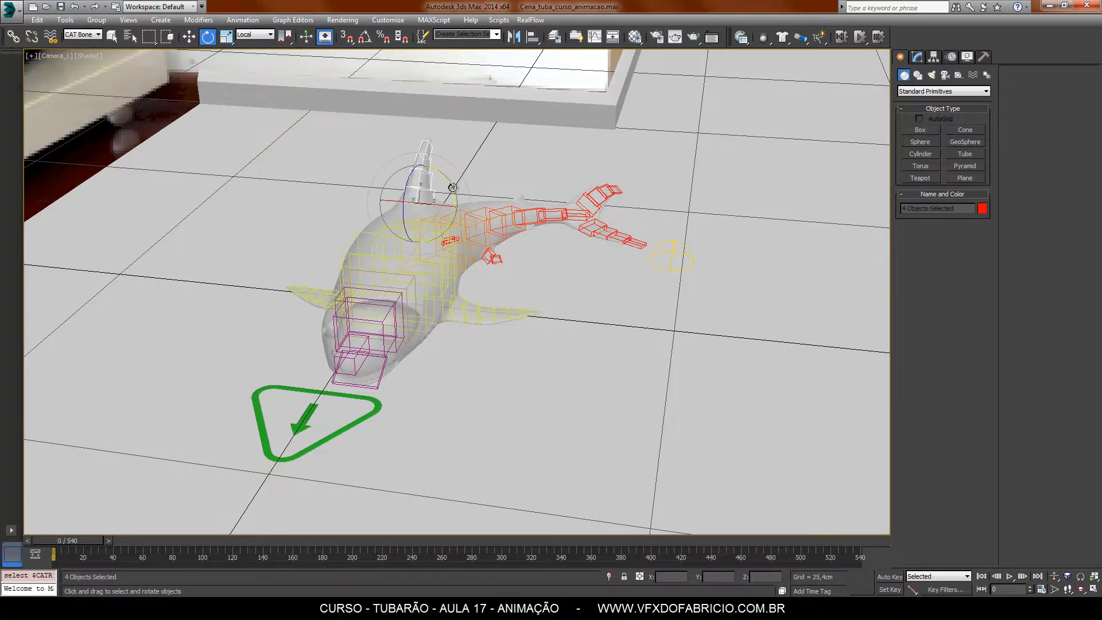
drag(452, 186, 454, 184)
click(461, 152)
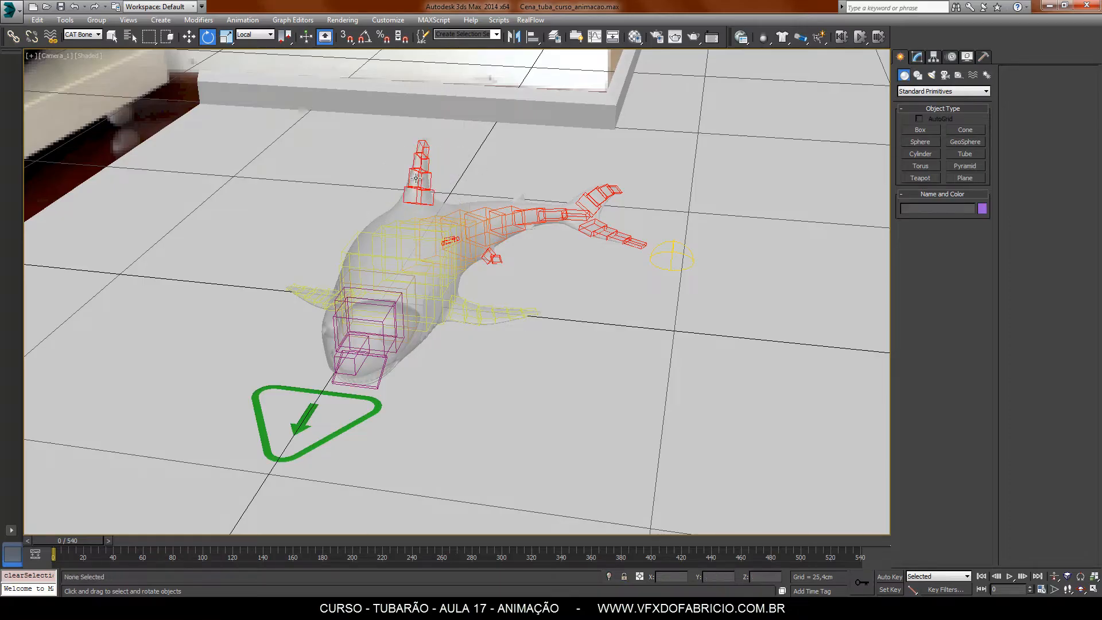
double_click(417, 178)
click(450, 163)
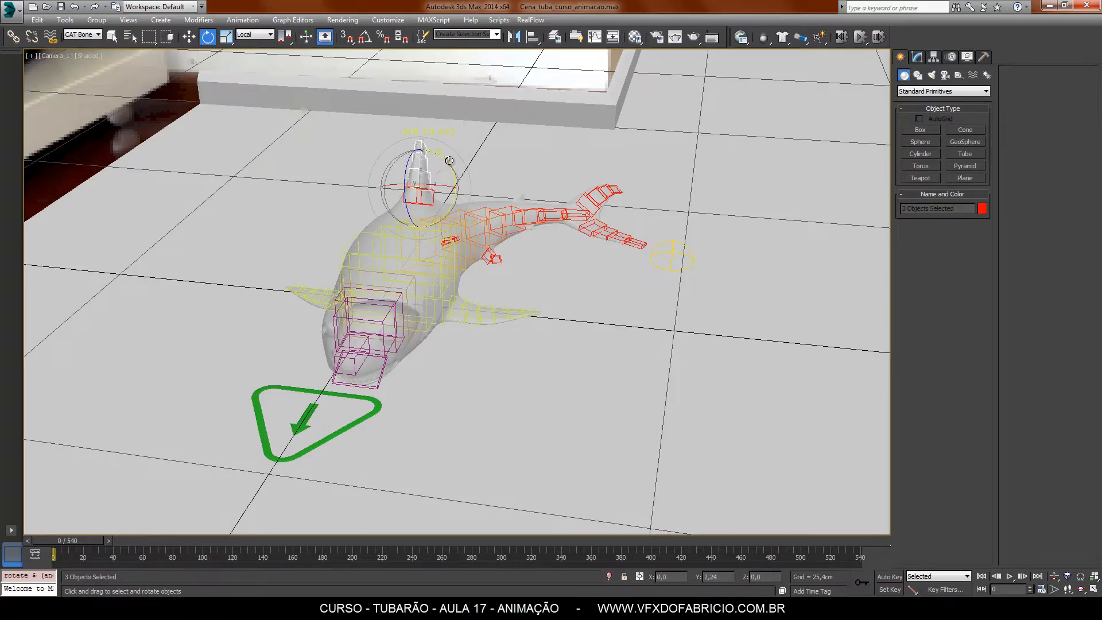
click(421, 159)
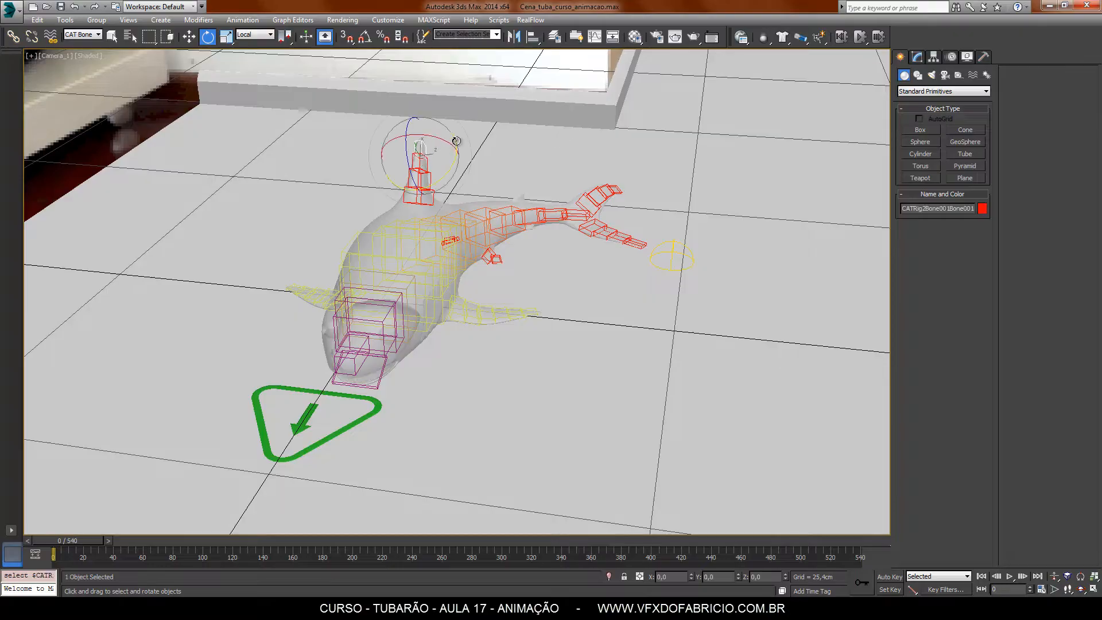
drag(457, 140, 456, 177)
click(525, 166)
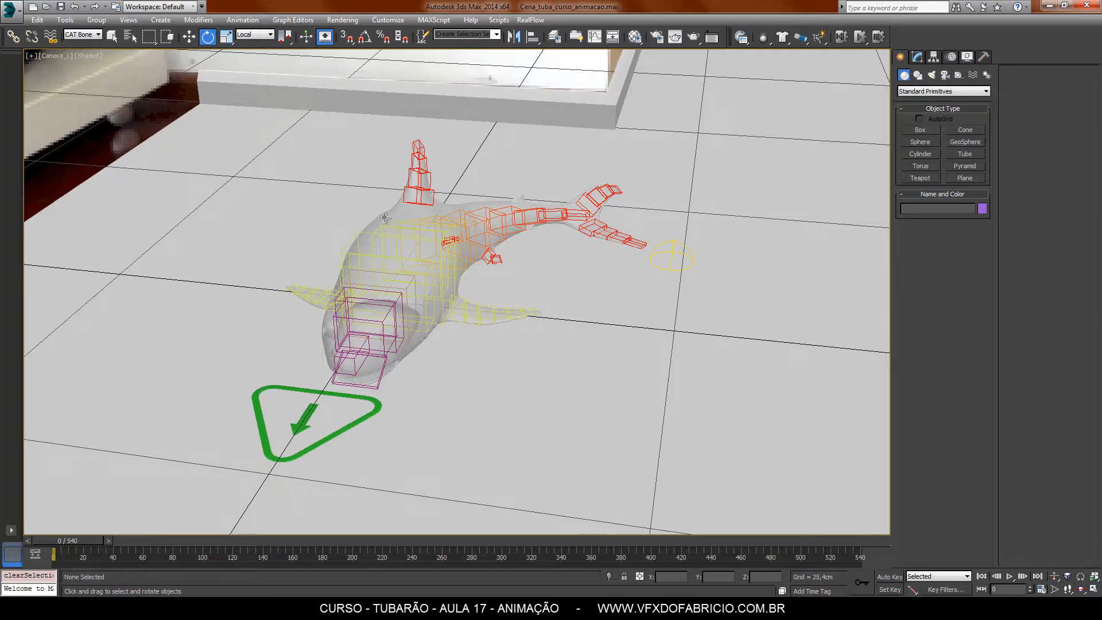
- Set the selection filter to All and turn off see-through display on the shark mesh, leaving nothing selected
click(45, 55)
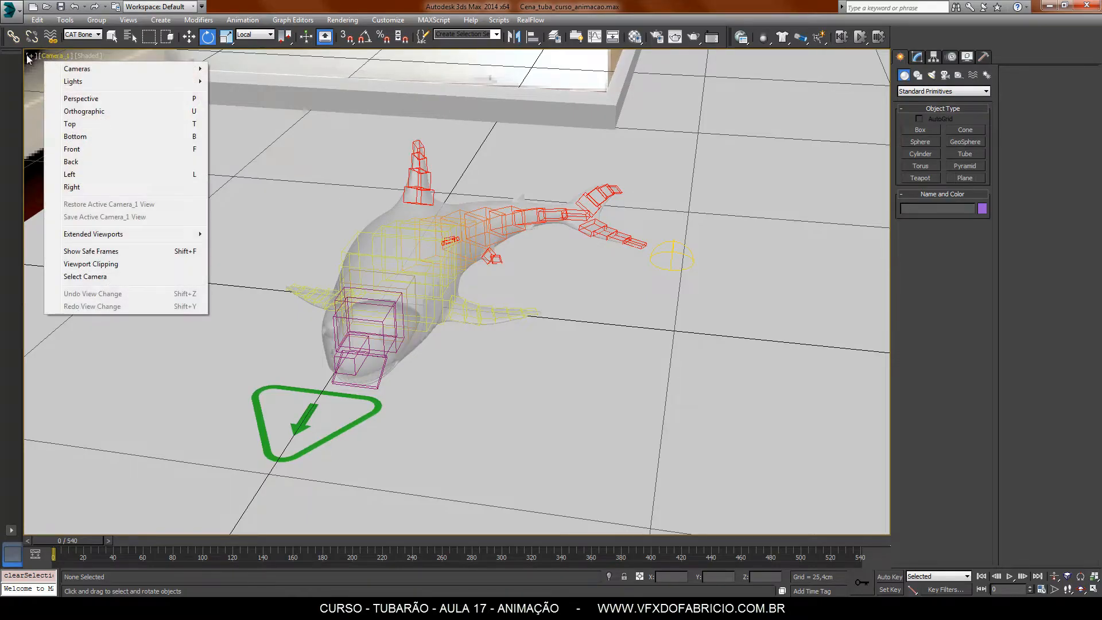
click(92, 35)
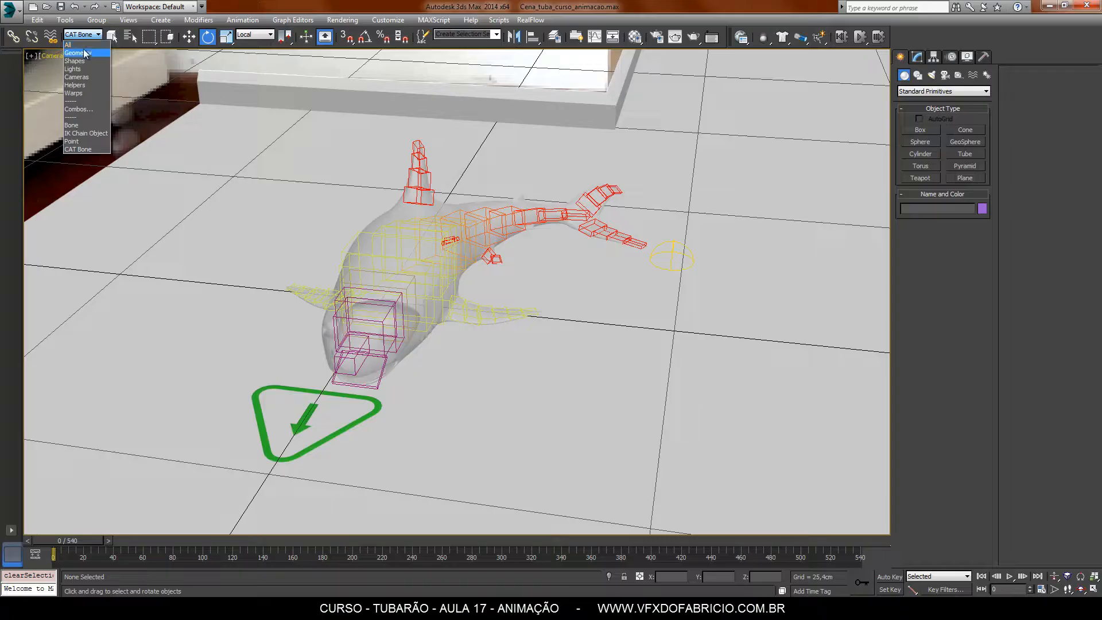
click(84, 45)
click(112, 37)
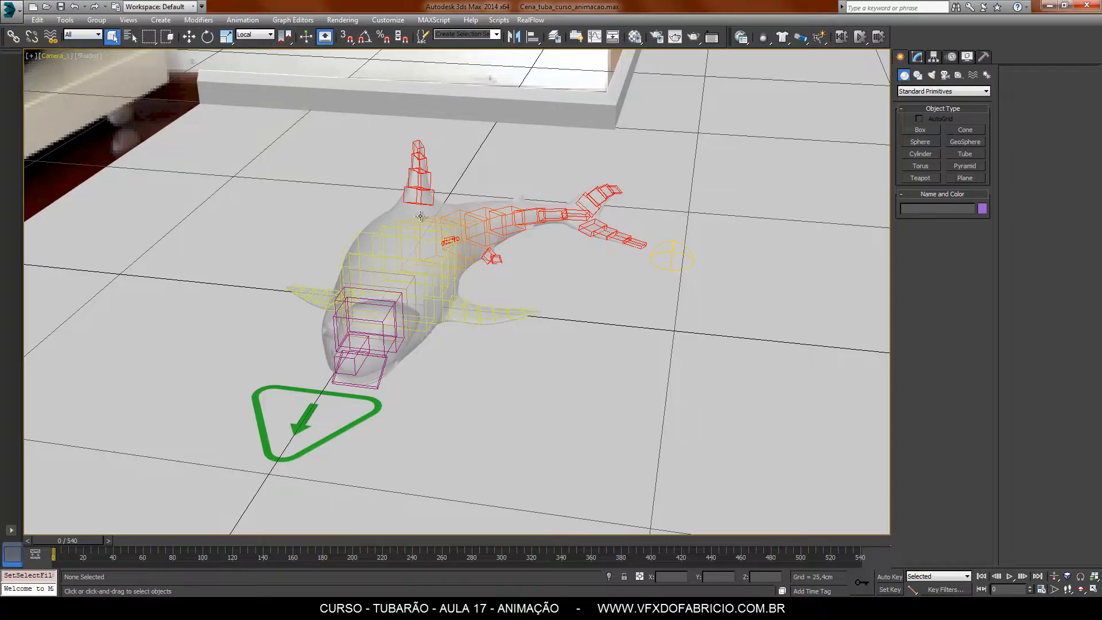
click(405, 213)
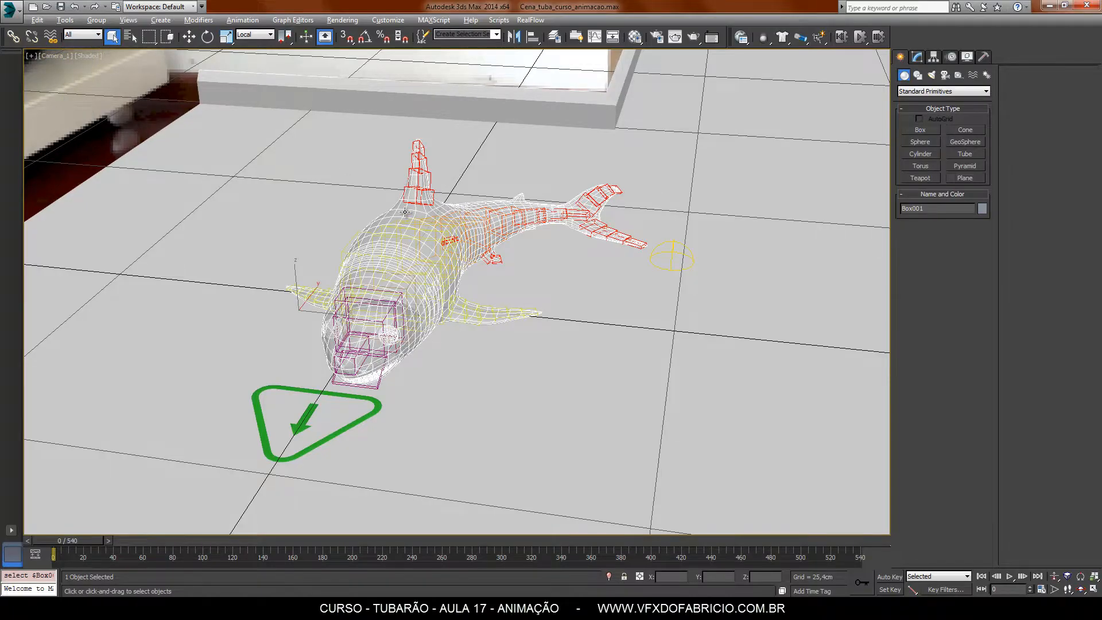
key(alt+x)
click(112, 117)
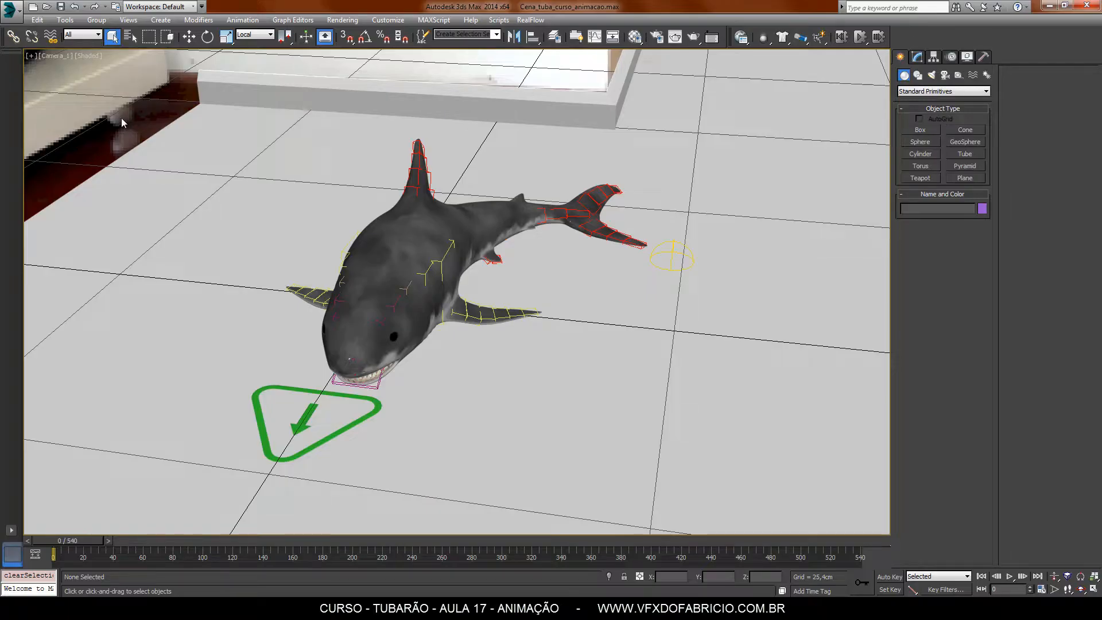
- Rotate the shark's head hub so the snout lifts and faces the camera
click(383, 324)
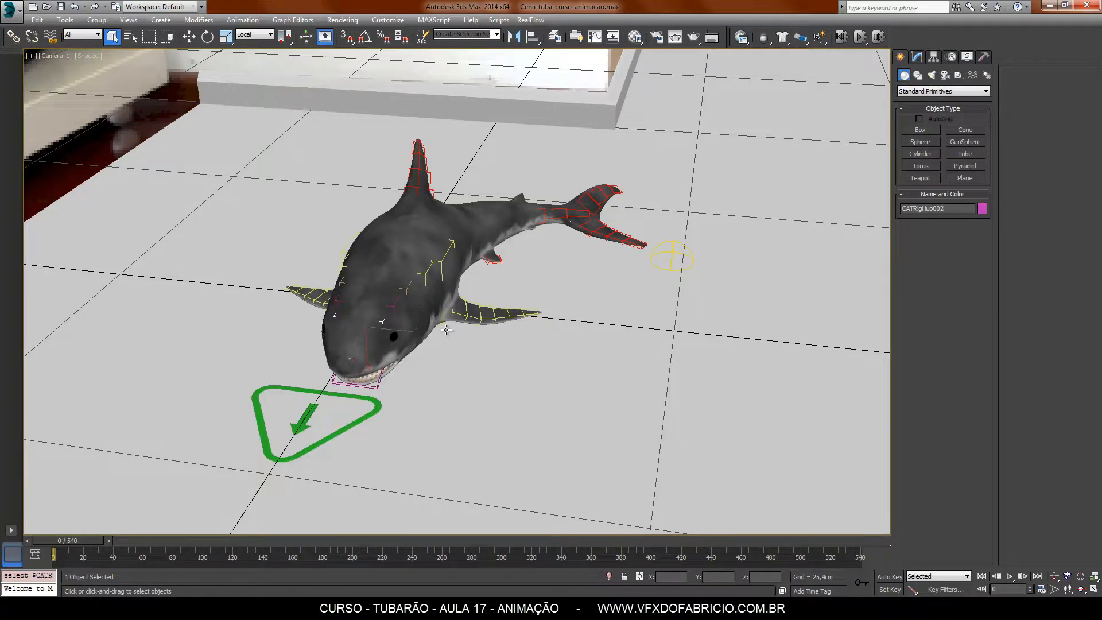
click(207, 37)
drag(383, 346, 389, 314)
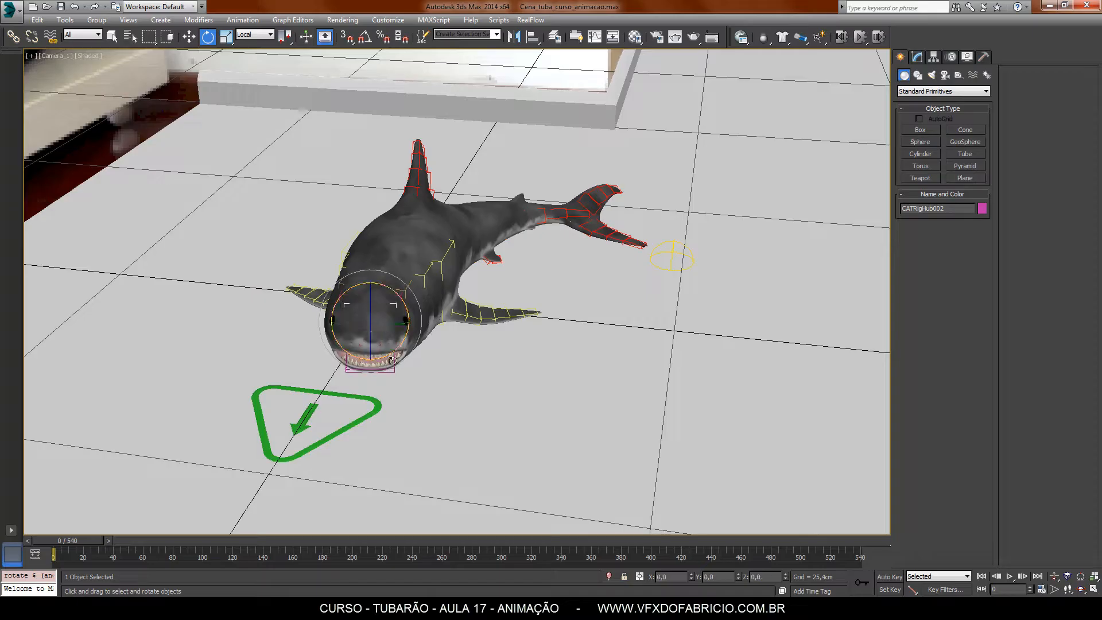
- Rotate the lower jaw bone upward to close the mouth, refining it in a close side Perspective view
click(368, 353)
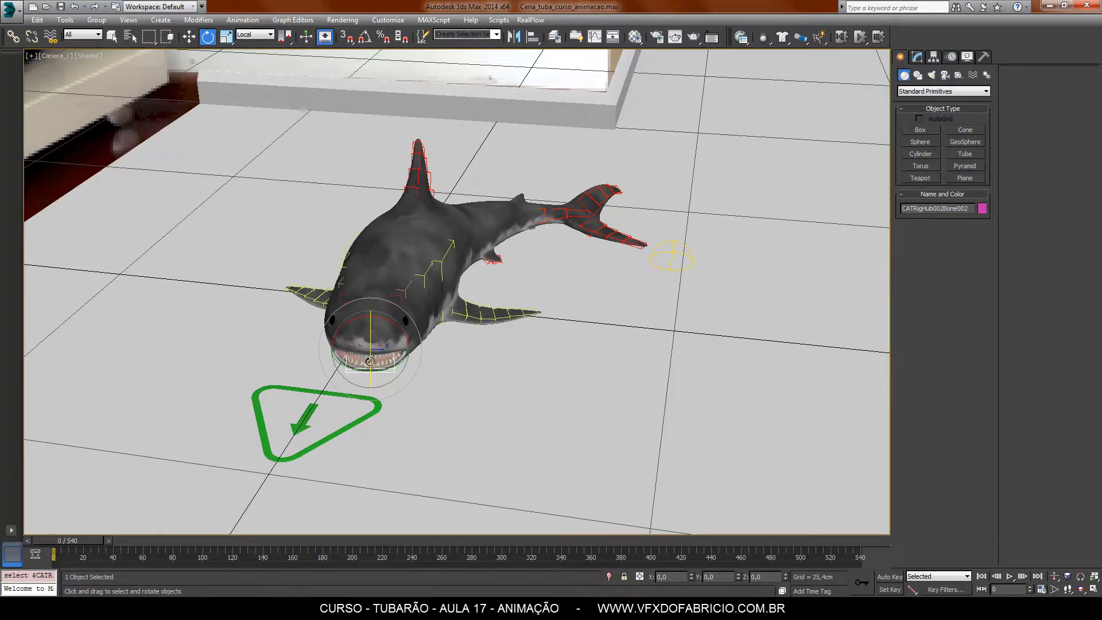
drag(367, 353, 372, 353)
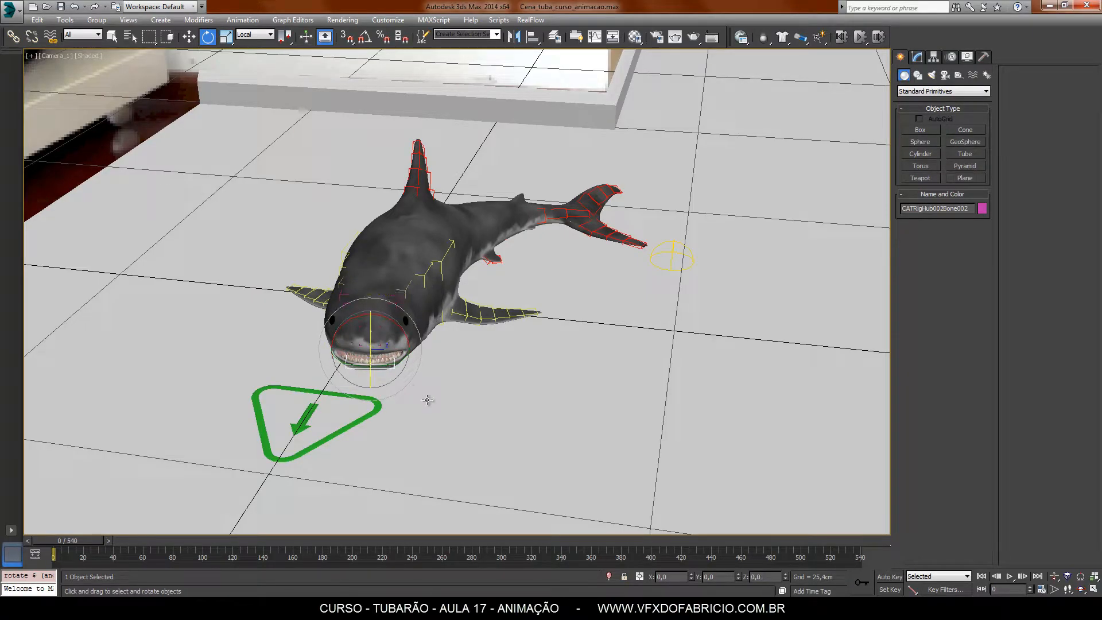
key(p)
alt+middle_drag(413, 411, 349, 385)
scroll(349, 385, up, 8)
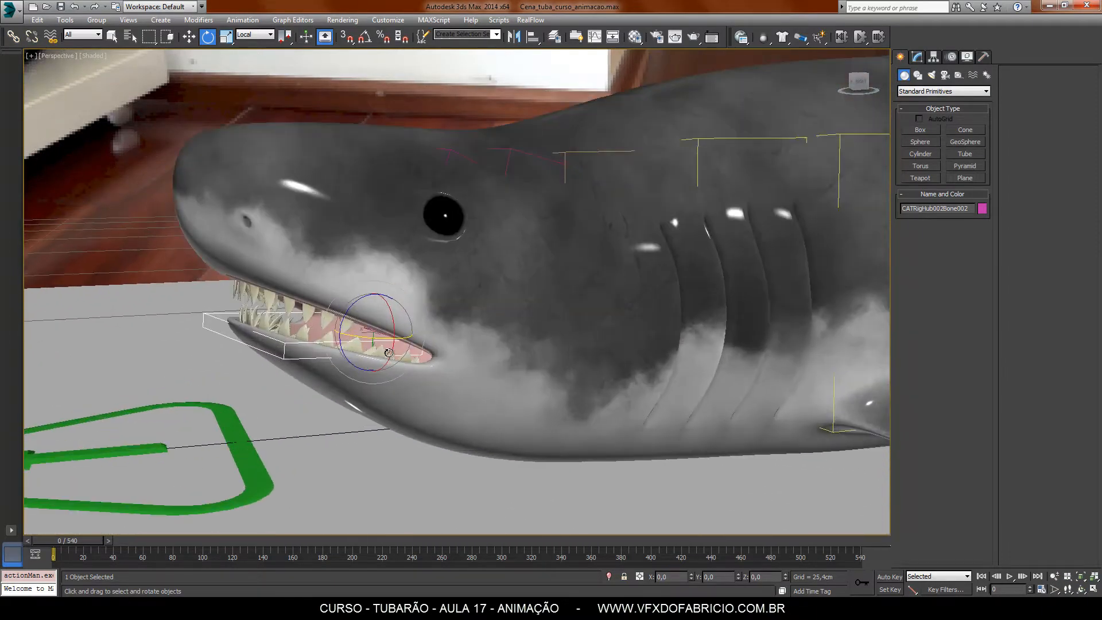
drag(350, 313, 348, 304)
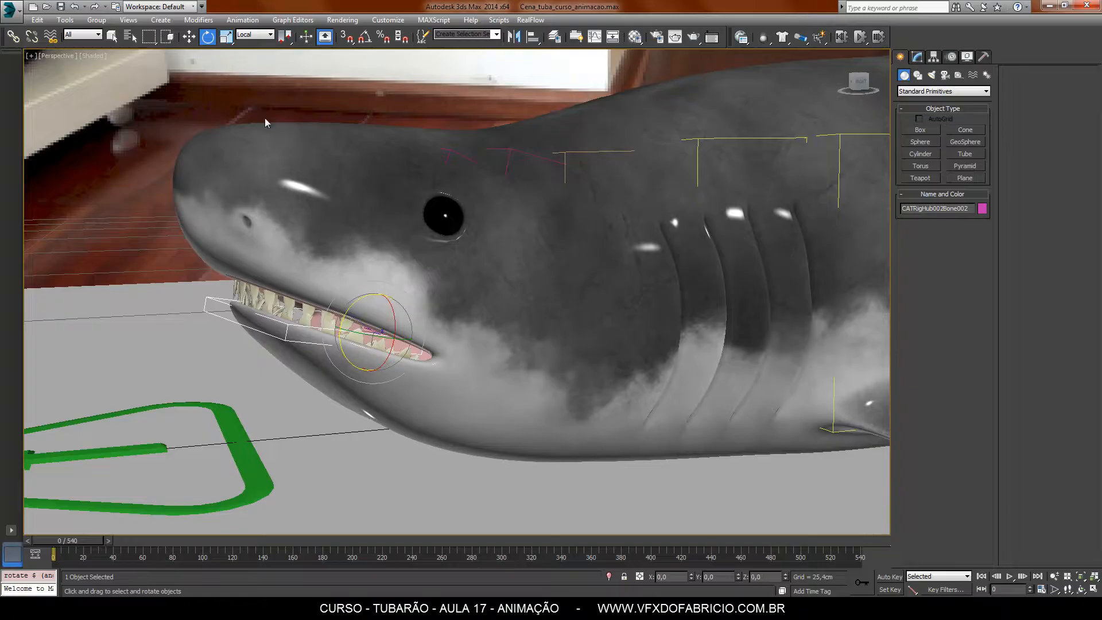
- Move the lower jaw bone up and forward against the upper teeth, to about Y -13 cm and Z 3.3 cm
click(189, 36)
alt+middle_drag(402, 345, 569, 351)
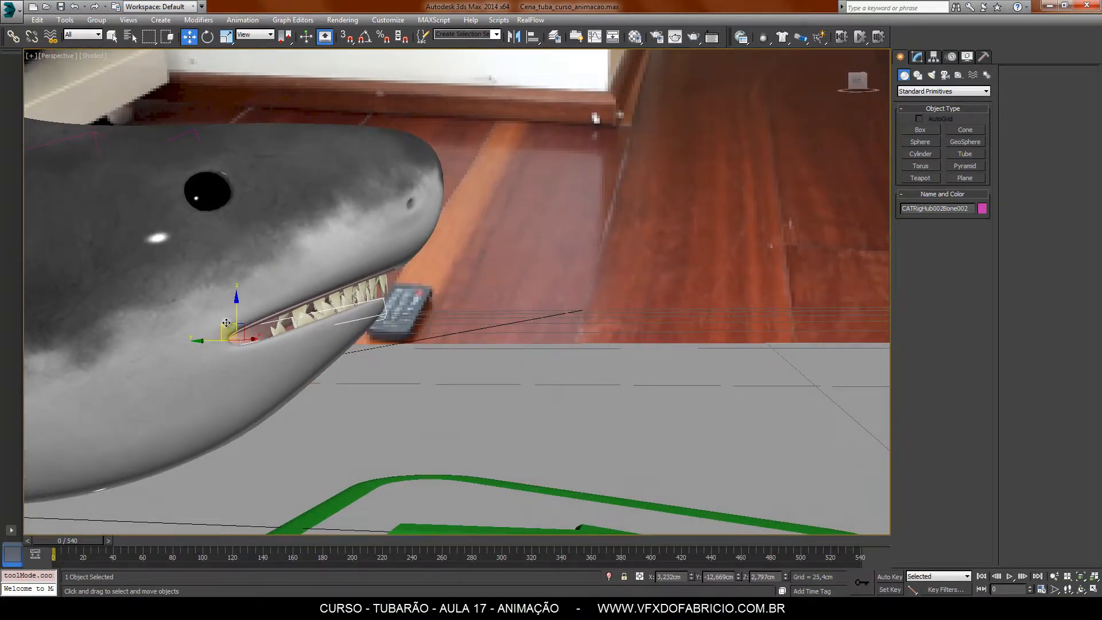
drag(228, 322, 238, 298)
alt+middle_drag(395, 339, 304, 344)
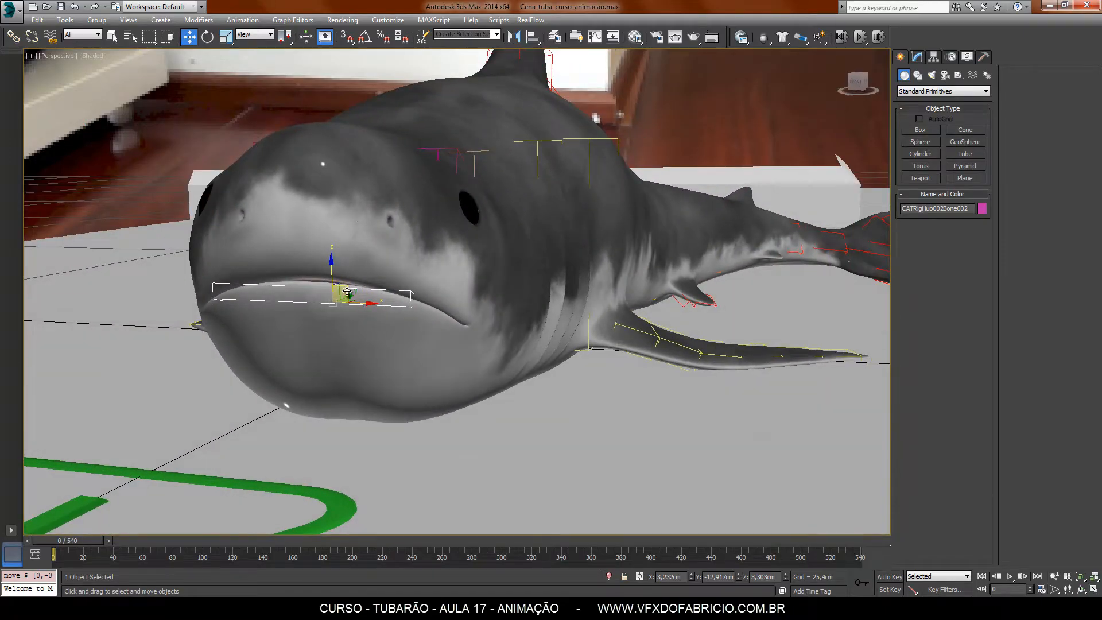
alt+middle_drag(390, 337, 333, 380)
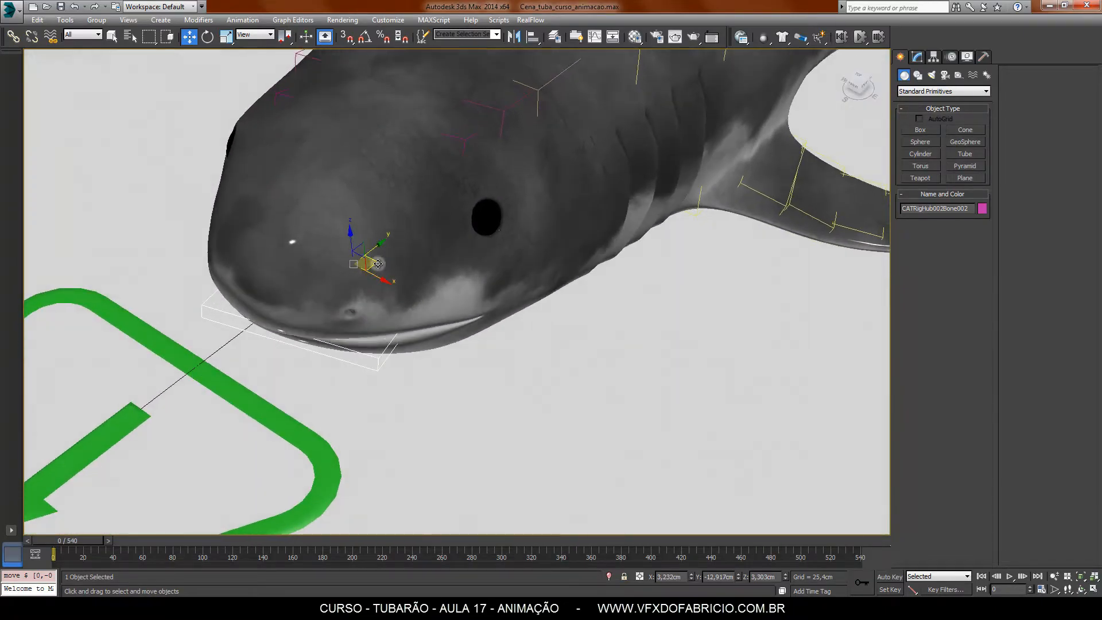
drag(377, 263, 377, 266)
- Nudge the lower jaw bone from side and front views to align the closed mouth, then return to the Camera_1 view
alt+middle_drag(394, 373, 445, 331)
alt+middle_drag(348, 348, 435, 376)
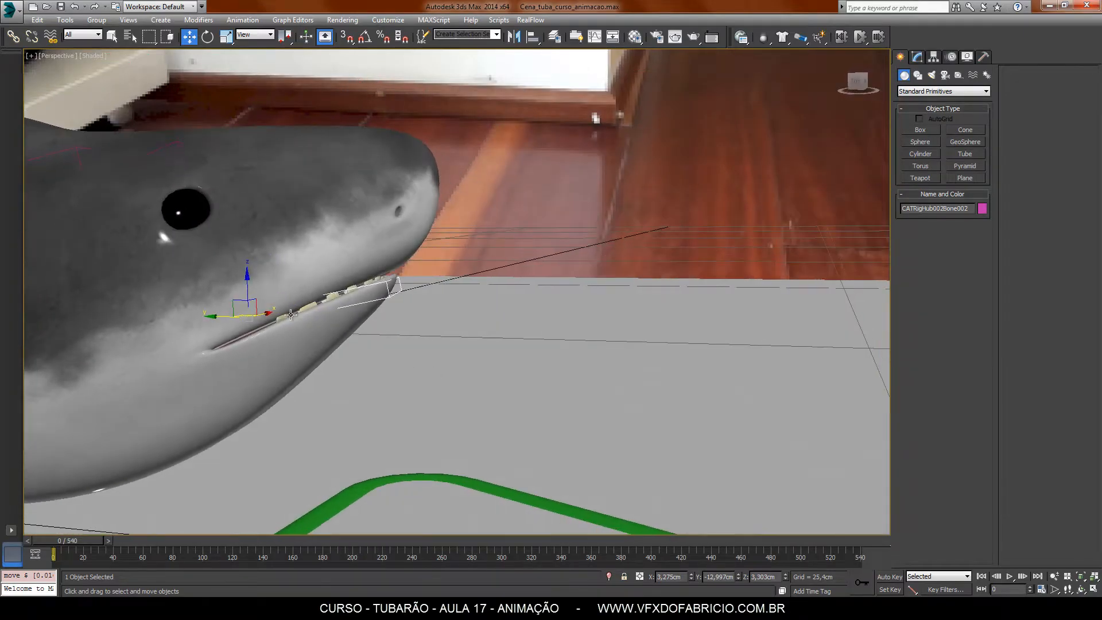
drag(237, 302, 233, 299)
alt+middle_drag(410, 375, 322, 362)
drag(369, 305, 361, 307)
alt+middle_drag(352, 360, 365, 363)
click(138, 412)
key(c)
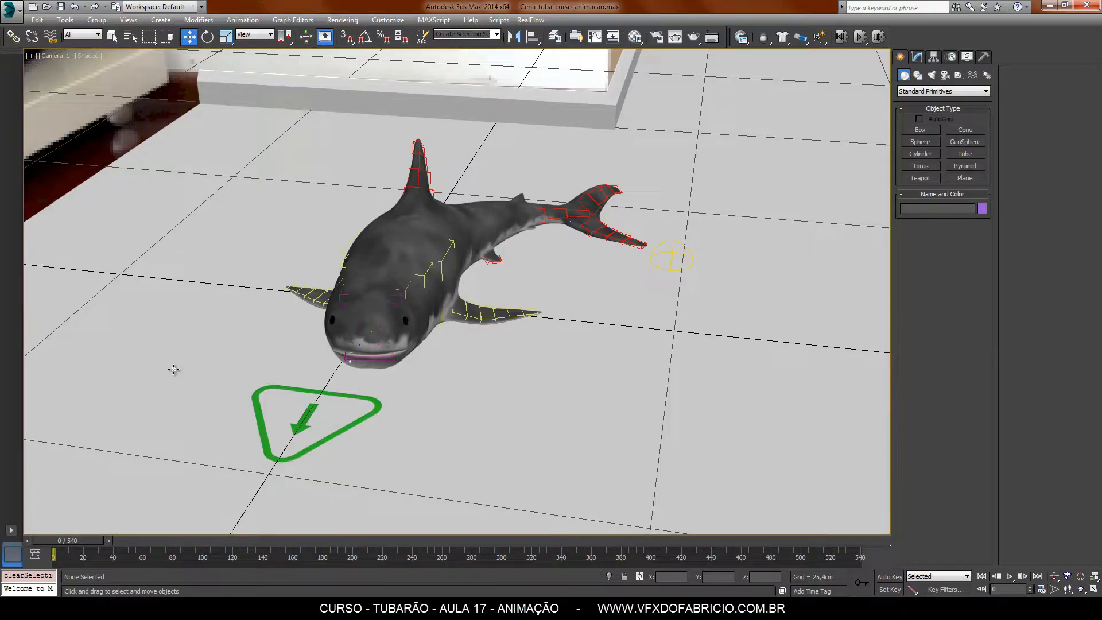
- Rotate all four dorsal fin bones about their local axes so the fin stands nearly upright with a slight bend
click(112, 37)
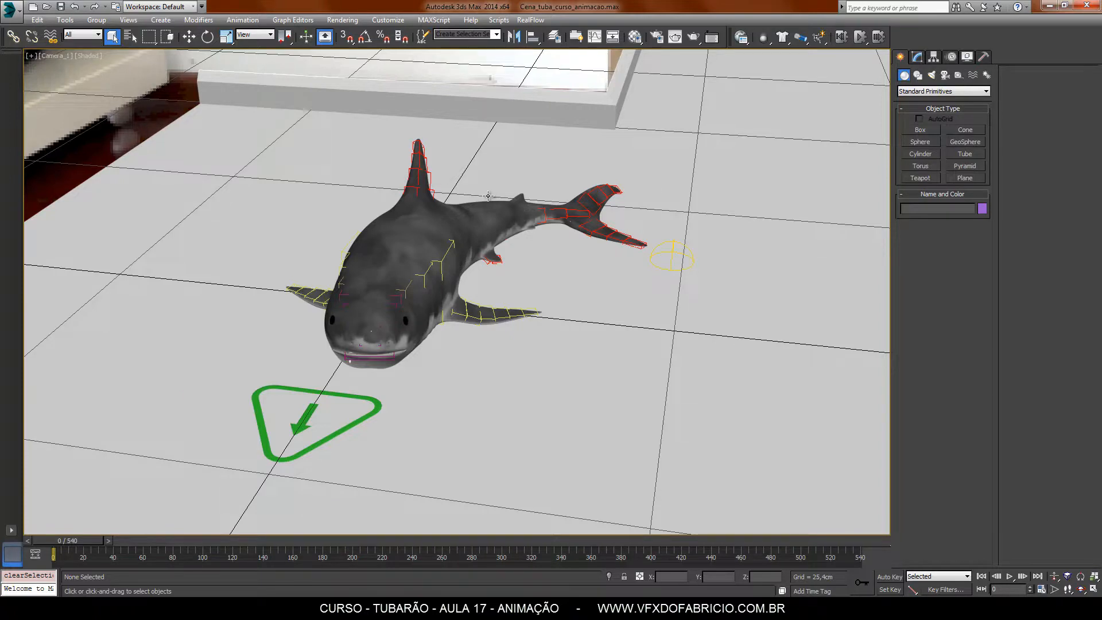
double_click(415, 189)
click(207, 36)
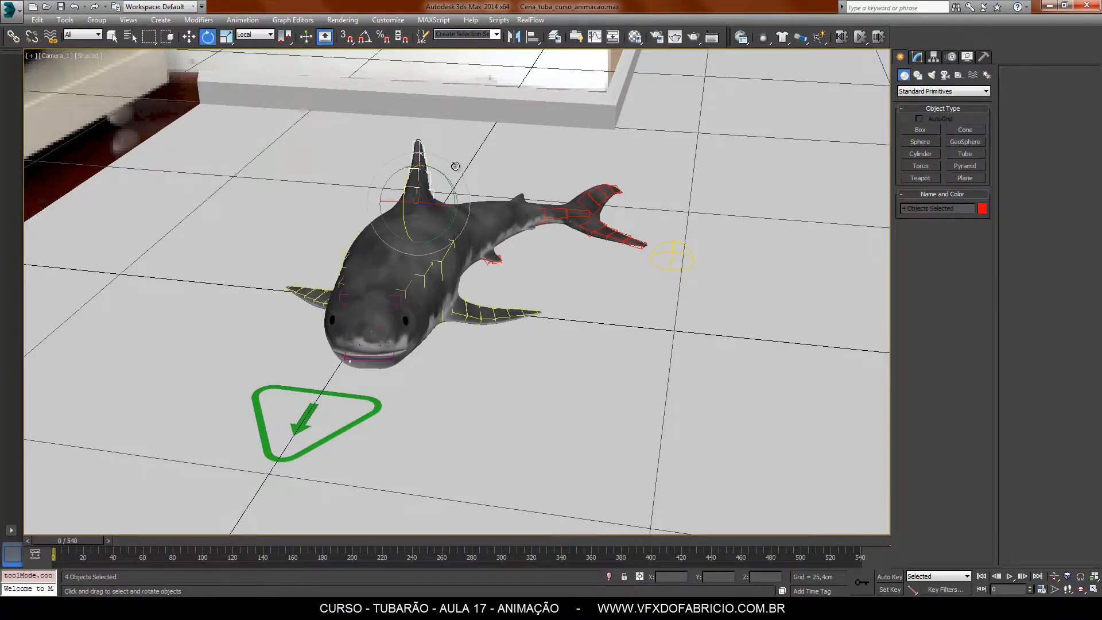
drag(450, 185, 468, 195)
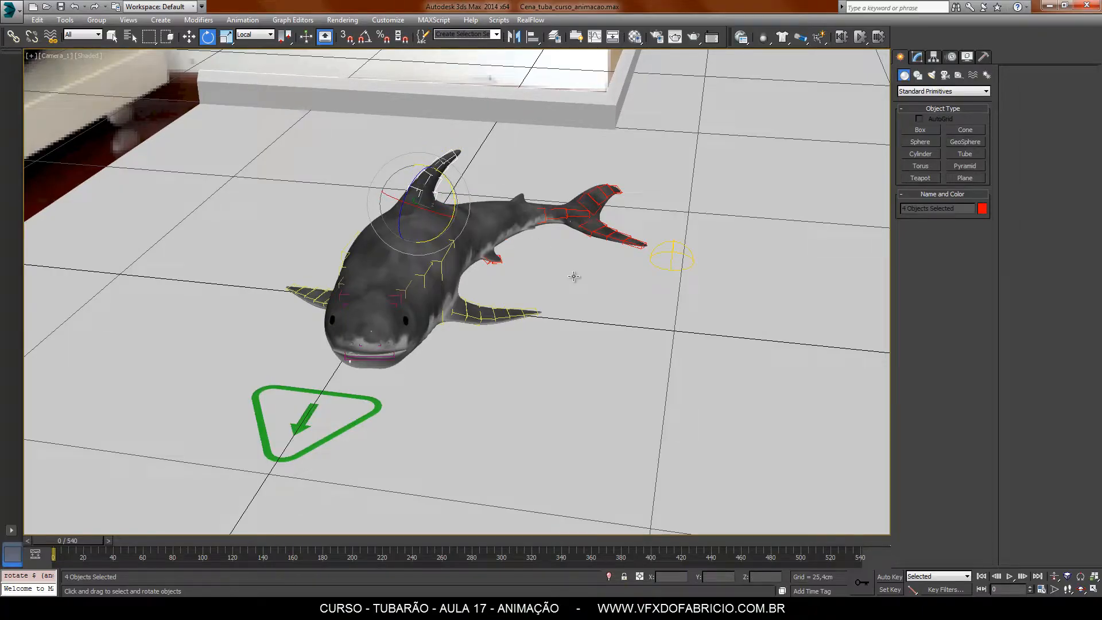
drag(454, 197, 467, 171)
click(521, 281)
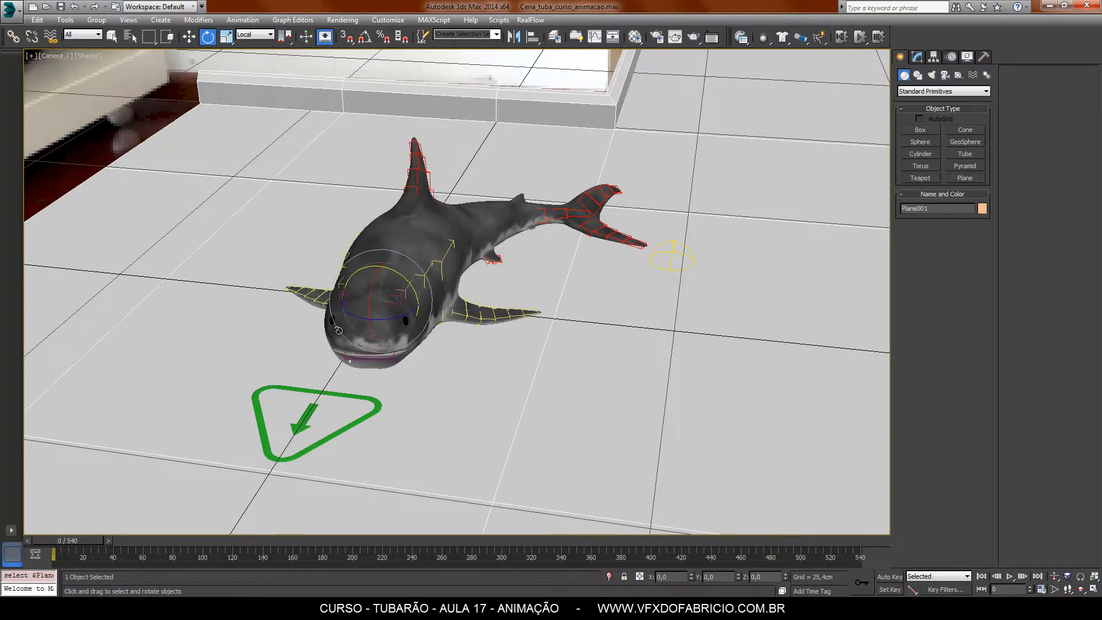
- Rotate the bone chains of both pectoral fins, curling the shark's left fin tip upward
double_click(324, 301)
drag(346, 315, 349, 315)
double_click(477, 318)
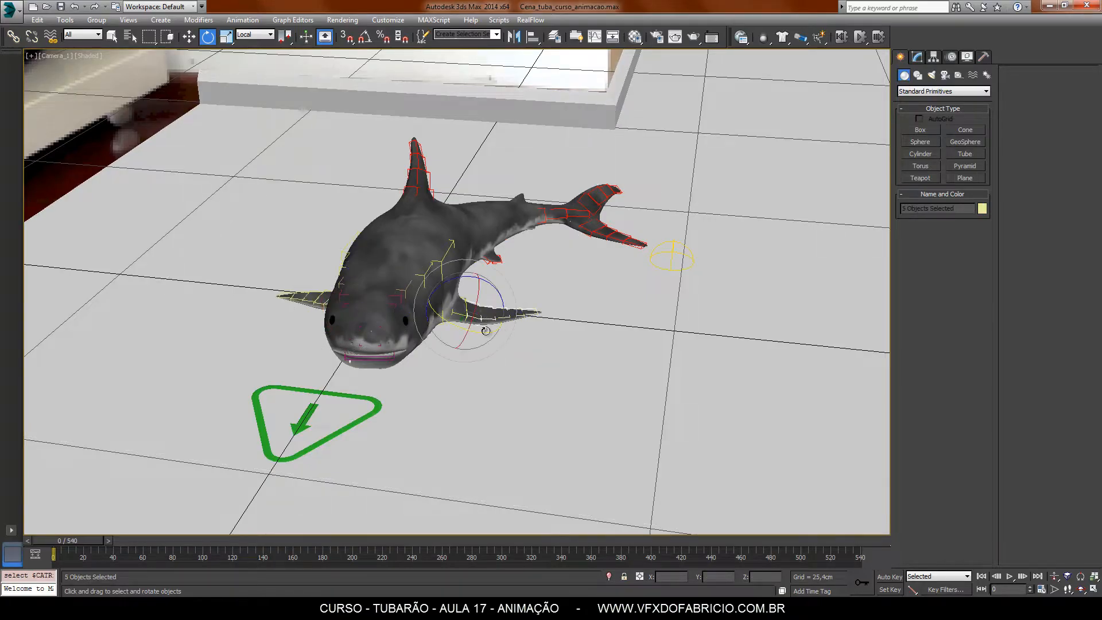
drag(484, 334, 484, 335)
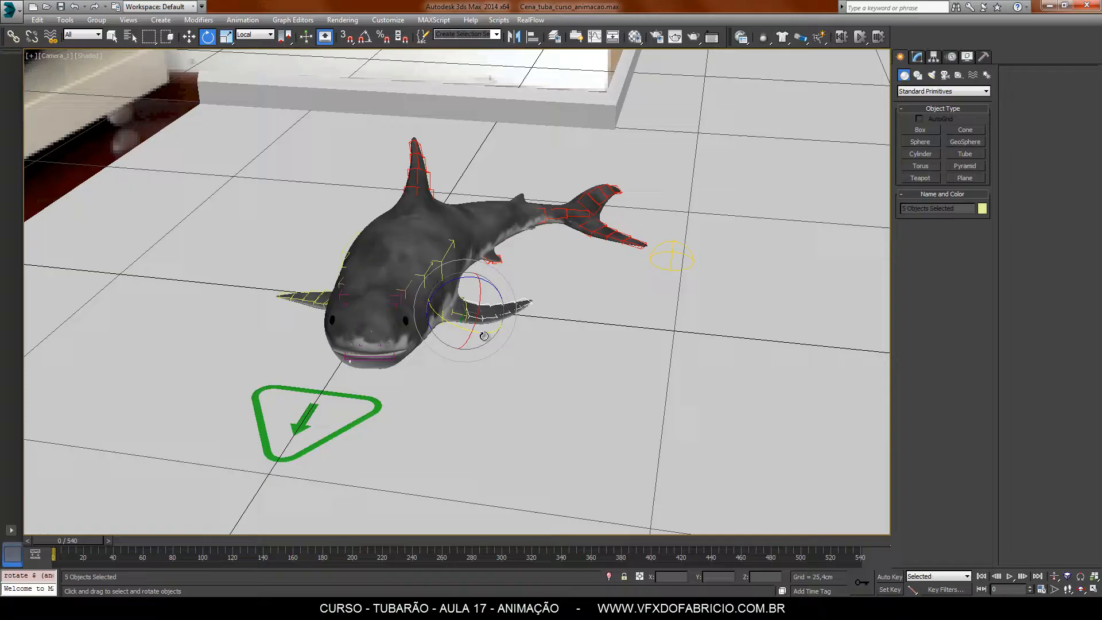
- Rotate the bones of the shark's right pectoral fin so it curls upward like the left one, then clear the selection
click(326, 305)
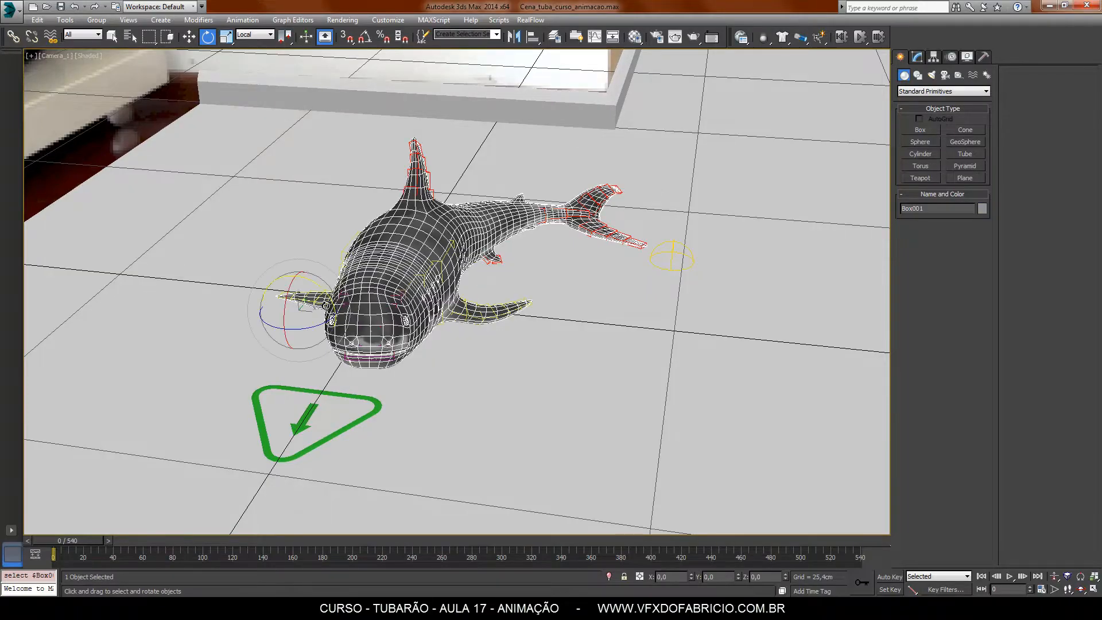
click(322, 365)
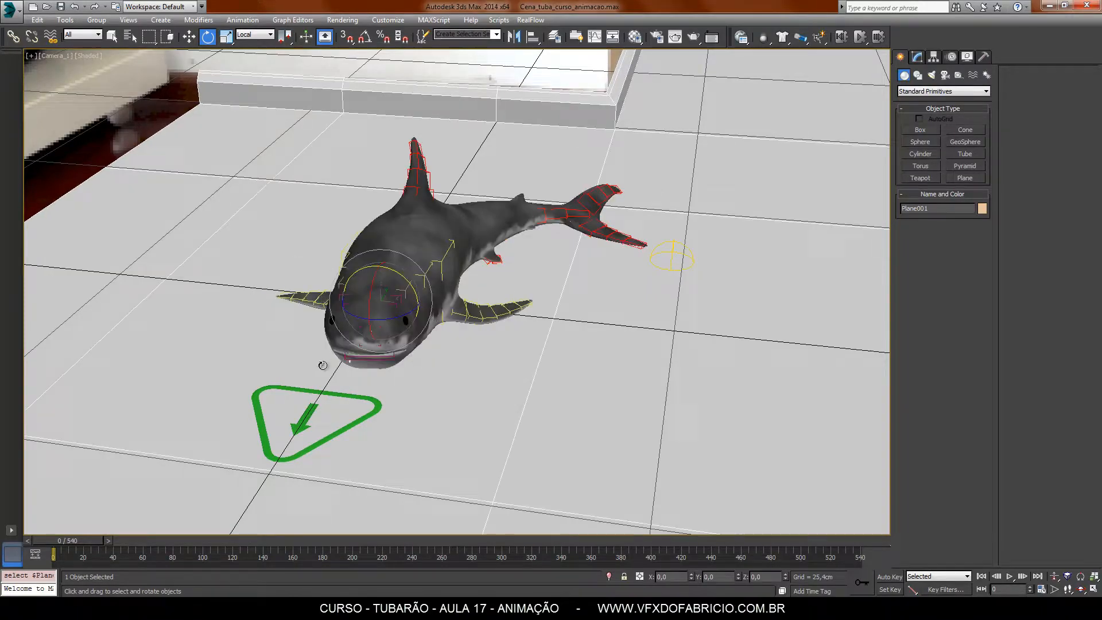
double_click(319, 304)
drag(310, 317, 308, 322)
click(275, 371)
key(q)
click(119, 114)
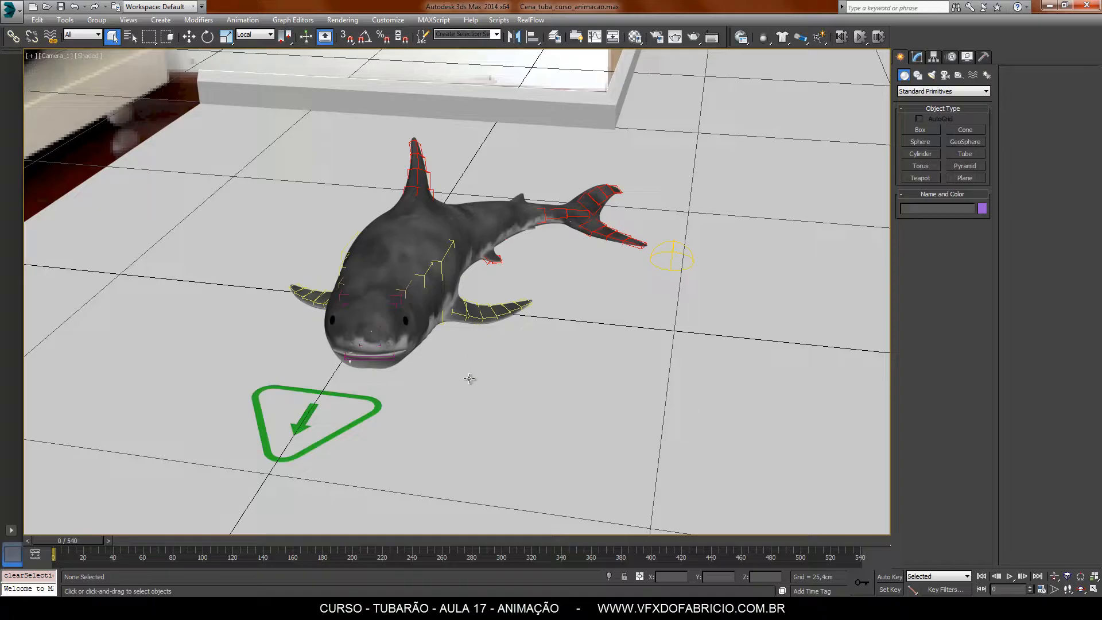
- Turn on see-through display for the floor plane Plane001 so the background footage shows
click(470, 379)
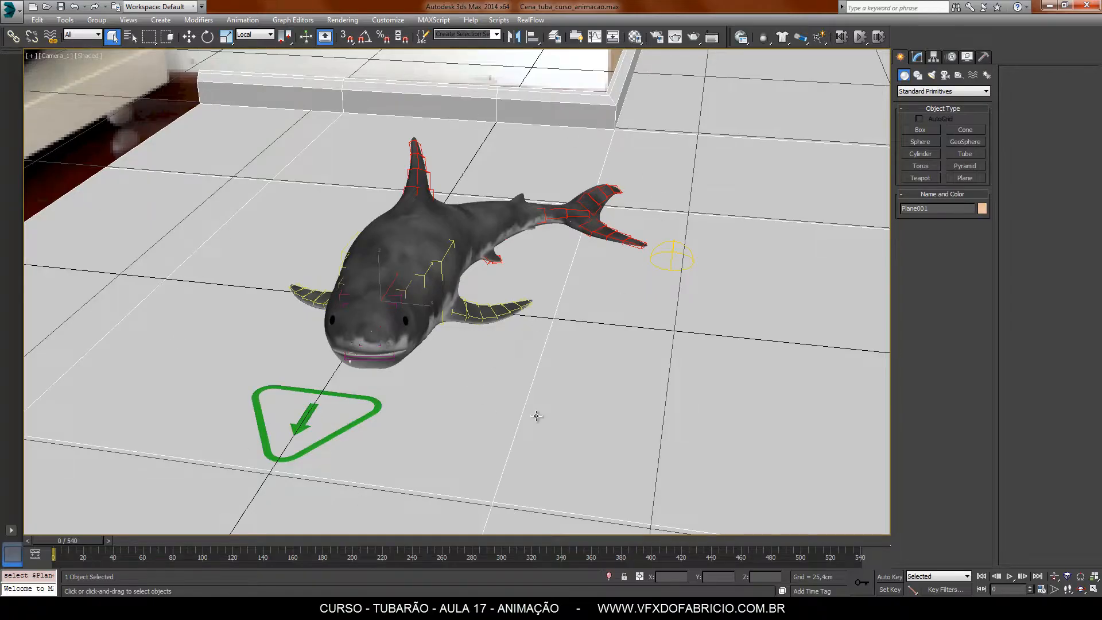
key(alt+x)
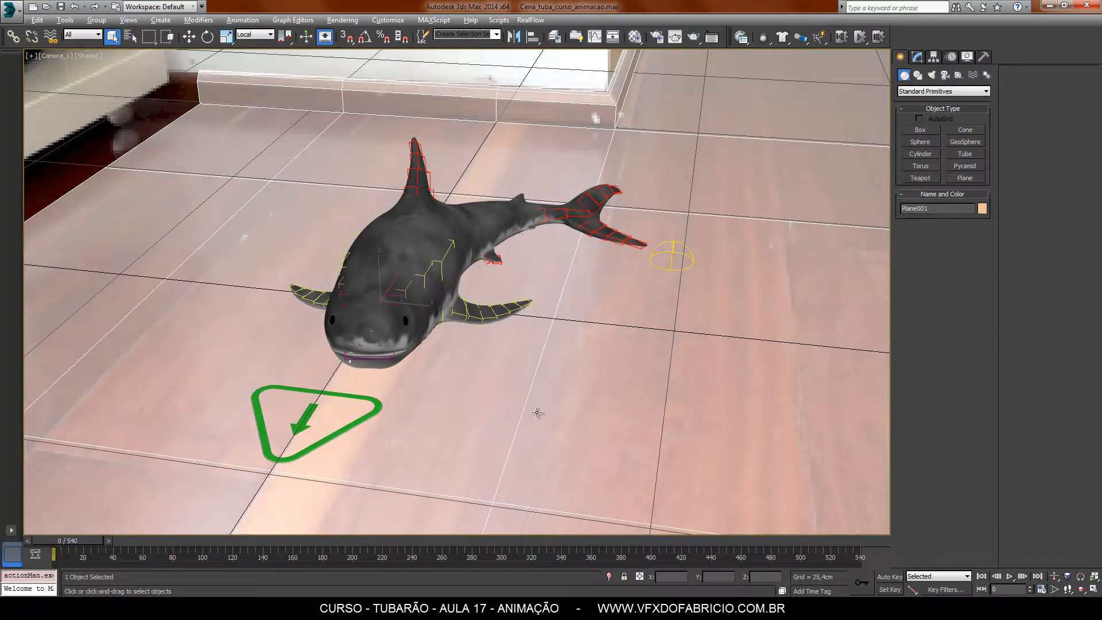
- Scrub and step through the timeline past frame 445 to check the shark against the hand footage, then return to frame 0
drag(88, 541, 605, 543)
key(period)
key(period)
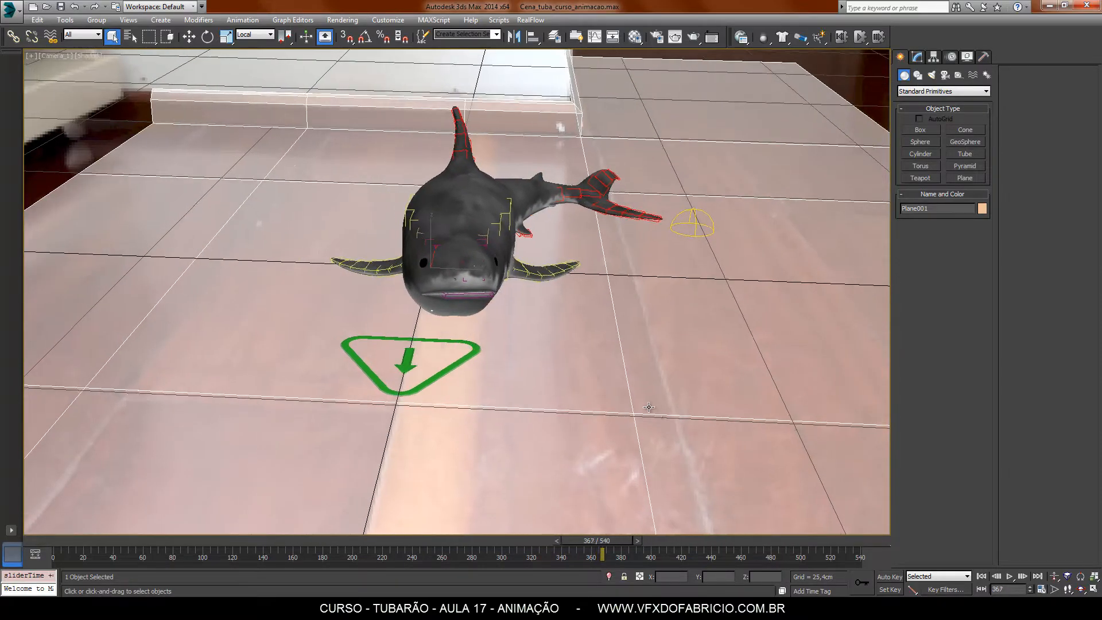
key(period)
key(period)
key(period)
key(period)
key(period)
key(period)
key(period)
key(period)
key(period)
key(period)
drag(616, 541, 701, 541)
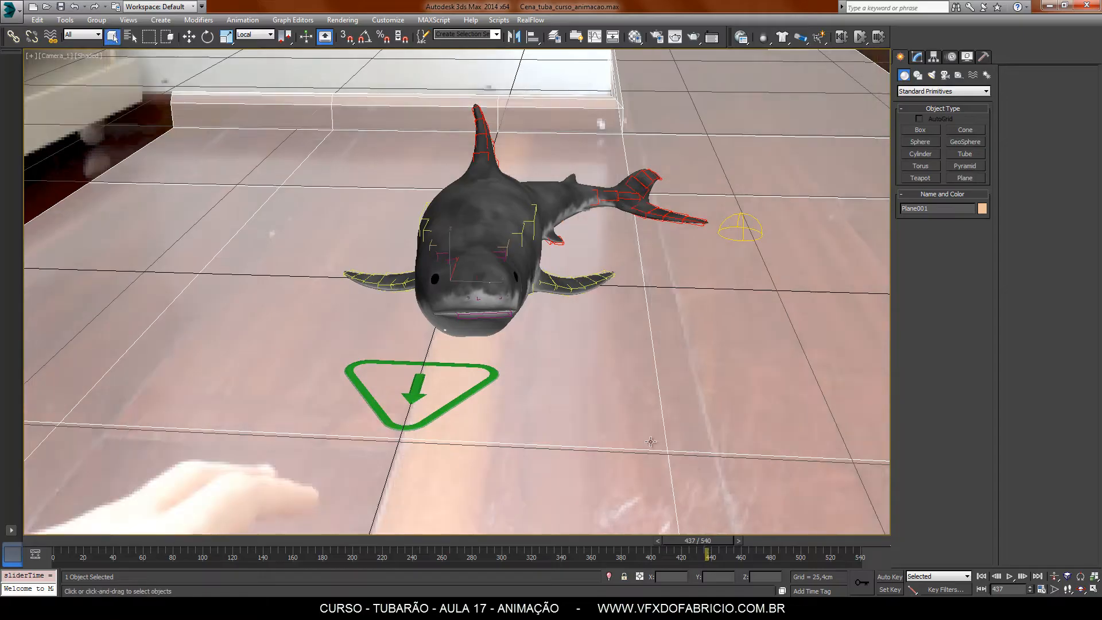
key(period)
key(period)
key(period)
key(period)
key(period)
key(period)
key(period)
key(period)
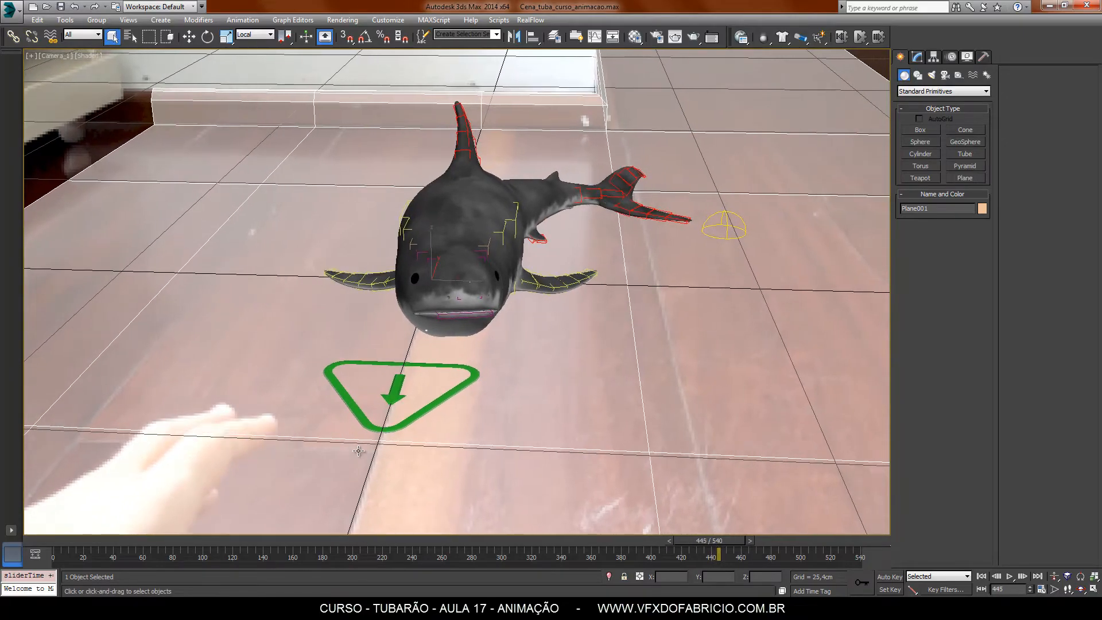
key(alt+z)
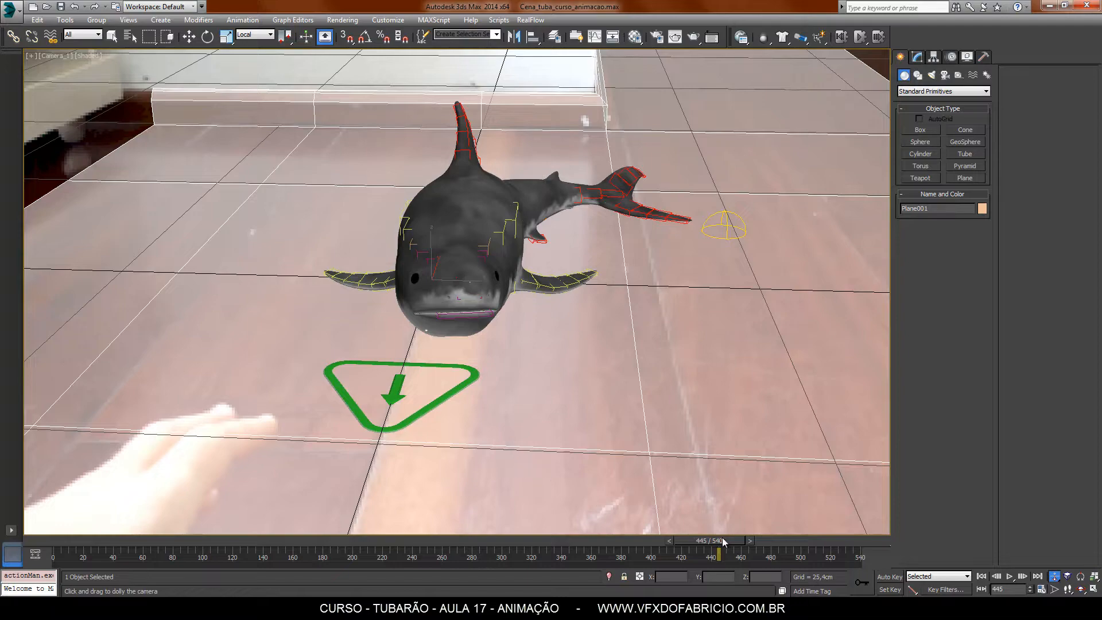
drag(724, 541, 759, 543)
drag(772, 541, 54, 541)
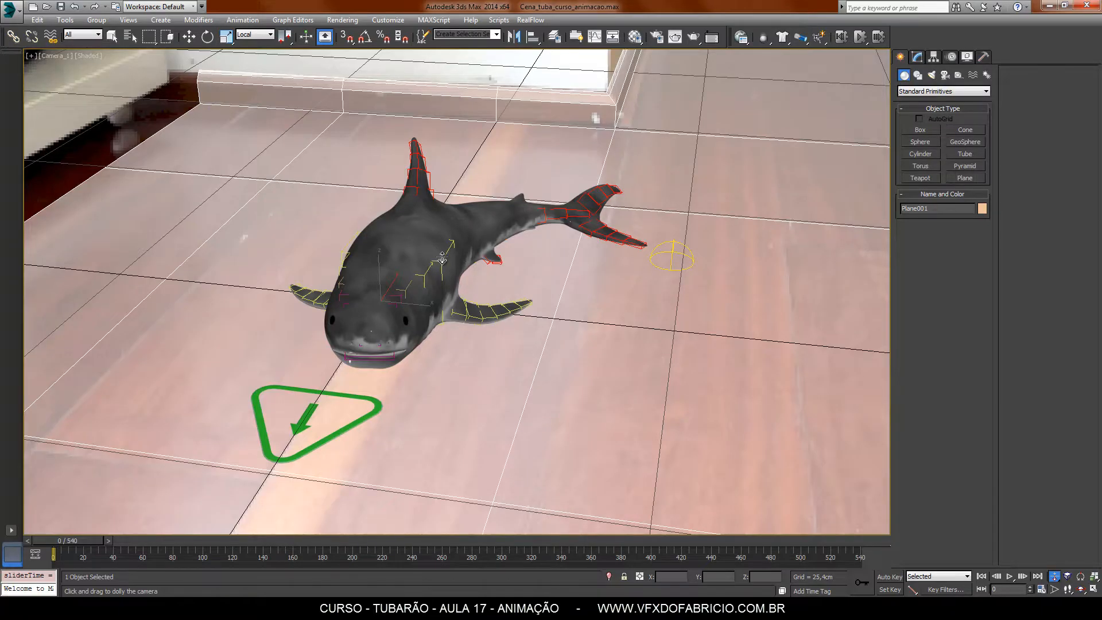
- Deselect the floor plane and turn on Auto Key at frame 0
click(112, 36)
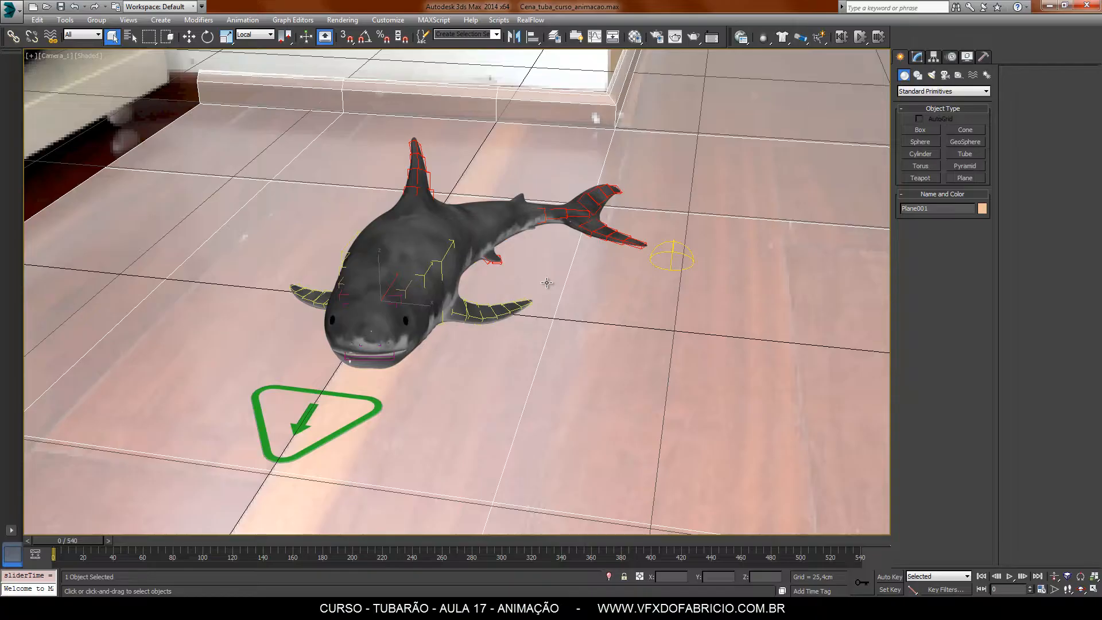
click(139, 128)
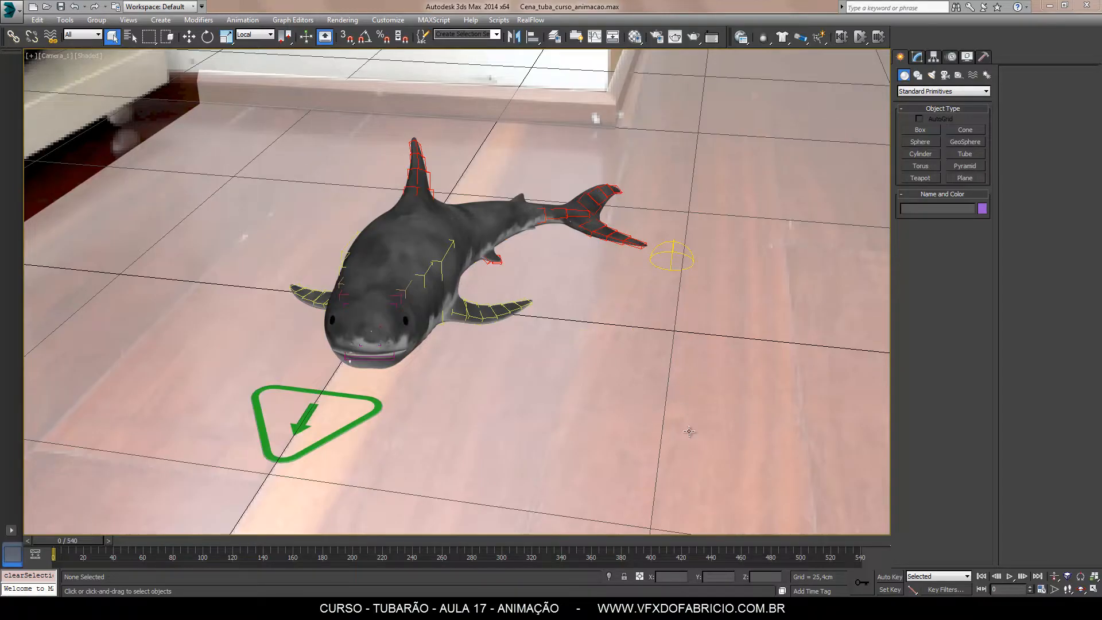
click(887, 577)
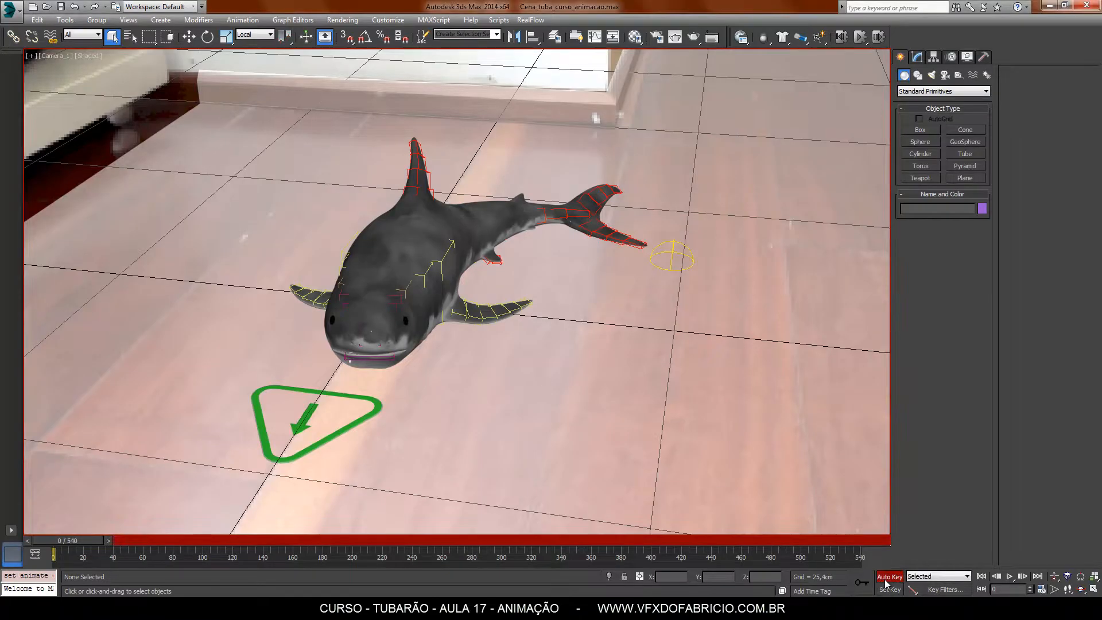
- Select the shark's head and key a turn to one side at frame 20, then delete the head's keys
click(395, 306)
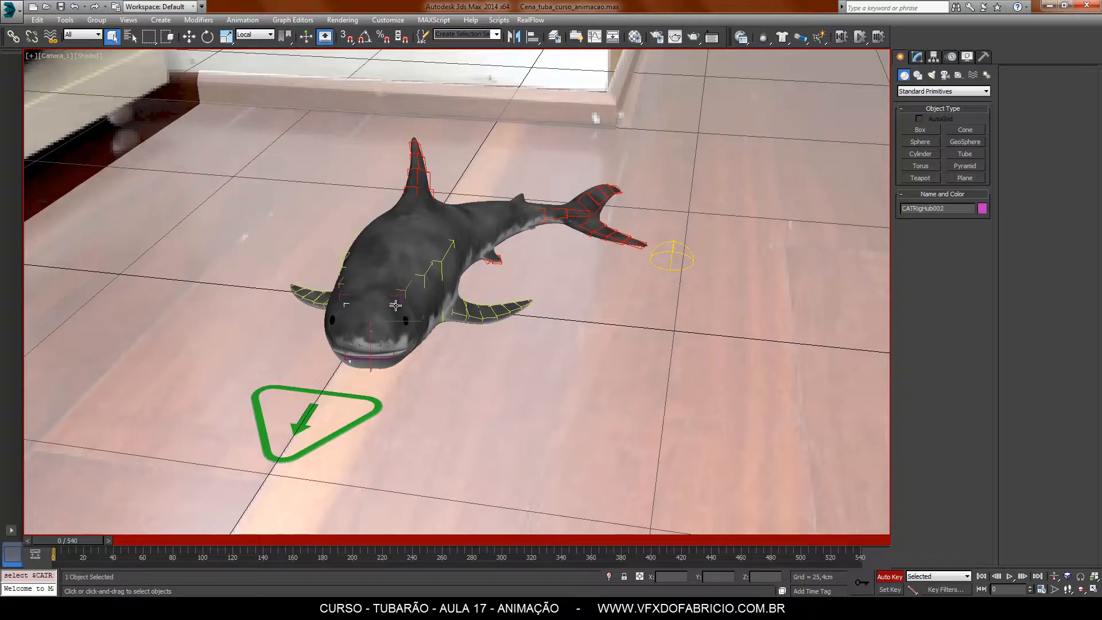
key(e)
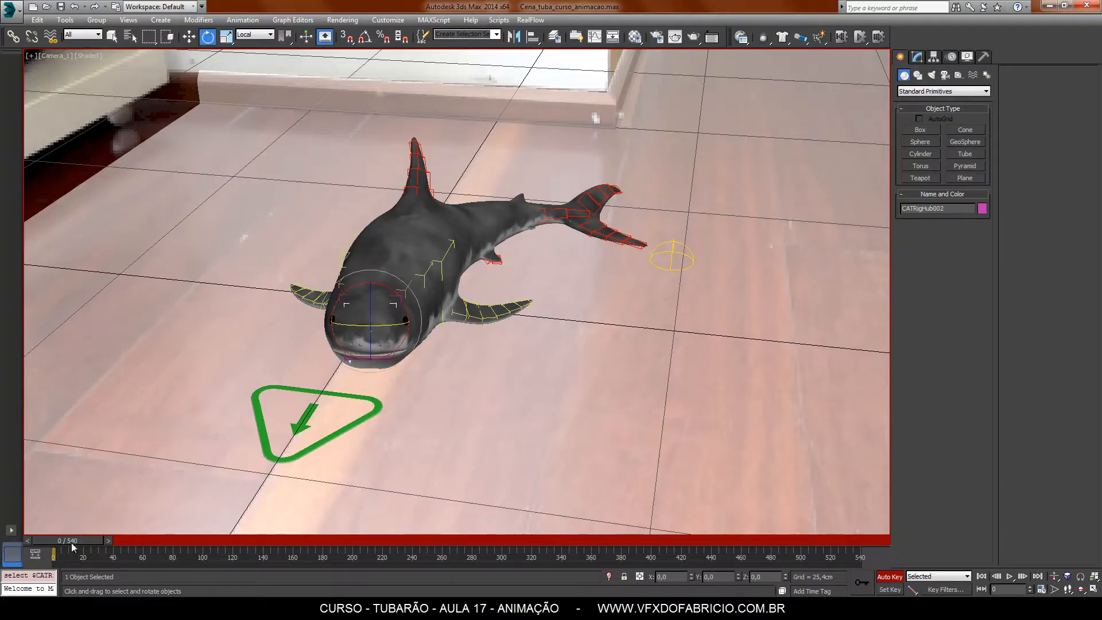
drag(70, 540, 104, 543)
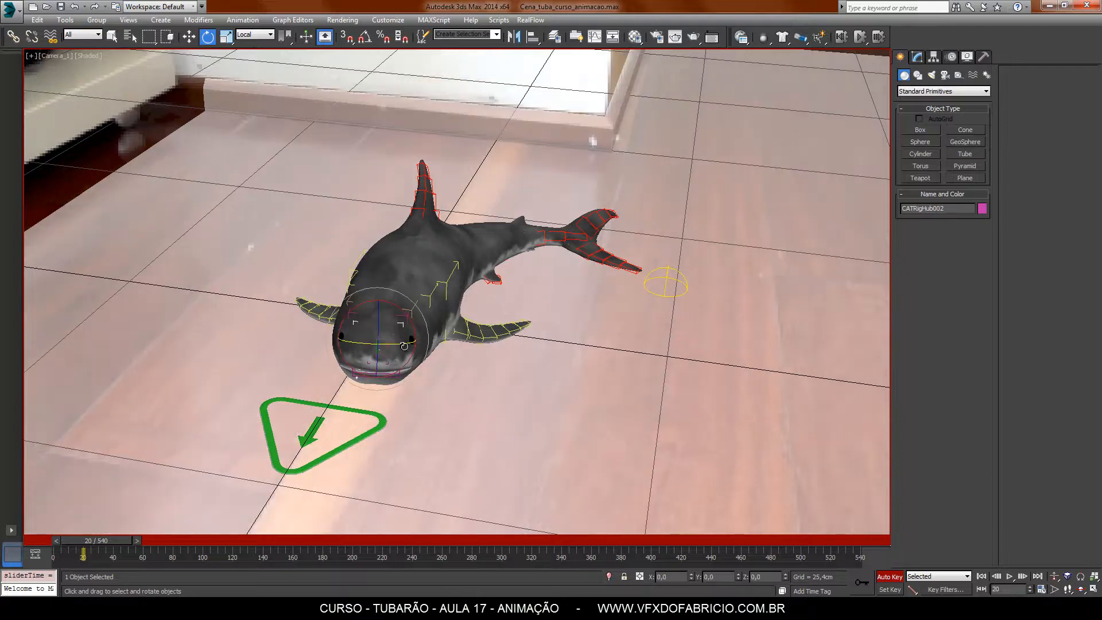
key(e)
drag(391, 321, 373, 346)
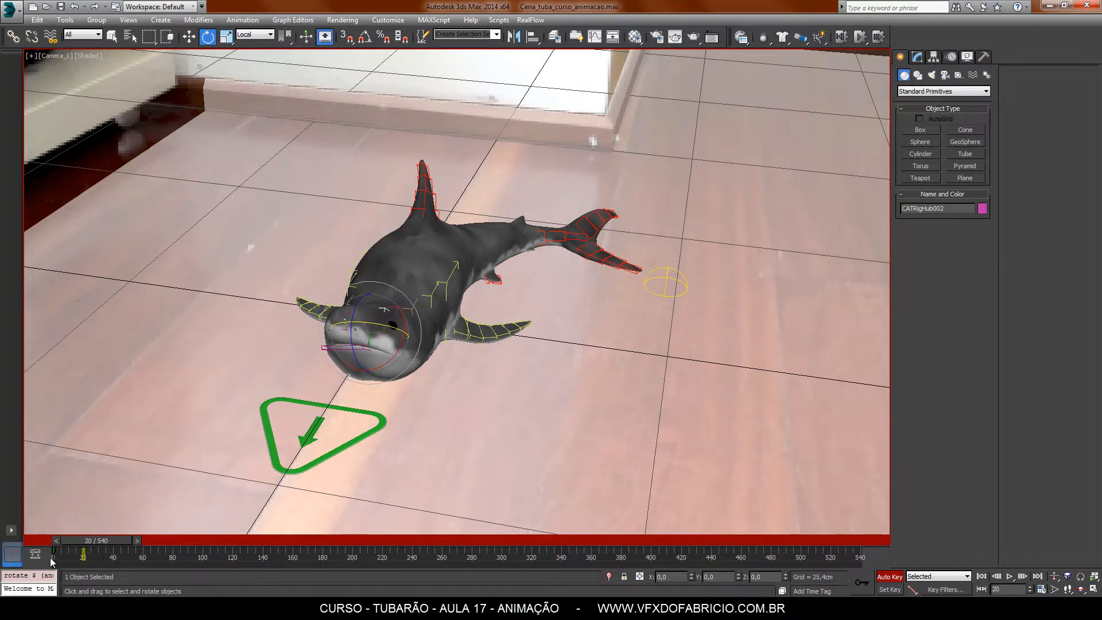
drag(99, 542, 2, 560)
key(Delete)
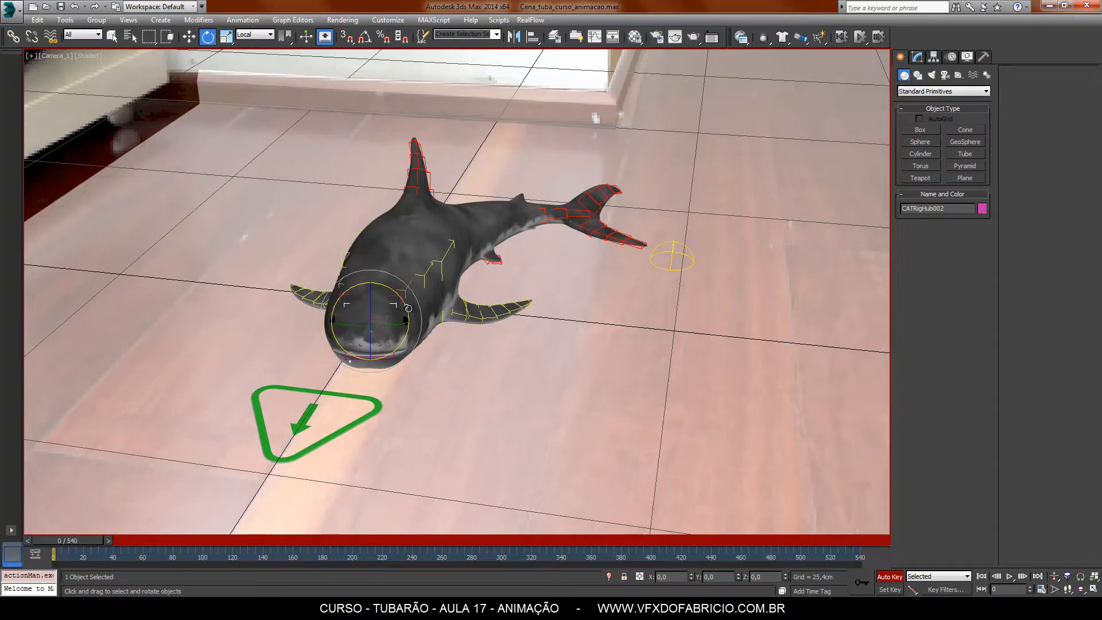
- Roll the shark's head sideways at frame 20 to key the rotation
drag(408, 308, 385, 356)
drag(68, 544, 96, 544)
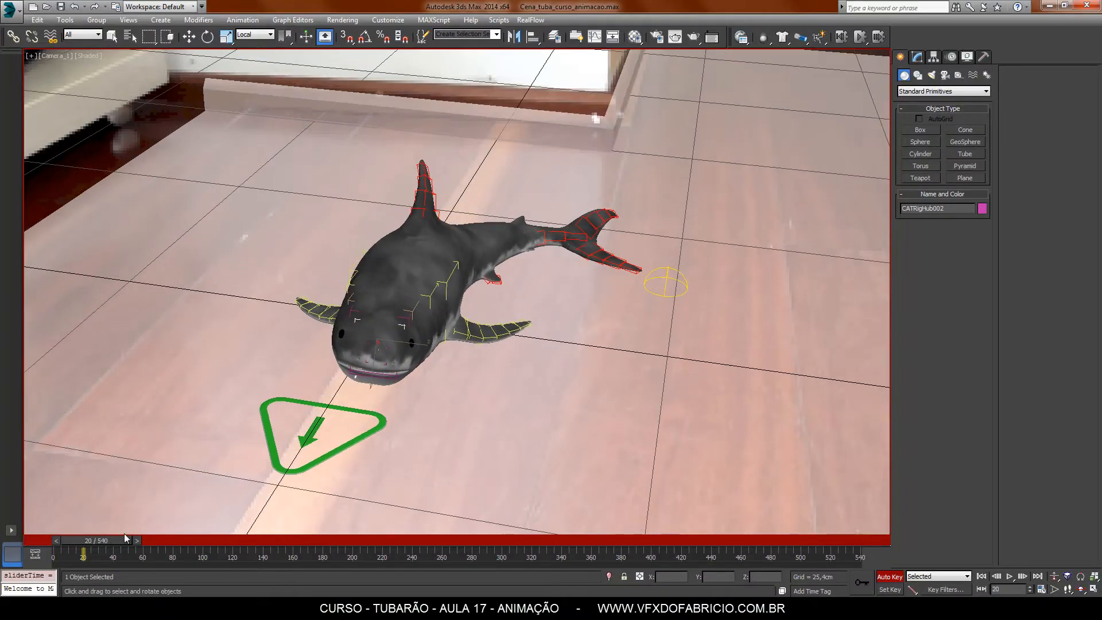
drag(411, 317, 390, 339)
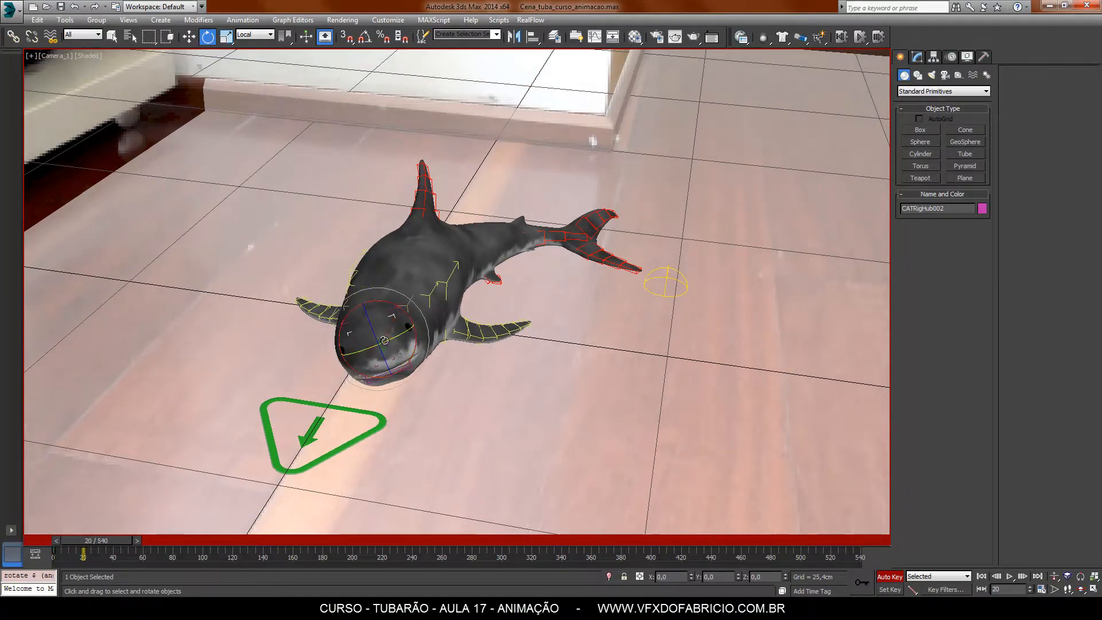
- Examine the head's rotation curves between frames 0 and 20 in the Curve Editor, then close it
right_click(382, 339)
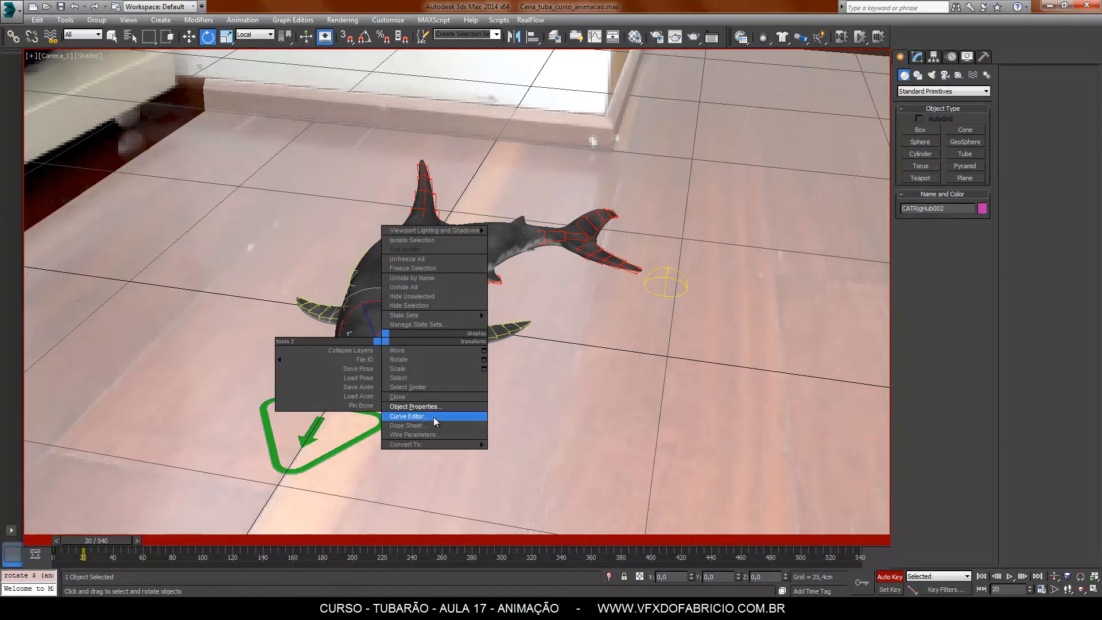
click(433, 417)
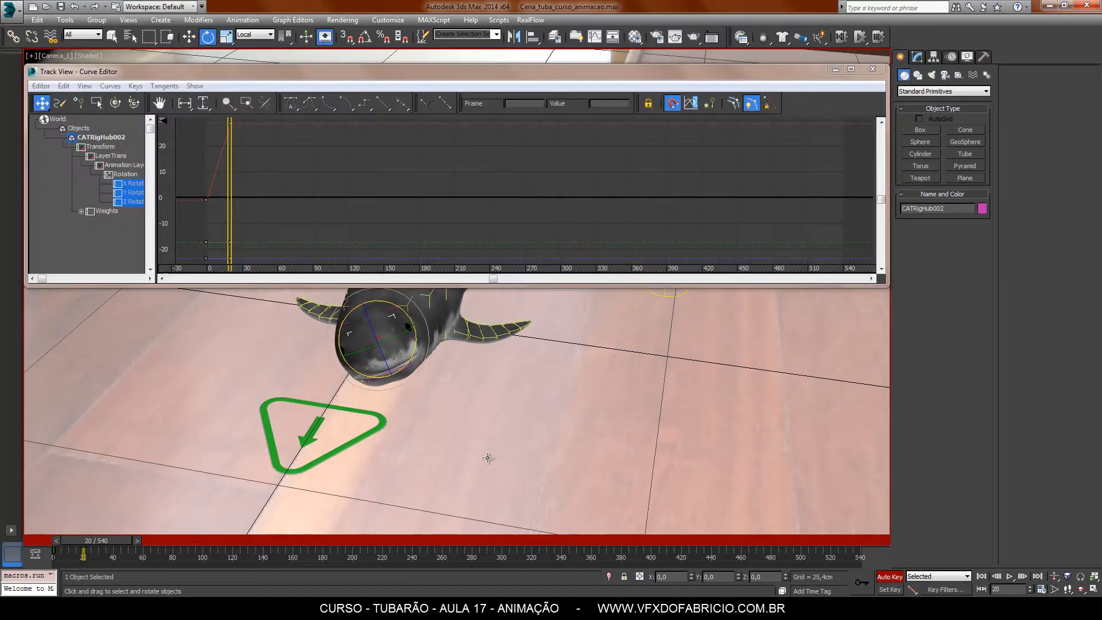
drag(239, 119, 200, 218)
click(301, 185)
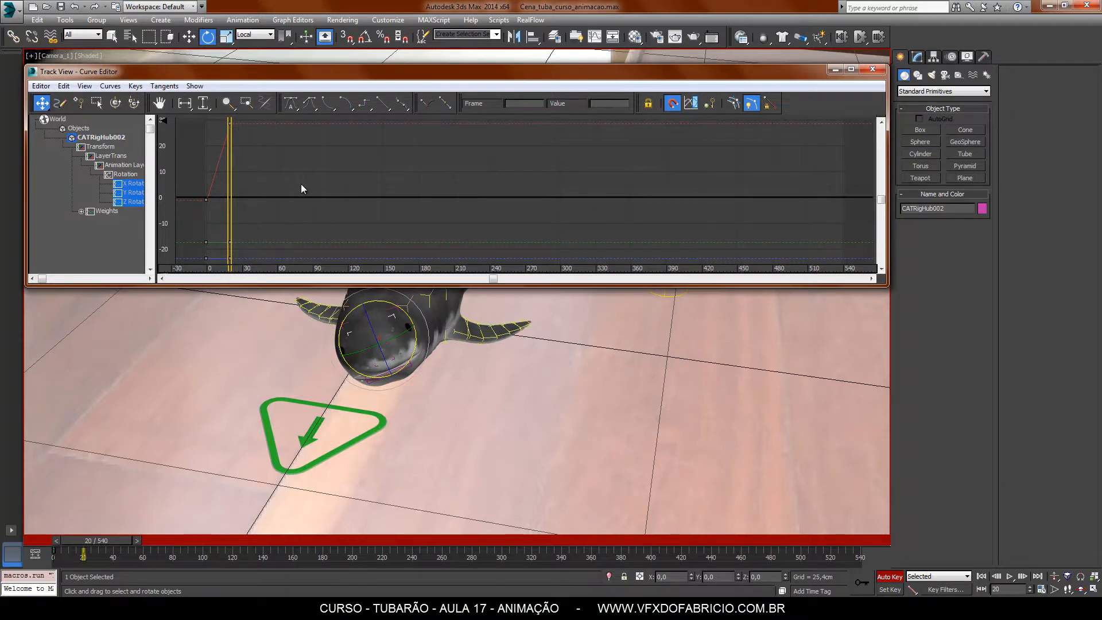
click(873, 69)
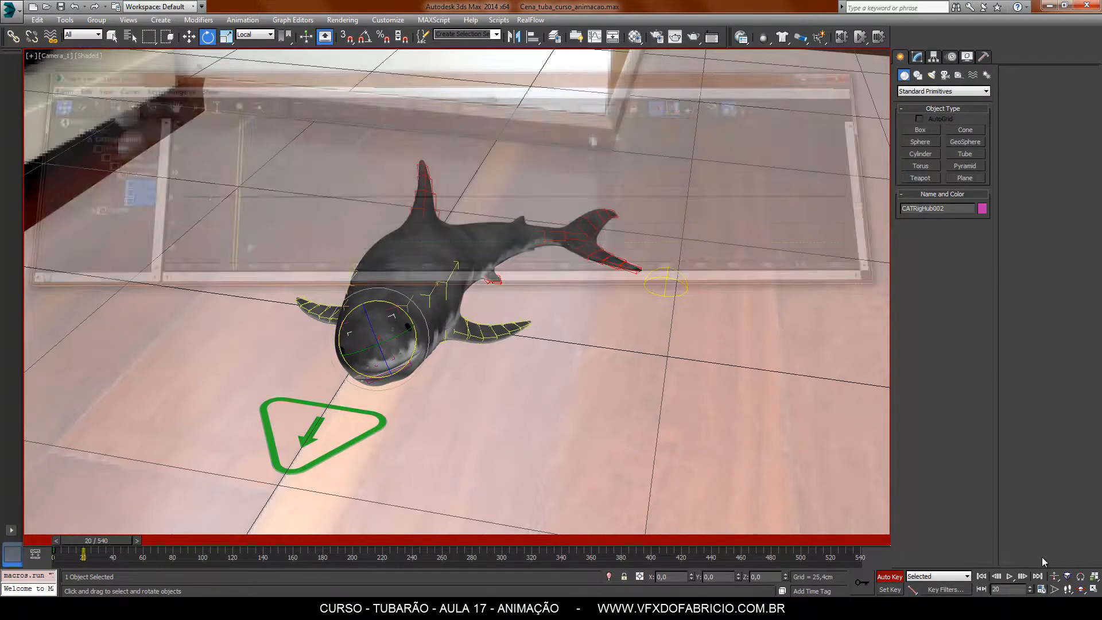
- Play back the head roll, then return to frame 0 and delete the head's keys
click(1009, 577)
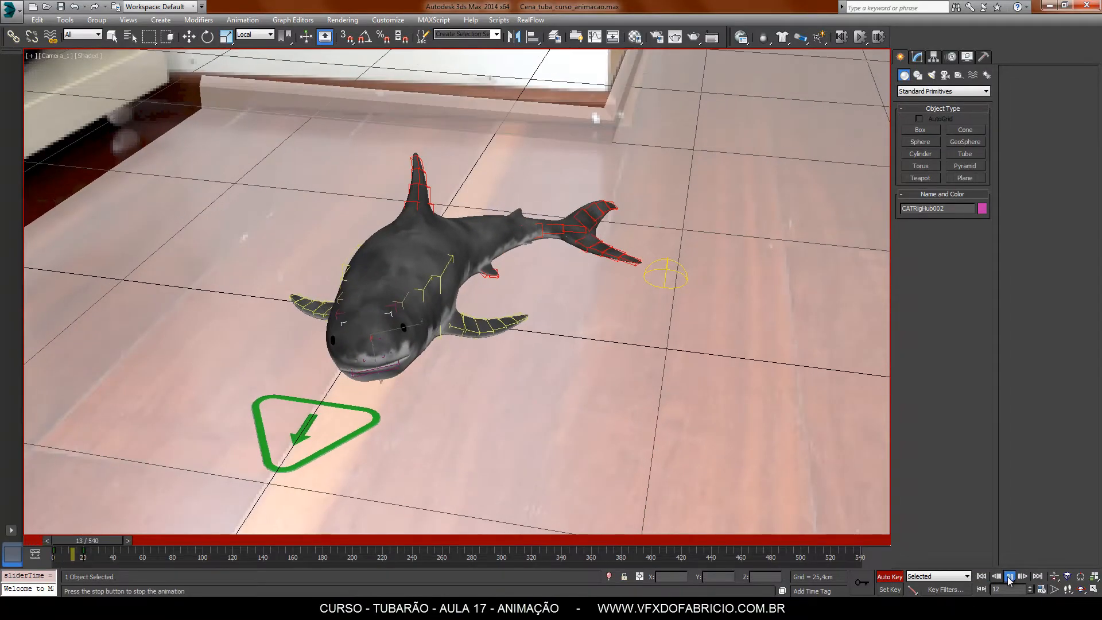
click(1009, 576)
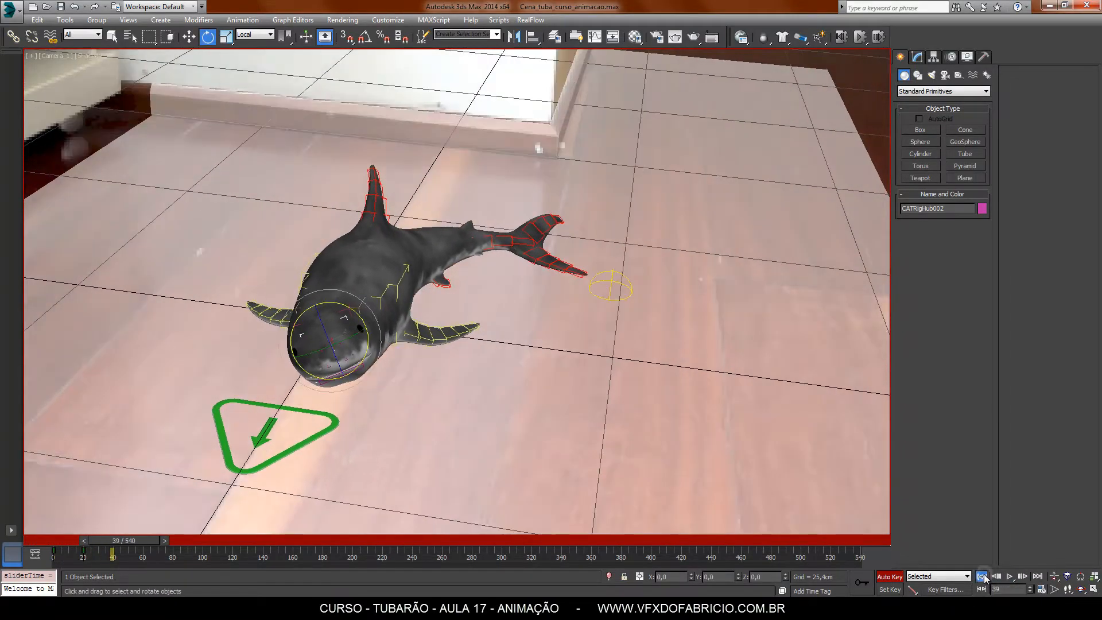
click(981, 576)
key(e)
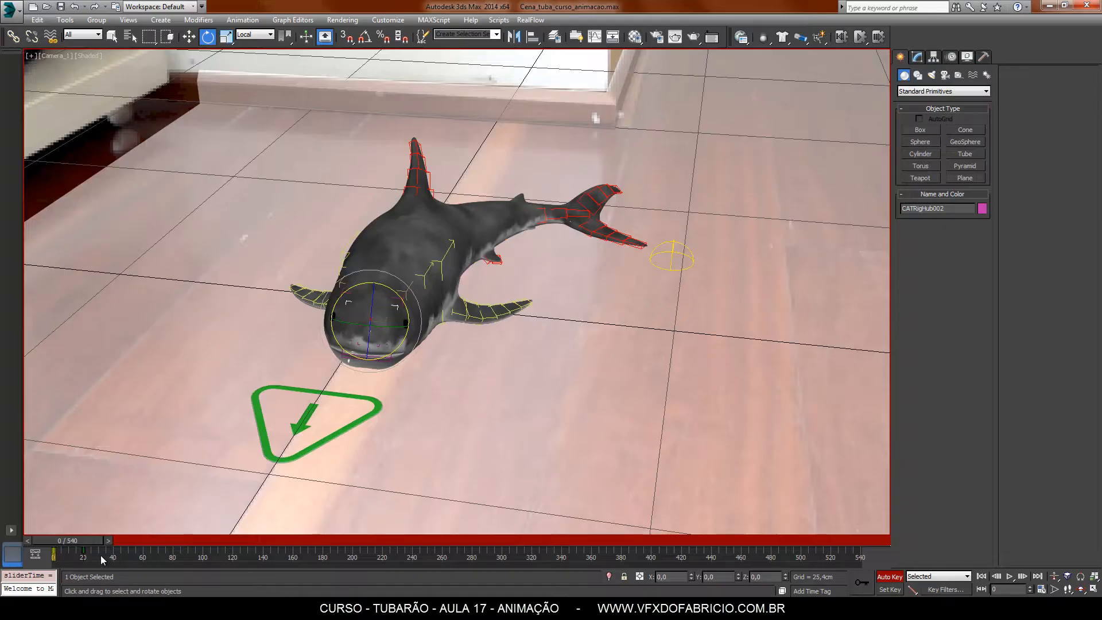
drag(101, 556, 49, 556)
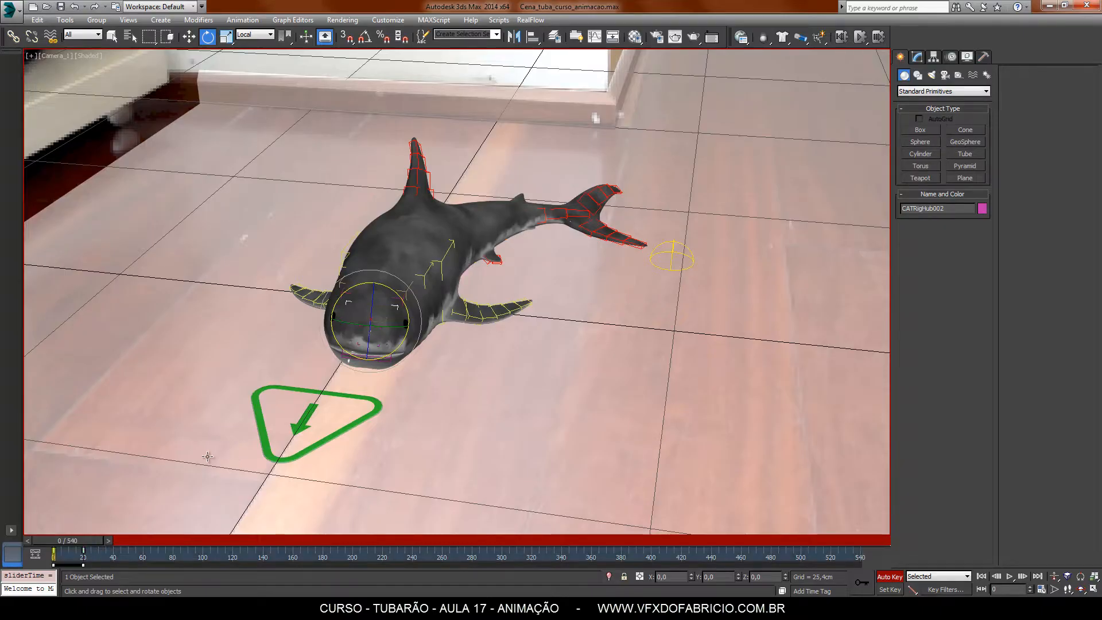
key(Delete)
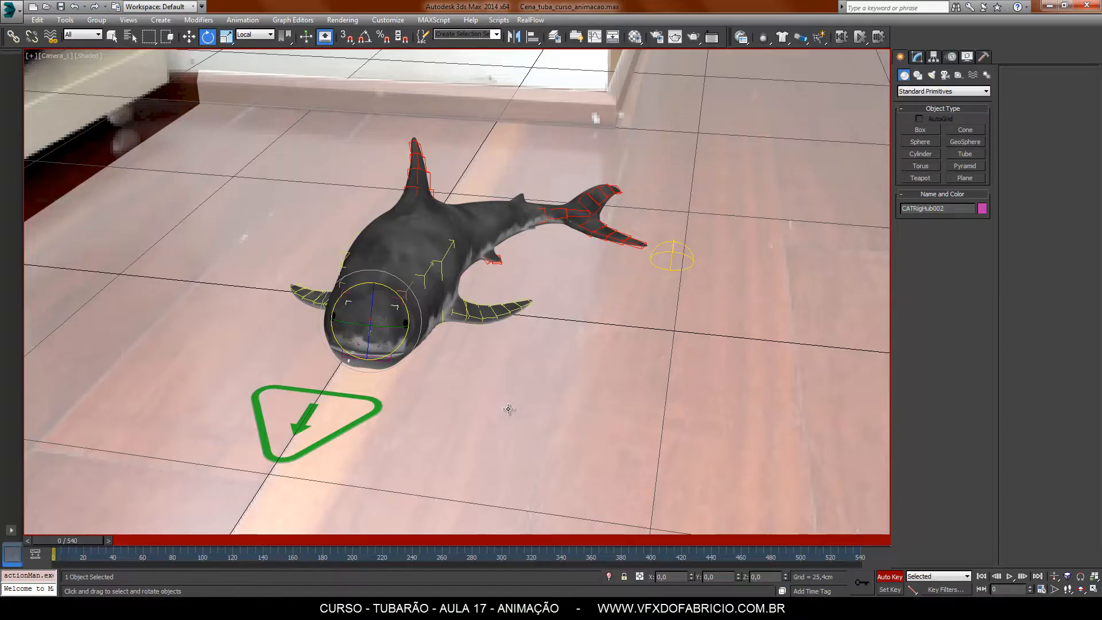
- Set the default tangents for new keys to a curved type and roll the head sideways at frame 20
click(912, 589)
drag(915, 591, 913, 578)
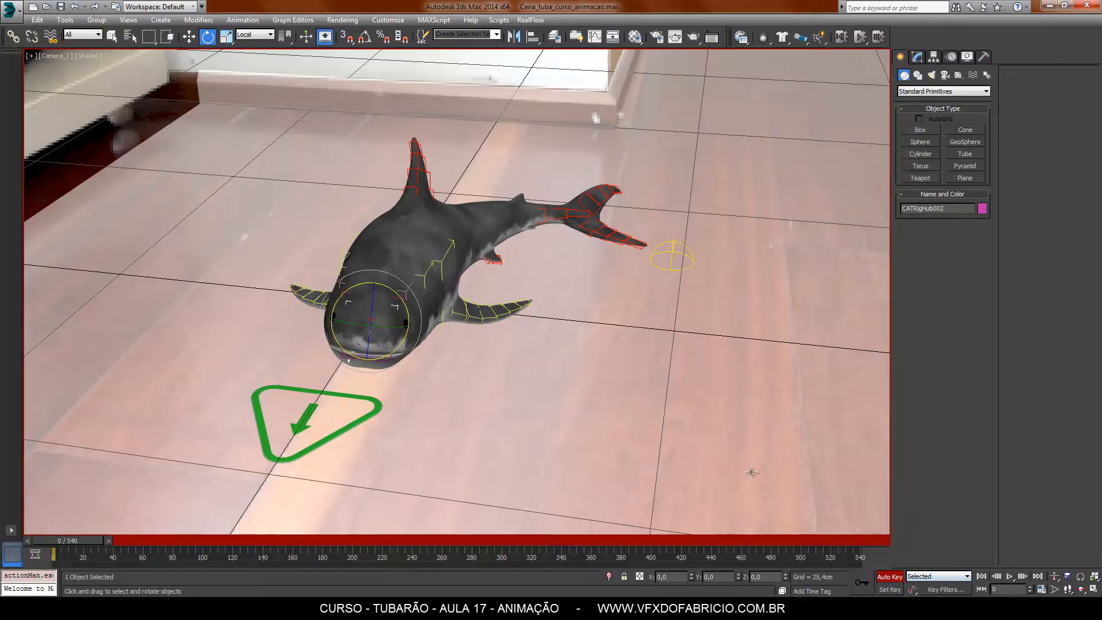
drag(88, 540, 116, 540)
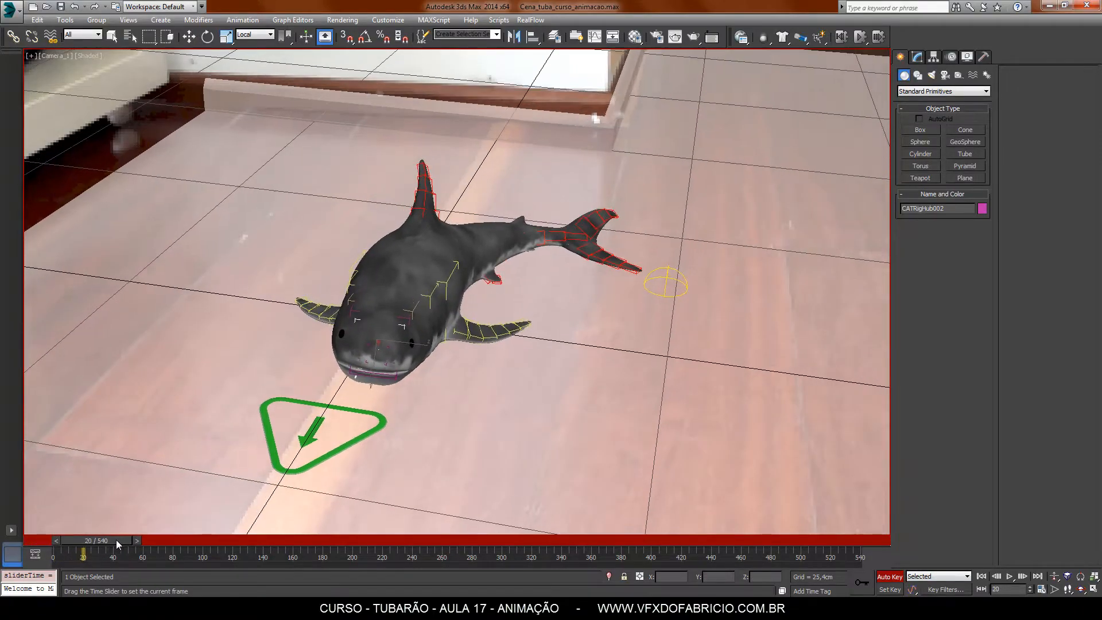
key(e)
drag(410, 319, 373, 318)
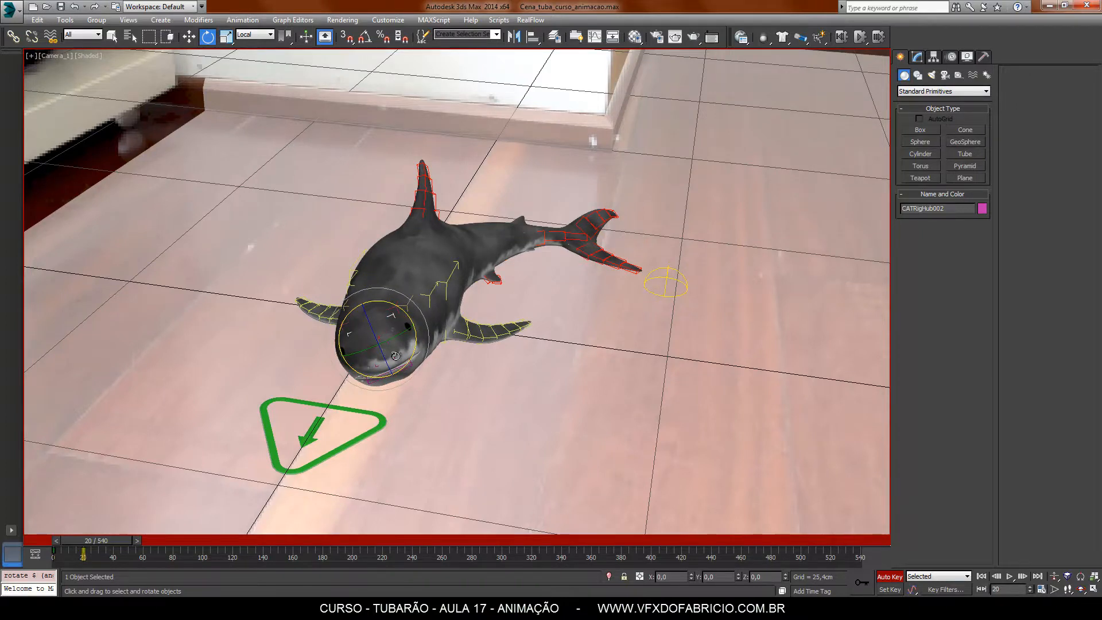
- Open the head's rotation curves in the Curve Editor and maximize it to examine the X Rotation curve
right_click(378, 338)
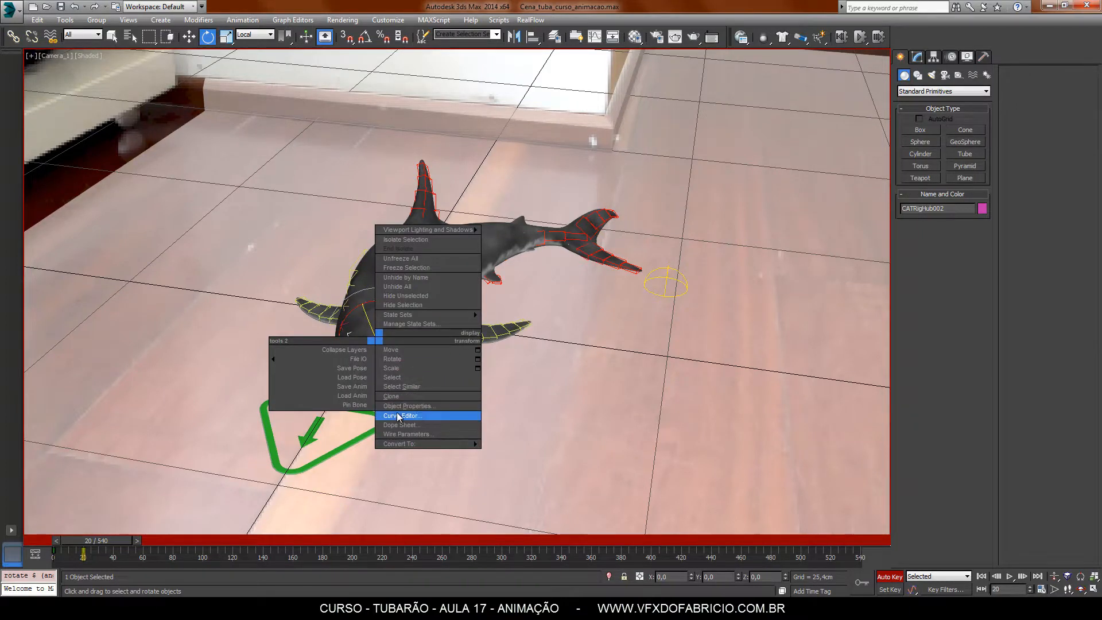
click(425, 417)
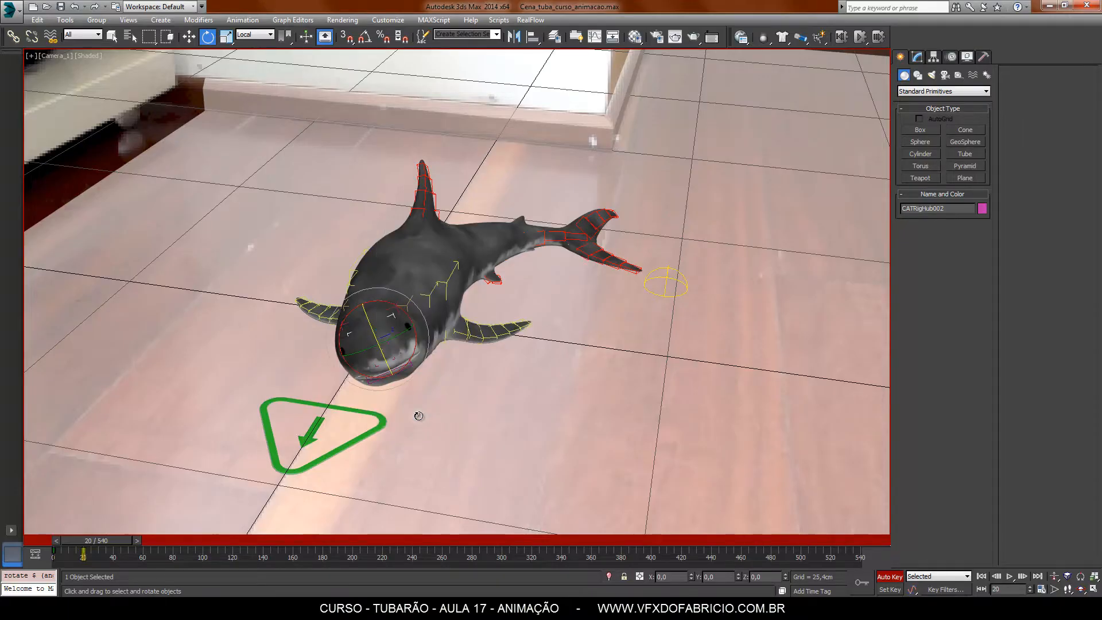
click(297, 197)
scroll(202, 132, up, 4)
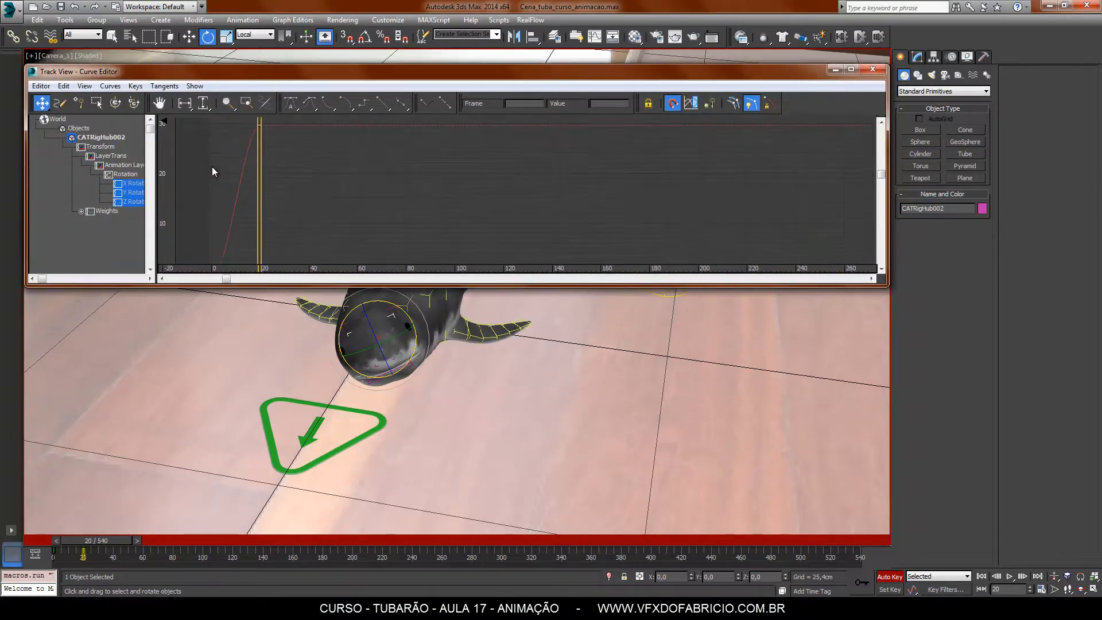
scroll(212, 167, down, 1)
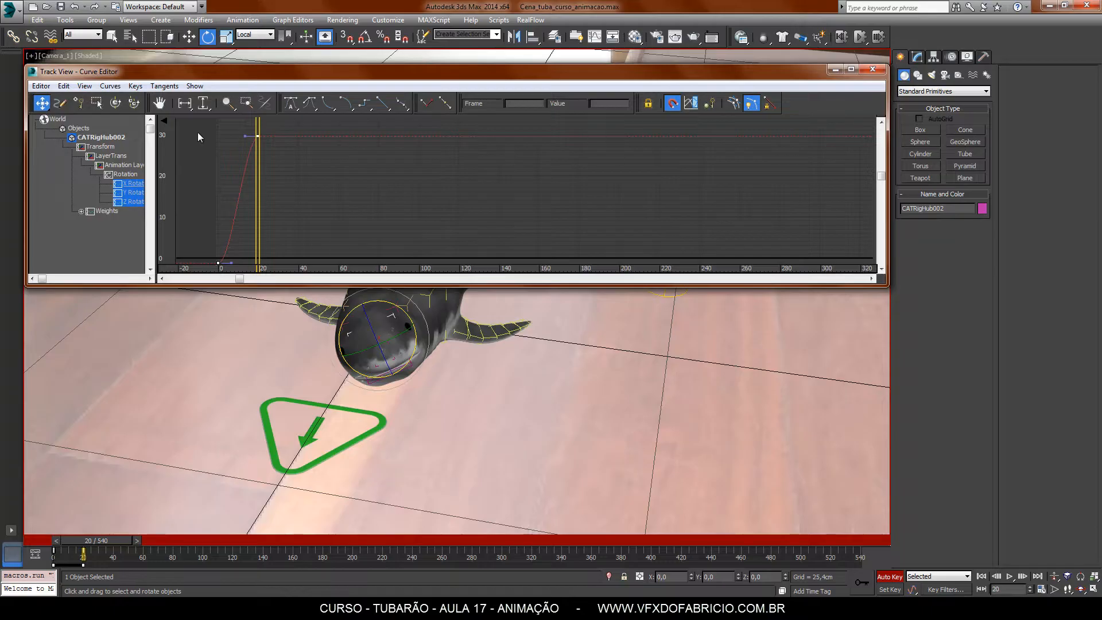
click(186, 104)
click(203, 103)
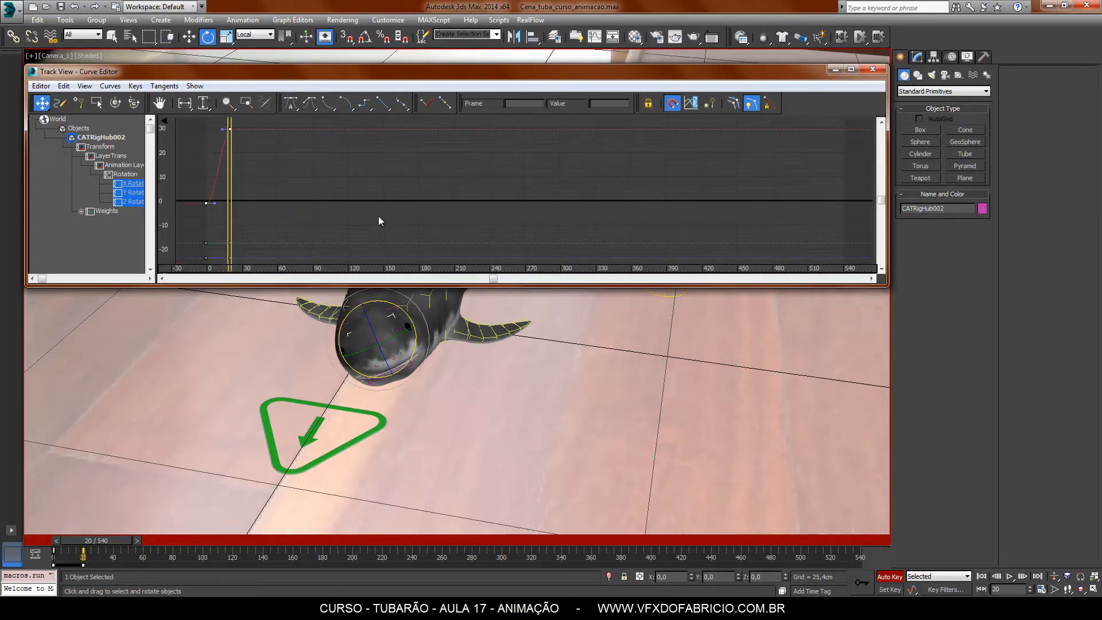
click(852, 68)
middle_drag(274, 217, 511, 256)
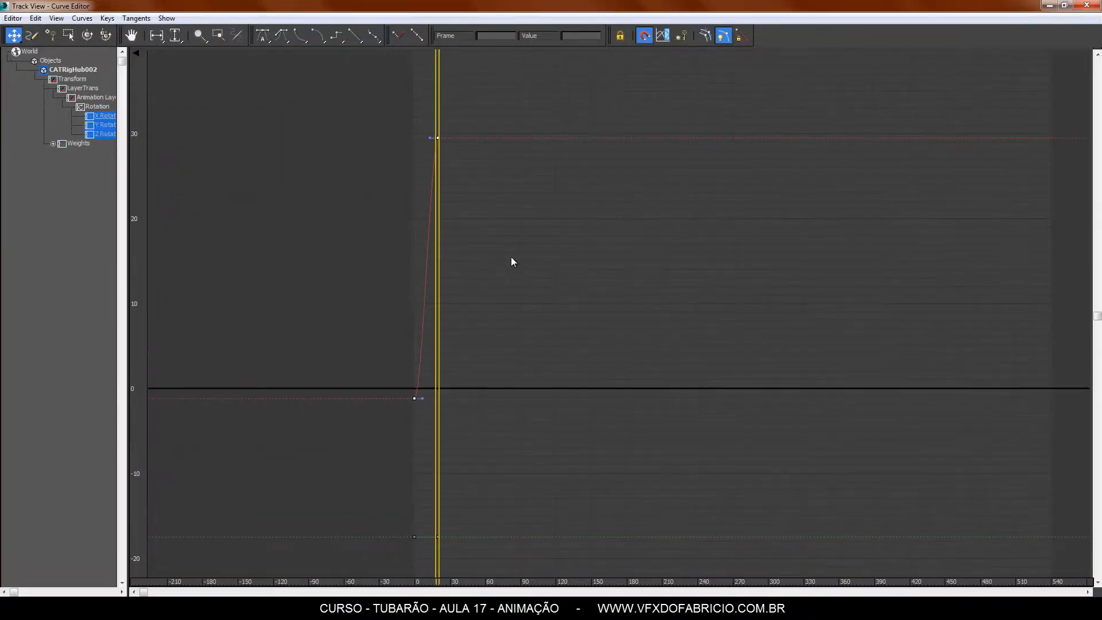
- Select the X Rotation key at frame 0 and examine its tangent handle
scroll(411, 249, up, 5)
scroll(412, 252, down, 1)
scroll(415, 462, up, 10)
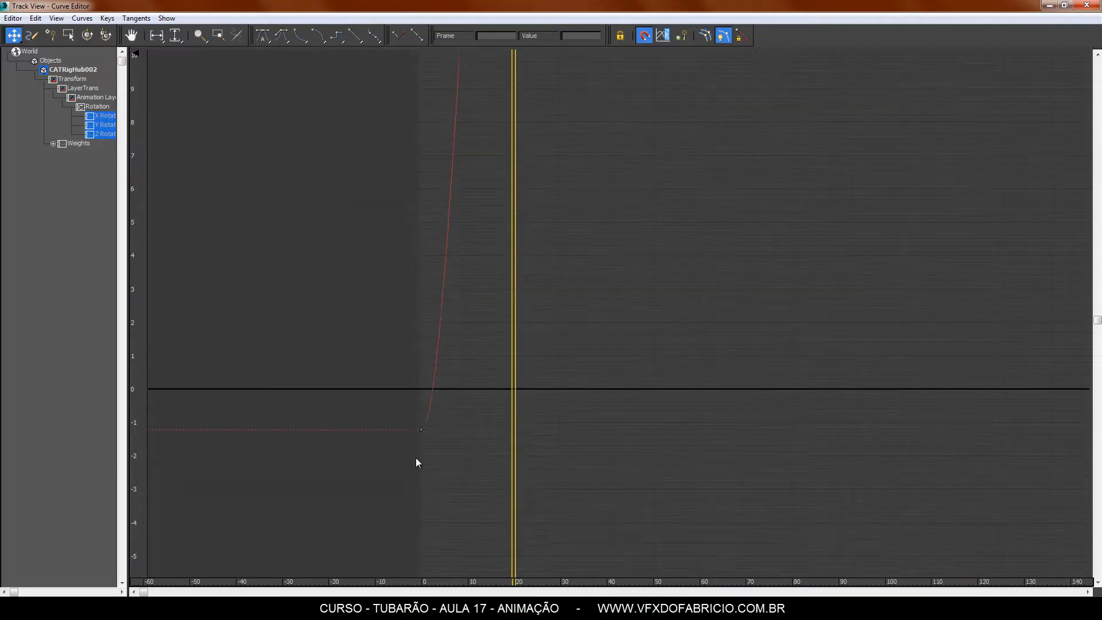
scroll(332, 531, up, 5)
drag(464, 429, 526, 492)
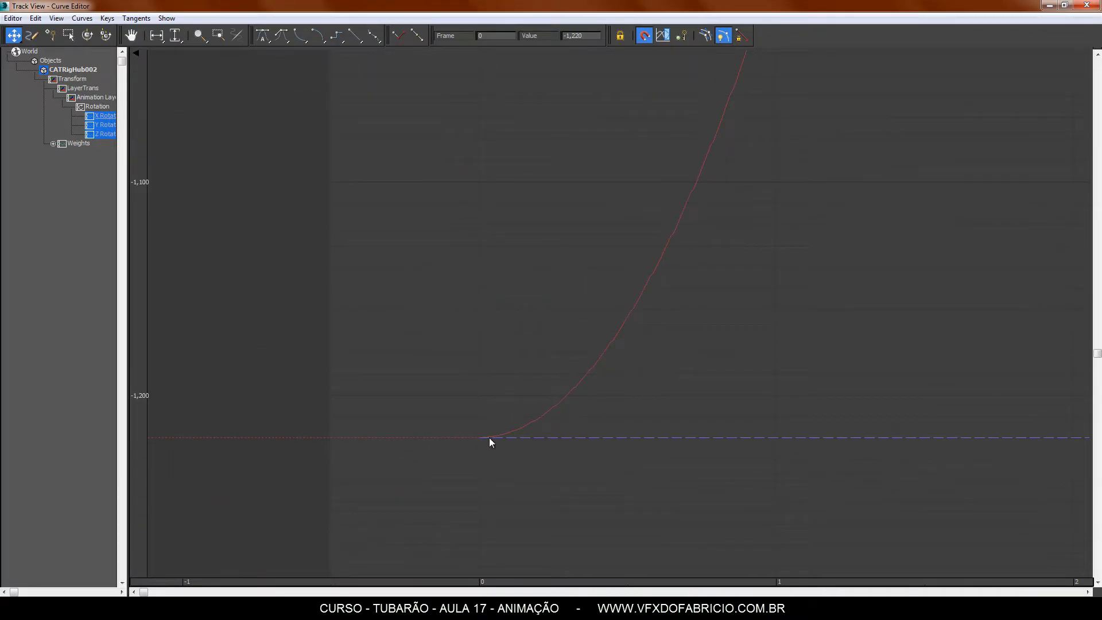
scroll(405, 514, down, 10)
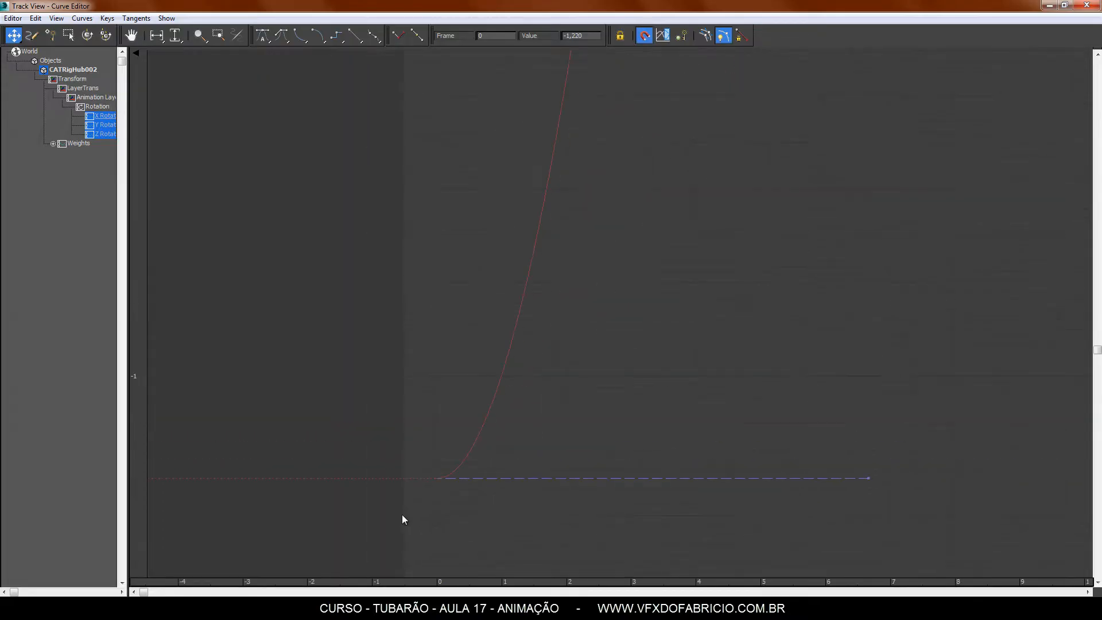
scroll(393, 541, down, 10)
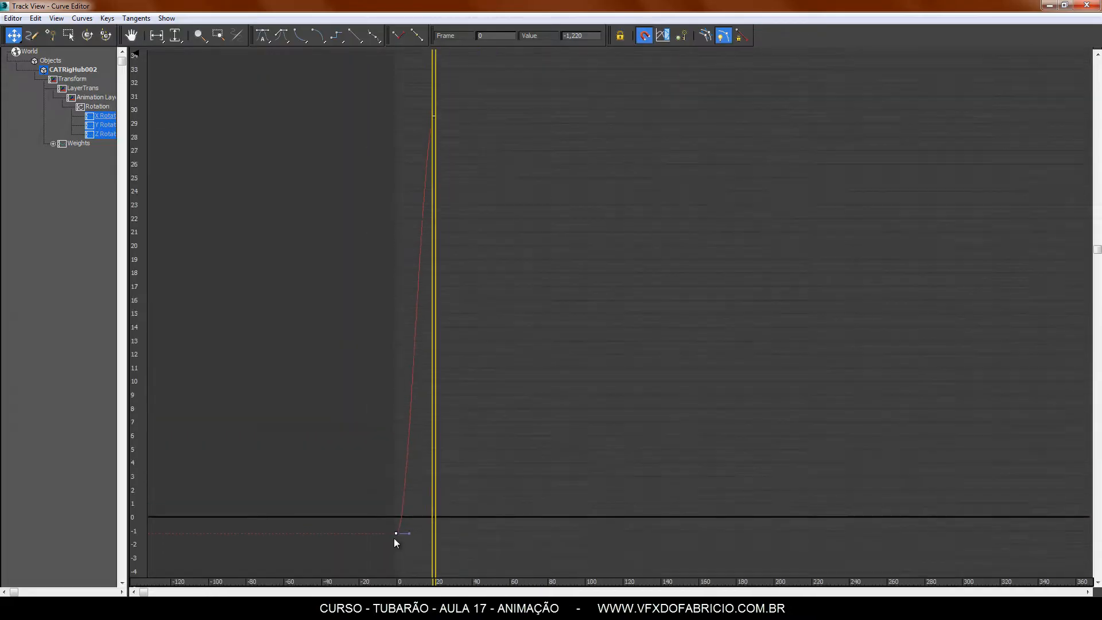
- Select the X Rotation key at frame 20 and angle its incoming tangent handle downward
scroll(410, 353, up, 5)
scroll(410, 353, up, 15)
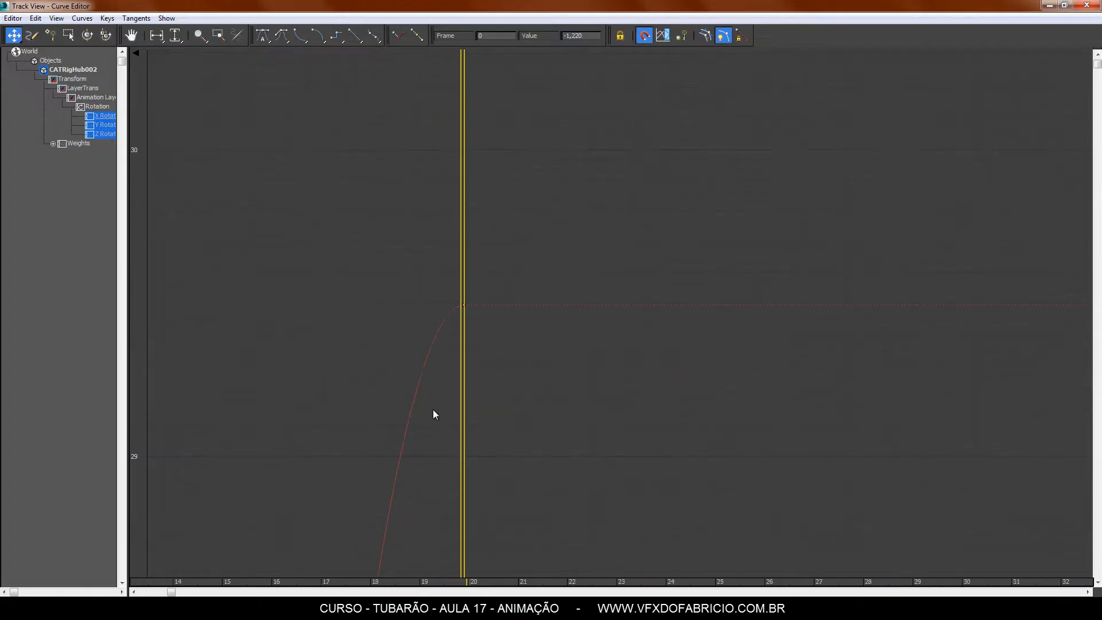
drag(398, 271, 491, 313)
scroll(535, 409, down, 15)
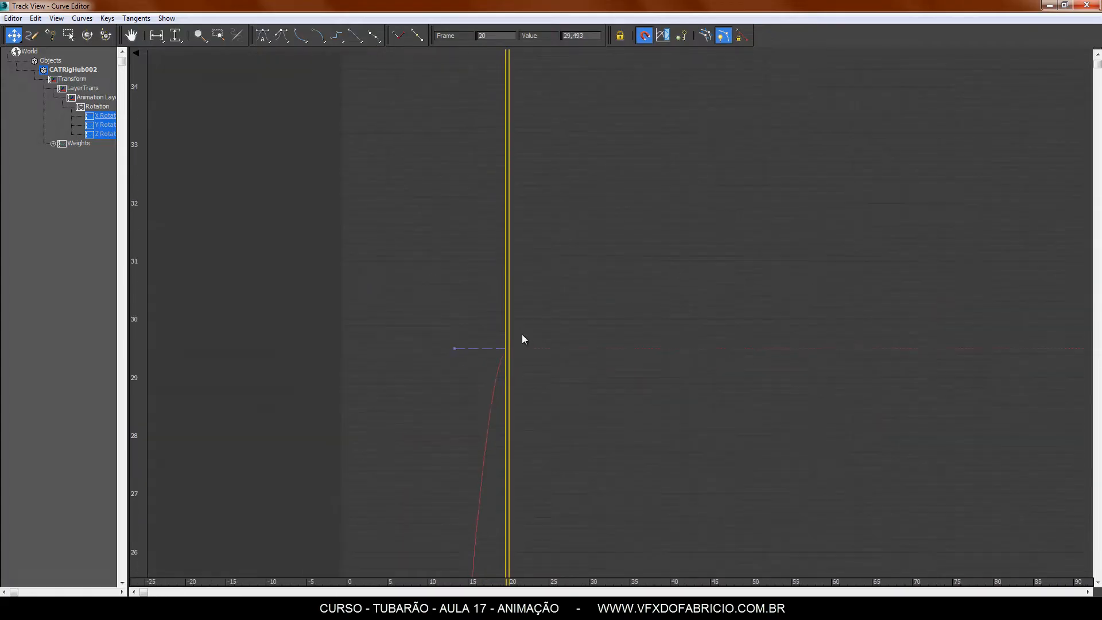
scroll(484, 496, up, 5)
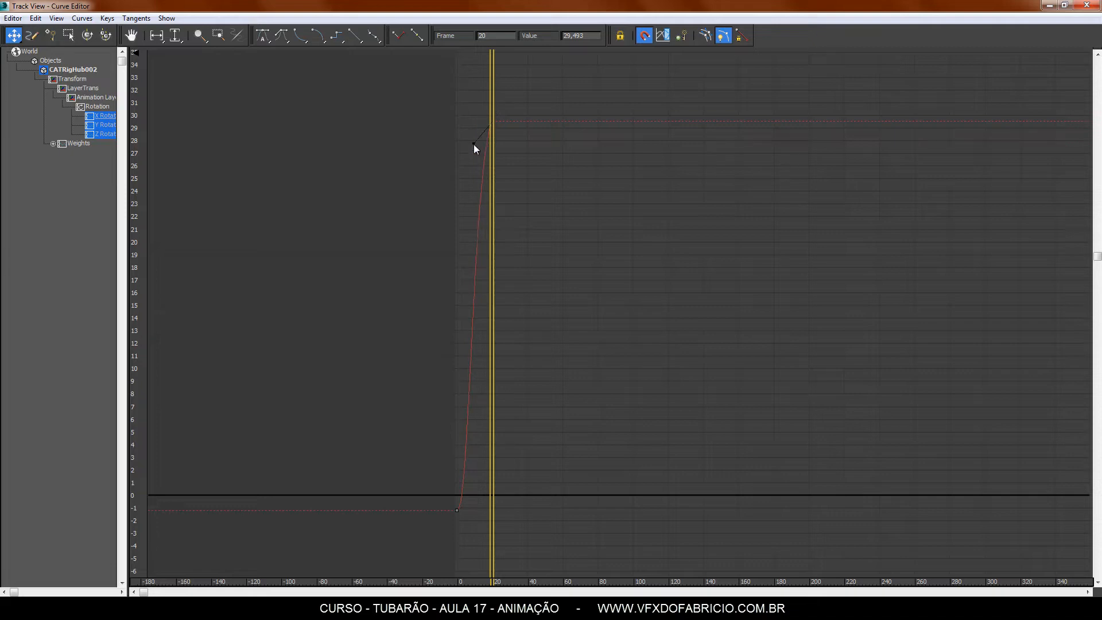
click(611, 215)
- Close the Curve Editor, return to frame 0 and delete the head's rotation keys
double_click(1002, 5)
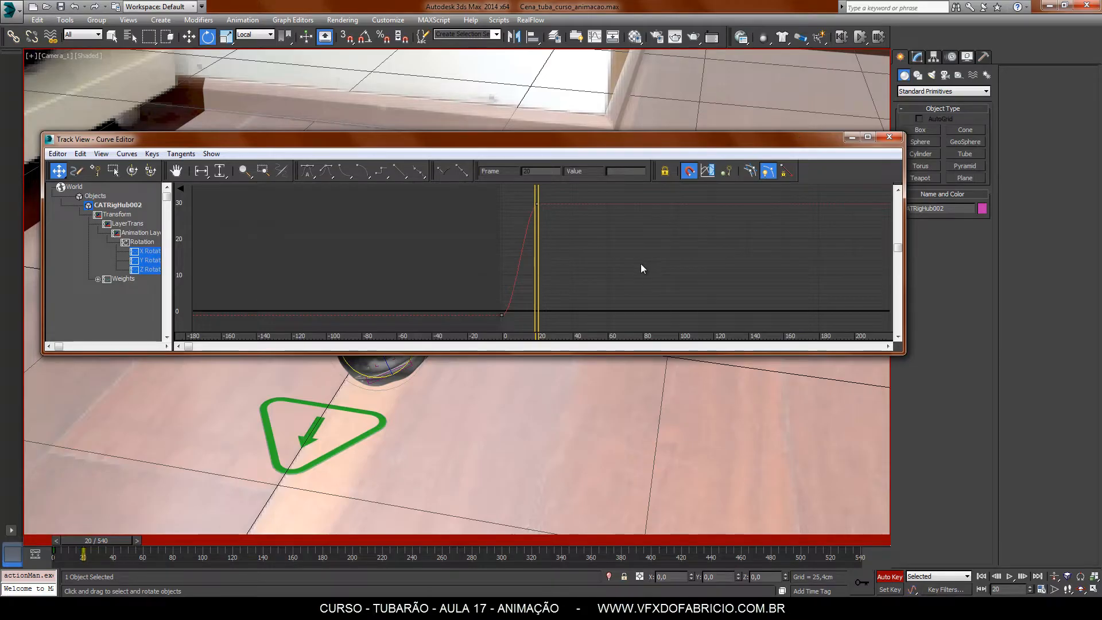
click(889, 136)
key(Home)
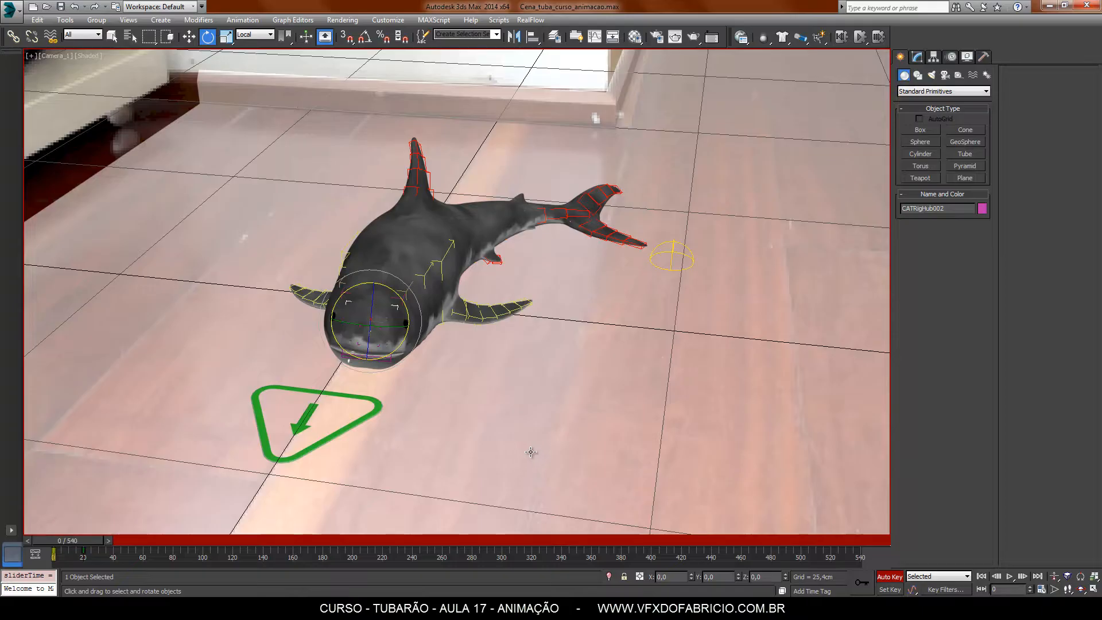
drag(123, 557, 9, 573)
key(Delete)
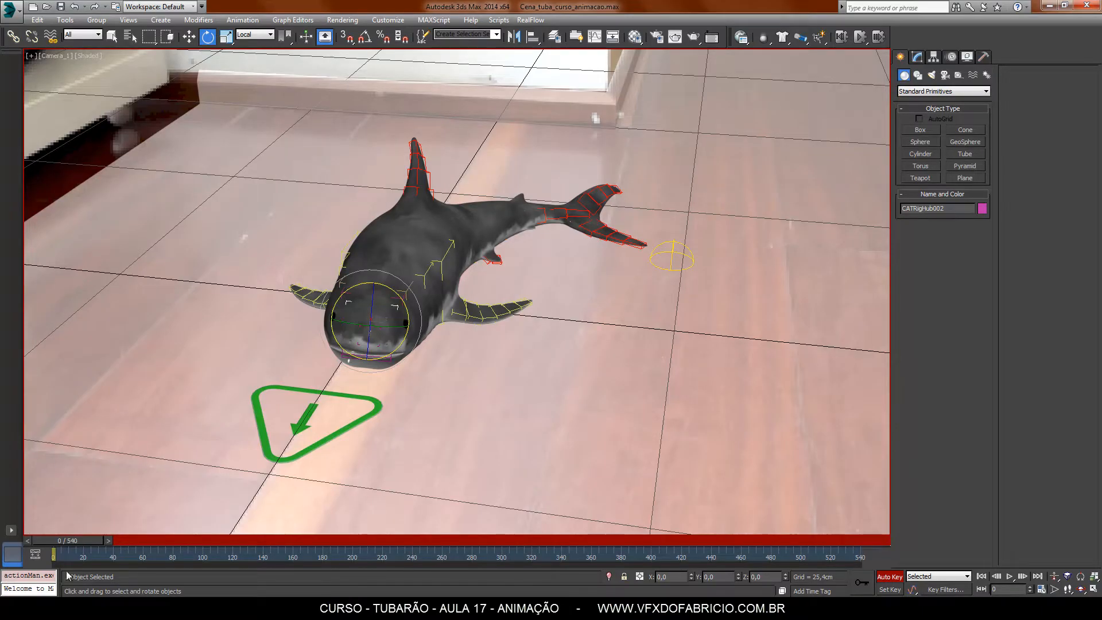
- At frame 140, rotate the shark's head on its local axes so that it faces the camera
drag(73, 542, 273, 553)
key(e)
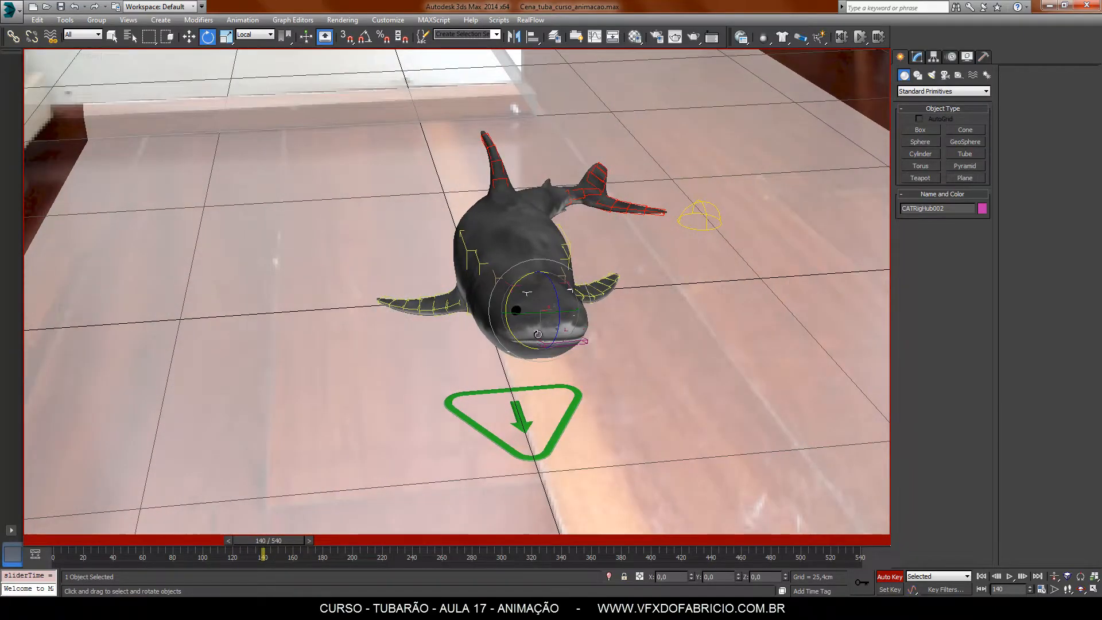
mouse_move(534, 336)
mouse_down()
mouse_move(515, 333)
mouse_move(526, 330)
mouse_up()
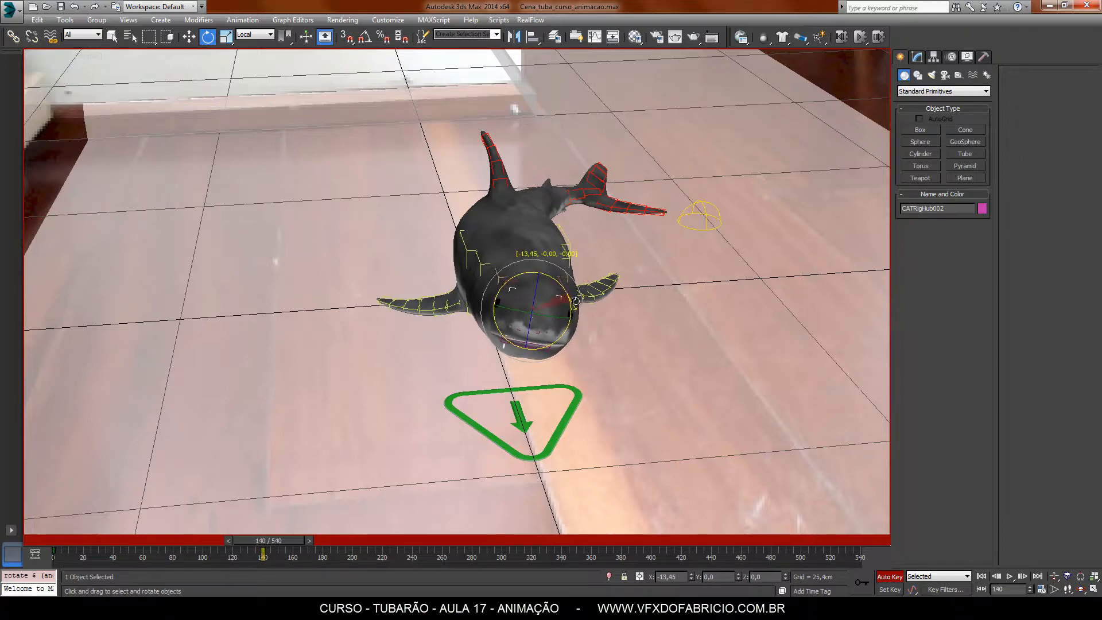
key(F3)
key(F4)
key(F3)
key(F4)
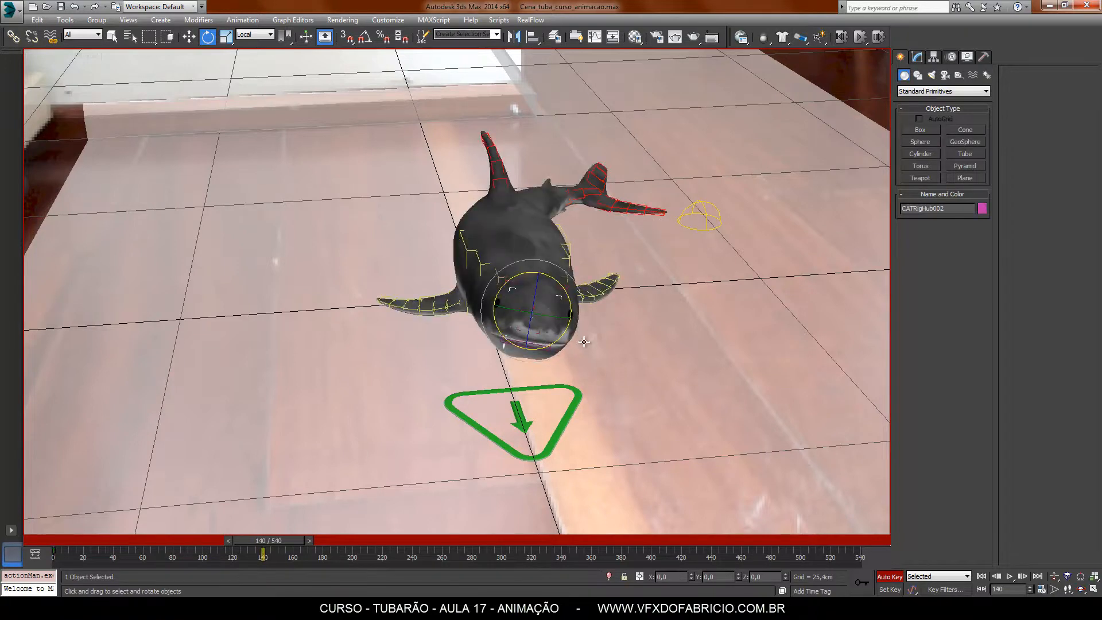
- Limit the selection filter to CAT Bone, reselect the head bone and refine its rotation at frame 140
click(80, 34)
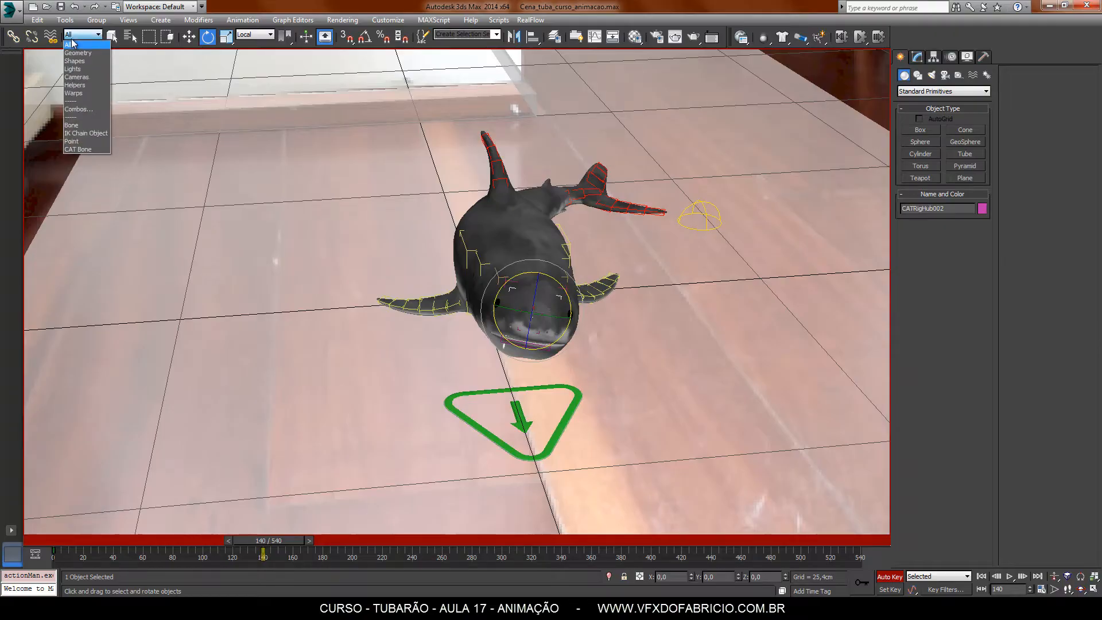
click(78, 149)
click(510, 364)
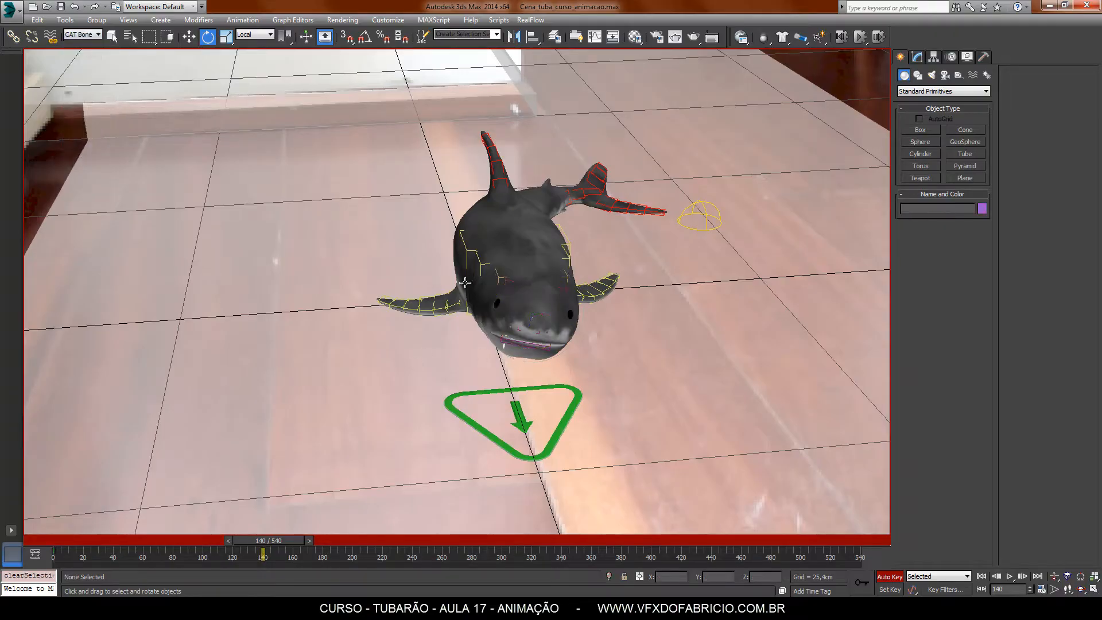
click(511, 292)
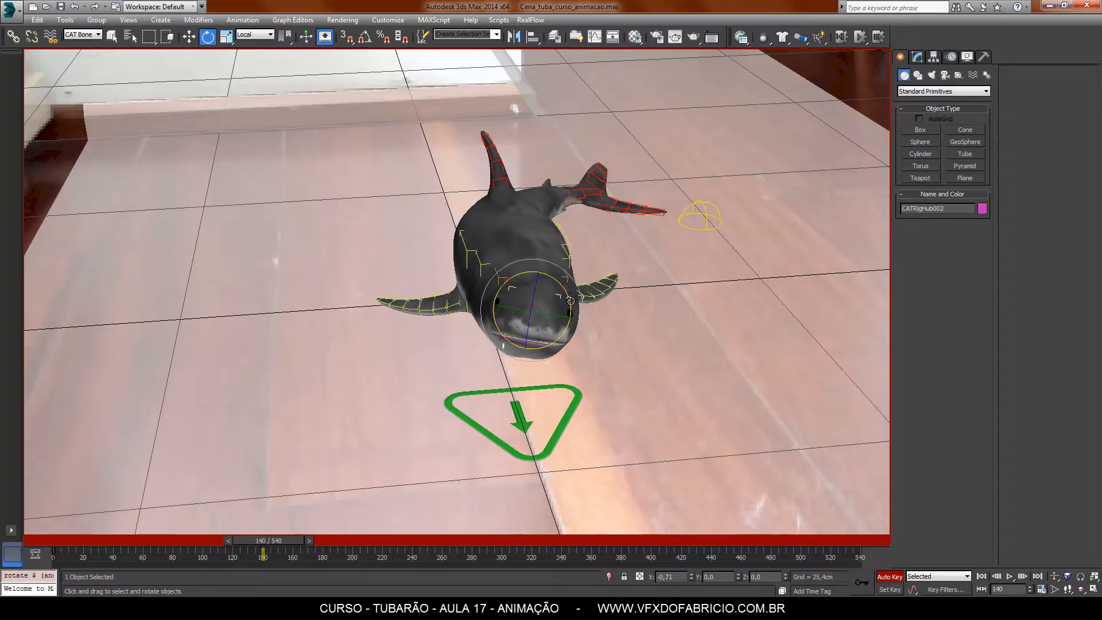
drag(570, 298, 574, 306)
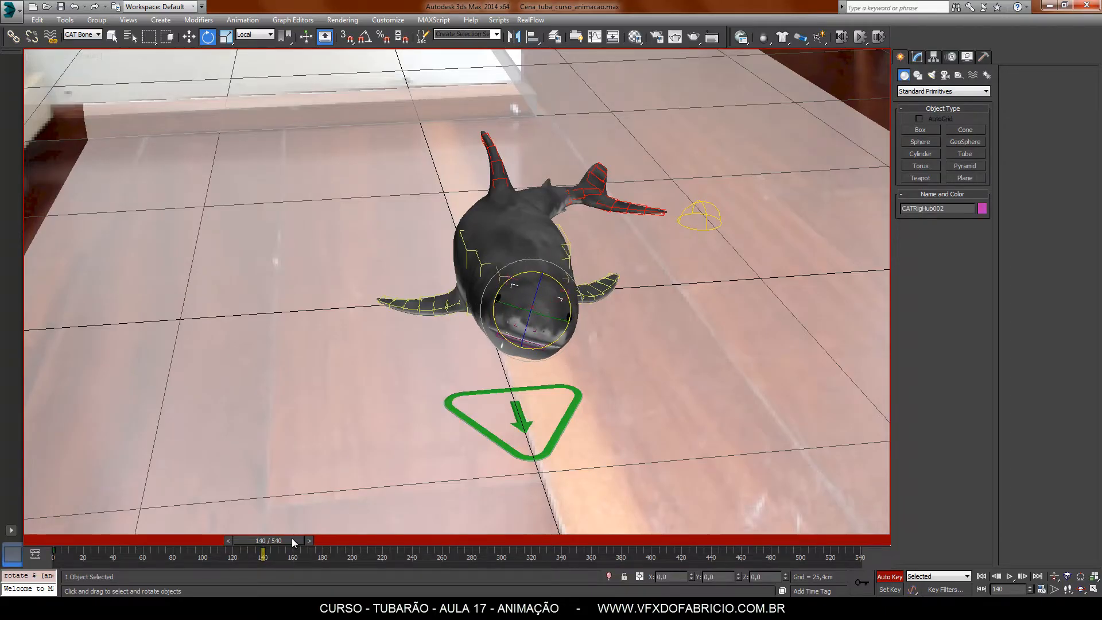
- Play the animation from frame 0 to check the head's turn
drag(292, 539, 63, 540)
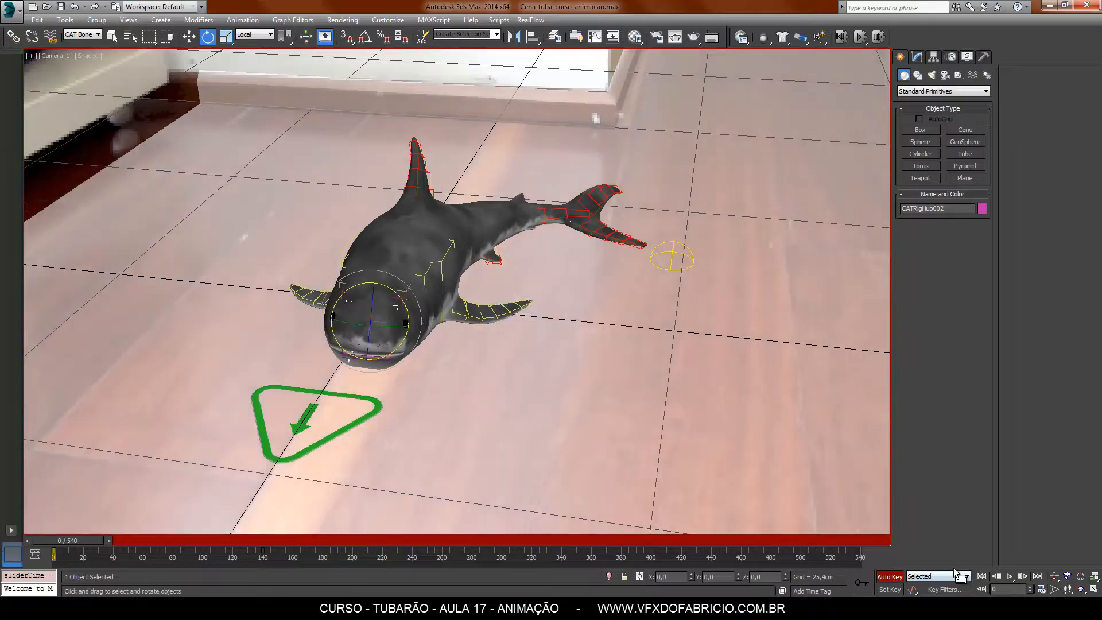
click(1010, 576)
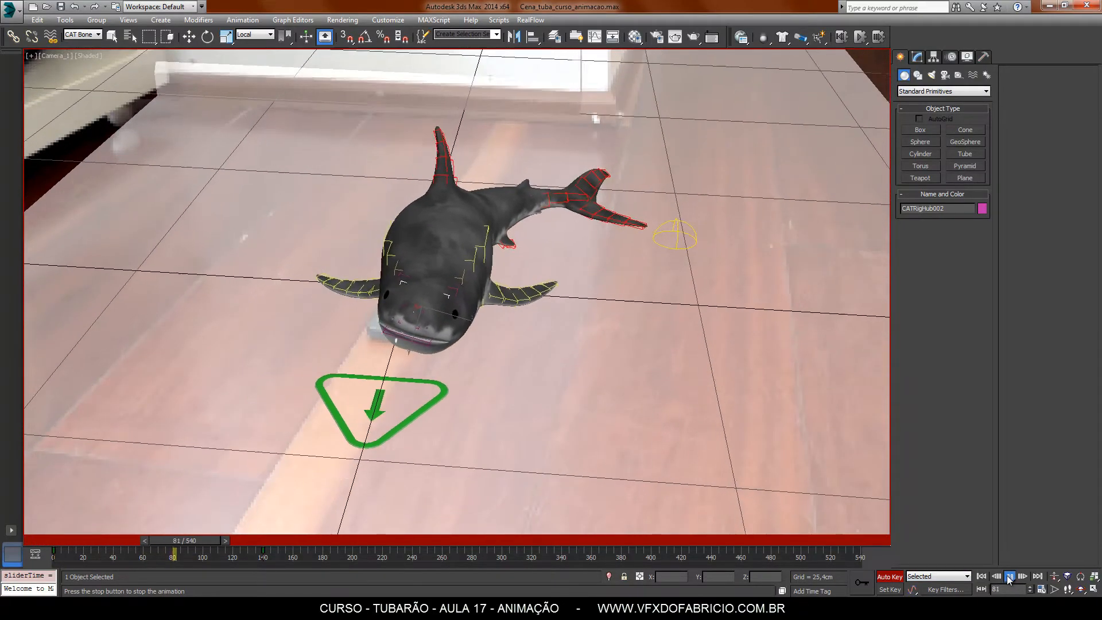
click(1009, 576)
- Rotate the head bone to face the camera at frame 38 and again at frame 73
key(e)
drag(205, 540, 126, 562)
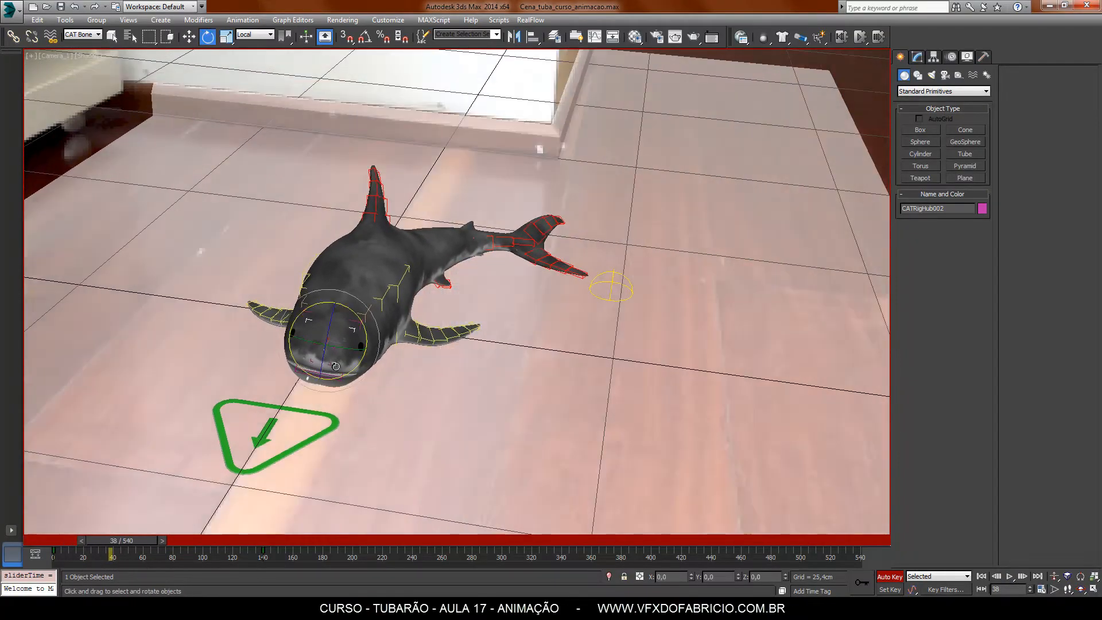
mouse_move(317, 342)
mouse_down()
mouse_move(341, 346)
mouse_move(336, 358)
mouse_move(296, 333)
mouse_move(308, 342)
mouse_up()
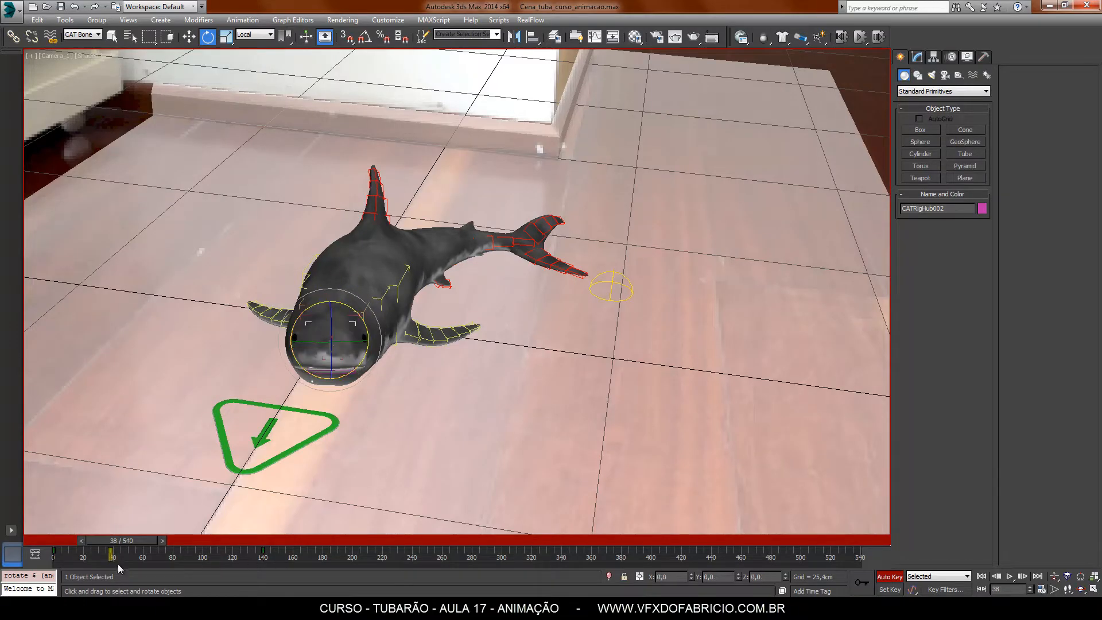
drag(129, 541, 180, 537)
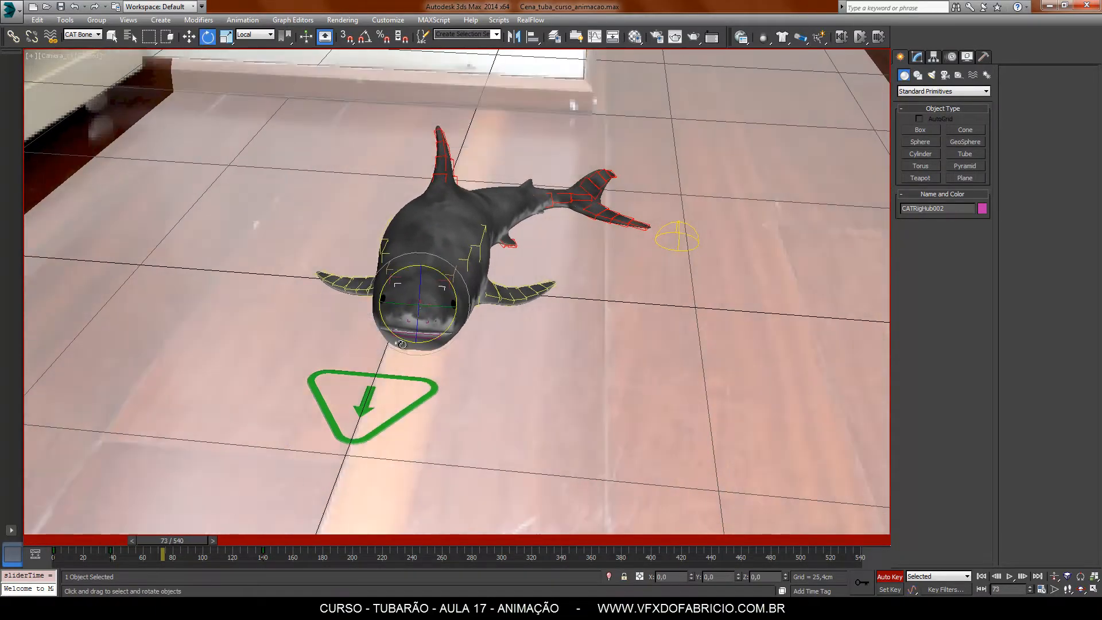
drag(405, 322, 407, 315)
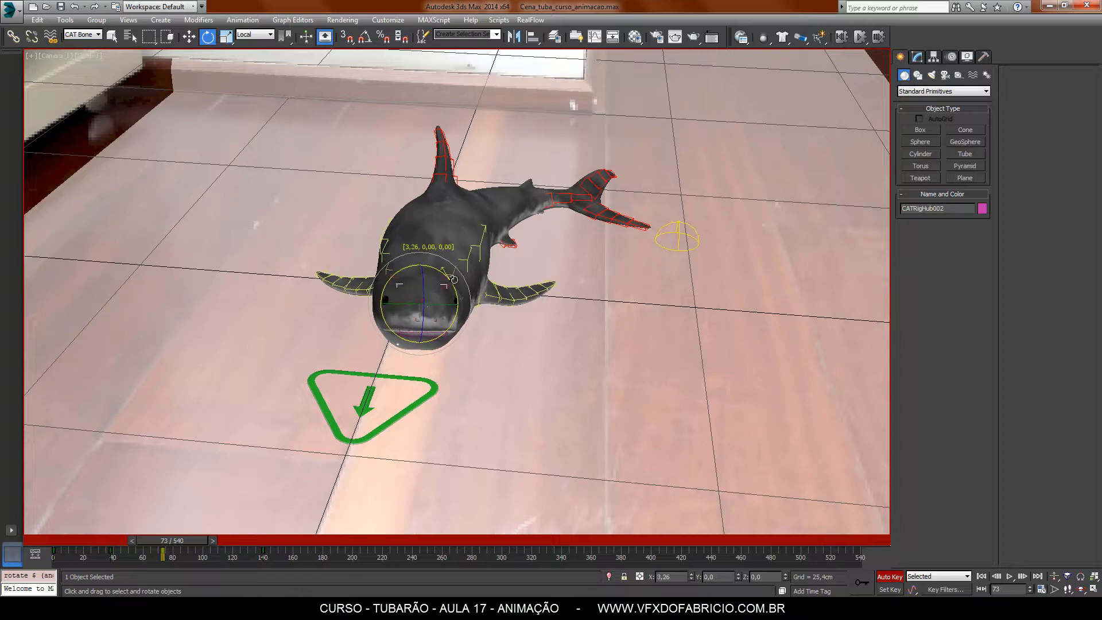
drag(447, 281, 439, 288)
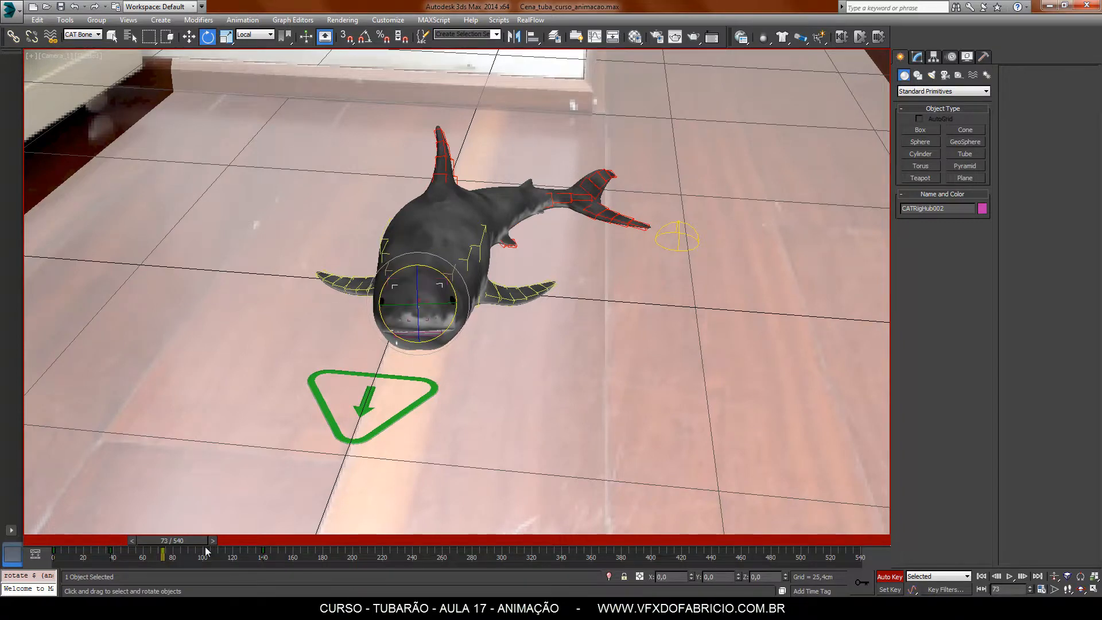
- Scrub ahead, then replay the animation from the start to review the new head keys
drag(186, 542, 266, 534)
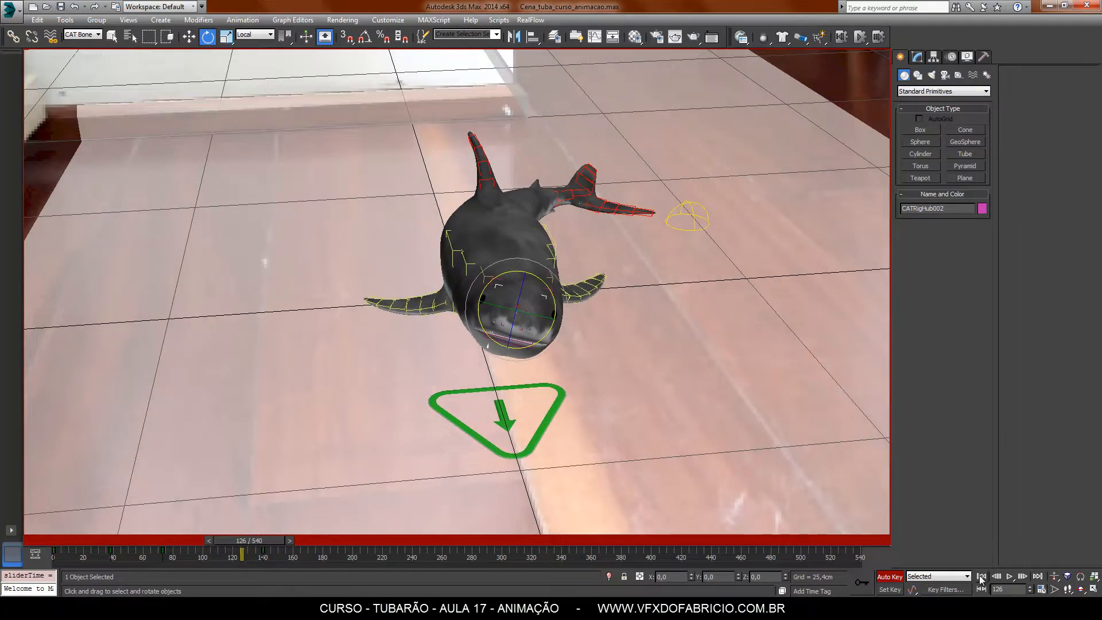
click(981, 577)
click(1010, 577)
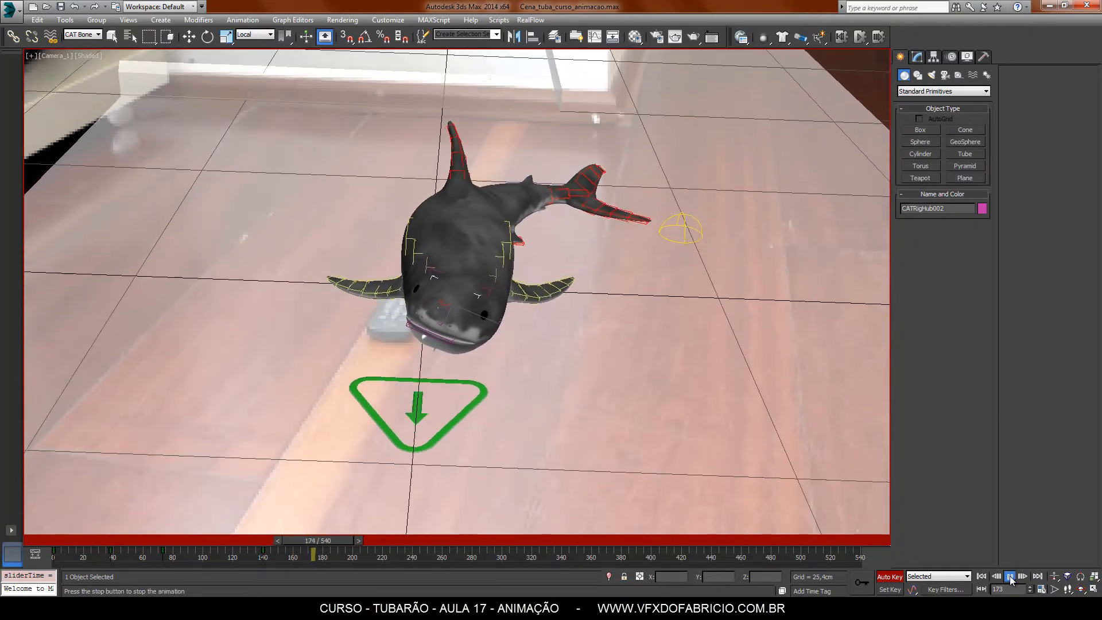
click(1010, 577)
- At frame 206, rotate the head bone to face the camera and keep the head selected
key(e)
mouse_move(353, 543)
mouse_down()
mouse_move(280, 543)
mouse_move(362, 544)
mouse_up()
drag(432, 283, 447, 283)
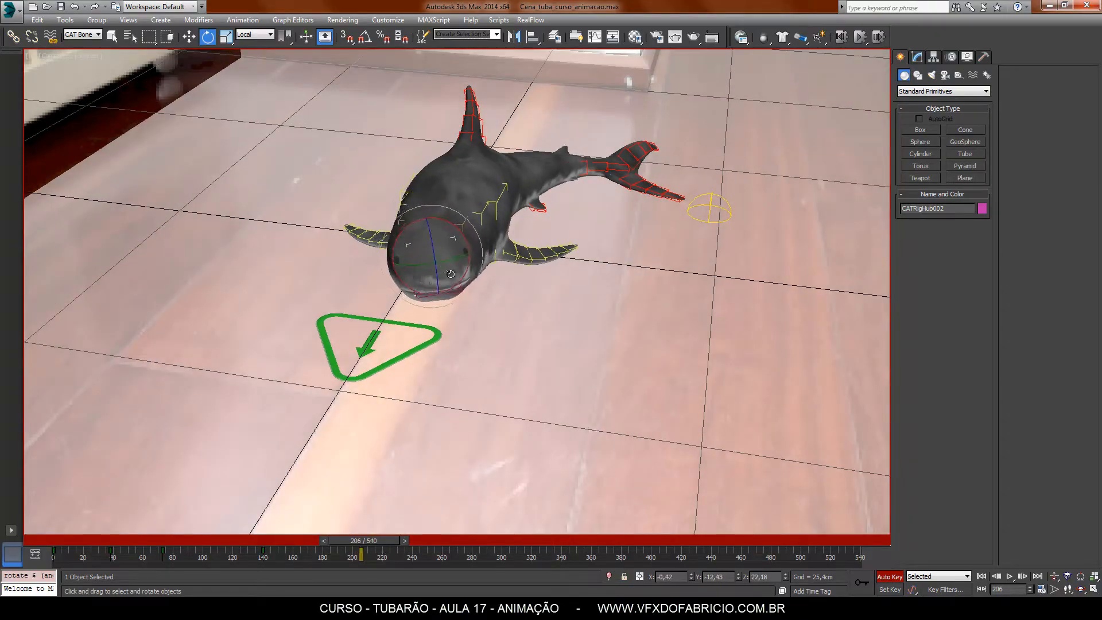
drag(448, 270, 447, 271)
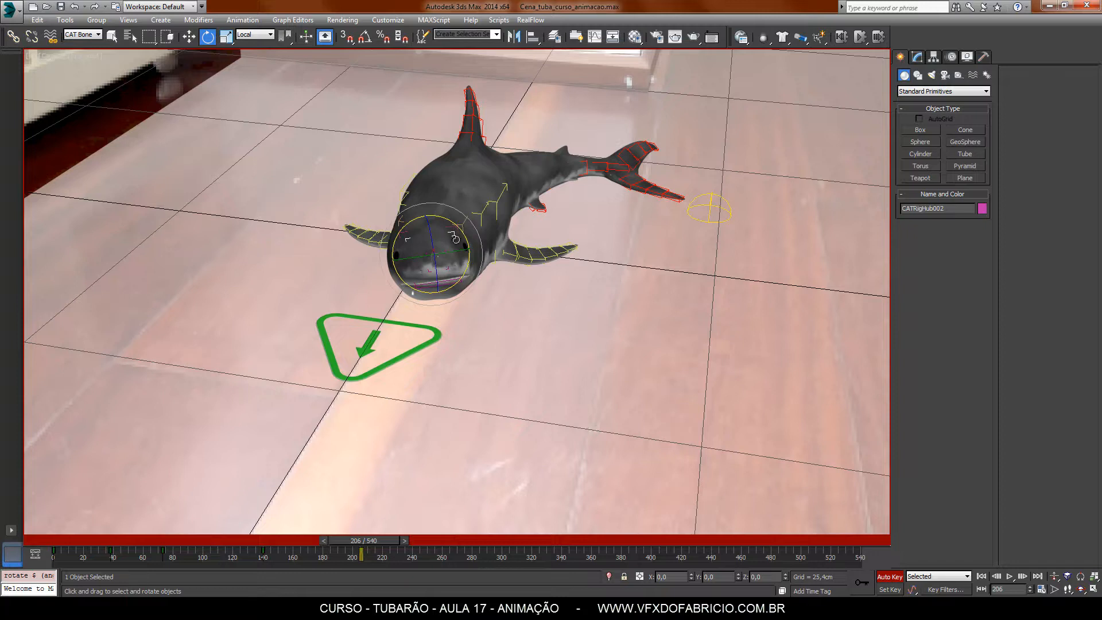
click(429, 271)
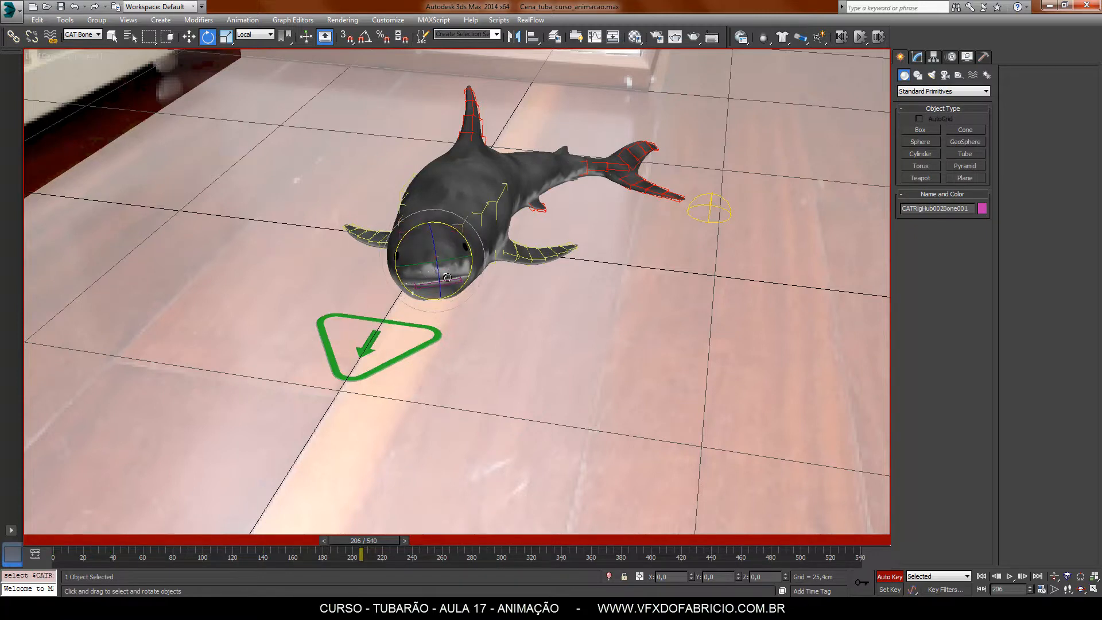
drag(429, 271, 447, 266)
click(453, 234)
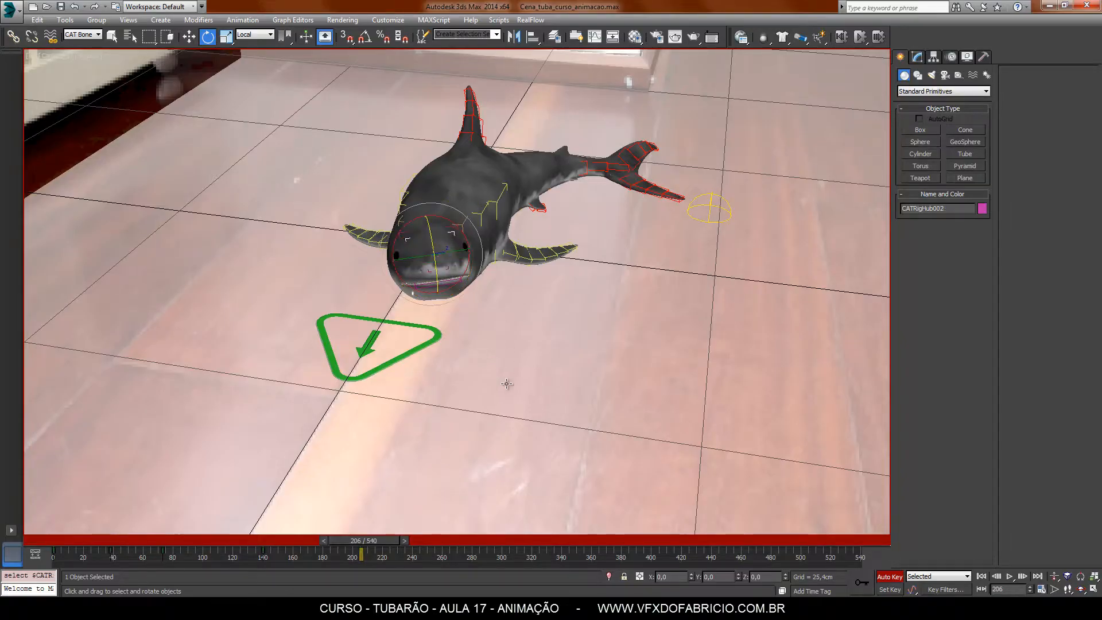
- Replay the movement leading into frame 206 and rotate the head to face the camera at frame 171
drag(383, 544, 283, 544)
click(1008, 577)
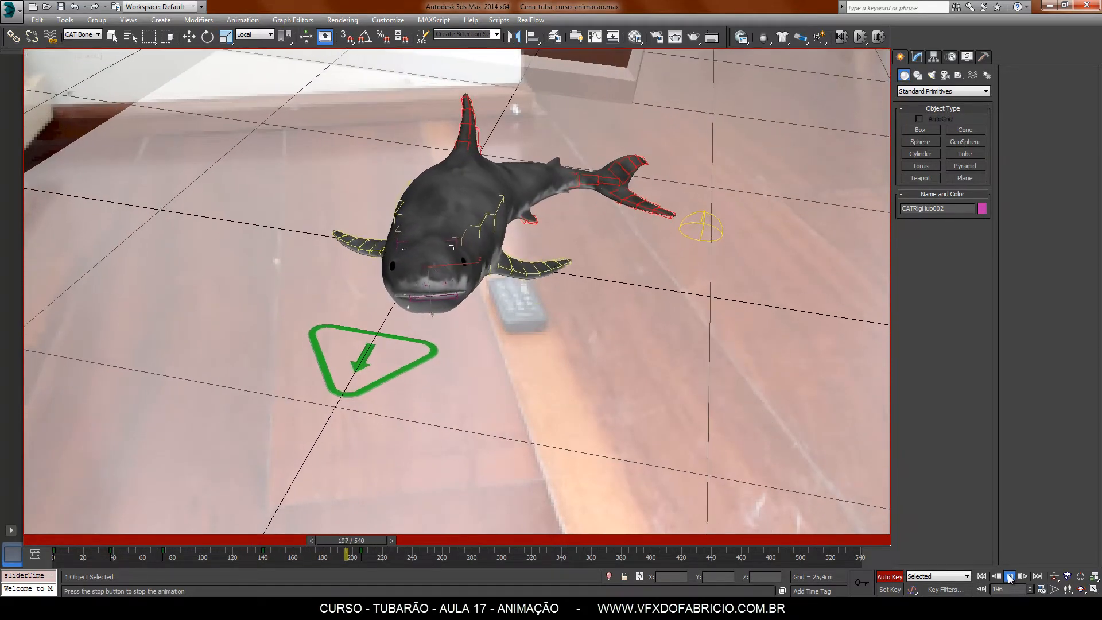
click(1008, 577)
drag(405, 543, 337, 542)
drag(475, 333, 440, 327)
key(ctrl+z)
key(ctrl+z)
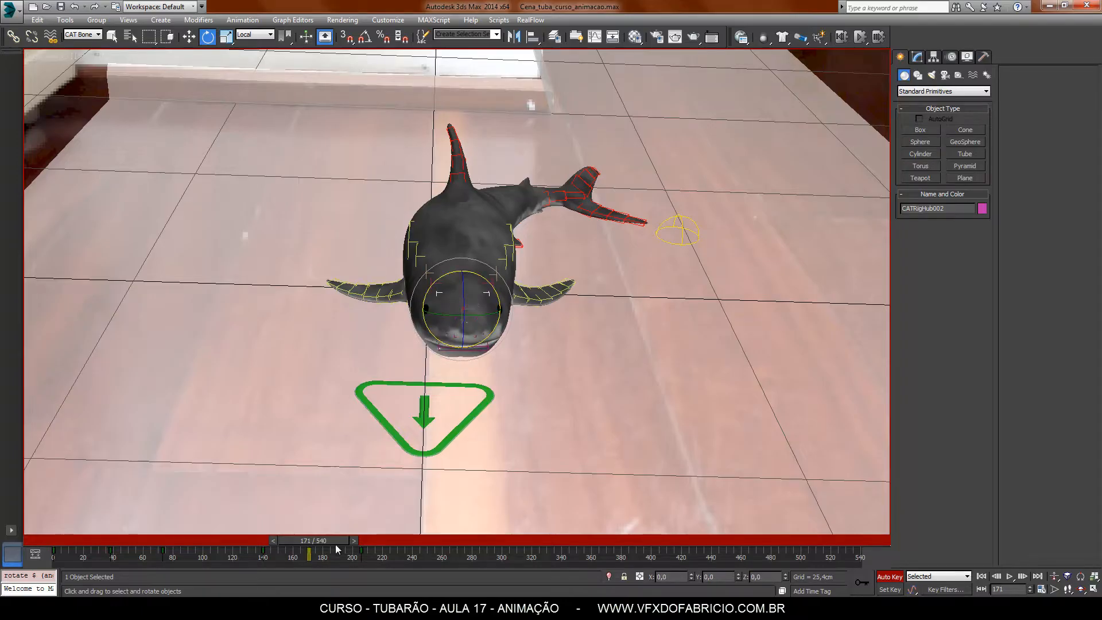
- Play the head movement across the keys at frames 171 and 206
drag(336, 541, 283, 542)
click(1010, 576)
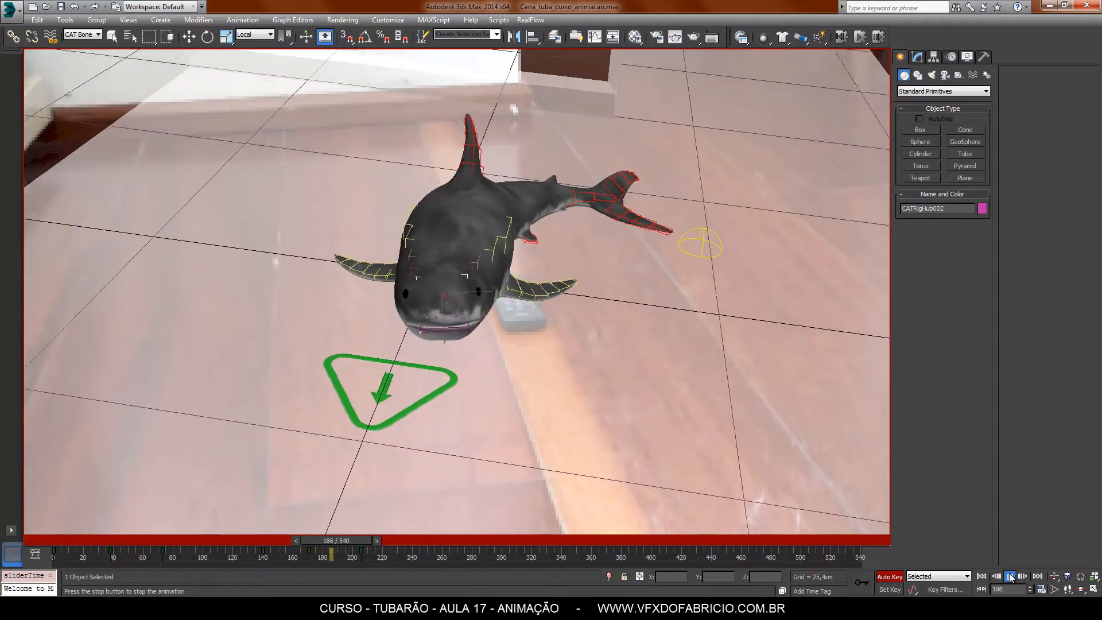
click(1011, 577)
- Examine the head's X, Y and Z Rotation curves in the Curve Editor, then close it
right_click(423, 295)
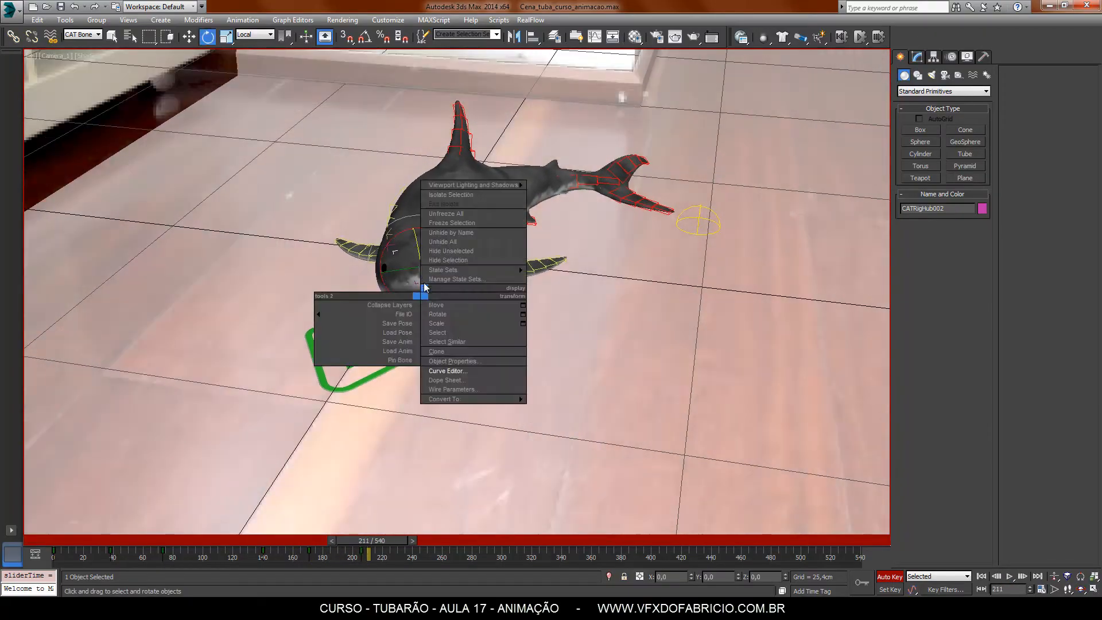
click(453, 352)
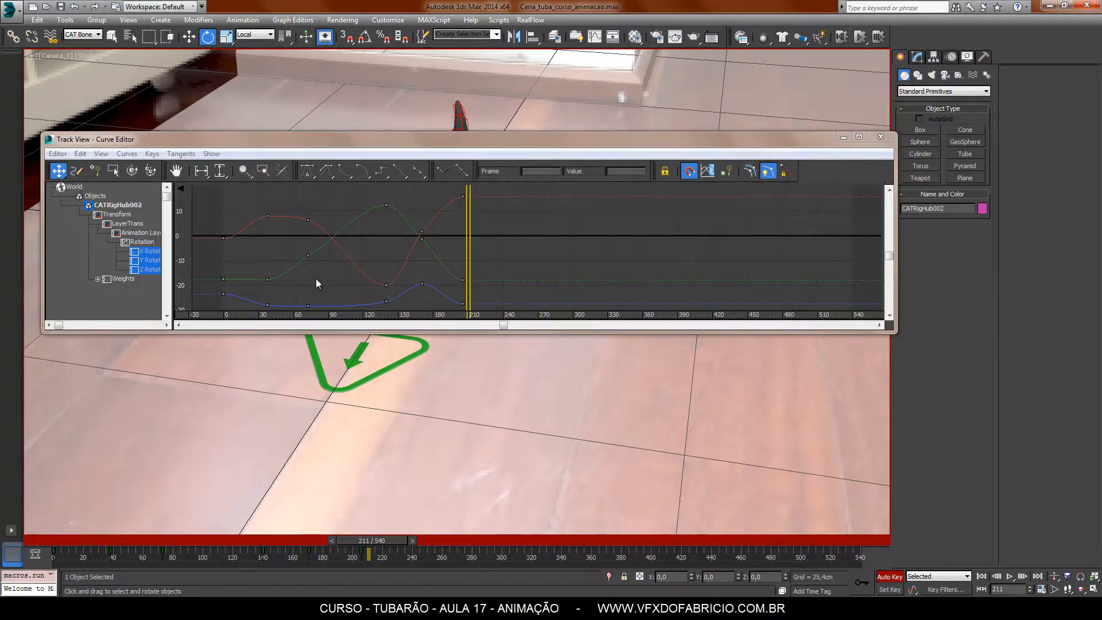
middle_drag(373, 255, 376, 245)
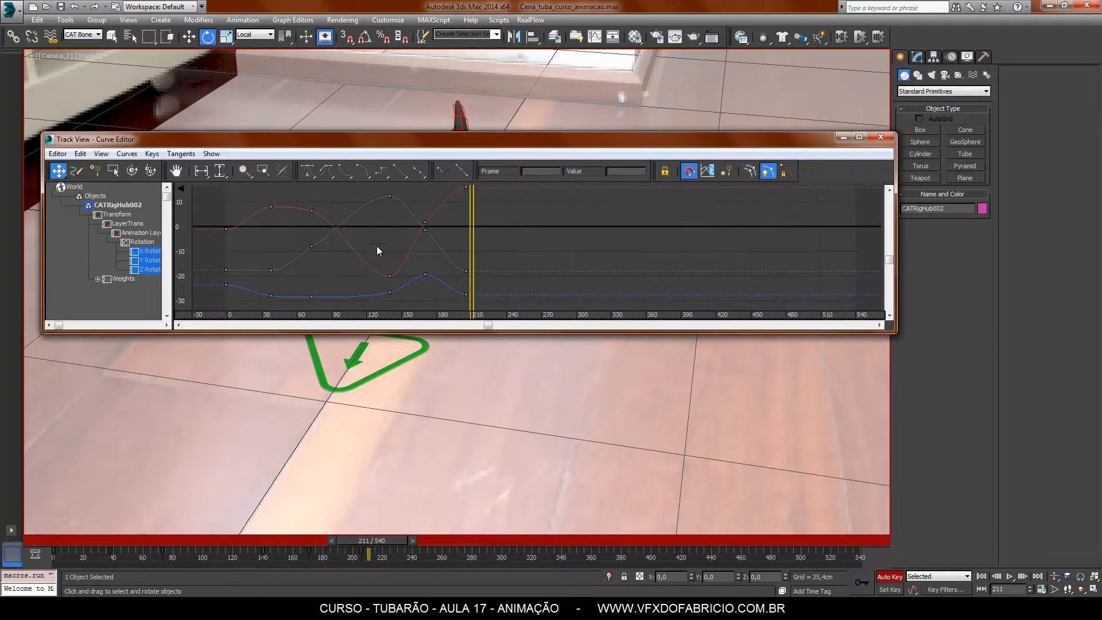
click(153, 260)
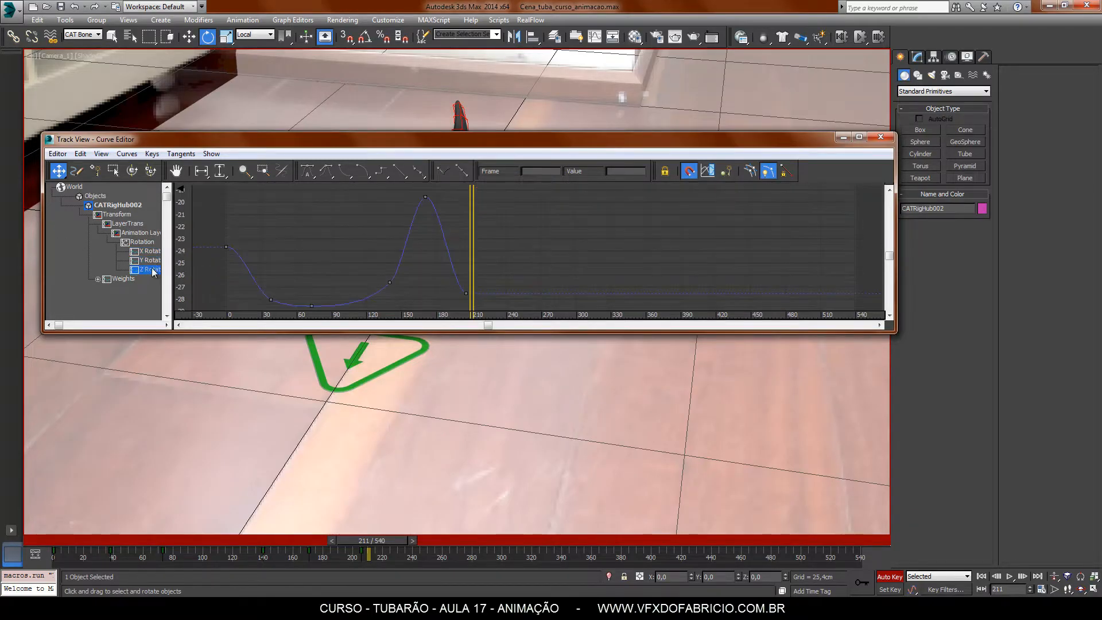
click(152, 251)
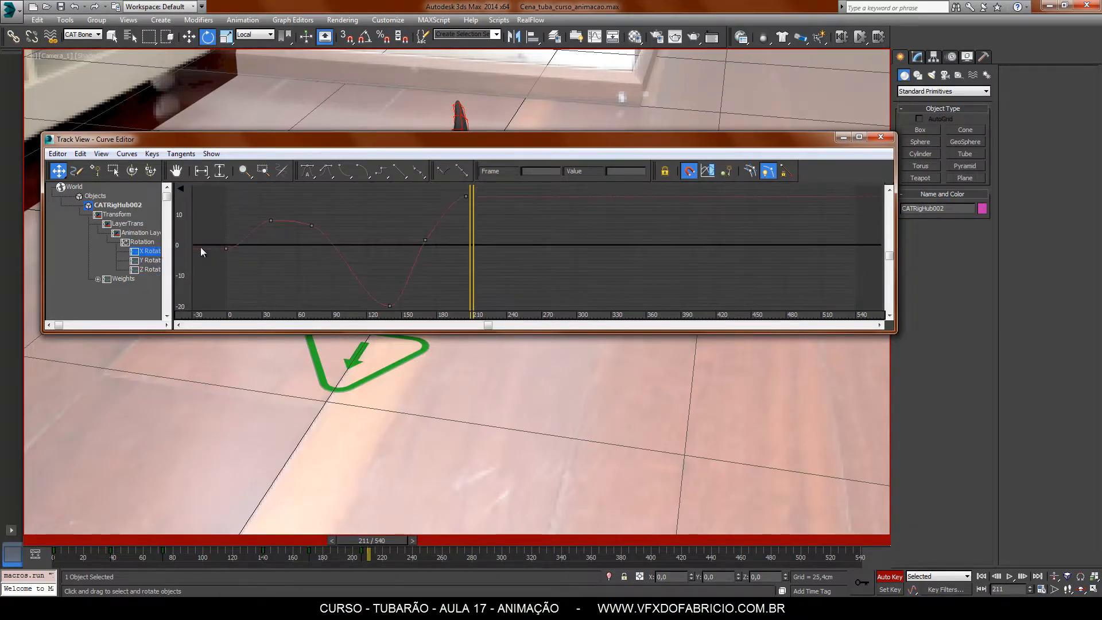
click(148, 261)
click(882, 138)
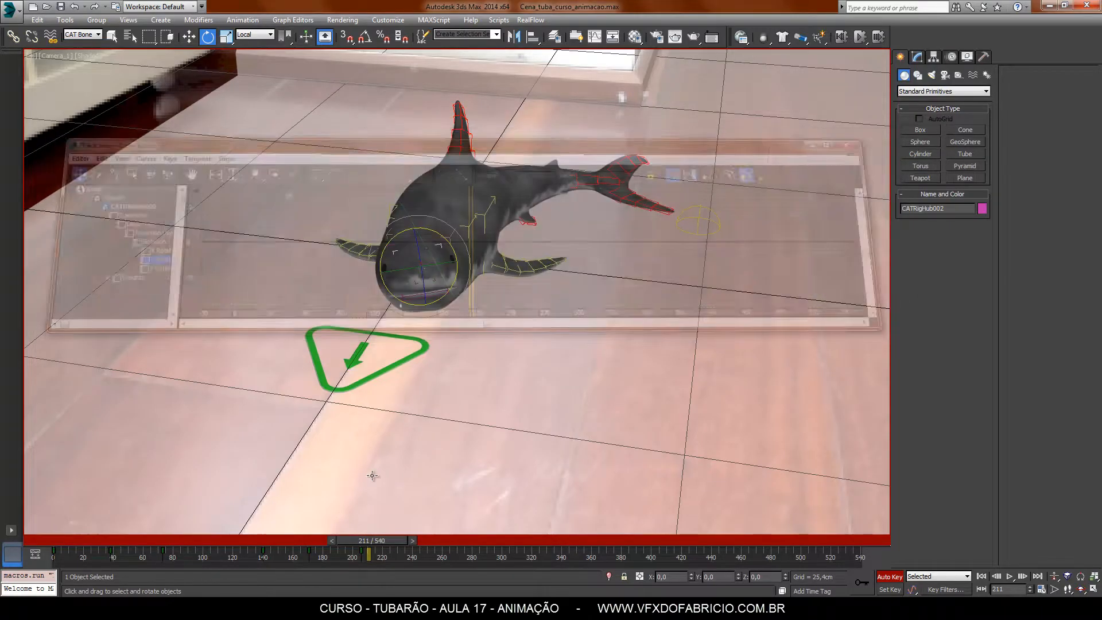
- At frame 249, rotate the head bone on its local axes to add another pose
drag(402, 541, 454, 565)
key(e)
drag(445, 330, 458, 350)
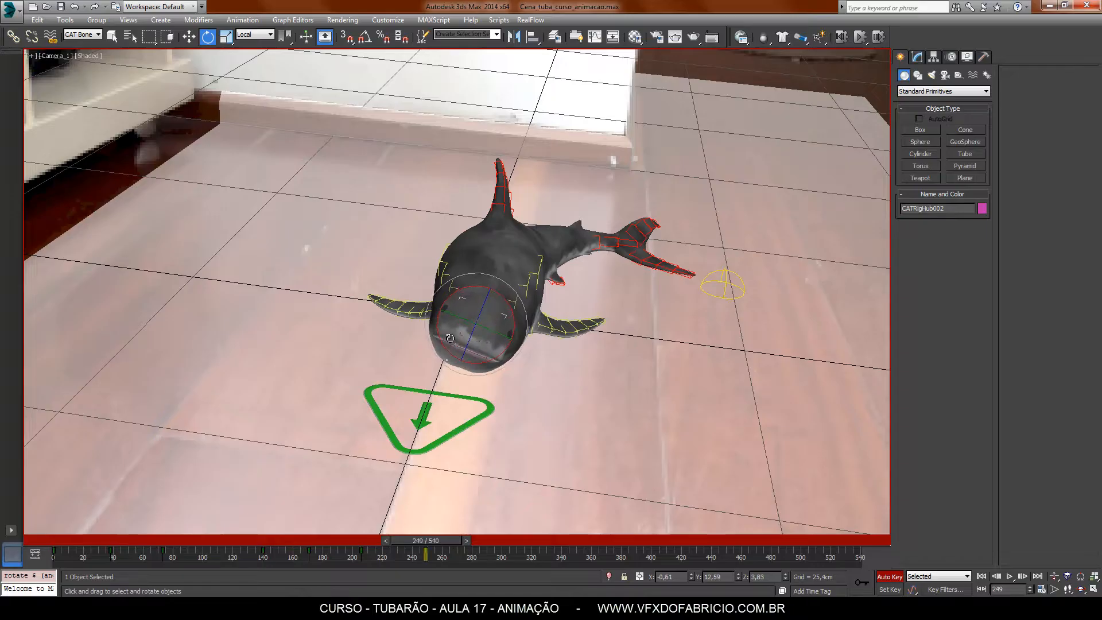
- Return to frame 0 and play the whole head animation through the latest keys
drag(439, 540, 23, 563)
key(e)
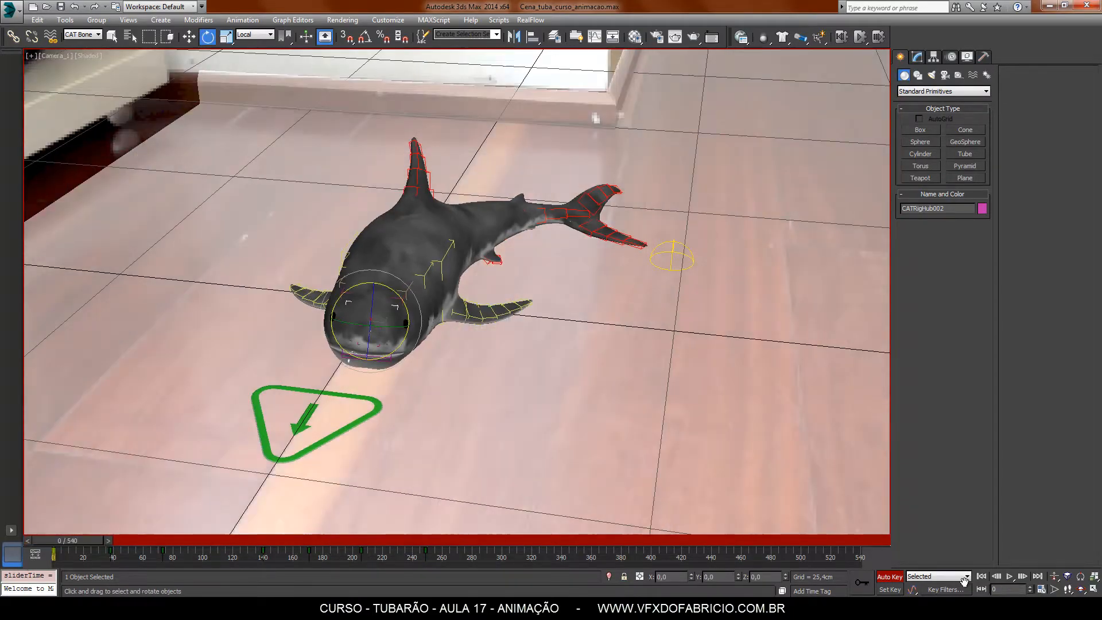
click(1010, 576)
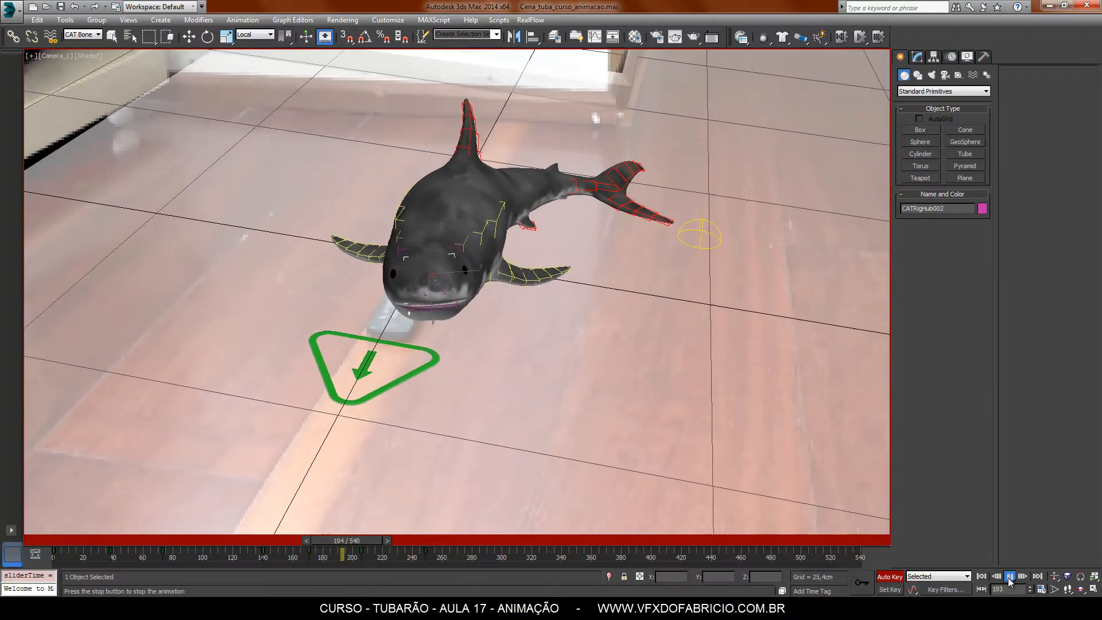
click(1010, 577)
- At frame 206, select the lower jaw bone and rotate it on its local axis to open the mouth
key(e)
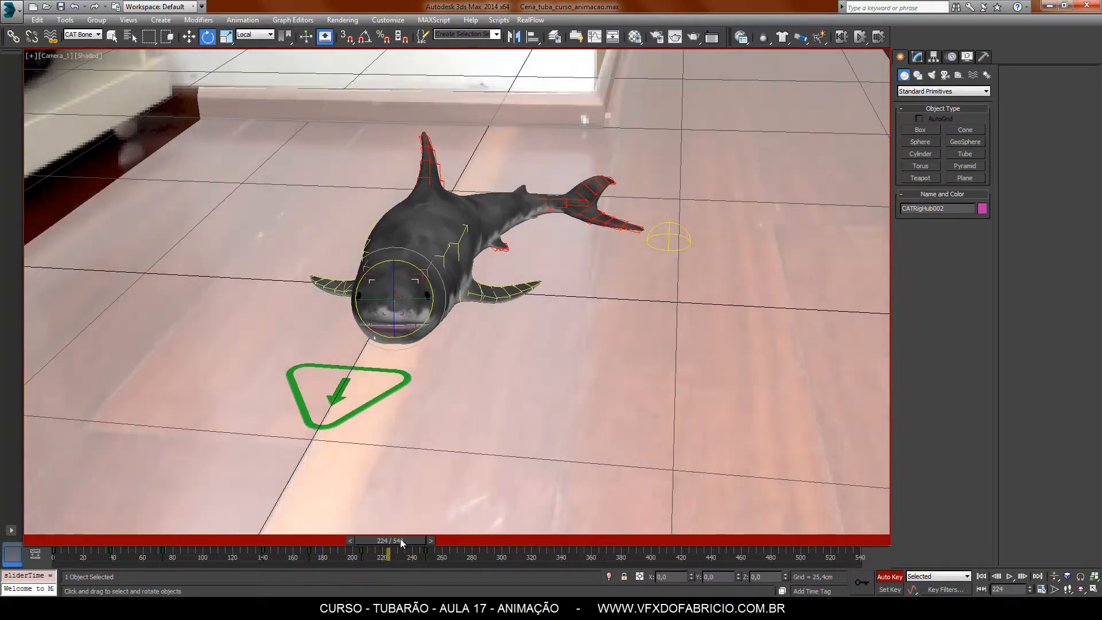
mouse_move(401, 538)
mouse_down()
mouse_move(388, 541)
mouse_move(432, 560)
mouse_move(377, 541)
mouse_move(387, 543)
mouse_up()
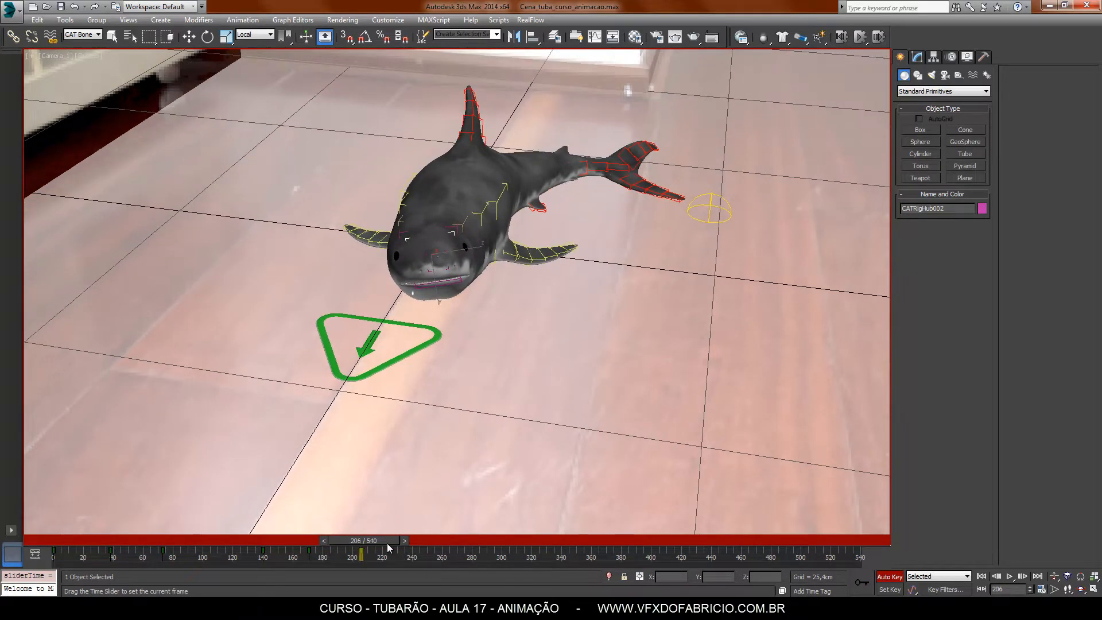
key(e)
click(446, 298)
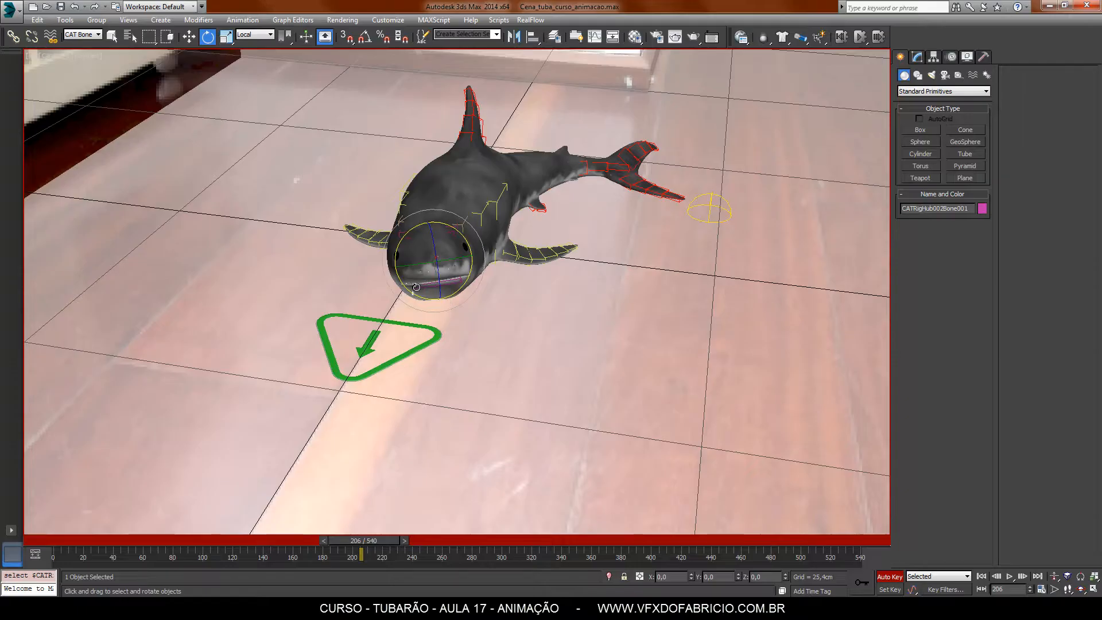
click(445, 296)
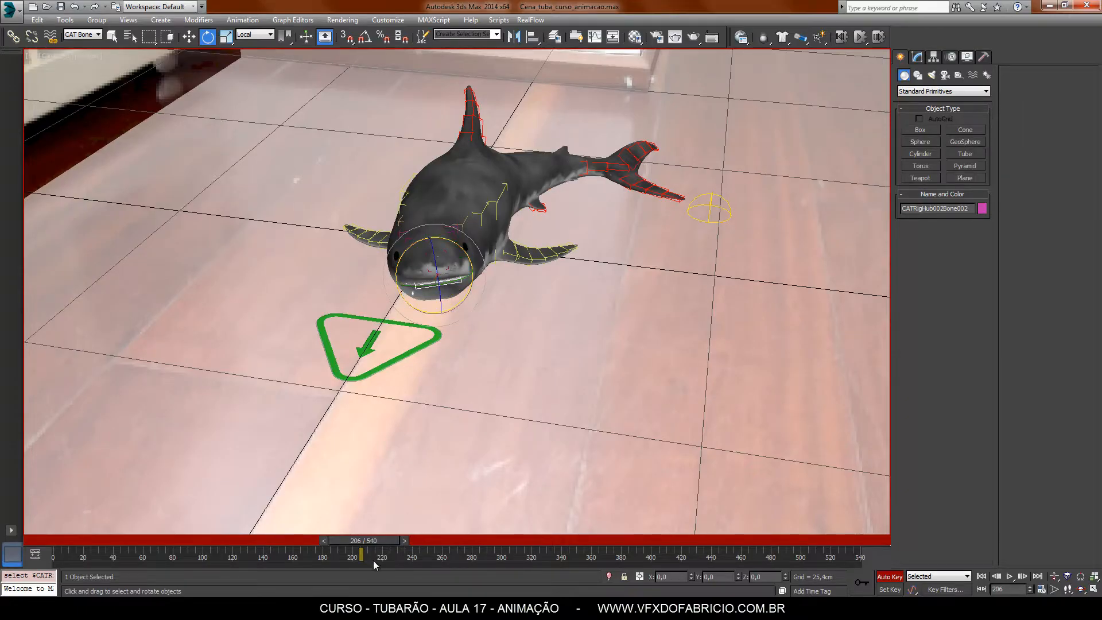
click(423, 261)
click(403, 239)
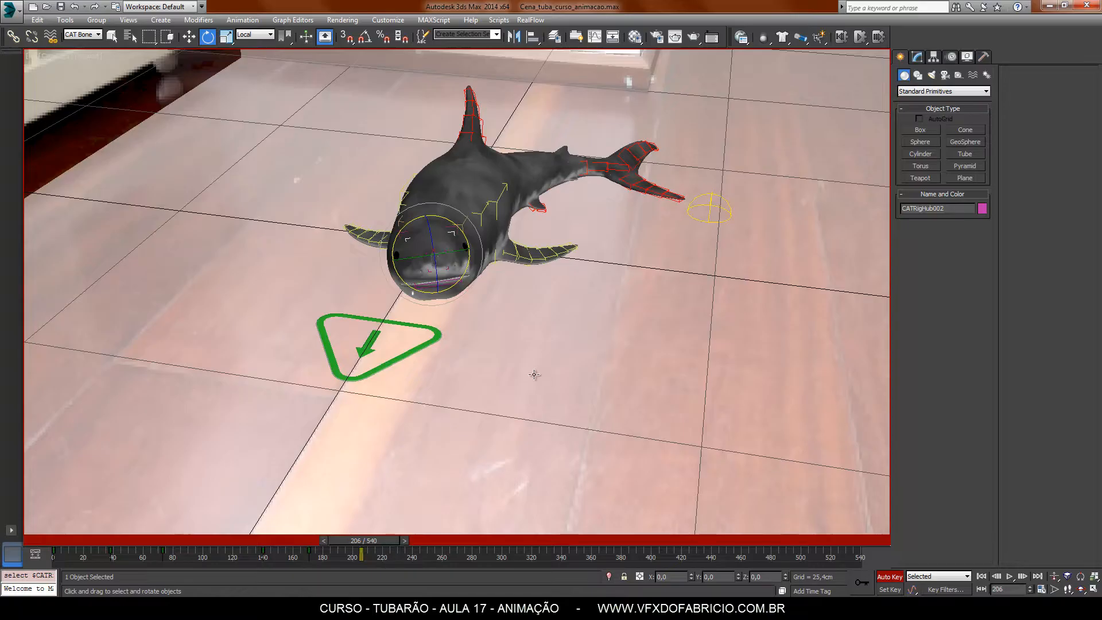
click(416, 286)
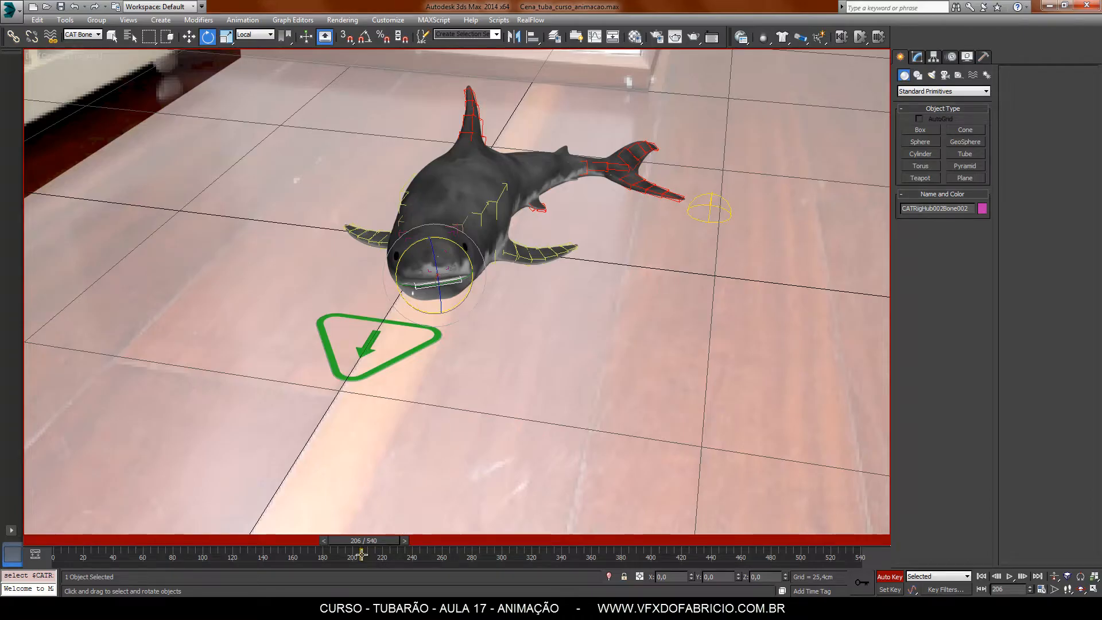
click(428, 273)
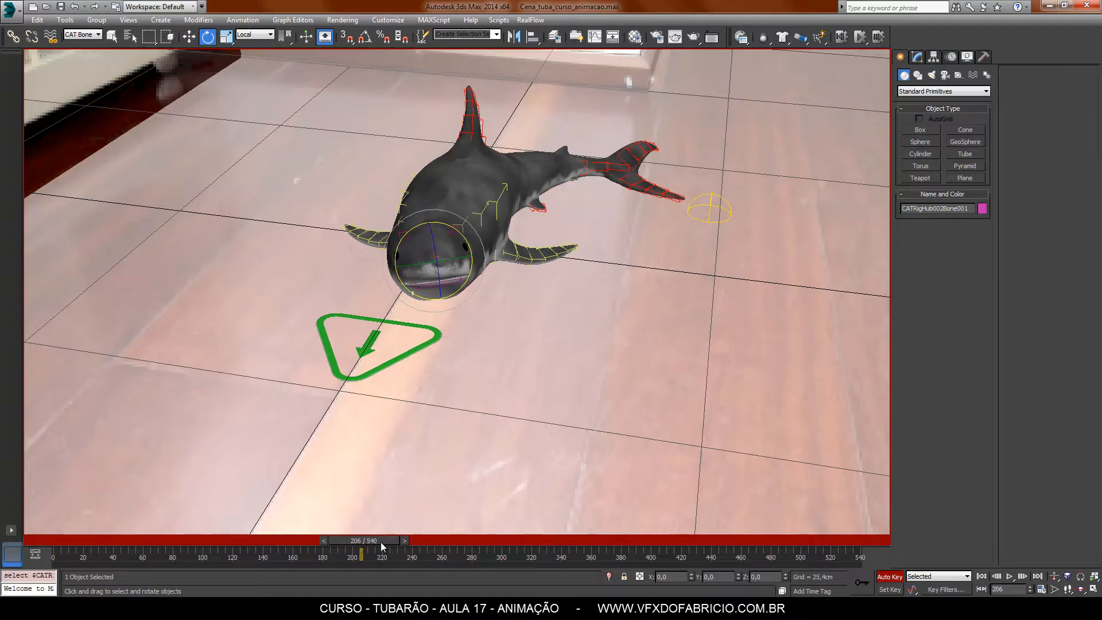
drag(439, 286, 444, 293)
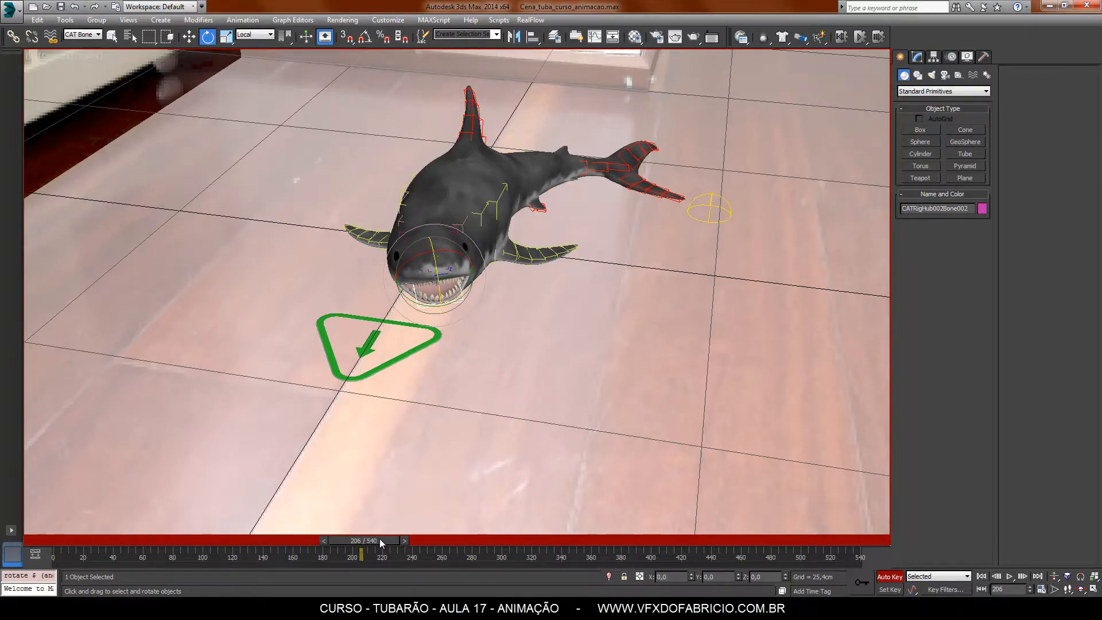
- Try closing the lower jaw with a rotation at frame 0, scrub to about frame 226, and undo the change
drag(380, 540, 27, 531)
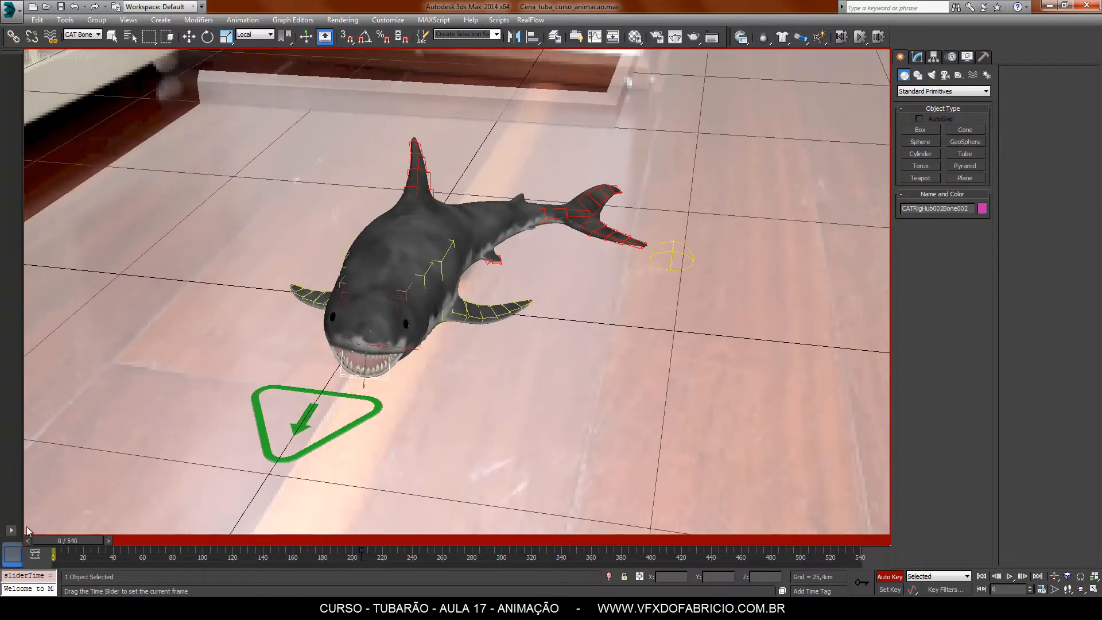
key(e)
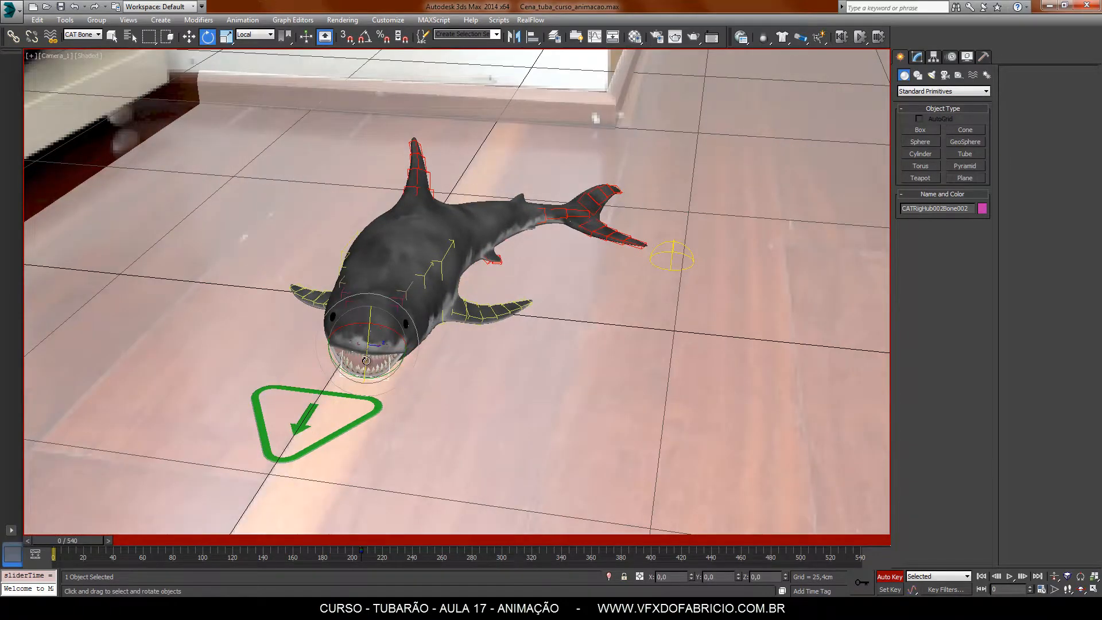
drag(369, 340, 370, 316)
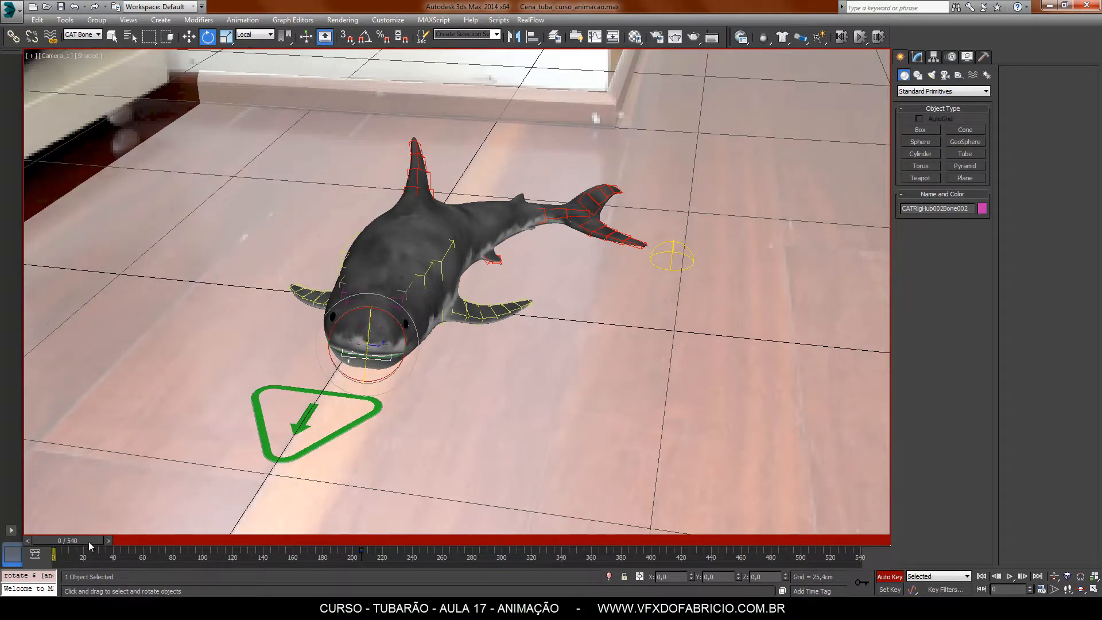
drag(71, 539, 402, 555)
key(ctrl+z)
key(ctrl+z)
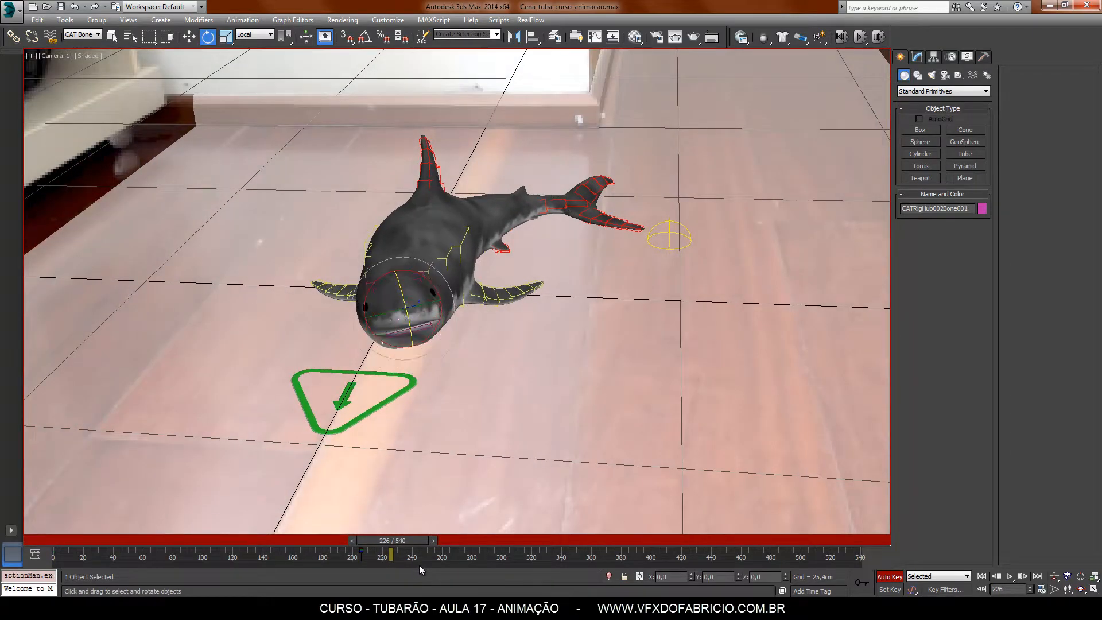
- At frame 192, select the lower jaw bone and delete its key at frame 206
drag(404, 541, 366, 541)
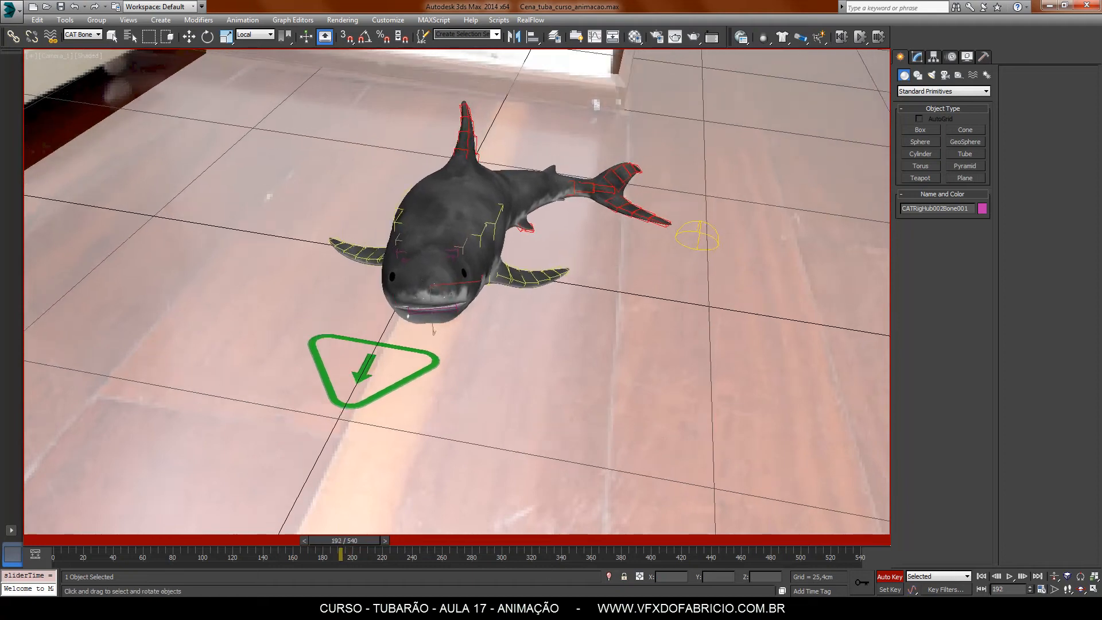
key(e)
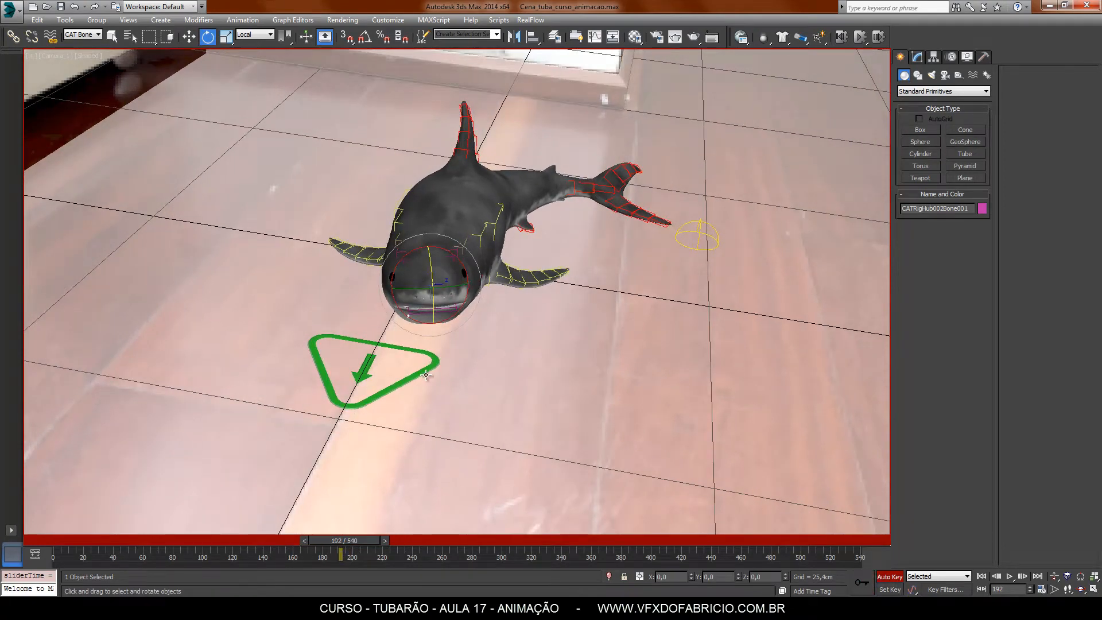
click(432, 311)
drag(387, 554, 394, 554)
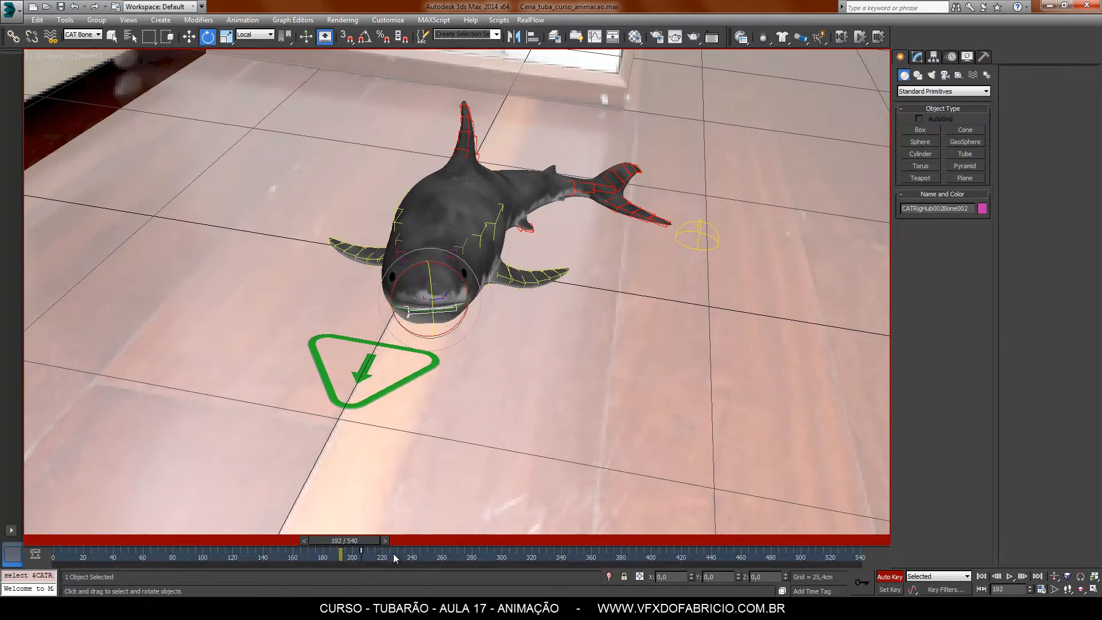
key(Delete)
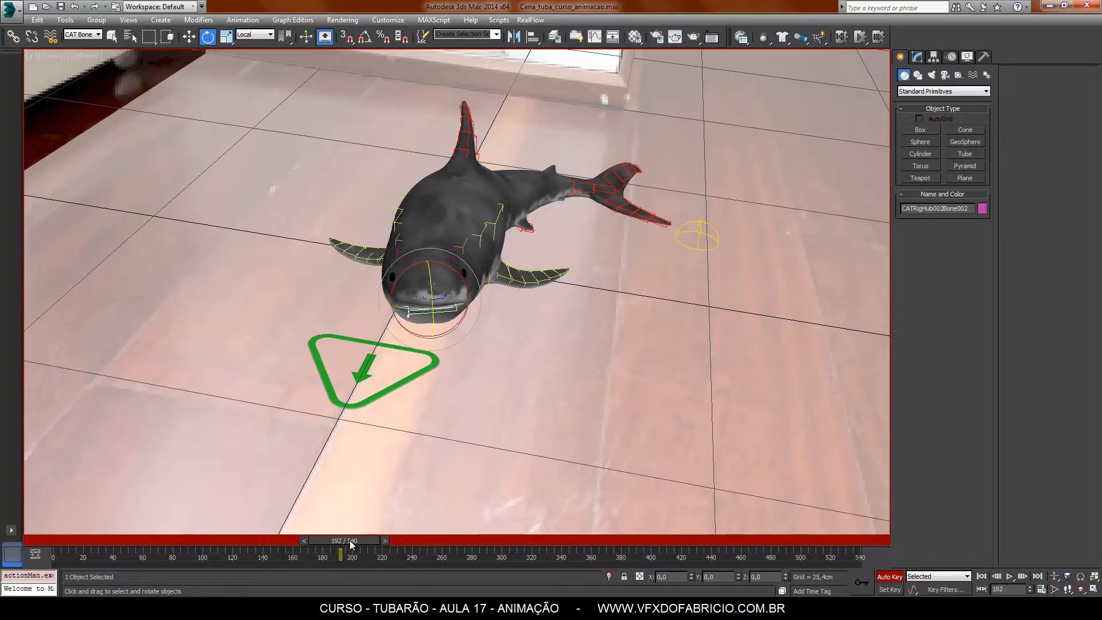
- At frame 218, rotate the lower jaw bone on its local axis to open the mouth
drag(351, 544, 389, 547)
key(e)
drag(391, 278, 393, 310)
- Select the head bone and rotate it upward at frame 218 so the snout lifts
click(459, 346)
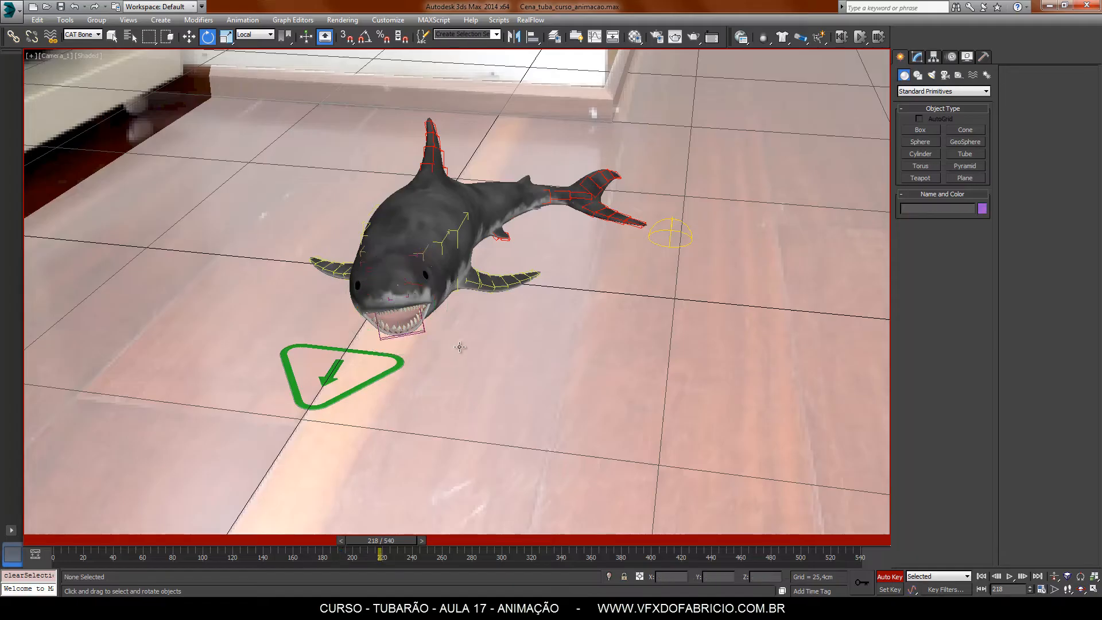
click(413, 261)
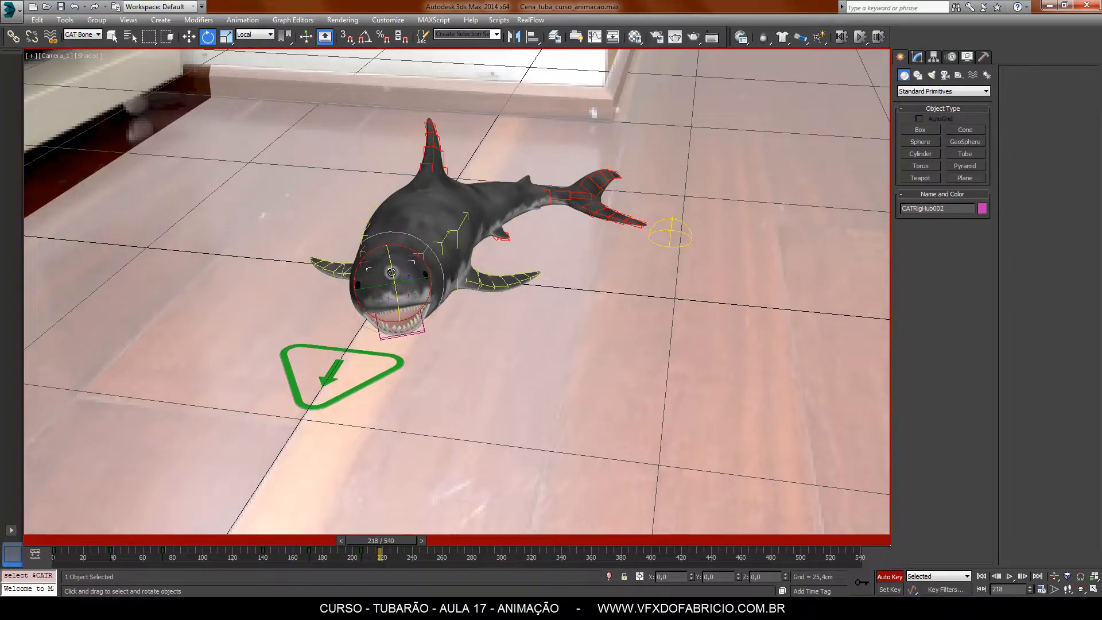
mouse_move(391, 273)
mouse_down()
mouse_move(403, 302)
mouse_move(394, 272)
mouse_up()
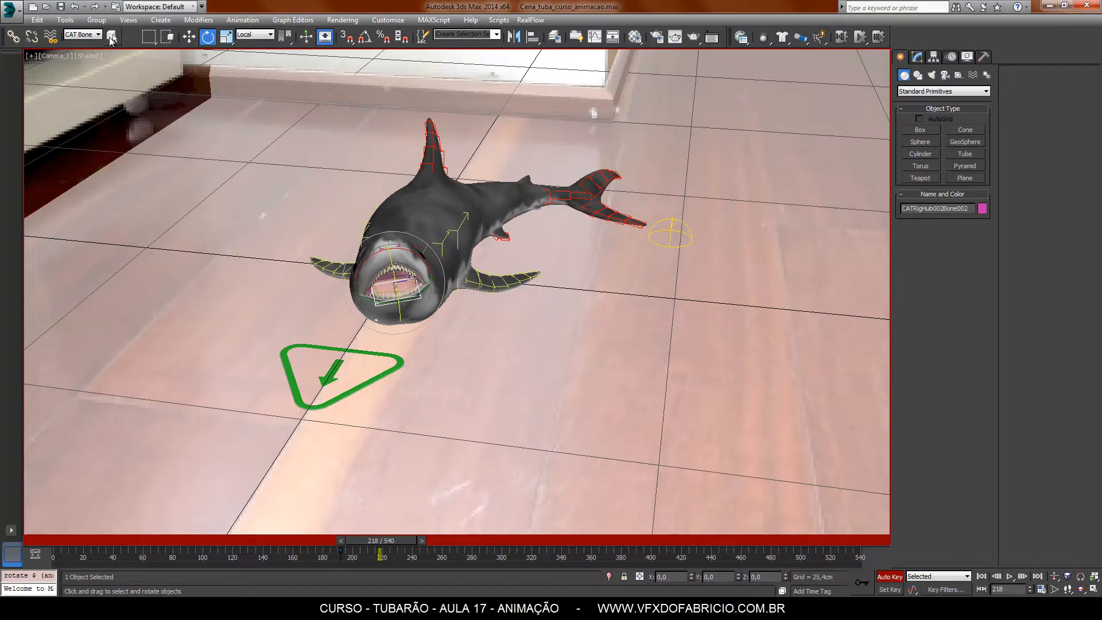
- Move the lower jaw bone downward along its Local axes to open the mouth wider at frame 218
click(189, 38)
click(255, 34)
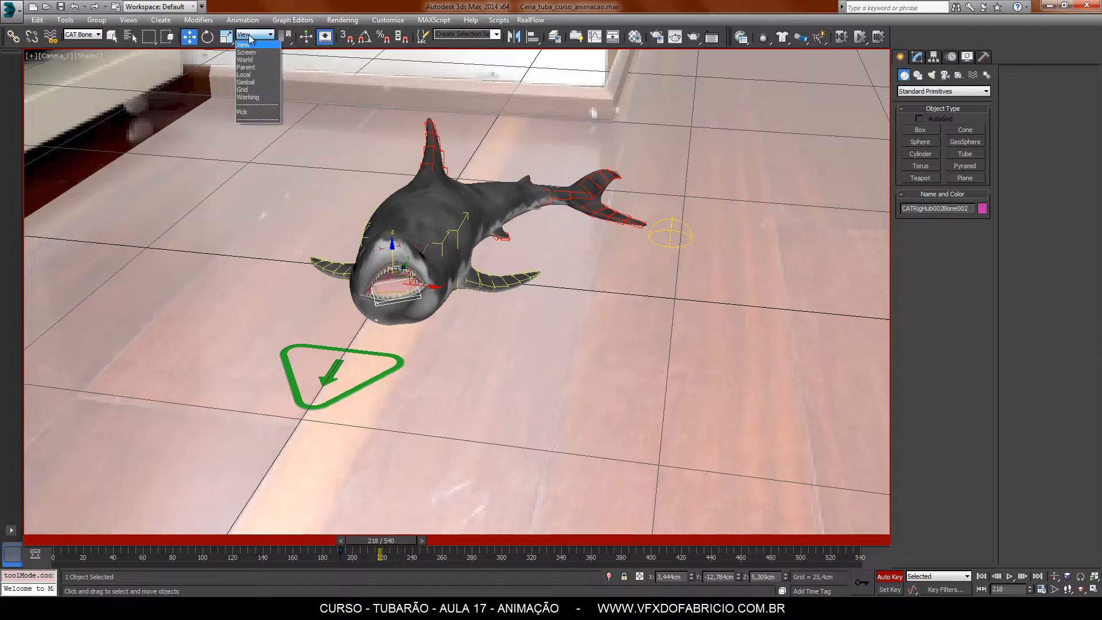
click(253, 76)
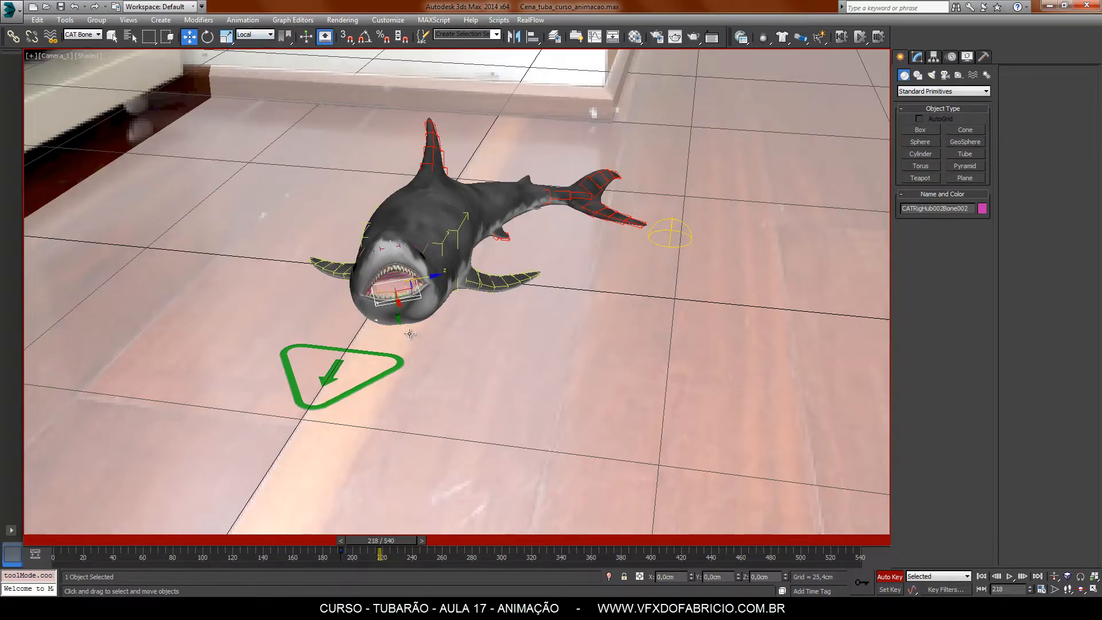
drag(400, 303, 410, 329)
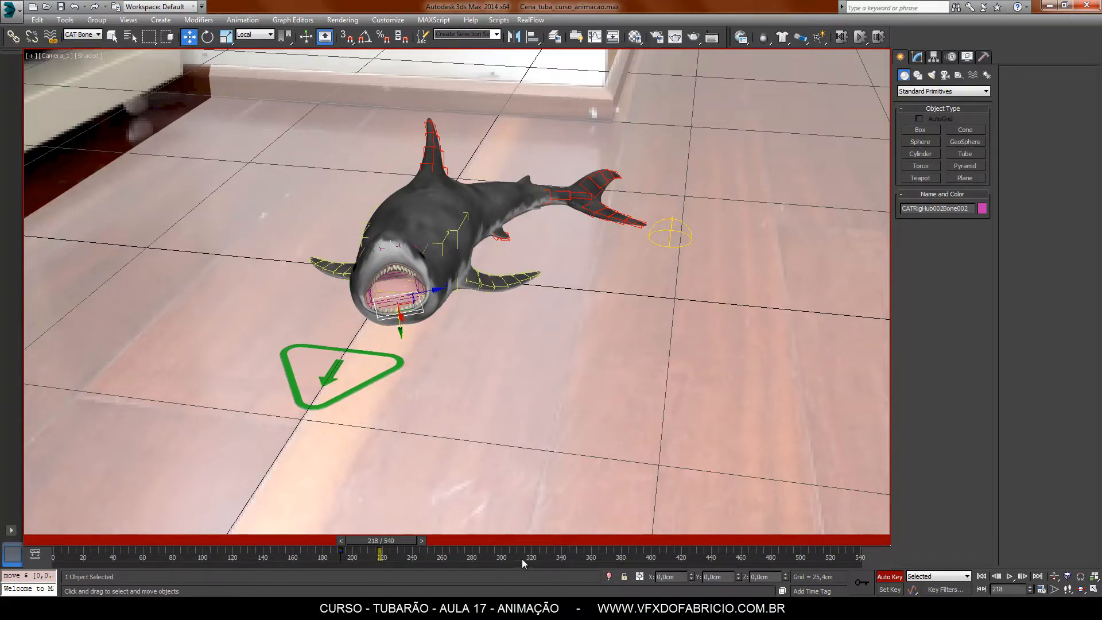
- Copy the lower jaw bone's closed-mouth key from frame 192 to frame 247
drag(399, 541, 445, 540)
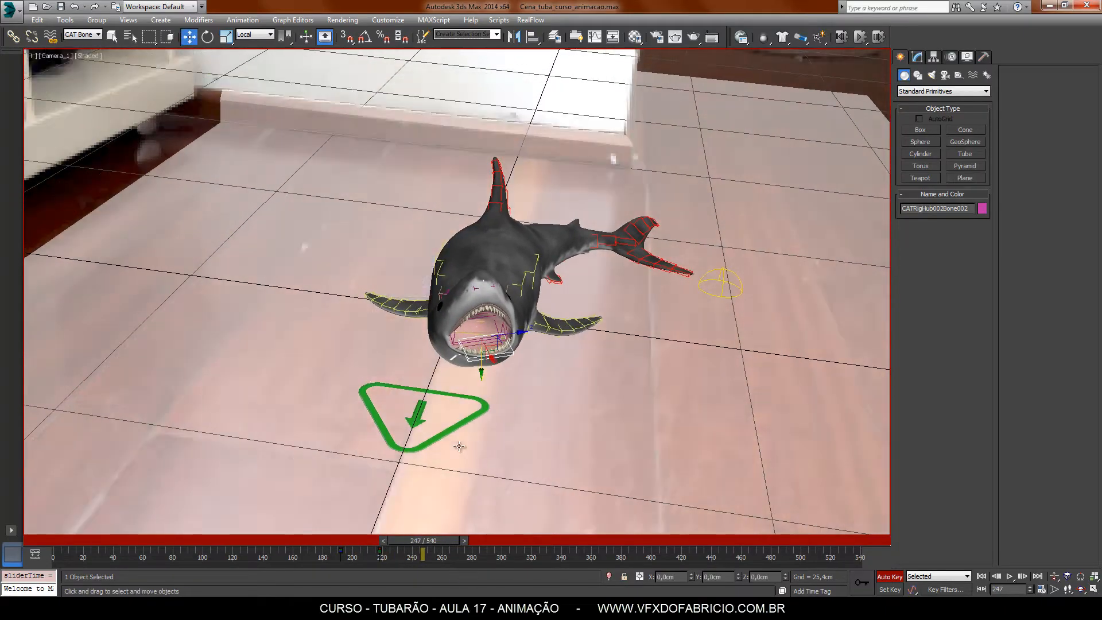
drag(352, 555, 328, 562)
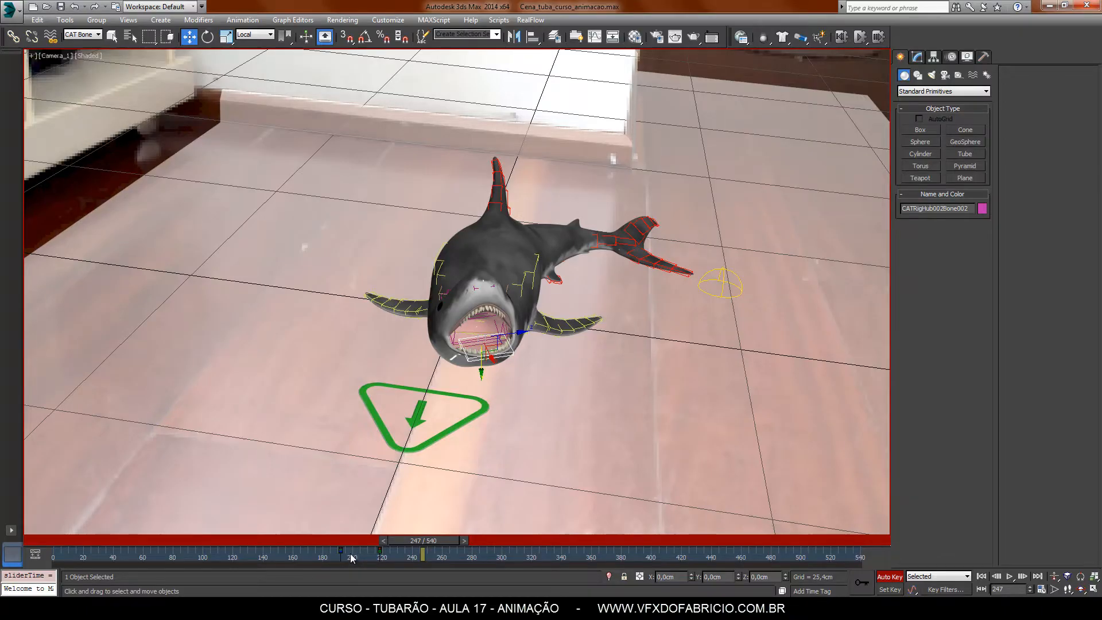
click(341, 551)
shift+drag(338, 556, 423, 564)
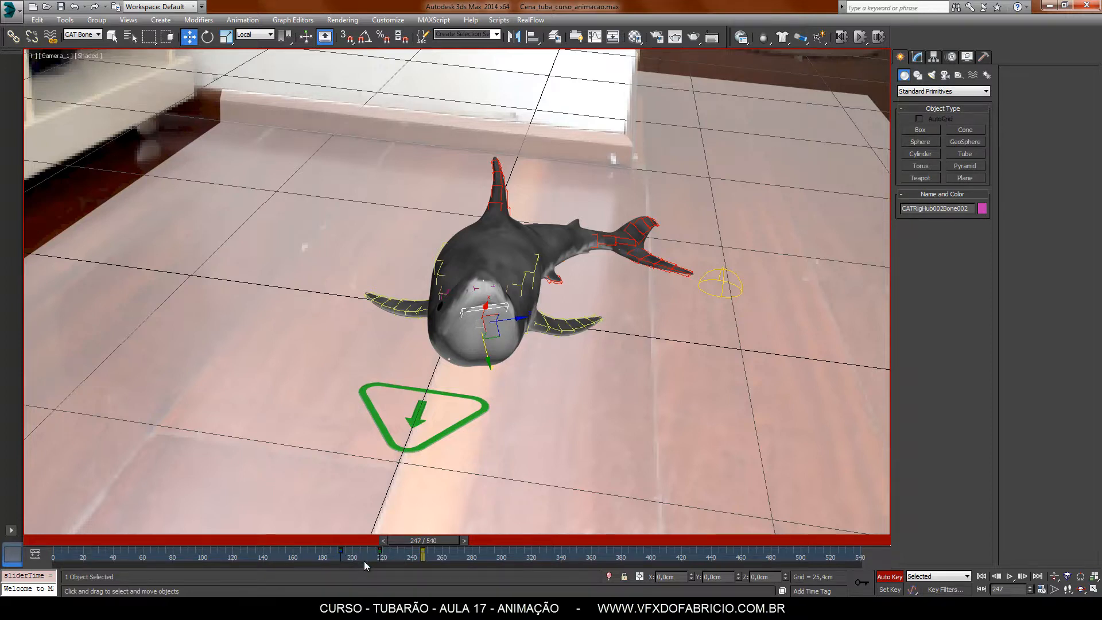
- At frame 261, rotate the head bone back down, and play the animation from frame 130 to check the bite
click(449, 295)
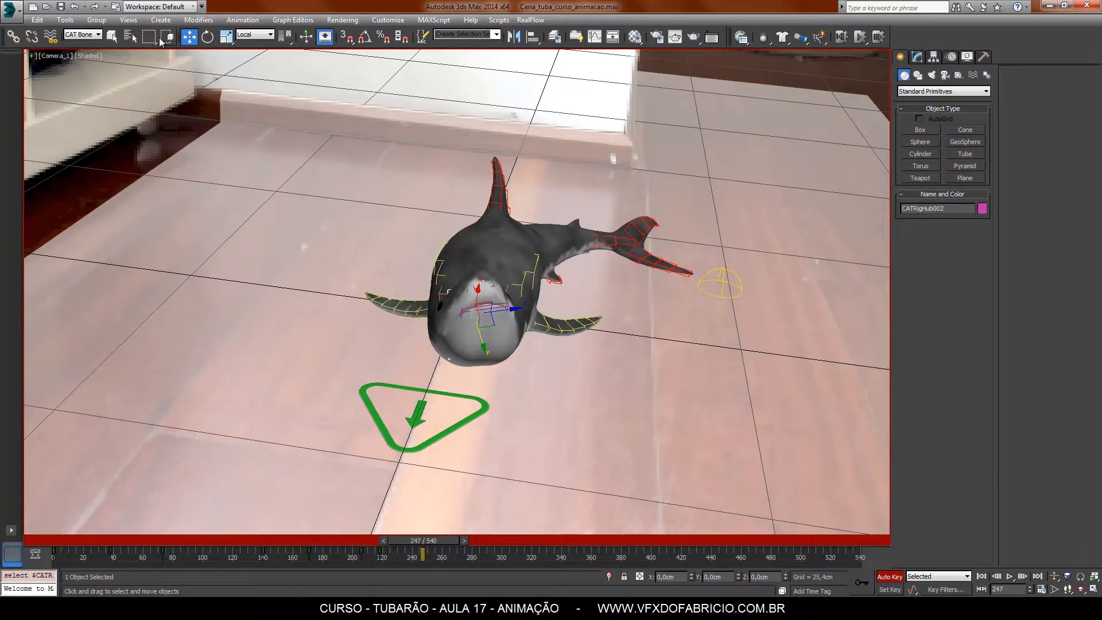
click(207, 36)
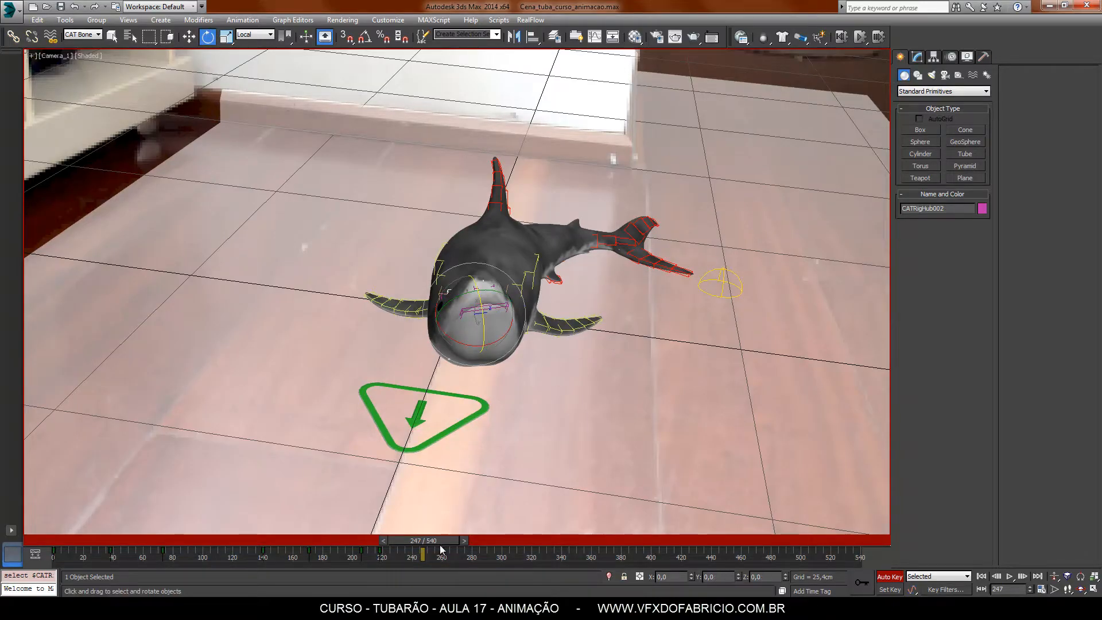
drag(442, 545, 465, 542)
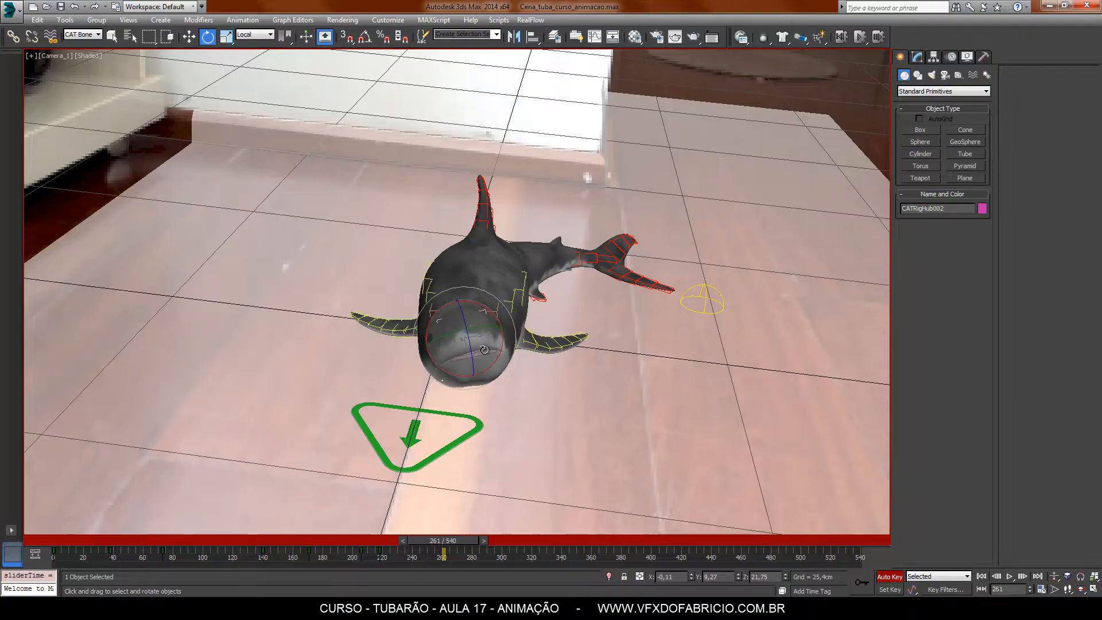
drag(485, 350, 255, 540)
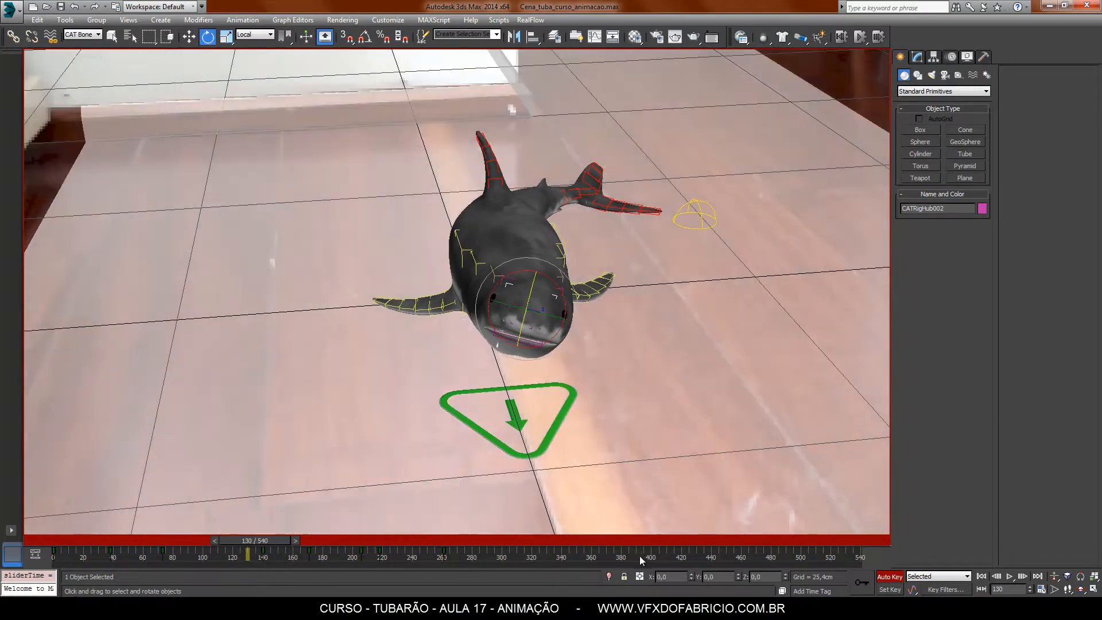
click(1010, 577)
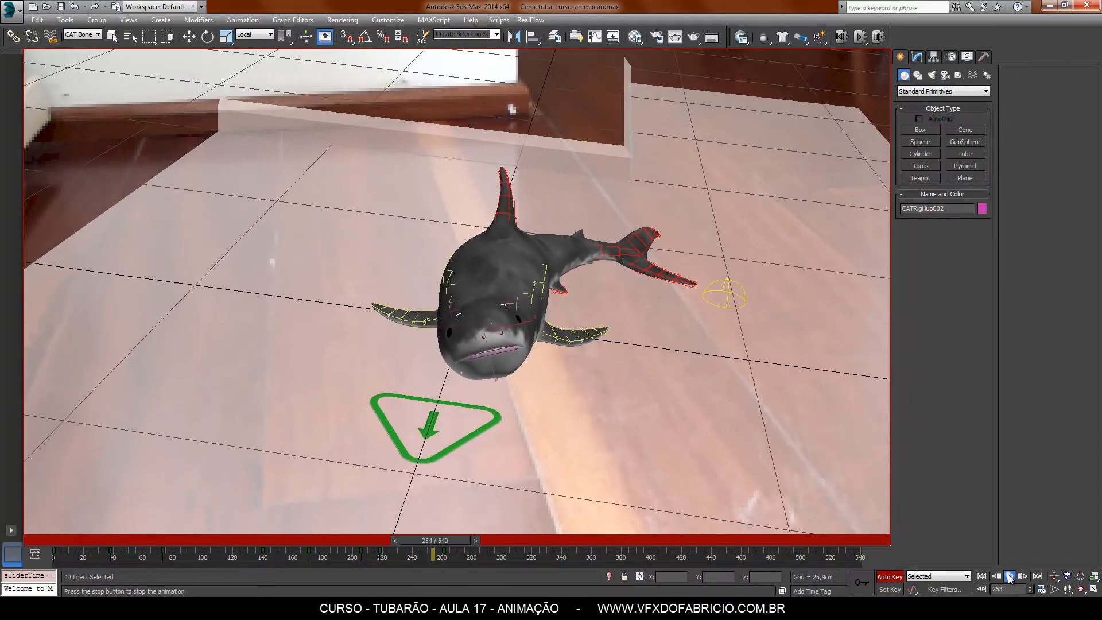
click(1009, 577)
- Select the upper mouth bone CATRigHub002Bone001 and rotate it about -5.79 degrees on its local Z axis at frame 212
key(e)
click(483, 341)
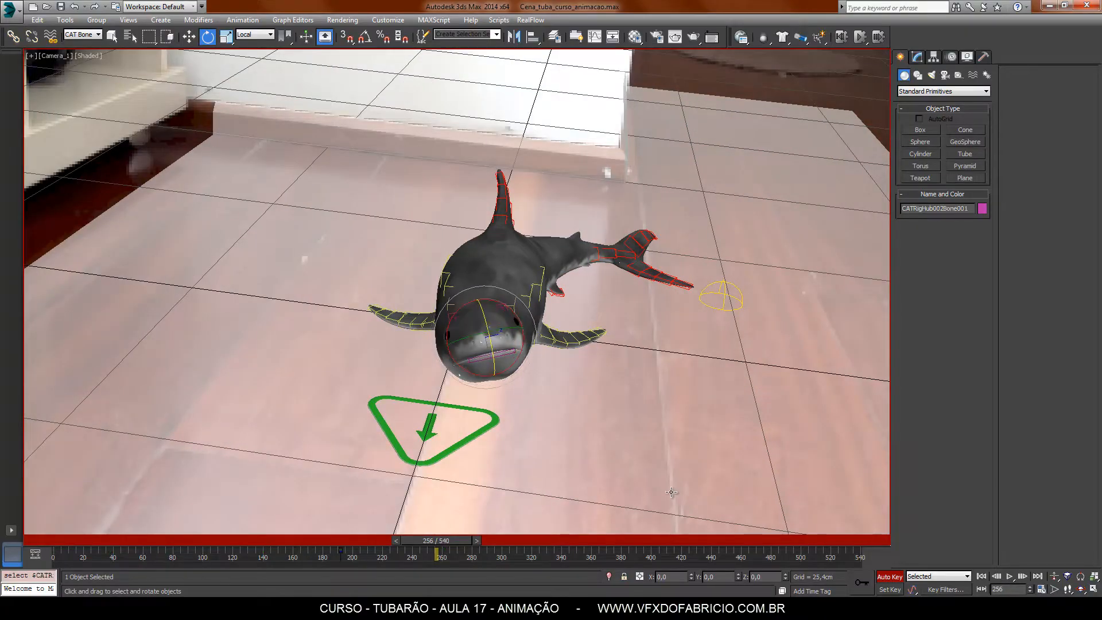
drag(454, 549, 382, 554)
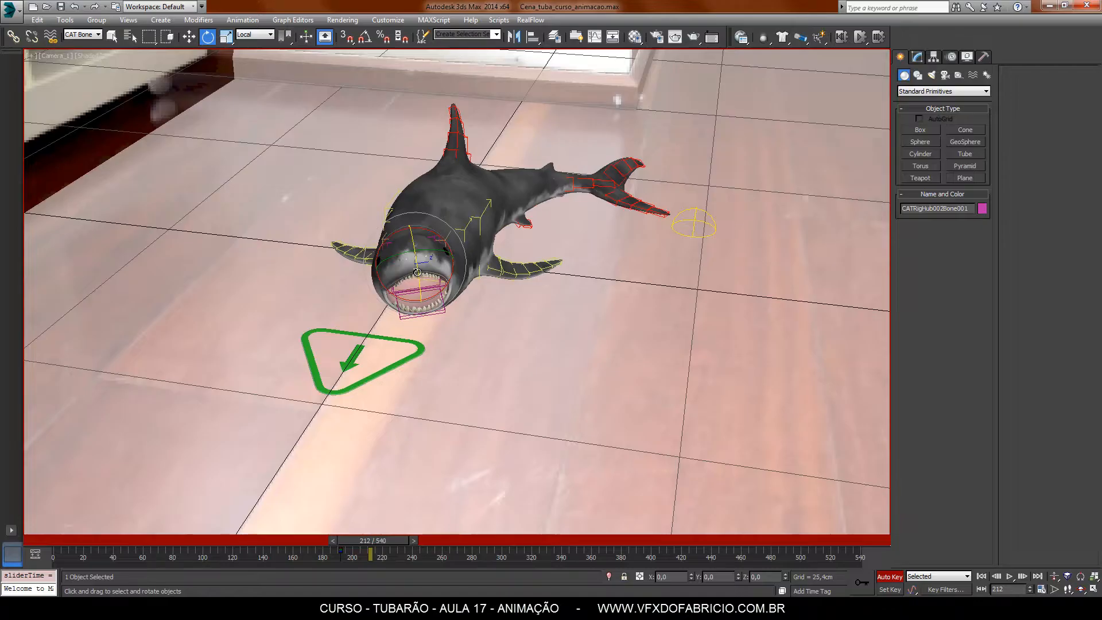
mouse_move(419, 274)
mouse_down()
mouse_move(417, 263)
mouse_move(424, 268)
mouse_up()
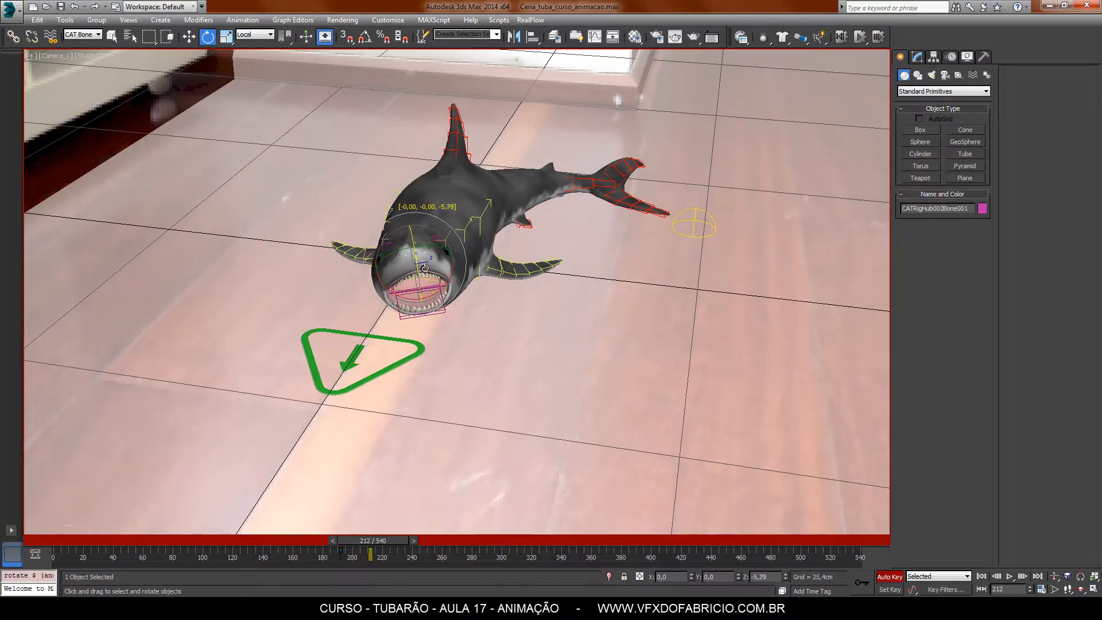
- Copy the upper mouth bone's key from frame 192 to frame 249, clear the selection, and return to frame 176
drag(369, 548, 434, 547)
key(e)
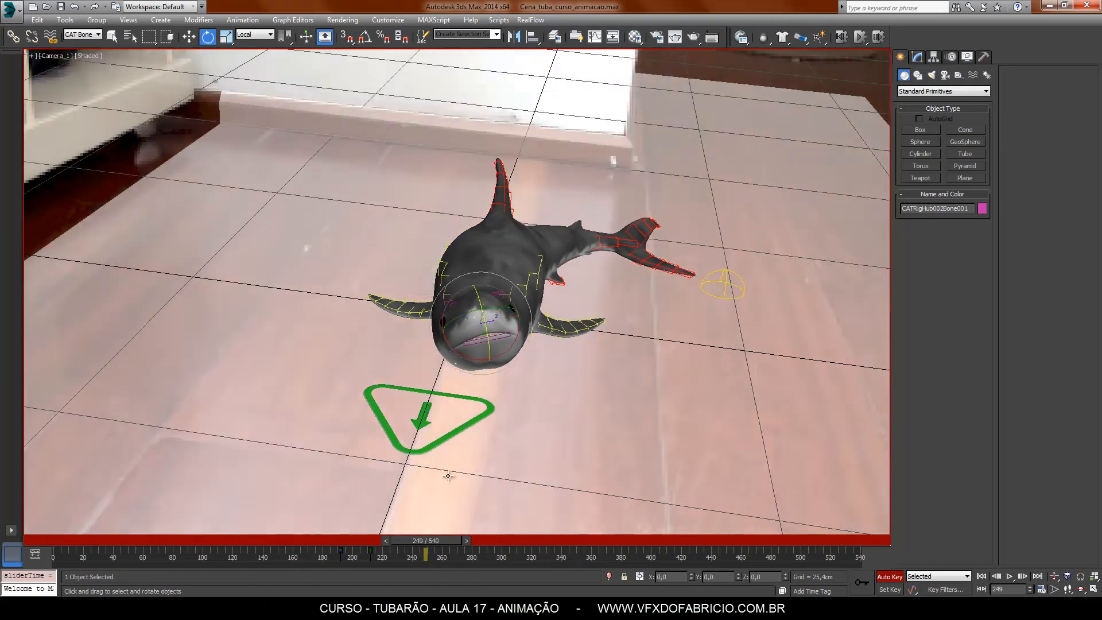
shift+drag(357, 558, 344, 539)
click(564, 431)
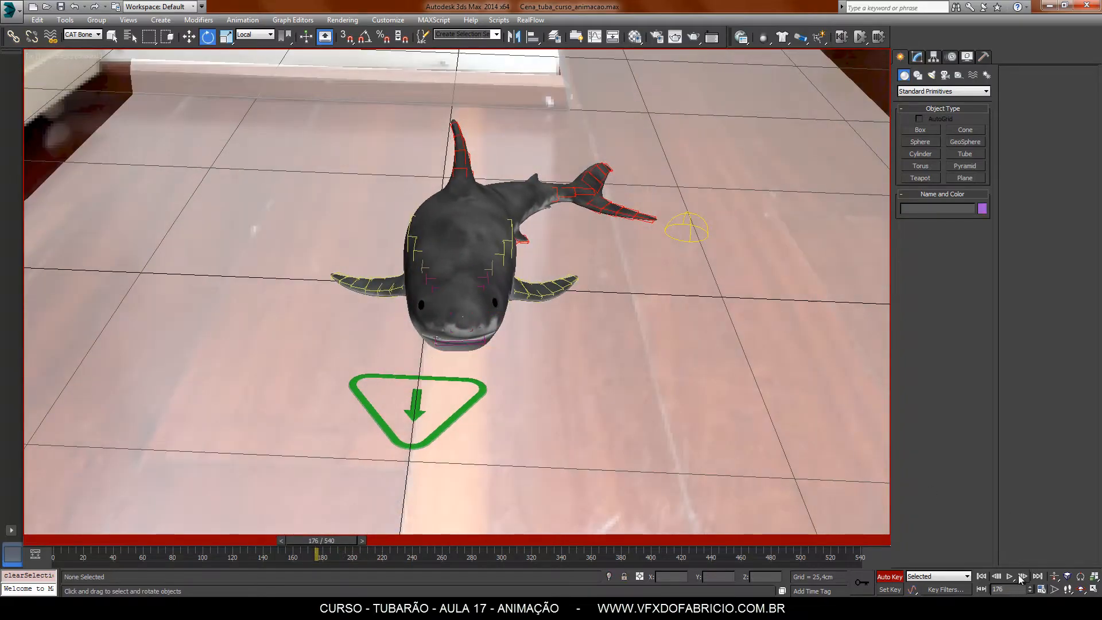
- Play the bite from frame 176, and replay it from about frame 202 with the head bone CATRigHub002 selected
click(1010, 576)
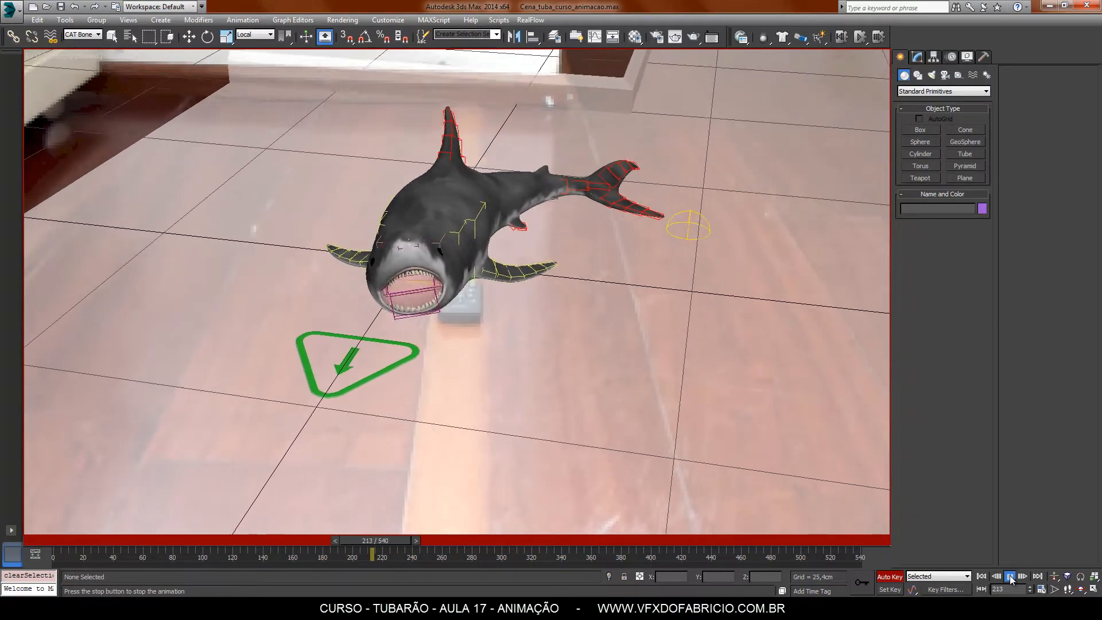
click(1011, 576)
key(e)
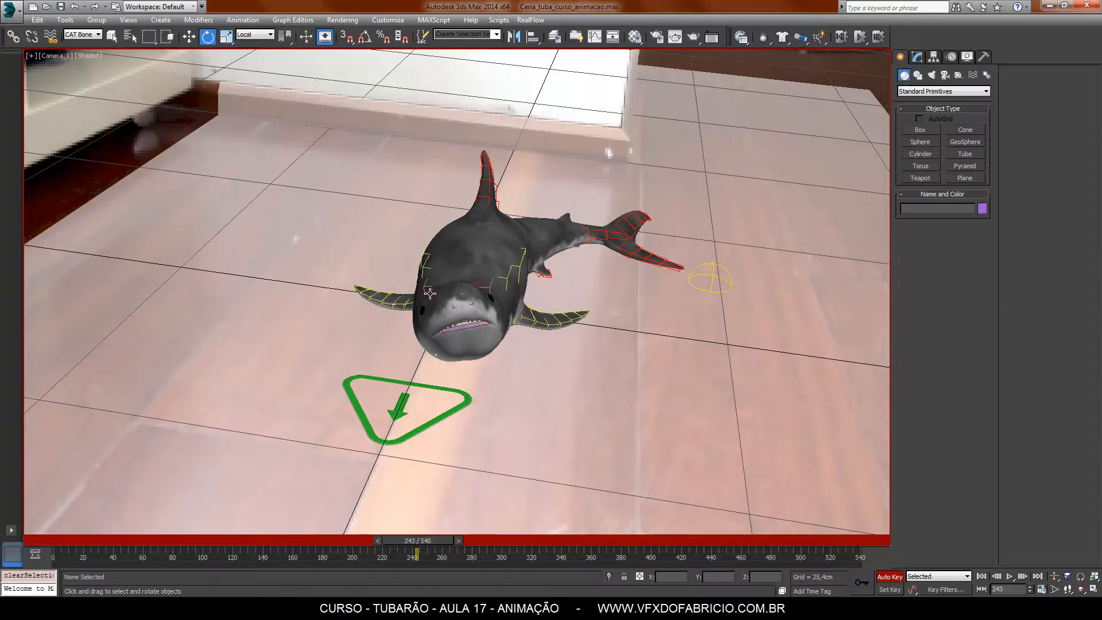
click(430, 294)
drag(439, 547, 374, 546)
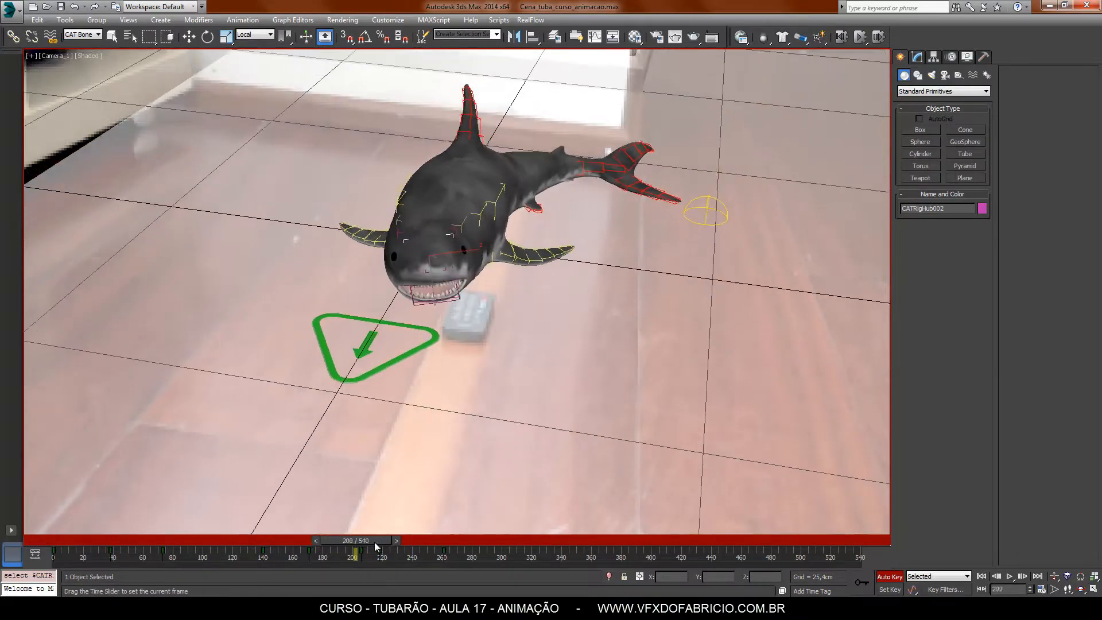
click(1011, 576)
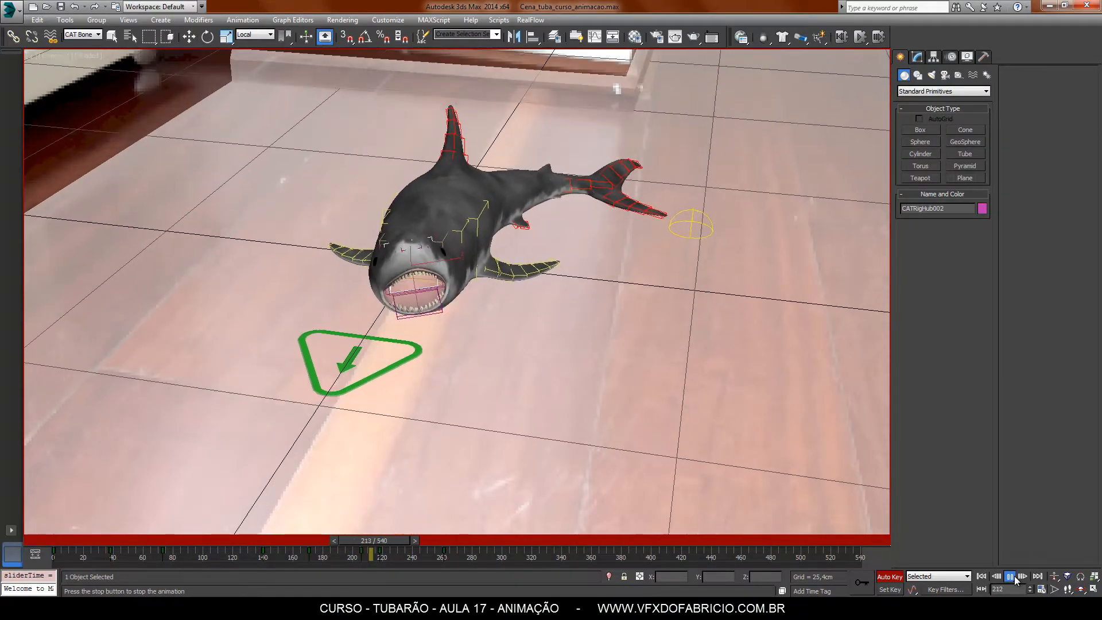
click(1011, 577)
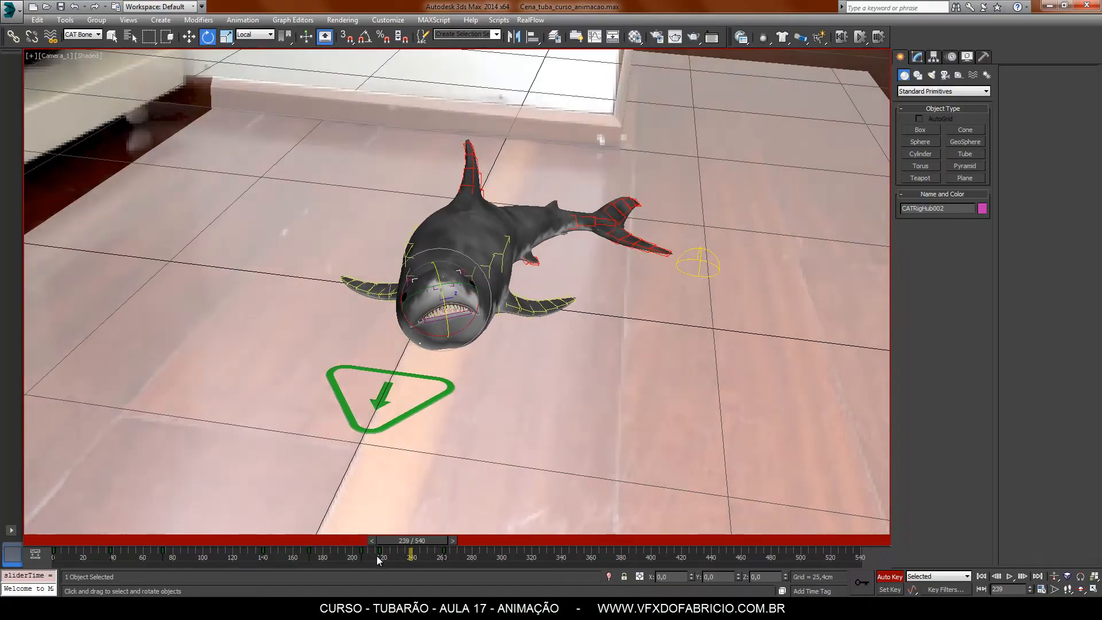
- Move the head bone's key near frame 218 to frame 235, and play the animation to check the head timing
drag(377, 561, 409, 556)
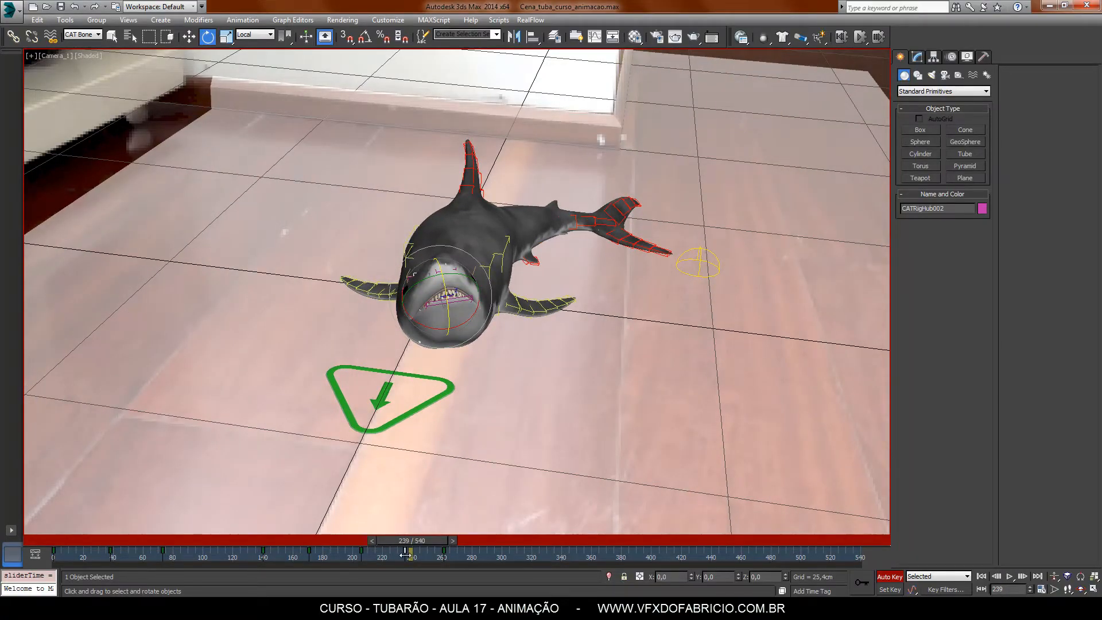
drag(422, 539, 419, 538)
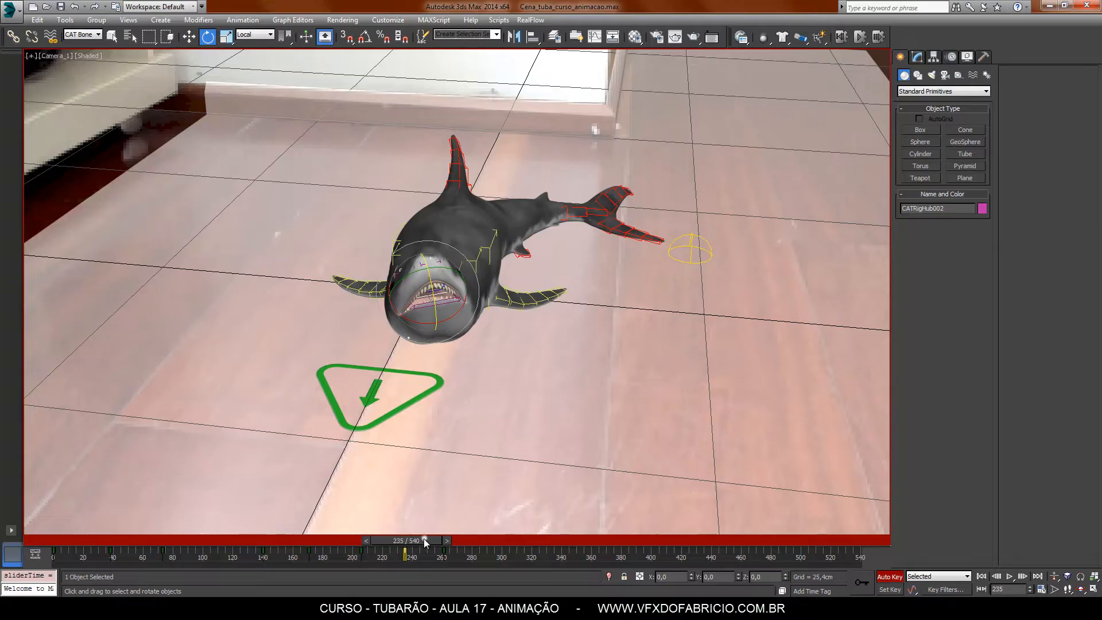
drag(423, 539, 376, 539)
click(1011, 576)
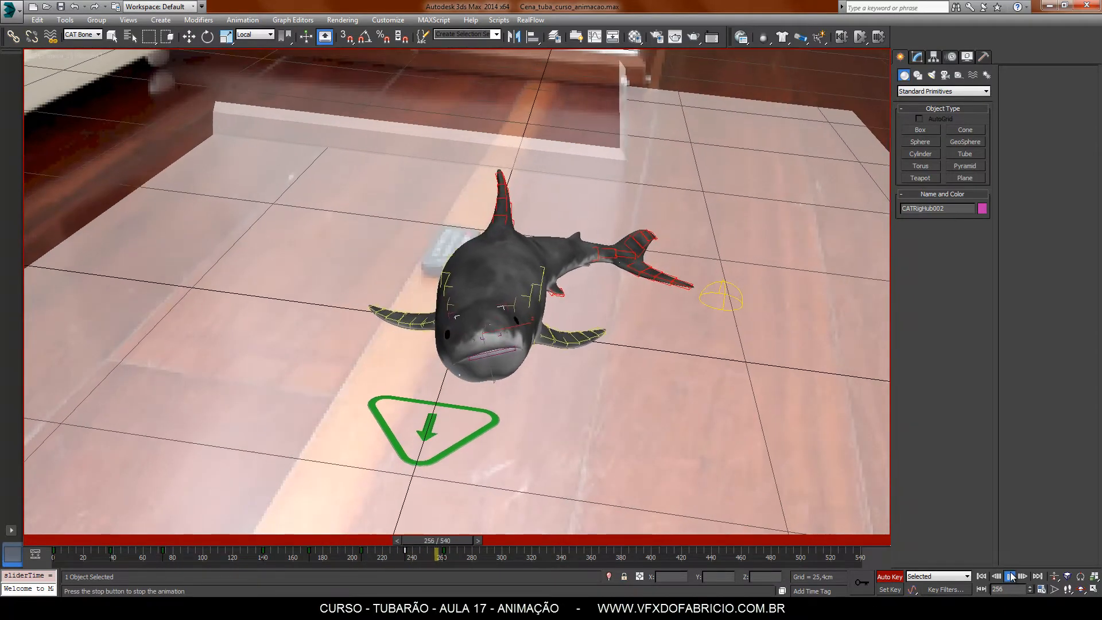
click(1011, 576)
drag(425, 540, 322, 548)
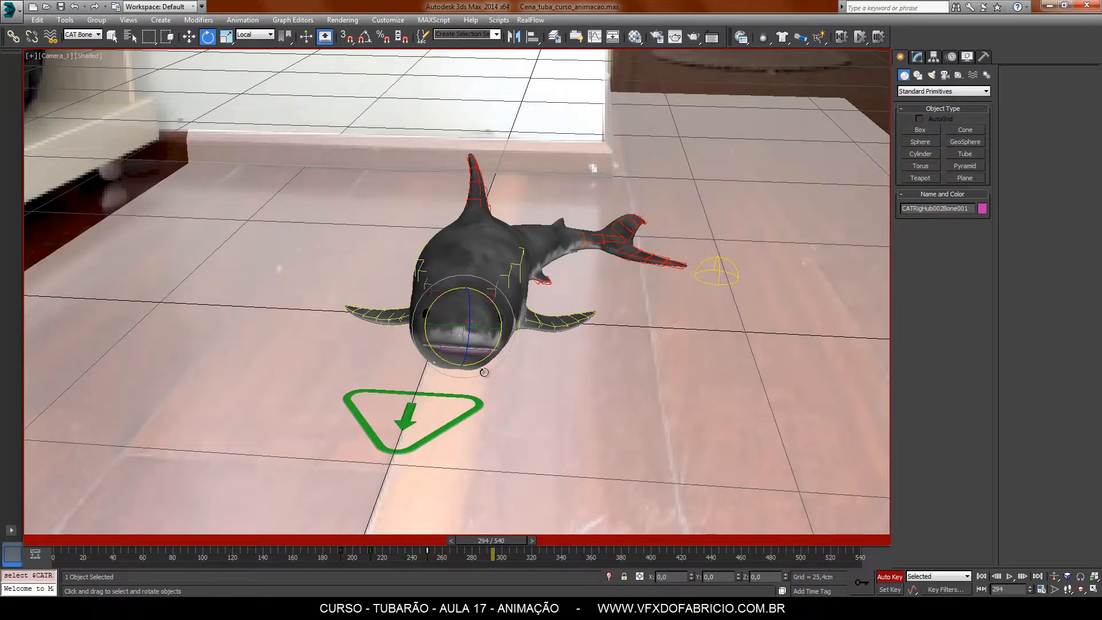
- Key the upper mouth bone CATRigHub002Bone001 closed at frame 294, and rotate it slightly open at frame 300
drag(469, 340, 473, 341)
key(ctrl+z)
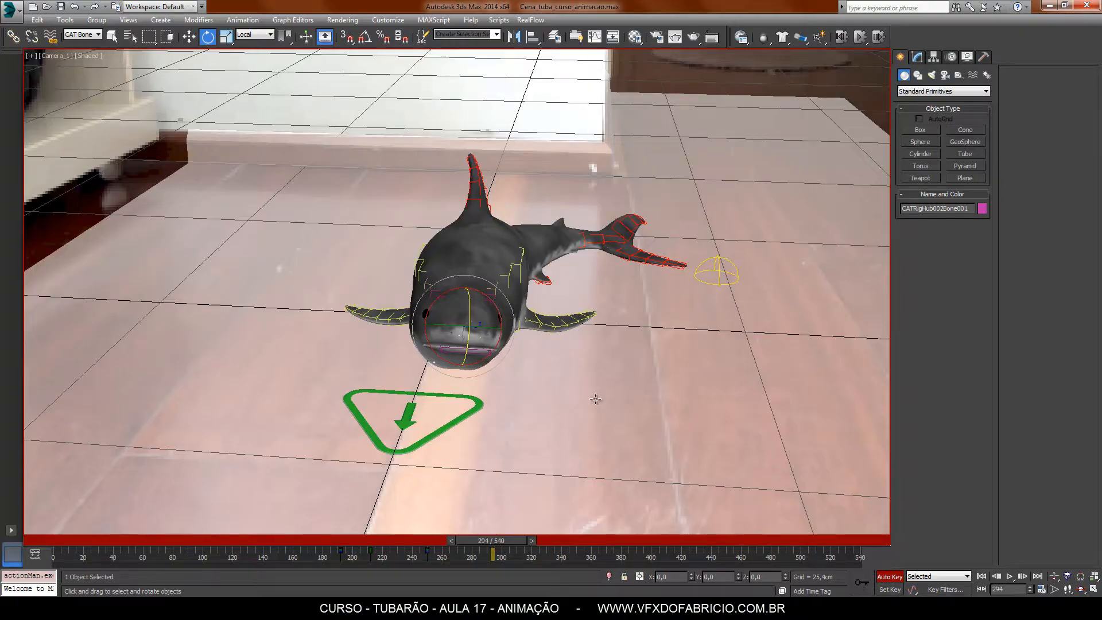
key(period)
key(period)
key(period)
key(period)
key(period)
key(period)
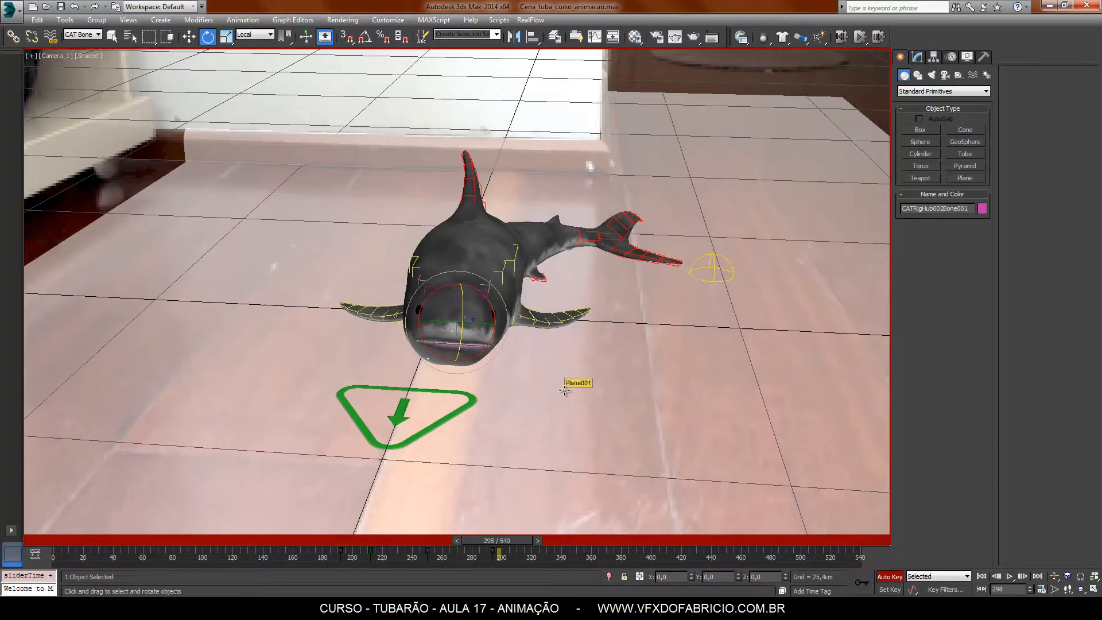
key(period)
key(period)
key(period)
key(period)
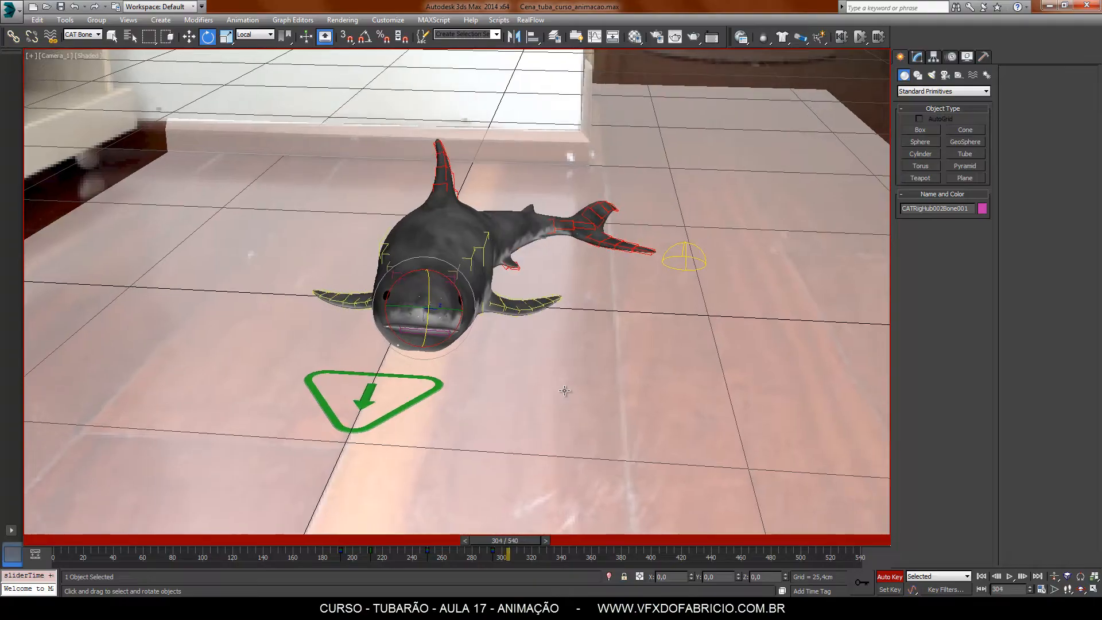
key(comma)
key(comma)
key(comma)
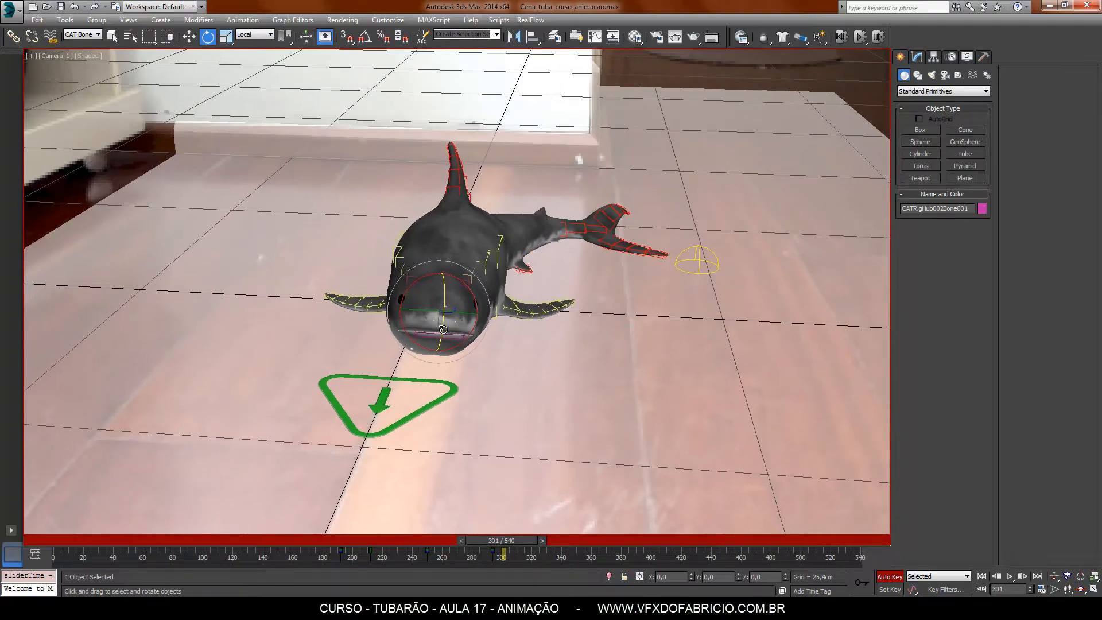
key(comma)
drag(445, 333, 452, 326)
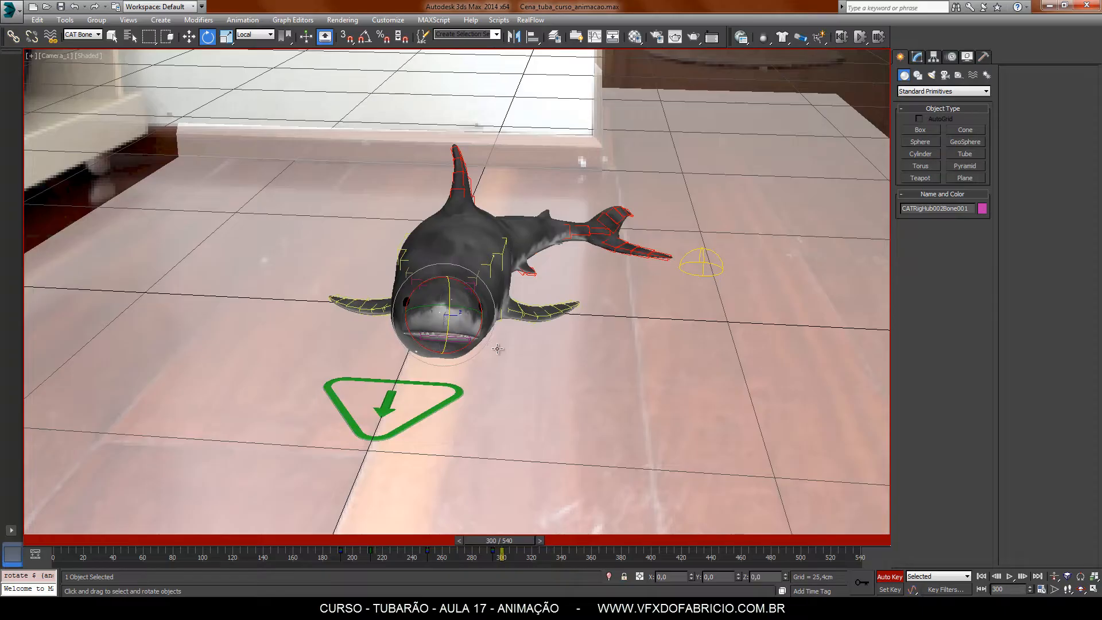
- Key small back-and-forth rotations of the upper mouth bone every three frames, at frames 303, 306, 309 and 312
key(period)
key(period)
key(period)
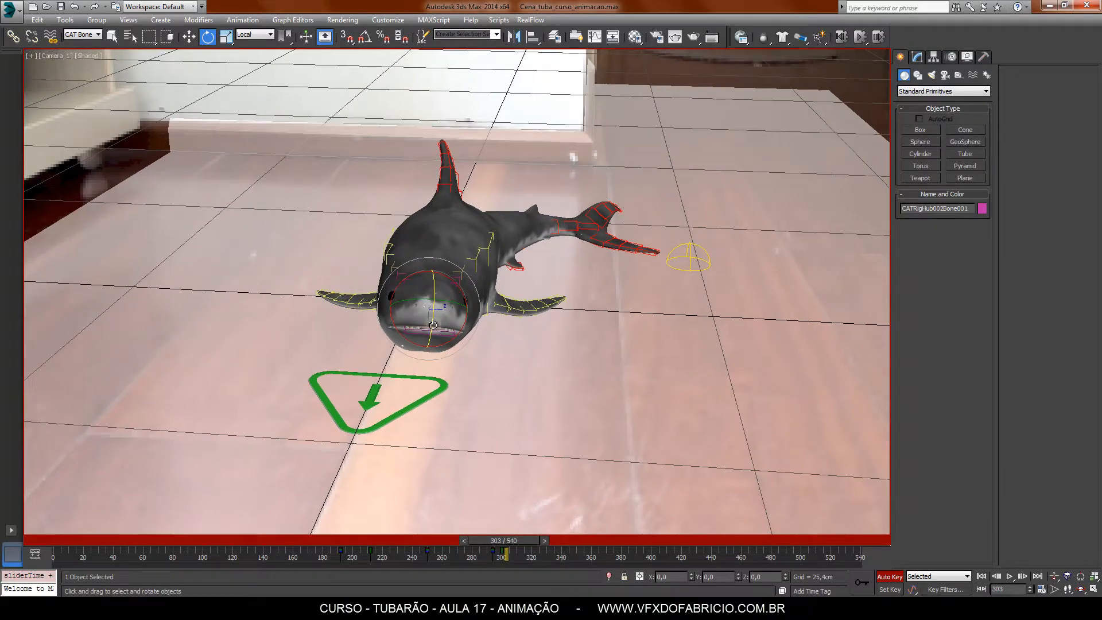
key(period)
key(period)
key(period)
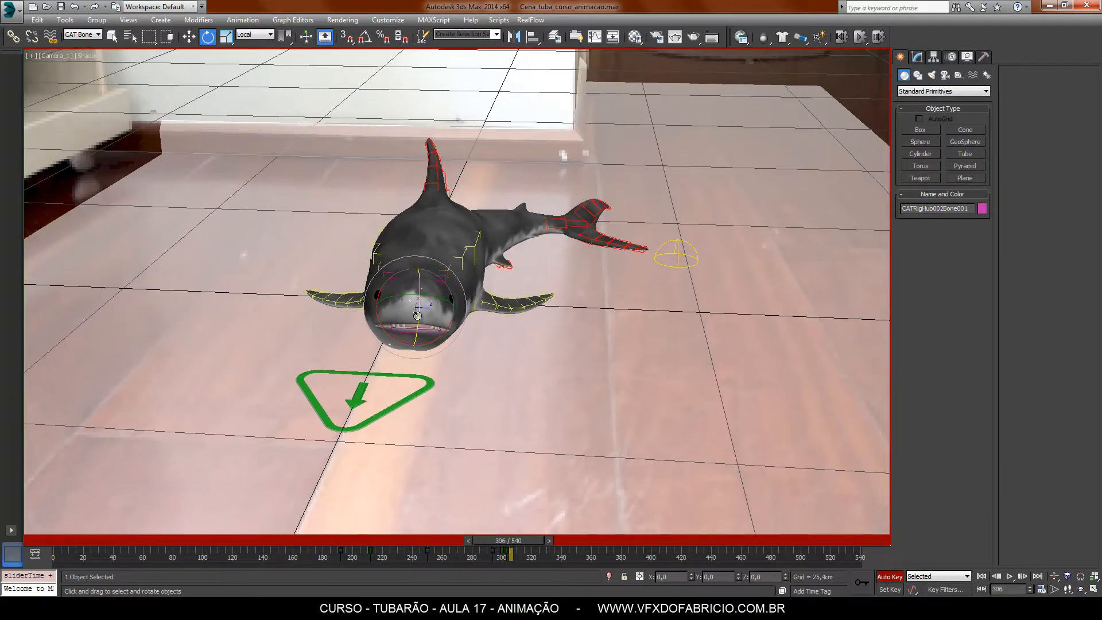
key(period)
key(period)
key(period)
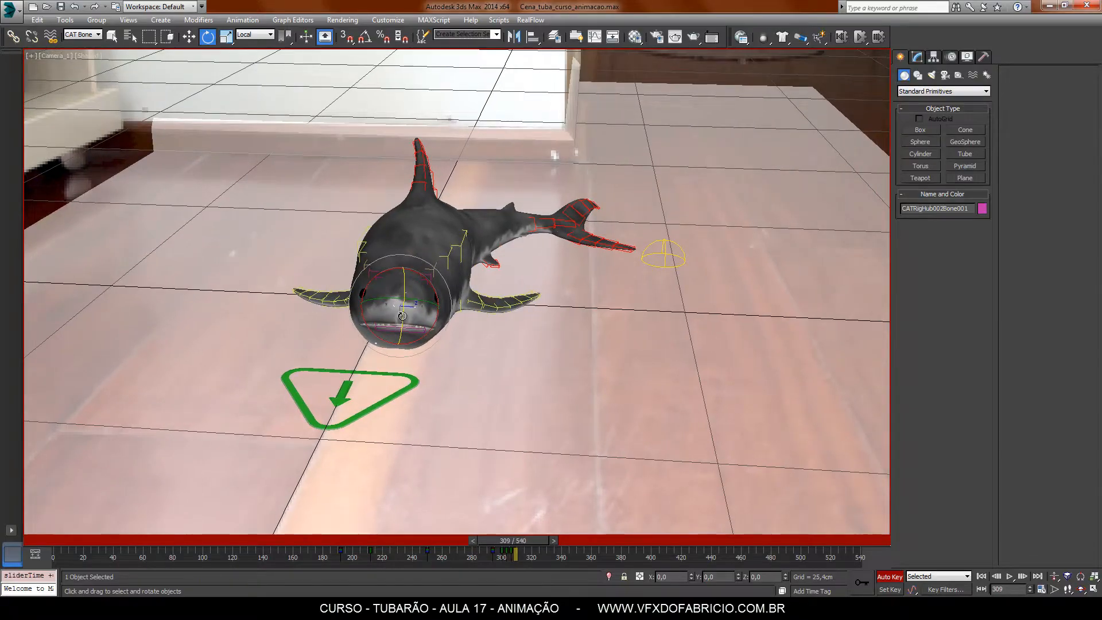
key(period)
key(period)
key(period)
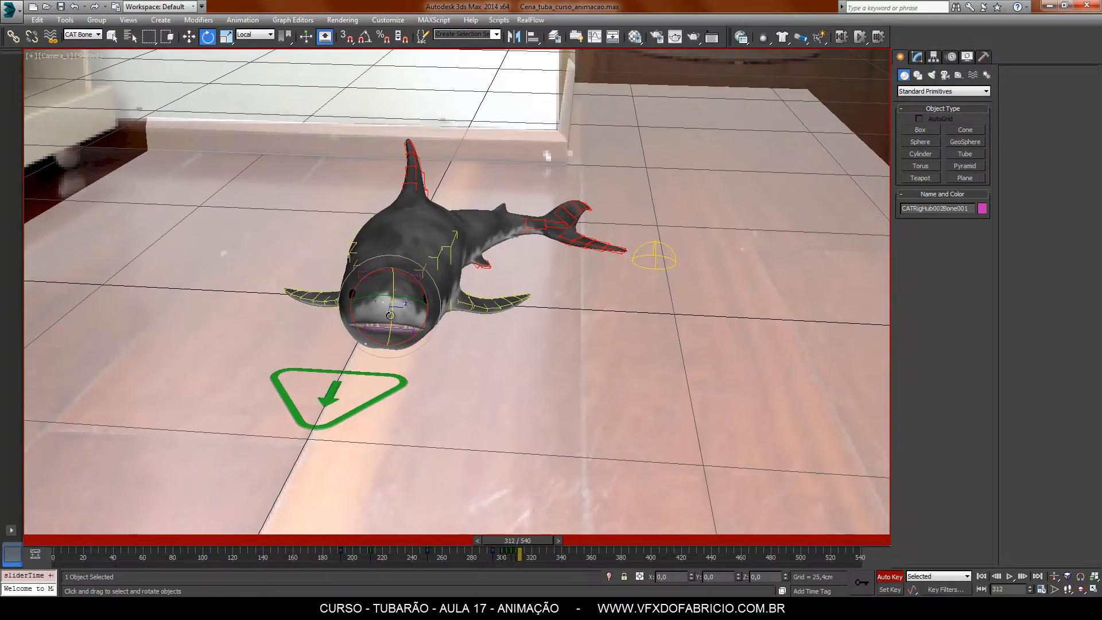
drag(390, 316, 393, 324)
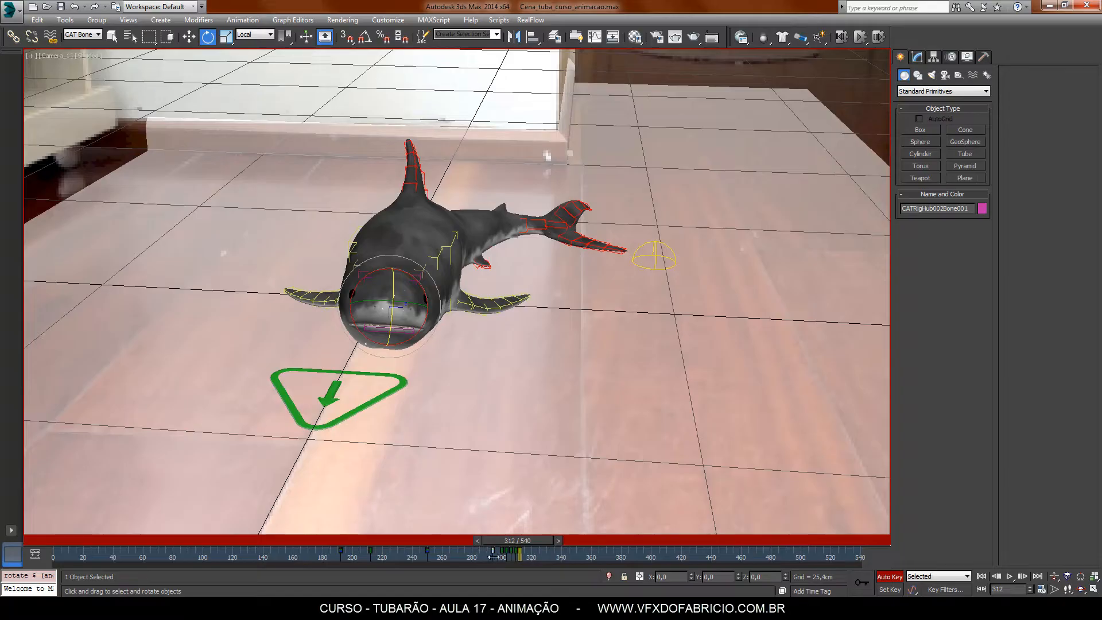
- Copy the upper mouth bone's key from frame 294 to frame 319, and play from frame 235 to check the mouth movement
mouse_move(493, 557)
shift+mouse_down()
mouse_move(529, 562)
mouse_move(536, 541)
mouse_move(482, 542)
shift+mouse_up()
click(1009, 576)
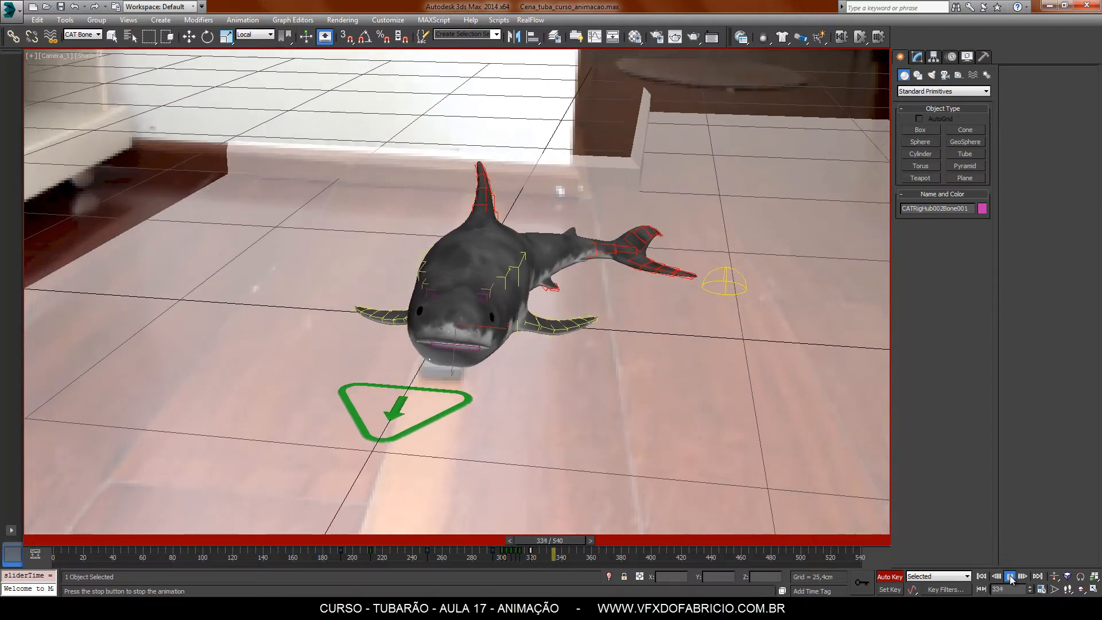
click(1009, 577)
key(e)
drag(574, 540, 407, 541)
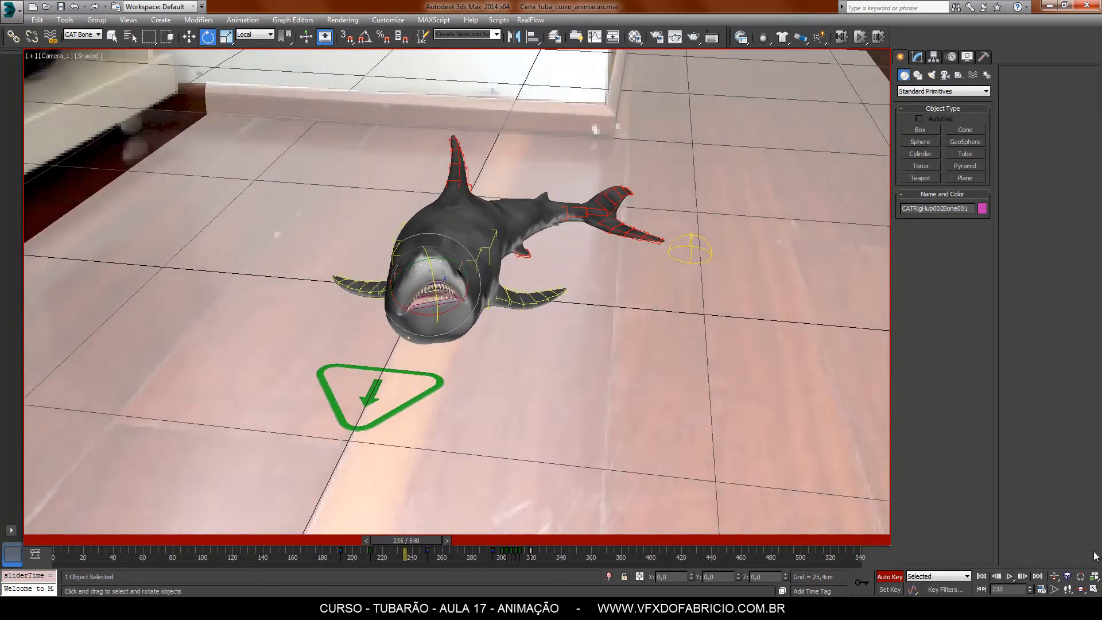
click(1010, 576)
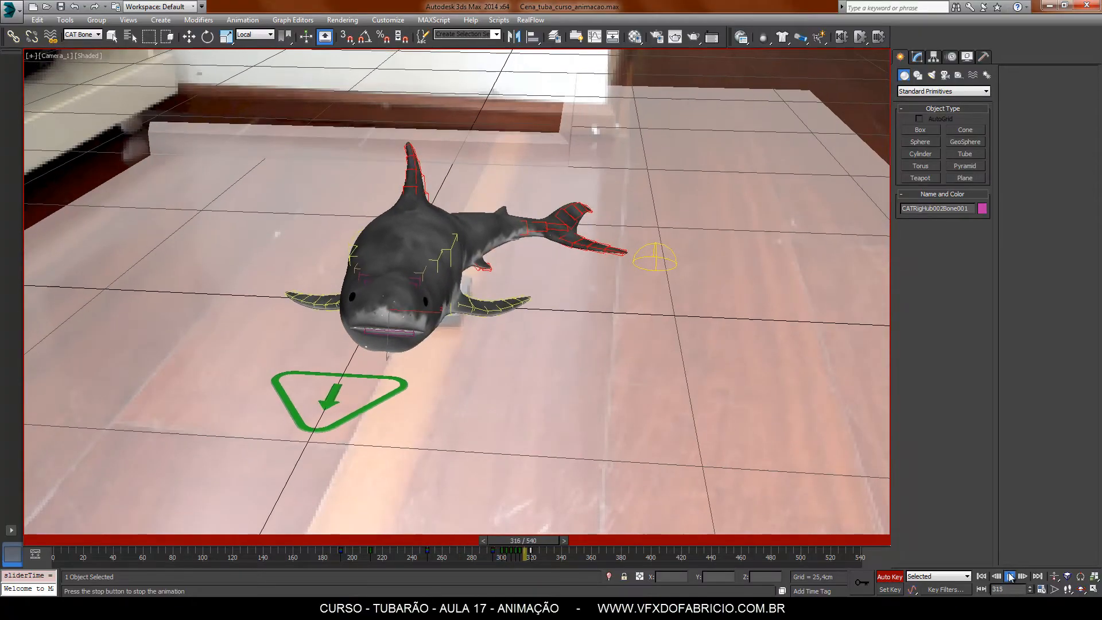
click(1010, 577)
key(e)
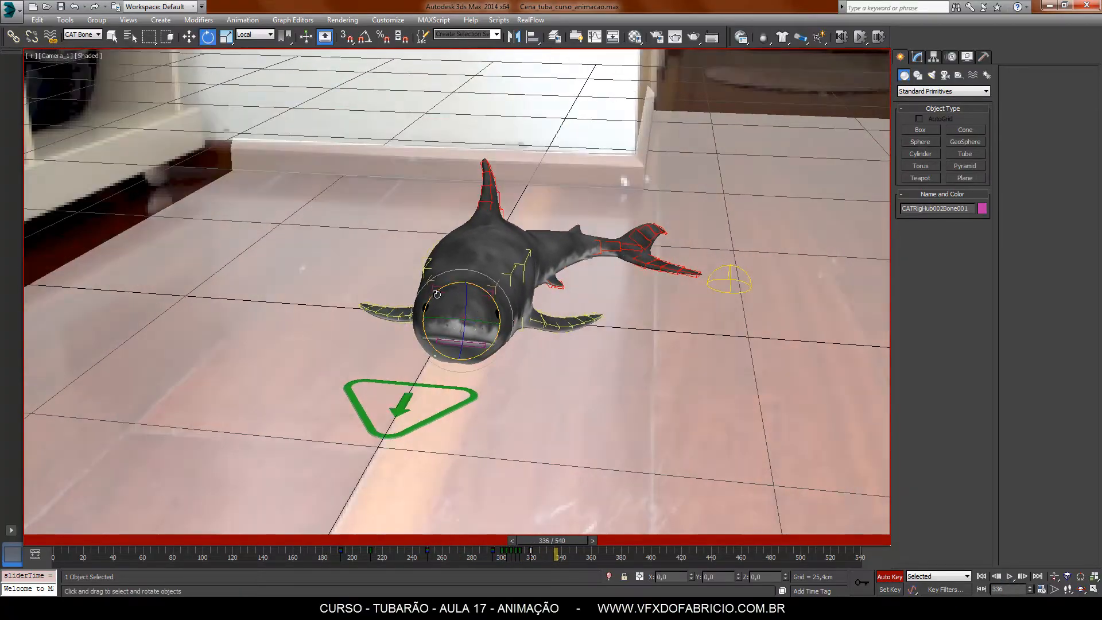
- Select the head bone CATRigHub002, rotate it sideways at frame 337, and play from frame 270 to check the turn
click(440, 292)
mouse_move(577, 541)
mouse_down()
mouse_move(466, 559)
mouse_move(578, 552)
mouse_up()
drag(494, 301, 475, 303)
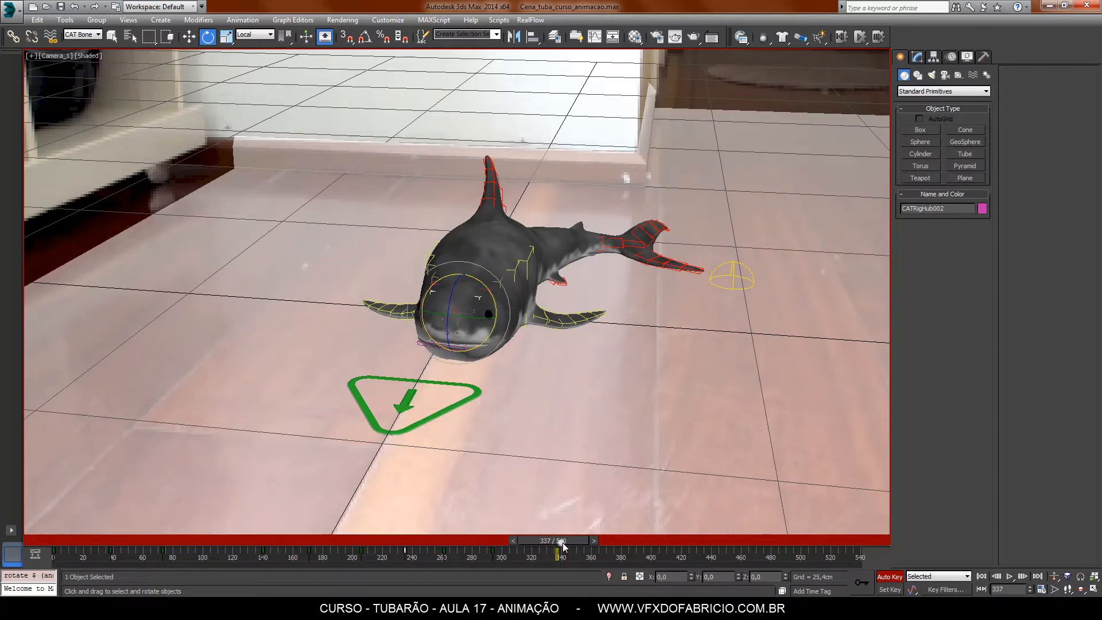
drag(562, 543, 722, 545)
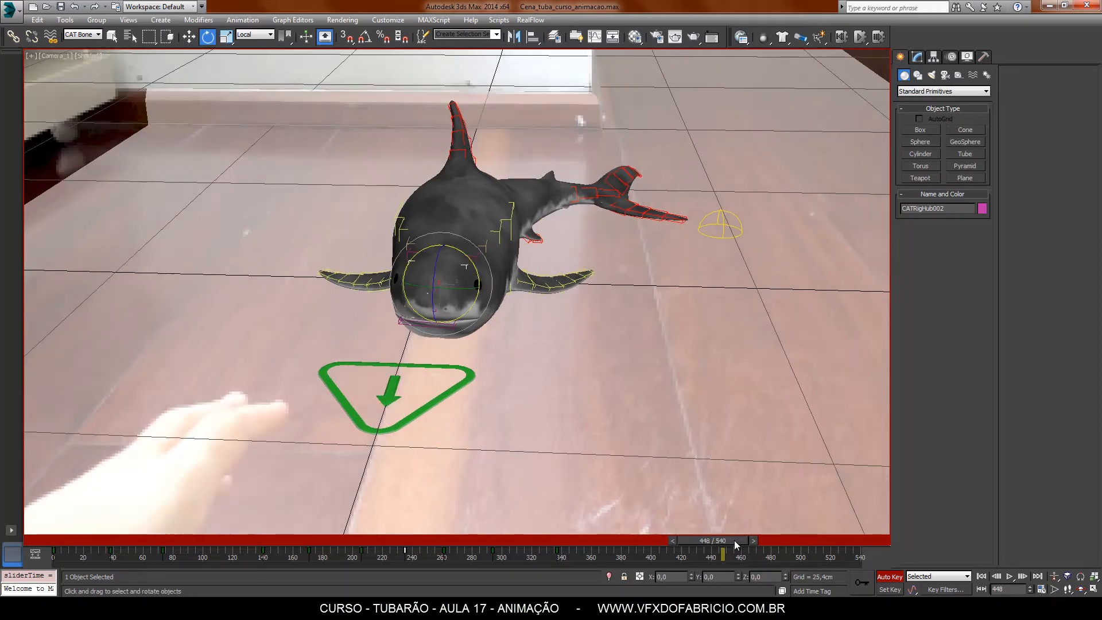
drag(731, 542, 461, 552)
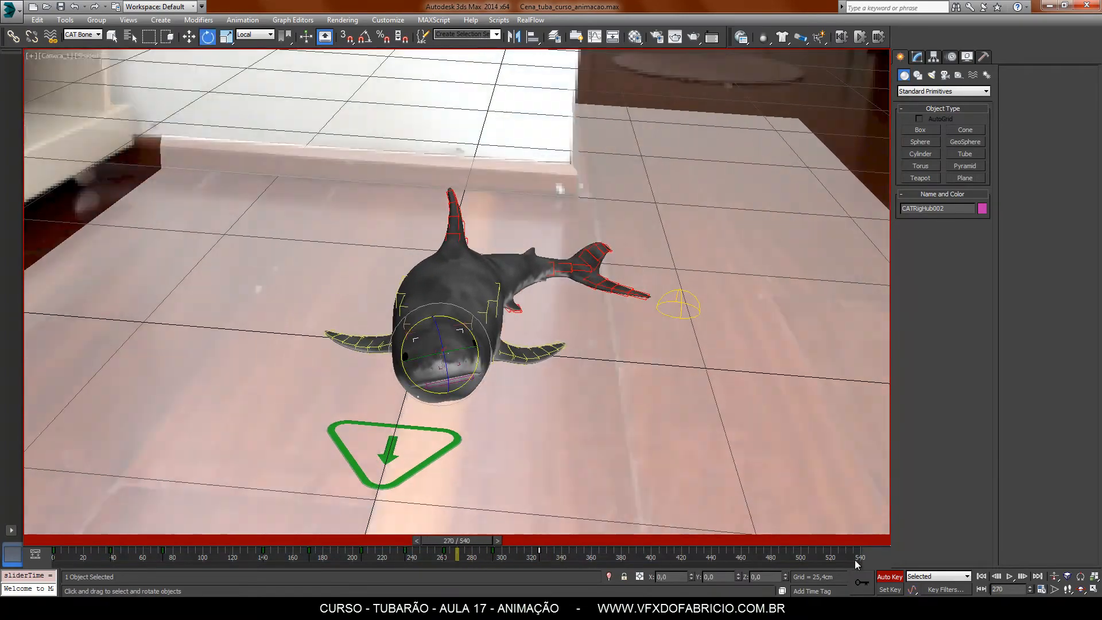
click(1010, 577)
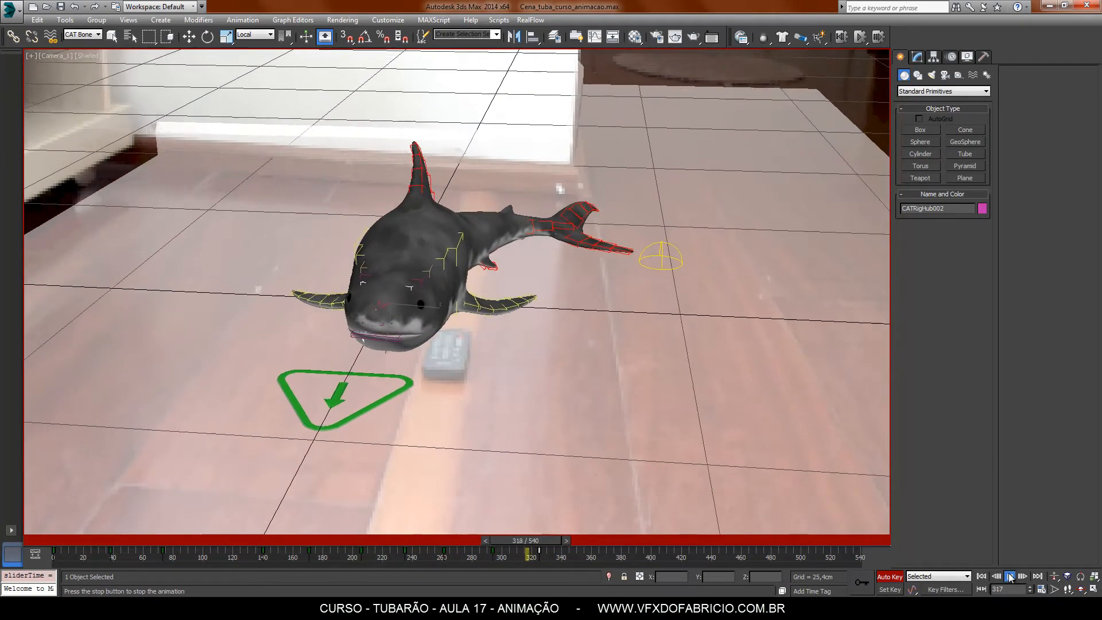
click(1010, 577)
key(e)
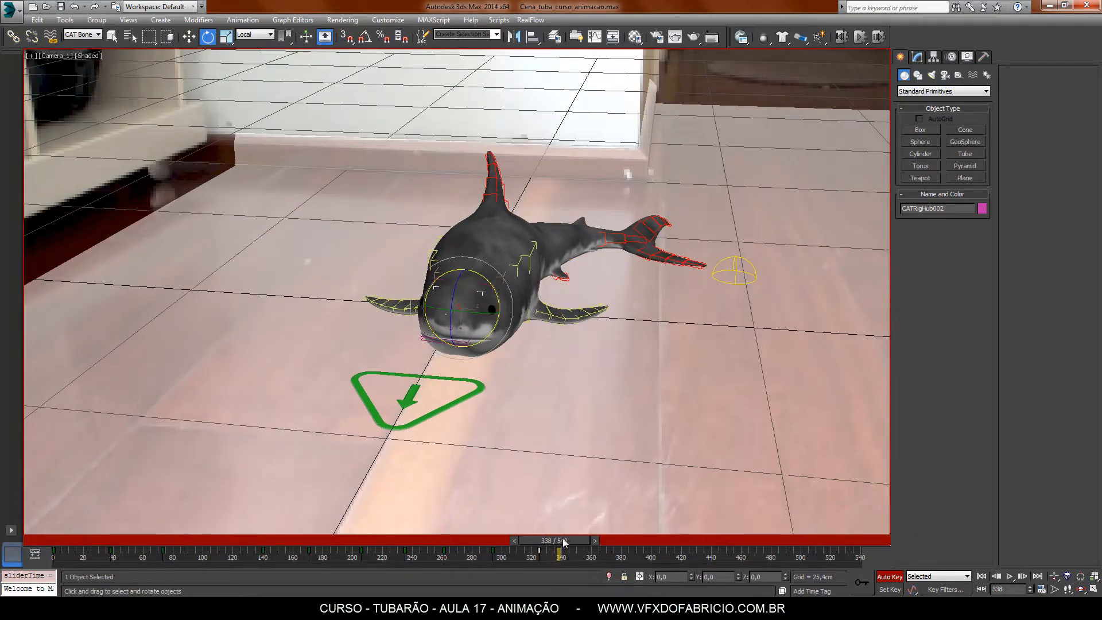
- Key sideways tilts of the head bone at frames 355 and 379, playing from frame 289 to check the motion
drag(564, 542, 579, 539)
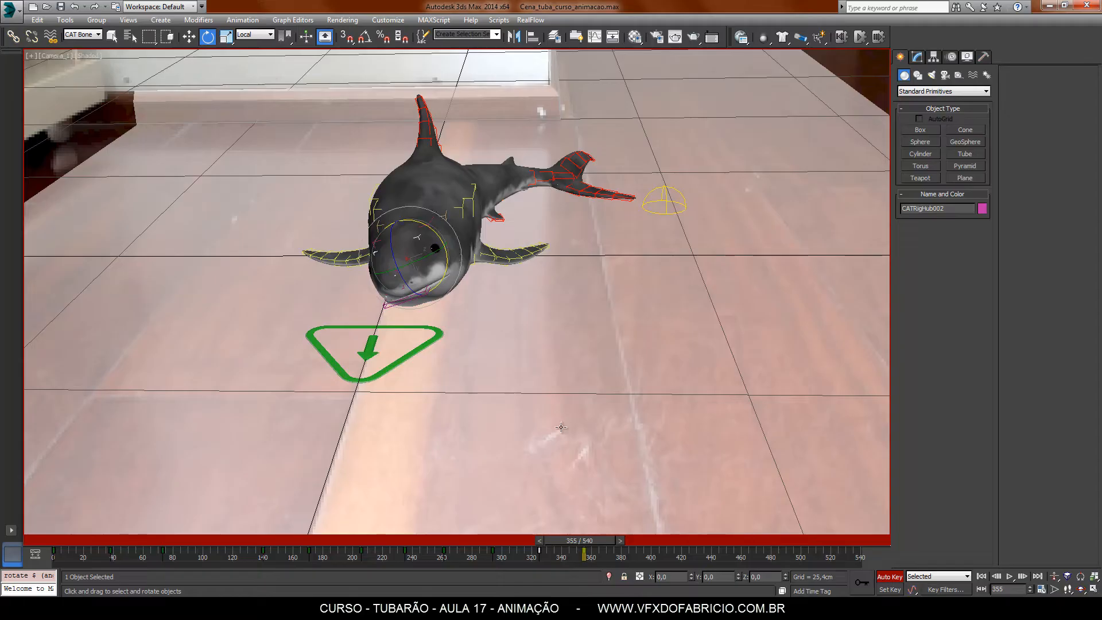
drag(587, 540, 485, 540)
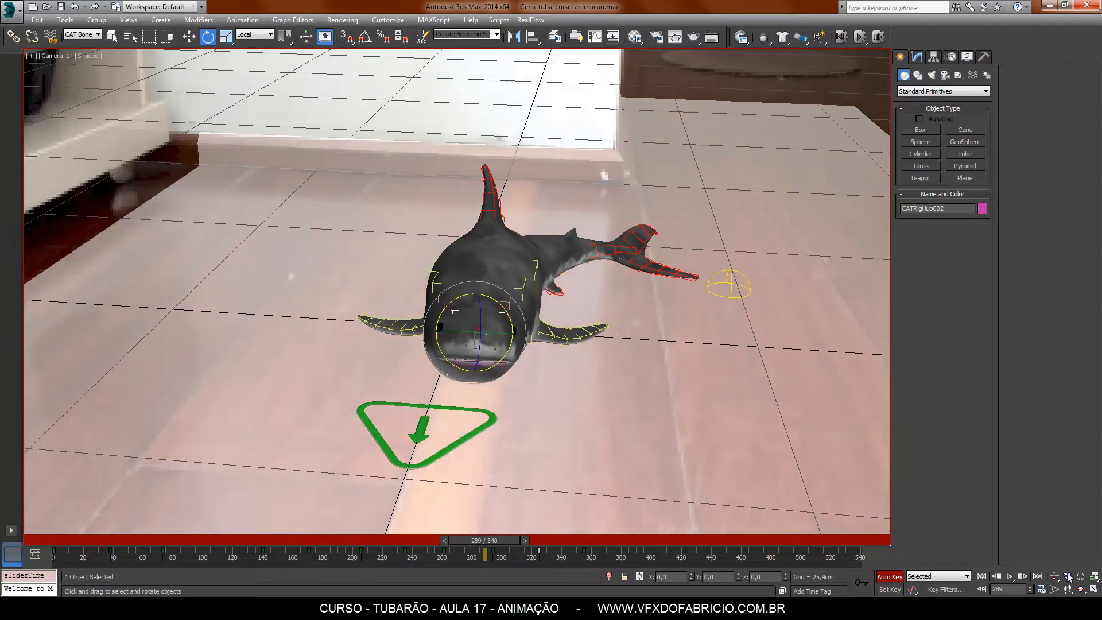
click(1010, 577)
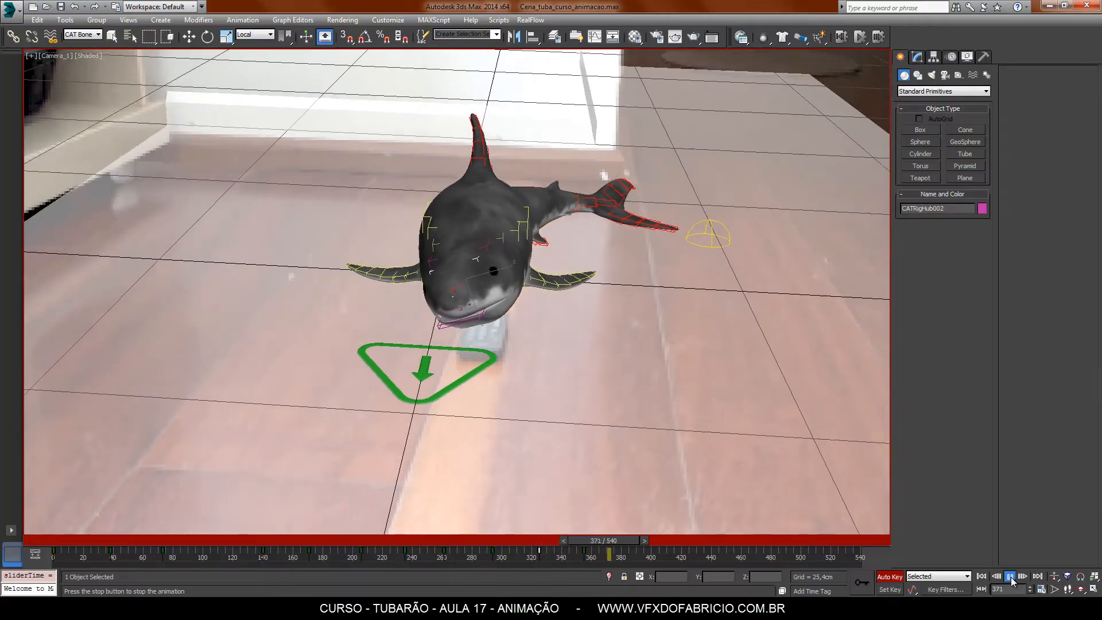
click(1010, 577)
key(e)
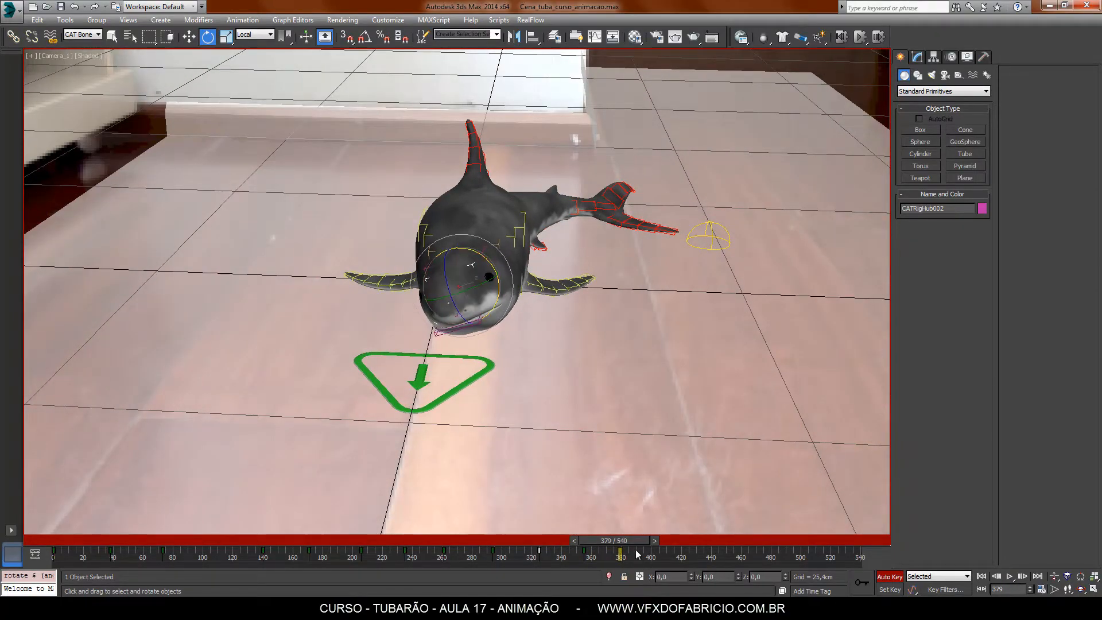
- Rotate the head bone toward the opposite side at frame 405, and go on to frame 434
drag(642, 542, 679, 540)
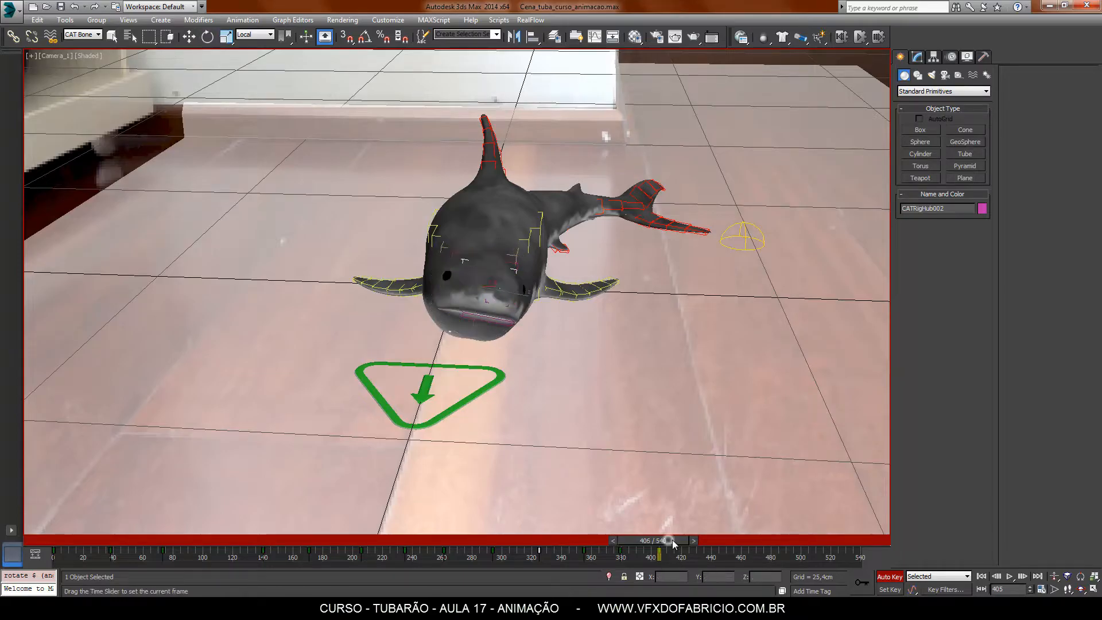
drag(672, 539, 719, 540)
key(e)
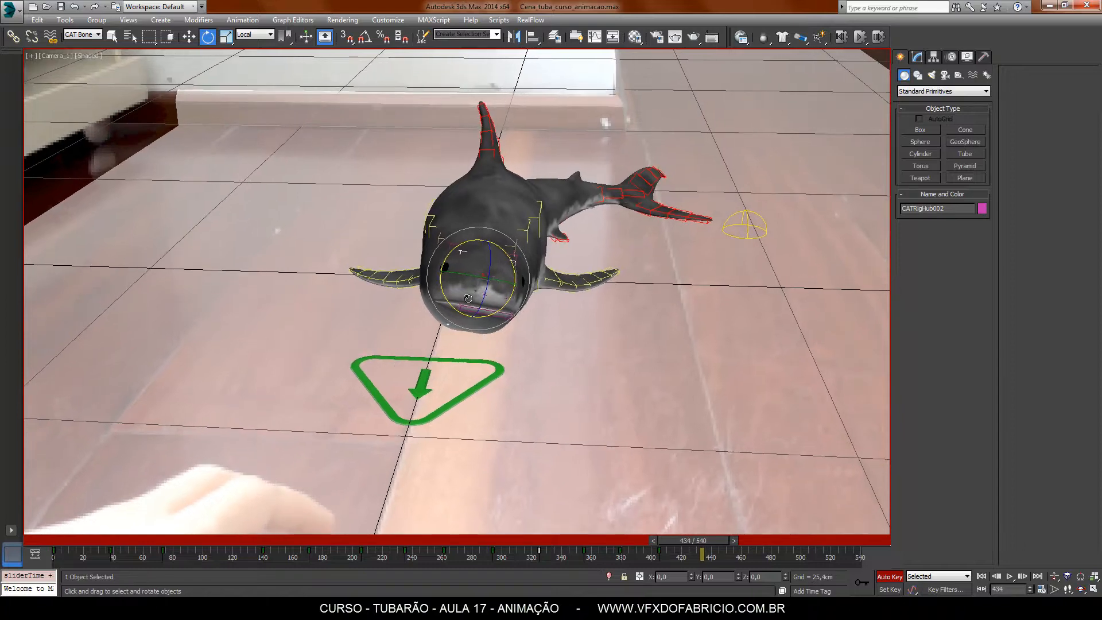
- Key the head bone's turn at frame 434 and a turn to the other side at frame 458, and play the motion back
drag(454, 294, 451, 297)
key(period)
key(period)
key(period)
key(period)
key(period)
key(period)
key(period)
key(period)
key(period)
key(period)
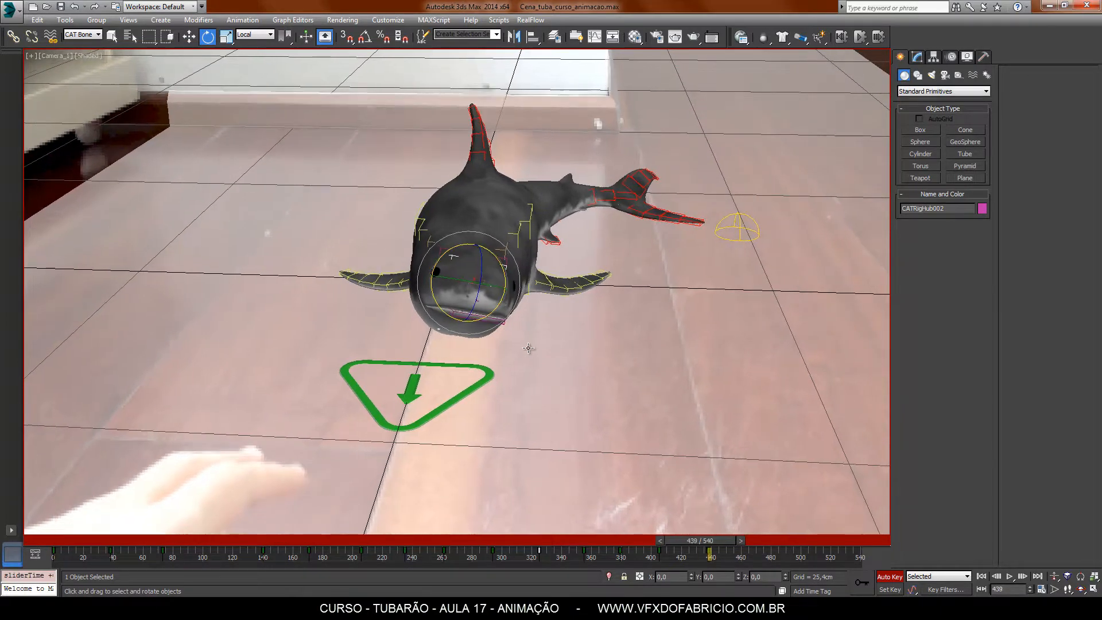
key(period)
key(period)
key(period)
key(period)
key(period)
key(period)
key(period)
key(period)
key(period)
key(period)
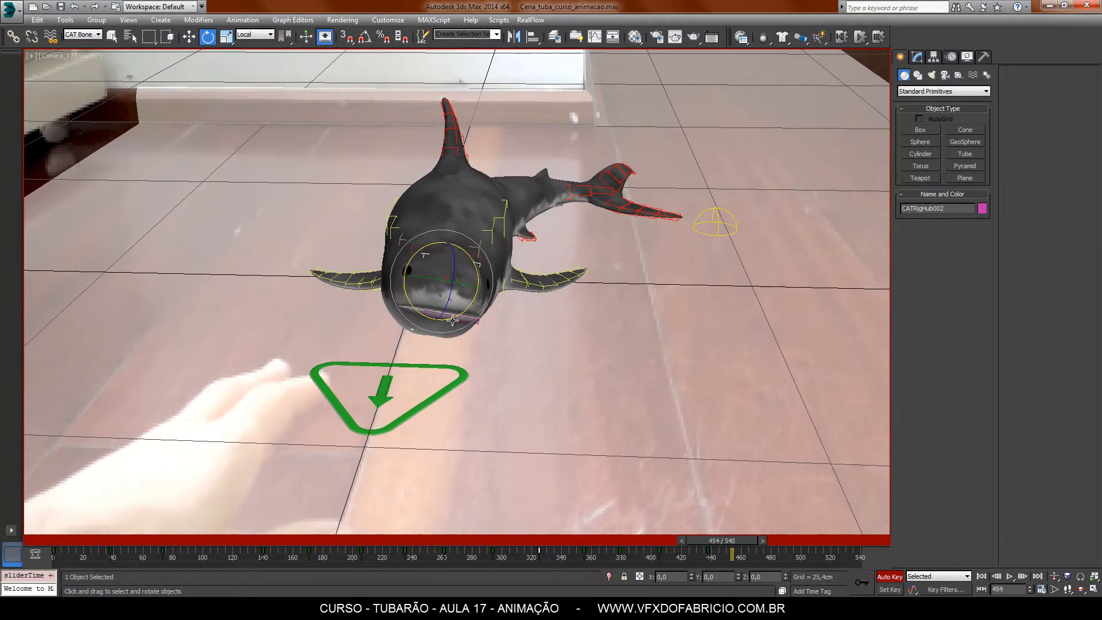
drag(370, 299, 394, 301)
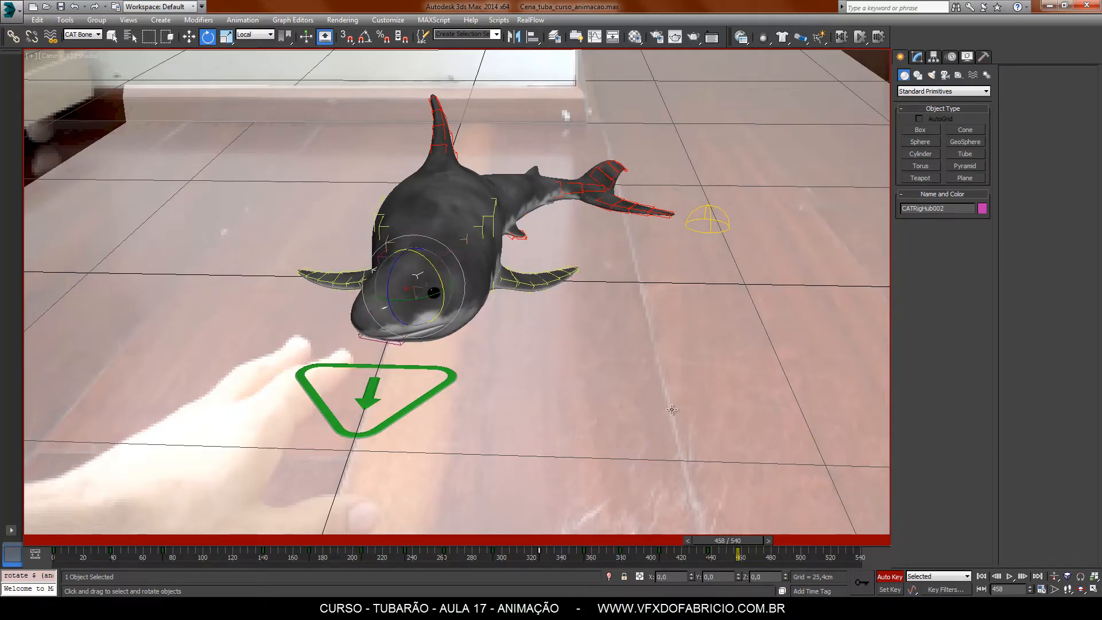
drag(750, 542, 658, 542)
click(1010, 577)
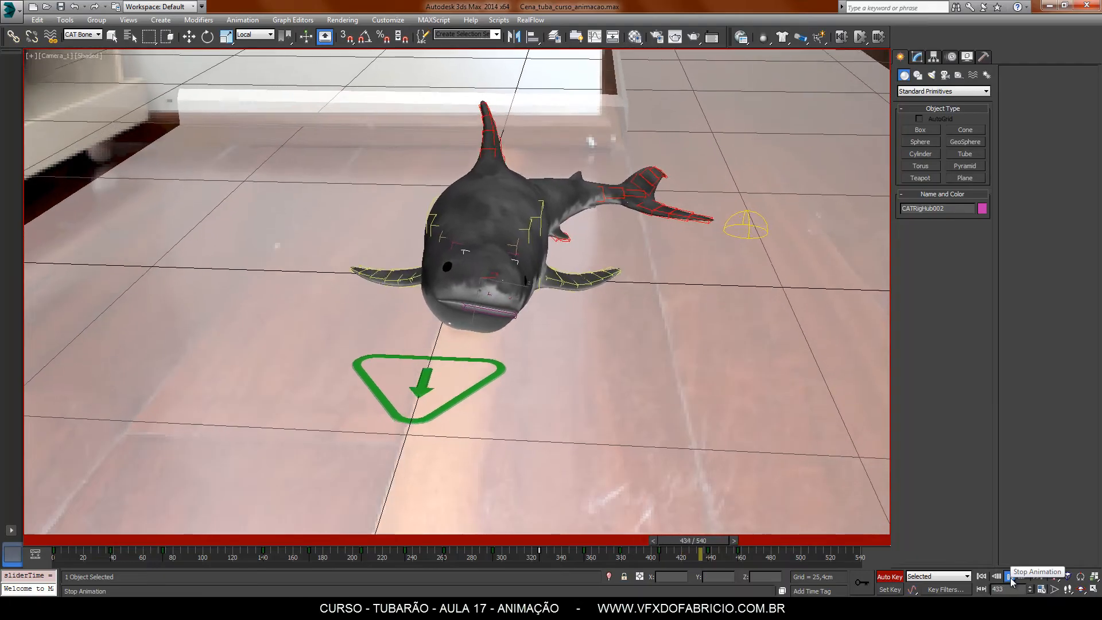
click(1011, 577)
key(e)
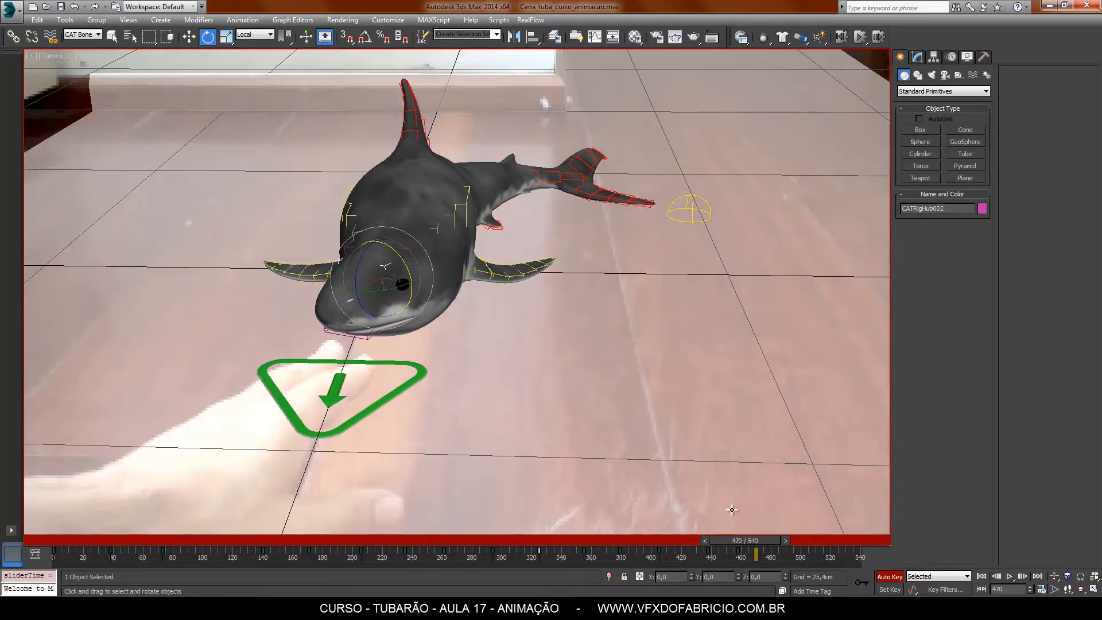
- Try rotating the head bone to face forward at frame 427, and play from frame 343 to check the motion
drag(757, 543, 684, 542)
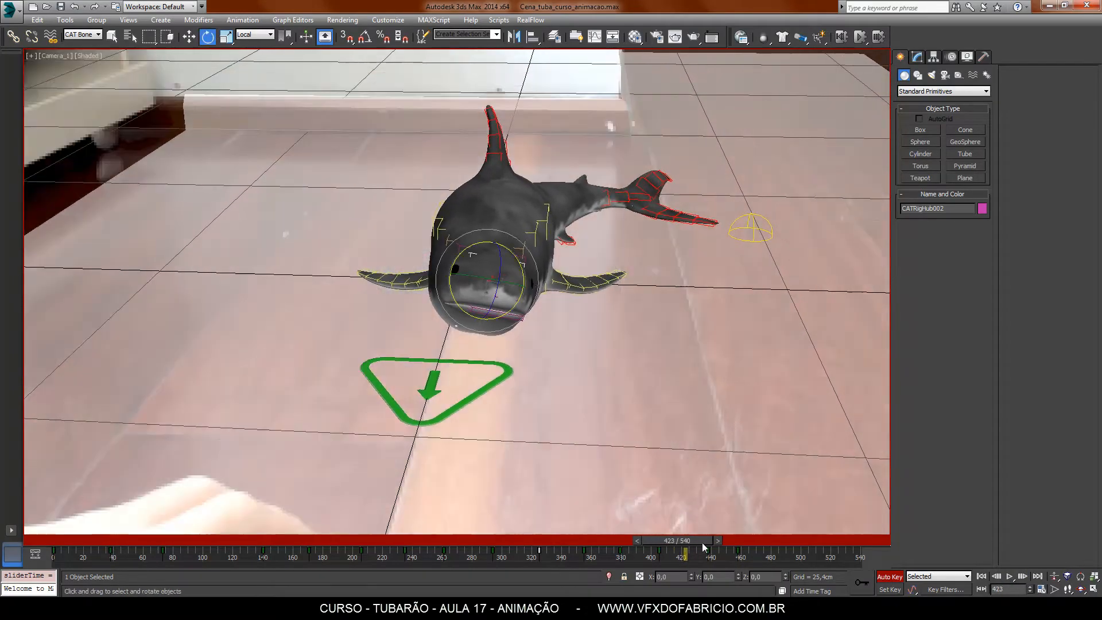
key(period)
key(period)
key(period)
key(period)
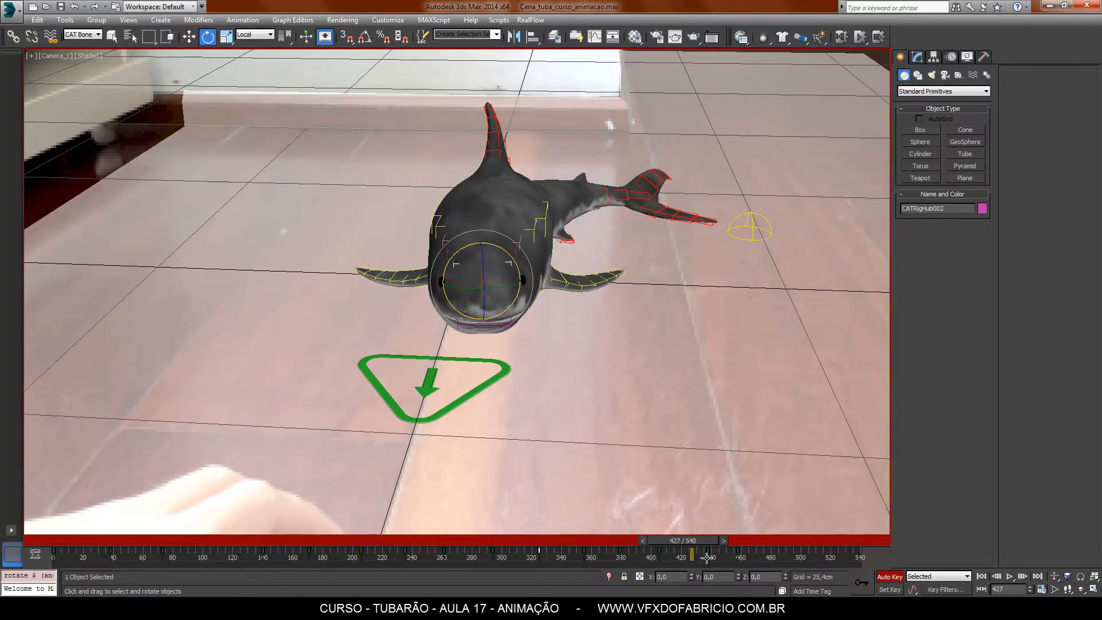
drag(705, 540, 652, 540)
click(1011, 577)
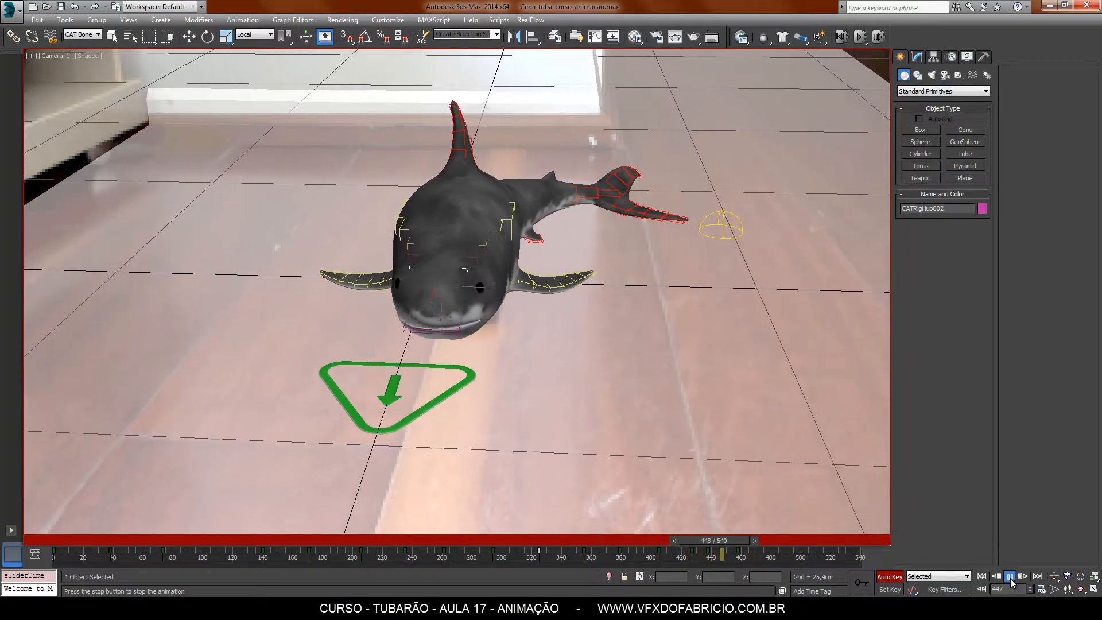
click(1011, 577)
key(e)
drag(737, 544, 572, 555)
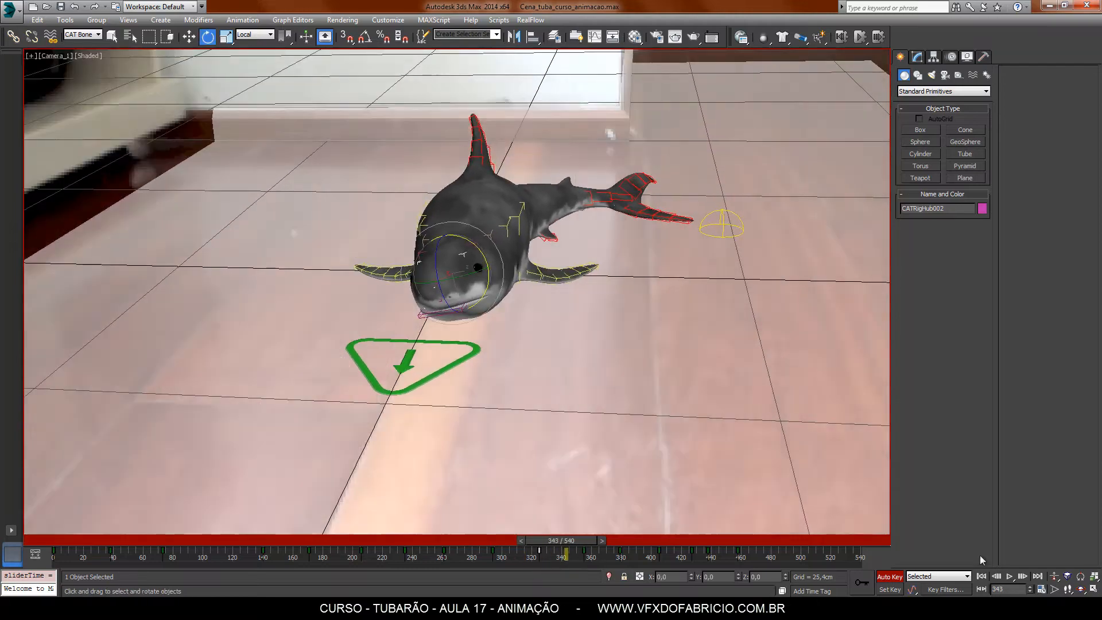
click(1011, 577)
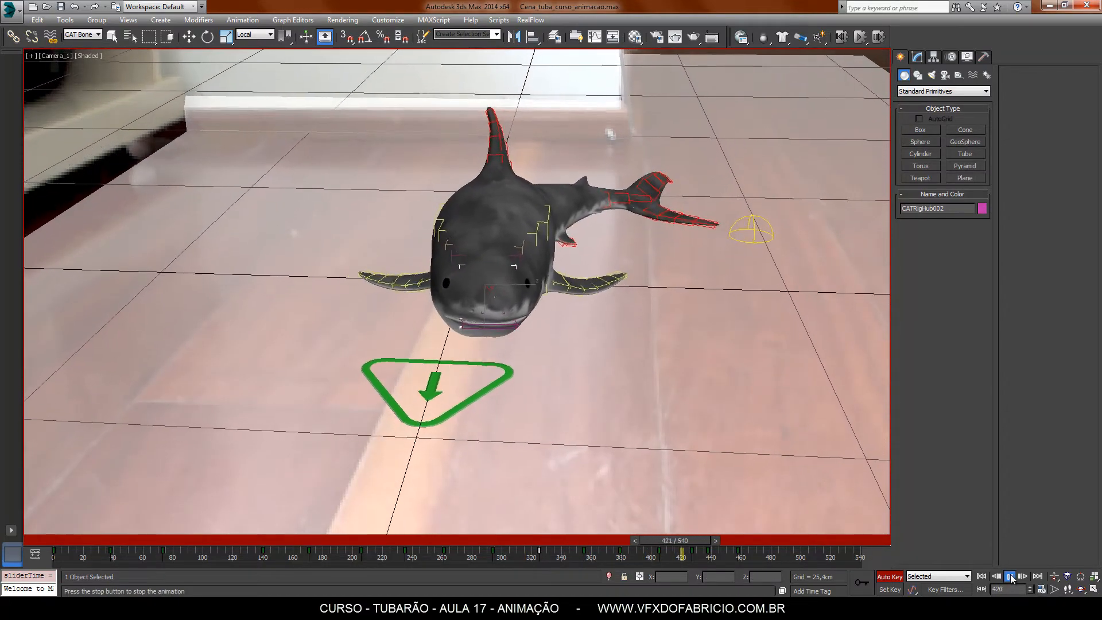
- Place the head bone's sideways-turn key at frame 431, and play the turn to check it
click(700, 554)
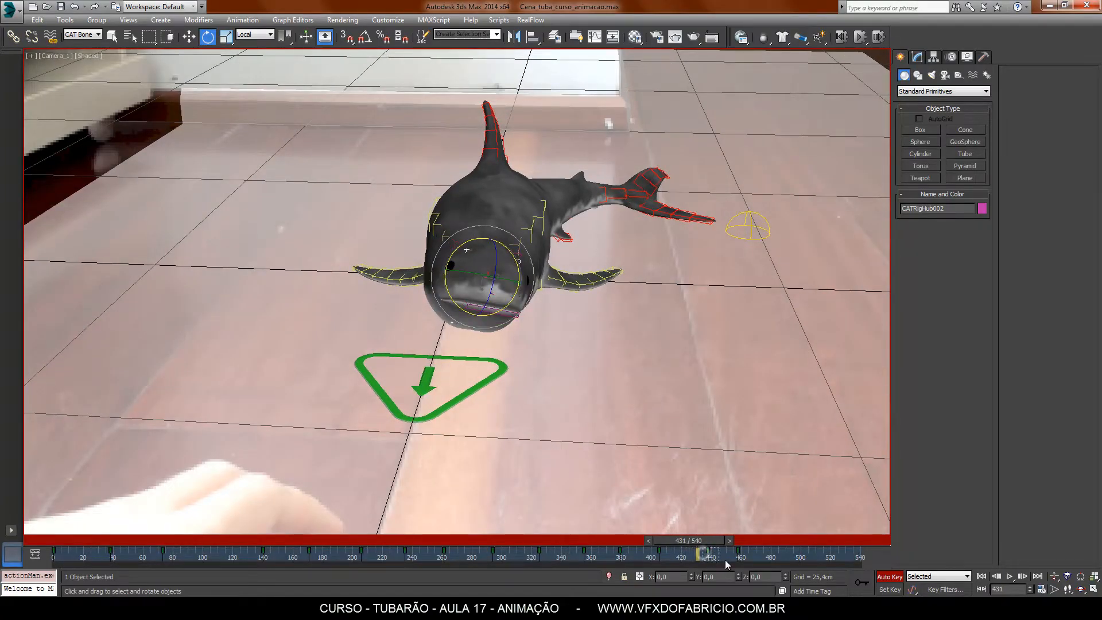
drag(707, 546, 581, 546)
click(1011, 577)
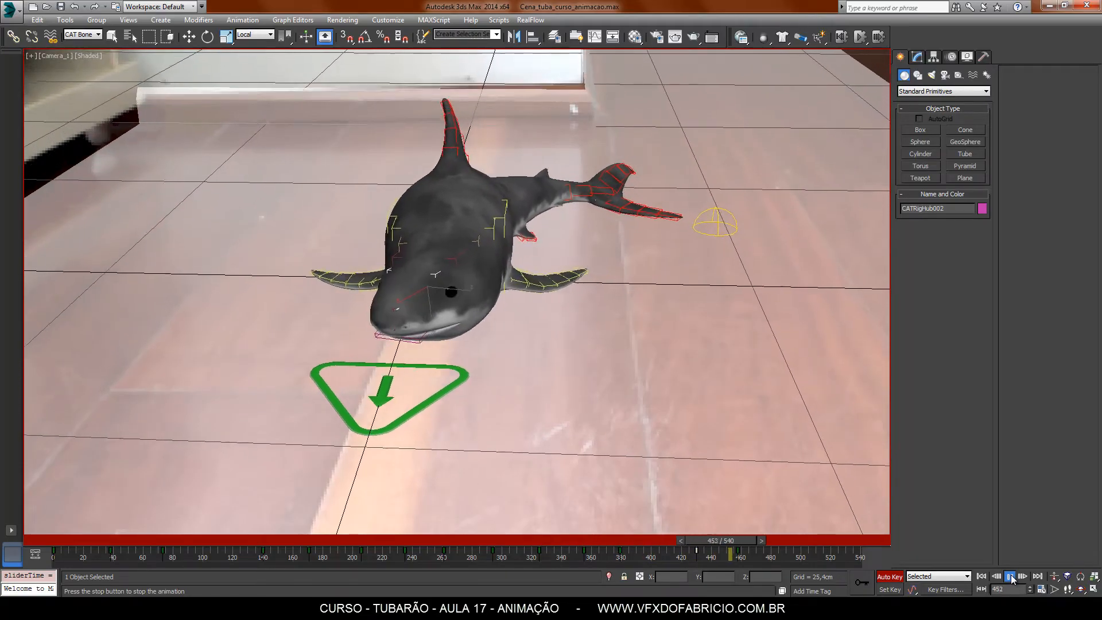
click(1011, 577)
key(e)
- Step through the head motion frame by frame, going back and forth between frames 404 and 416 to examine the turn's timing
drag(763, 543, 642, 557)
key(period)
key(period)
key(period)
key(period)
key(period)
key(period)
key(period)
key(period)
key(period)
key(period)
key(period)
key(period)
key(period)
key(period)
key(period)
key(period)
key(period)
key(period)
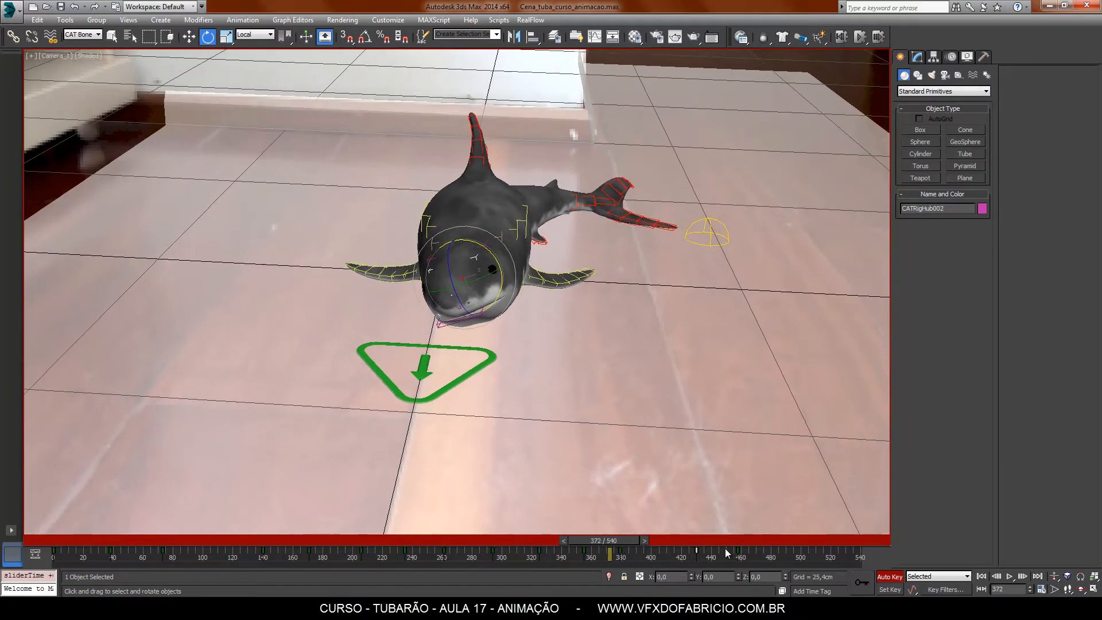
key(period)
key(period)
key(period)
key(period)
key(period)
key(period)
key(period)
key(period)
key(period)
key(period)
key(period)
key(period)
key(period)
key(period)
key(period)
key(period)
key(period)
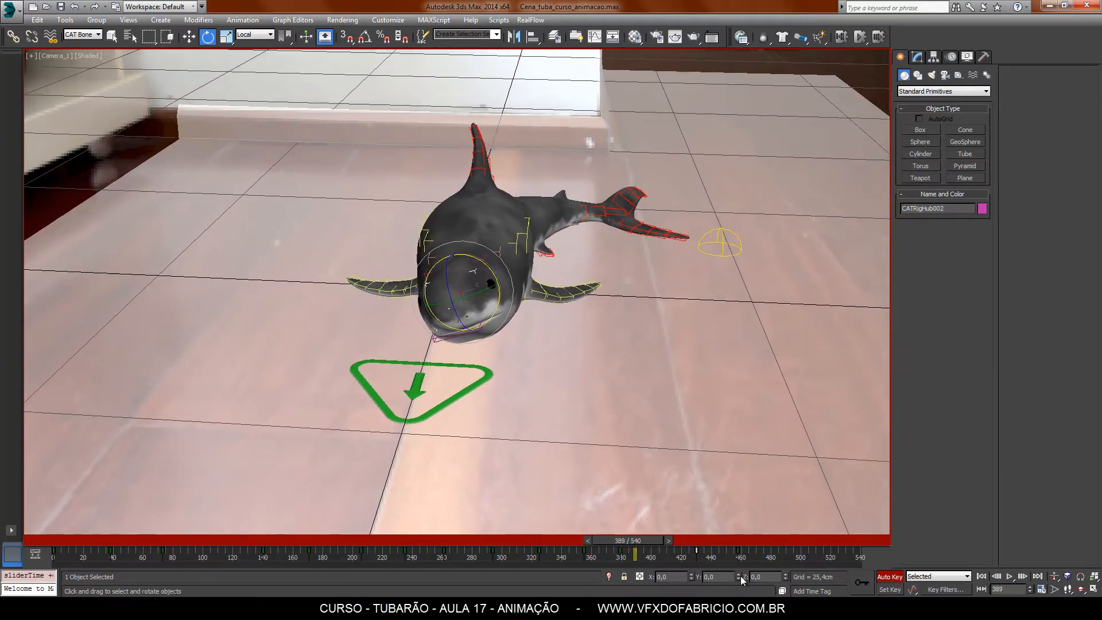
key(period)
key(period)
key(period)
key(period)
key(period)
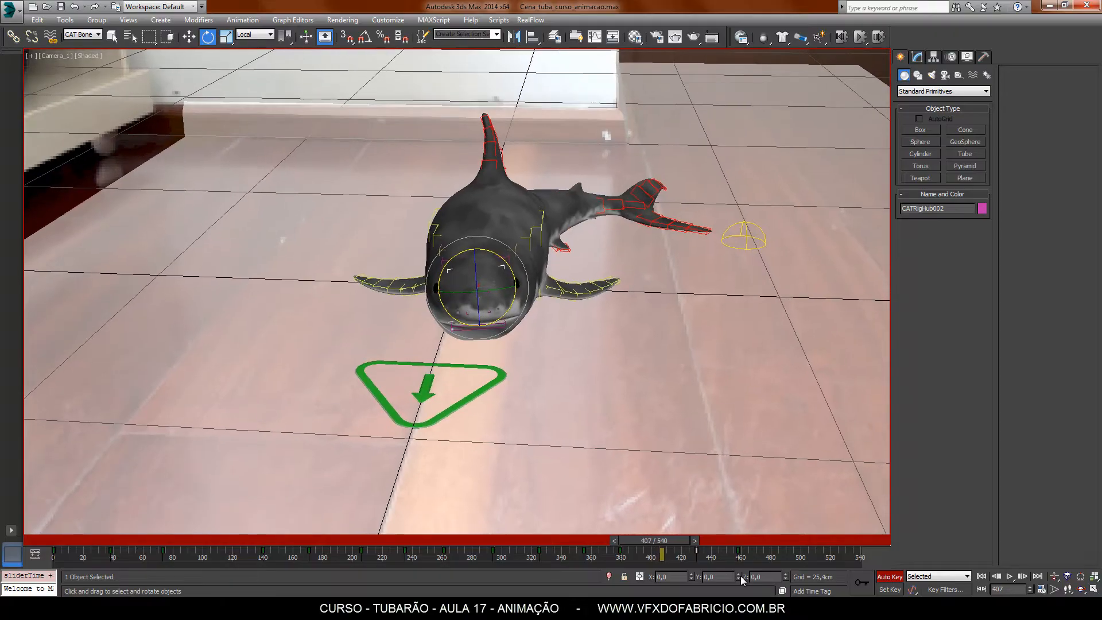
key(comma)
key(comma)
key(comma)
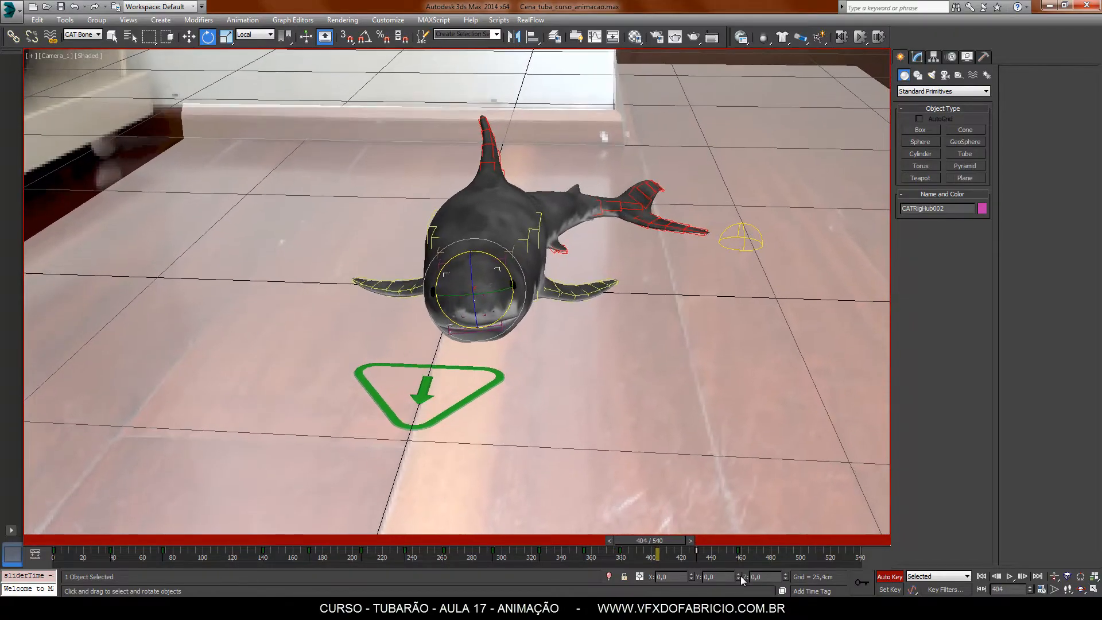
key(period)
key(period)
key(period)
key(period)
key(period)
key(period)
key(period)
key(period)
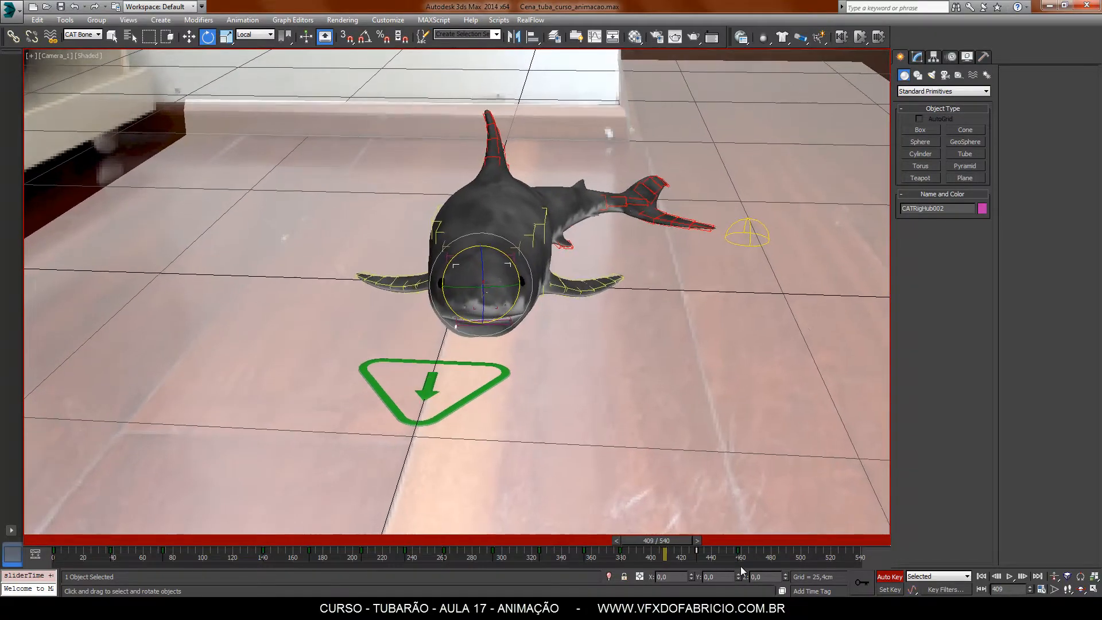
key(period)
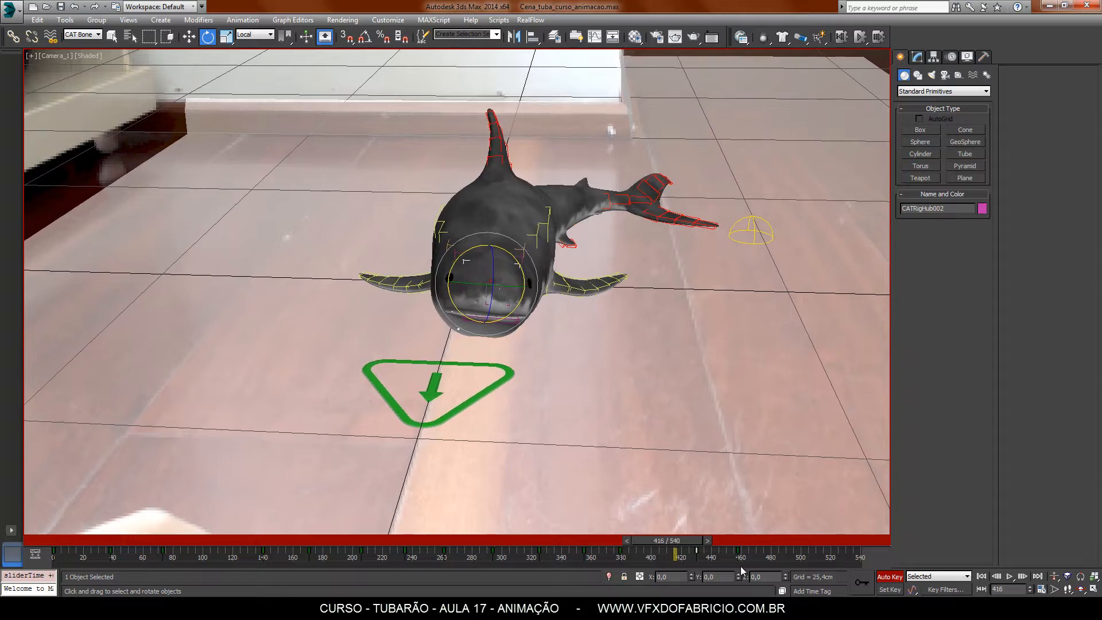
key(comma)
key(comma)
key(comma)
key(comma)
key(comma)
key(comma)
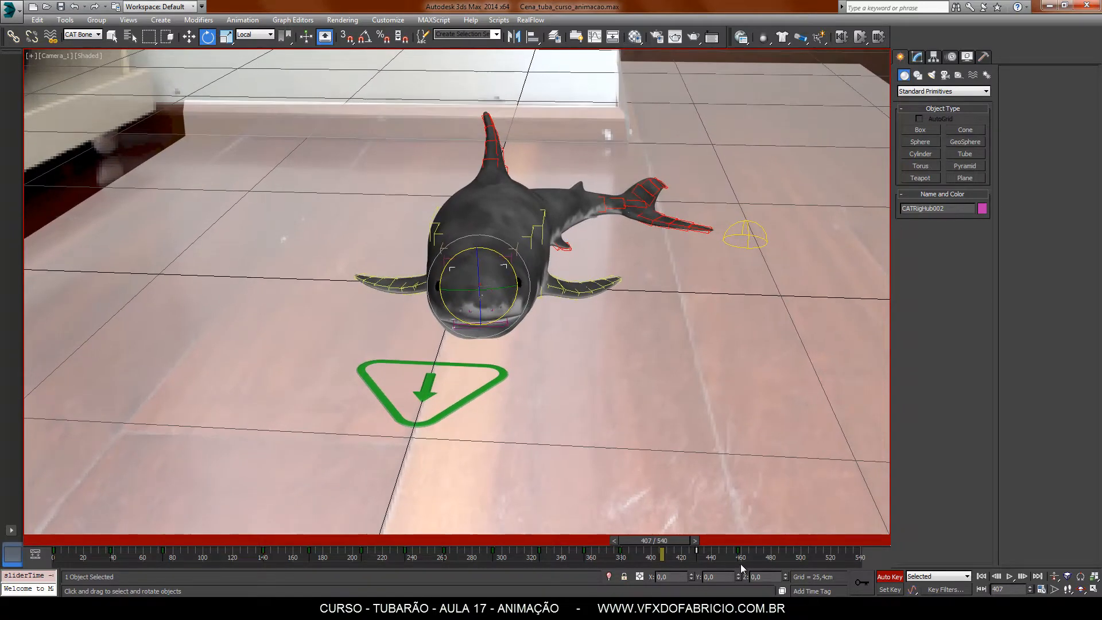
key(period)
key(period)
key(period)
key(period)
key(period)
key(period)
key(period)
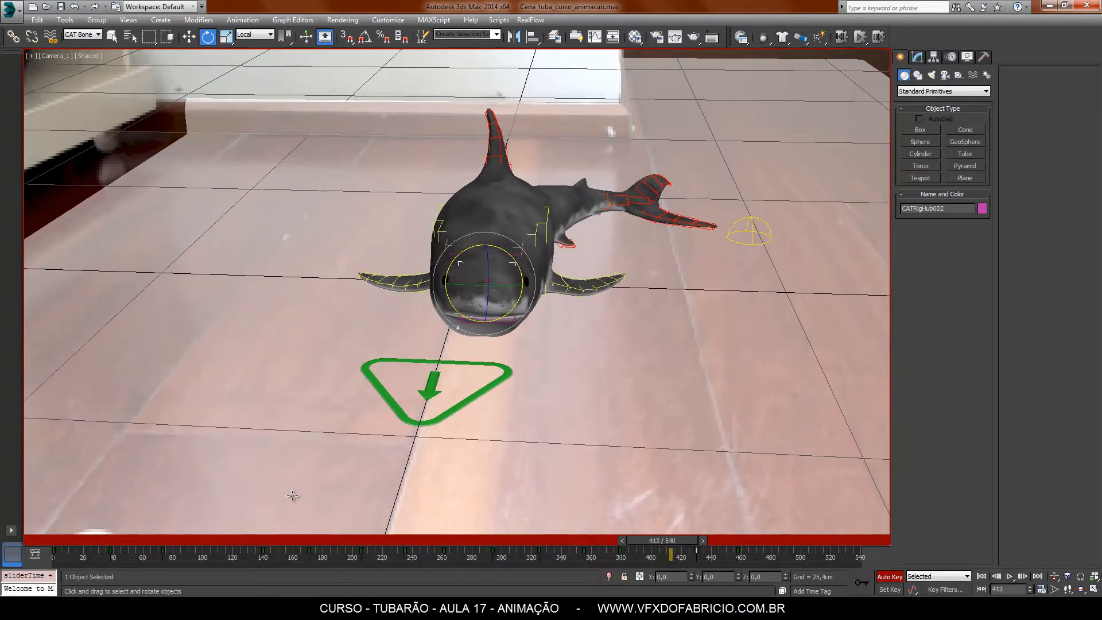
- Move the head bone's key at frame 458 to frame 446, and play from frame 347 to check the faster turn
key(period)
key(period)
key(period)
key(period)
key(period)
key(period)
key(period)
key(period)
key(period)
key(period)
key(period)
key(period)
key(period)
key(period)
key(period)
key(period)
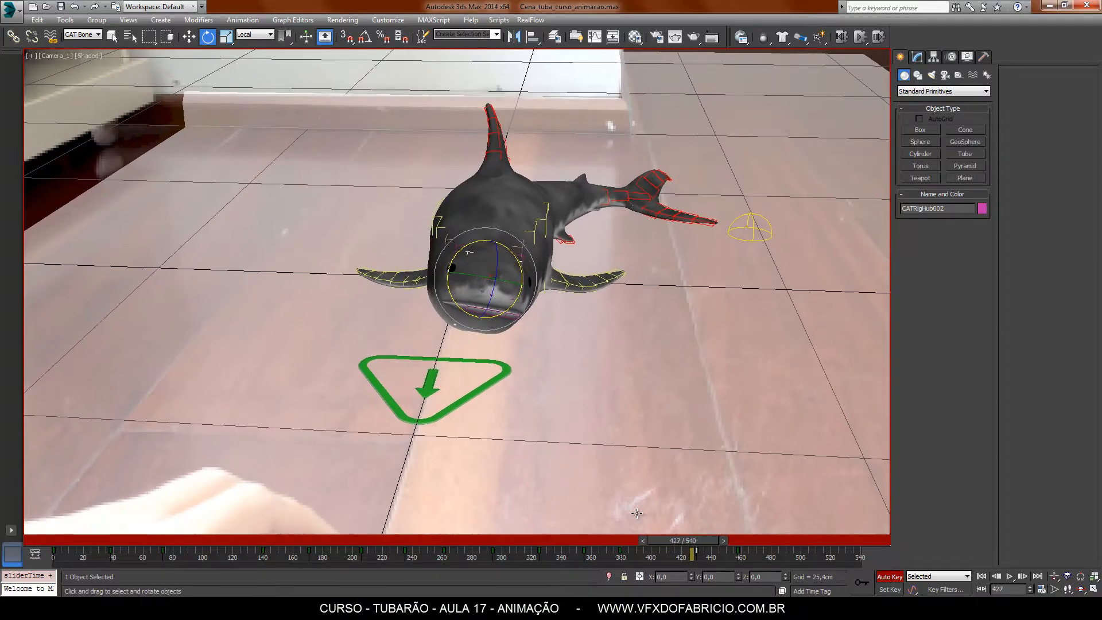
key(period)
key(period)
key(period)
key(period)
key(period)
key(period)
key(period)
key(period)
key(period)
key(period)
drag(737, 555, 734, 556)
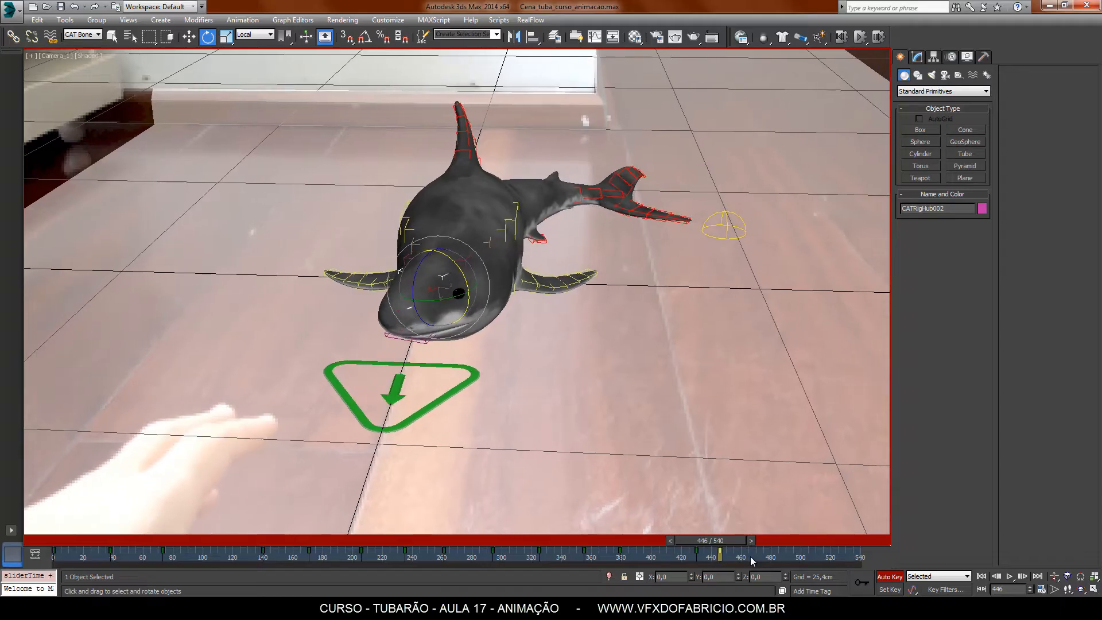
drag(738, 539, 569, 549)
key(e)
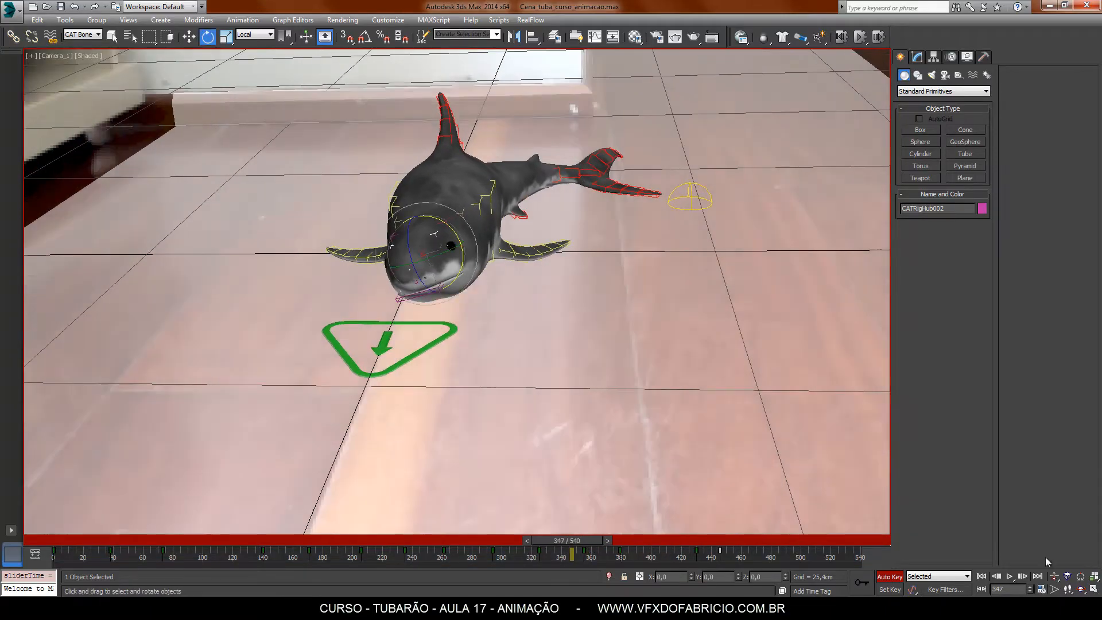
click(1010, 577)
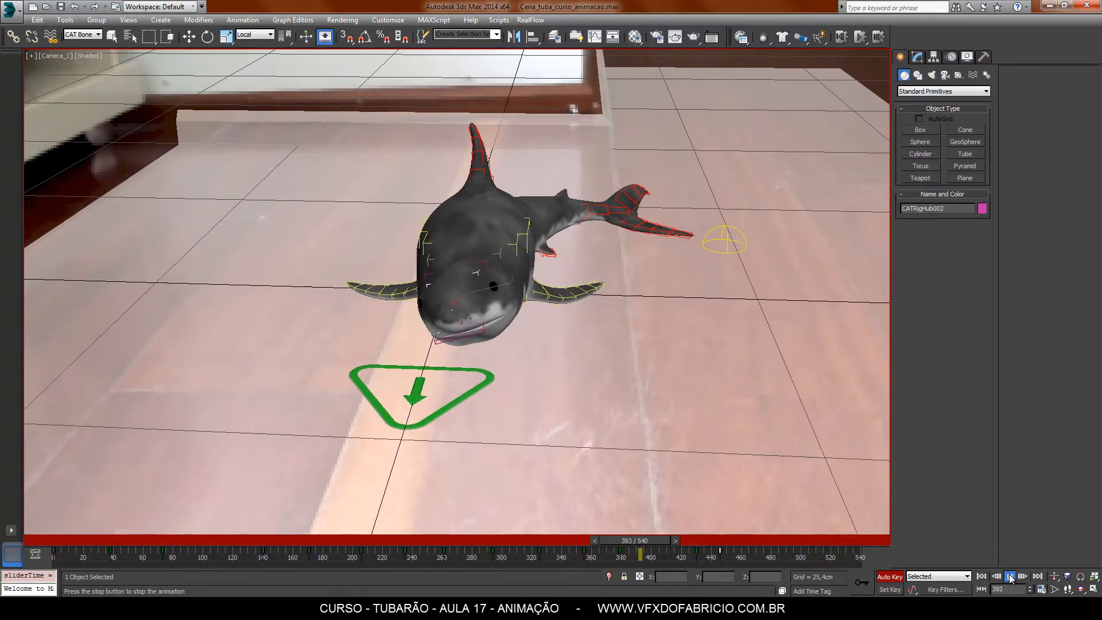
- Rotate the head bone to face forward at frame 397, and play on to frame 450 to check the turn
click(1010, 577)
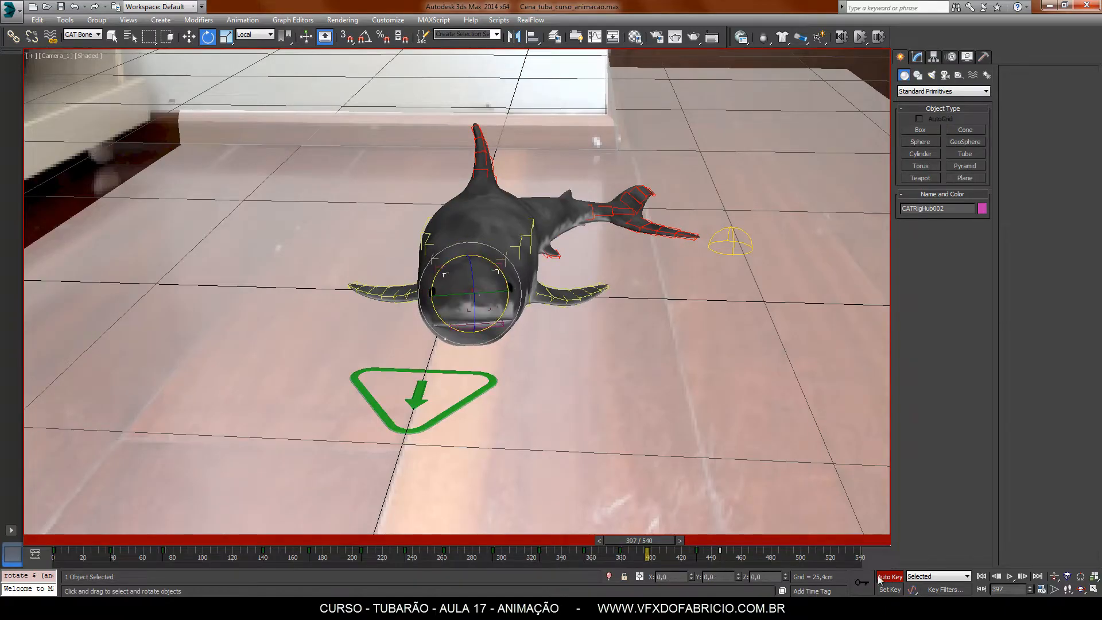
click(1009, 576)
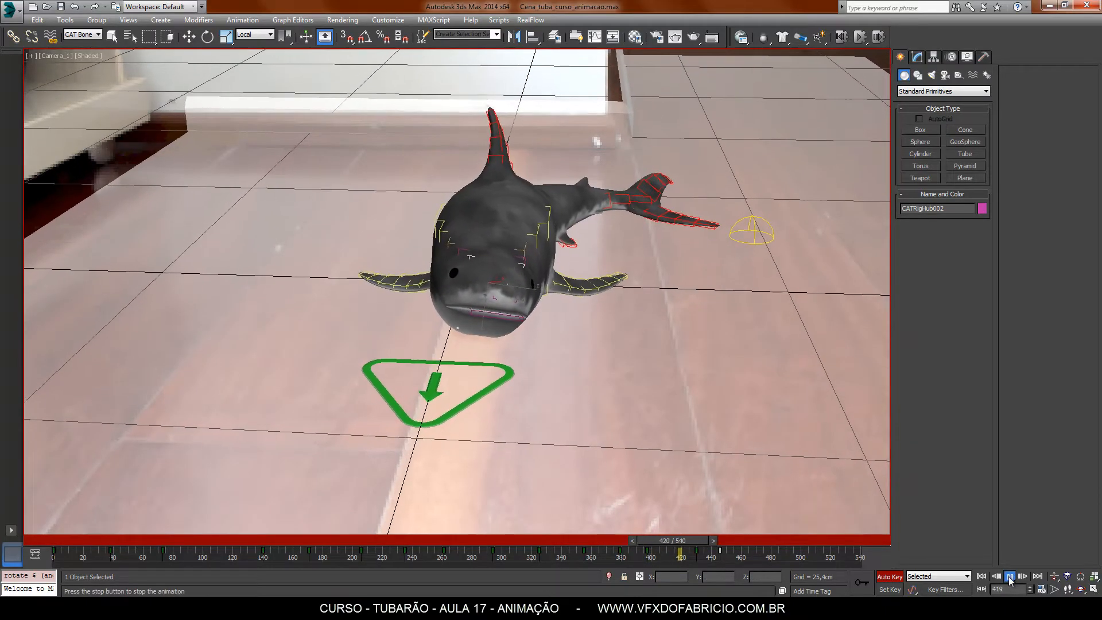
click(1009, 577)
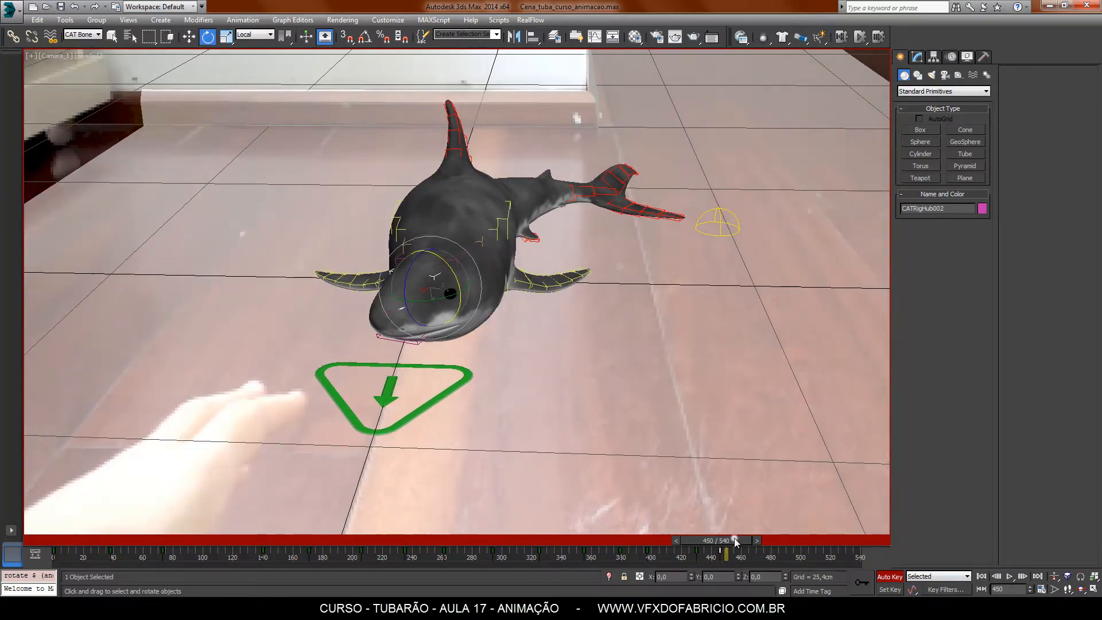
- Go back to frame 347 and advance frame by frame to frame 402 to examine the shark's head turn
drag(735, 538, 578, 558)
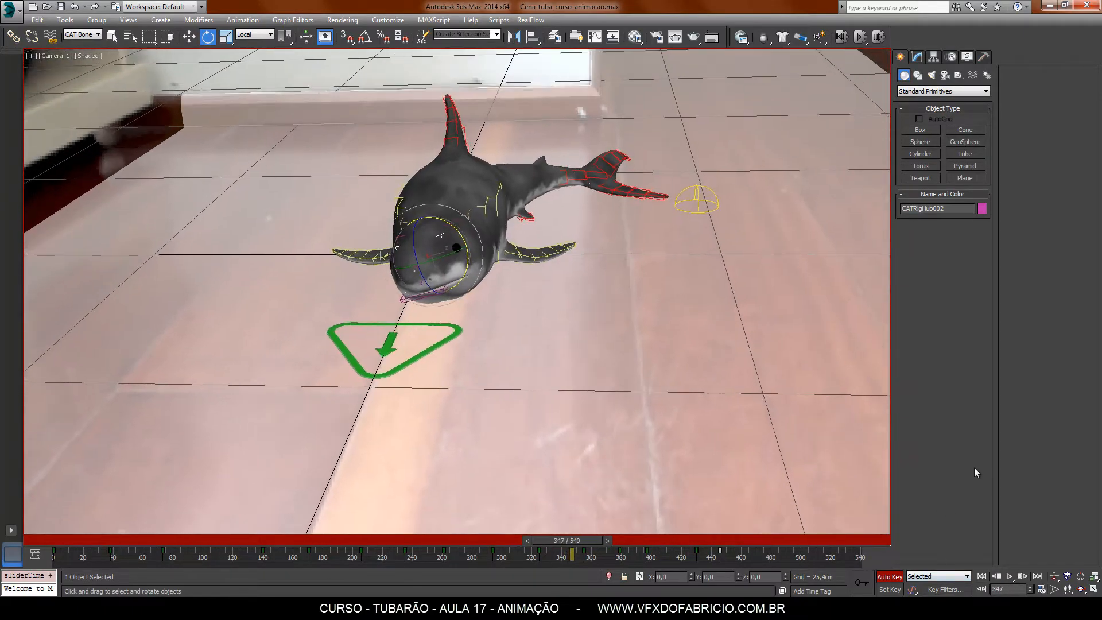
key(period)
key(period)
key(period)
key(period)
key(period)
key(period)
key(period)
key(period)
key(period)
key(period)
key(period)
key(period)
key(period)
key(period)
key(period)
key(period)
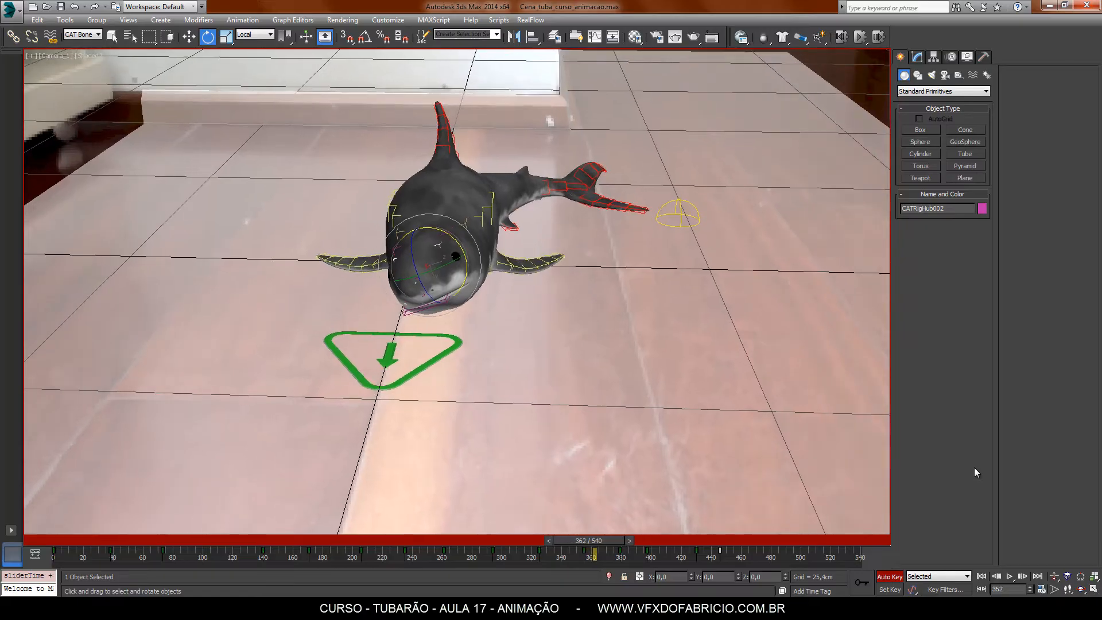
key(period)
key(period)
key(period)
key(period)
key(period)
key(period)
key(period)
key(period)
key(period)
key(period)
key(period)
key(period)
key(period)
key(period)
key(period)
key(period)
key(period)
key(period)
key(period)
key(period)
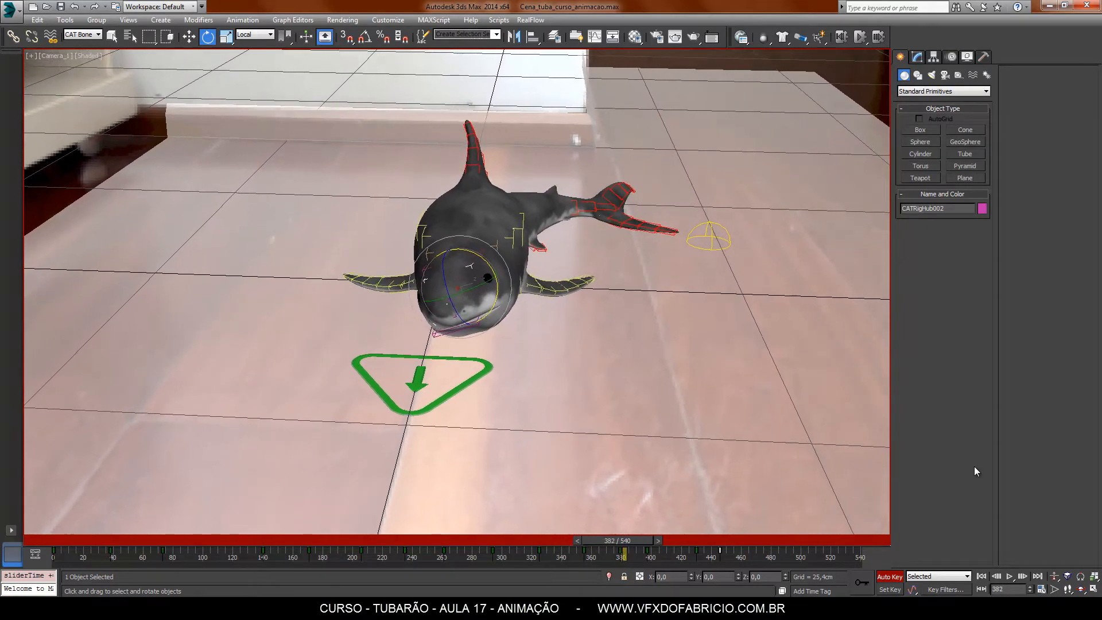
key(period)
key(period)
key(period)
key(period)
key(period)
key(period)
key(period)
key(period)
key(period)
key(period)
key(period)
key(period)
key(period)
key(period)
key(period)
key(period)
key(period)
key(period)
key(period)
key(period)
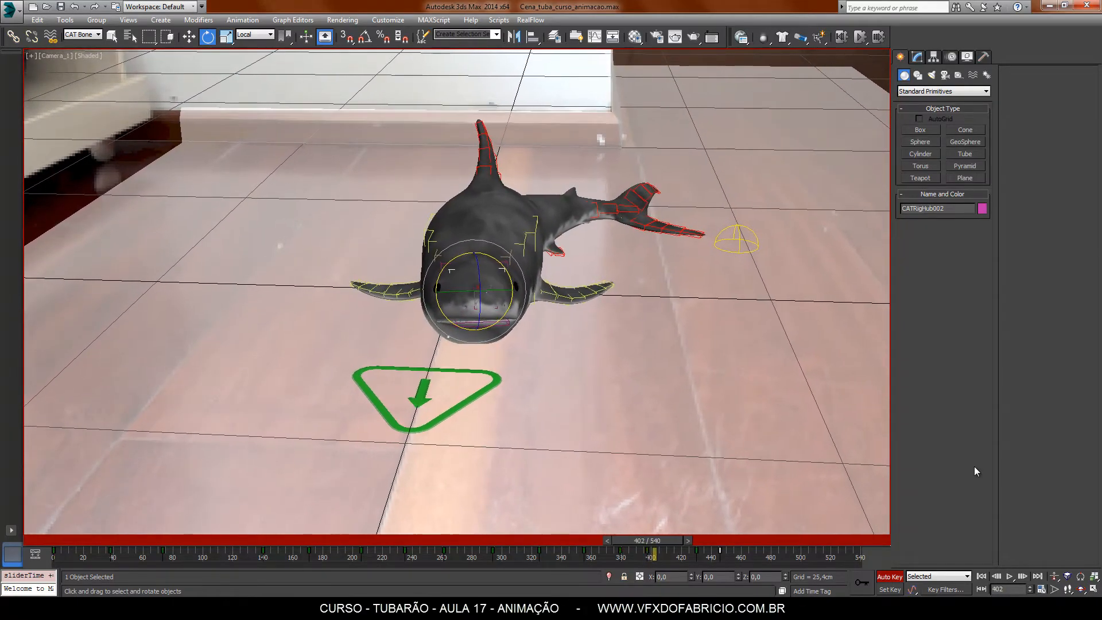
- Advance the animation from frame 402 to frame 461 and tilt the shark's head sideways there
key(period)
key(period)
key(period)
key(period)
key(period)
key(period)
key(period)
key(period)
key(period)
key(period)
key(period)
key(period)
key(period)
key(period)
key(period)
key(period)
key(period)
key(period)
key(period)
key(period)
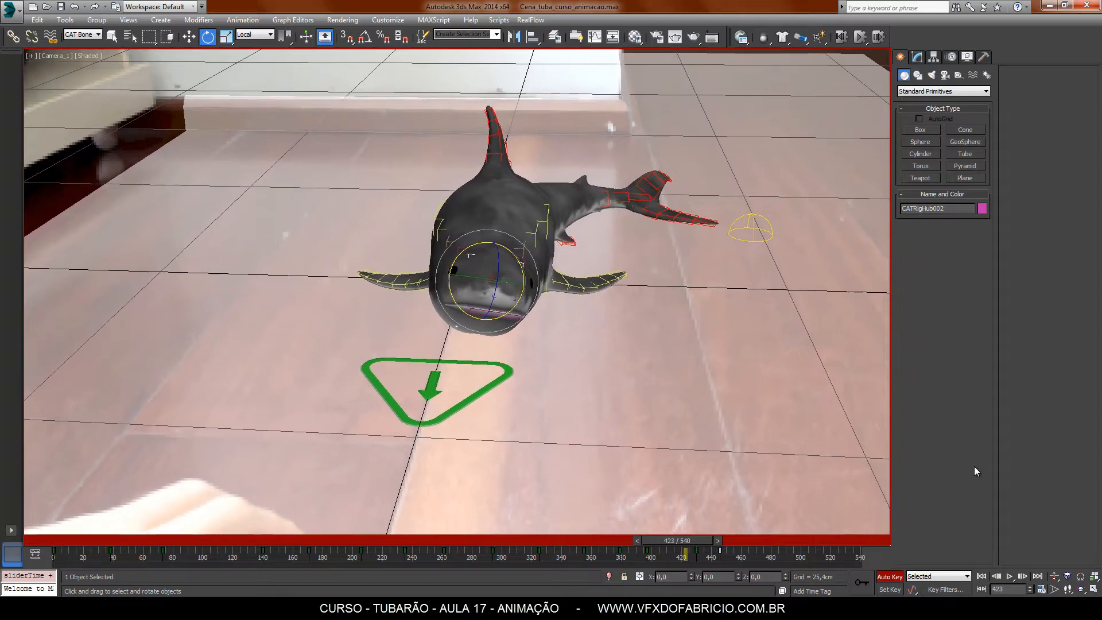
key(period)
key(period)
key(period)
key(period)
key(period)
key(period)
key(period)
key(period)
key(period)
key(period)
key(period)
key(period)
key(period)
key(period)
key(period)
key(period)
key(period)
key(period)
key(period)
key(period)
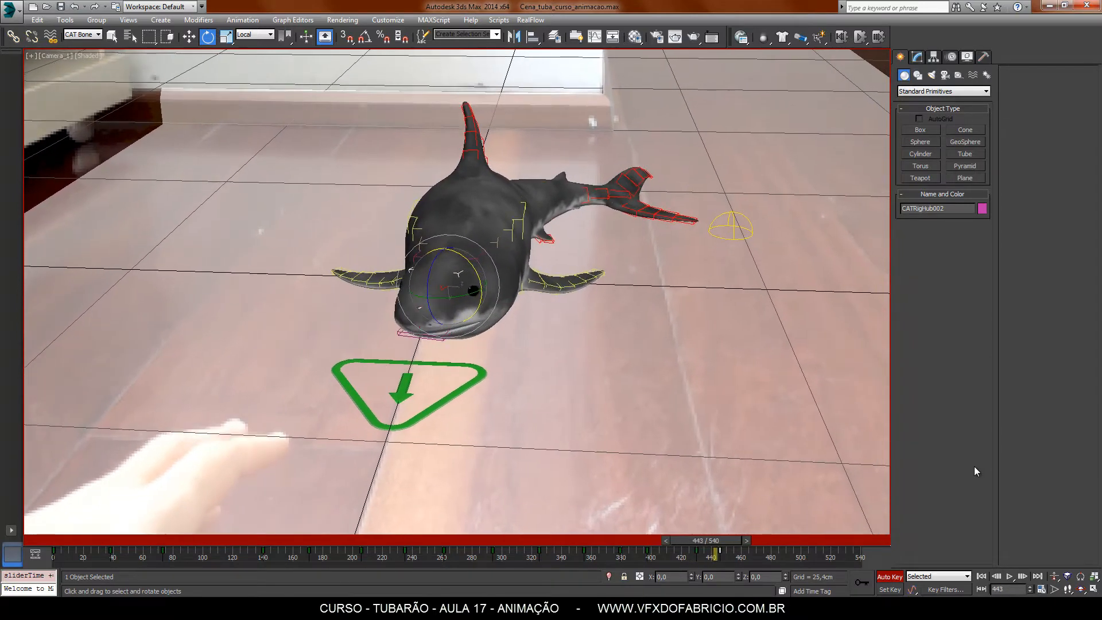
key(period)
key(period)
key(period)
key(period)
key(period)
key(period)
key(period)
key(period)
key(period)
key(period)
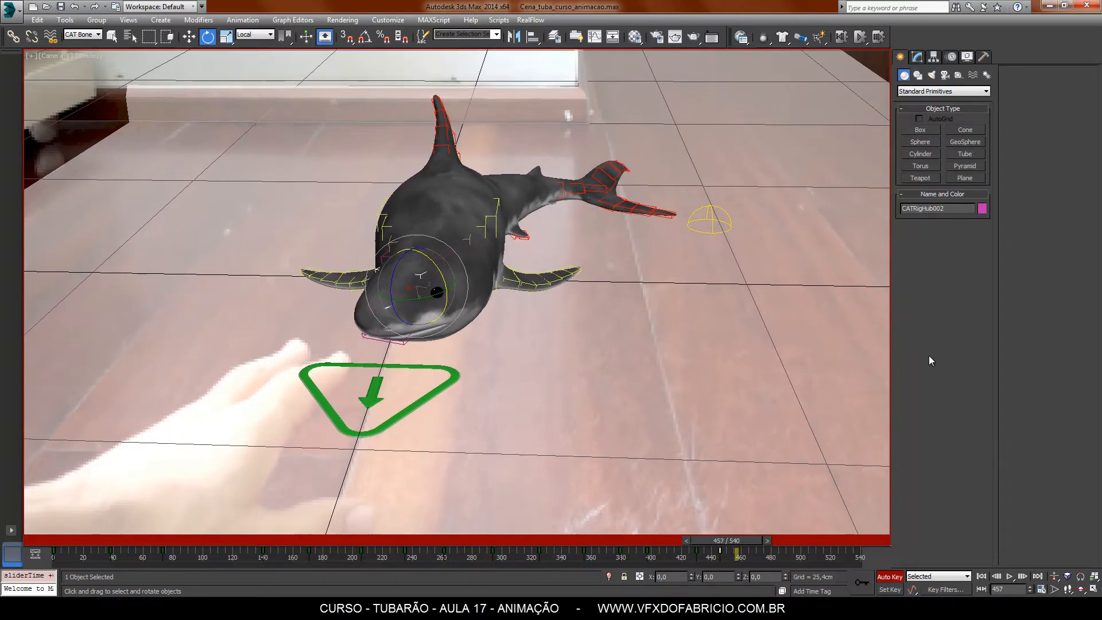
key(period)
key(period)
drag(363, 264, 407, 274)
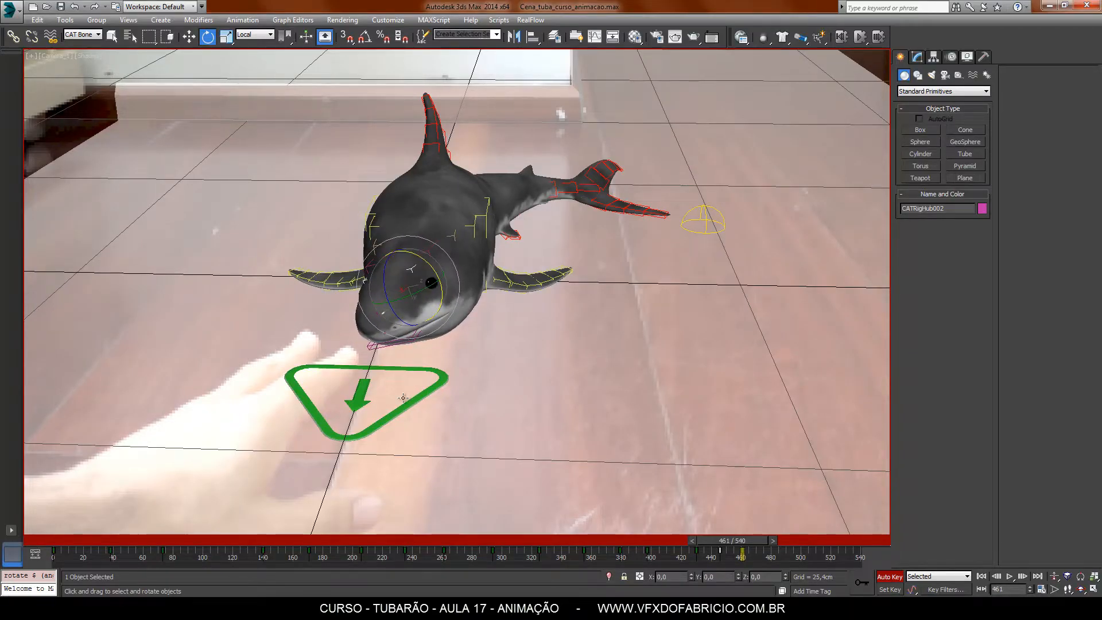
- Step forward from frame 461 to frame 492 to examine the shark's head pose against the hand footage
key(period)
key(period)
key(period)
key(period)
key(period)
key(period)
key(period)
key(period)
key(period)
key(period)
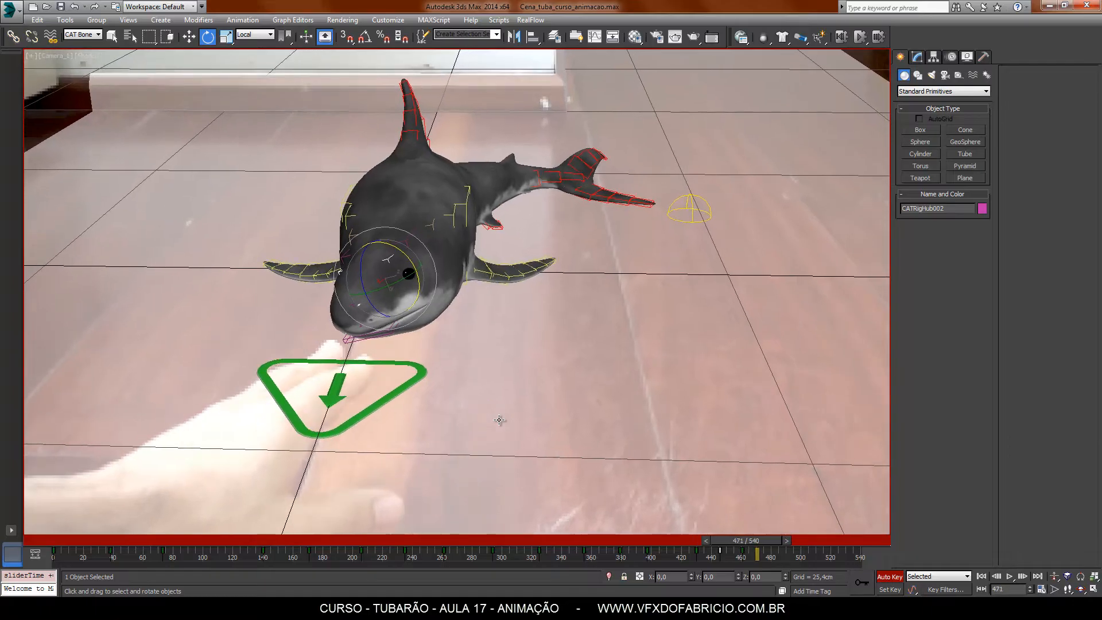
key(period)
key(period)
key(period)
key(period)
key(period)
key(period)
key(period)
key(period)
key(period)
key(period)
key(period)
key(period)
key(period)
key(period)
key(period)
key(period)
key(period)
key(period)
key(period)
key(period)
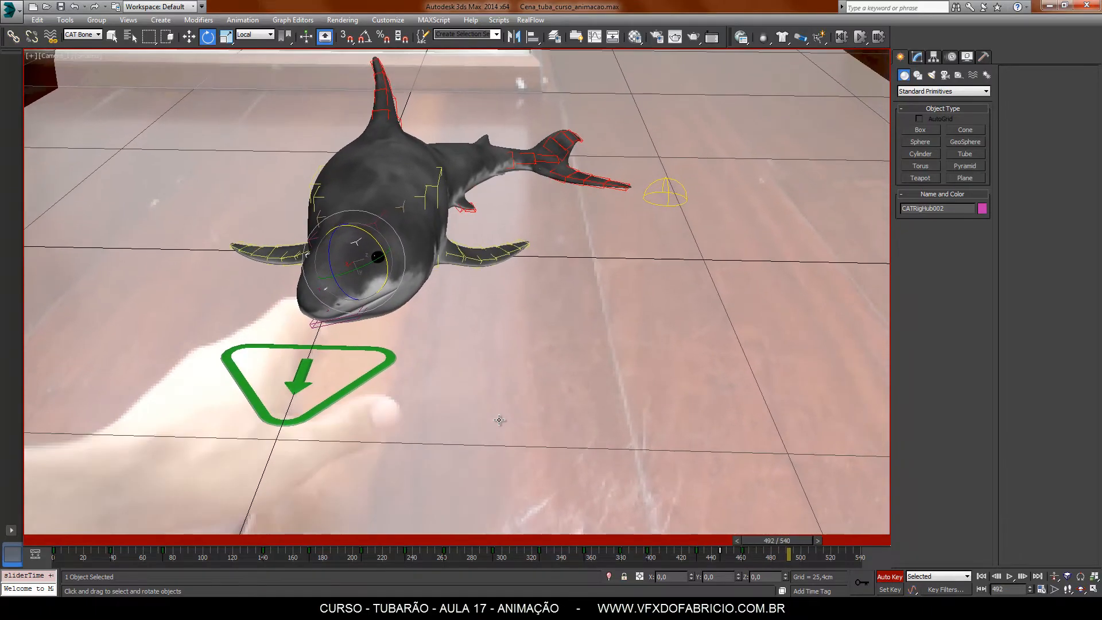
- Step back and forth between about frames 478 and 492 to check the head's timing against the hand's movement
key(comma)
key(comma)
key(comma)
key(comma)
key(comma)
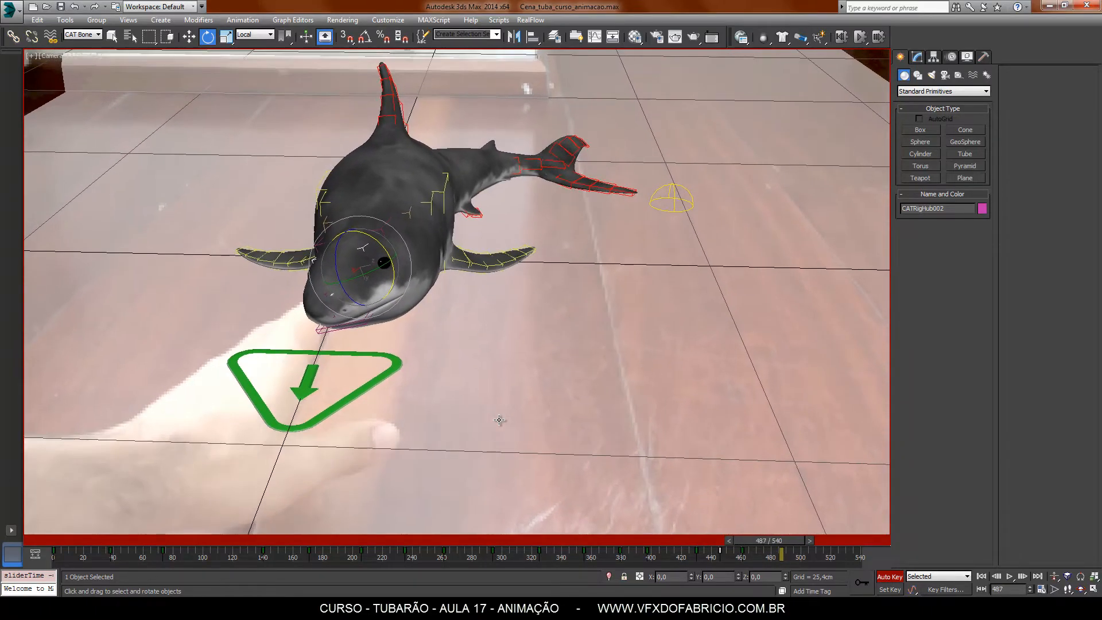
key(comma)
key(comma)
key(comma)
key(comma)
key(comma)
key(comma)
key(comma)
key(period)
key(period)
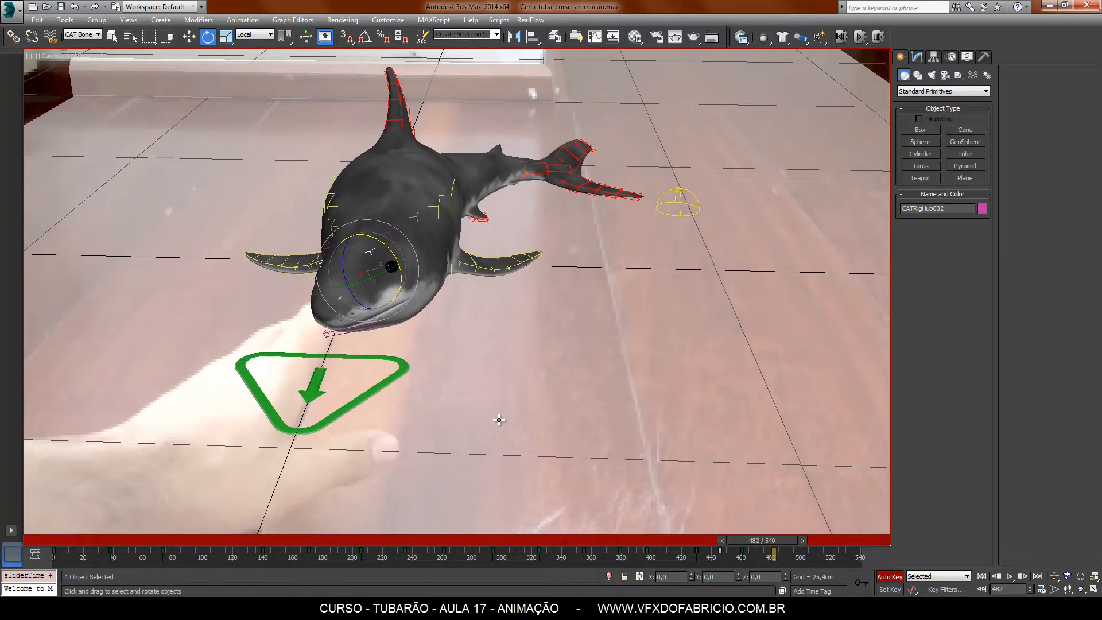
key(period)
key(period)
key(period)
key(period)
key(period)
key(period)
key(period)
key(period)
key(period)
key(period)
key(period)
key(comma)
key(comma)
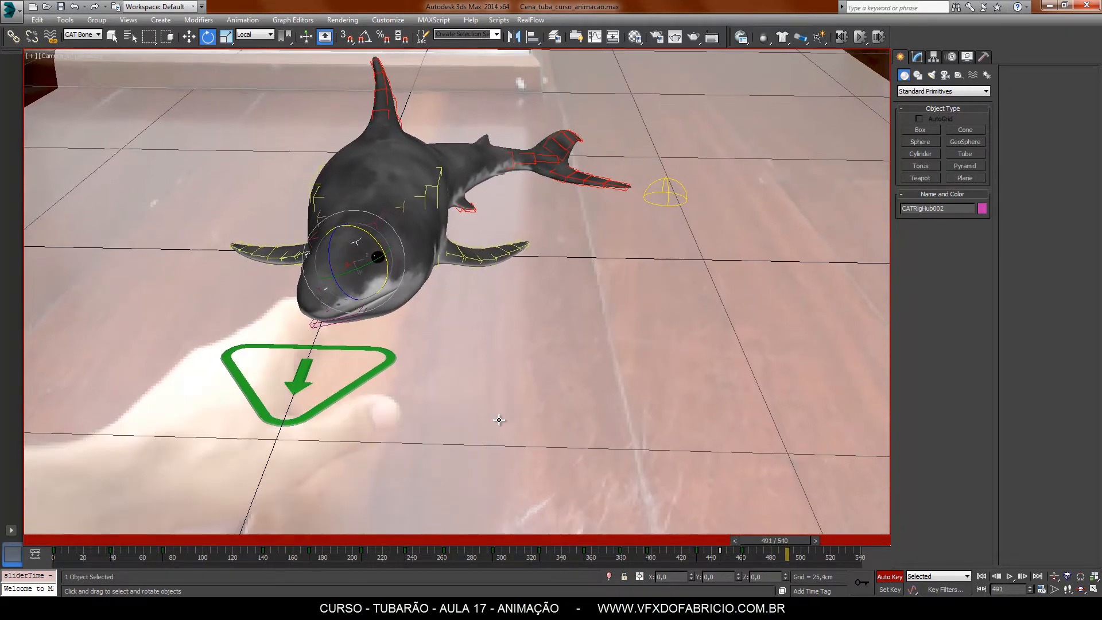
key(comma)
key(period)
key(comma)
key(comma)
key(comma)
key(comma)
key(comma)
key(comma)
key(comma)
key(comma)
key(comma)
key(comma)
key(comma)
key(comma)
key(comma)
key(comma)
key(comma)
key(comma)
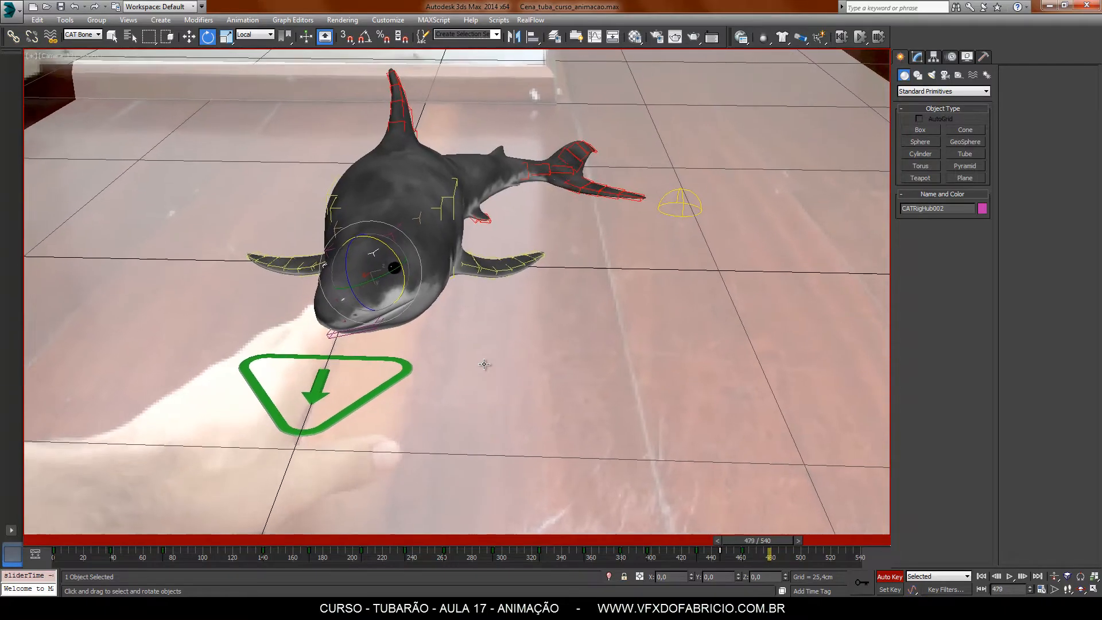
key(period)
key(period)
key(period)
key(period)
key(period)
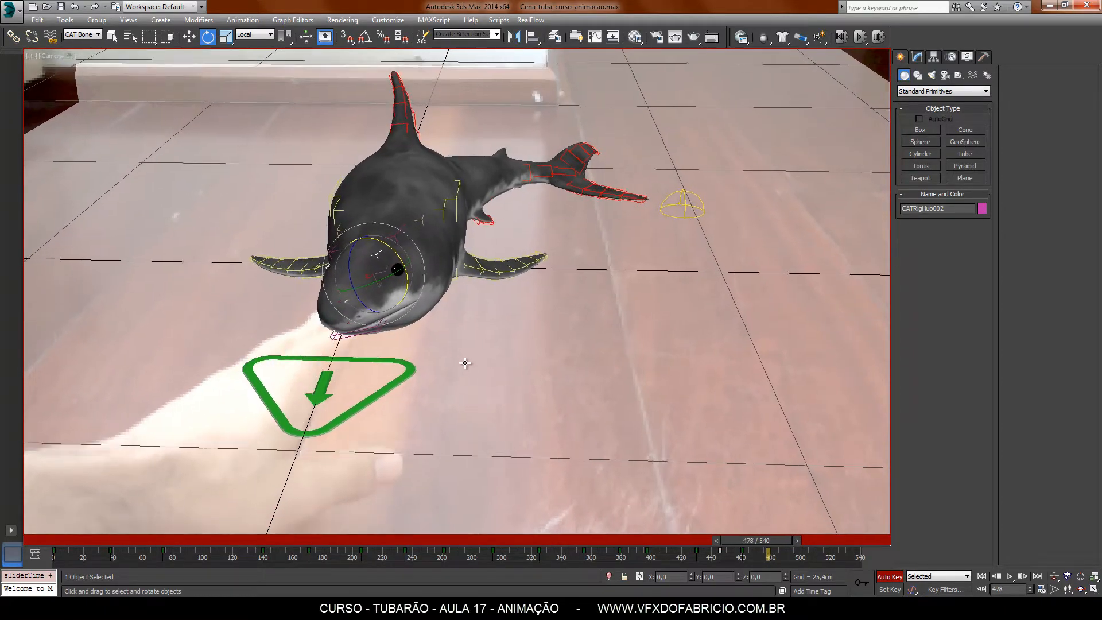
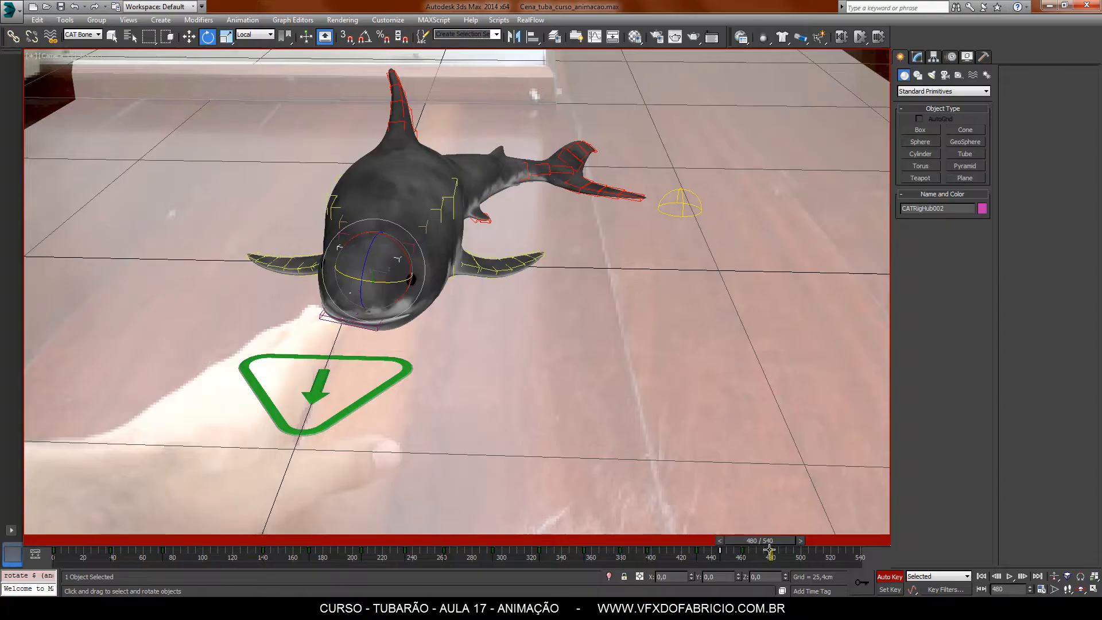
- Step back from frame 480 to frame 473 to review the shark's head turn
key(comma)
key(comma)
key(comma)
key(comma)
key(comma)
key(comma)
key(comma)
key(comma)
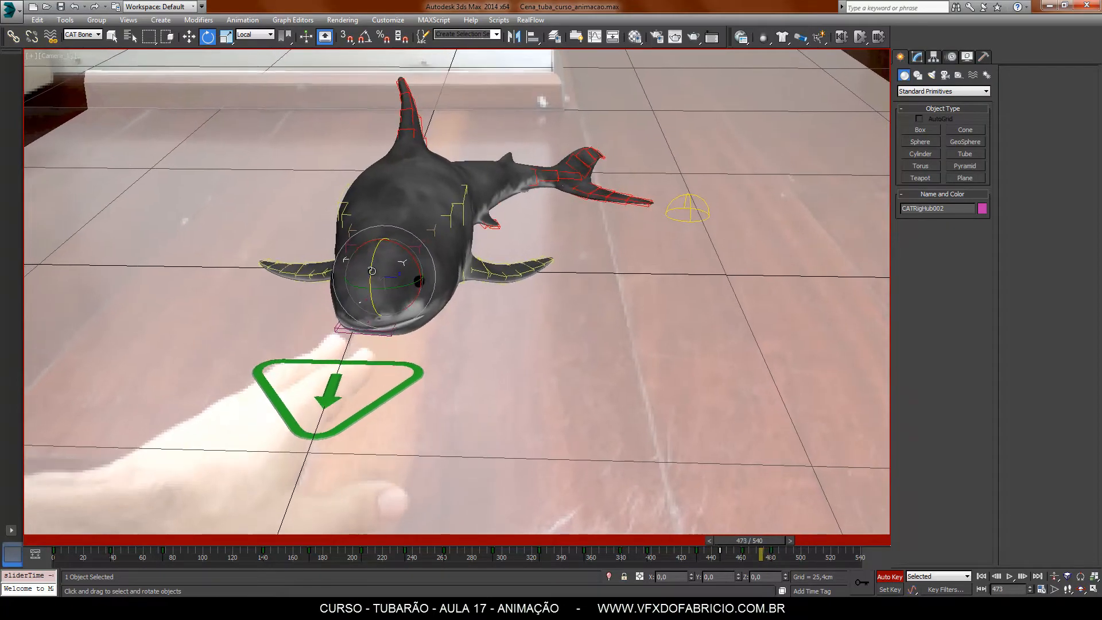
- Advance the animation from frame 473 to frame 485 and rotate the shark's head sideways toward the hand
key(period)
key(period)
key(period)
key(period)
key(period)
key(period)
key(period)
key(period)
key(period)
key(period)
key(period)
key(period)
key(period)
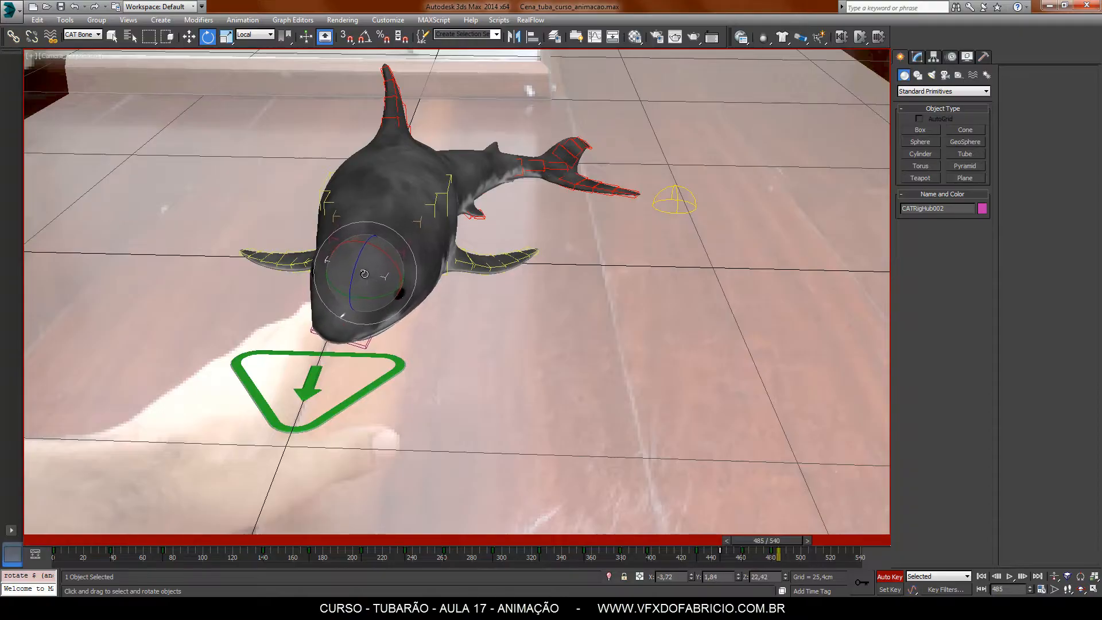
- Step forward to frame 491 and back to frame 485 to compare the shark's head pose with the hand
key(period)
key(period)
key(period)
key(period)
key(period)
key(period)
key(period)
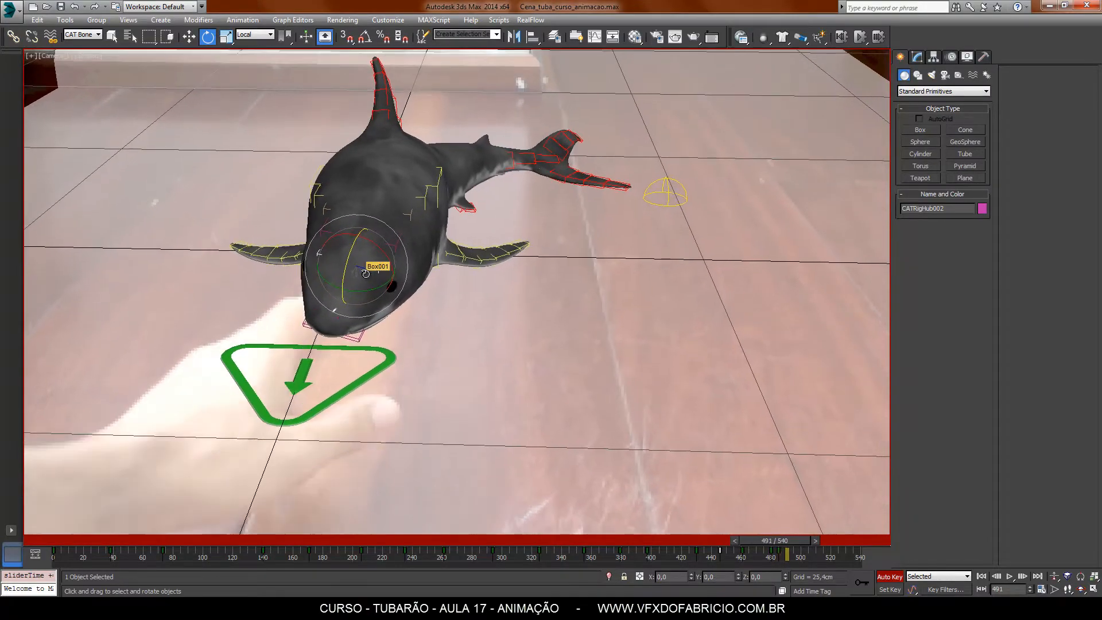
key(comma)
key(comma)
key(comma)
key(comma)
key(comma)
key(comma)
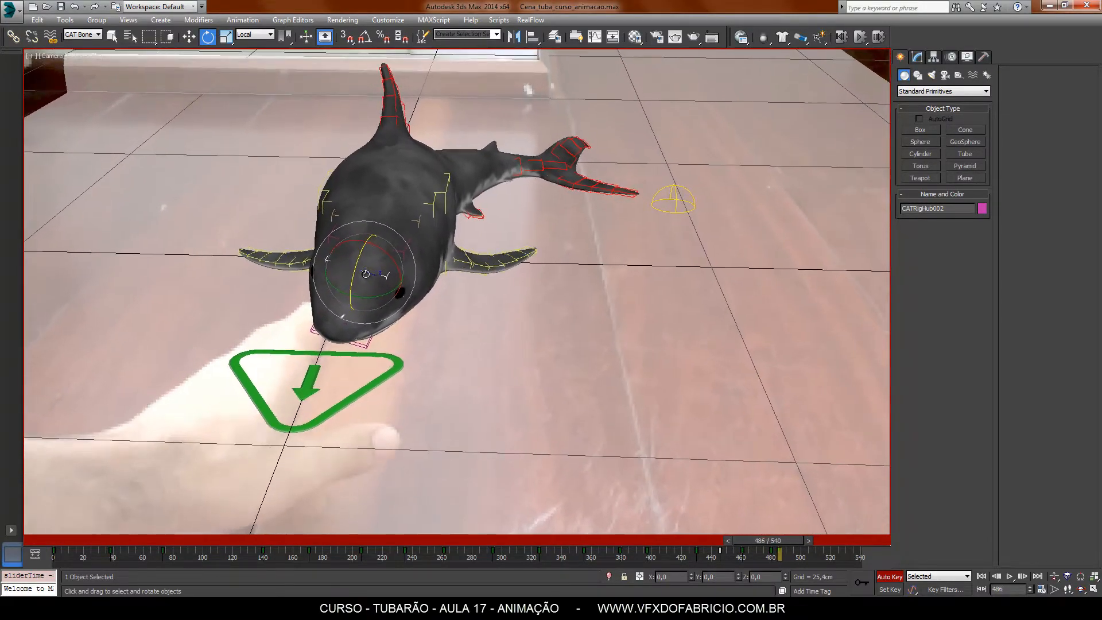
- Rotate the shark's head upward at frame 490 so that the snout is raised
key(period)
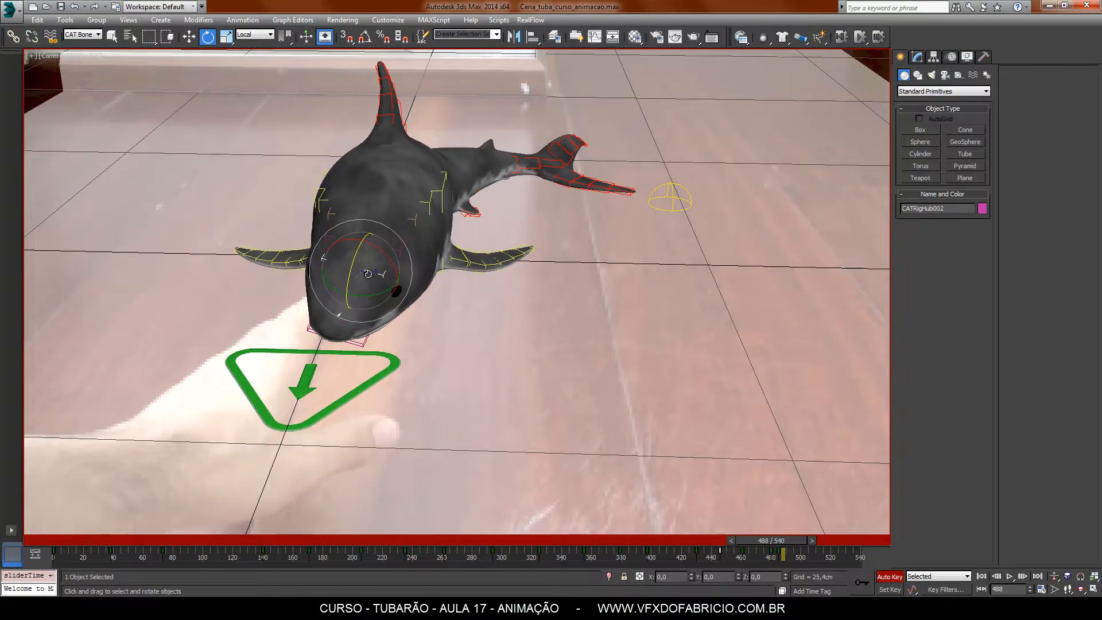
key(period)
key(period)
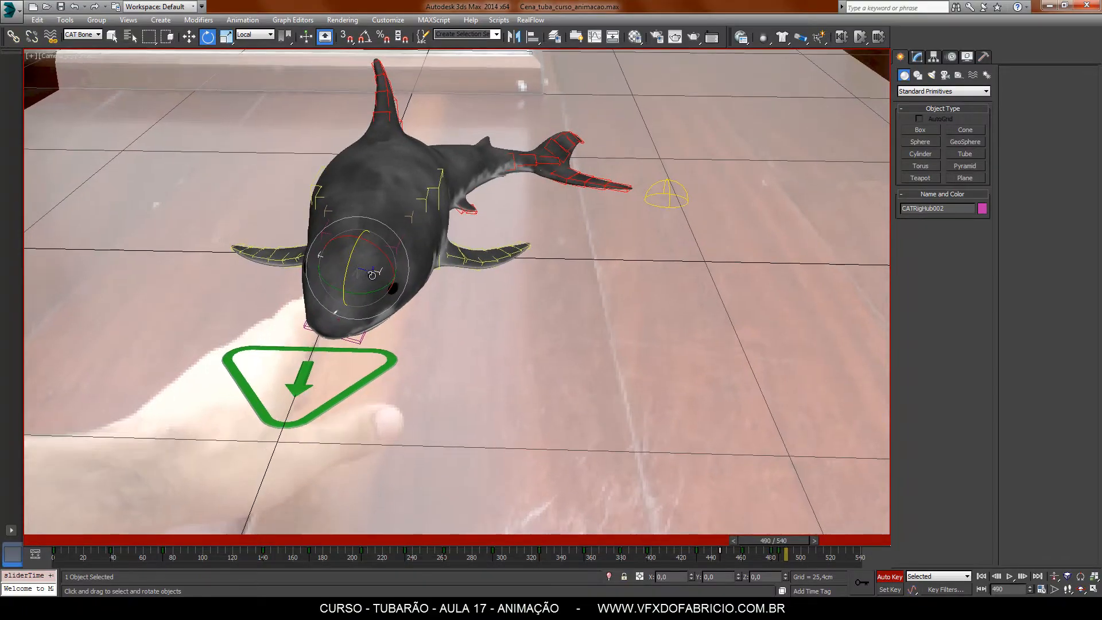
drag(367, 253, 358, 240)
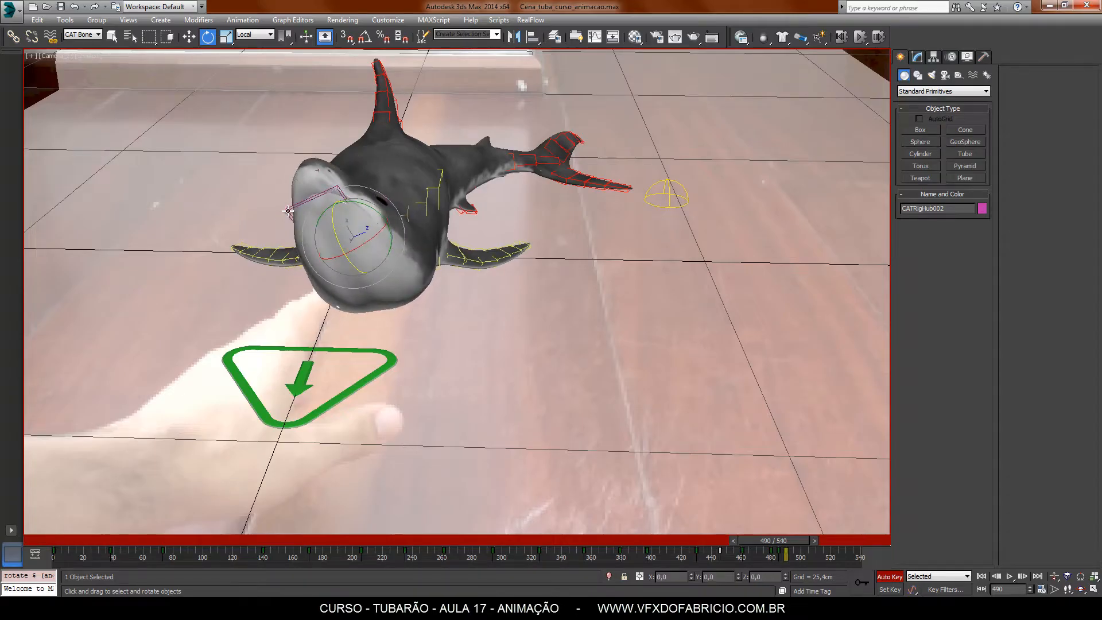
- Select the shark's lower jaw bone and key its closed position at frame 485
click(289, 211)
mouse_move(799, 541)
mouse_down()
mouse_move(784, 545)
mouse_move(788, 559)
mouse_up()
key(comma)
key(comma)
key(comma)
key(comma)
key(comma)
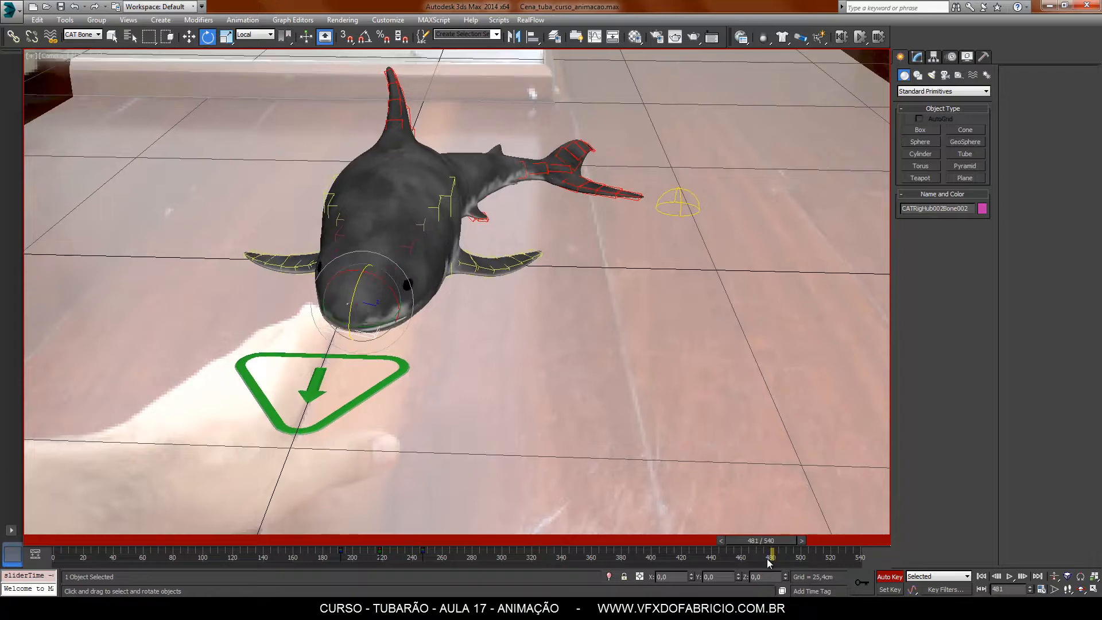
key(period)
key(period)
key(period)
key(period)
key(period)
key(period)
key(comma)
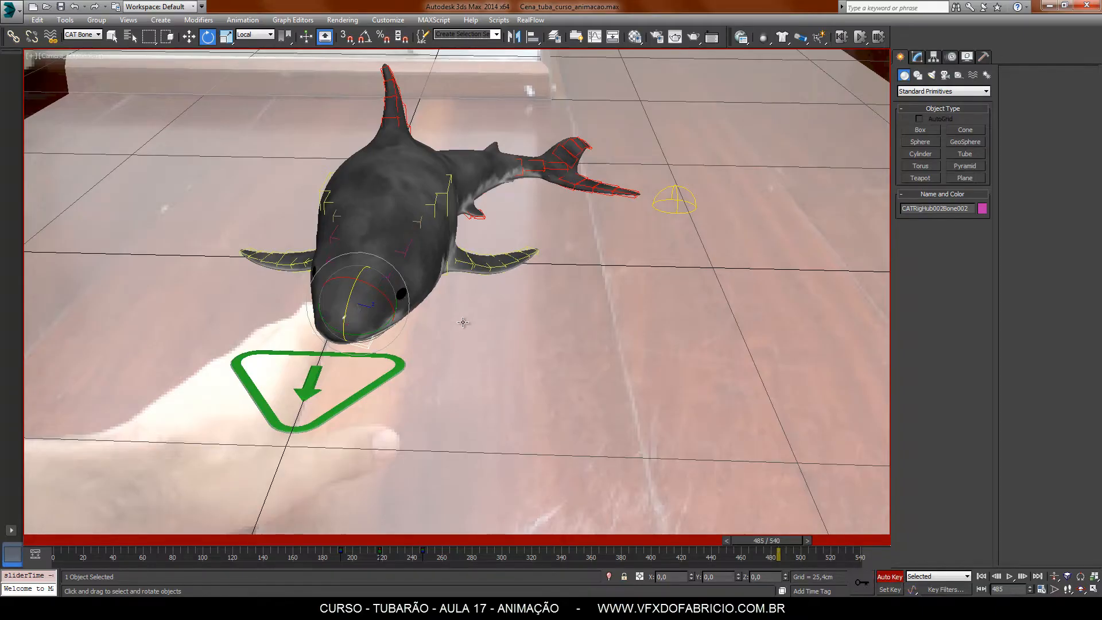
- Advance to frame 492 and lower the jaw bone to open the shark's mouth wide
key(period)
key(period)
key(period)
key(period)
key(period)
key(period)
key(period)
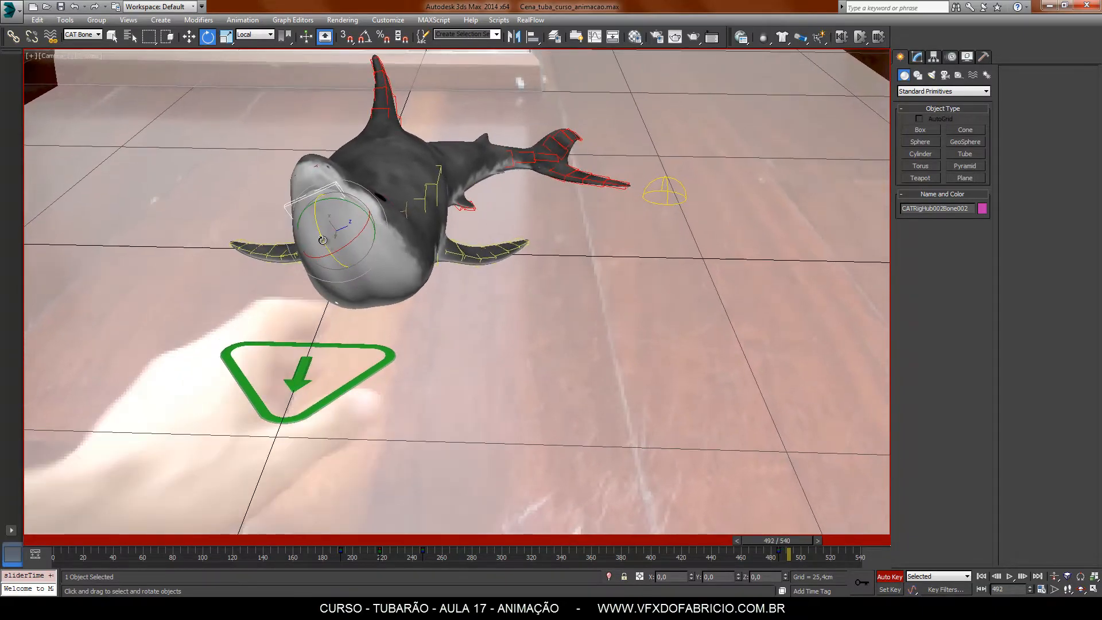
drag(327, 244, 342, 305)
click(190, 38)
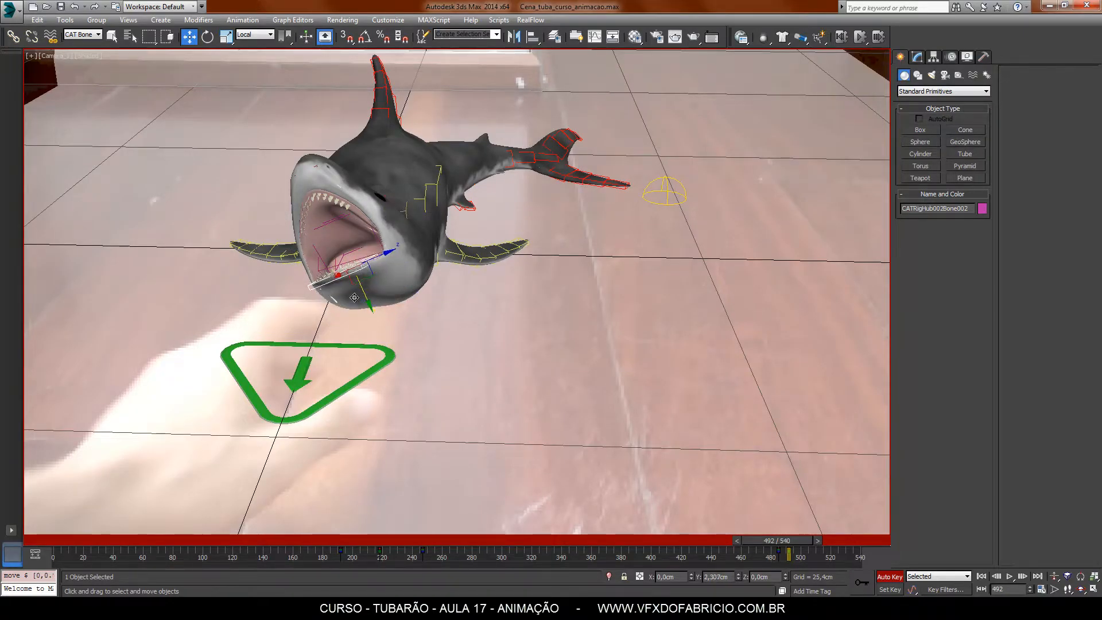
- Select the head bone and rotate the shark's head slightly downward at frame 493
mouse_move(798, 546)
mouse_down()
mouse_move(774, 541)
mouse_move(791, 558)
mouse_up()
click(383, 265)
key(comma)
key(period)
key(period)
key(period)
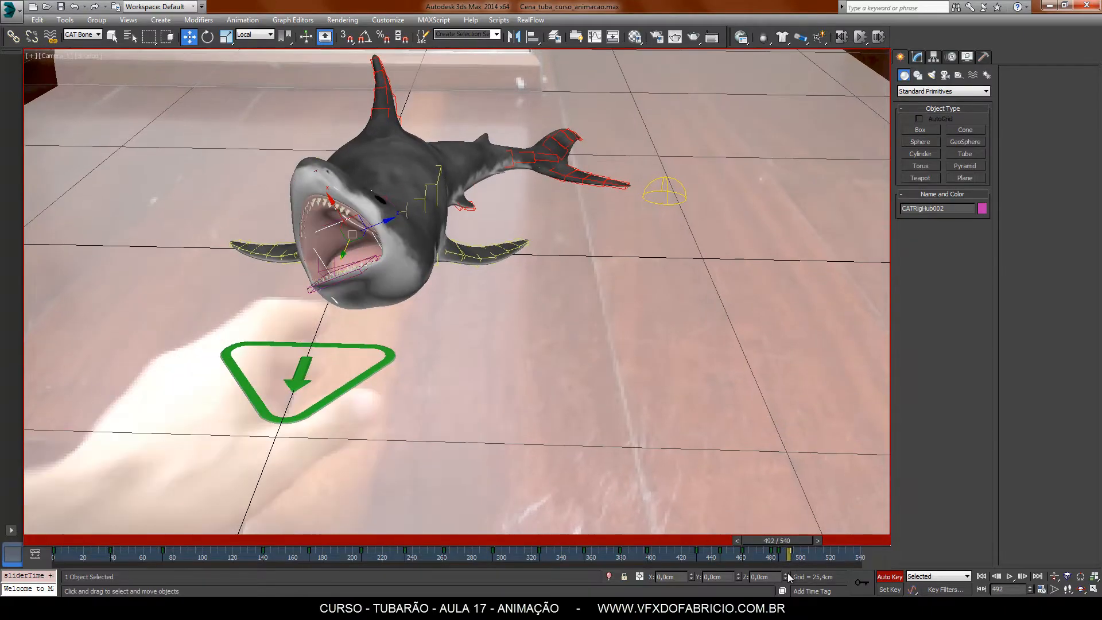
key(period)
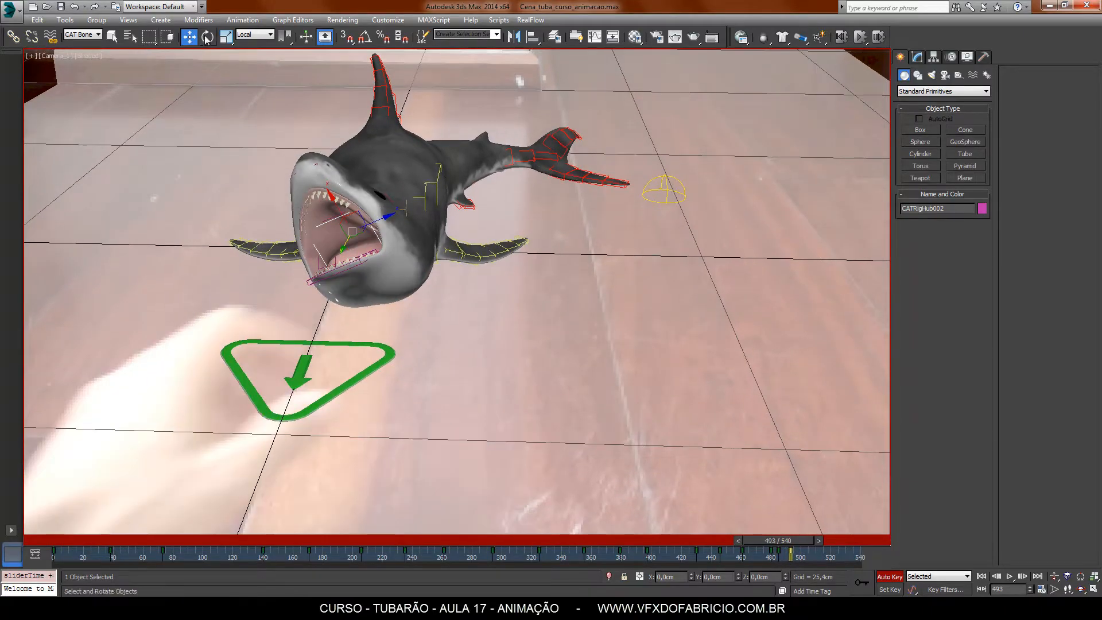
key(e)
drag(340, 260, 339, 248)
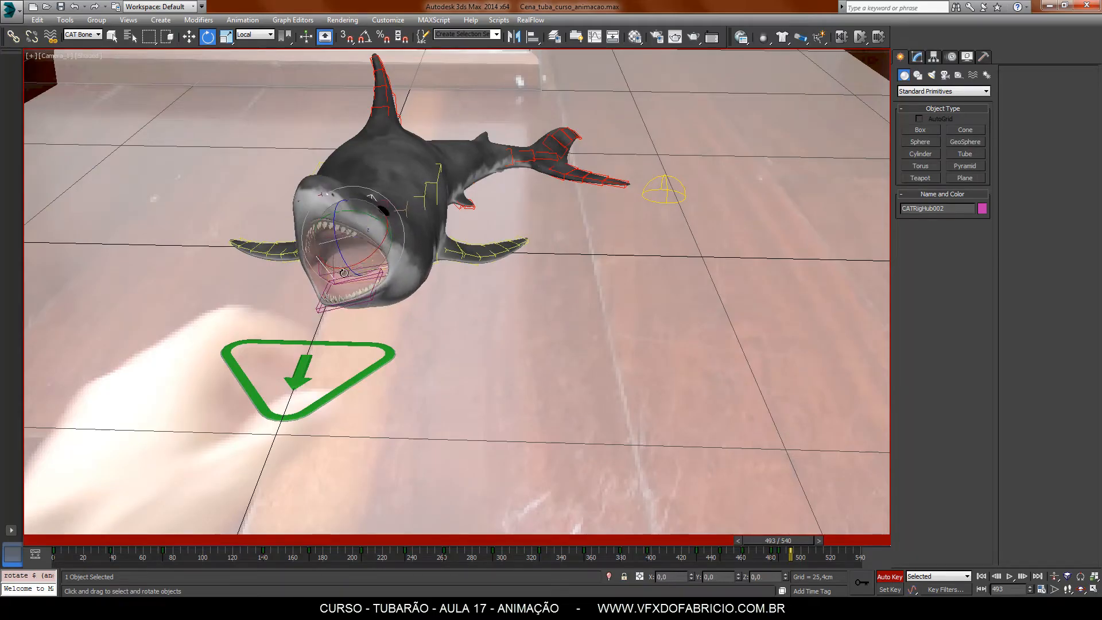
- Select the lower jaw bone and move it slightly down at frame 493
click(344, 308)
click(190, 38)
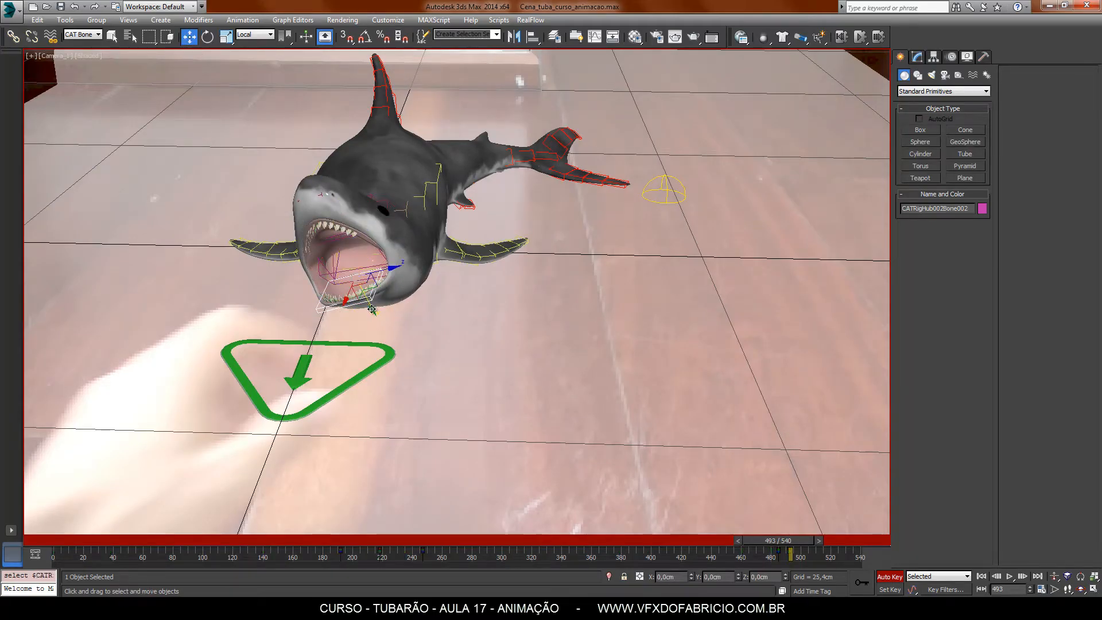
drag(372, 310, 371, 317)
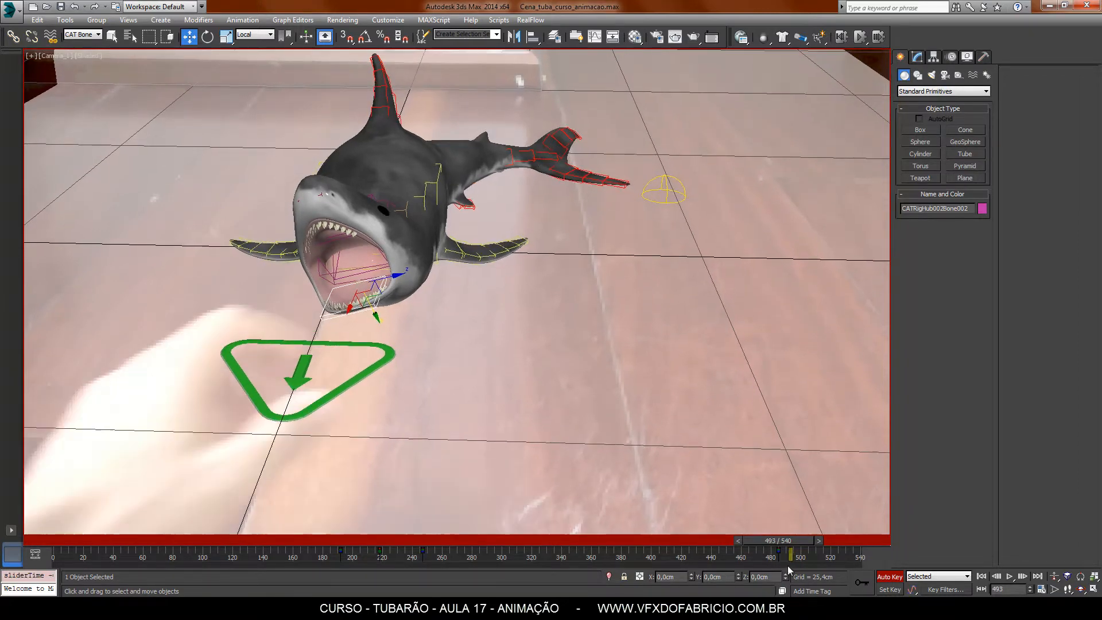
- Carry the open-jaw key at frame 493 over to about frame 496 and copy the closed-jaw key from frame 485 to frame 500
drag(791, 555, 795, 555)
key(period)
key(period)
key(period)
key(period)
key(period)
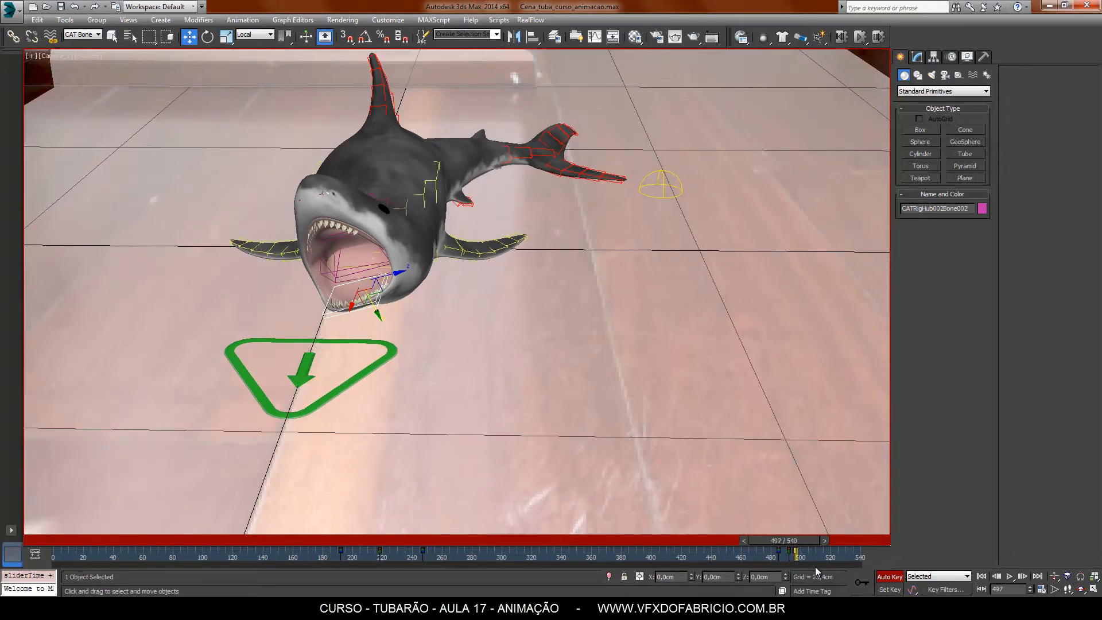
key(period)
key(period)
key(period)
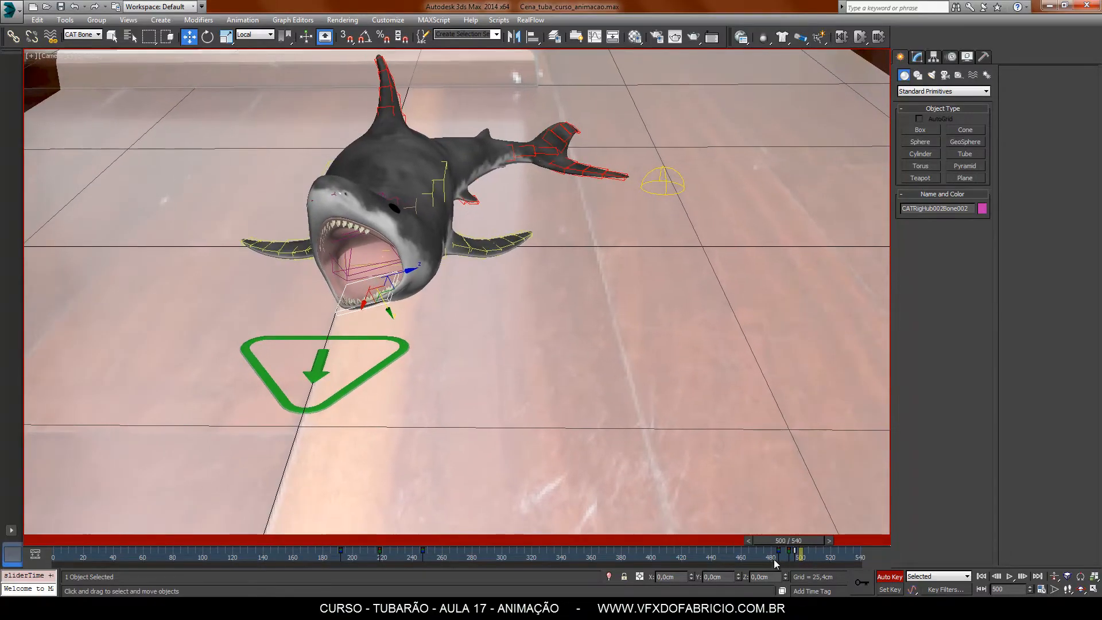
shift+drag(776, 558, 801, 562)
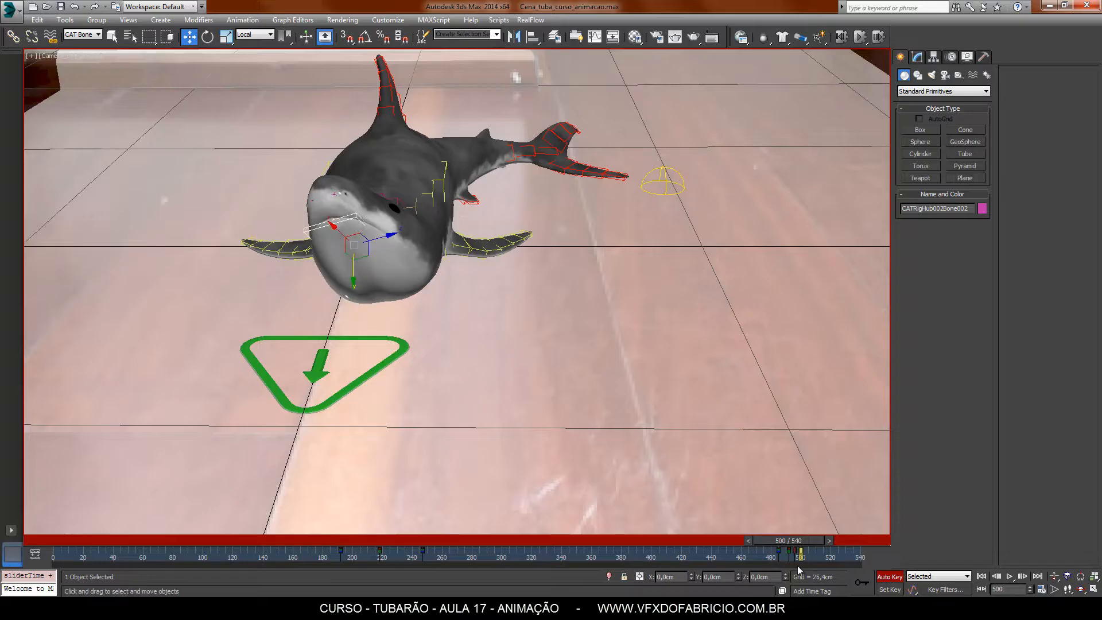
- Select the head bone, rotate it downward at frame 500, and turn it to face the camera at frame 511
click(382, 197)
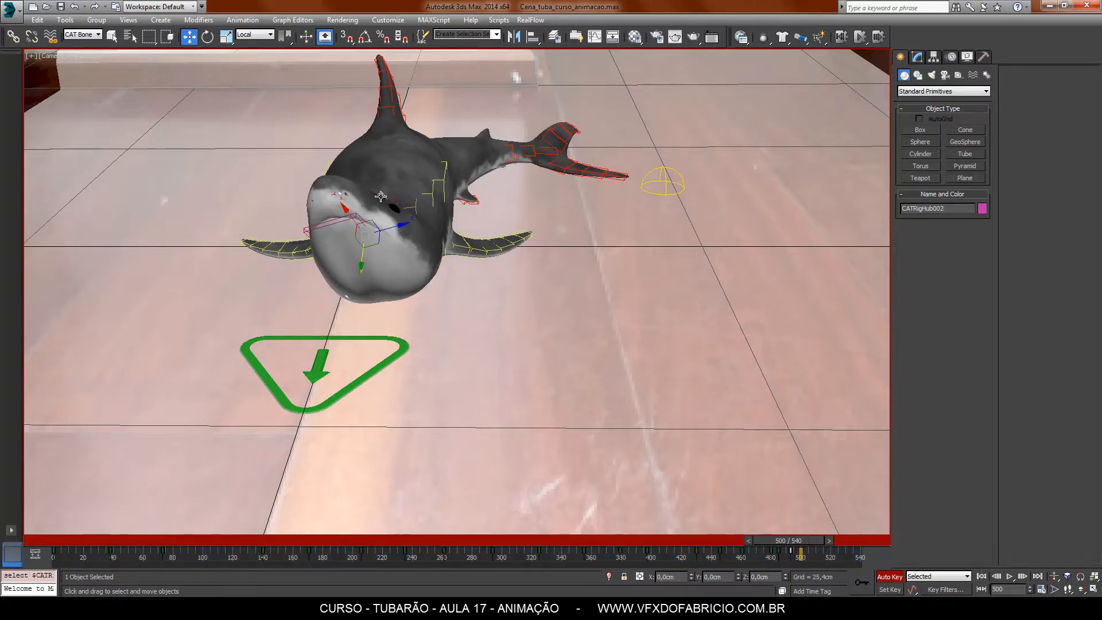
click(207, 38)
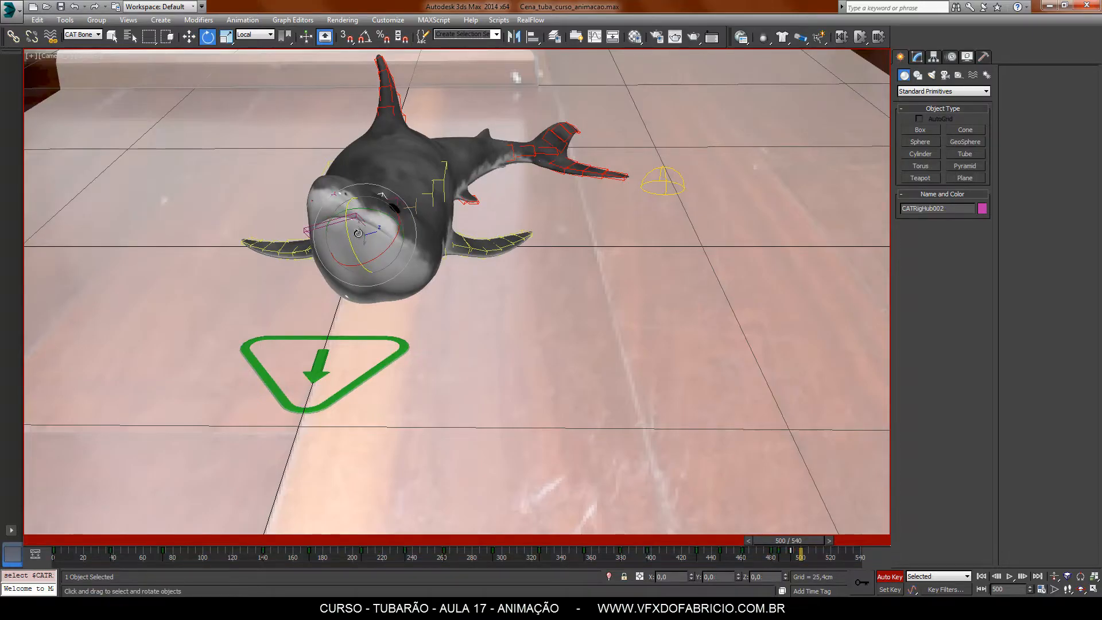
drag(358, 233, 371, 264)
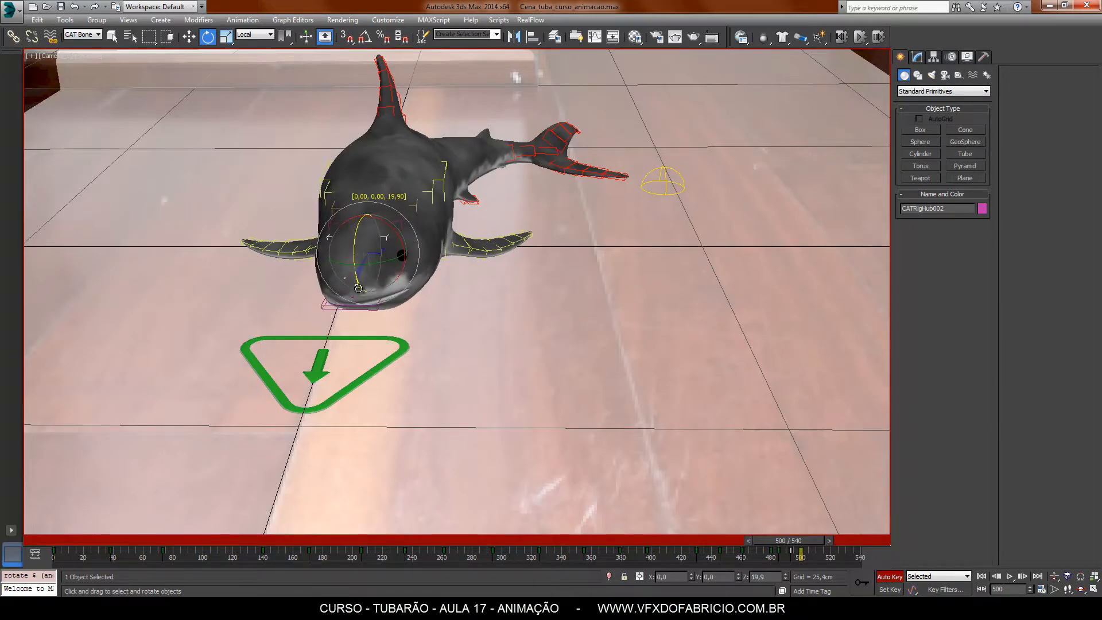
drag(810, 544, 827, 544)
drag(434, 291, 443, 261)
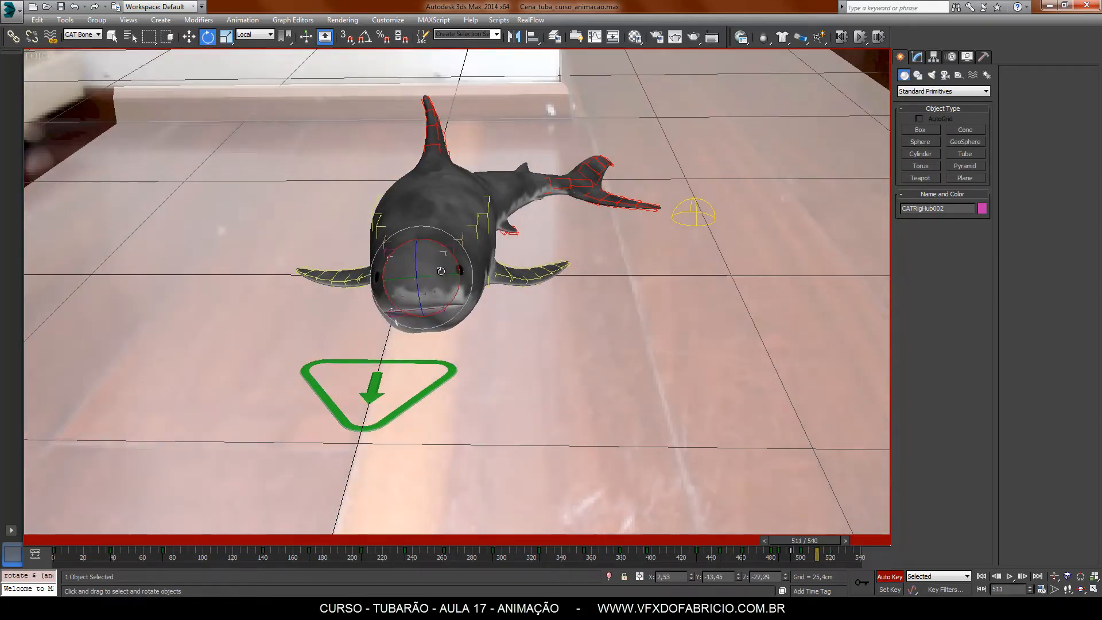
- Scrub back and play the animation to check the timing of the shark's bite
drag(823, 541, 719, 541)
click(1011, 576)
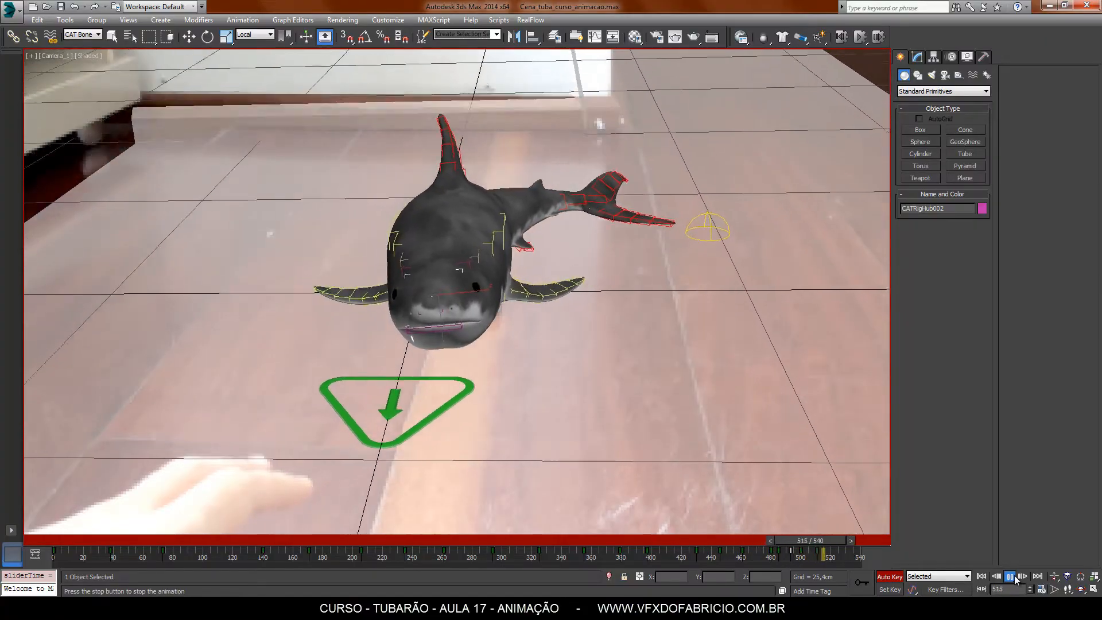
click(1011, 577)
key(e)
- Go to frame 496 and move the lower jaw bone outward and down to open the mouth wider
drag(852, 540, 804, 544)
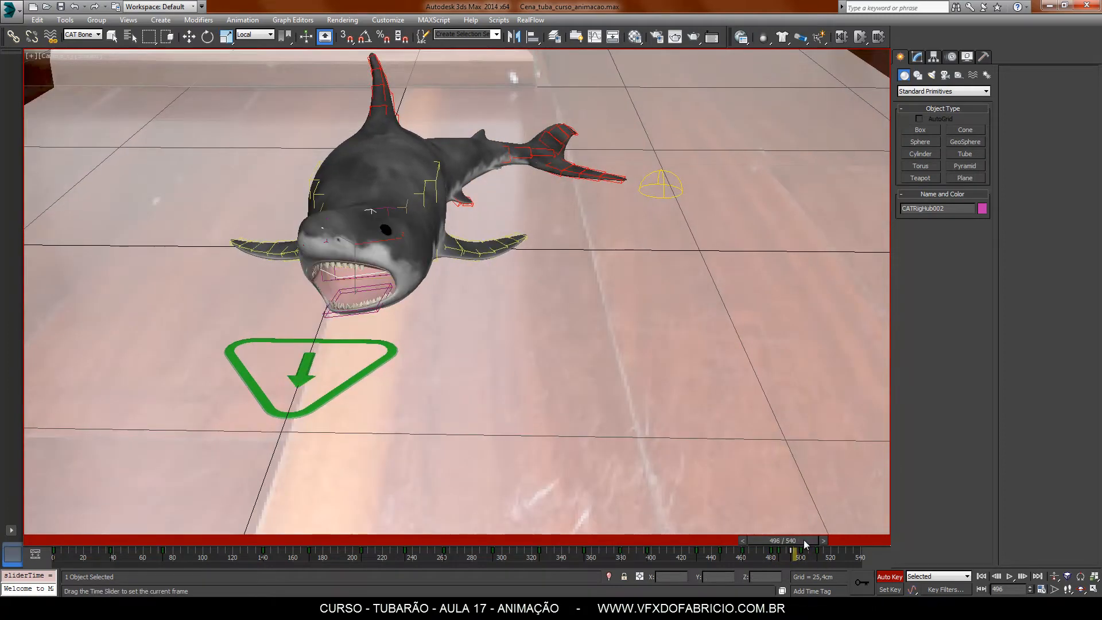
click(377, 310)
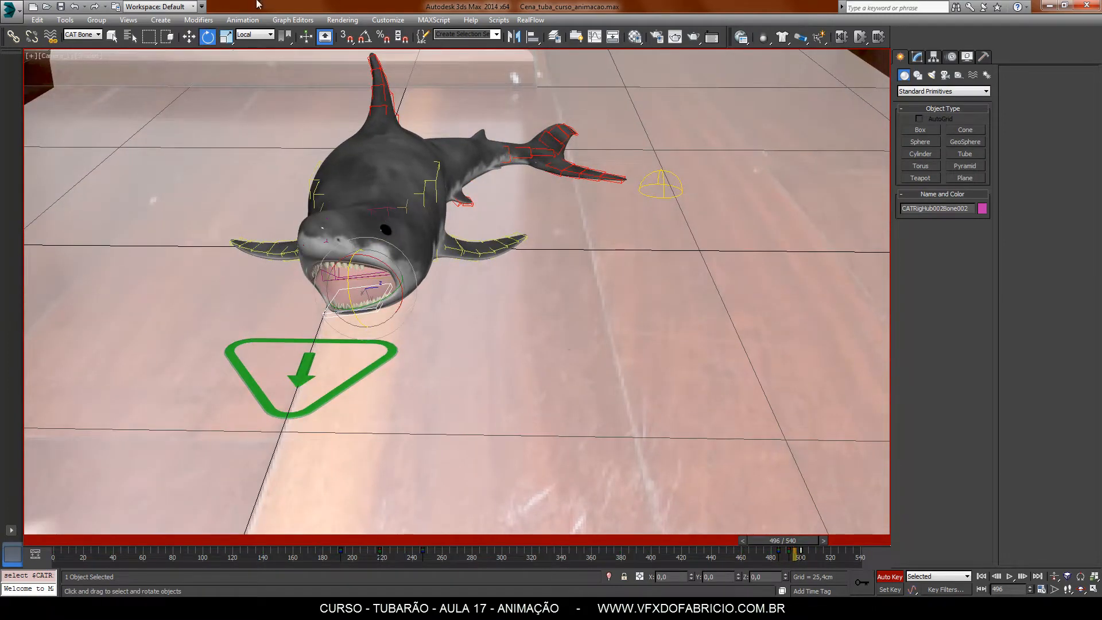
key(w)
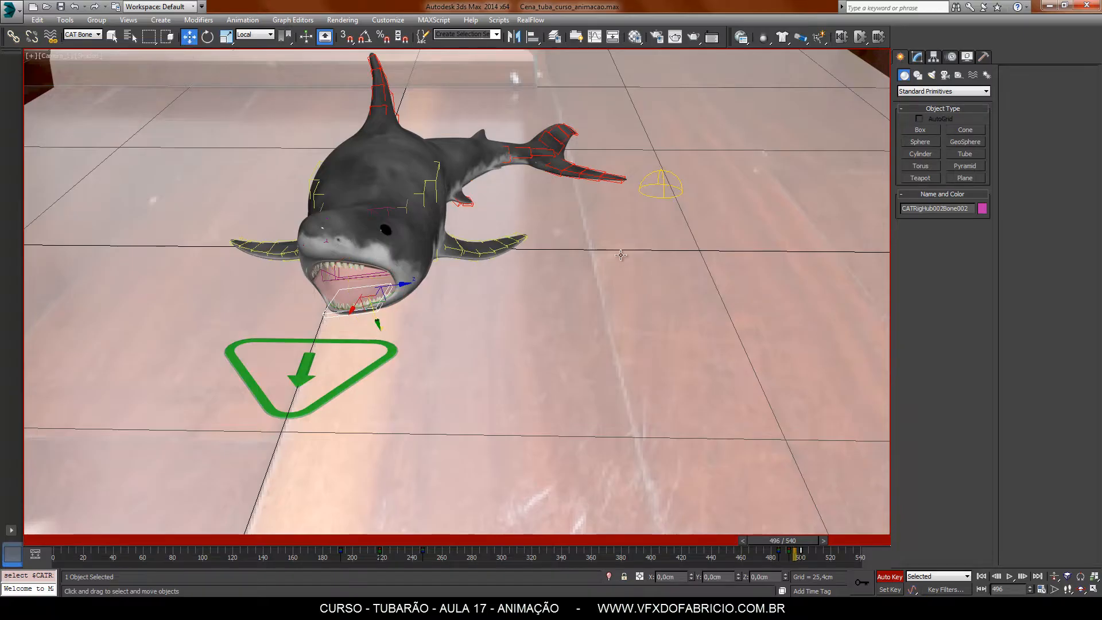
key(period)
key(comma)
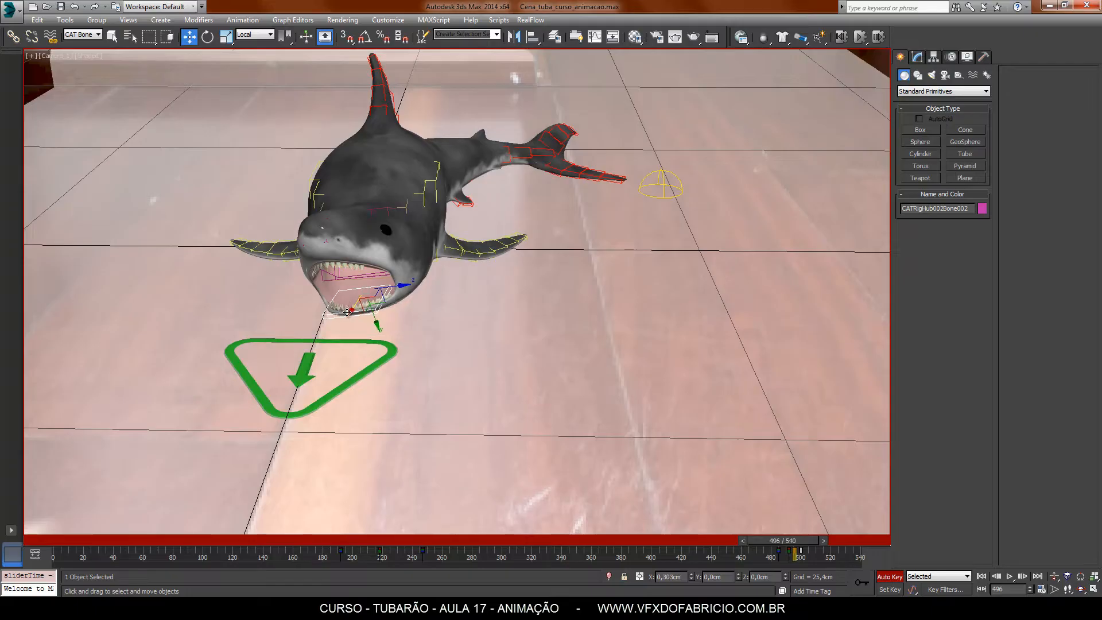
drag(346, 312, 341, 322)
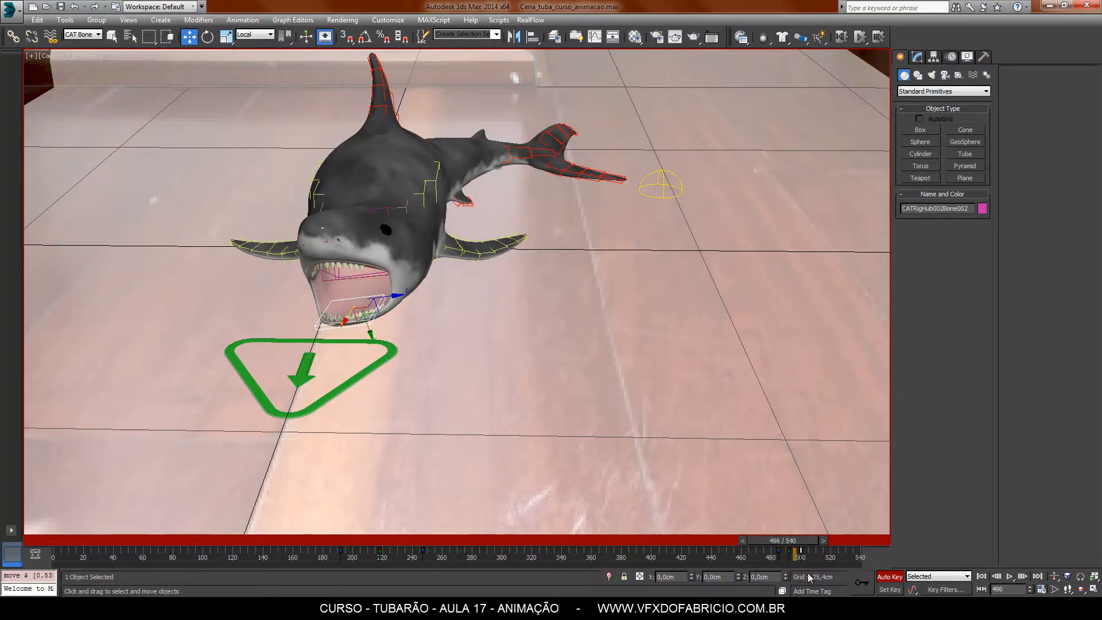
- Step forward to frame 502, return to frame 477, and play the animation to review the wider bite
key(period)
key(period)
key(period)
key(period)
key(period)
key(period)
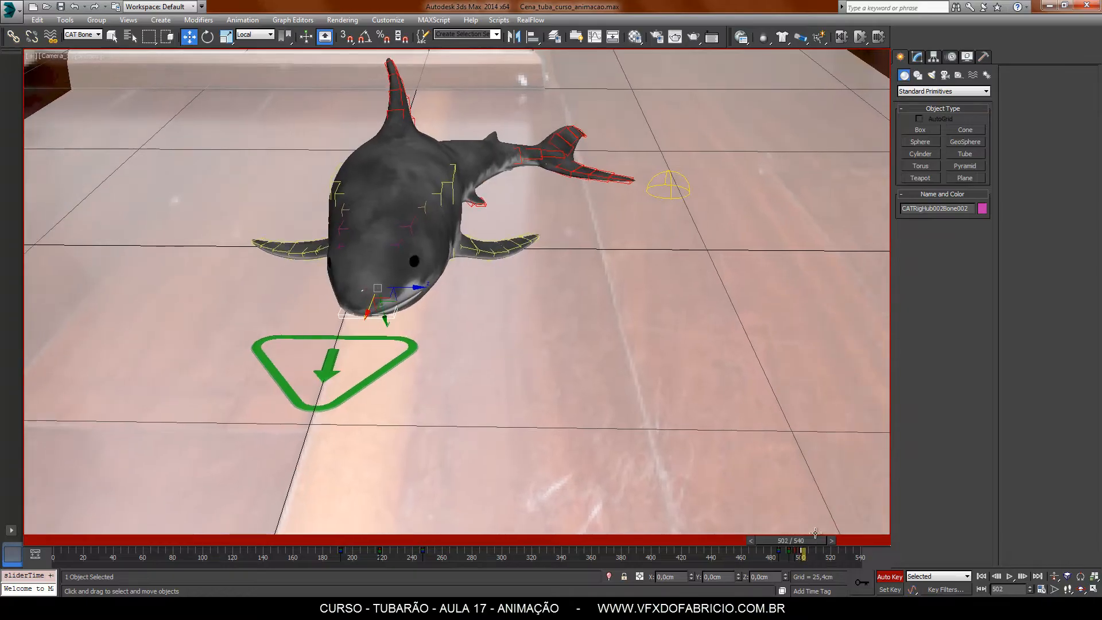
drag(815, 534, 781, 542)
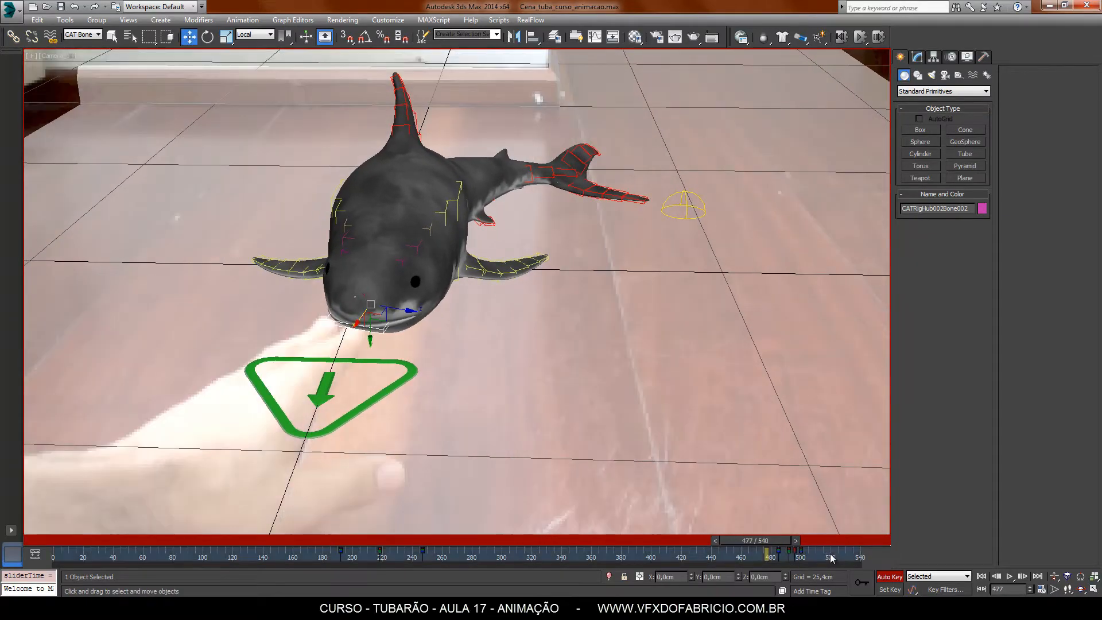
click(1011, 577)
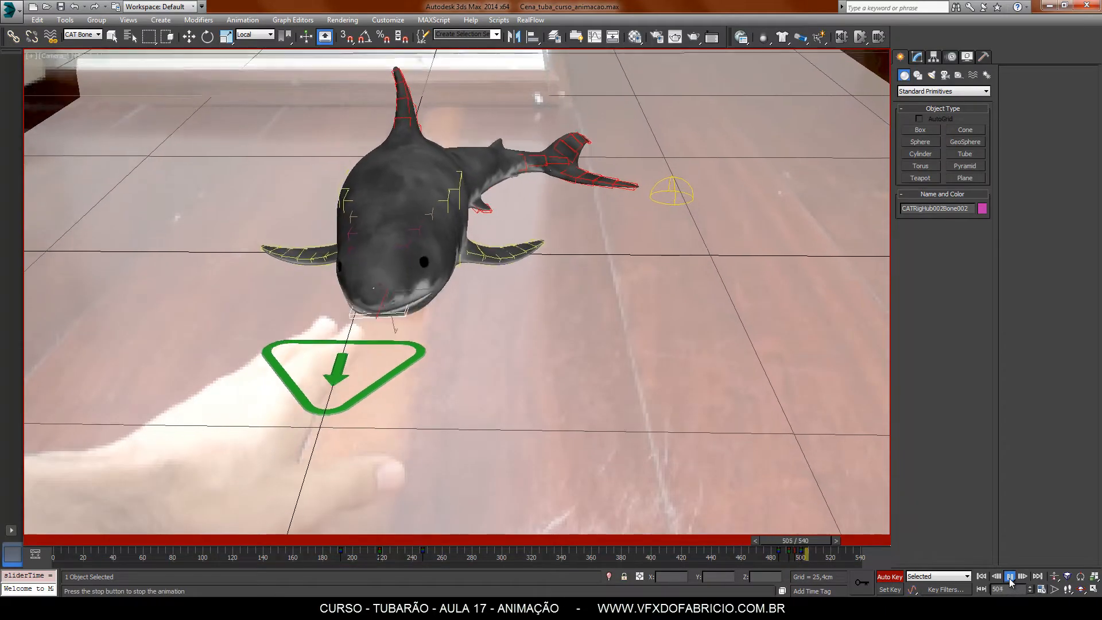
click(1010, 579)
- Scrub back before frame 454 and step forward to frame 504 to examine the head and bite against the hand
drag(857, 541, 734, 546)
key(period)
key(period)
key(period)
key(period)
key(period)
key(period)
key(period)
key(period)
key(period)
key(period)
key(period)
key(period)
key(period)
key(period)
key(period)
key(period)
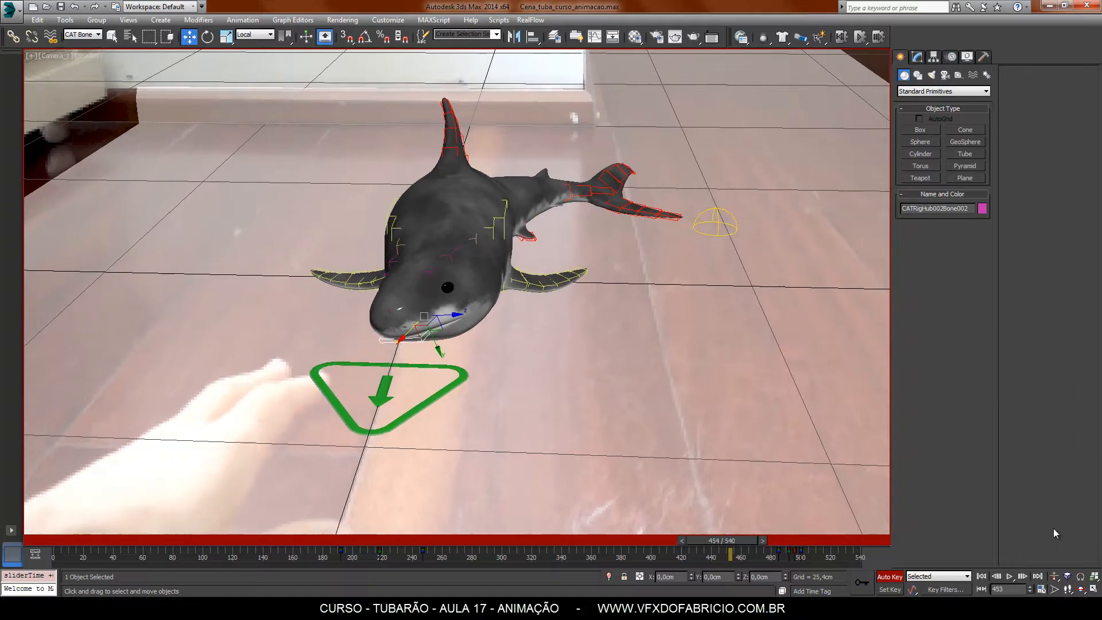
key(period)
key(period)
key(period)
key(period)
key(period)
key(period)
key(period)
key(period)
key(period)
key(period)
key(period)
key(period)
key(period)
key(period)
key(period)
key(period)
key(period)
key(period)
key(period)
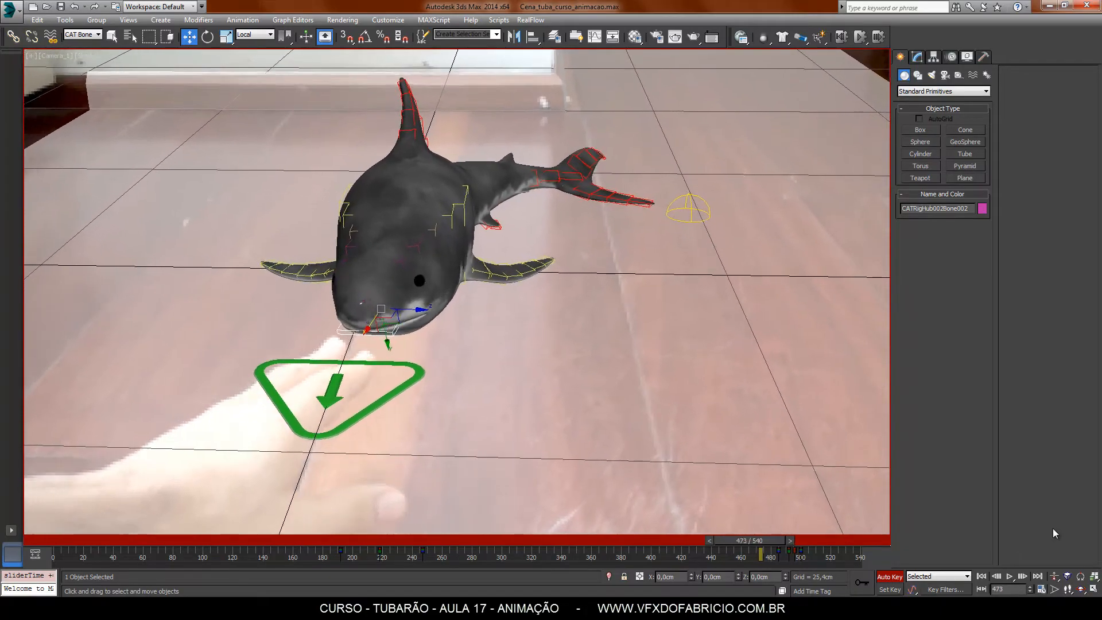
key(period)
key(period)
key(period)
key(period)
key(period)
key(period)
key(period)
key(period)
key(period)
key(period)
key(period)
key(period)
key(period)
key(period)
key(period)
key(period)
key(period)
key(period)
key(period)
key(period)
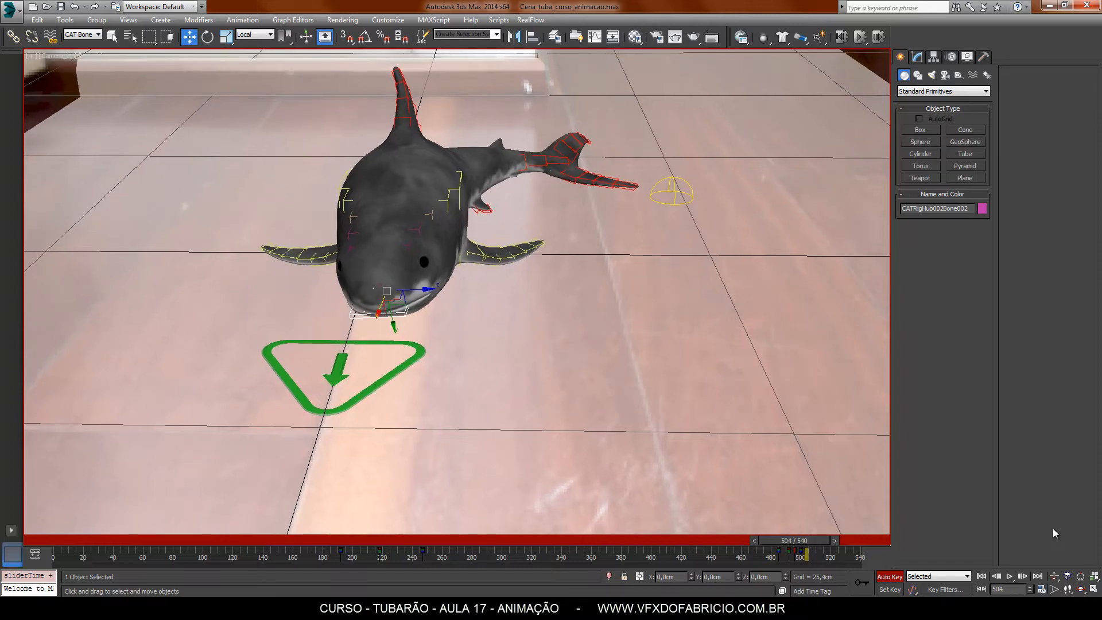
- Go back to frame 468 and step forward to frame 486 to examine the shark's head against the approaching hand
drag(821, 541, 762, 540)
key(period)
key(period)
key(period)
key(period)
key(period)
key(period)
key(period)
key(period)
key(period)
key(period)
key(period)
key(period)
key(period)
key(period)
key(period)
key(period)
key(period)
key(period)
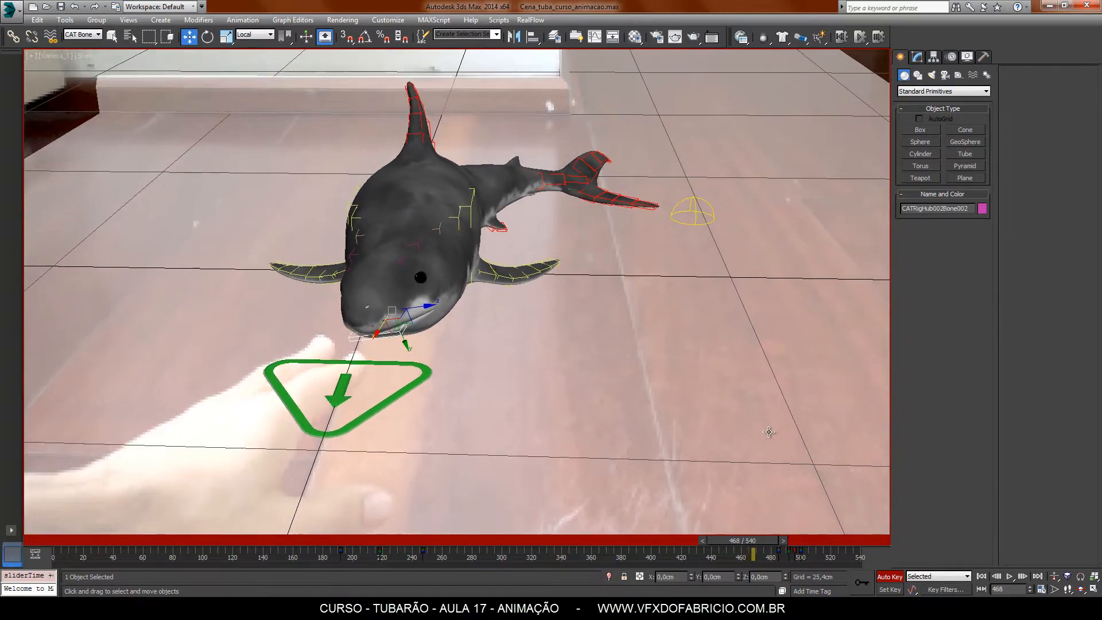
key(period)
key(period)
key(period)
key(period)
key(period)
key(period)
key(period)
key(period)
key(period)
key(period)
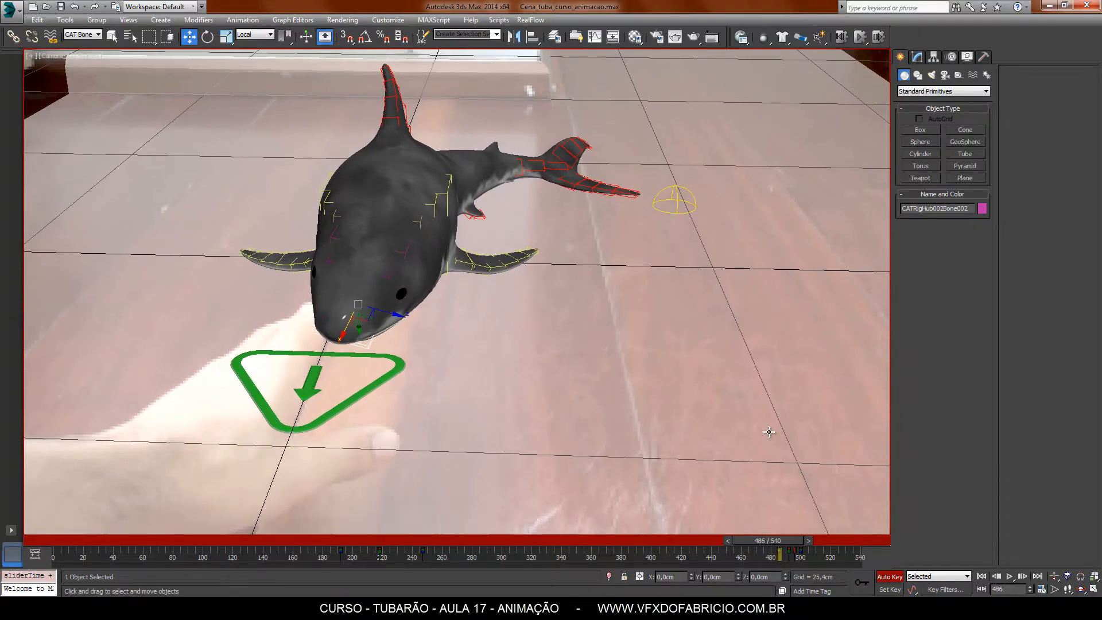
- Step back and forth between frames 486 and 502, ending at frame 496, to examine how the mouth opens and closes
key(comma)
key(comma)
key(comma)
key(comma)
key(comma)
key(comma)
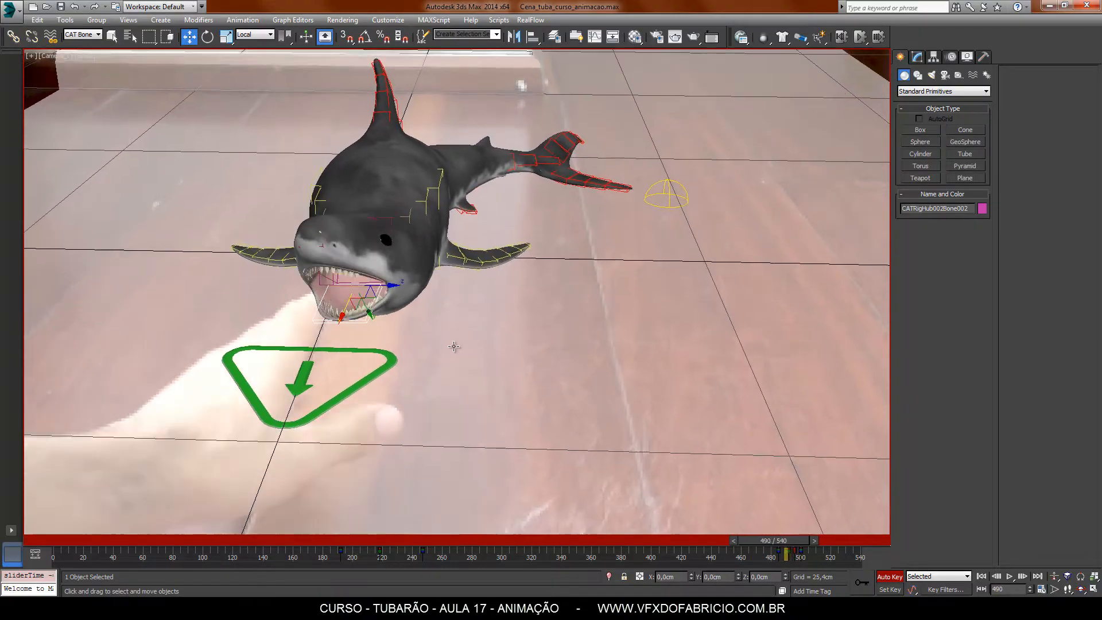
key(period)
key(period)
key(period)
key(period)
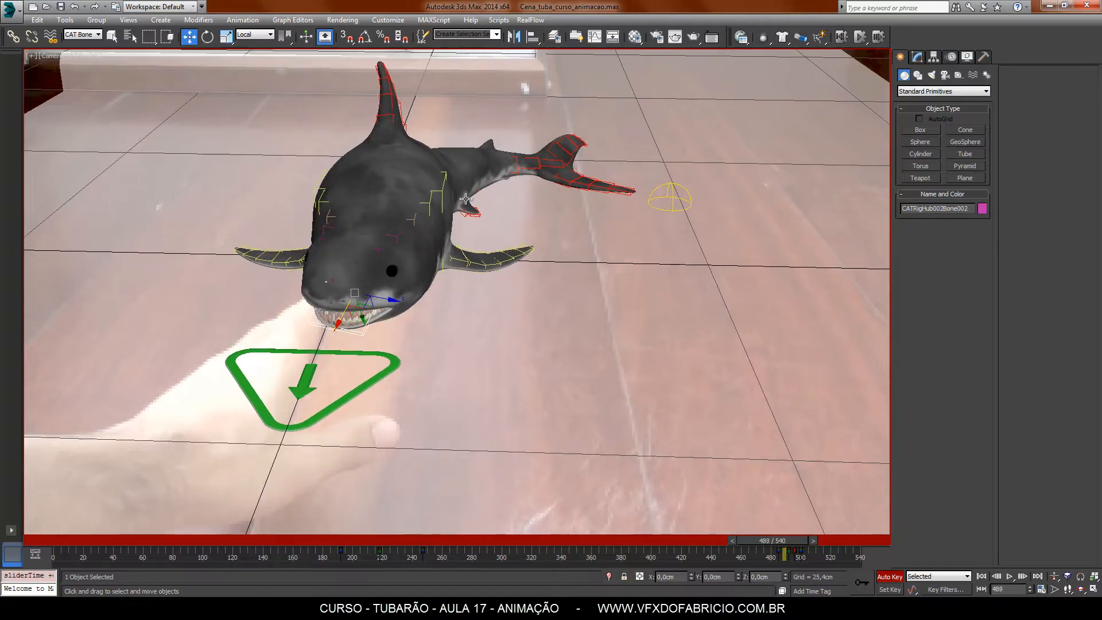
key(period)
key(period)
key(period)
key(period)
key(period)
key(period)
key(period)
key(period)
key(period)
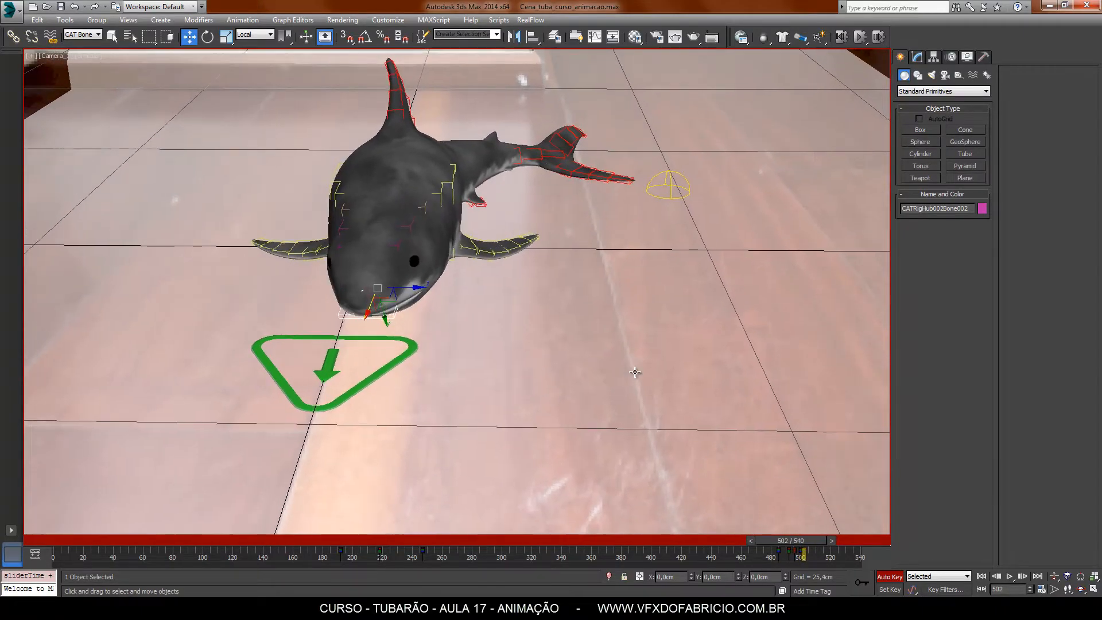
key(comma)
key(comma)
key(comma)
key(comma)
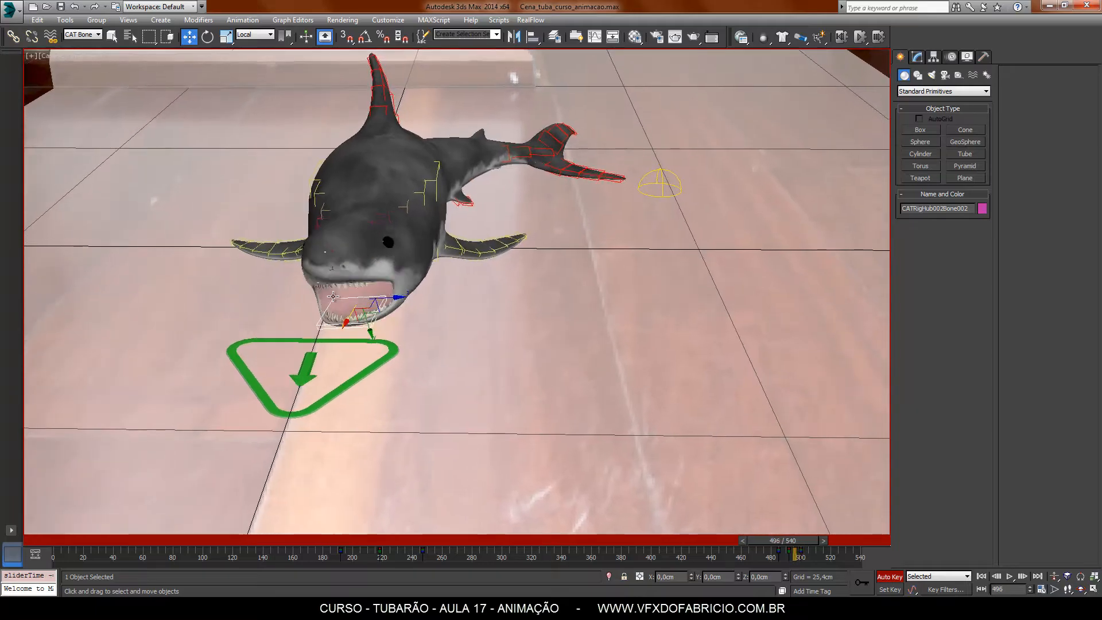
- Select the upper jaw bone, go to frame 488, and rotate it very slightly to key its starting pose
click(325, 242)
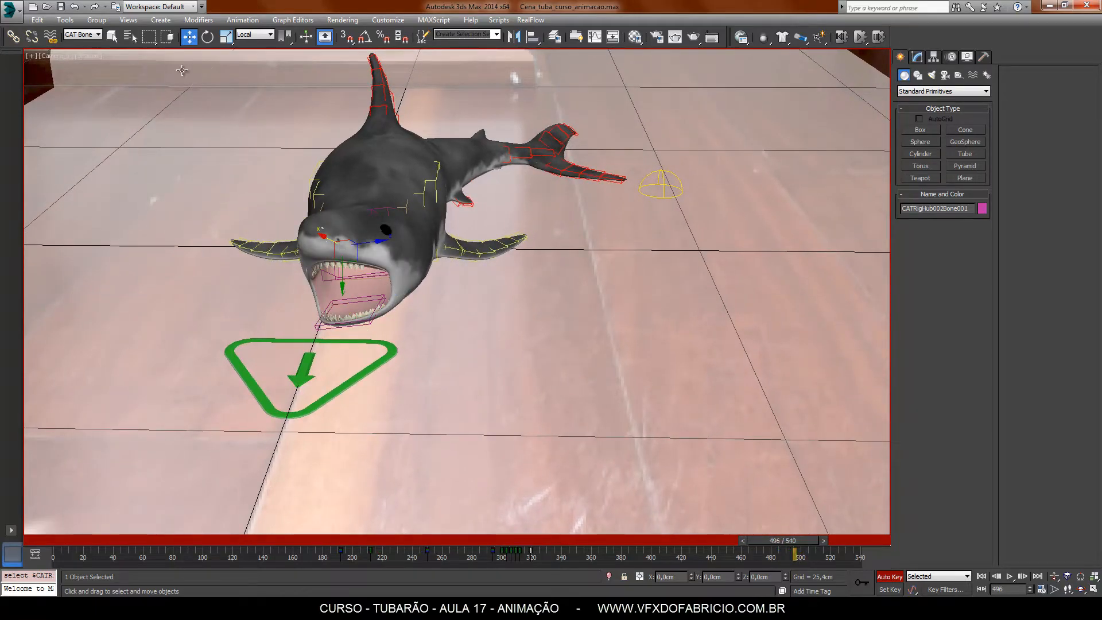
click(206, 38)
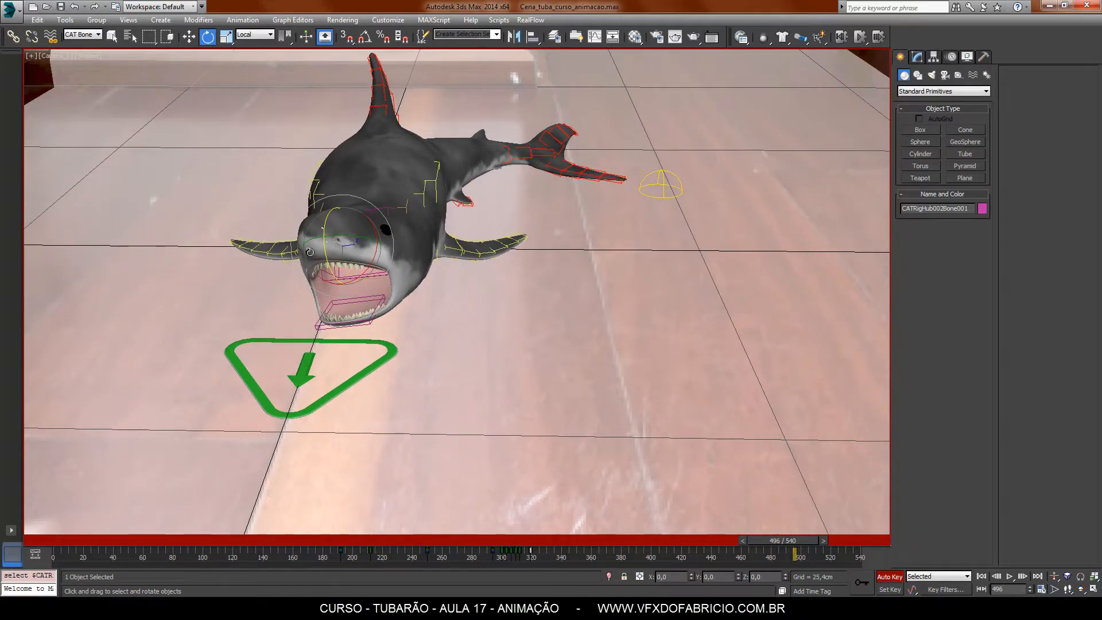
mouse_move(800, 543)
mouse_down()
mouse_move(769, 542)
mouse_move(783, 542)
mouse_up()
key(period)
key(period)
key(period)
key(period)
key(period)
key(period)
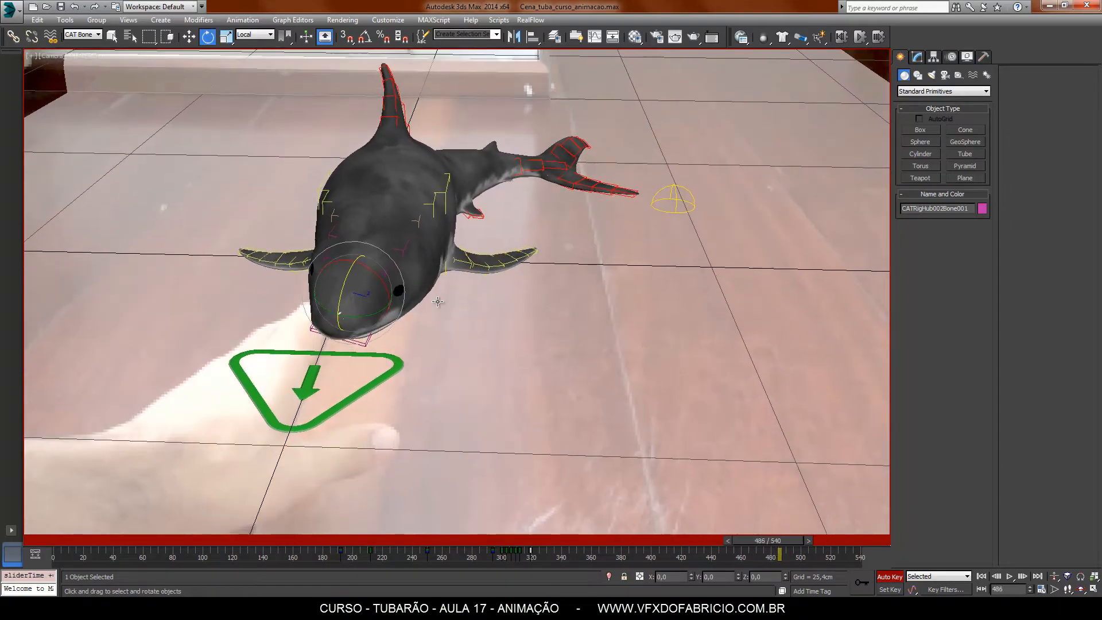
key(comma)
key(comma)
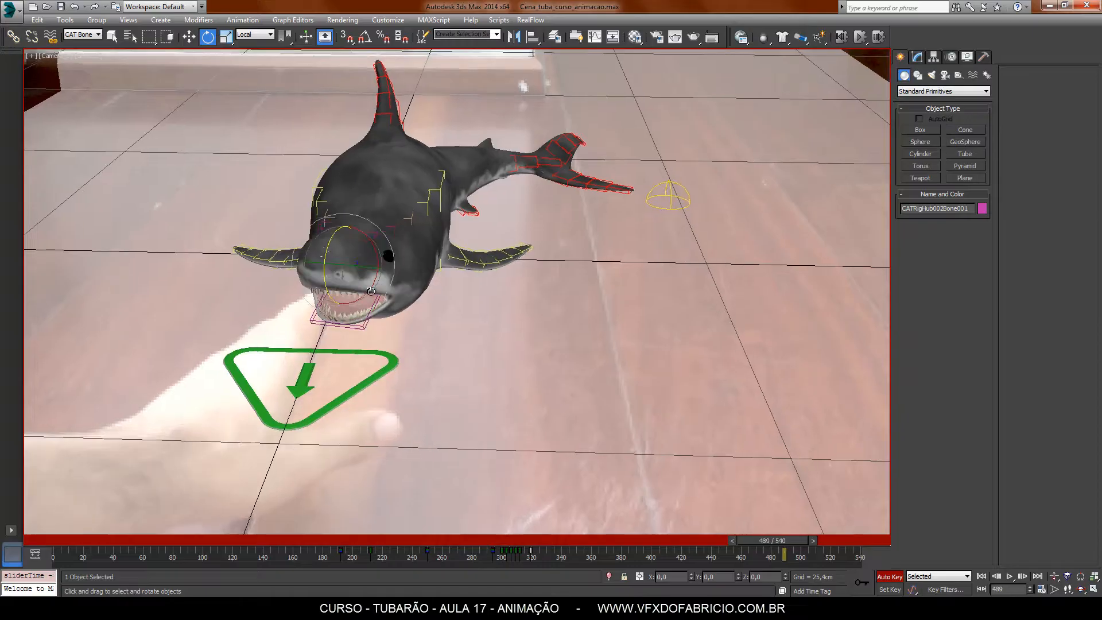
drag(330, 303, 331, 305)
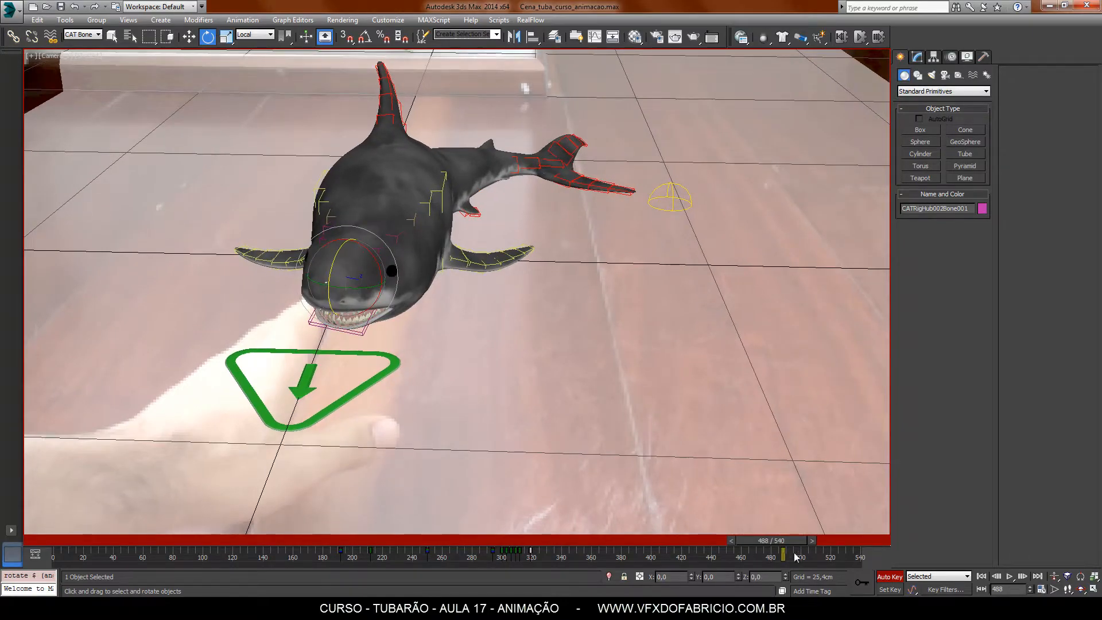
- Go to frame 495 and rotate the upper jaw bone upward about 27 degrees around its local Z axis
key(period)
key(period)
key(period)
key(period)
key(period)
key(period)
key(period)
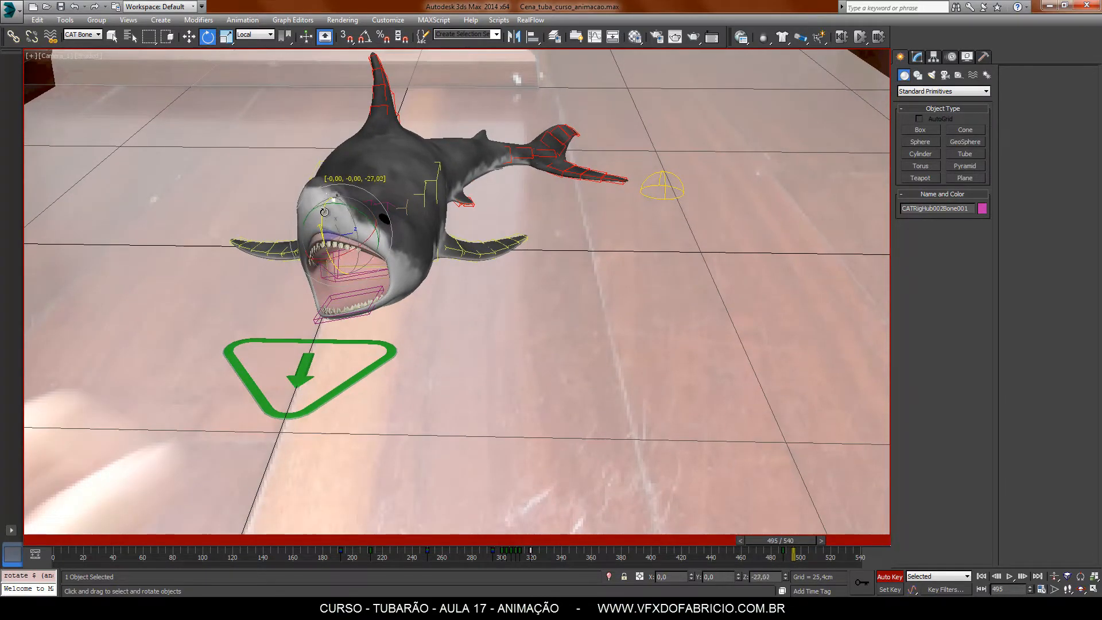
- Copy the upper jaw bone's frame 488 key to about frame 503, and return to frame 468
key(period)
key(period)
key(period)
key(period)
key(period)
key(period)
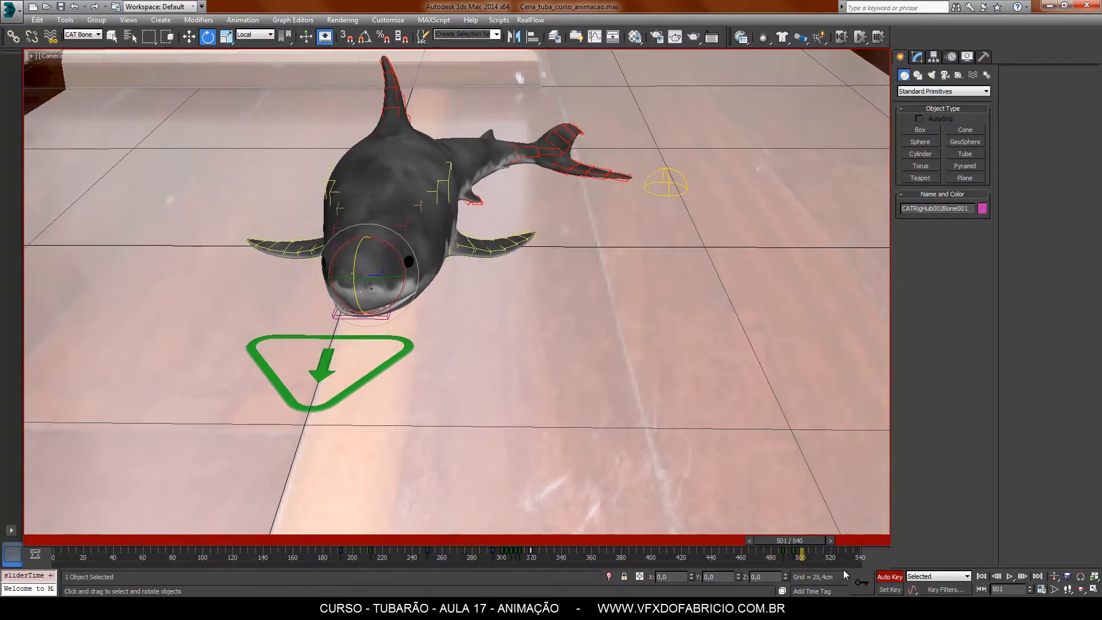
shift+drag(787, 557, 761, 538)
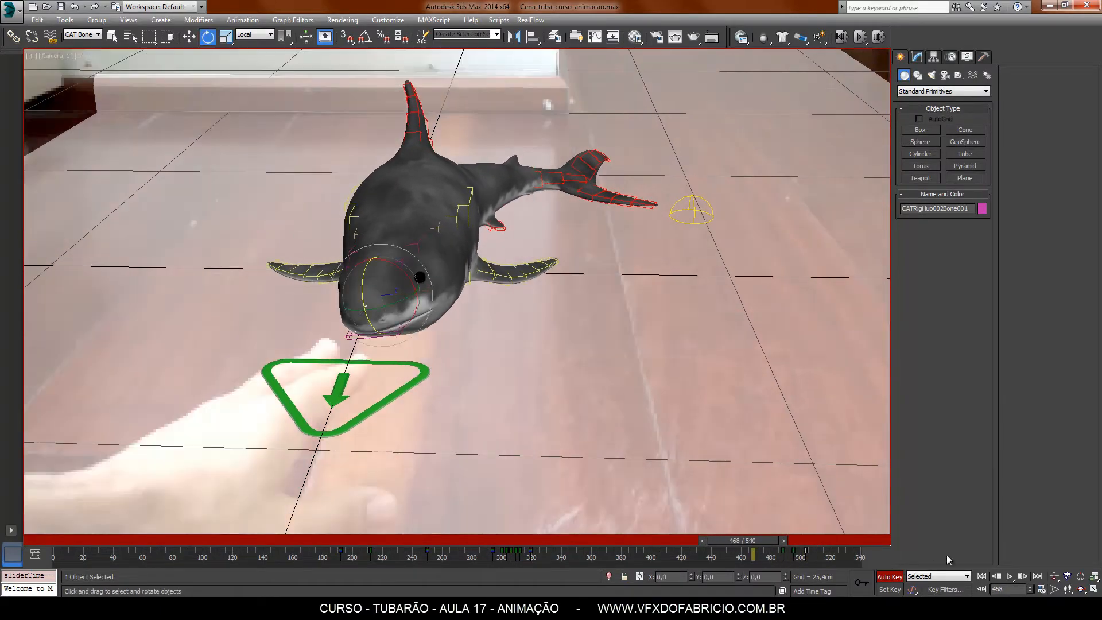
- Play the animation repeatedly from about frame 468 to review the bite with the raised upper jaw
click(1010, 576)
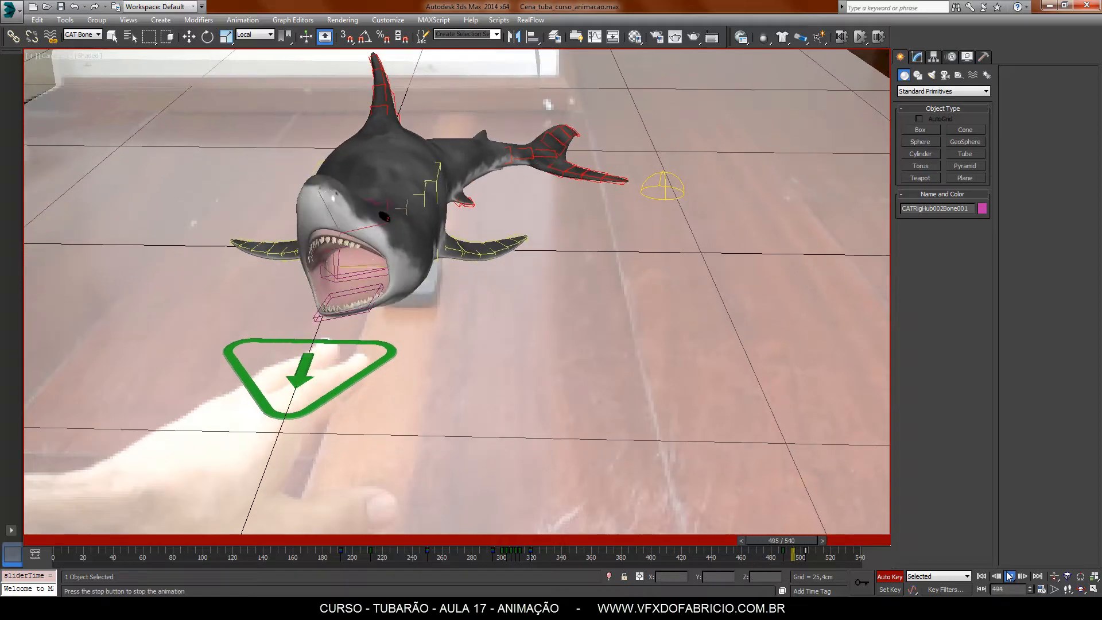
click(1010, 576)
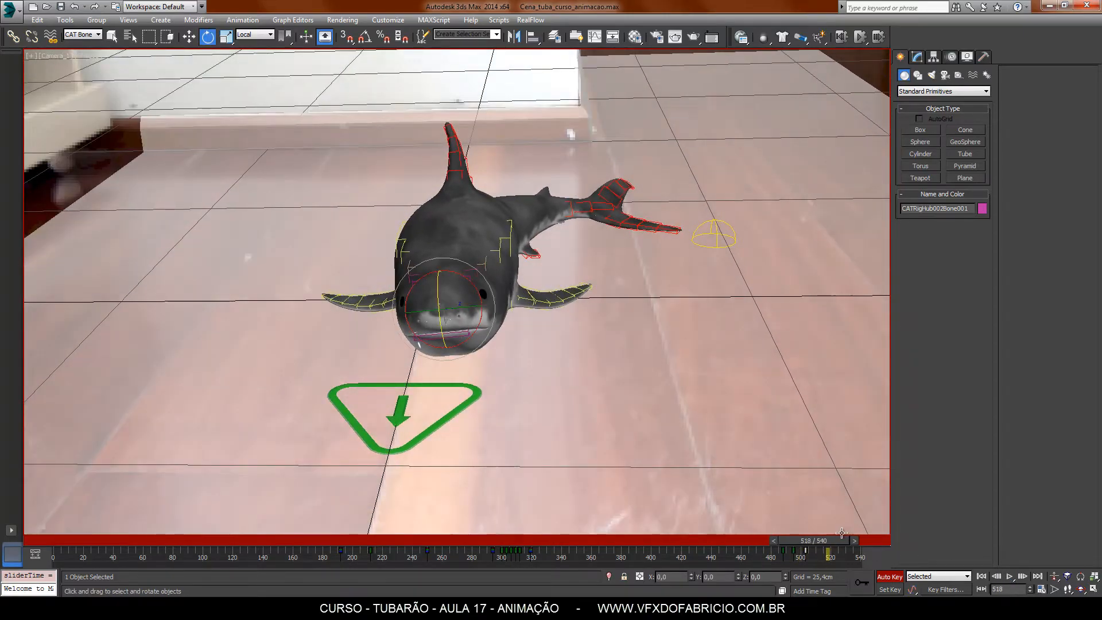
drag(841, 538, 763, 540)
click(1010, 575)
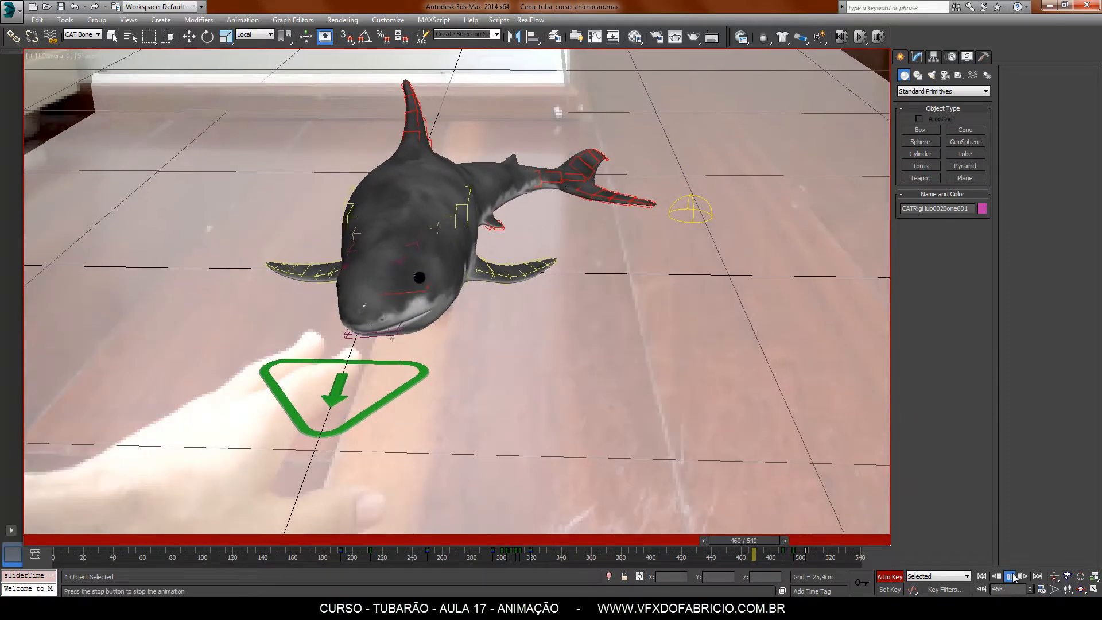
click(1010, 576)
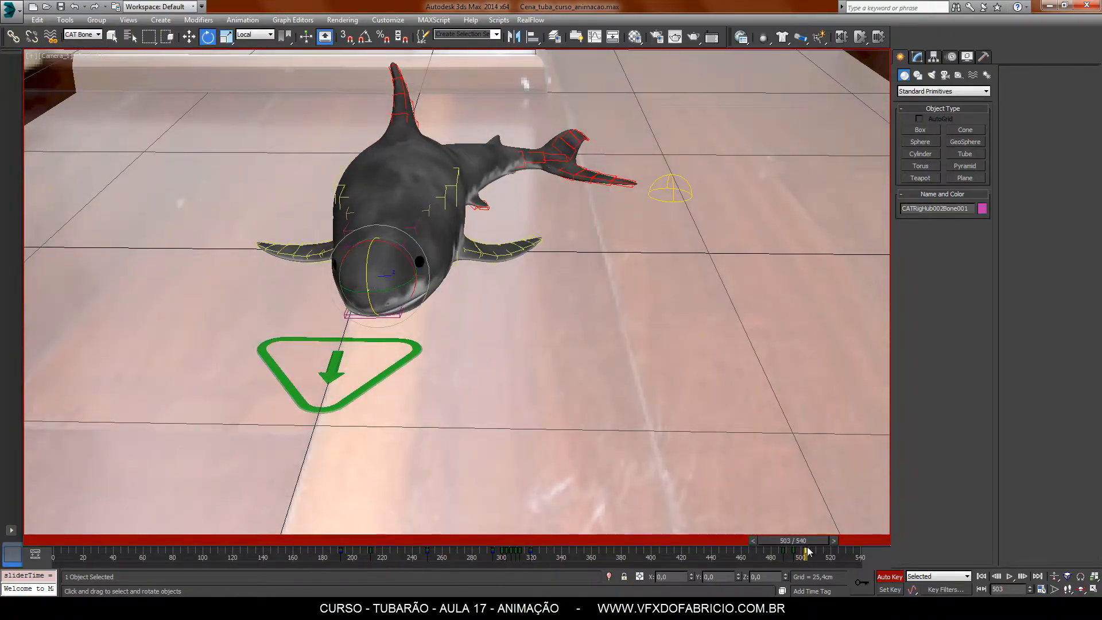
drag(806, 540, 763, 540)
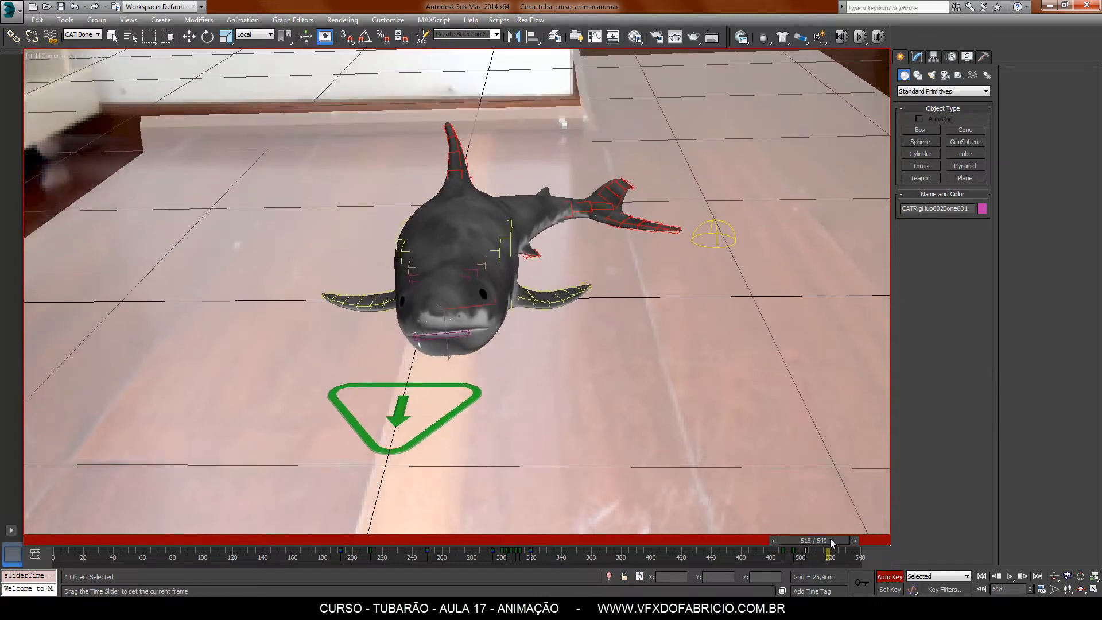
- Select the head hub, go to frame 529, and rotate the head so it tilts sideways
click(831, 539)
key(e)
click(484, 302)
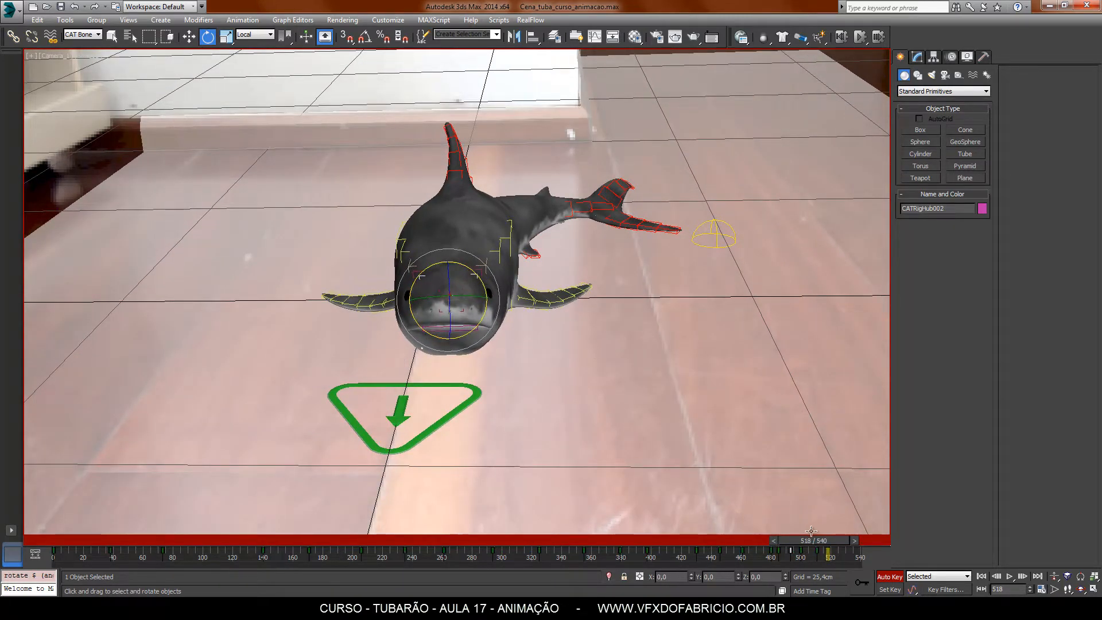
drag(837, 540, 853, 543)
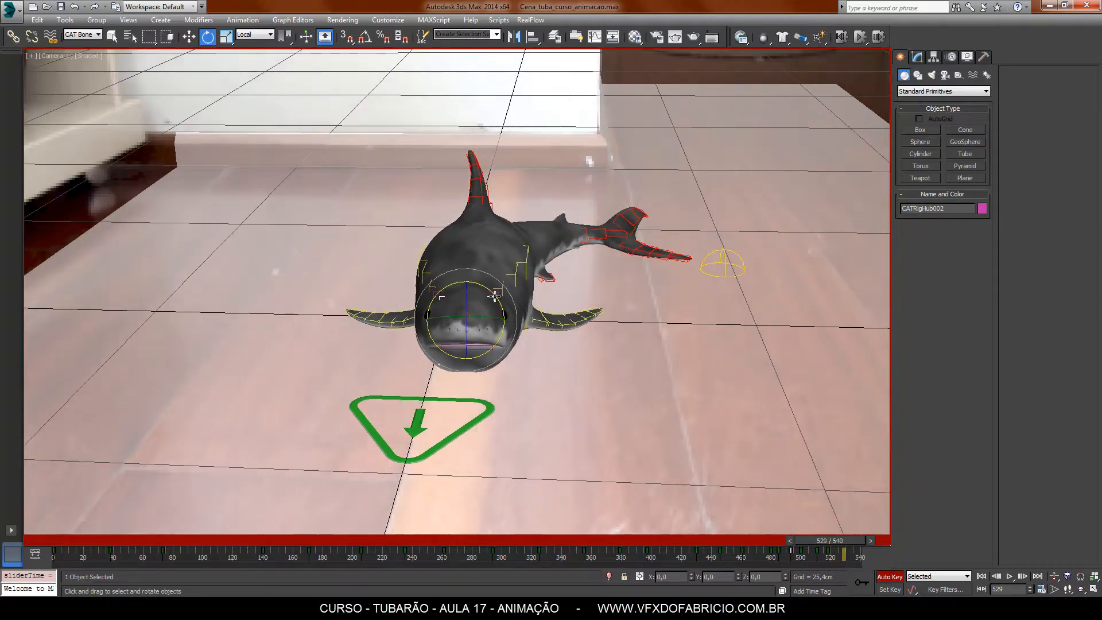
drag(483, 291, 500, 302)
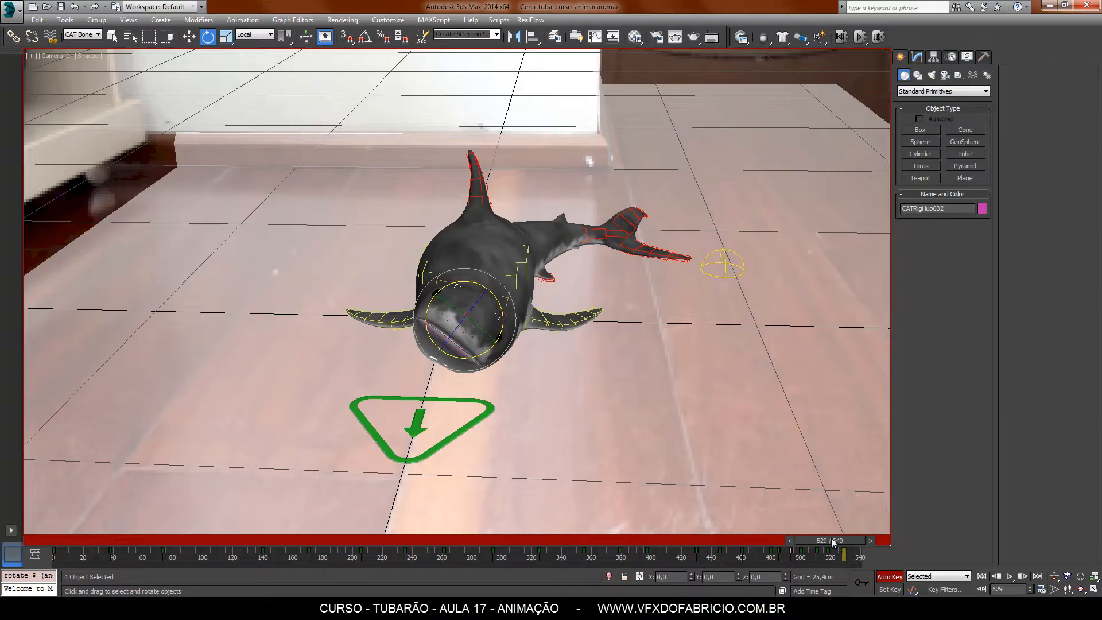
- Go to frame 540, scrub back to frame 339, and play the animation to check the bite and head tilt
drag(834, 542, 881, 540)
key(e)
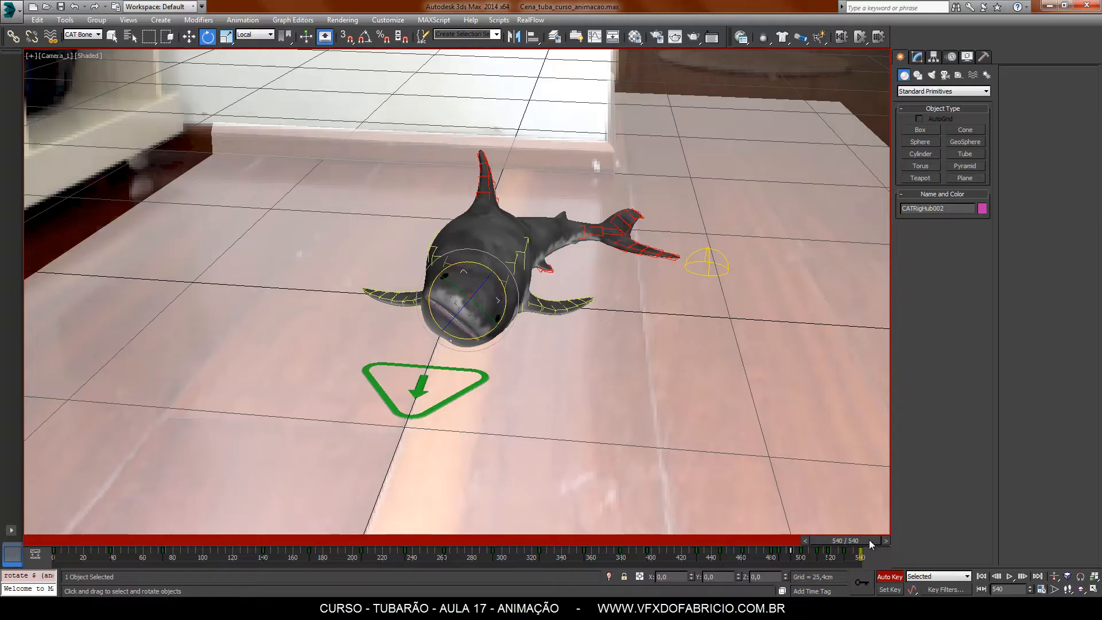
drag(869, 539, 584, 542)
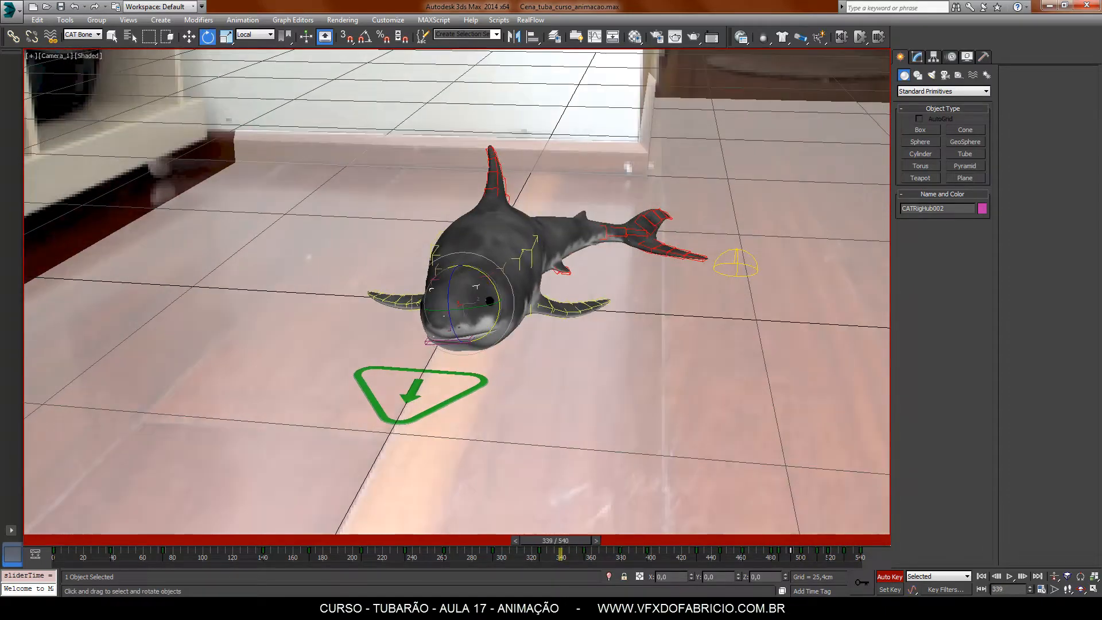
click(1011, 575)
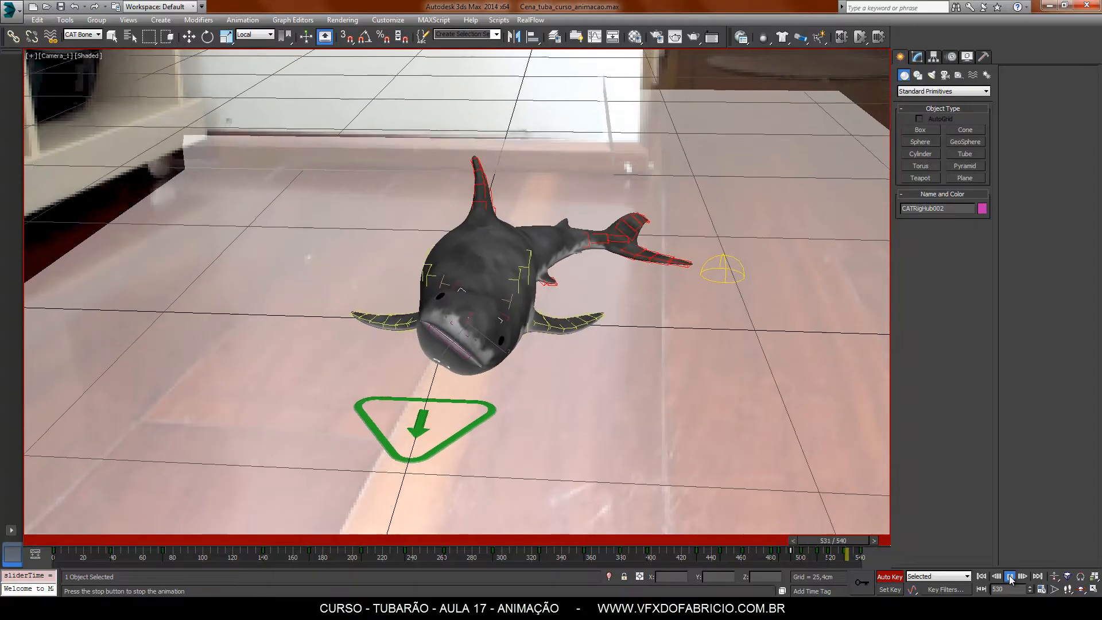
click(1011, 579)
key(e)
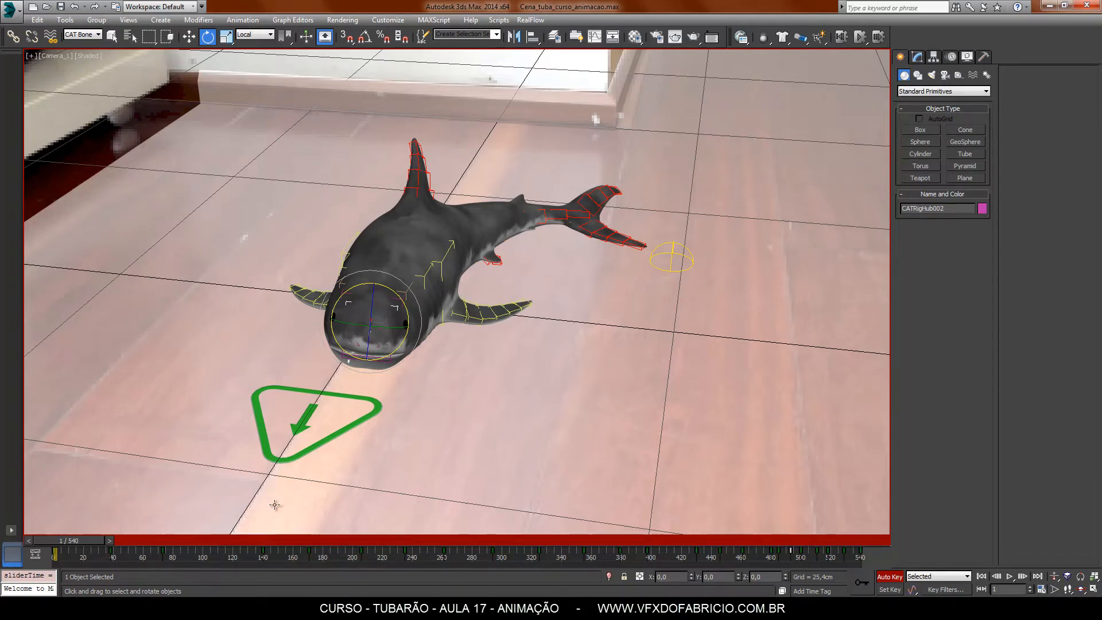
- Return to the start of the timeline and play the whole animation to review it
mouse_move(74, 540)
mouse_down()
mouse_move(149, 542)
mouse_move(66, 542)
mouse_up()
click(1011, 577)
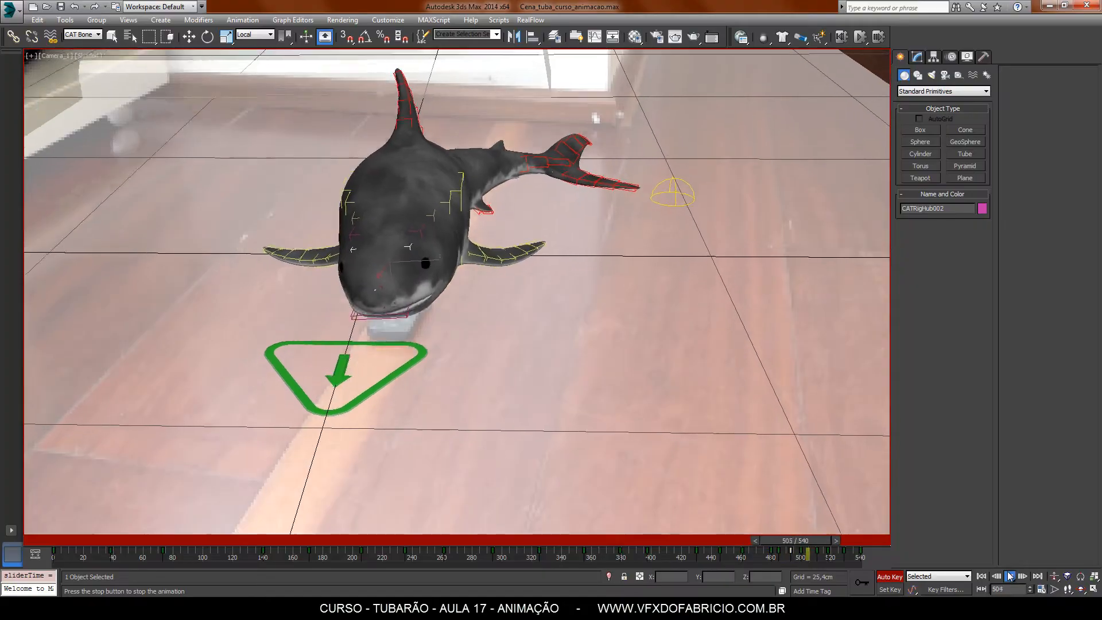
click(1009, 576)
key(e)
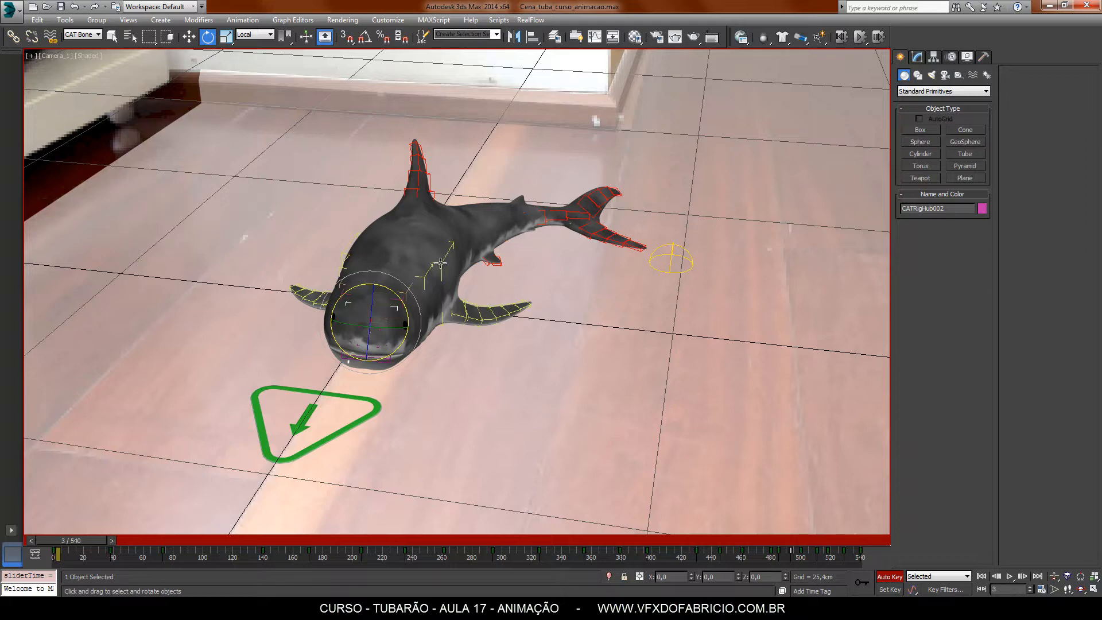
- Select the shark's body hub for moving and go to frame 469
click(473, 307)
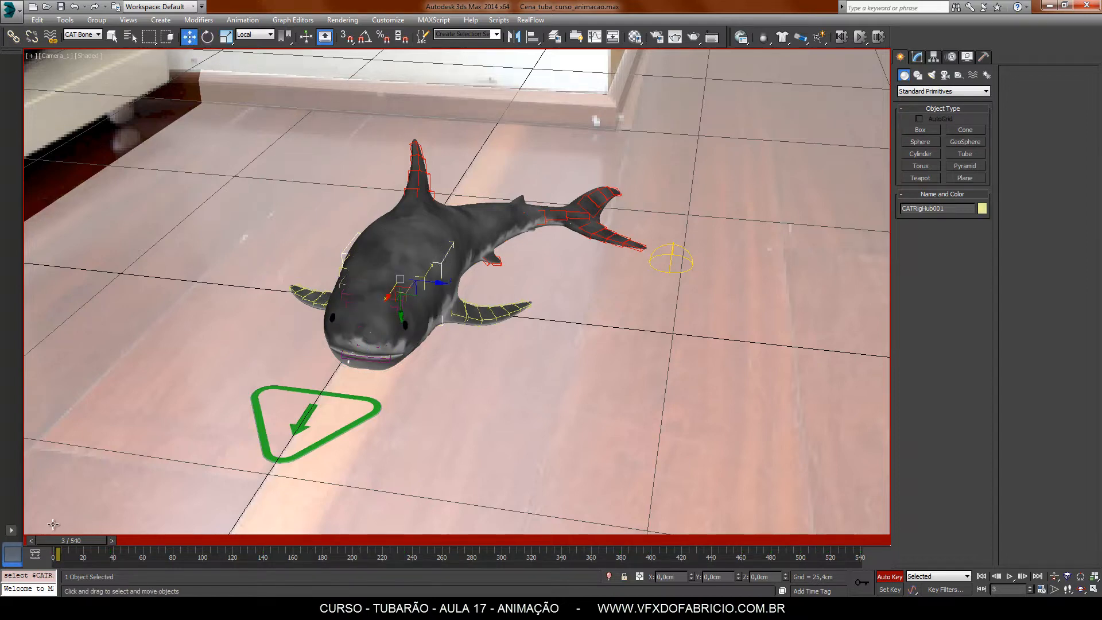
drag(88, 545, 612, 552)
key(w)
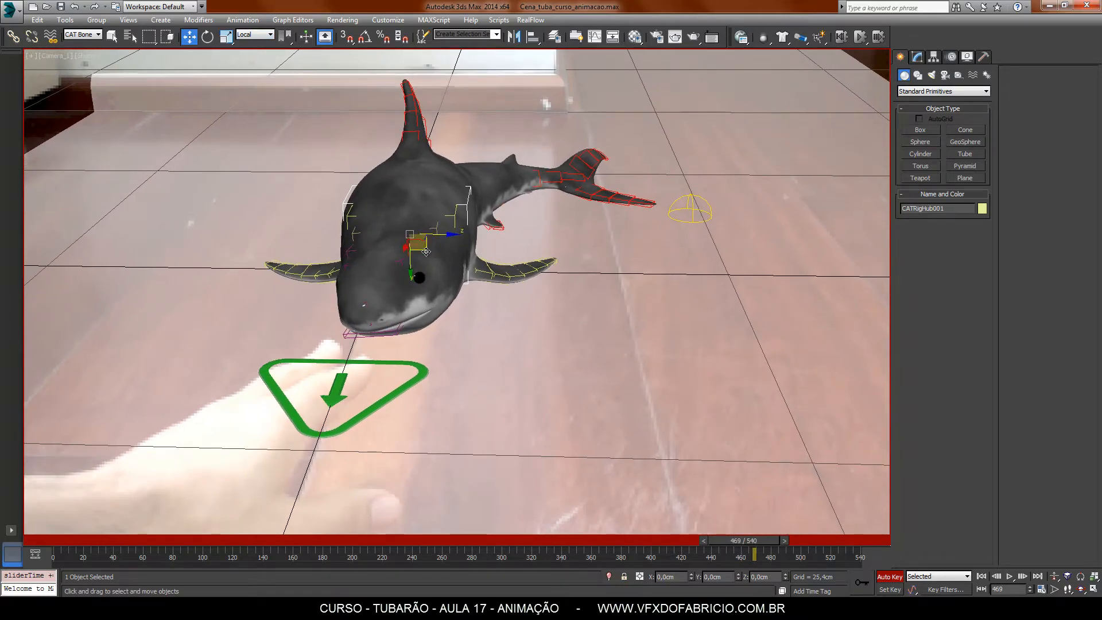
- Try moving the shark's body up and away from the hand at frame 469, and undo the move
drag(426, 252, 453, 233)
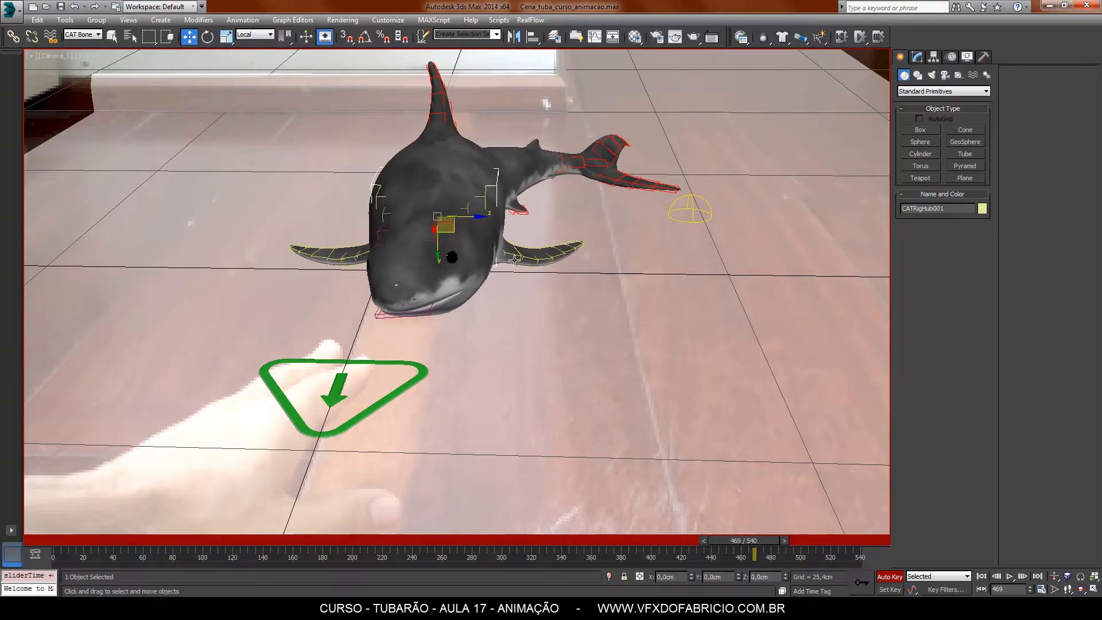
key(ctrl+z)
- Step forward from frame 469 to about frame 485 and back to frame 481 to examine the body's position before the bite
key(period)
key(period)
key(period)
key(period)
key(period)
key(period)
key(period)
key(period)
key(period)
key(period)
key(period)
key(period)
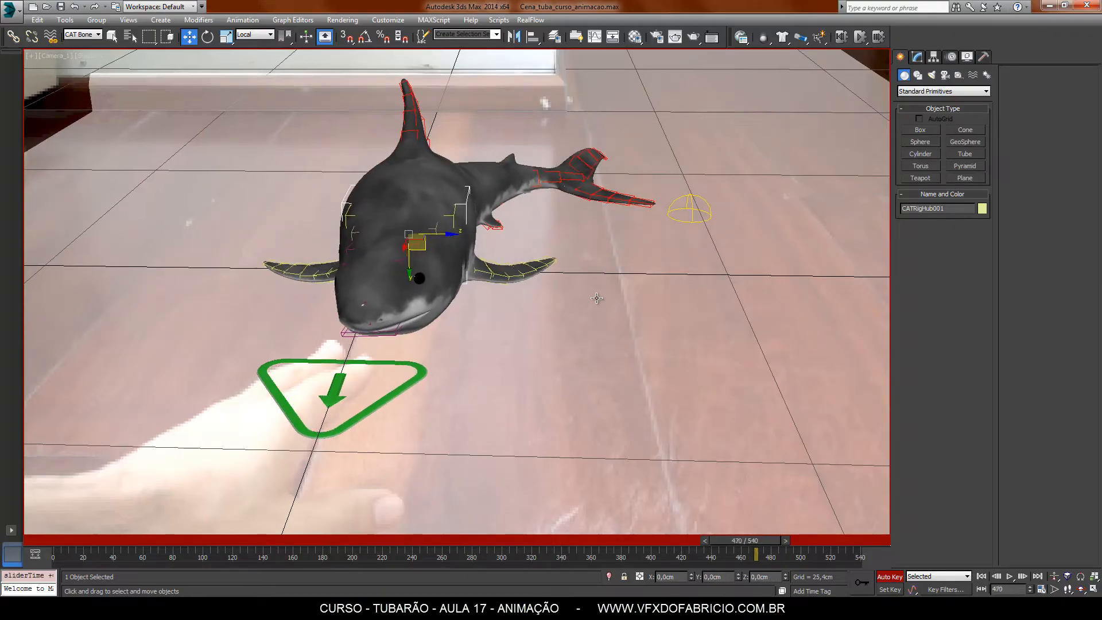
key(period)
key(period)
key(period)
key(period)
key(period)
key(period)
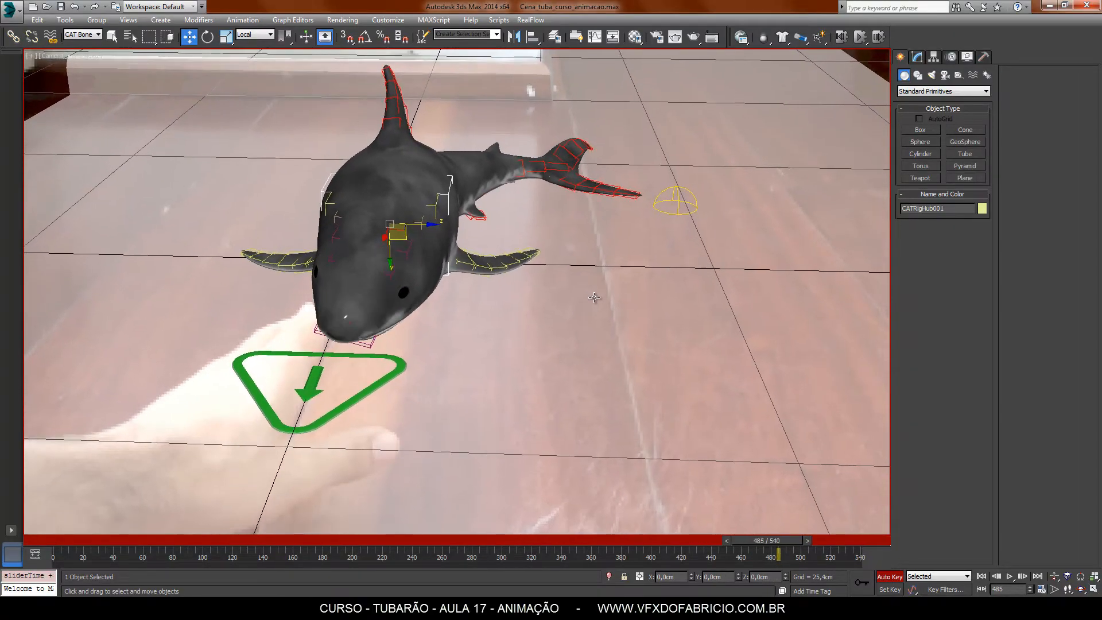
key(comma)
key(comma)
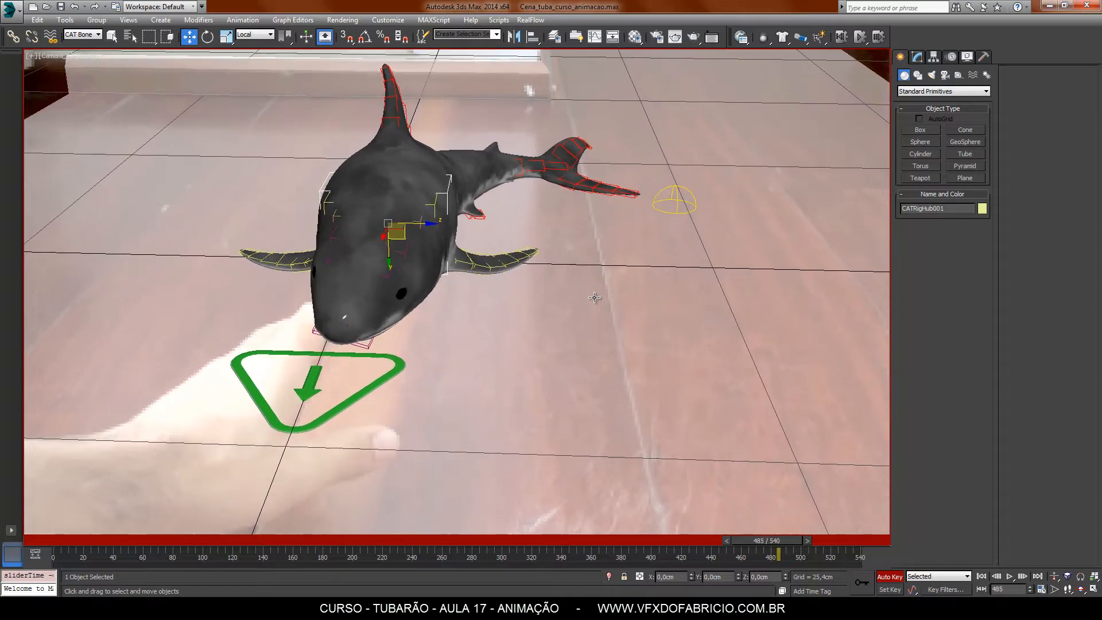
key(comma)
key(comma)
key(comma)
key(comma)
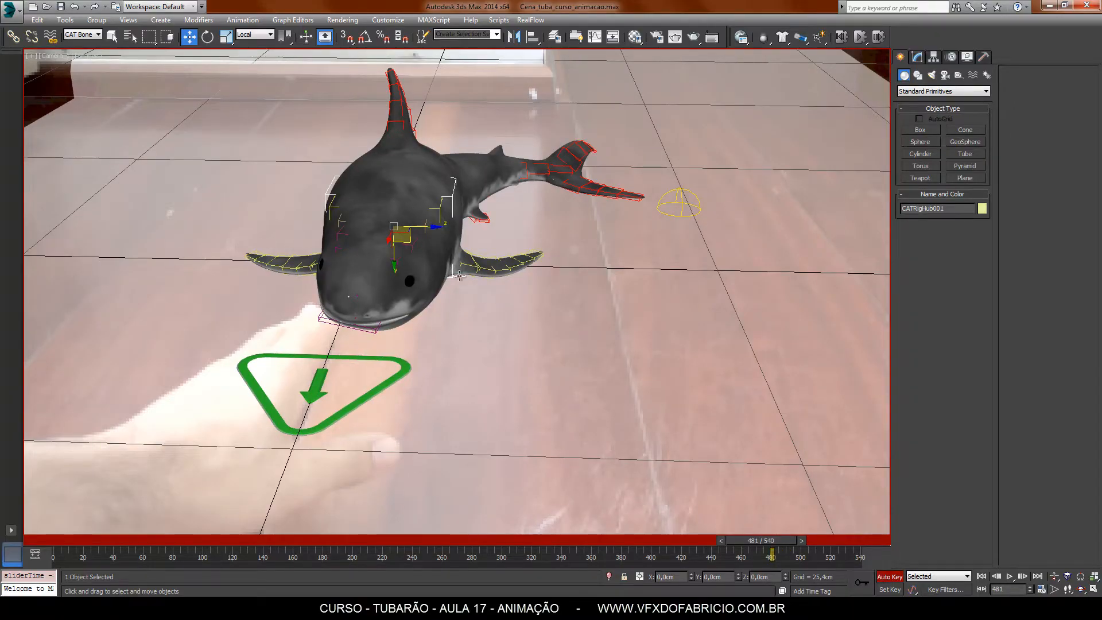
- Pull the shark's body slightly back from the hand with a keyframe at frame 485
key(period)
key(period)
key(period)
key(period)
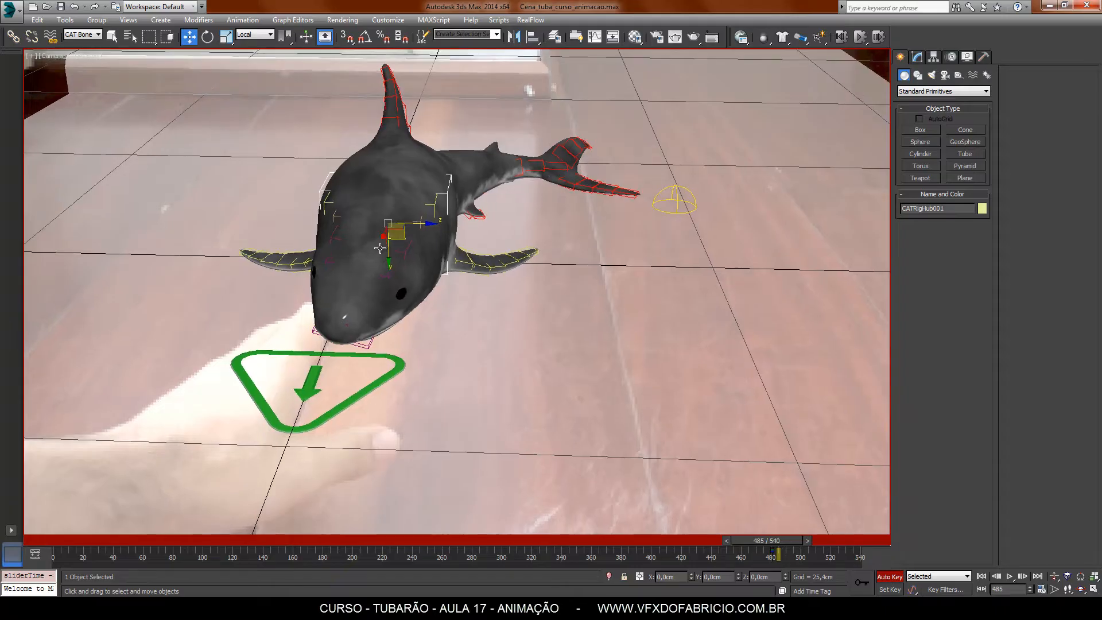
drag(381, 239, 382, 236)
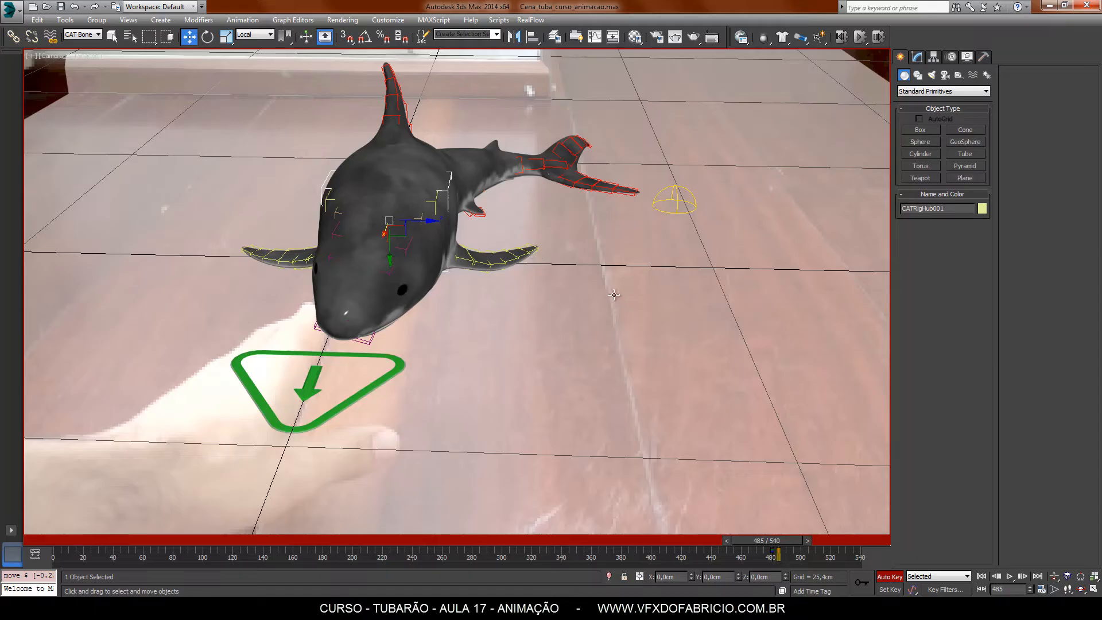
- Move the shark's body forward along its length with a keyframe at frame 500 for the lunge
key(period)
key(period)
key(period)
key(period)
key(period)
key(period)
key(period)
key(period)
key(period)
key(period)
key(period)
key(period)
key(period)
key(period)
key(period)
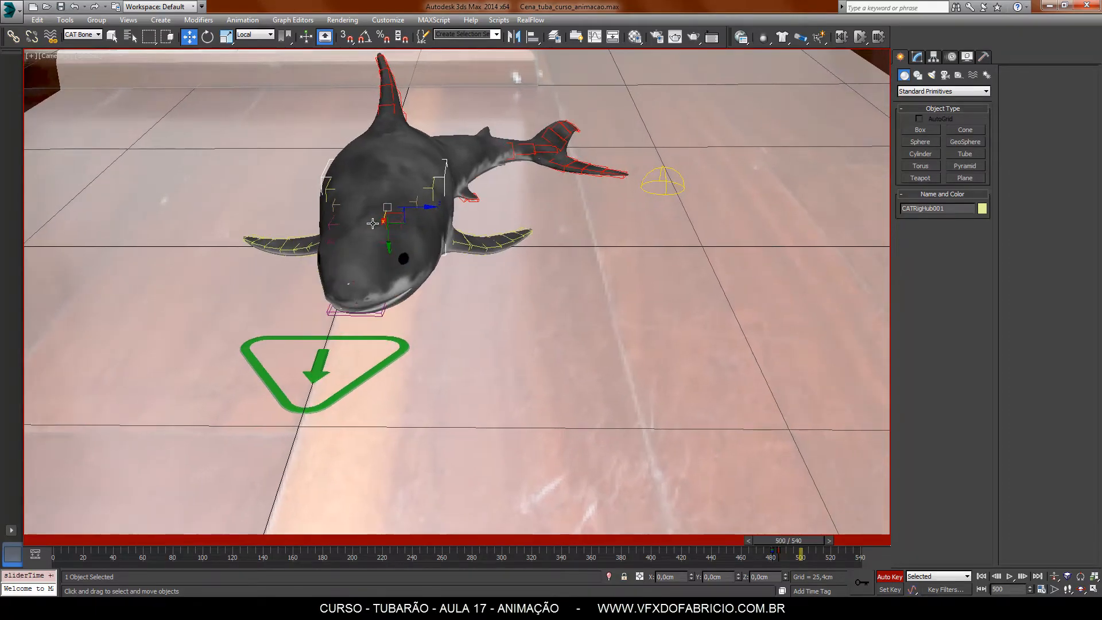
drag(380, 222, 381, 253)
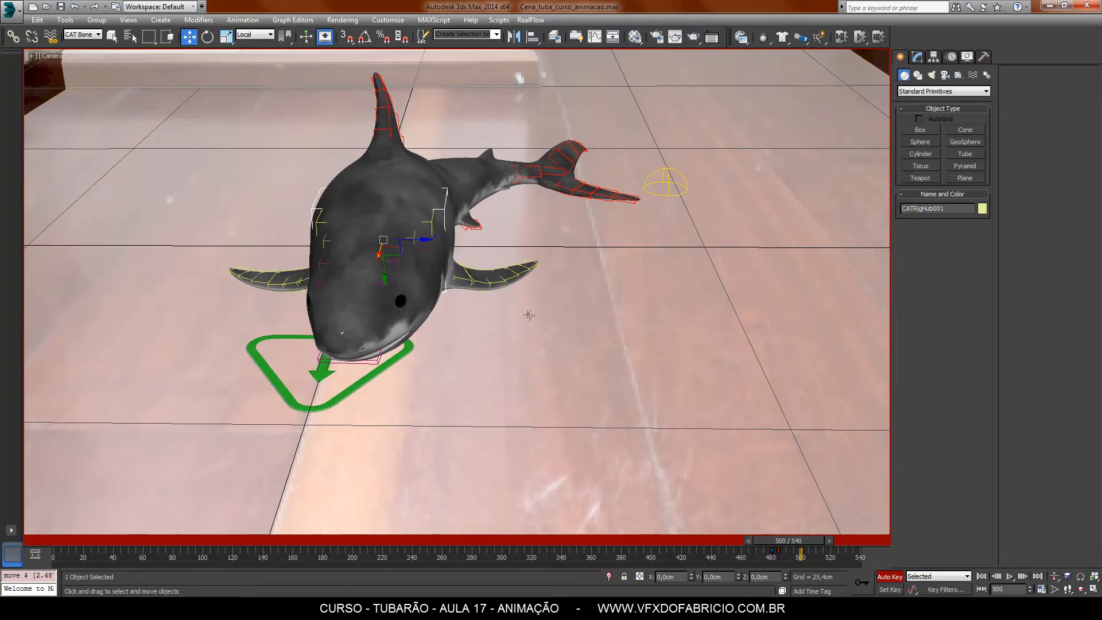
- Raise the open-mouthed shark's body off the floor with a keyframe at frame 493
key(comma)
key(comma)
key(comma)
key(comma)
key(comma)
key(comma)
key(comma)
key(comma)
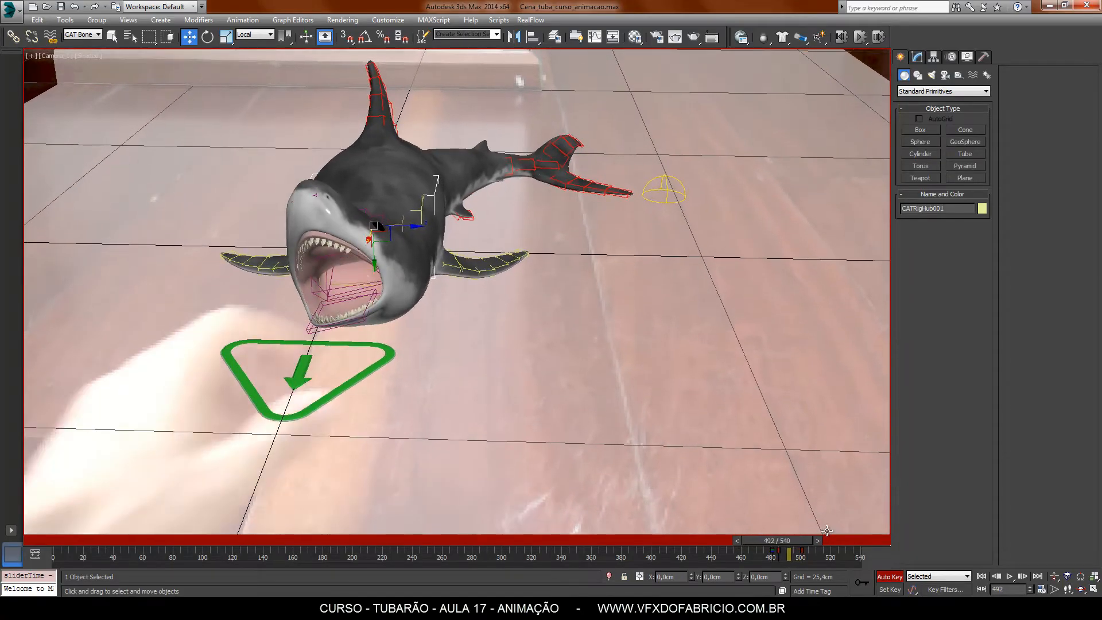
key(period)
drag(375, 263, 374, 243)
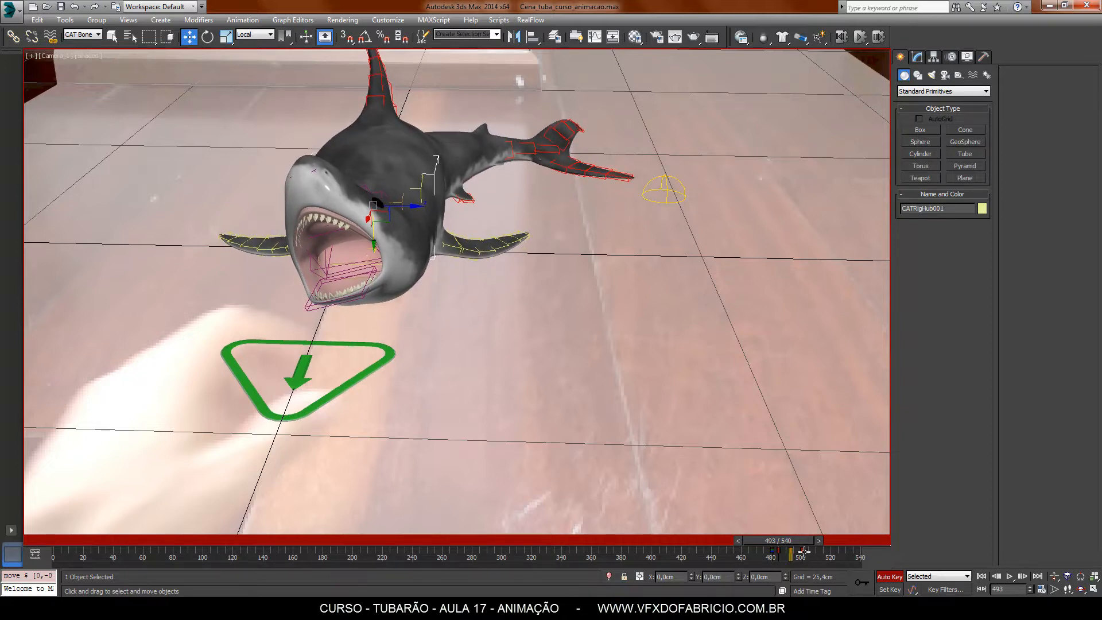
- Play the lunge from frame 471 in the camera view to review the body's movement
drag(796, 542, 763, 542)
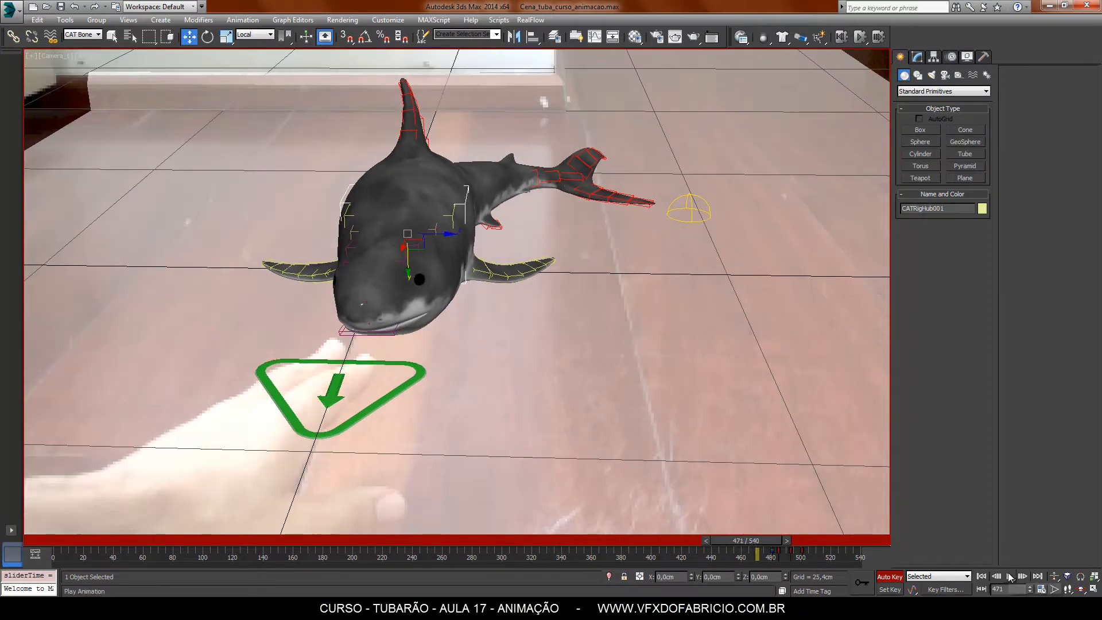
click(1010, 577)
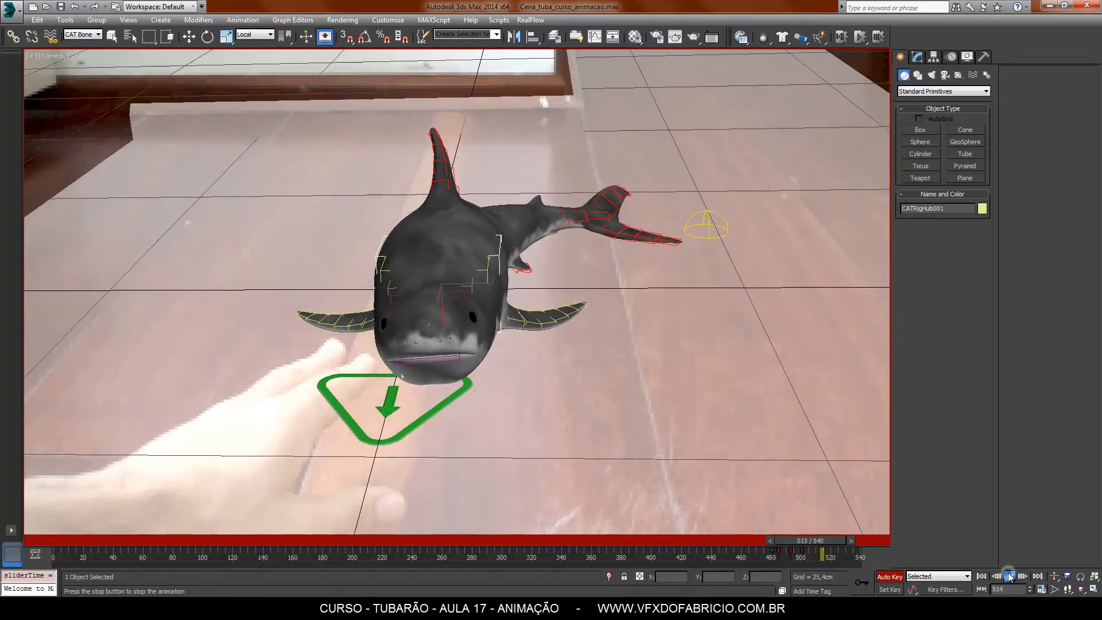
click(1010, 576)
- Return to frame 493, open the Curve Editor for the body hub's position, and place it clear of the shark
drag(835, 540, 804, 542)
key(w)
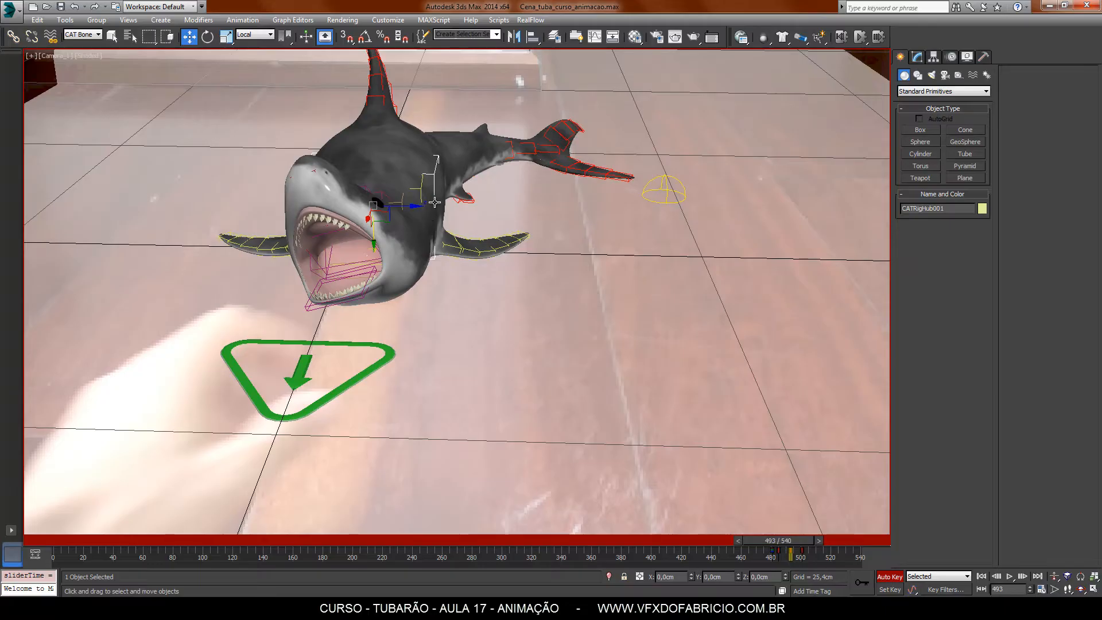
right_click(431, 174)
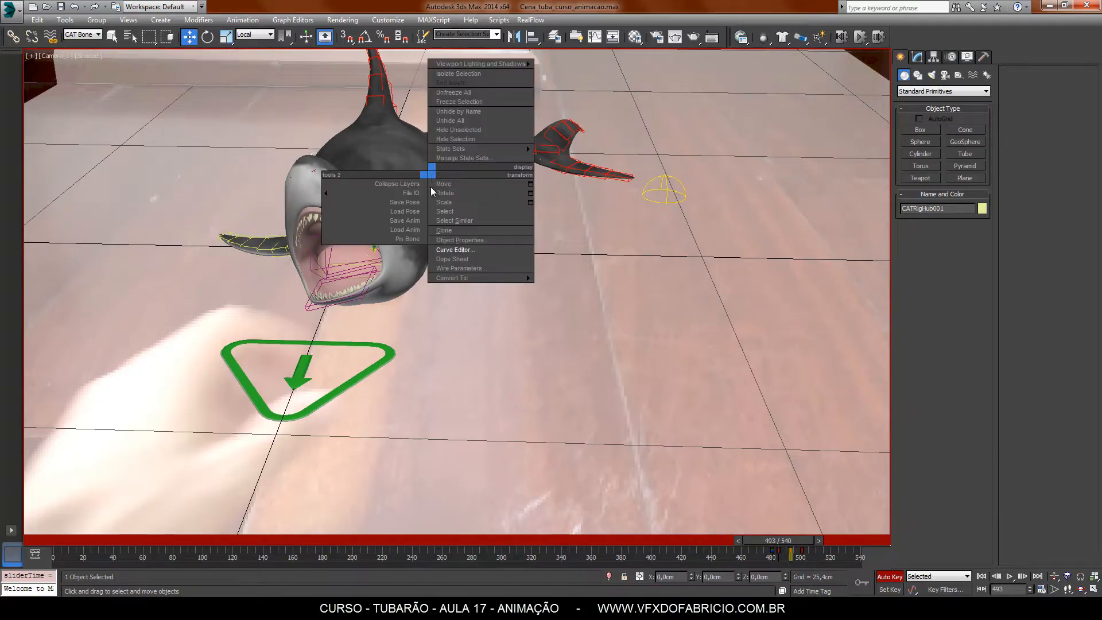
click(456, 249)
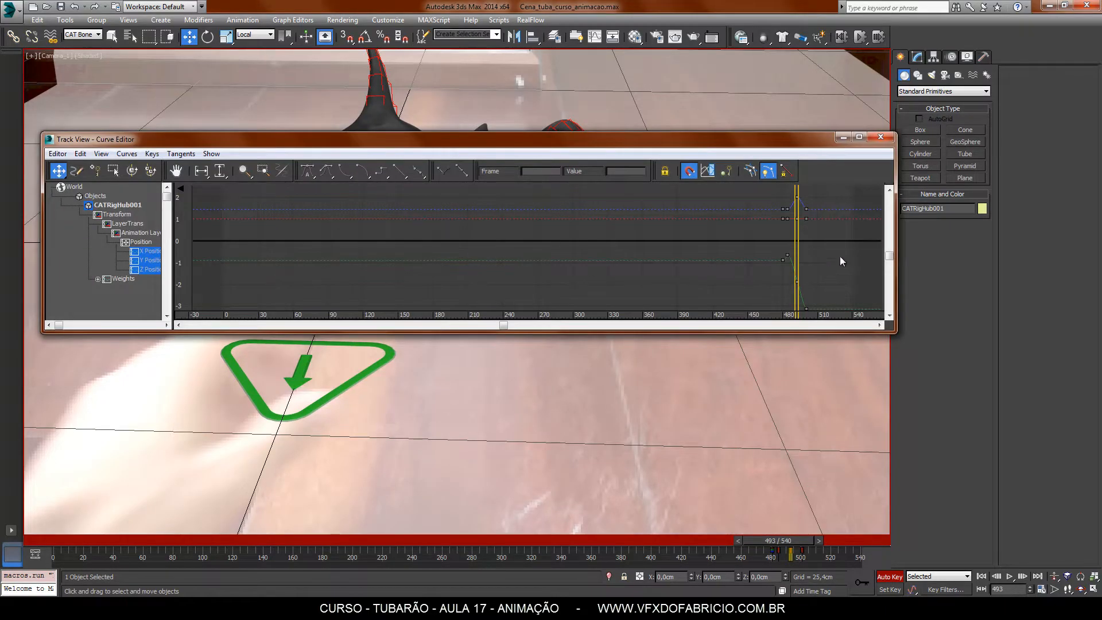
middle_drag(725, 217, 667, 251)
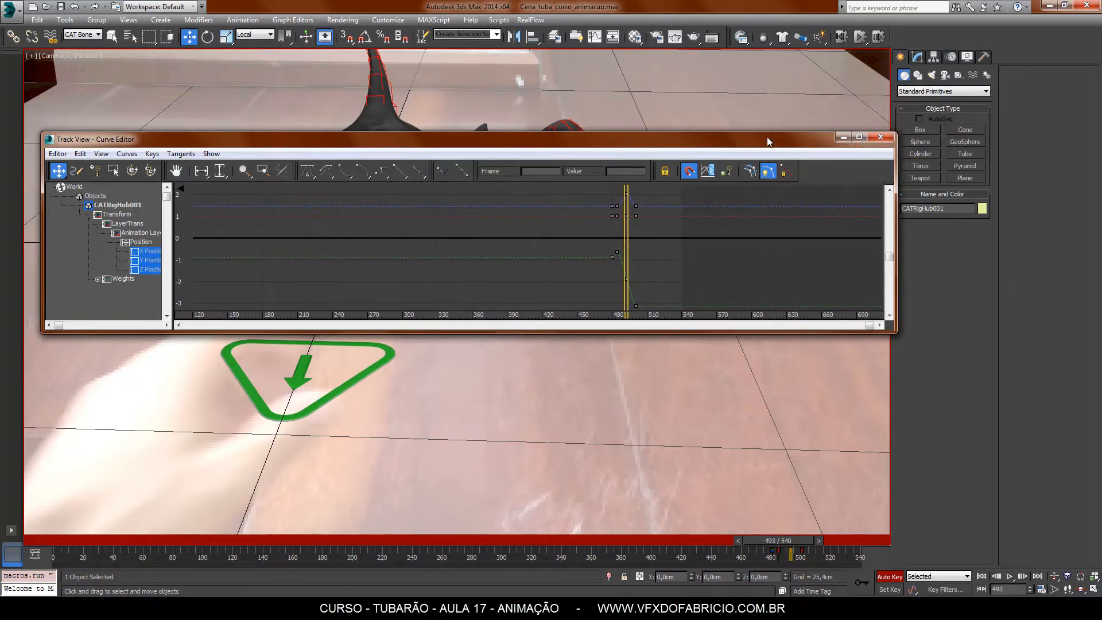
drag(768, 141, 547, 365)
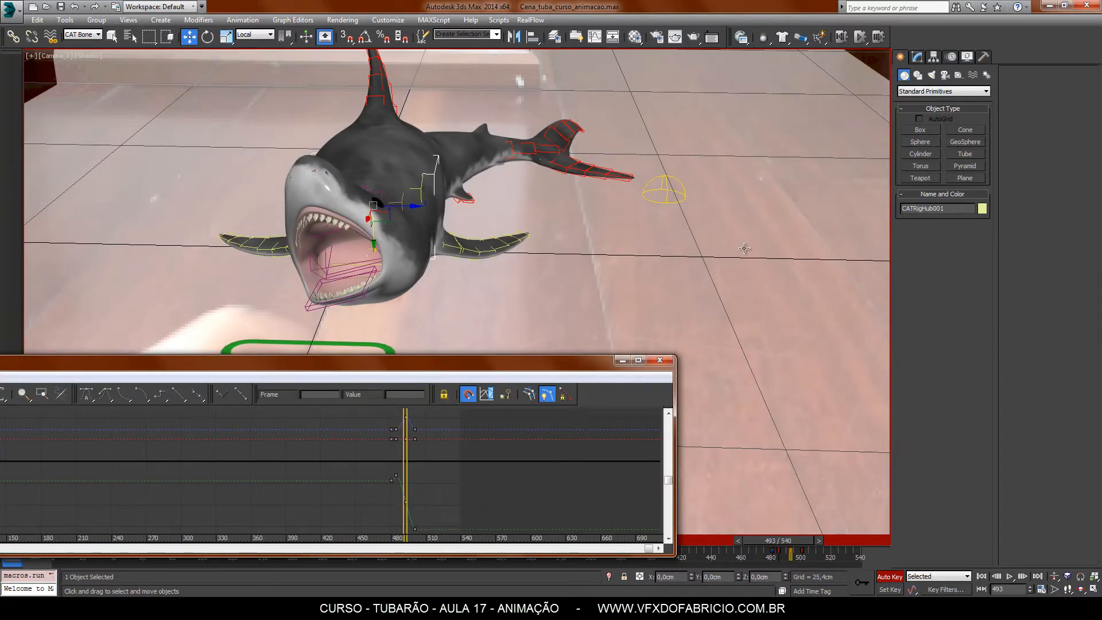
- Switch to a perspective side view of the shark and play the lunge twice to examine its jump and landing
key(p)
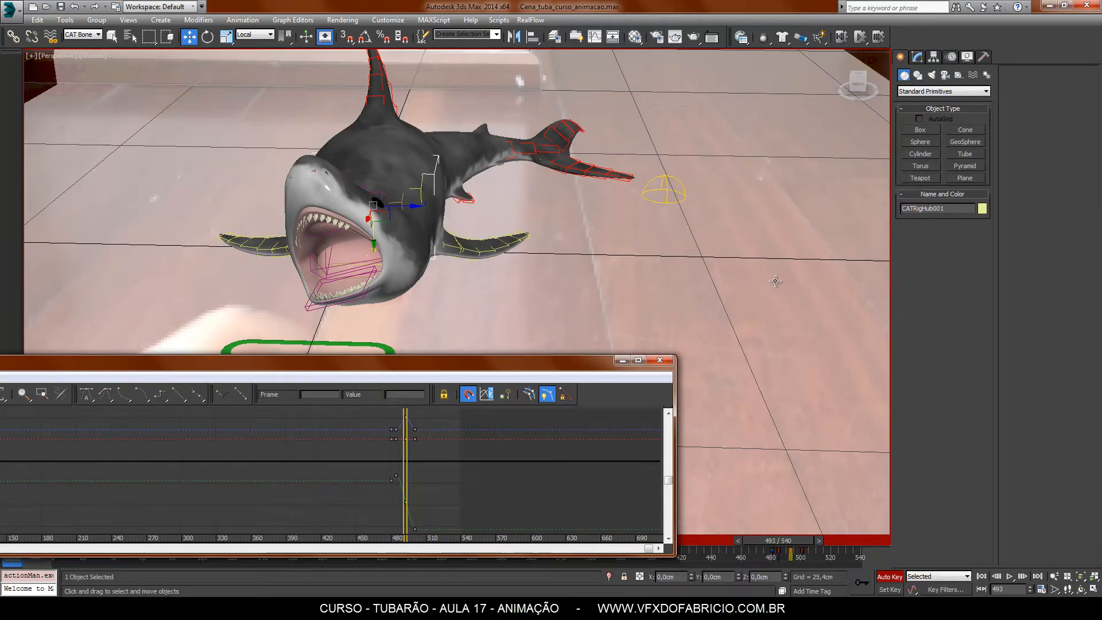
alt+middle_drag(775, 281, 655, 282)
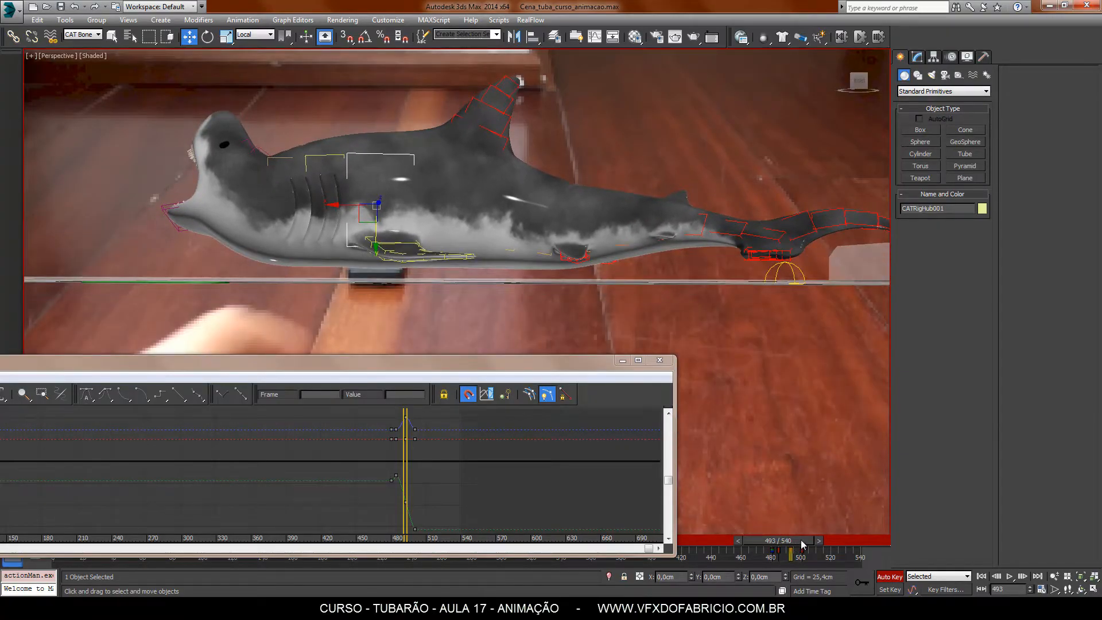
drag(801, 540, 785, 540)
click(1010, 576)
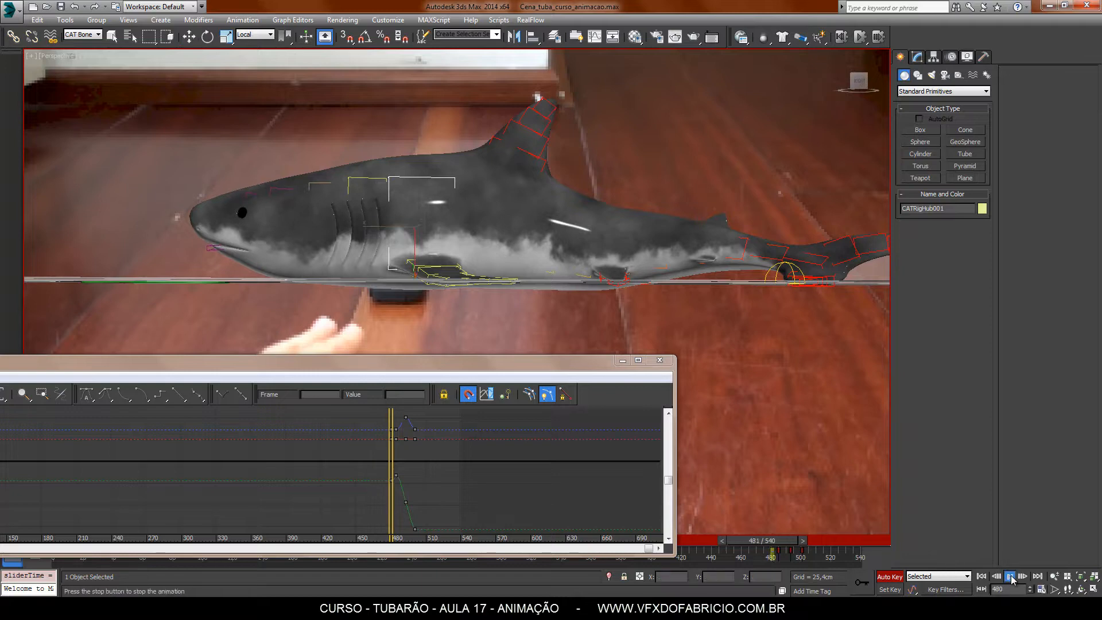
click(1011, 579)
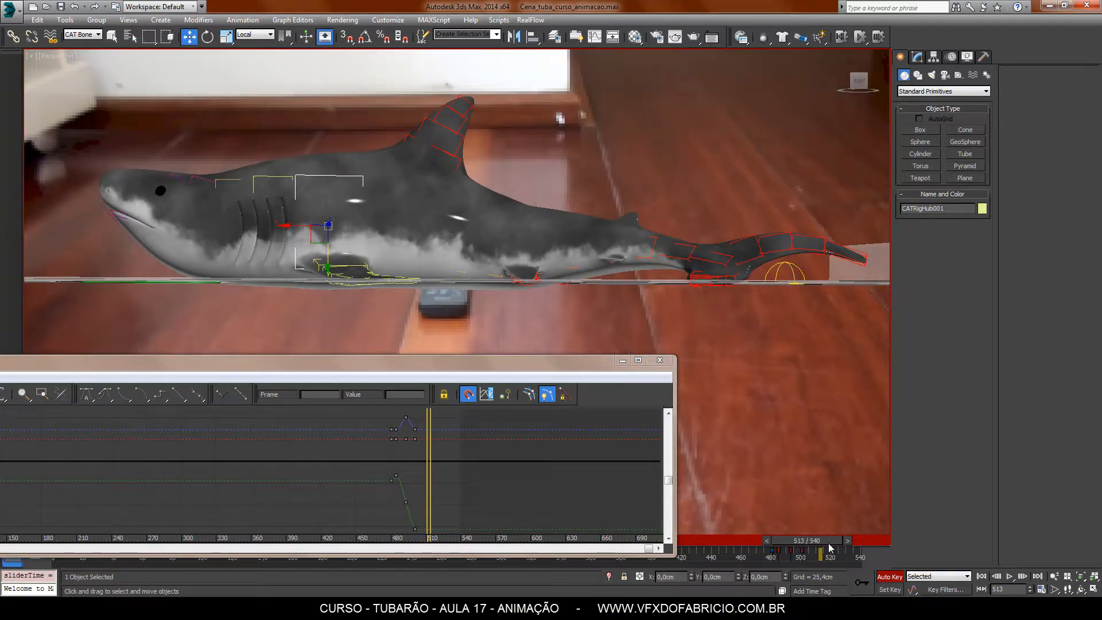
drag(828, 543, 786, 543)
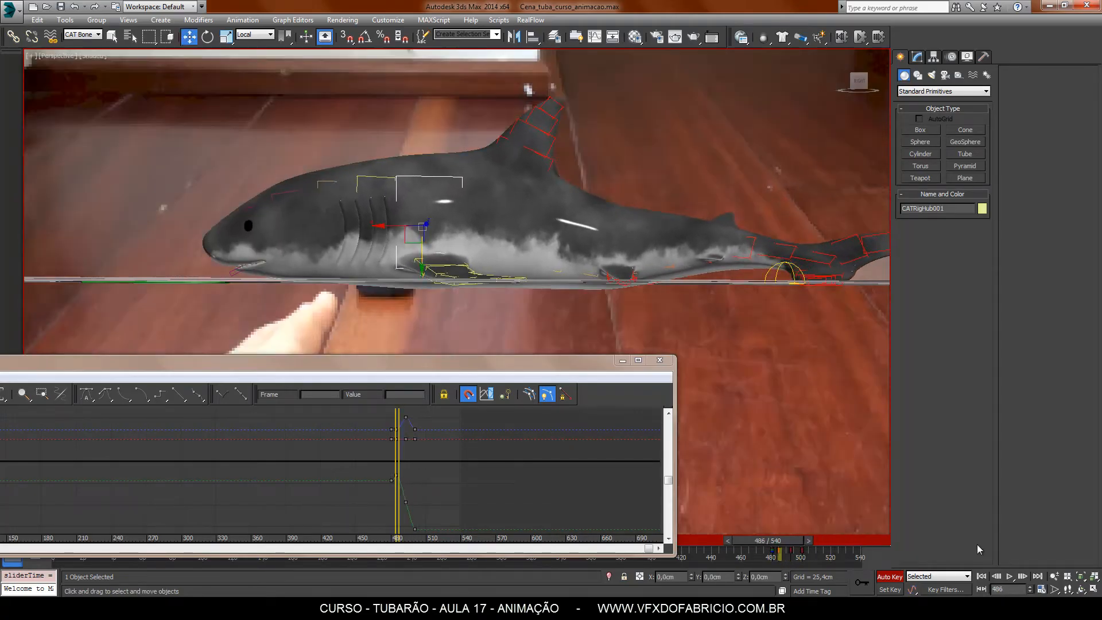
click(1014, 575)
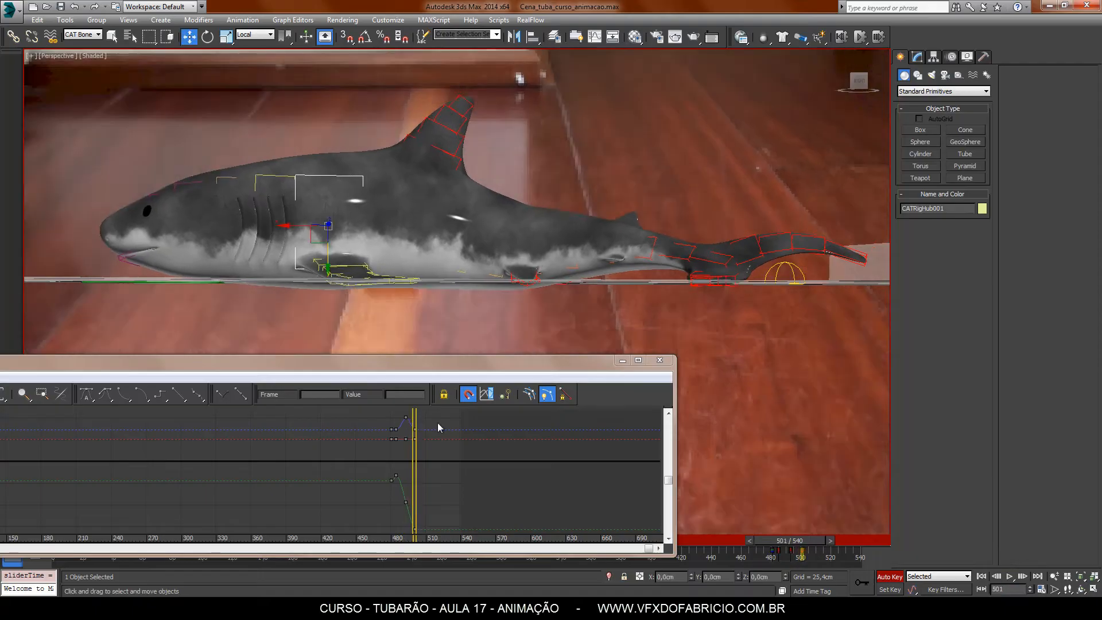
- Steepen the incoming tangent of the body's Z Position key at frame 501 for an abrupt landing, and close the Curve Editor
click(638, 360)
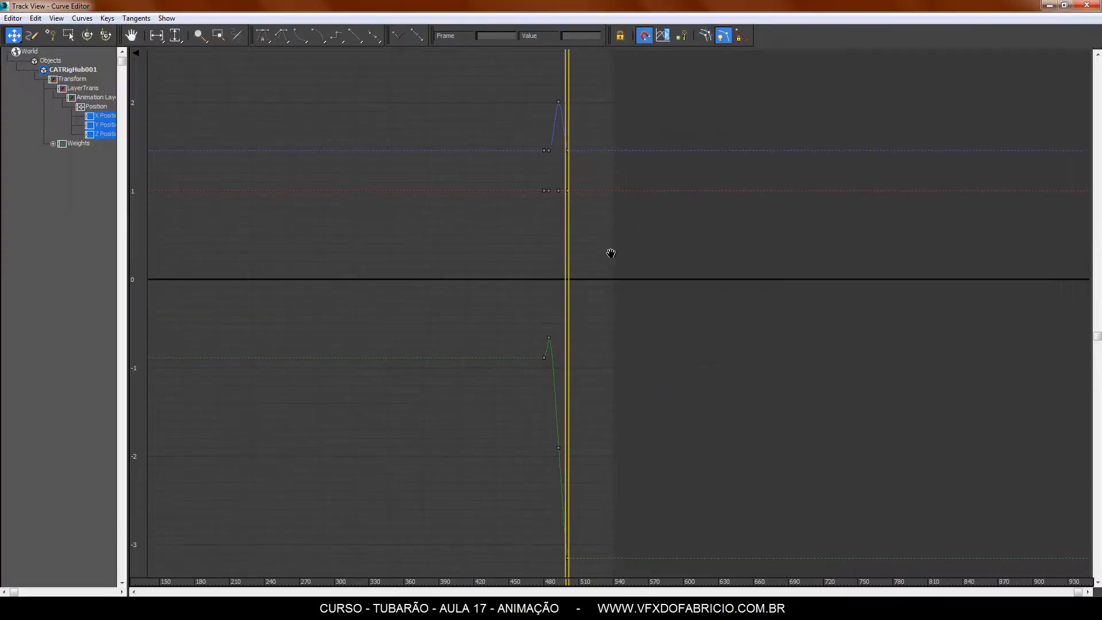
scroll(582, 276, up, 10)
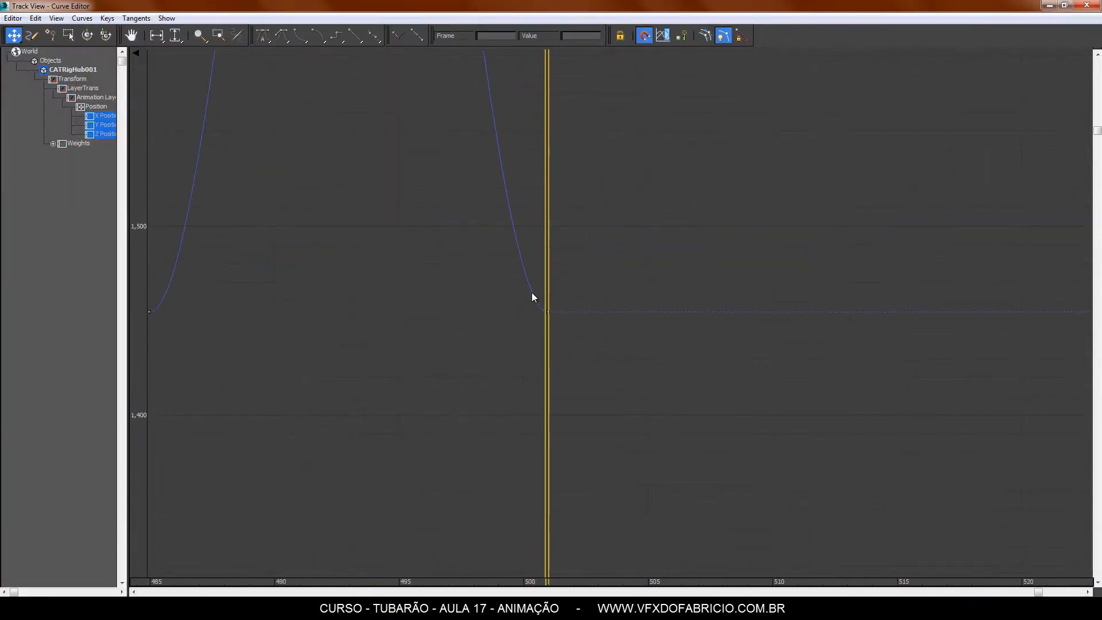
scroll(547, 304, up, 5)
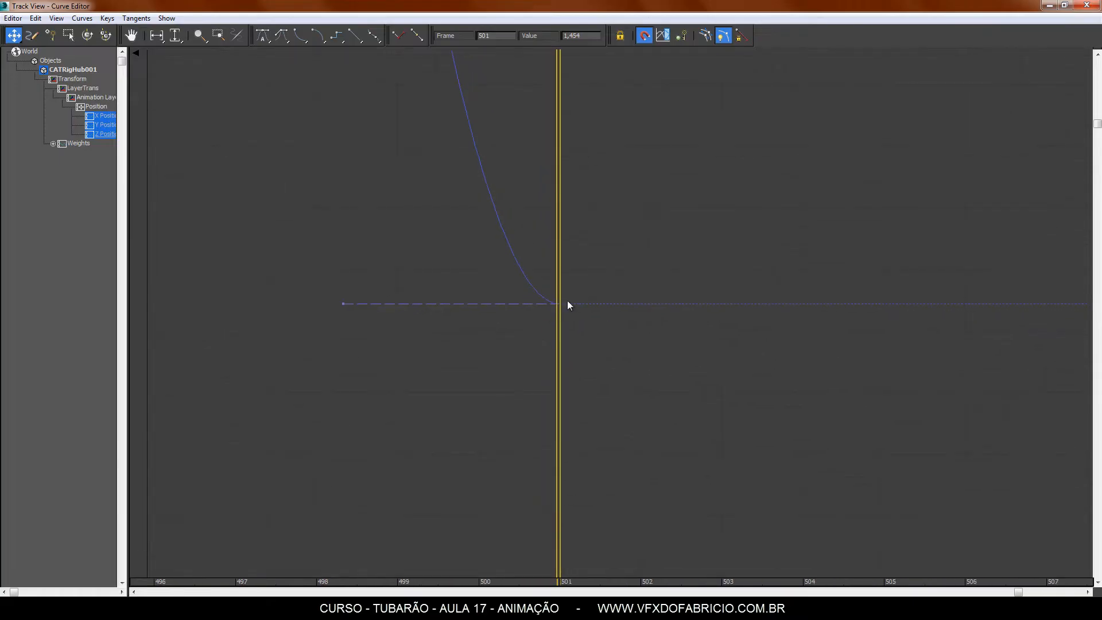
drag(343, 304, 371, 224)
drag(532, 105, 572, 95)
scroll(492, 436, down, 11)
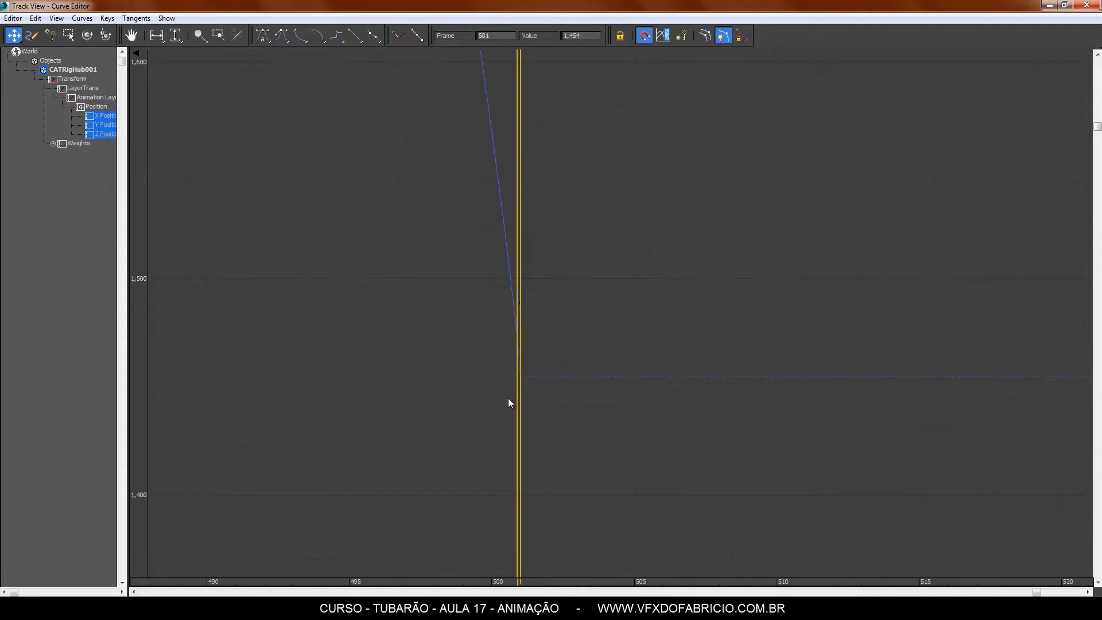
scroll(489, 245, down, 2)
scroll(496, 360, up, 7)
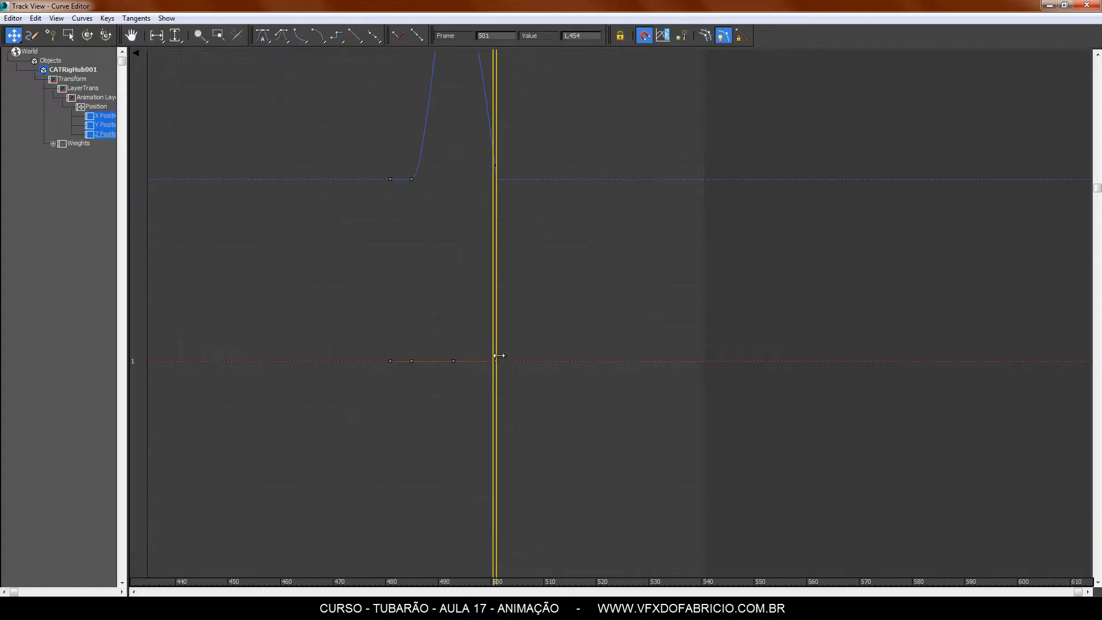
scroll(532, 370, down, 7)
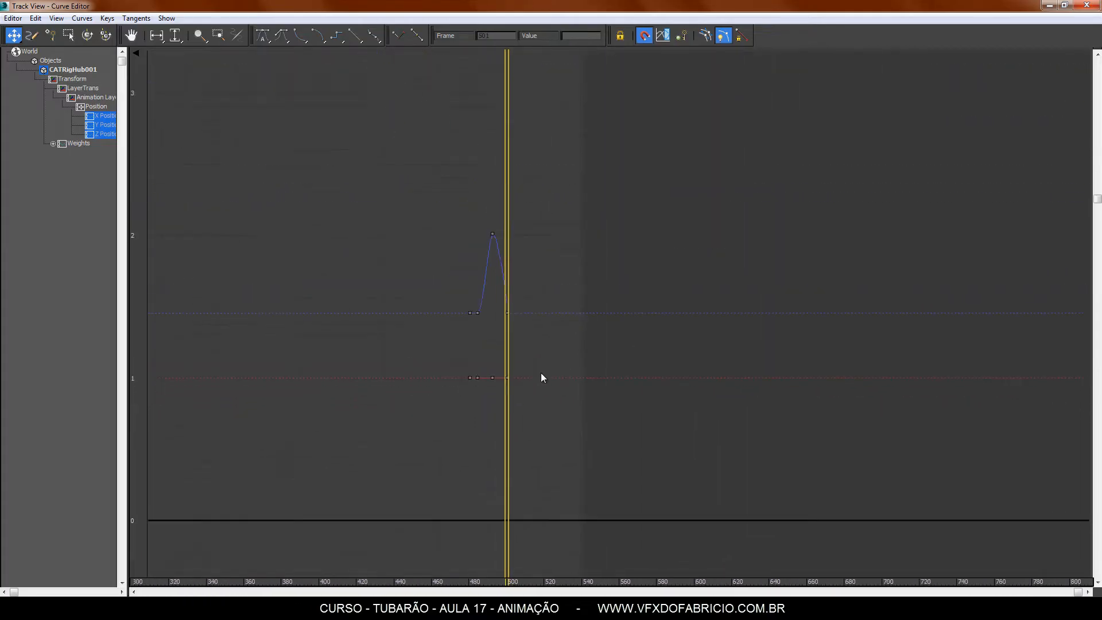
click(1084, 5)
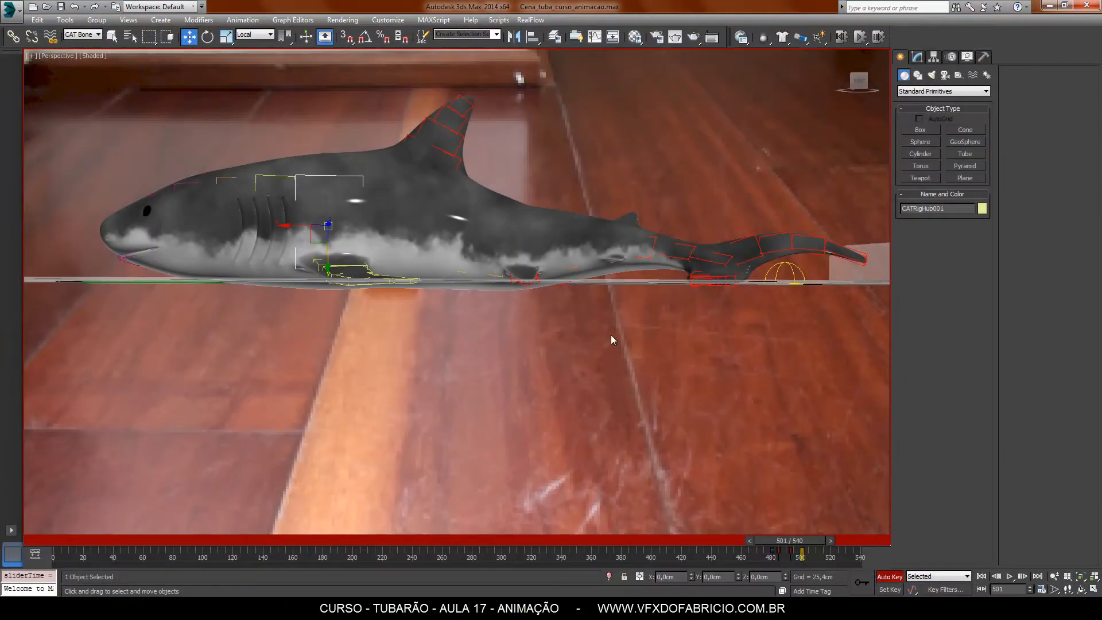
- Replay the lunge twice from around frame 470 in the side view to check the landing
drag(804, 551, 763, 551)
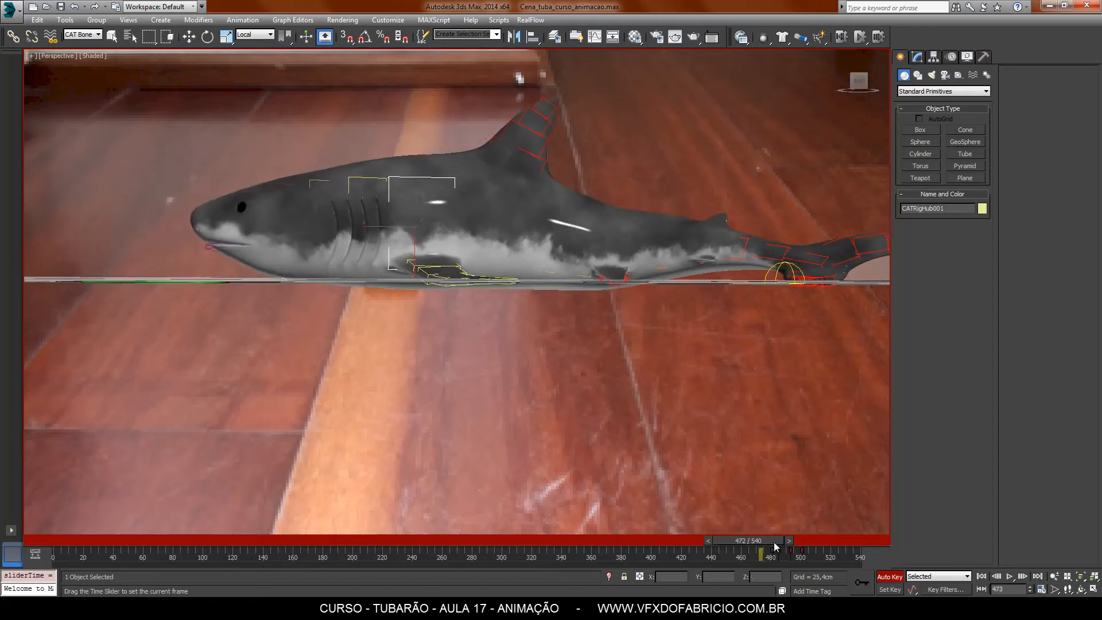
click(1011, 577)
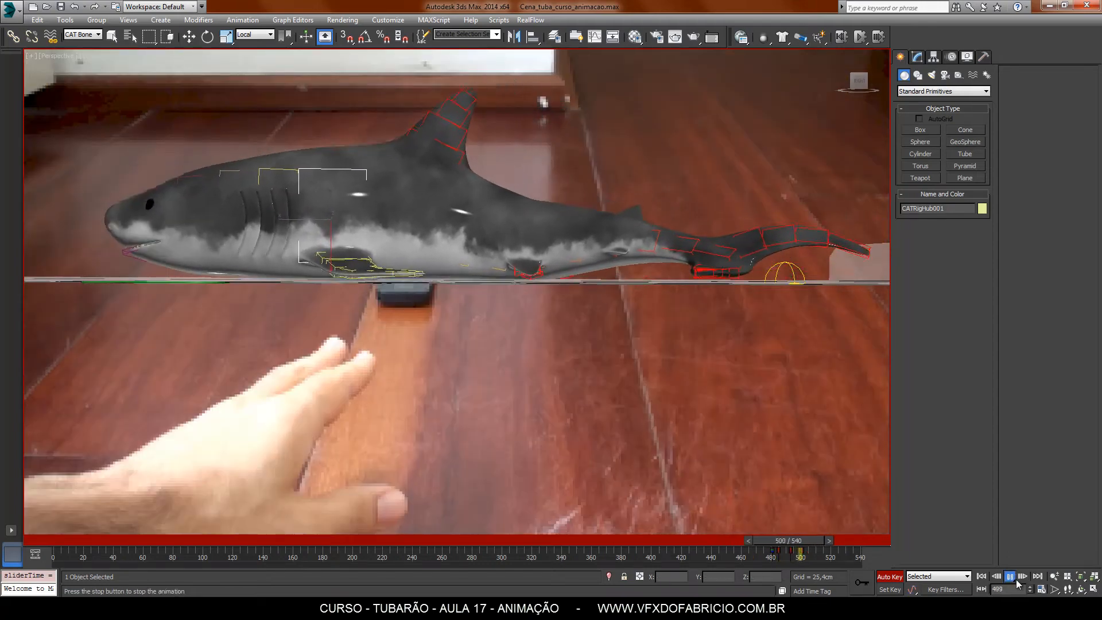
click(1015, 580)
drag(822, 541, 749, 541)
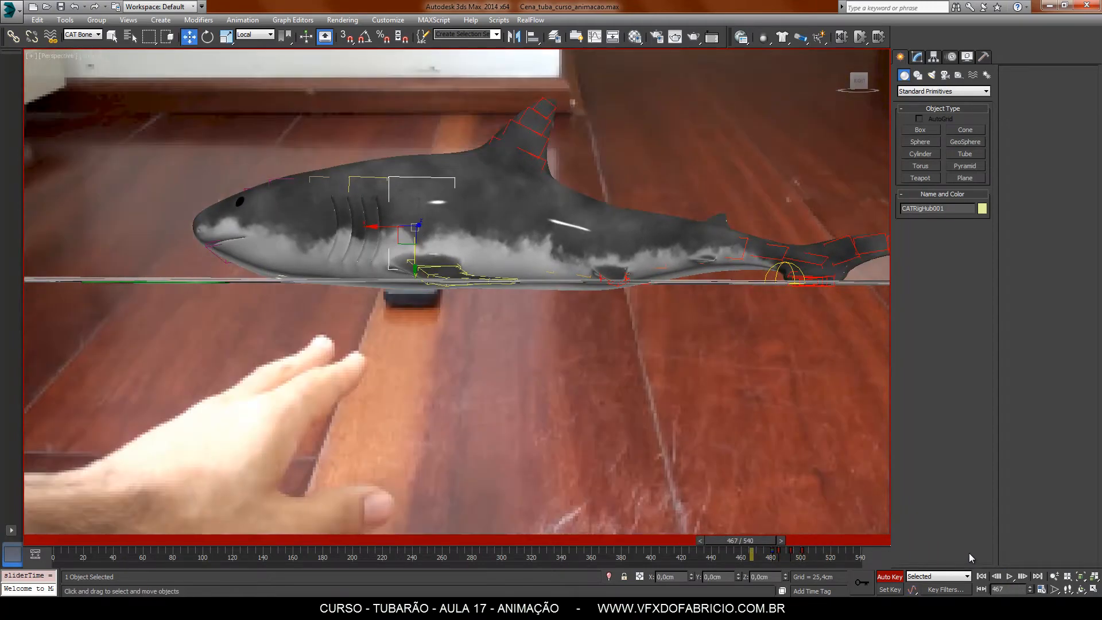
click(1010, 577)
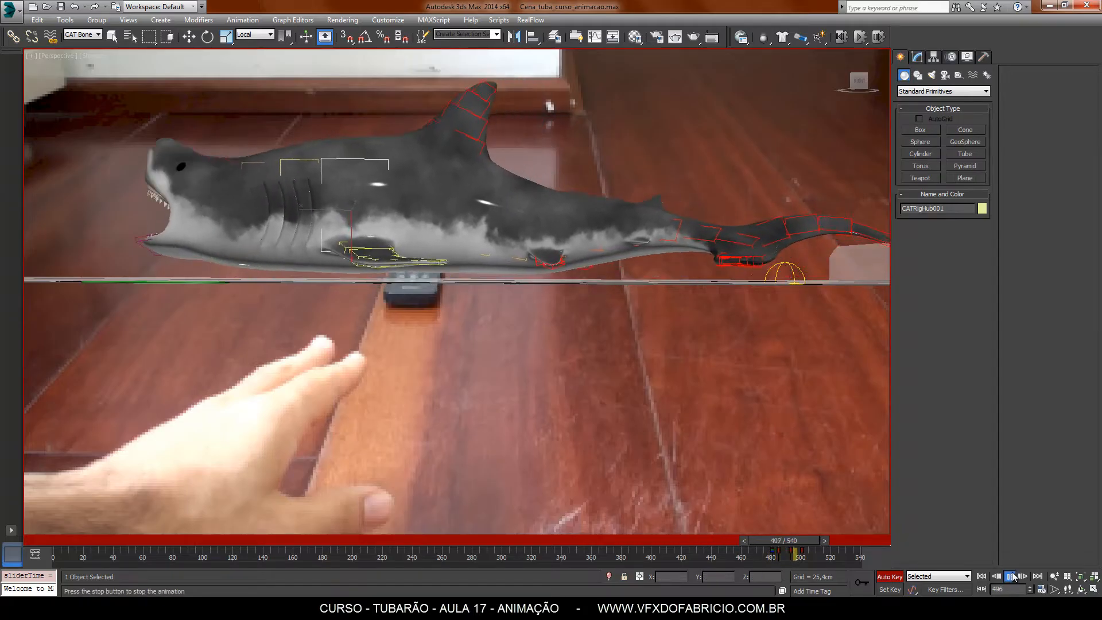
click(1013, 577)
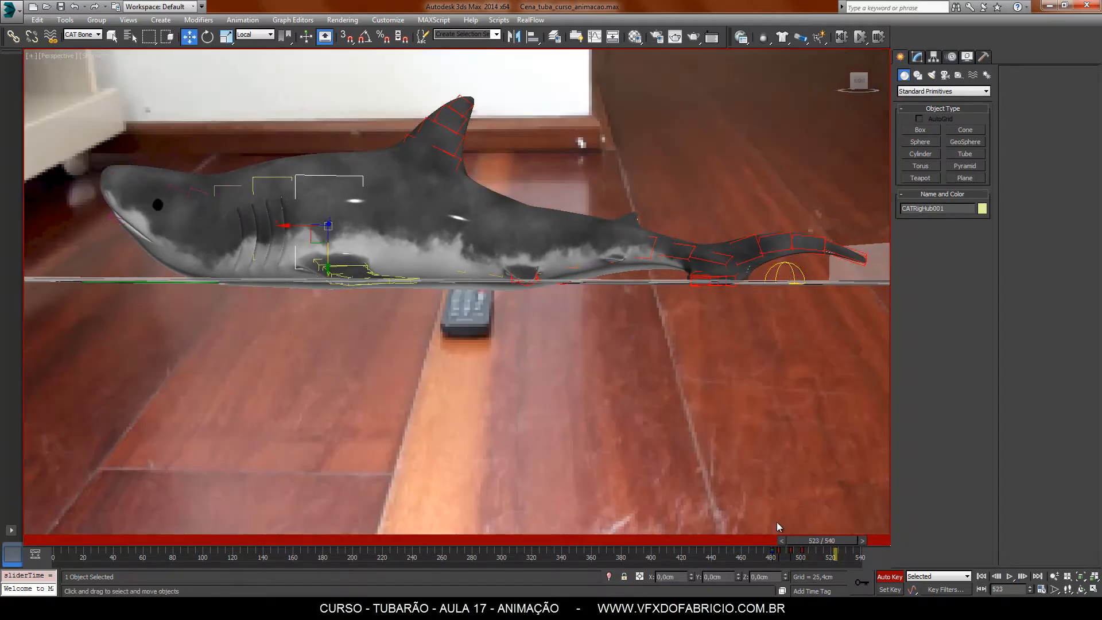
- Return the enlarged perspective view to the camera view over the footage
click(1094, 588)
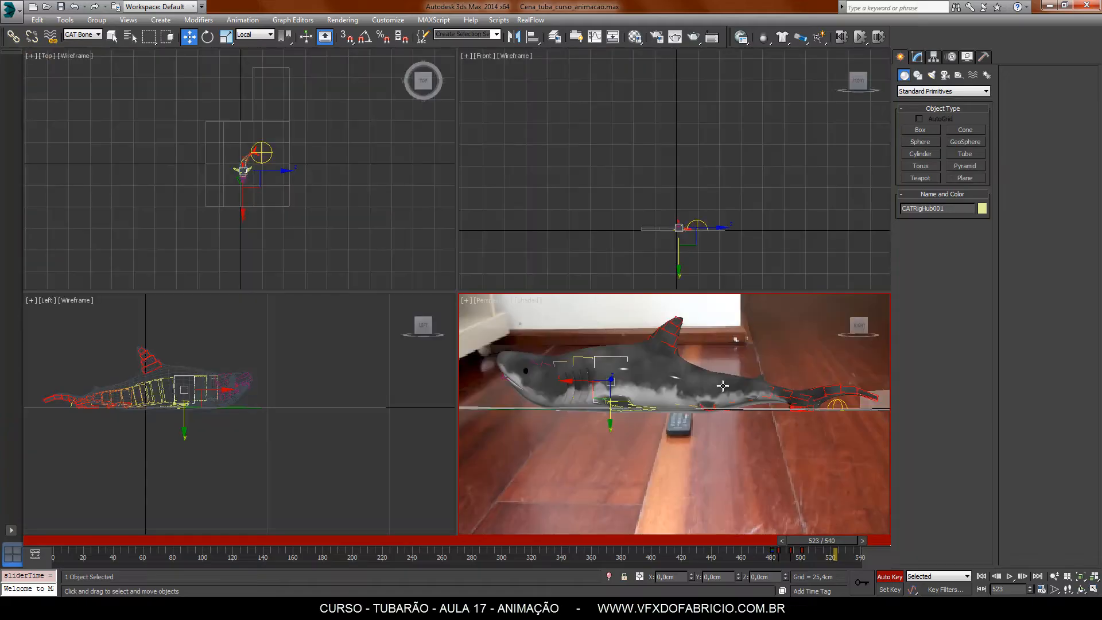
key(c)
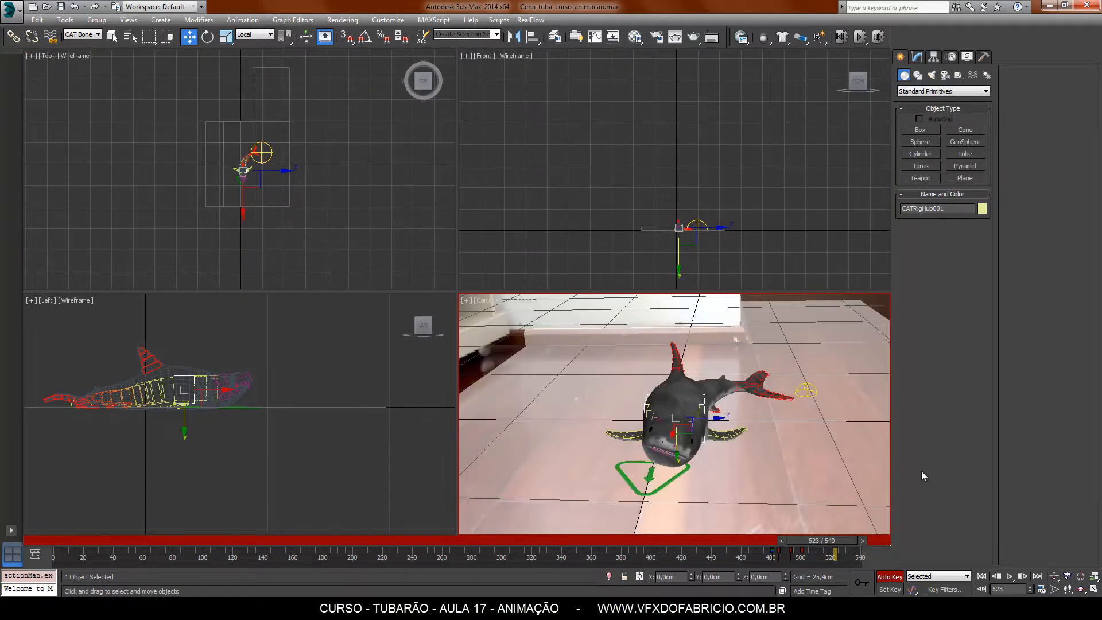
click(1094, 587)
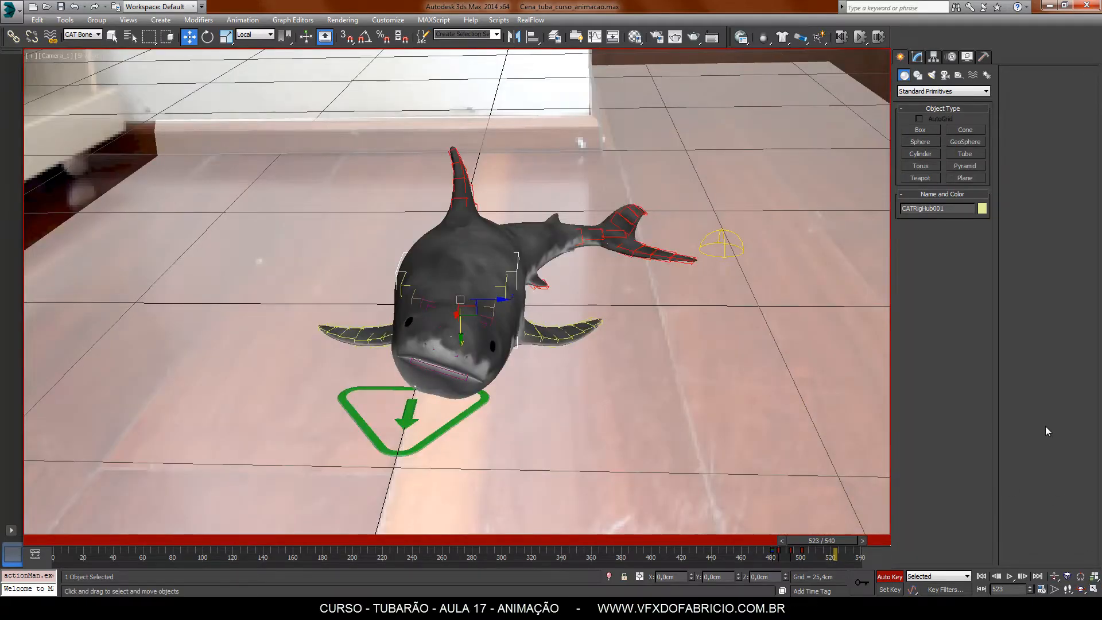
- Rotate the bones of the shark's left pectoral fin downward at frame 481, just before the lunge
drag(836, 552, 735, 539)
key(w)
double_click(466, 264)
key(e)
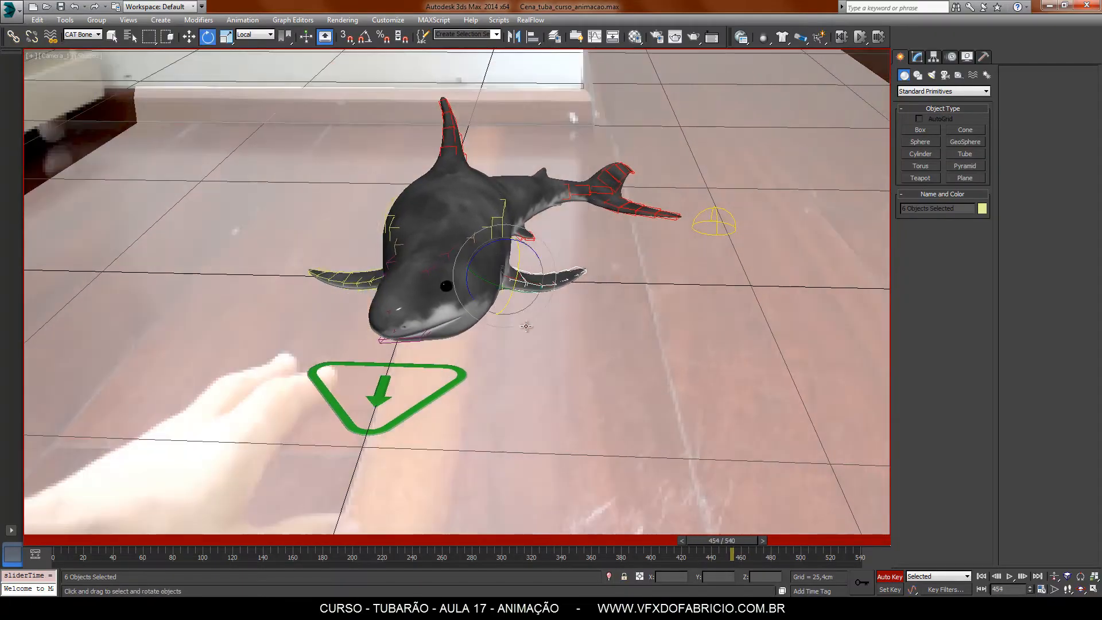
click(574, 302)
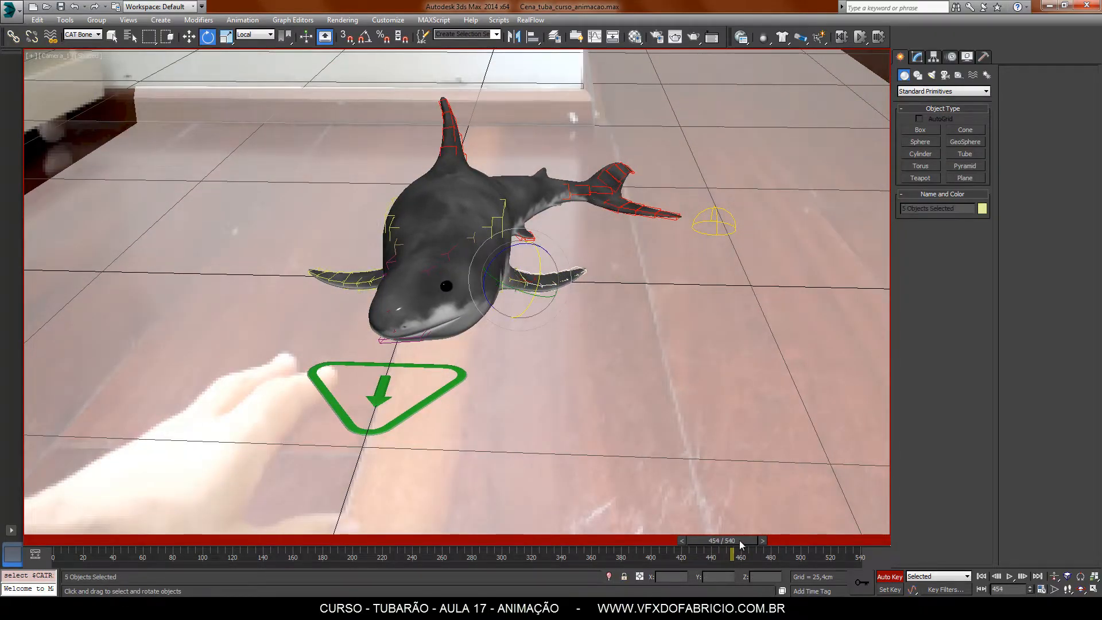
drag(739, 540, 772, 571)
key(e)
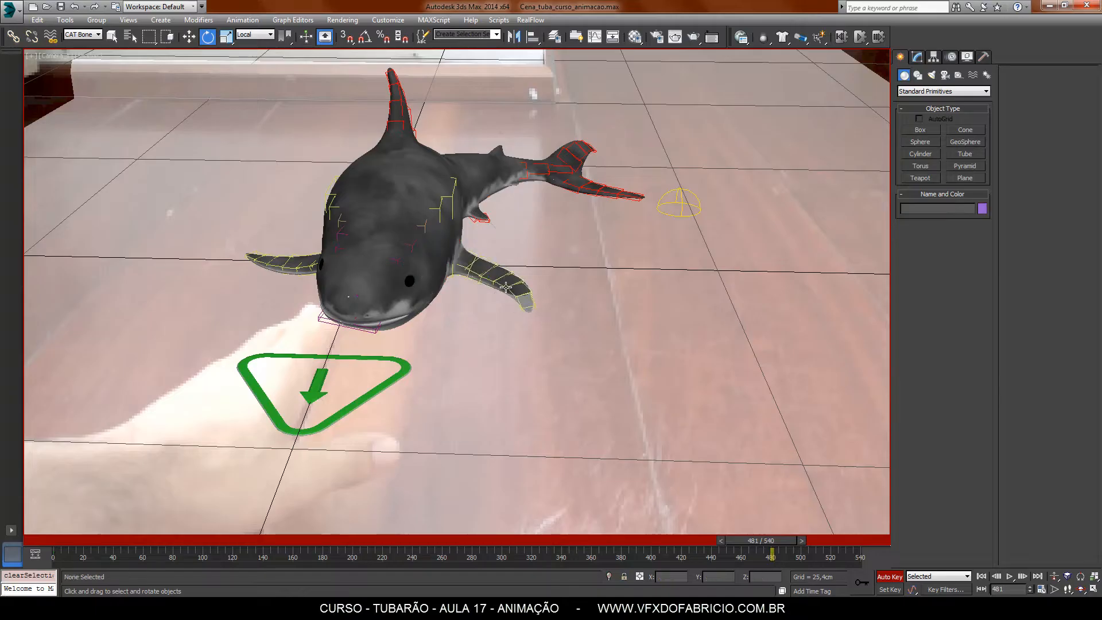
- Refine the downward curl of the left pectoral fin by rotating its outer and tip bones at frame 481
click(506, 287)
drag(524, 282, 521, 274)
click(534, 293)
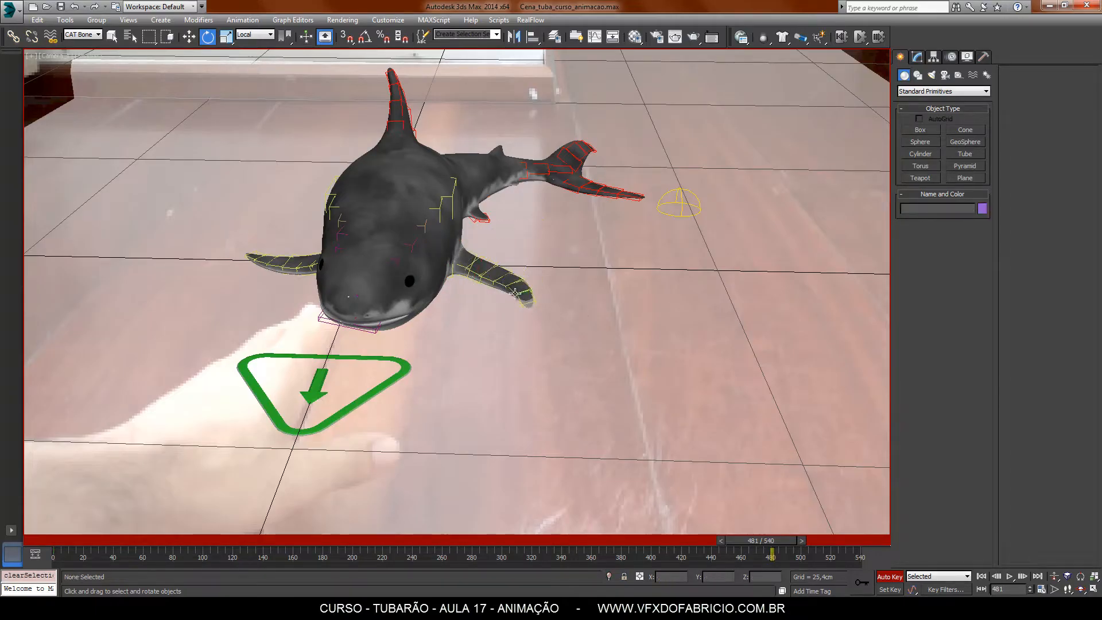
drag(531, 290, 540, 294)
click(515, 304)
click(524, 301)
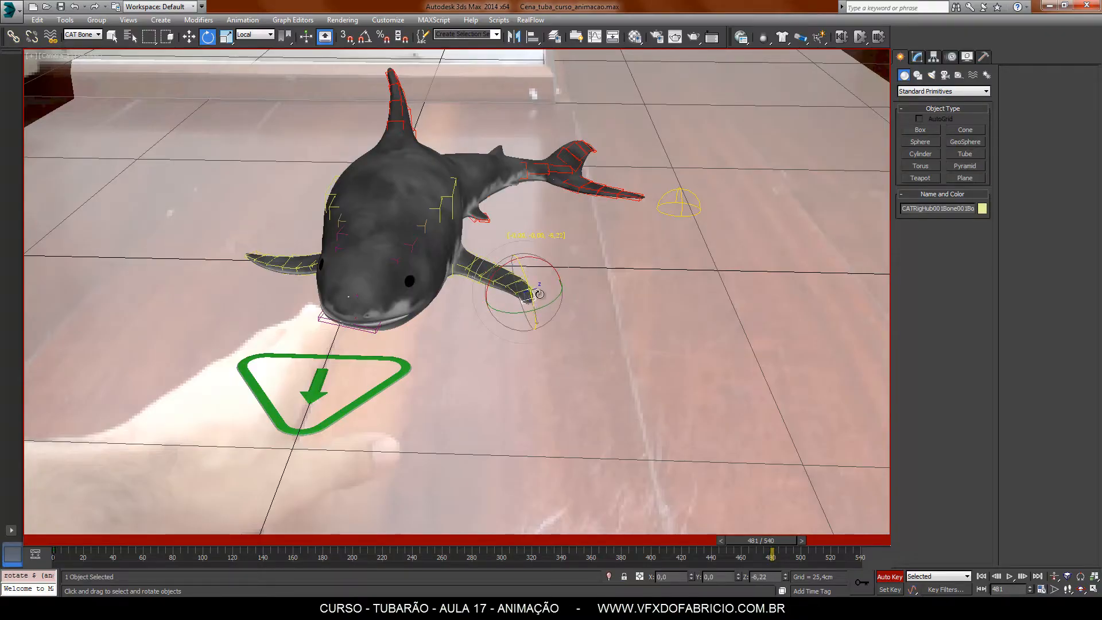
click(587, 355)
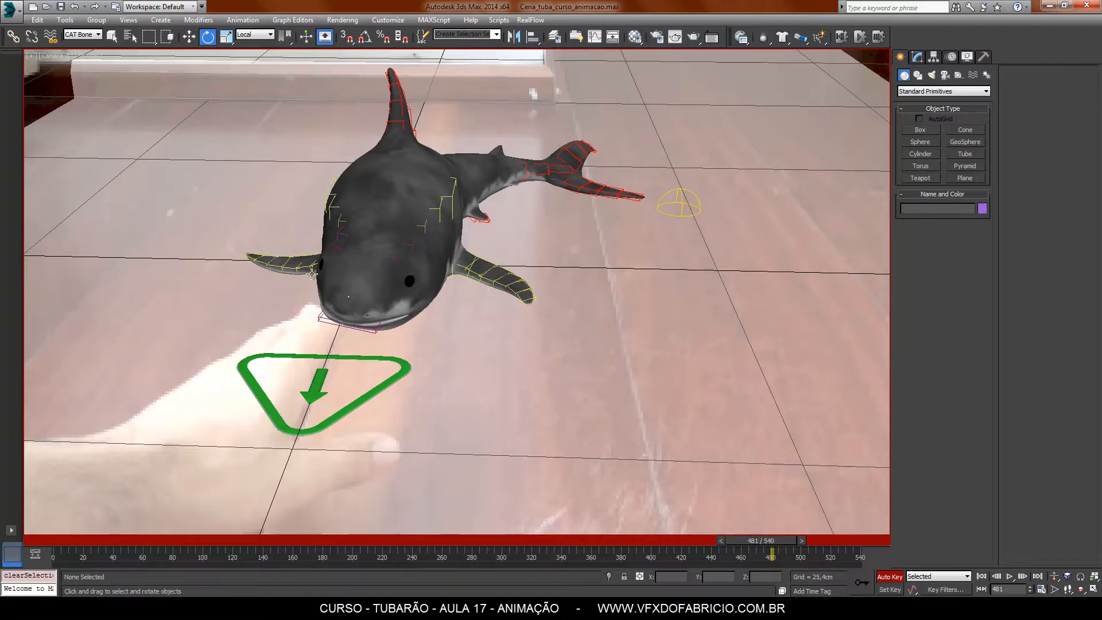
- Curl the shark's right pectoral fin downward at frame 481 by rotating its bones to match the left fin
double_click(307, 266)
mouse_move(305, 286)
mouse_down()
mouse_move(343, 288)
mouse_move(272, 281)
mouse_move(301, 266)
mouse_move(291, 284)
mouse_up()
click(282, 277)
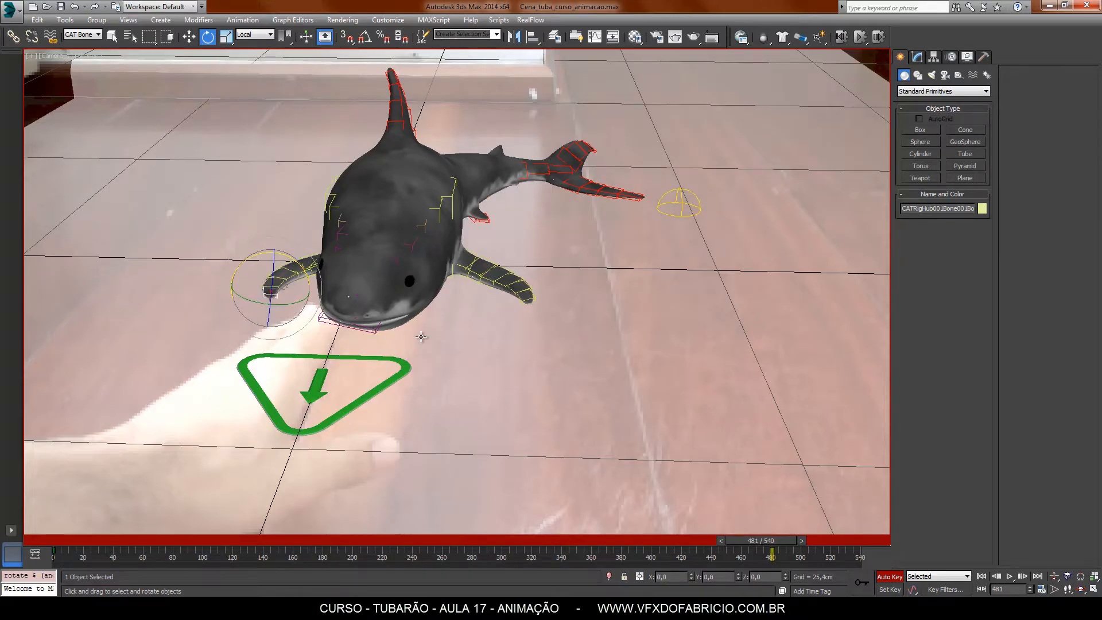
click(534, 371)
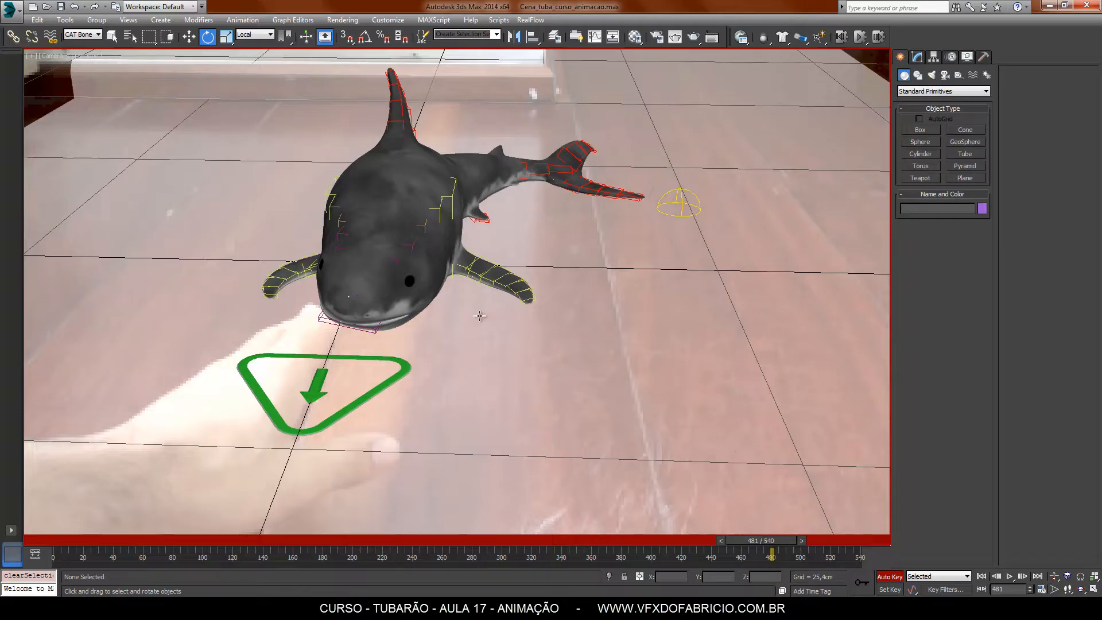
- Select all bones of both pectoral fins and shift their frame 481 keys earlier to about frame 470
double_click(460, 264)
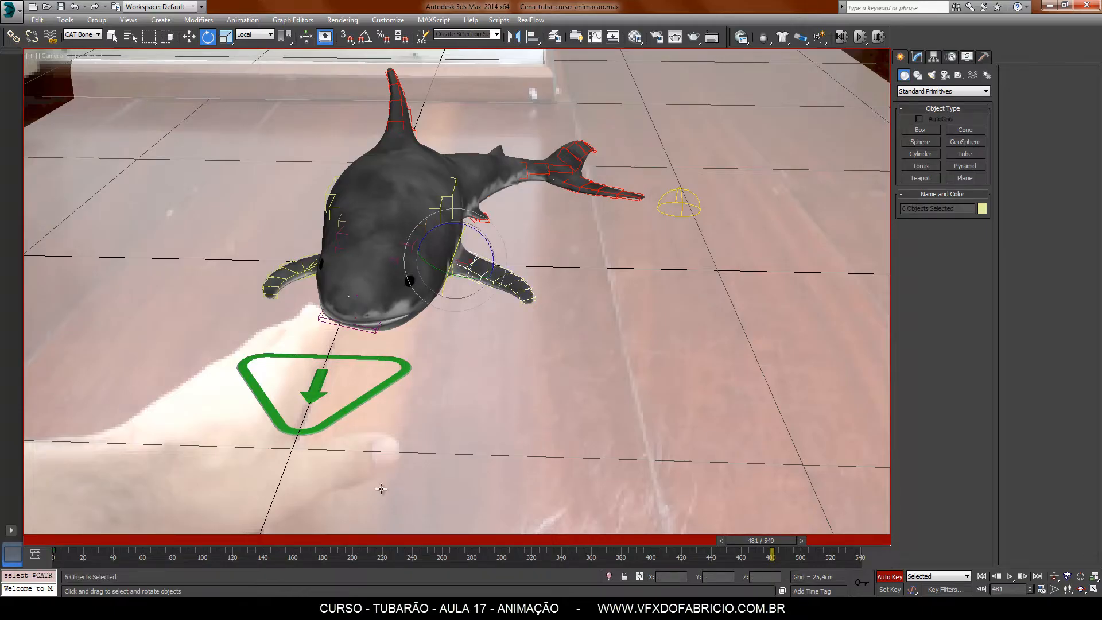
drag(761, 541, 770, 562)
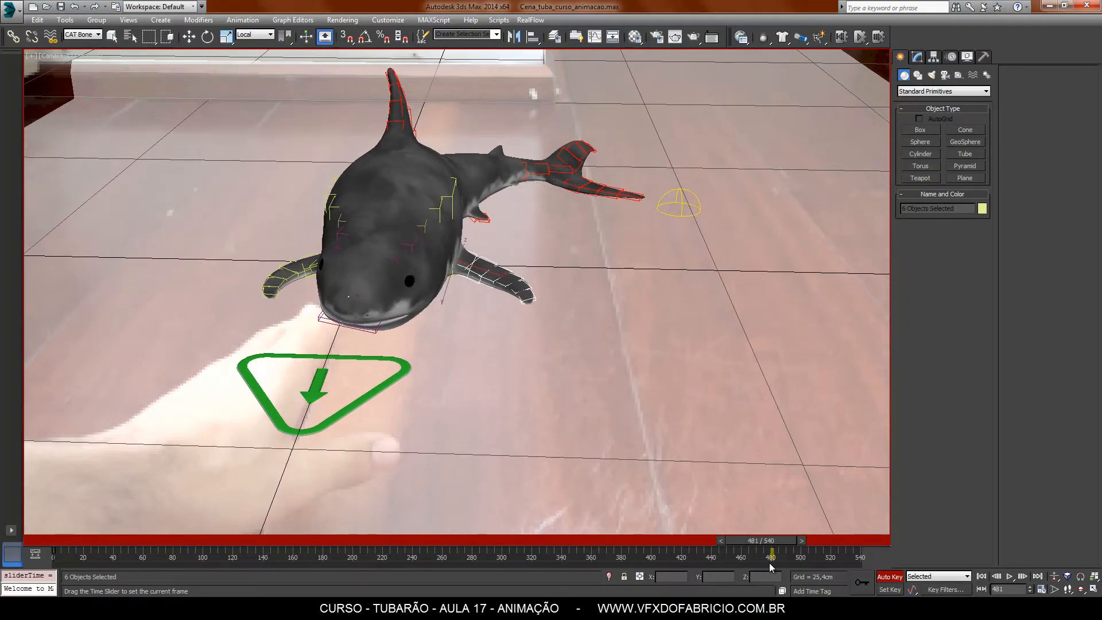
key(e)
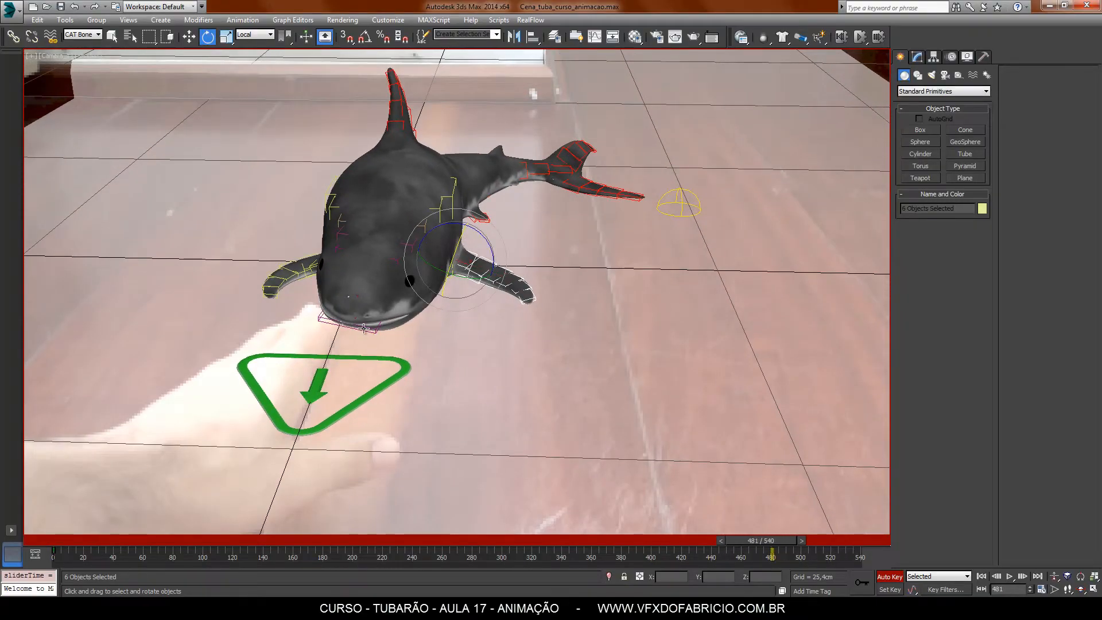
click(315, 266)
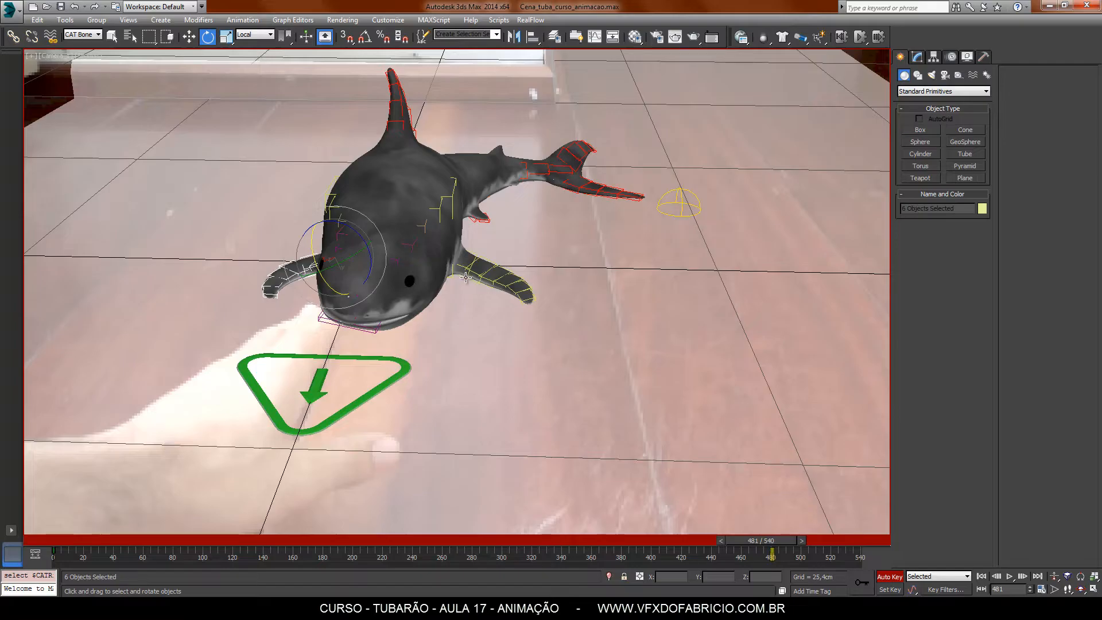
ctrl+drag(466, 272, 465, 270)
drag(57, 558, 166, 557)
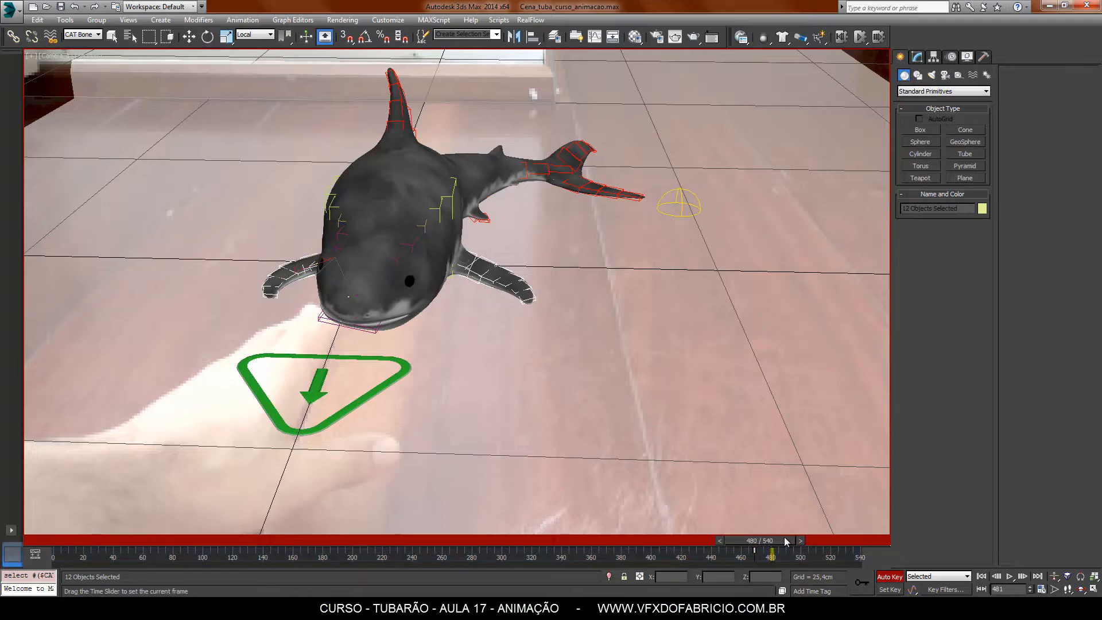
- Check the body's key timing, and key the curled pose of the left and right pectoral fins at frame 485
drag(784, 536, 797, 569)
click(440, 185)
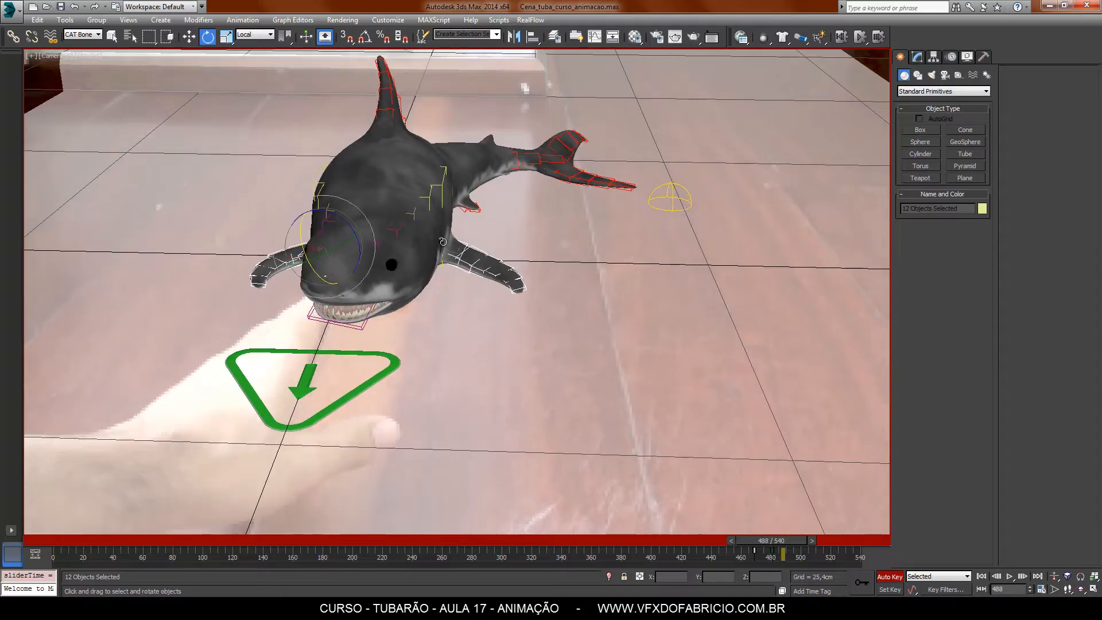
key(e)
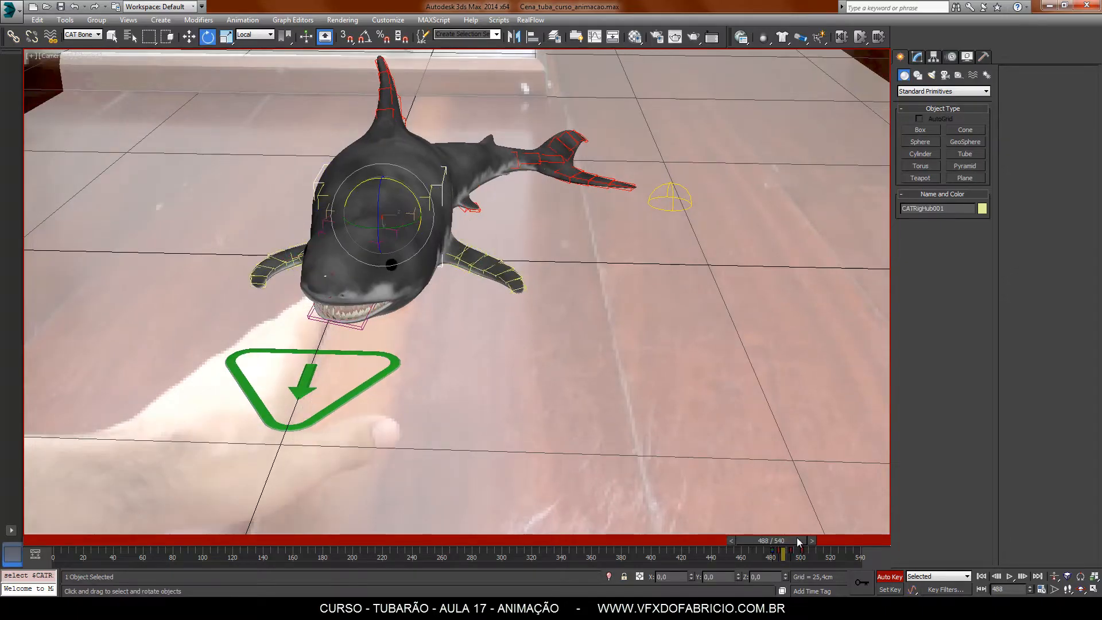
drag(797, 540, 794, 539)
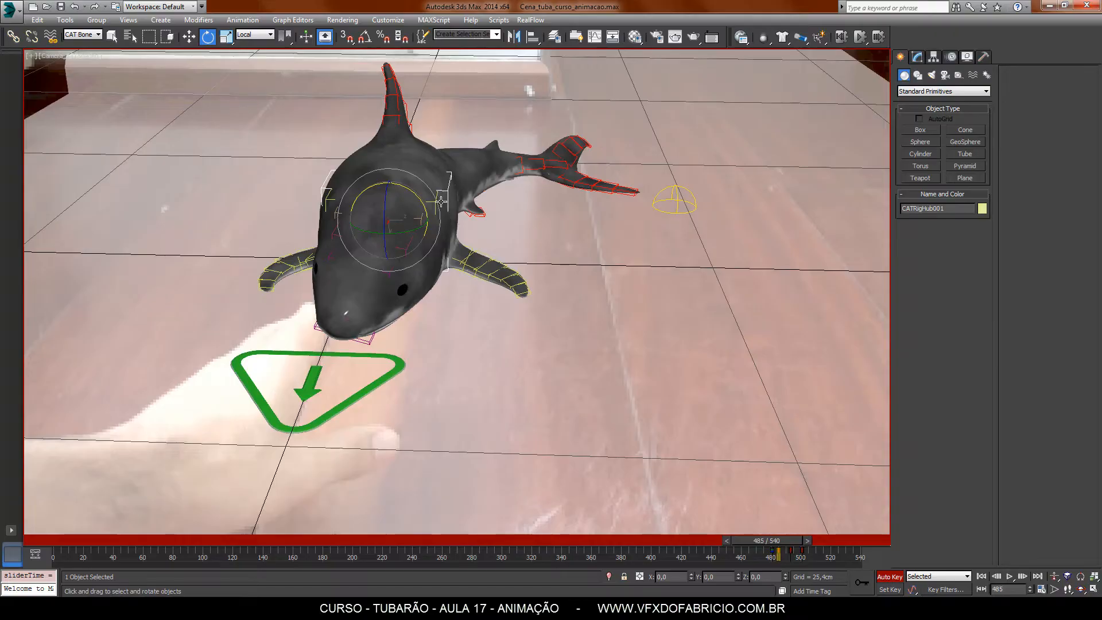
double_click(458, 261)
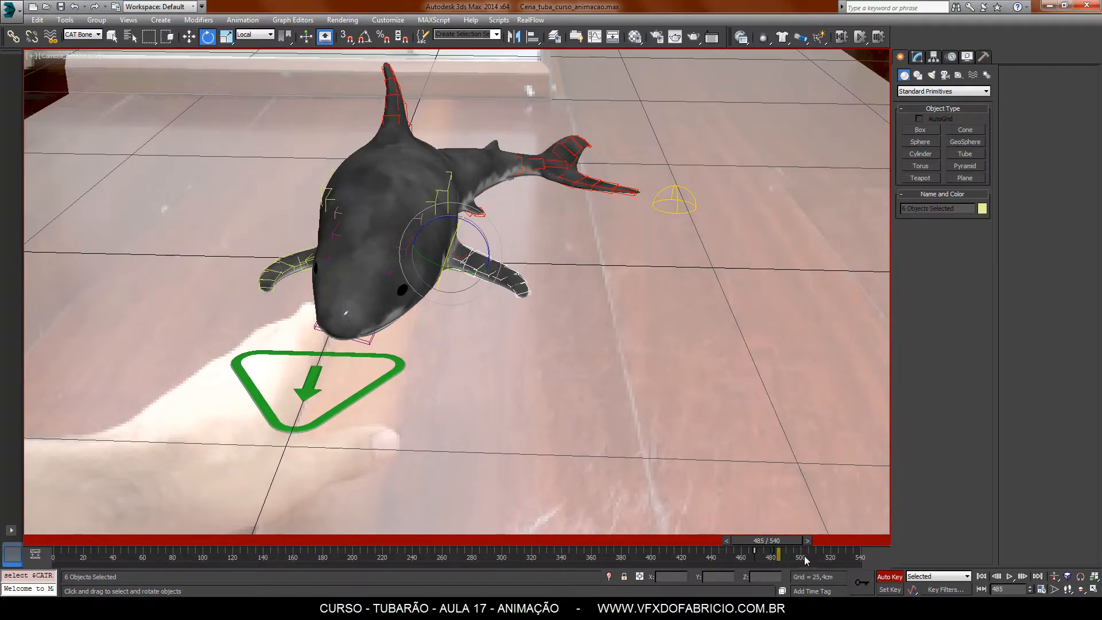
drag(773, 557, 778, 560)
double_click(313, 259)
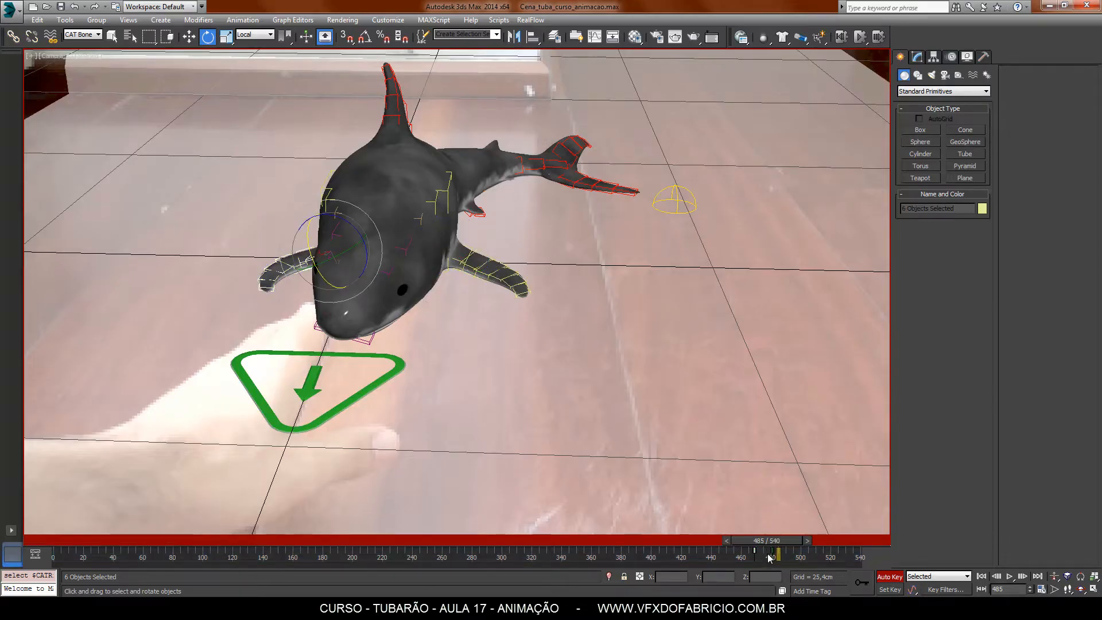
drag(772, 556, 778, 557)
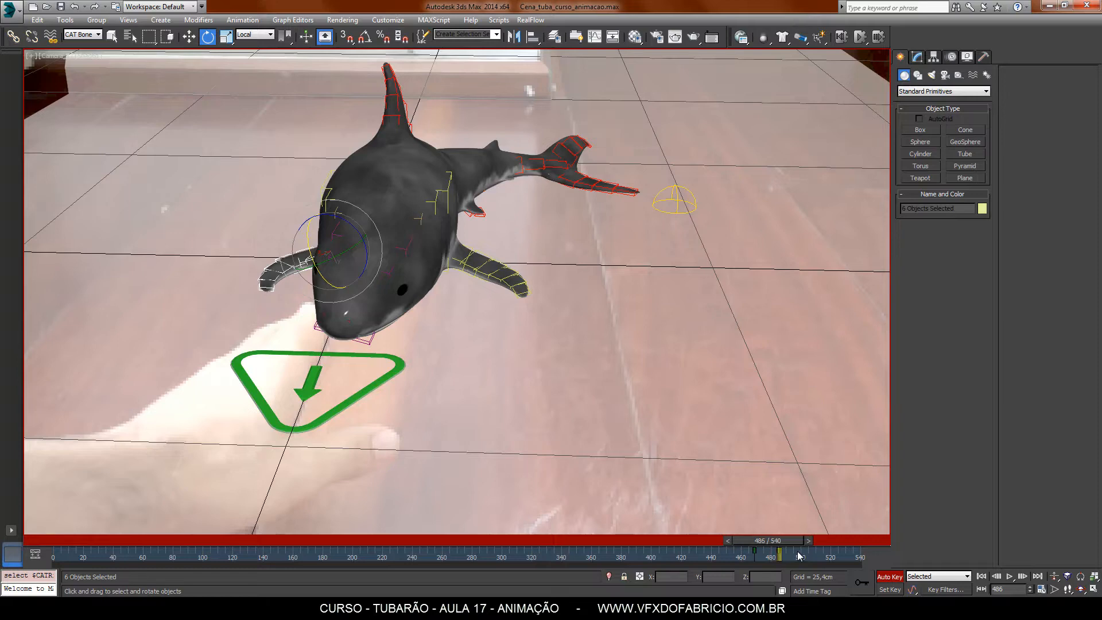
- Rotate both pectoral fins upward for the landing at about frame 502, one fin after the other
key(period)
key(period)
key(period)
key(period)
key(period)
key(period)
key(period)
key(period)
key(period)
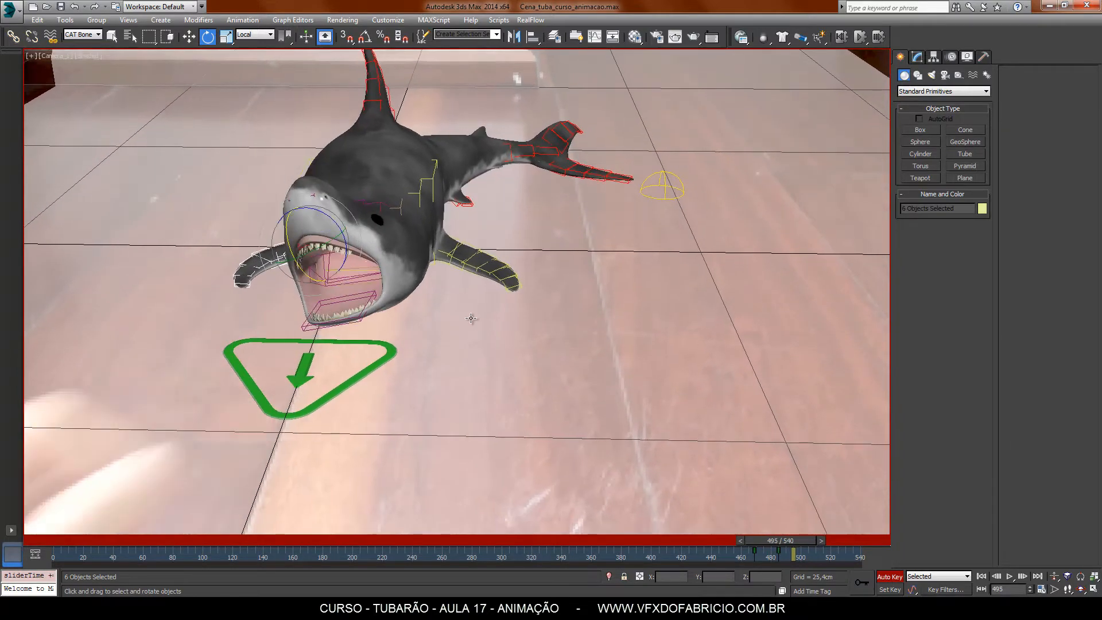
key(period)
key(period)
key(period)
key(period)
key(period)
key(period)
key(period)
key(period)
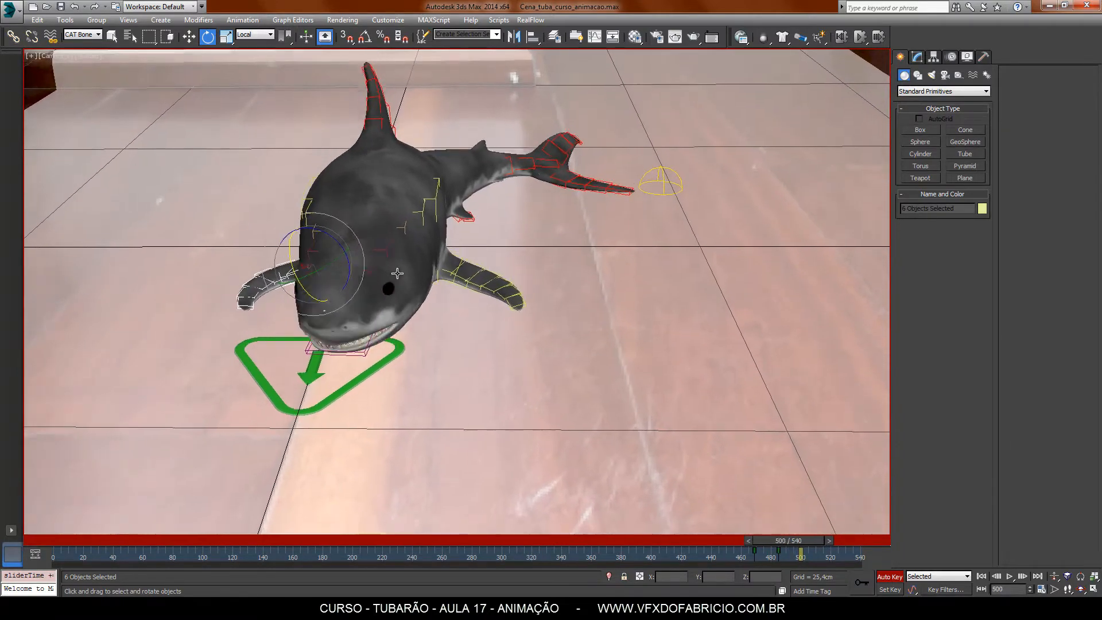
drag(347, 279, 330, 310)
drag(344, 260, 347, 262)
click(461, 284)
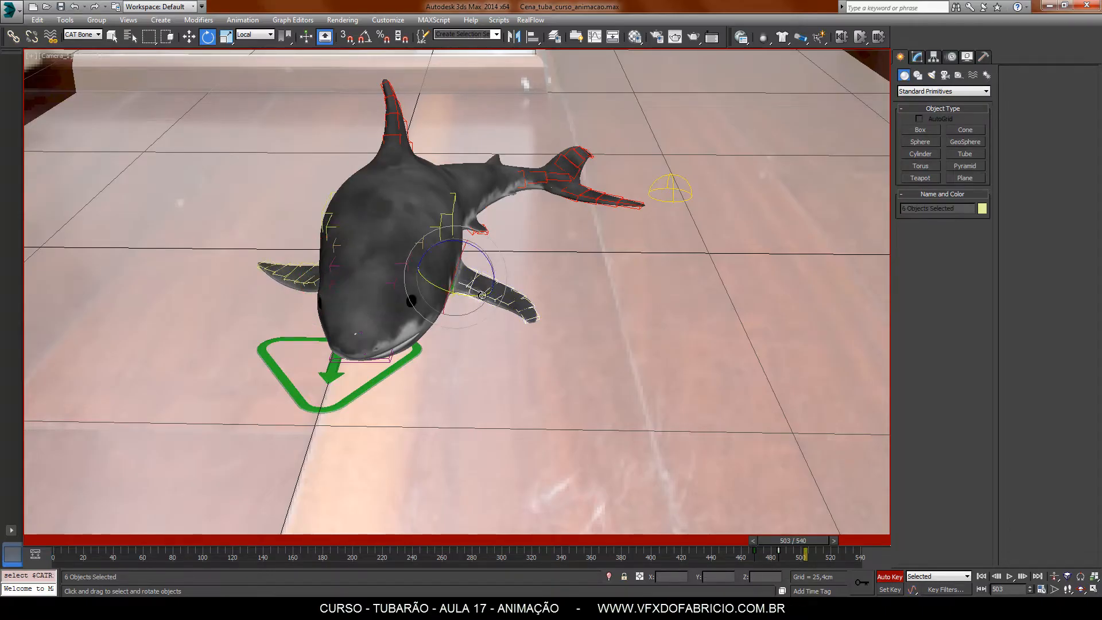
mouse_move(483, 295)
mouse_down()
mouse_move(433, 274)
mouse_move(468, 269)
mouse_move(427, 258)
mouse_up()
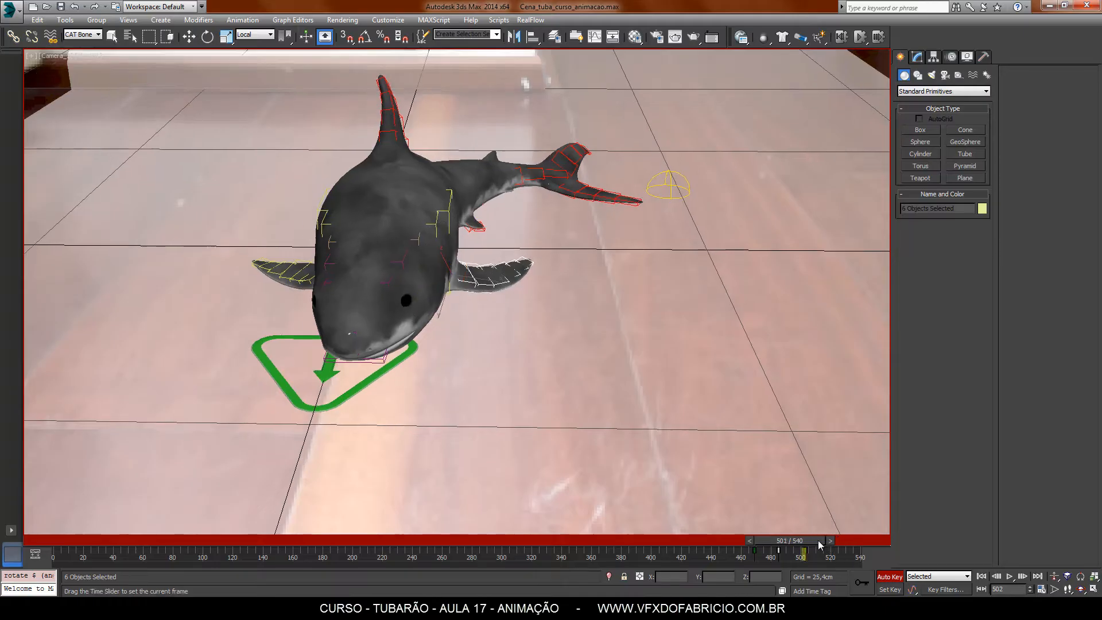
- Play the lunge from about frame 480 to check the motion of the pectoral fins
drag(818, 539, 773, 556)
click(1011, 577)
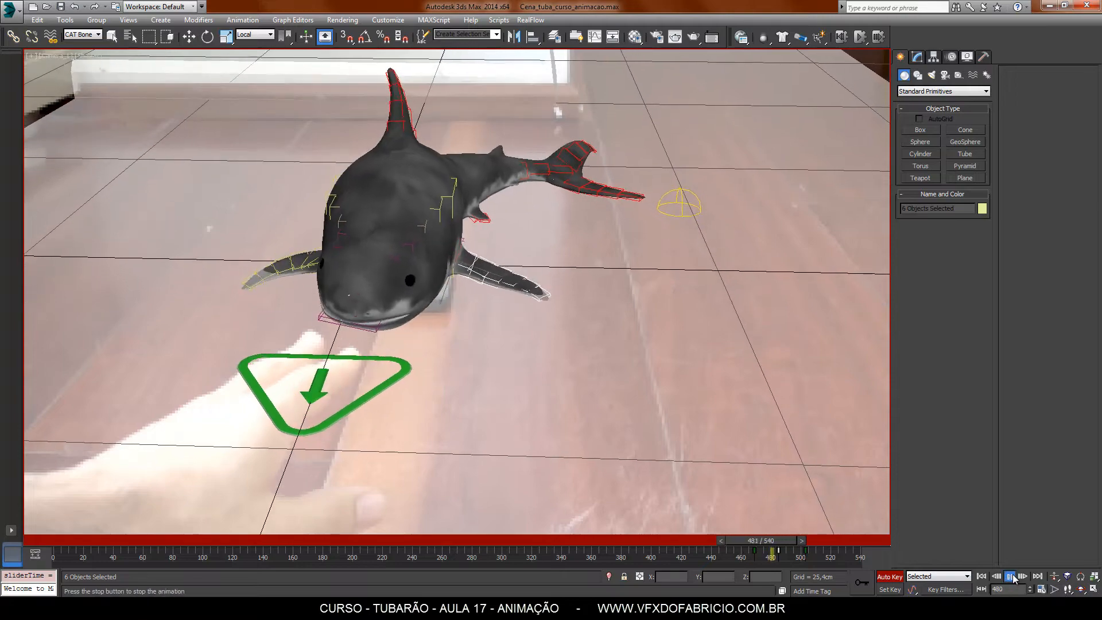
click(1011, 577)
key(e)
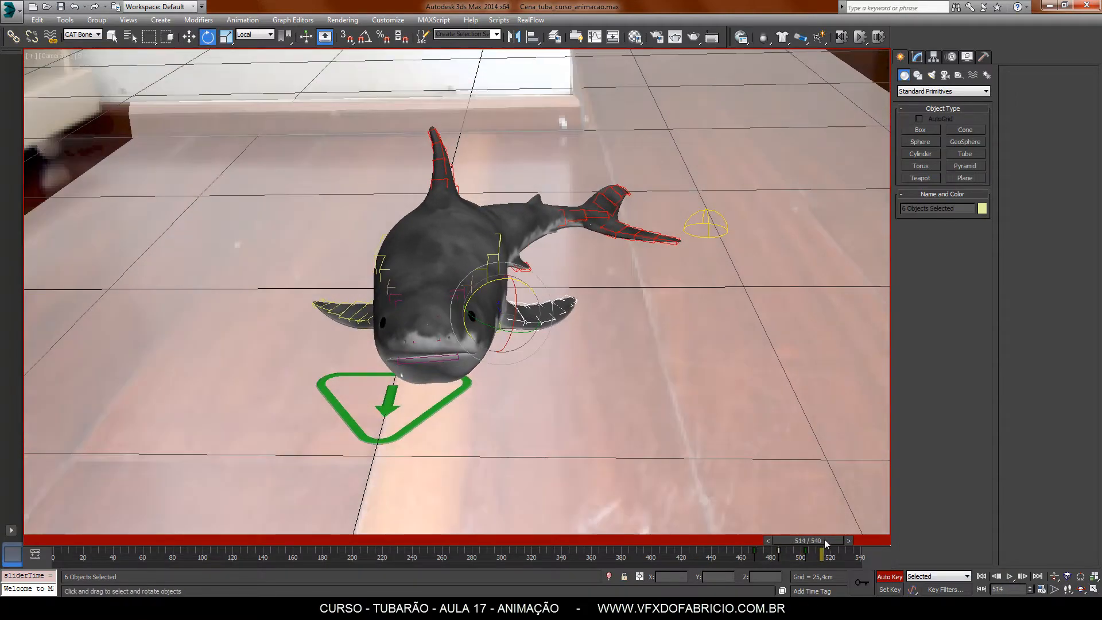
- Bend the outer part of the left pectoral fin upward at frame 493 by rotating its last three bones
drag(826, 543, 794, 559)
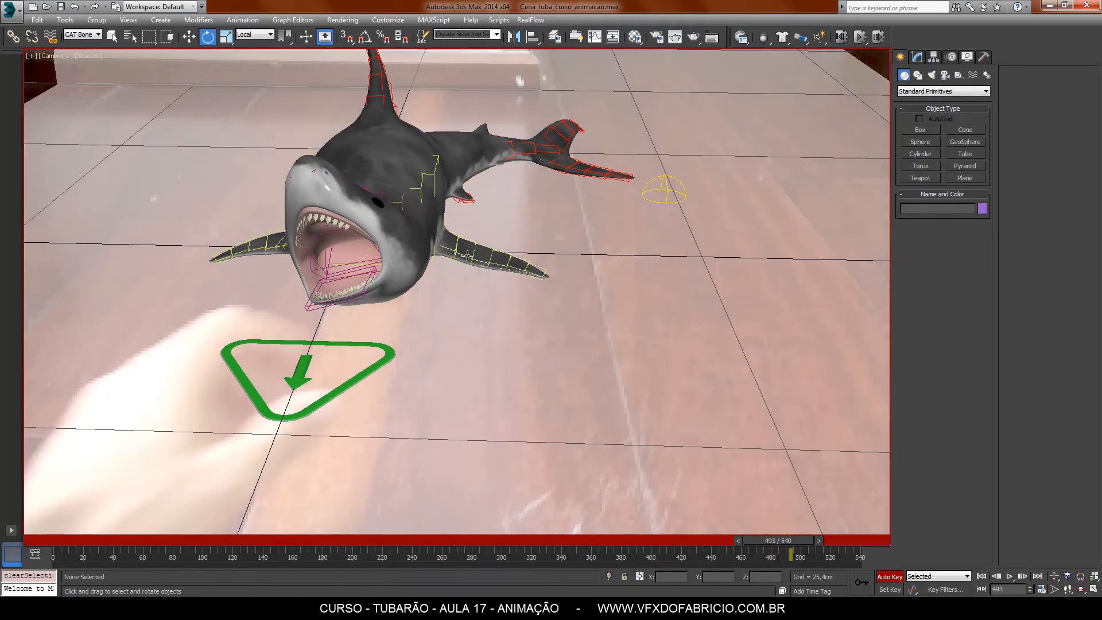
click(465, 254)
double_click(480, 262)
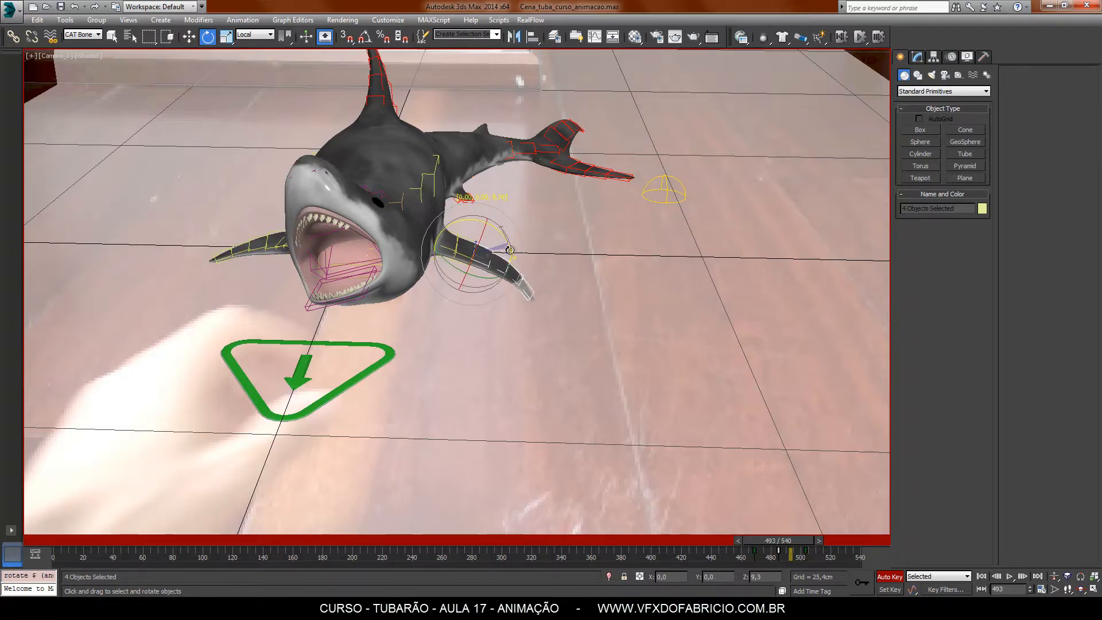
click(532, 273)
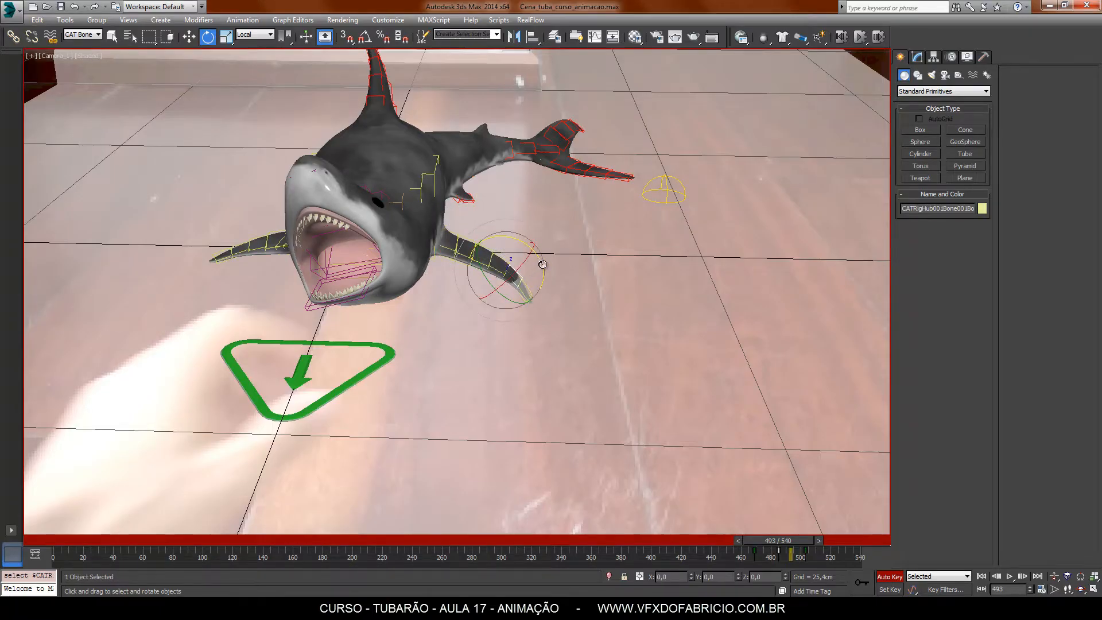
double_click(500, 271)
drag(527, 252, 528, 232)
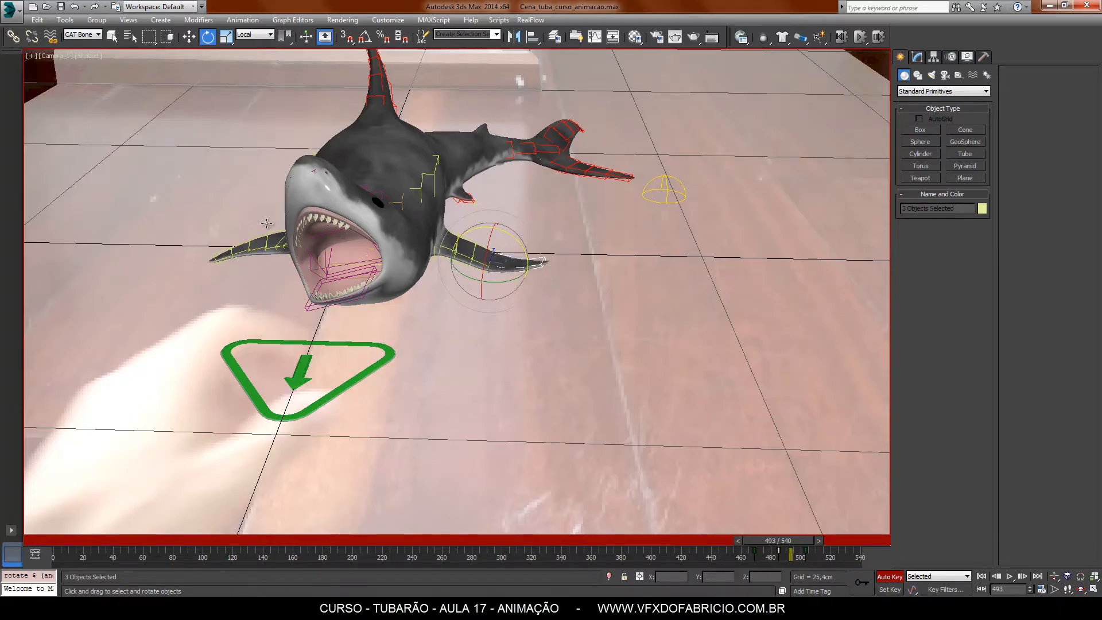
- Bend the tip of the right pectoral fin upward at frame 493 and clear the selection
double_click(270, 248)
drag(286, 211, 316, 296)
double_click(248, 261)
click(497, 384)
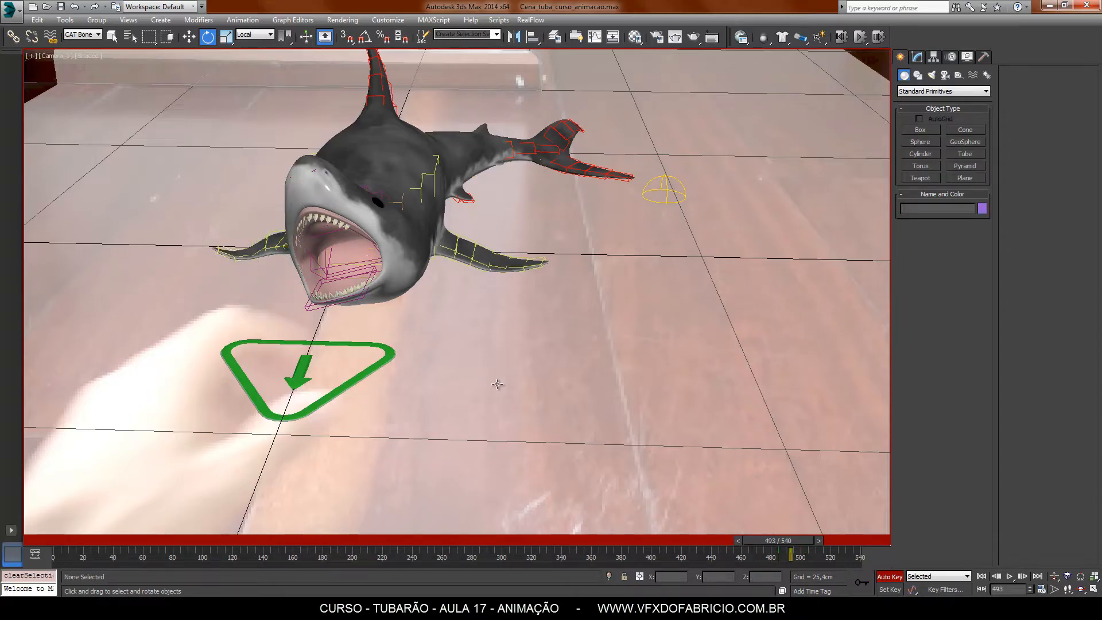
- Rotate the outer bones of both pectoral fins at frame 479 to lift their tips before the lunge
mouse_move(795, 547)
mouse_down()
mouse_move(746, 546)
mouse_move(825, 560)
mouse_move(762, 557)
mouse_move(780, 564)
mouse_up()
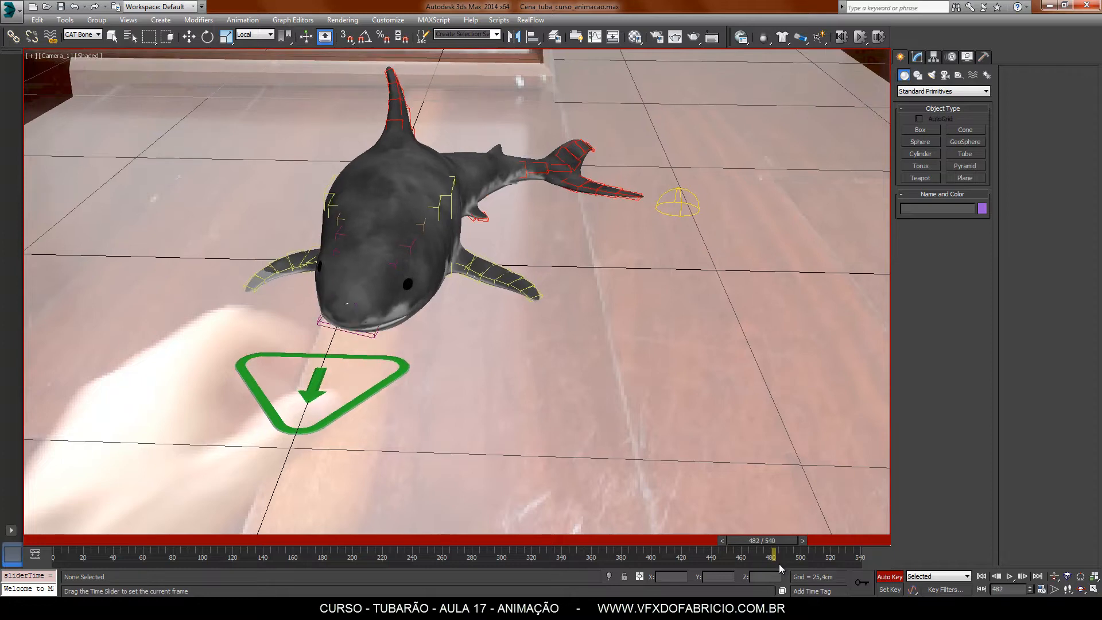
key(e)
double_click(295, 266)
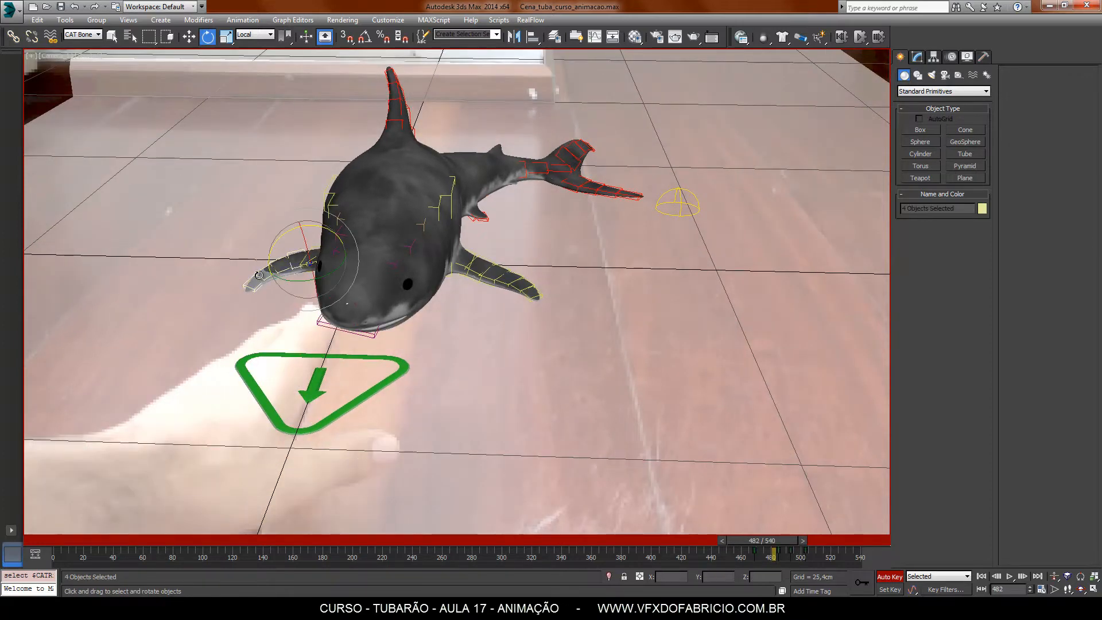
drag(787, 540, 781, 542)
drag(288, 252, 290, 253)
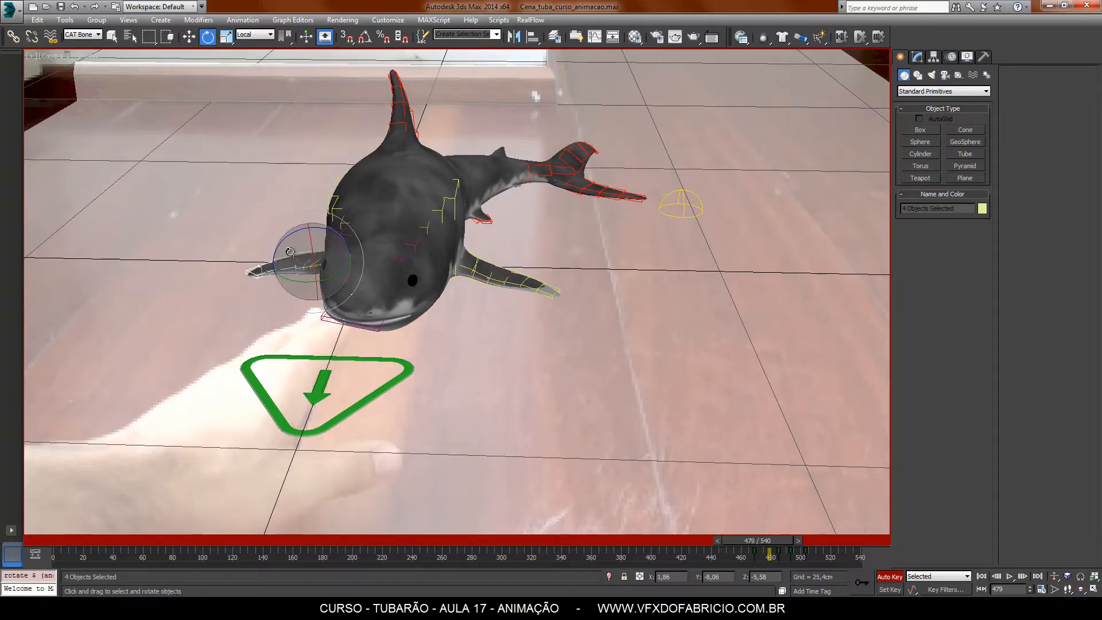
double_click(492, 262)
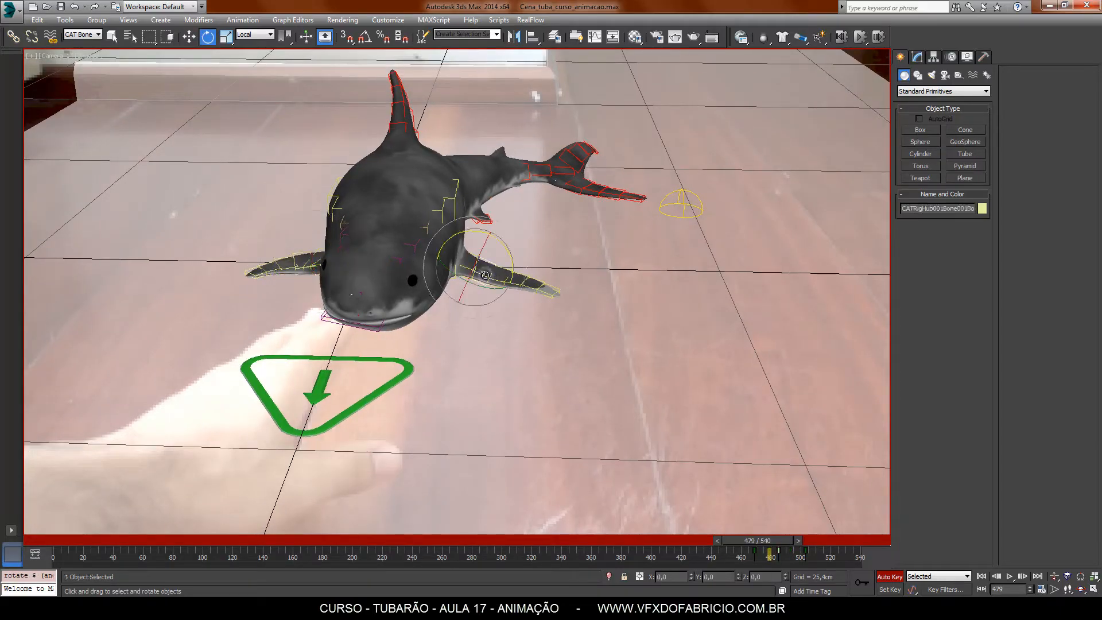
drag(492, 262, 494, 268)
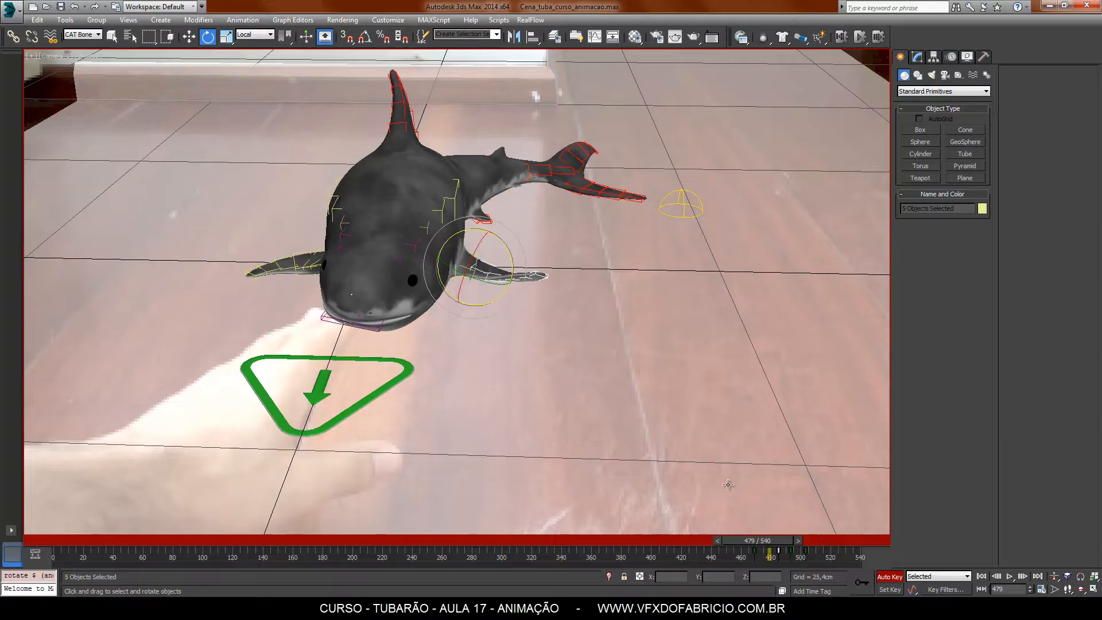
- Rotate the four outer bones of the pectoral fin nearest the hand at frame 485 to lift its tip slightly
mouse_move(791, 547)
mouse_down()
mouse_move(760, 549)
mouse_move(819, 557)
mouse_move(782, 557)
mouse_move(794, 559)
mouse_up()
key(e)
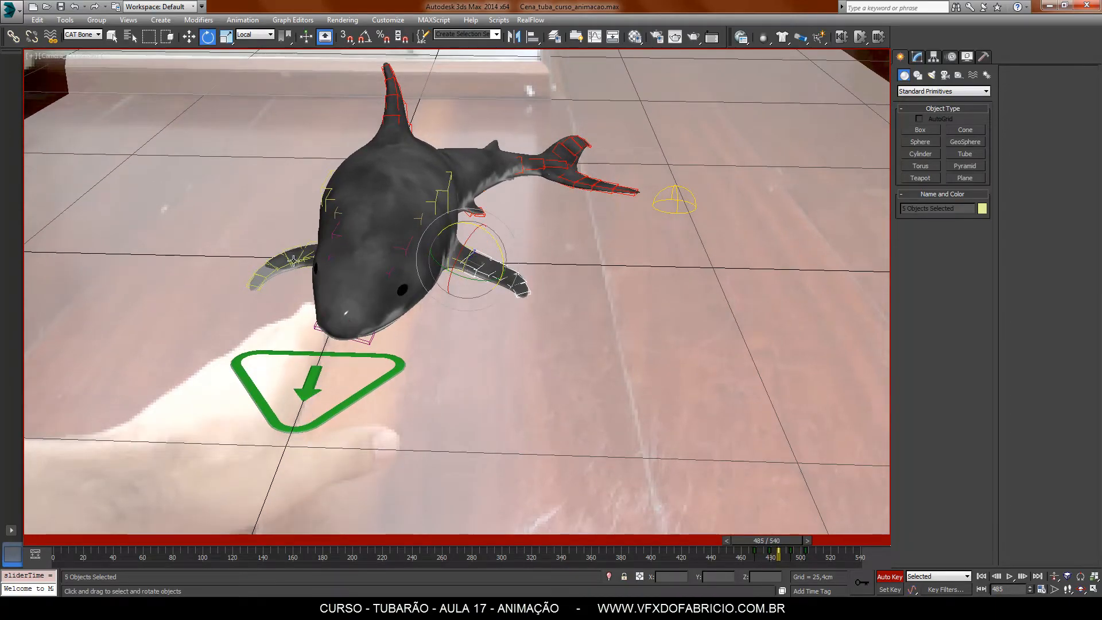
click(294, 263)
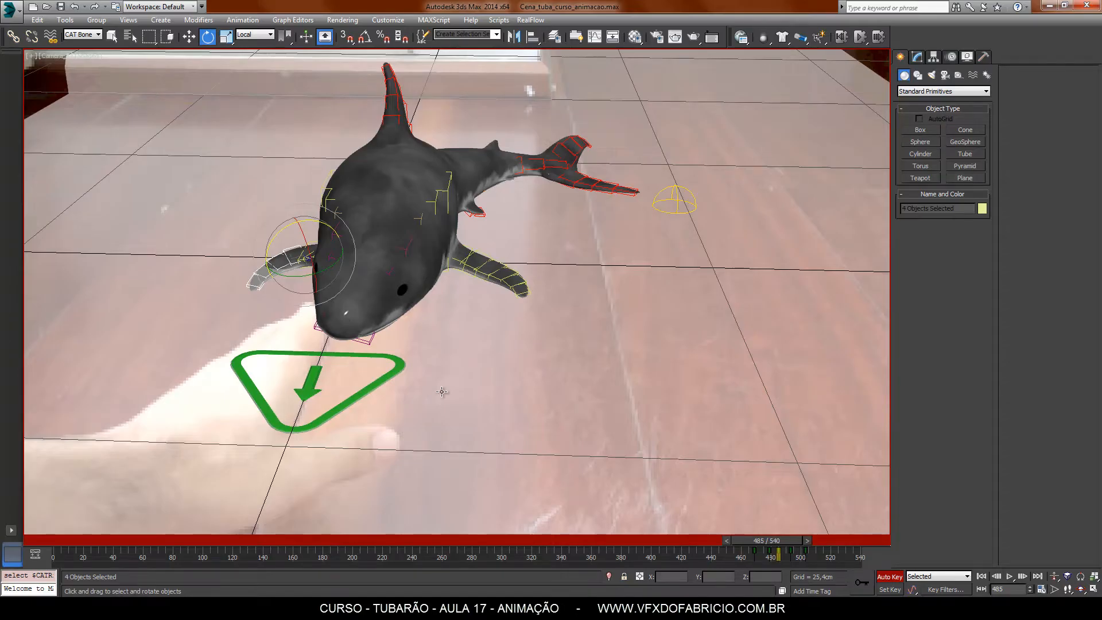
drag(278, 247, 291, 247)
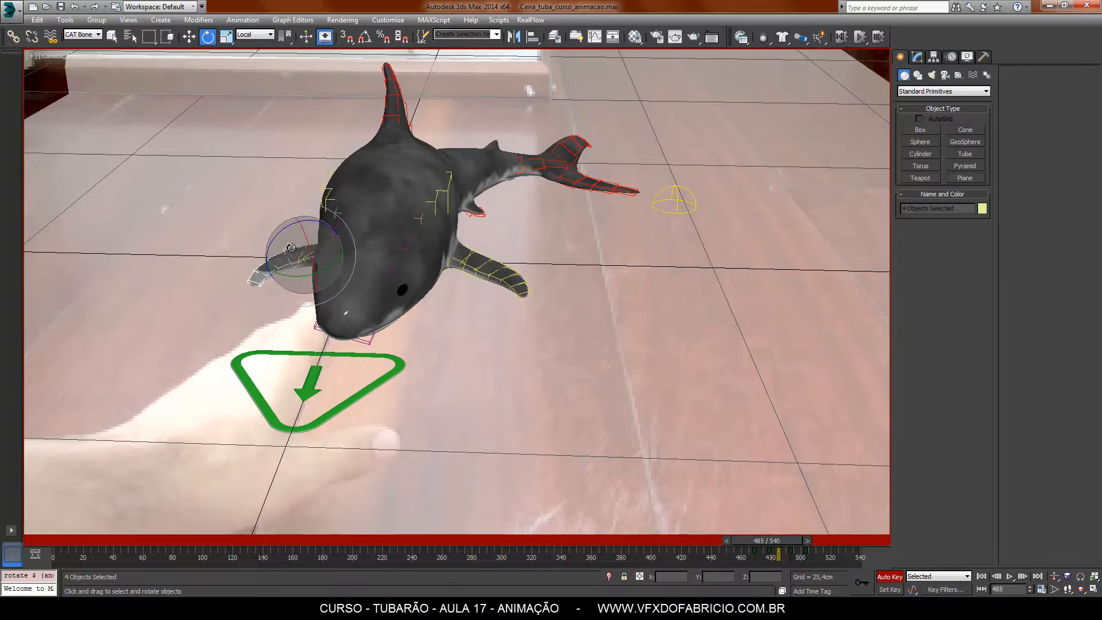
click(676, 379)
- Play the animation twice from just before the lunge to check the motion of the pectoral fins
drag(784, 541, 722, 582)
key(e)
click(1011, 577)
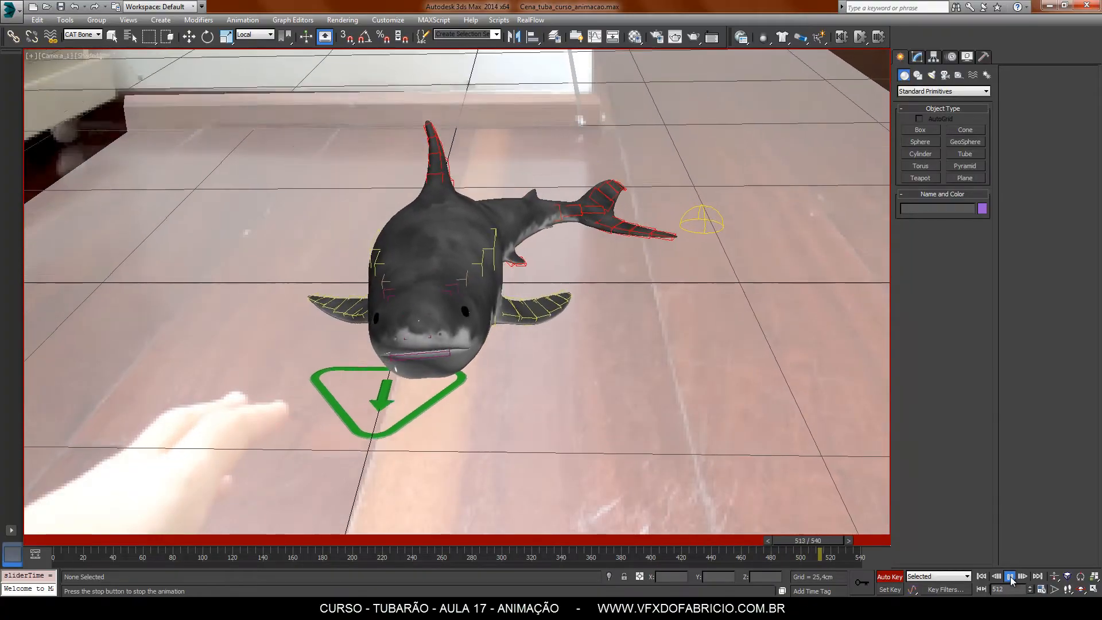
click(1010, 576)
drag(820, 541, 762, 541)
click(1008, 578)
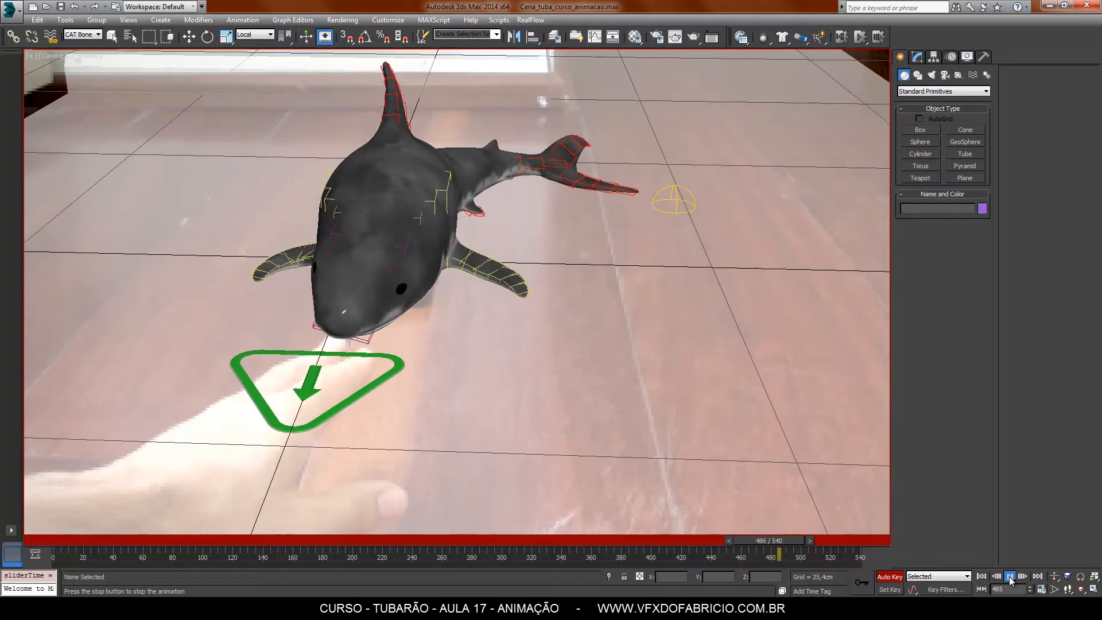
click(1010, 577)
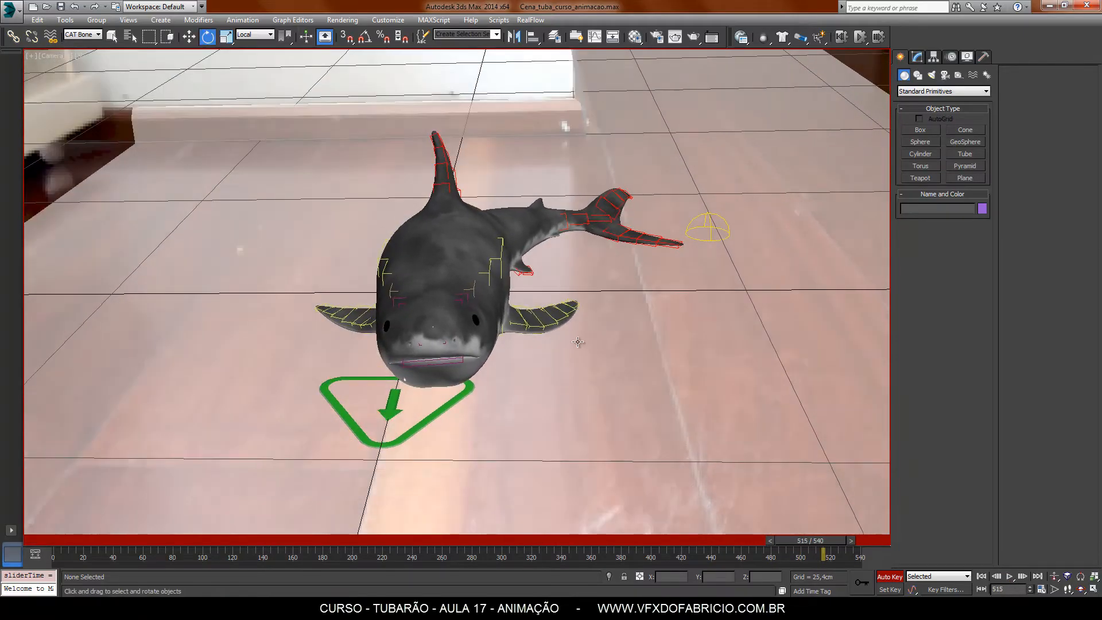
click(488, 273)
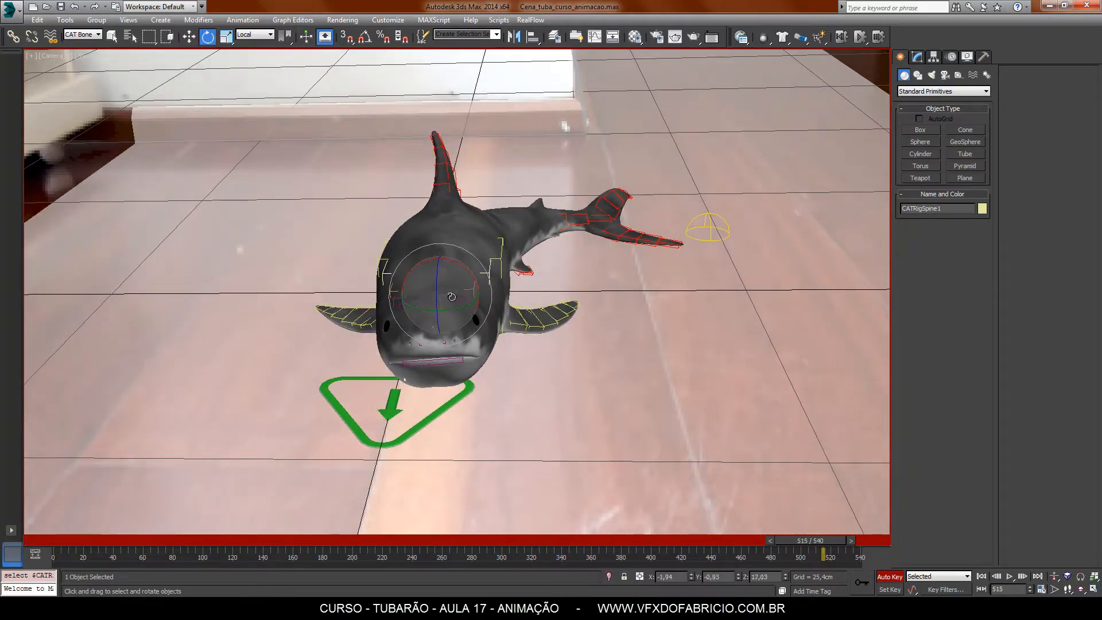
drag(452, 297, 458, 278)
click(527, 274)
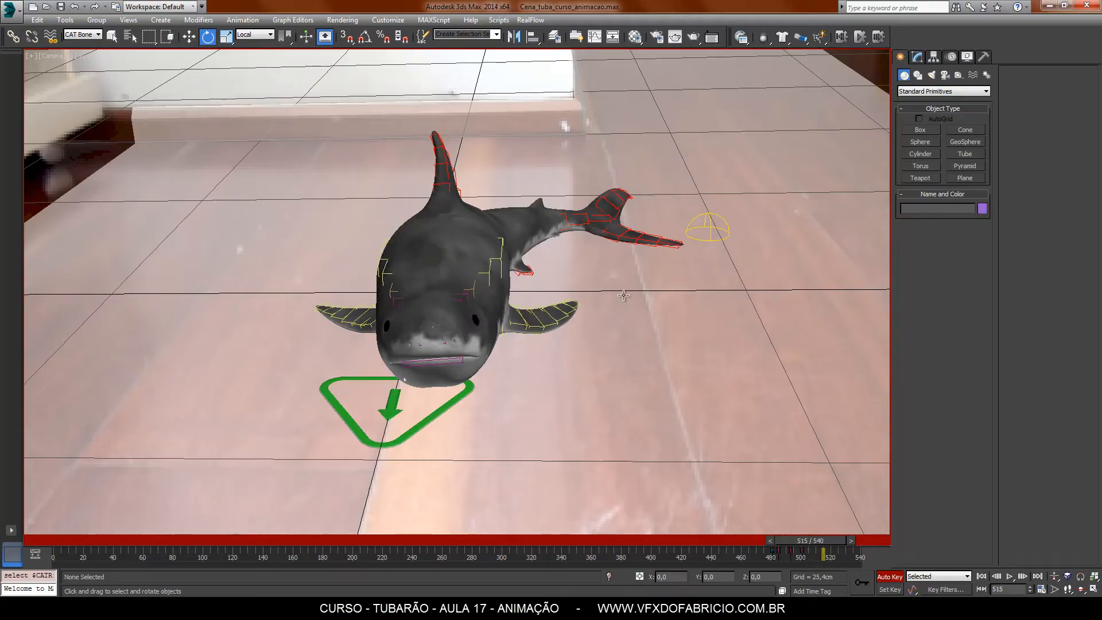
click(500, 260)
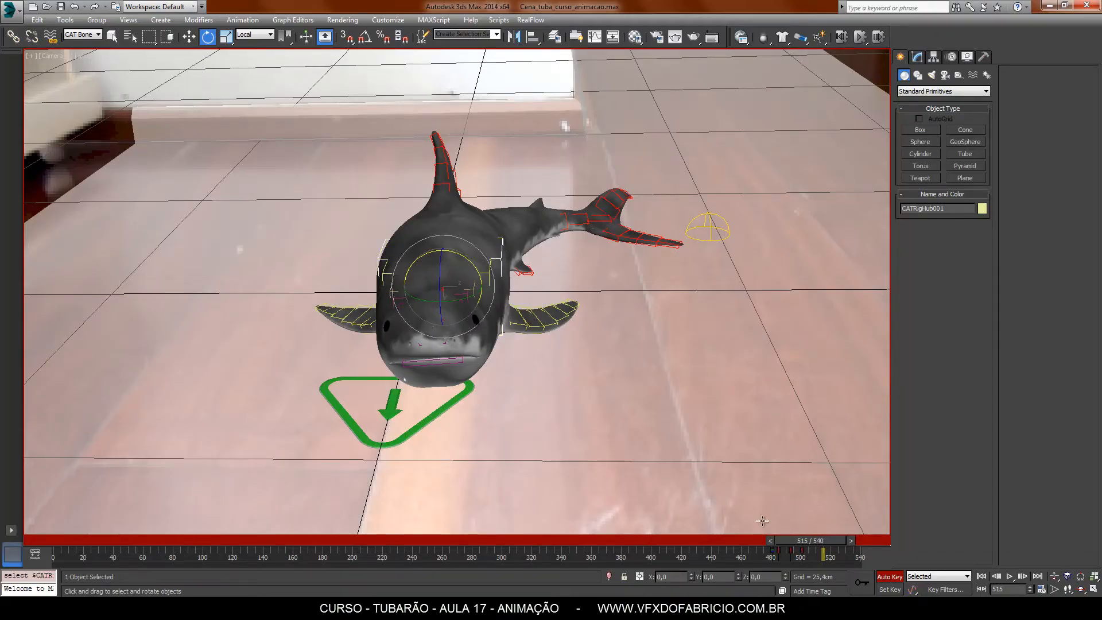
mouse_move(813, 539)
mouse_down()
mouse_move(755, 544)
mouse_move(827, 548)
mouse_move(756, 547)
mouse_move(798, 550)
mouse_up()
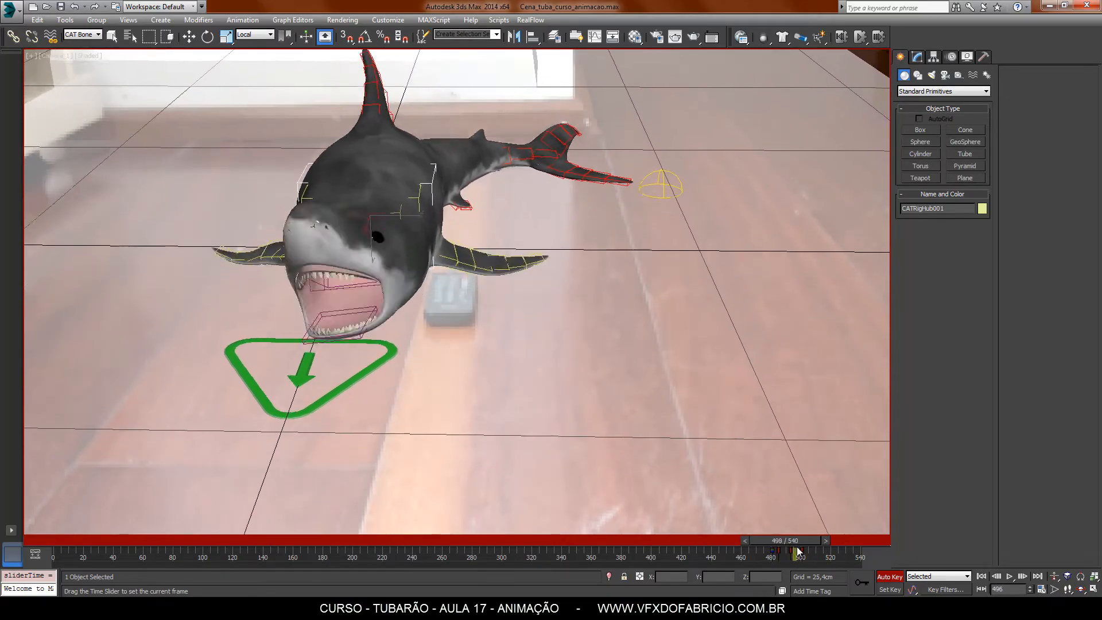
- Select the dorsal fin's four bones and step back and forth through the lunge to examine how the fin moves
double_click(368, 128)
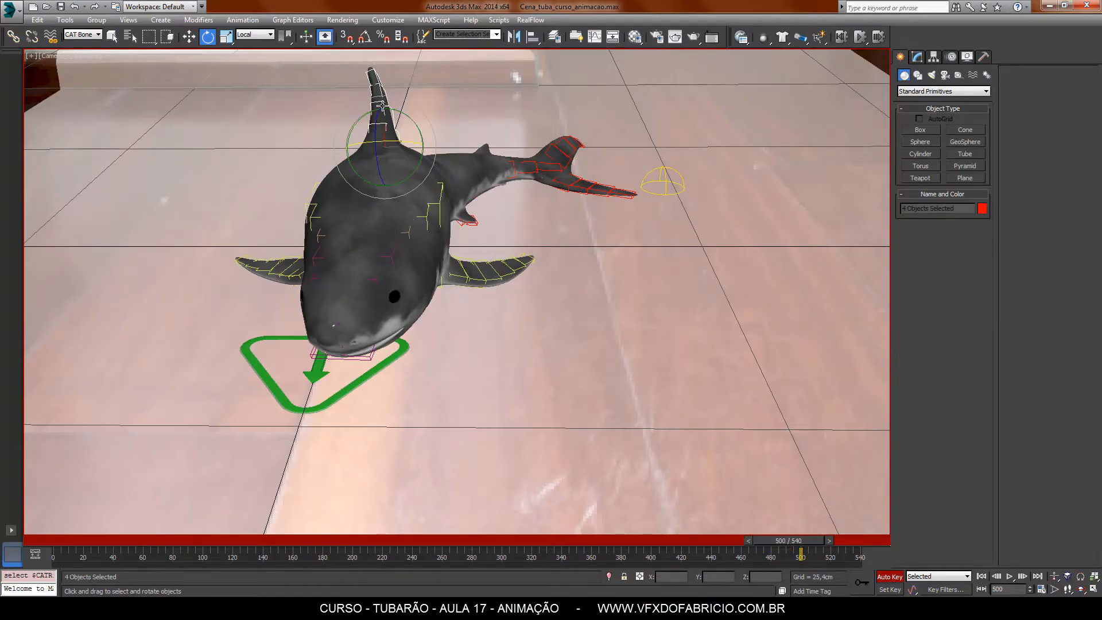
drag(824, 548, 786, 544)
key(period)
key(period)
key(period)
key(period)
key(period)
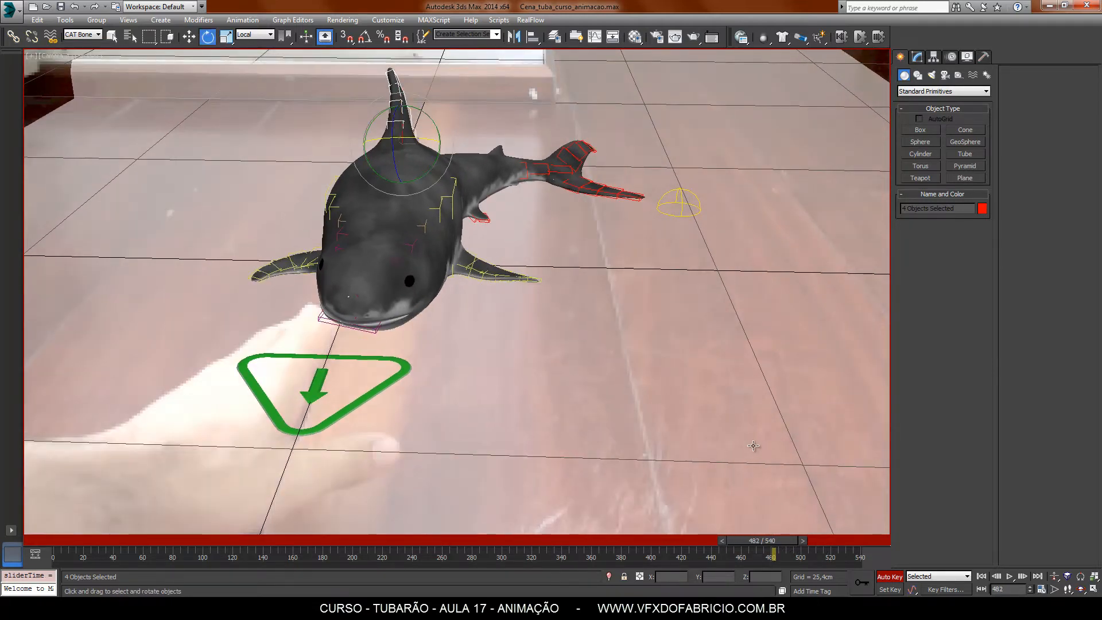
key(period)
key(period)
key(period)
key(comma)
key(comma)
key(comma)
key(comma)
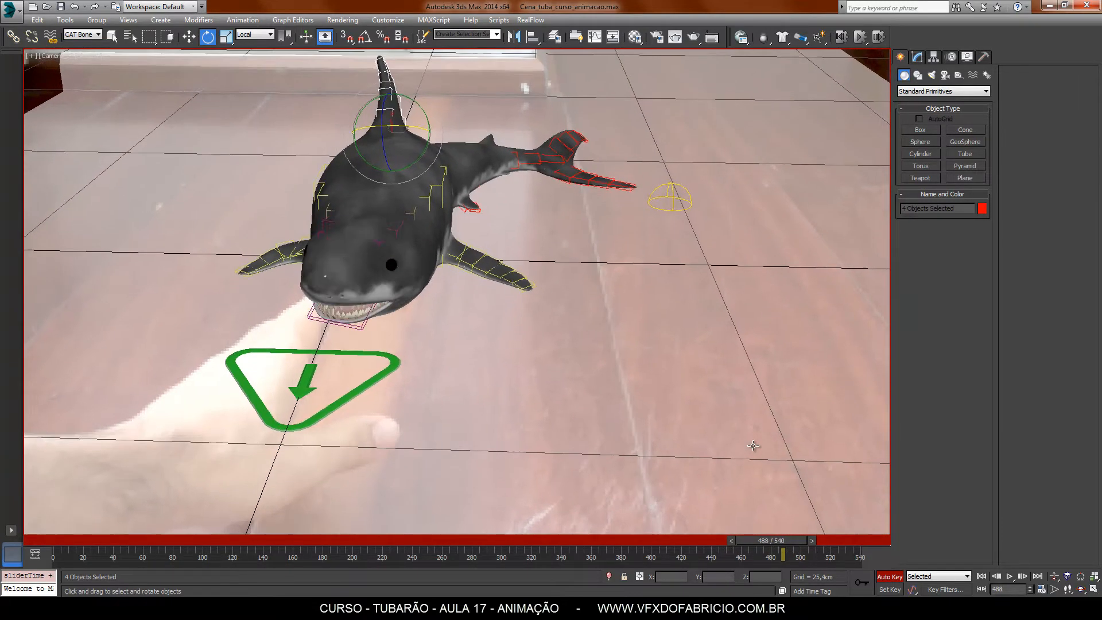
key(comma)
key(comma)
key(comma)
key(comma)
key(comma)
key(comma)
key(comma)
key(comma)
key(comma)
key(comma)
key(comma)
key(comma)
key(comma)
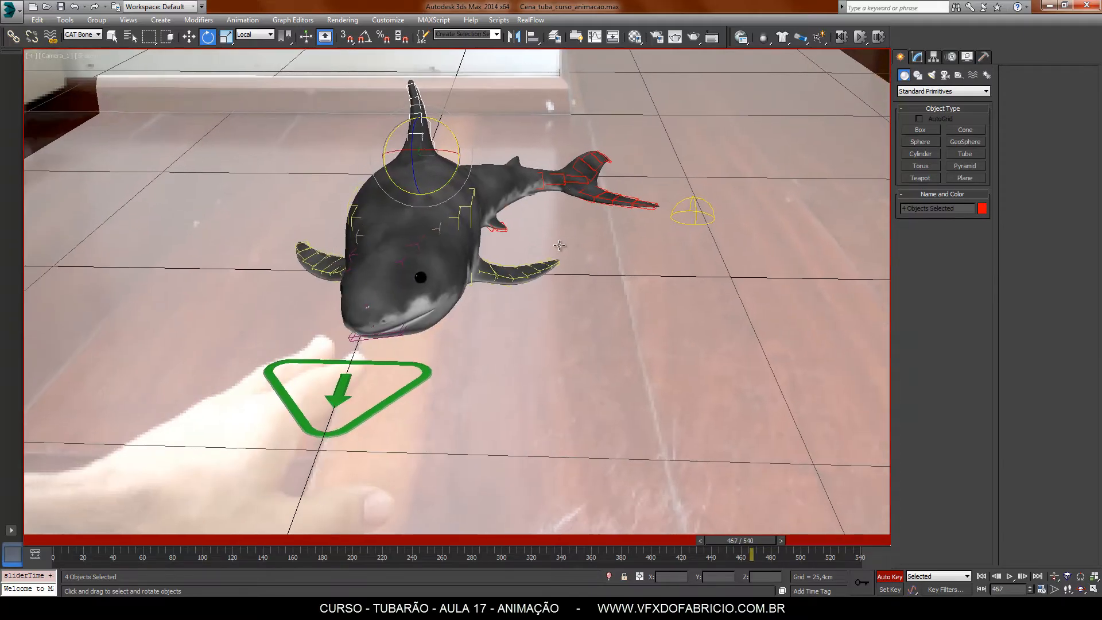
- Rotate the dorsal fin's bones during the open-mouth bite, at about frames 491 and 493
key(period)
key(period)
key(period)
key(period)
key(period)
key(period)
key(period)
key(period)
key(period)
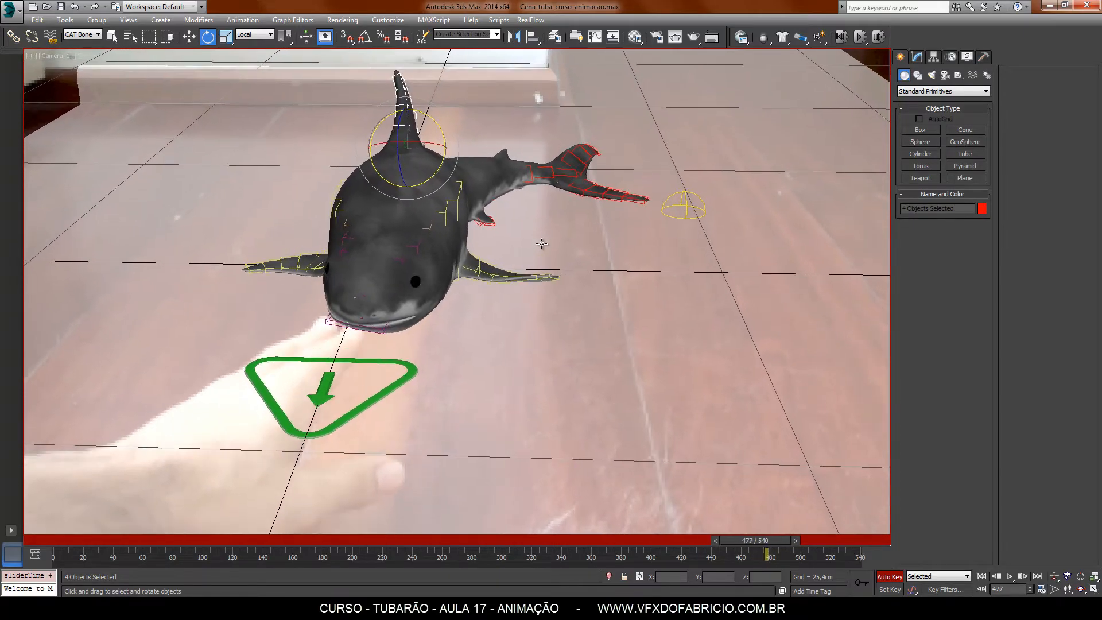
key(period)
key(period)
key(period)
key(period)
key(period)
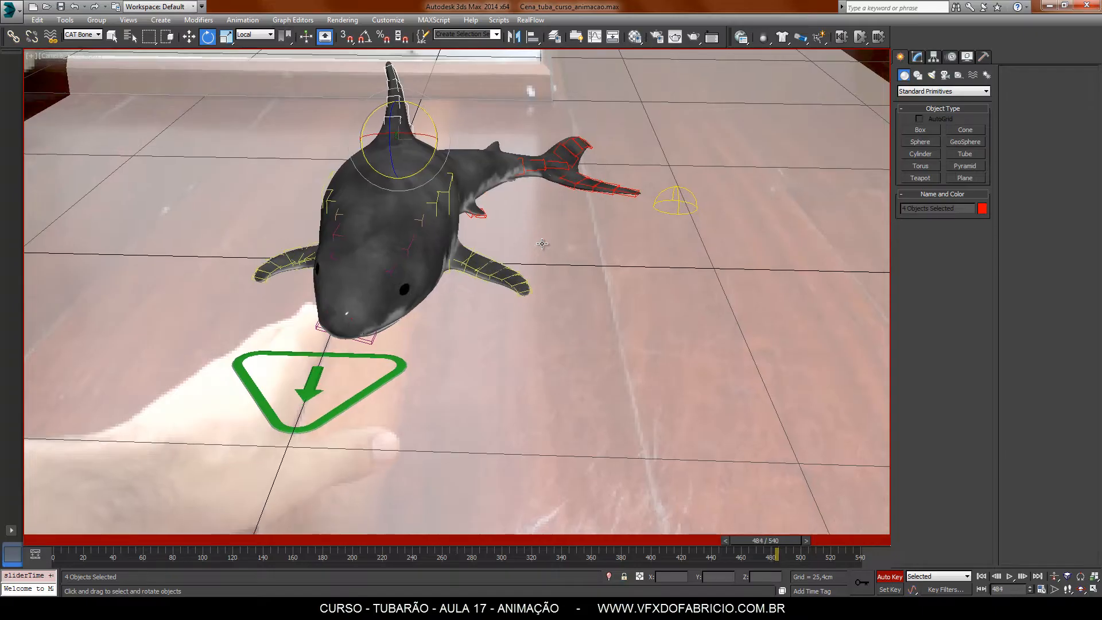
key(period)
key(period)
key(period)
key(period)
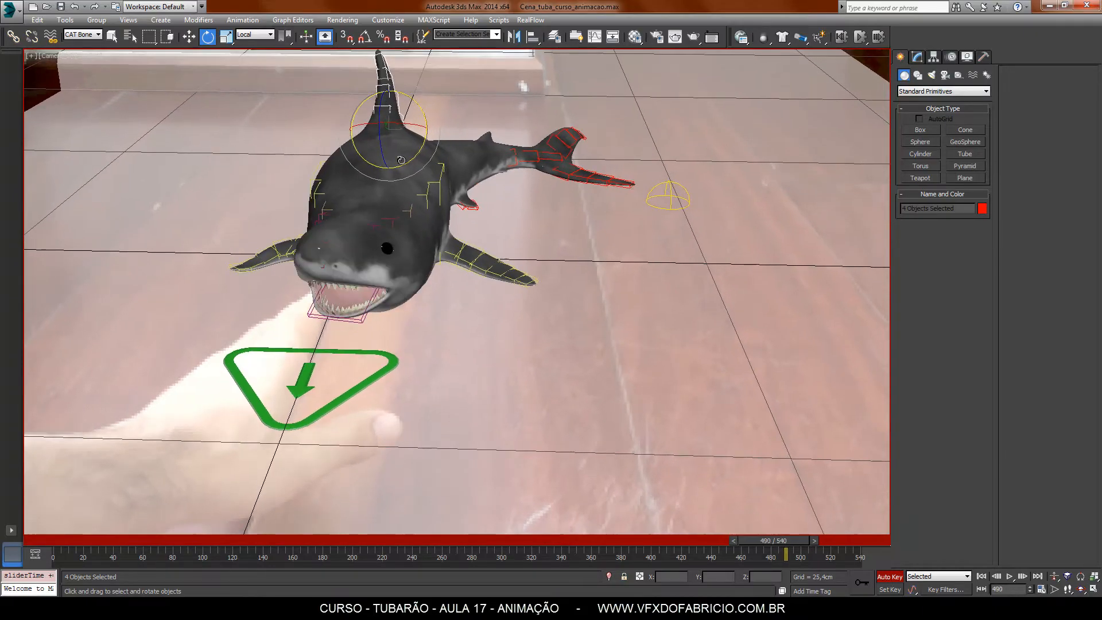
drag(398, 144, 394, 145)
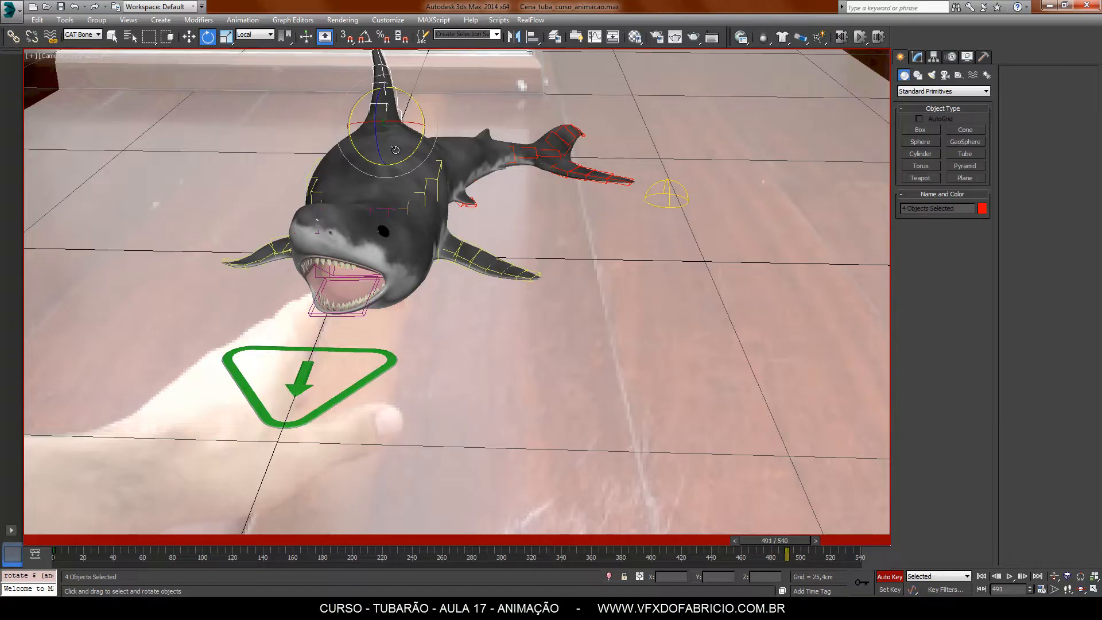
key(period)
key(period)
key(period)
key(period)
key(comma)
key(comma)
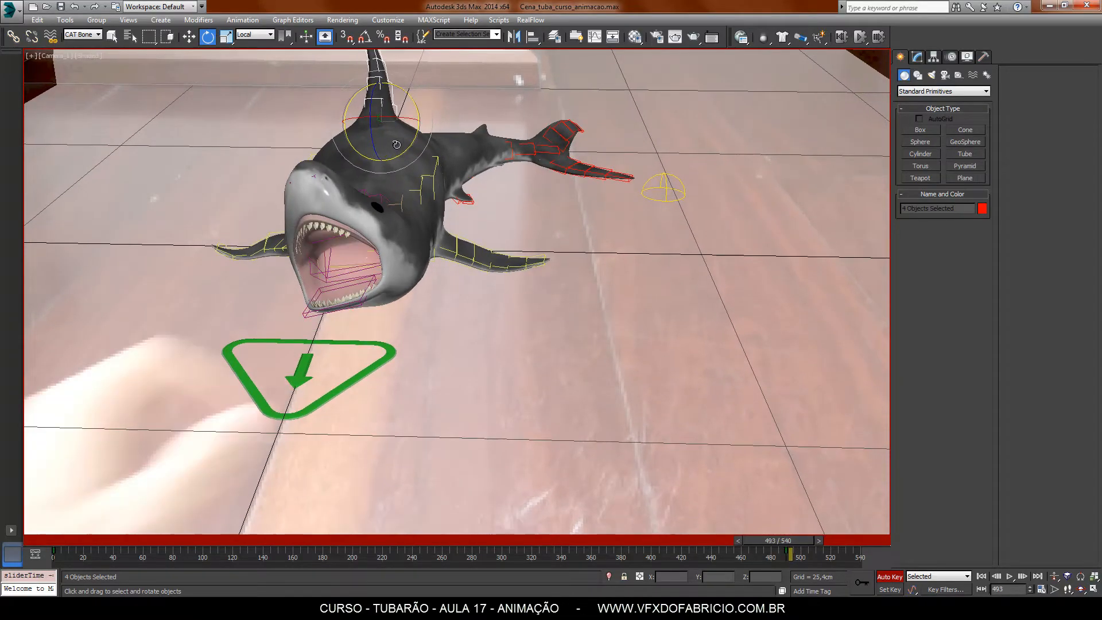
drag(391, 147, 398, 138)
- Bend the dorsal fin sideways at frame 503 by rotating its four bones
key(period)
key(period)
key(period)
key(period)
key(period)
key(period)
key(period)
key(period)
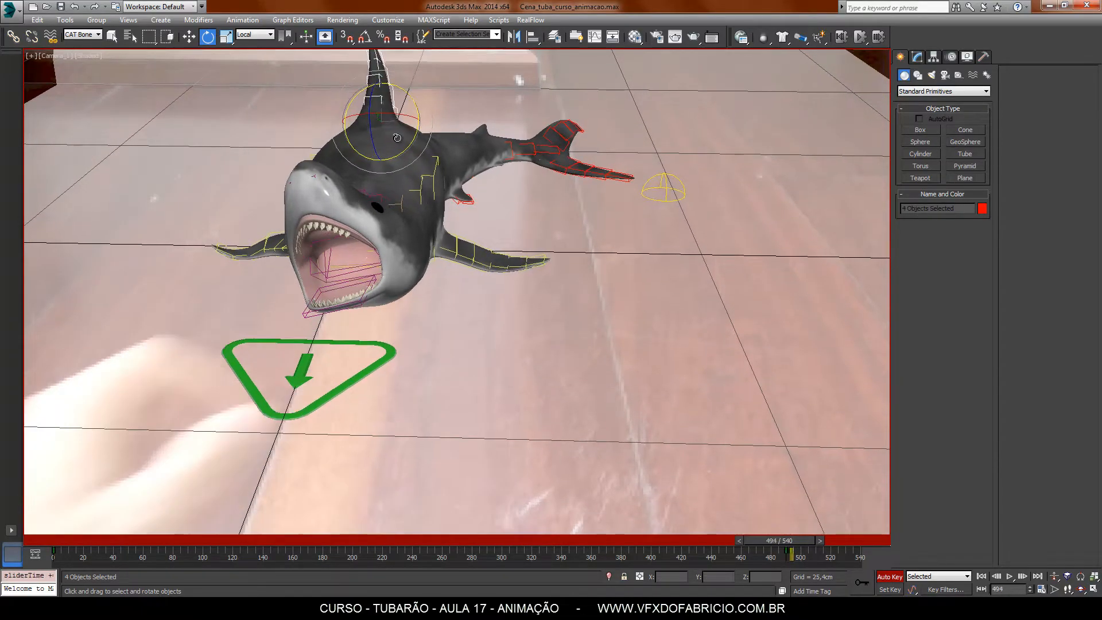
key(period)
key(period)
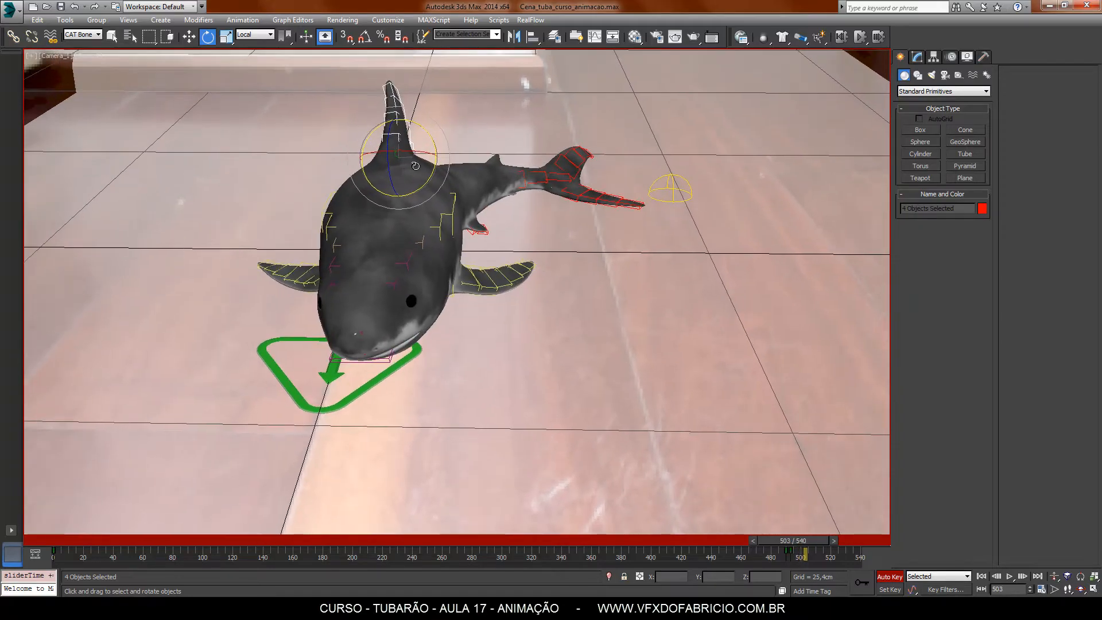
drag(420, 164, 423, 168)
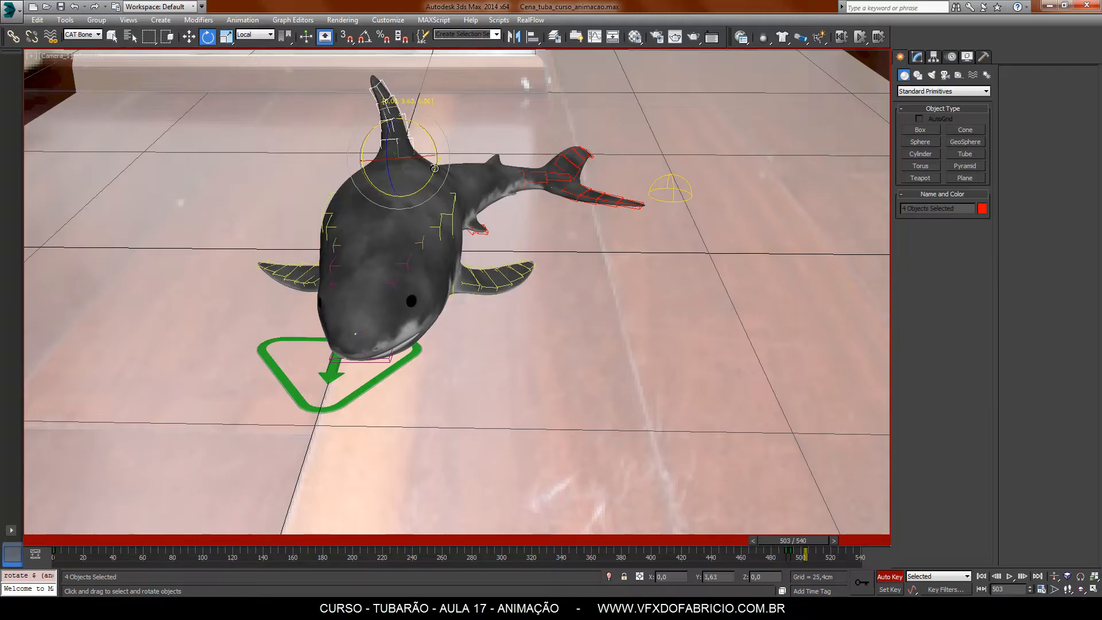
- Rotate the dorsal fin's bones at frame 510 to continue its sideways sway after the bite
key(period)
key(period)
key(period)
key(period)
key(period)
key(period)
key(period)
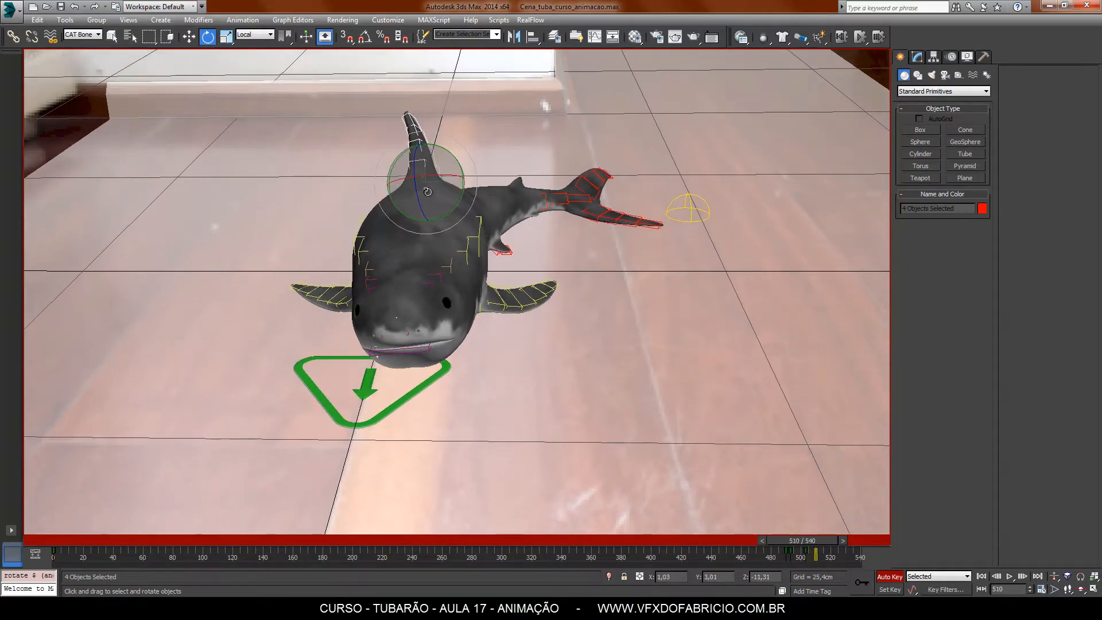
- Rotate the dorsal fin's bones at frames 523 and 533 to follow the turn of the head
key(period)
key(period)
key(period)
key(period)
key(period)
key(period)
key(period)
key(period)
key(period)
key(period)
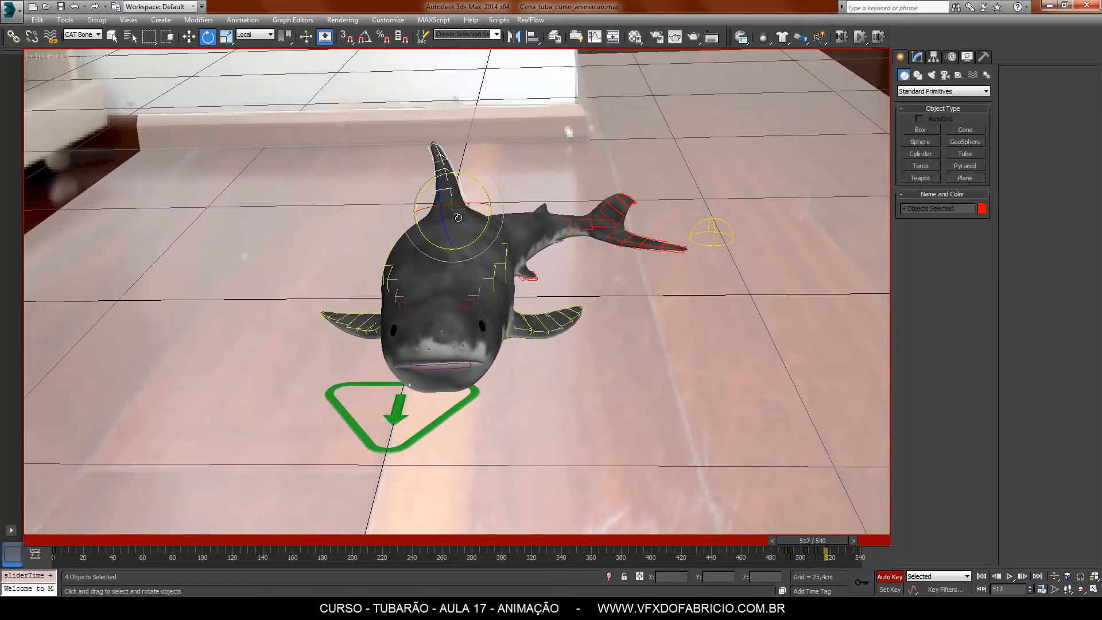
key(period)
key(period)
key(period)
key(period)
key(period)
key(period)
key(period)
key(period)
key(period)
key(period)
key(period)
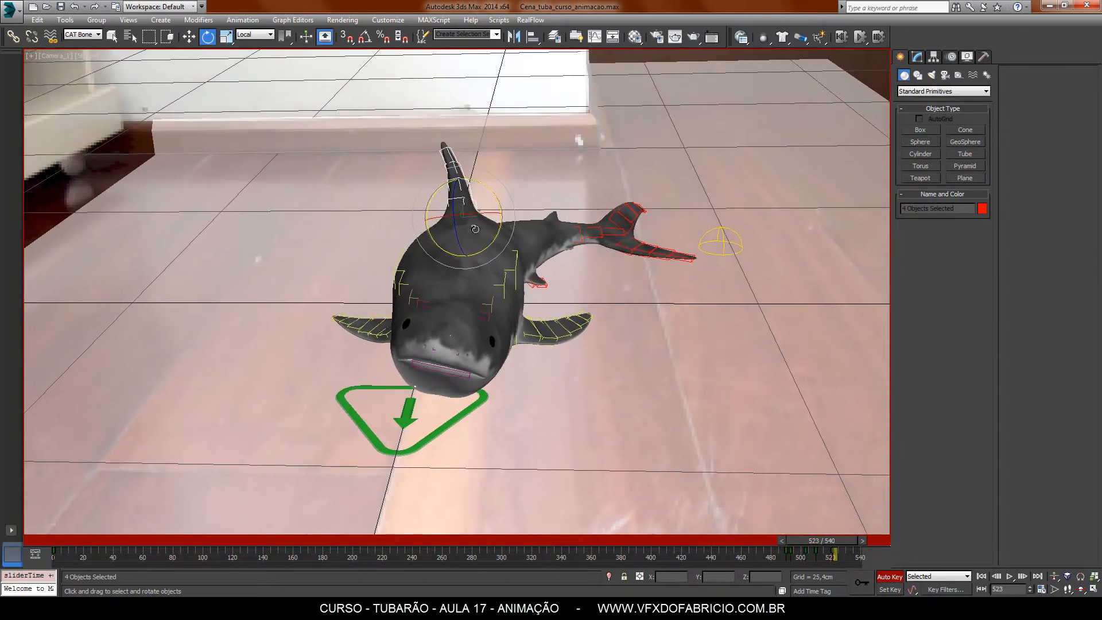
key(period)
key(period)
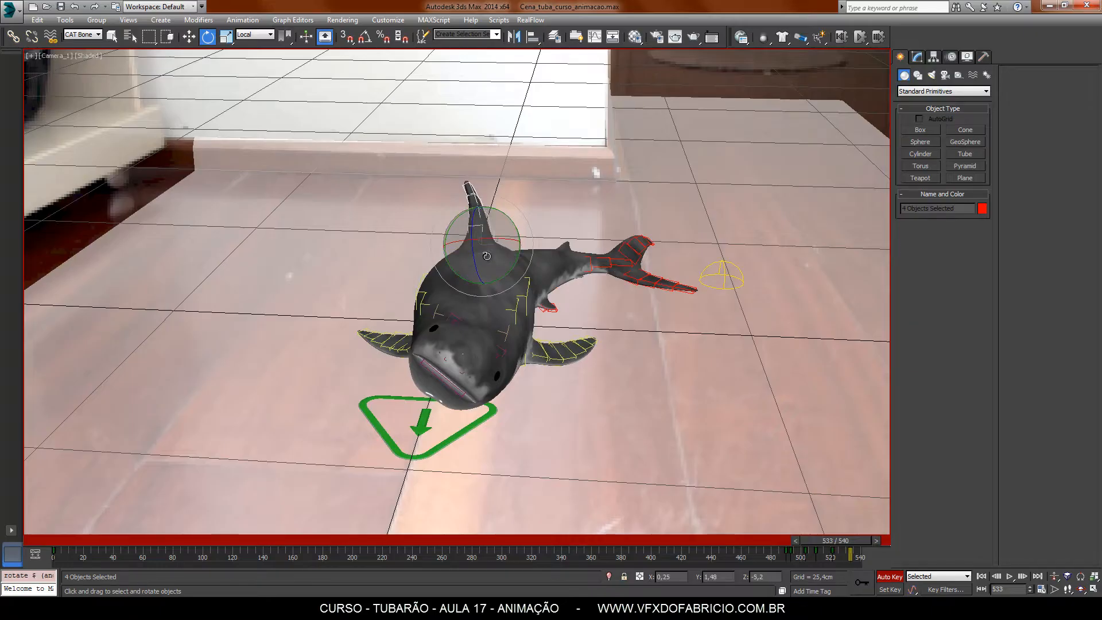
- Play the animation from frame 480 to check the dorsal fin, and rotate its bones at frame 540
drag(844, 541, 775, 539)
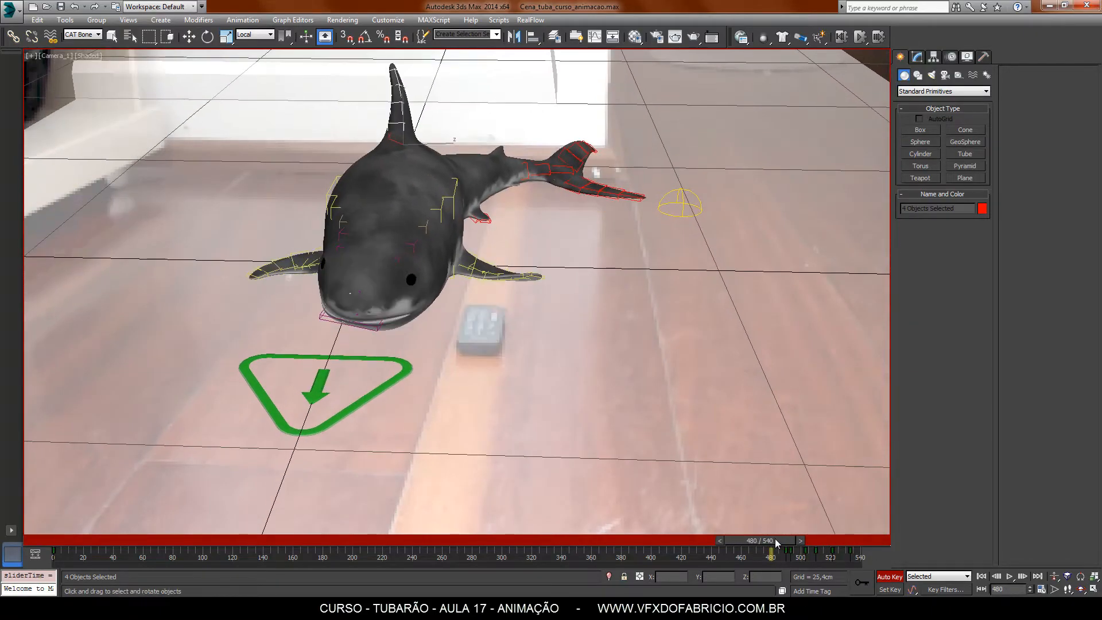
click(1010, 577)
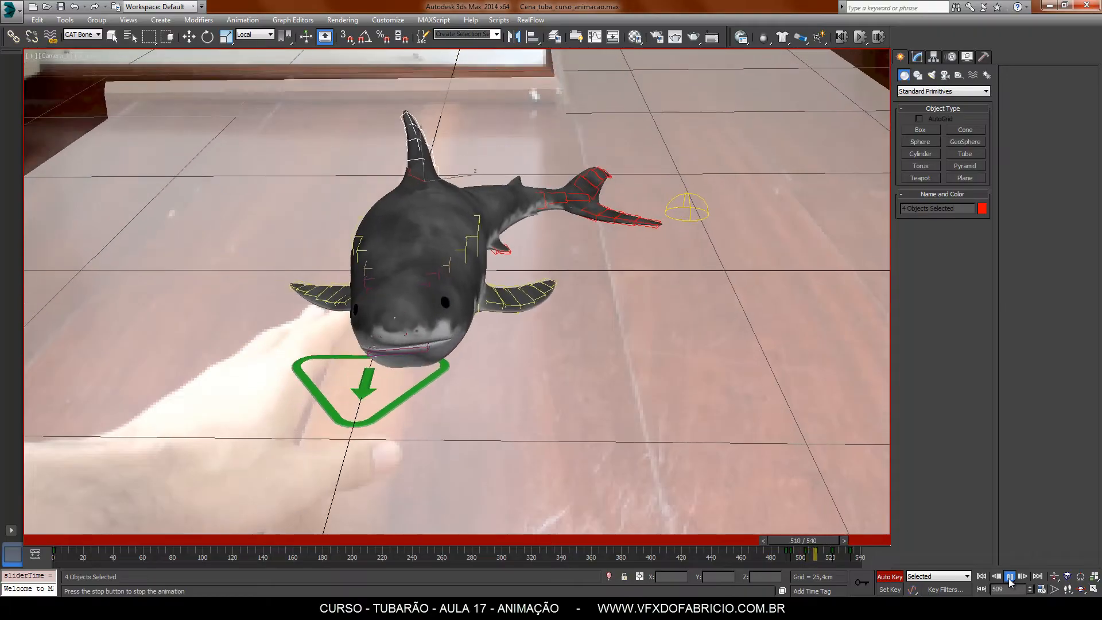
click(1011, 581)
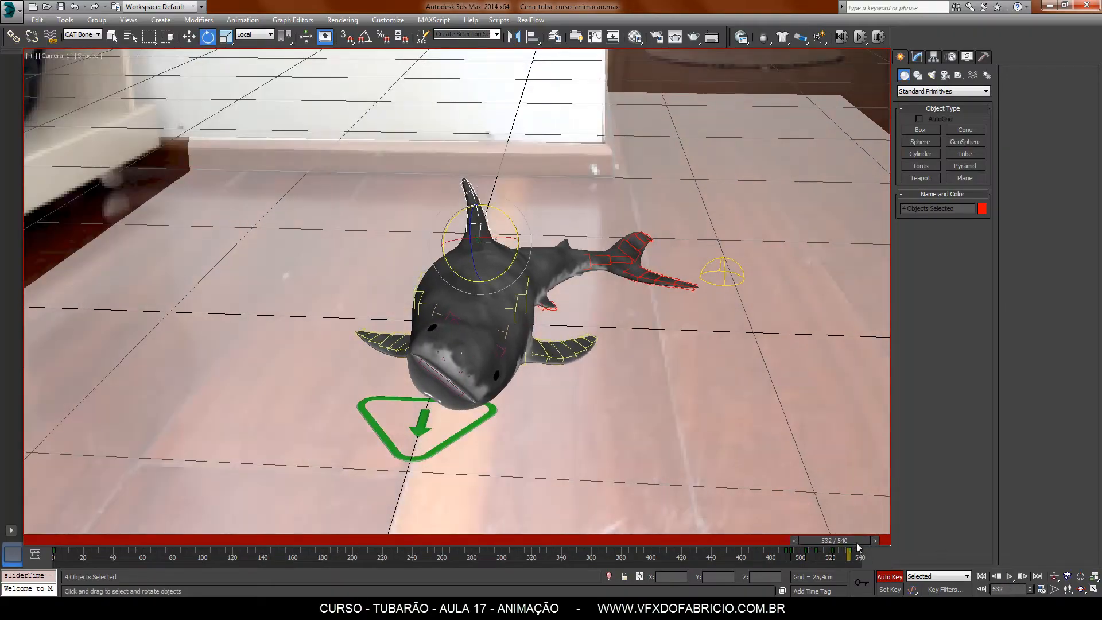
drag(857, 544, 868, 543)
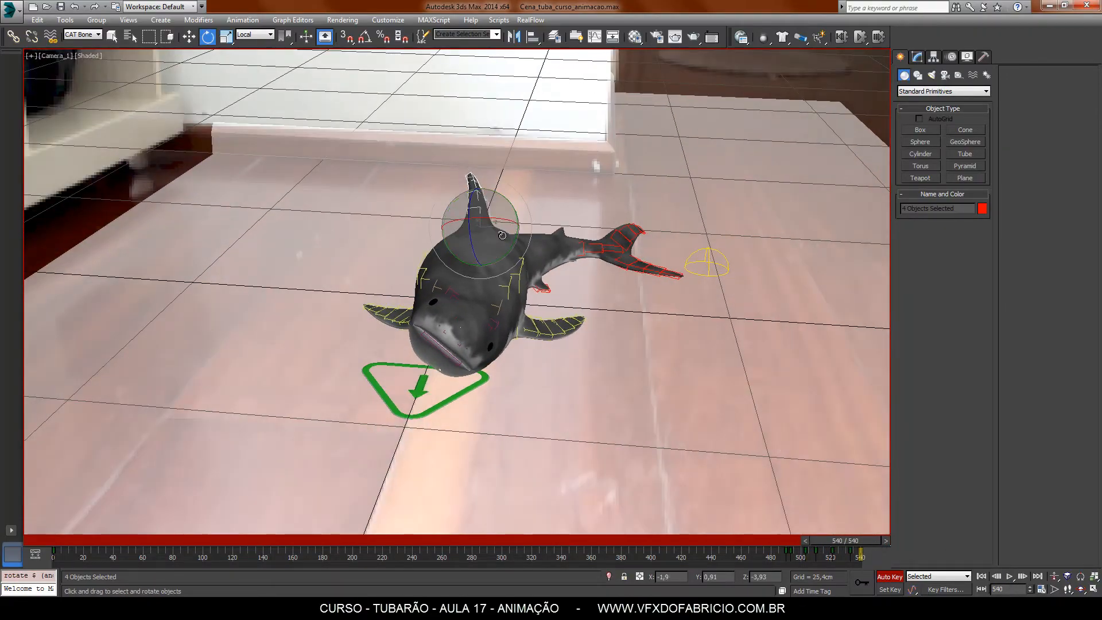
- Replay the lunge and scrub through the whole timeline to review the dorsal fin's motion
drag(874, 542, 763, 540)
click(1011, 576)
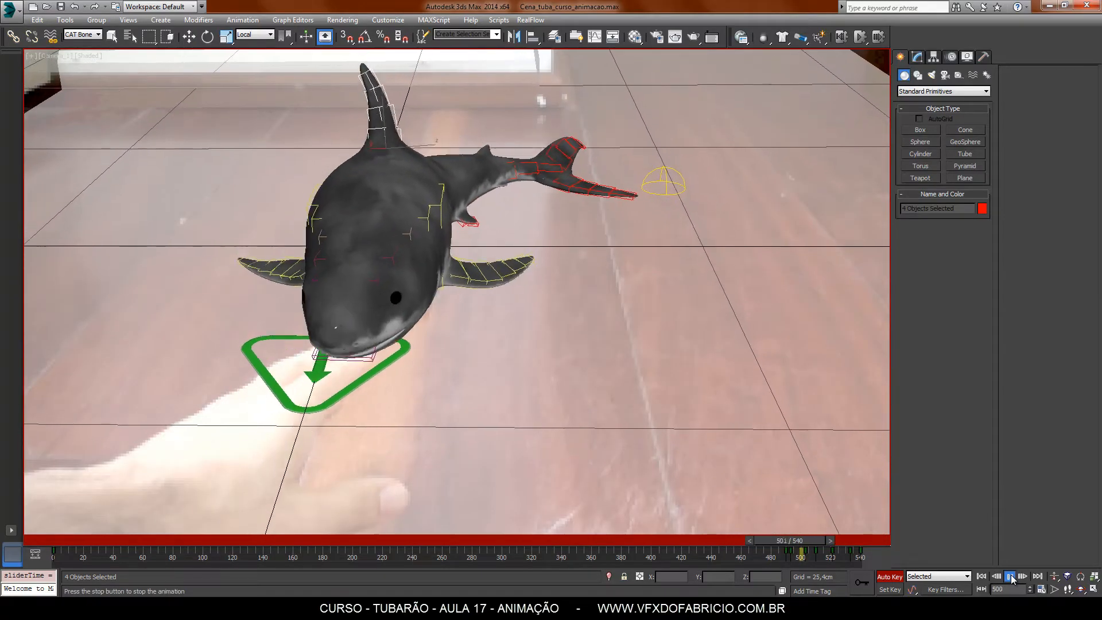
click(1011, 577)
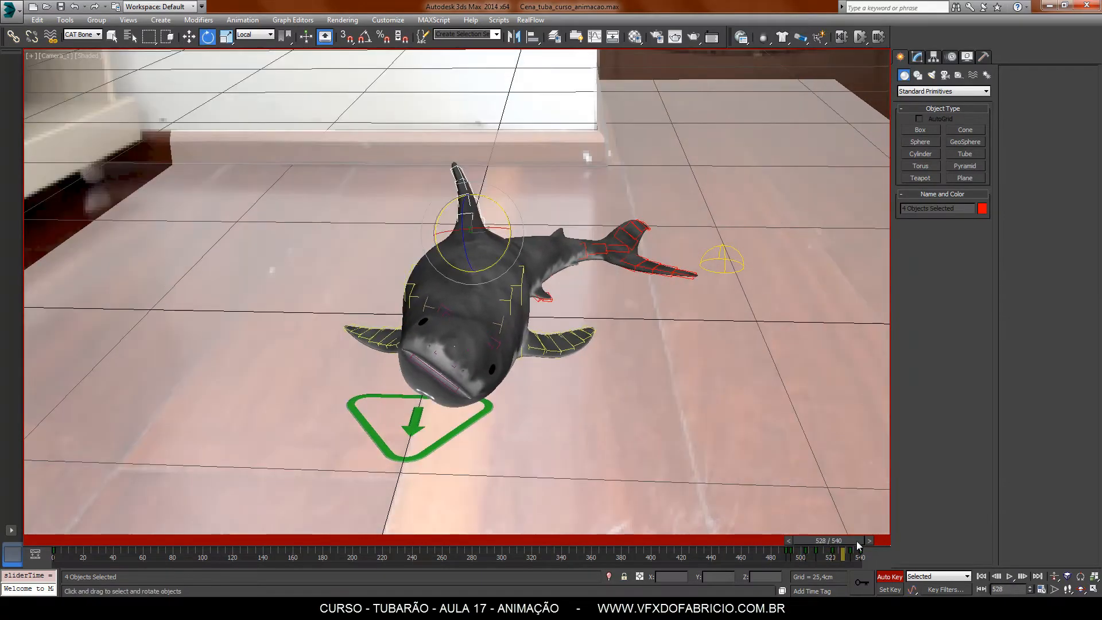
drag(859, 546, 21, 540)
drag(92, 552, 893, 542)
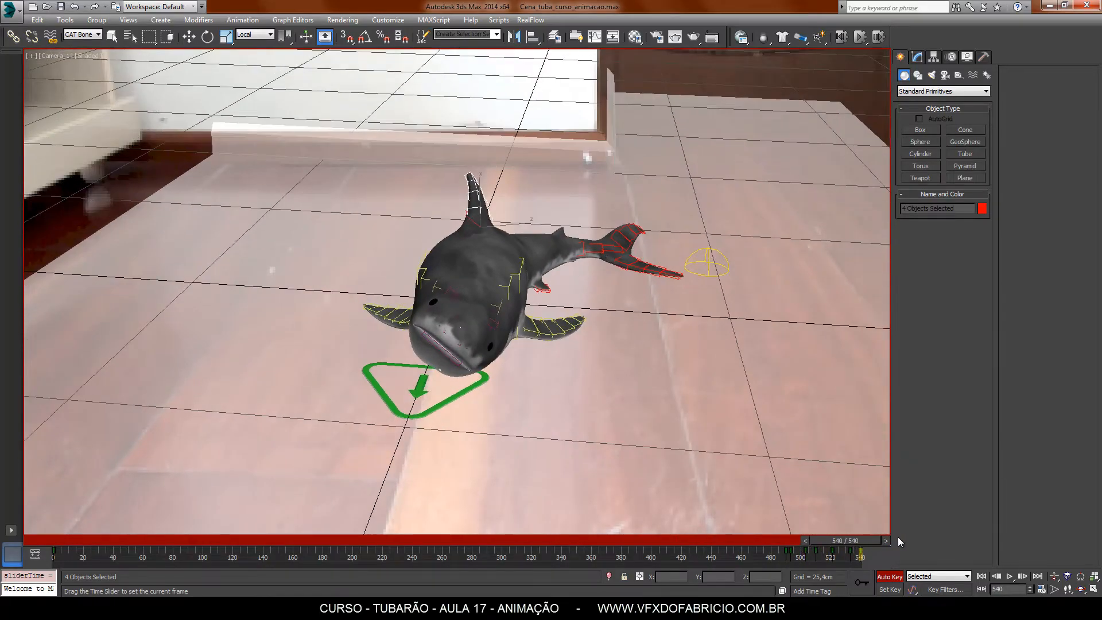
- Select the left pectoral fin's bones and step through frames 38 to 54 to find where the fin stroke should start
key(e)
ctrl+click(529, 330)
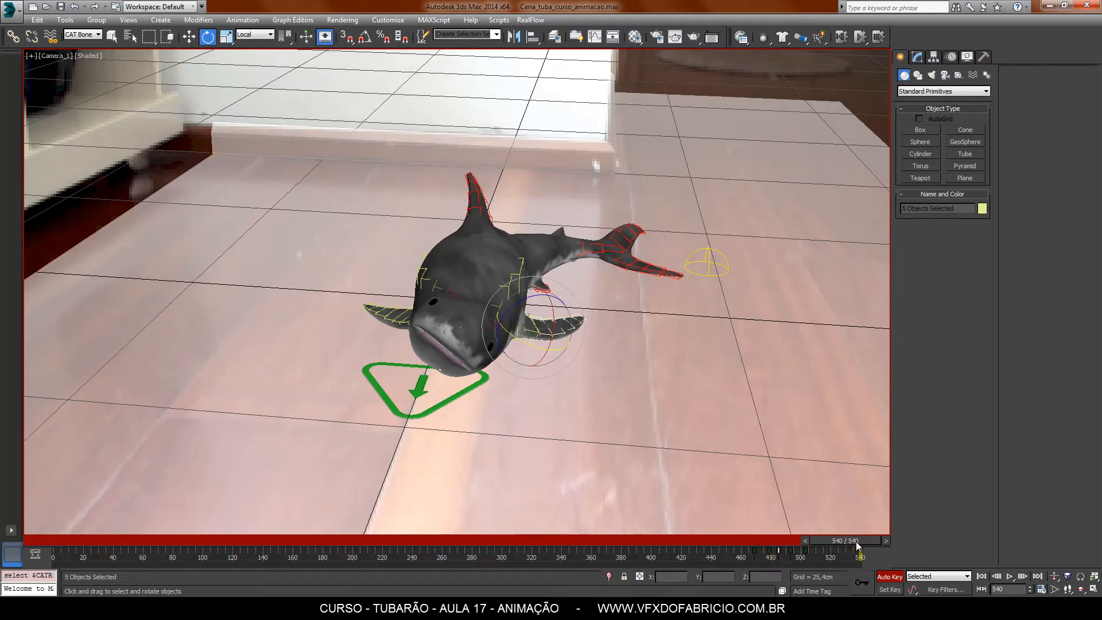
drag(857, 546, 141, 539)
key(e)
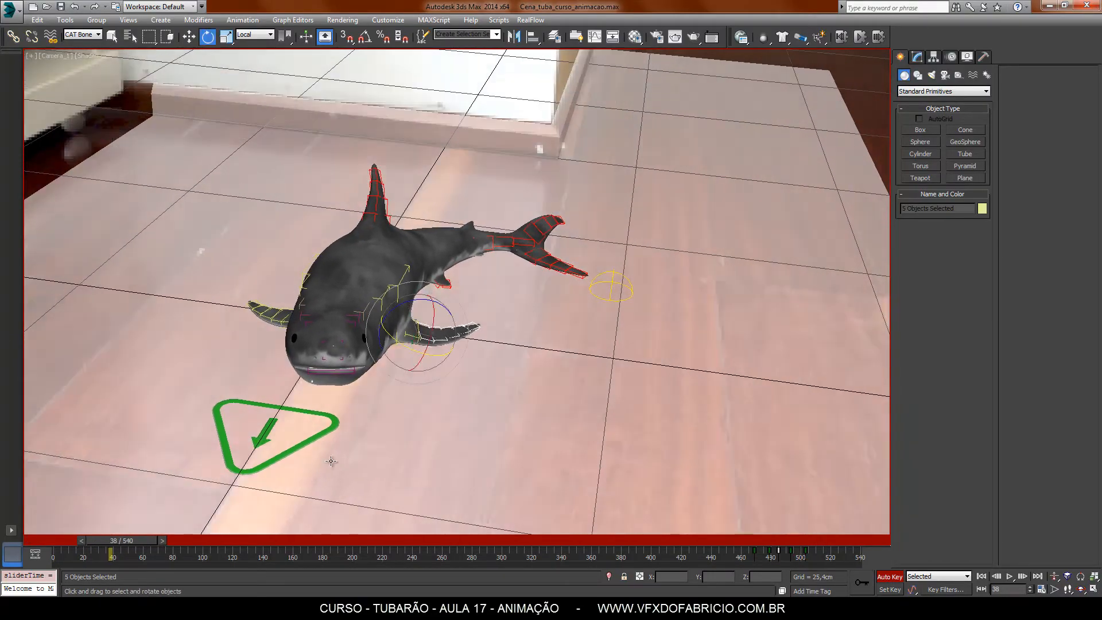
key(period)
key(period)
key(period)
key(period)
key(period)
key(period)
key(period)
key(period)
key(period)
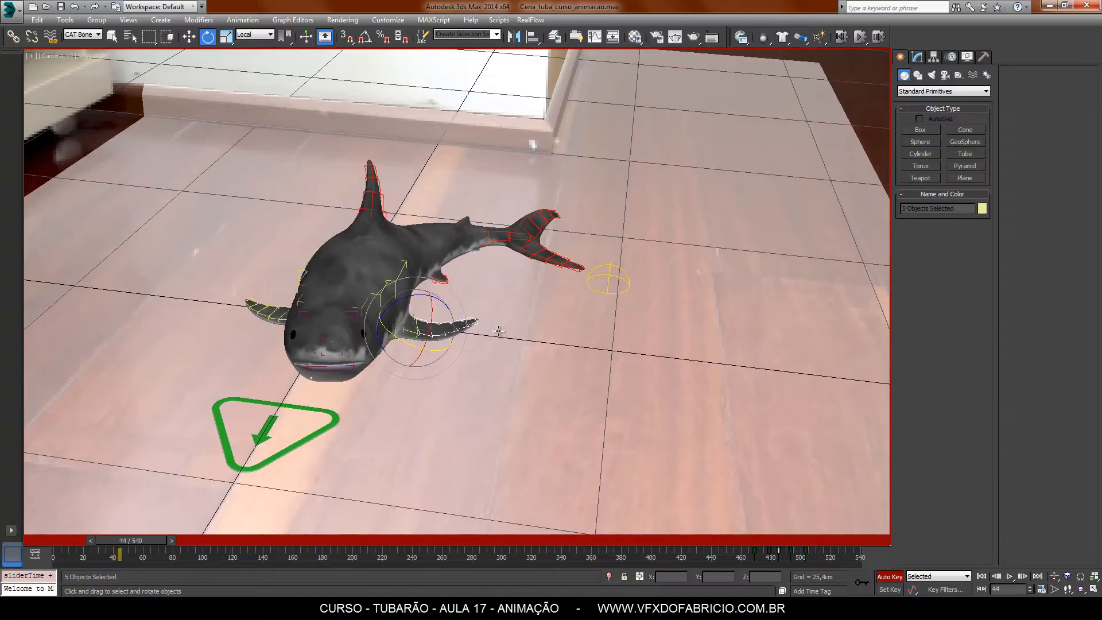
key(period)
key(period)
key(period)
key(period)
key(period)
key(period)
key(period)
key(period)
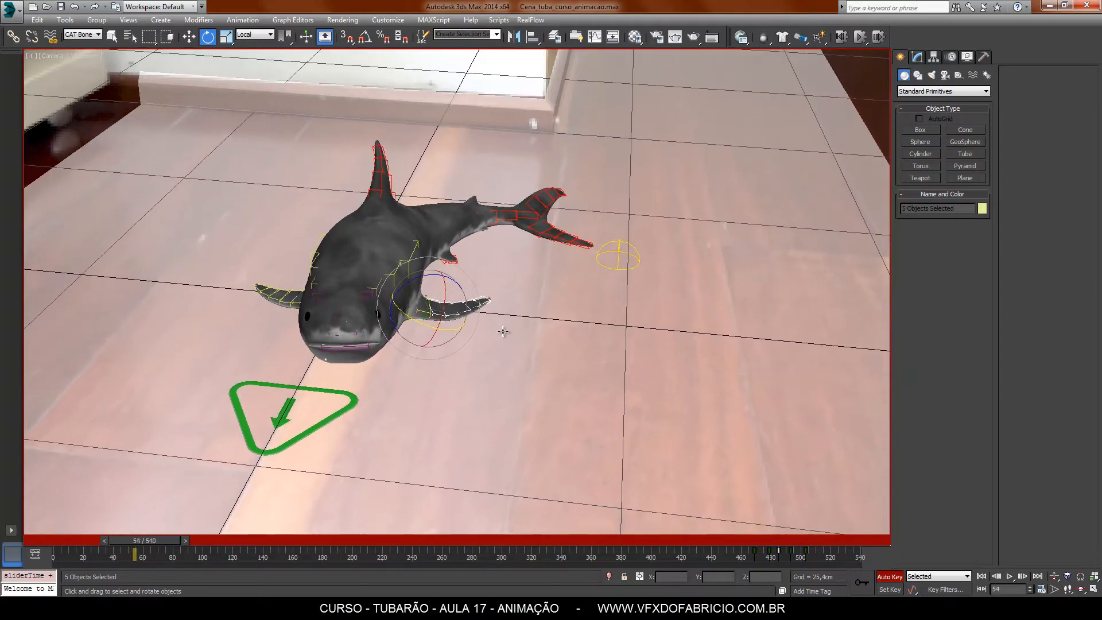
key(comma)
key(comma)
key(comma)
key(comma)
key(comma)
key(comma)
key(comma)
key(comma)
key(comma)
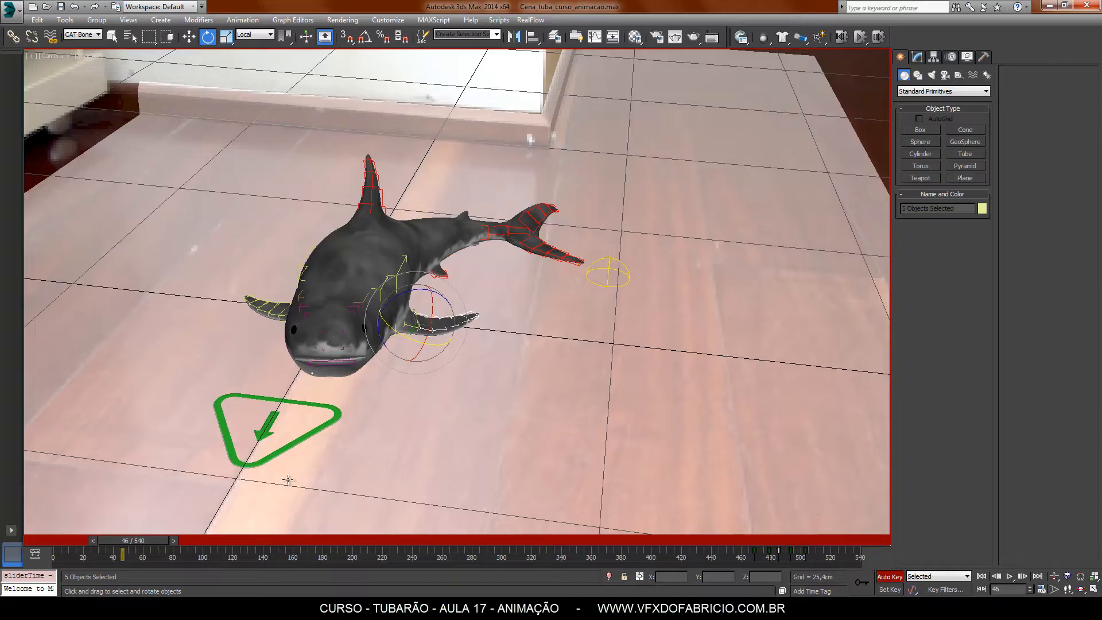
- Key the left pectoral fin at frame 47, and rotate its bones to curl the fin upward at frame 60
key(period)
key(period)
key(period)
key(period)
key(period)
key(period)
key(period)
key(period)
key(period)
key(period)
key(period)
key(period)
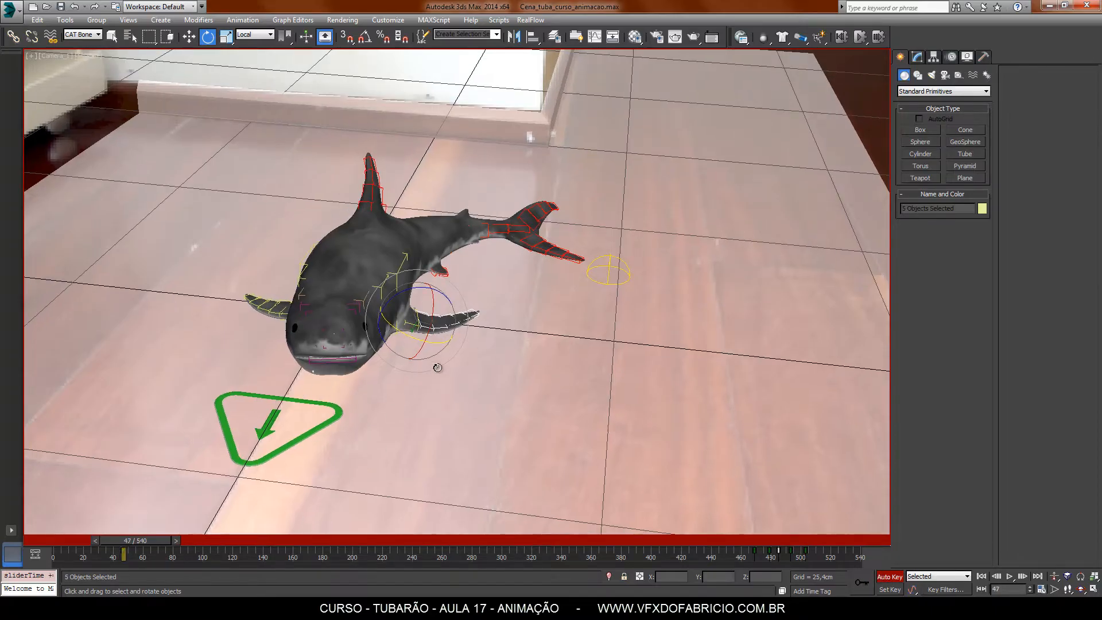
key(period)
key(period)
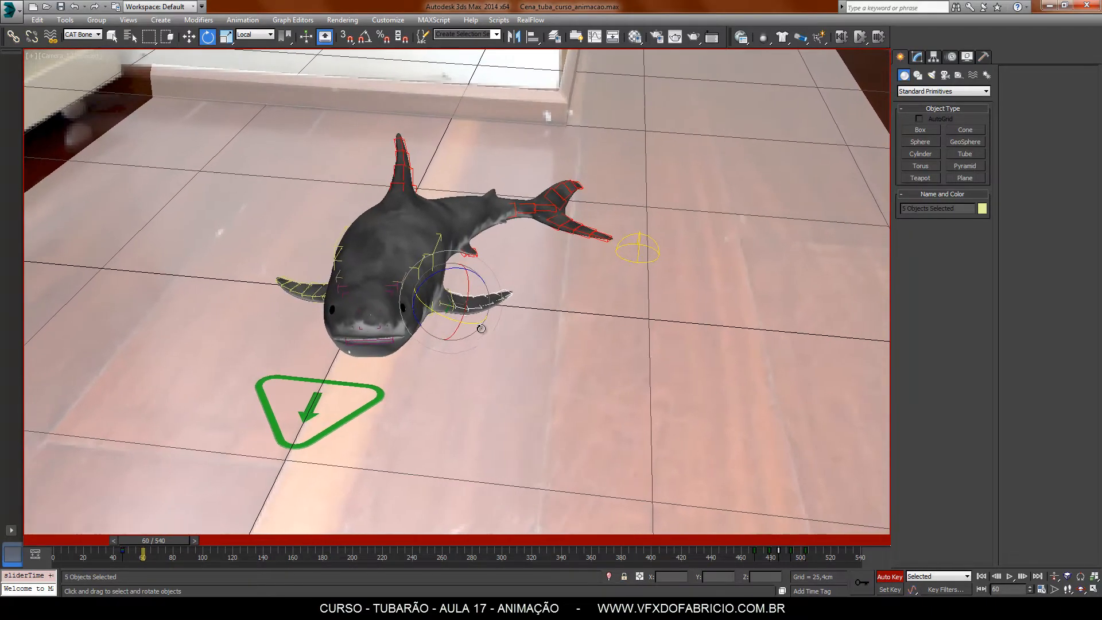
drag(476, 323, 461, 323)
double_click(457, 307)
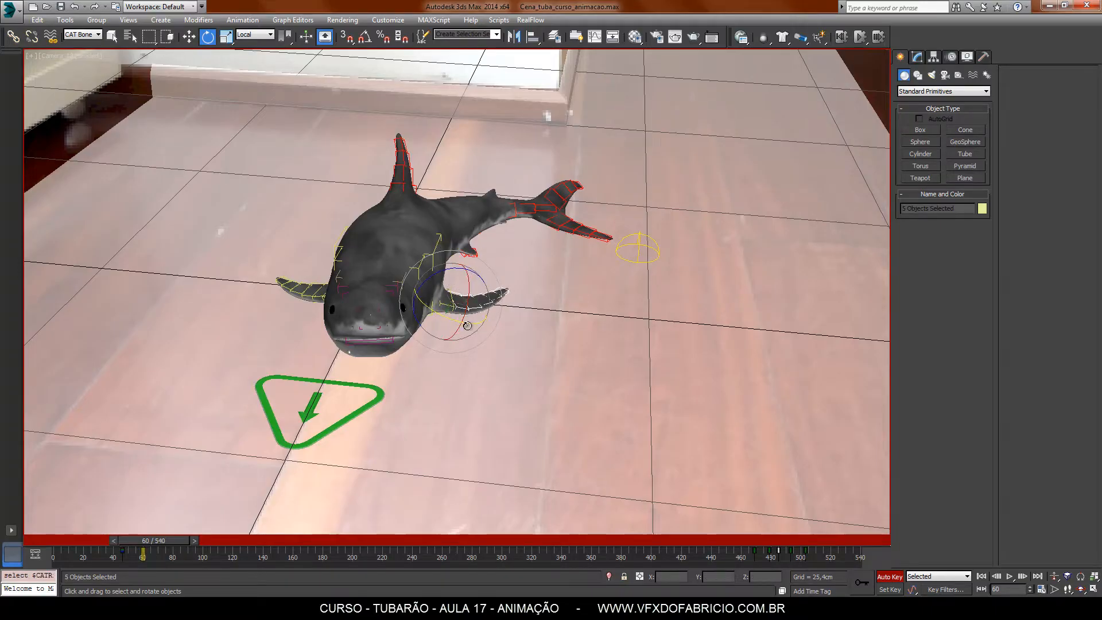
double_click(448, 306)
drag(459, 321, 464, 323)
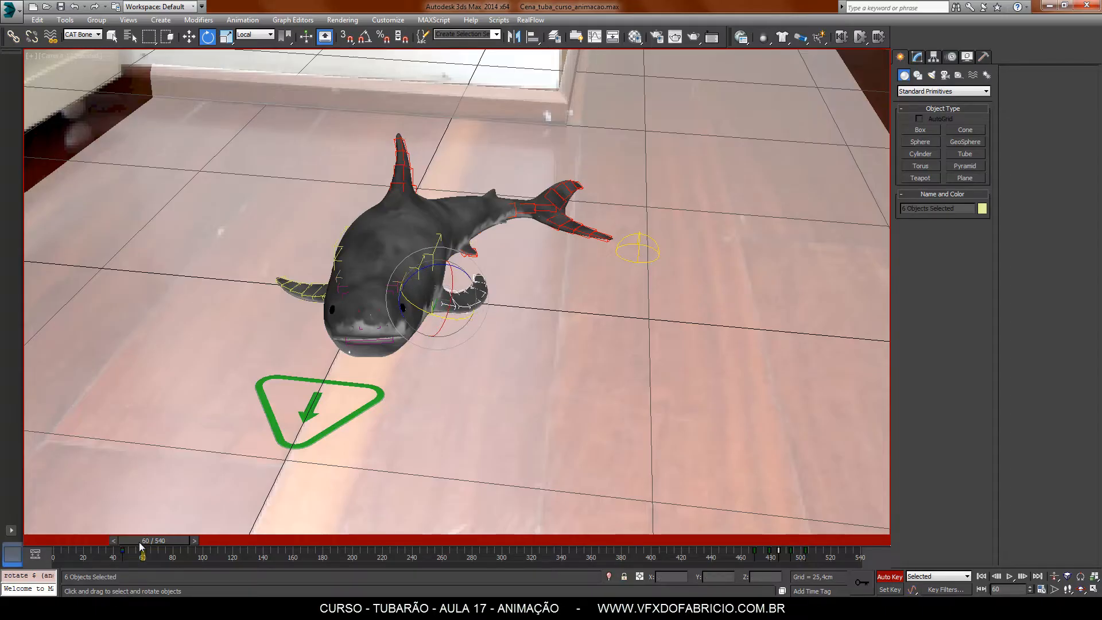
- Rotate the left pectoral fin's bones back out at frame 93, and copy its frame 47 key to frame 120
drag(140, 547, 186, 547)
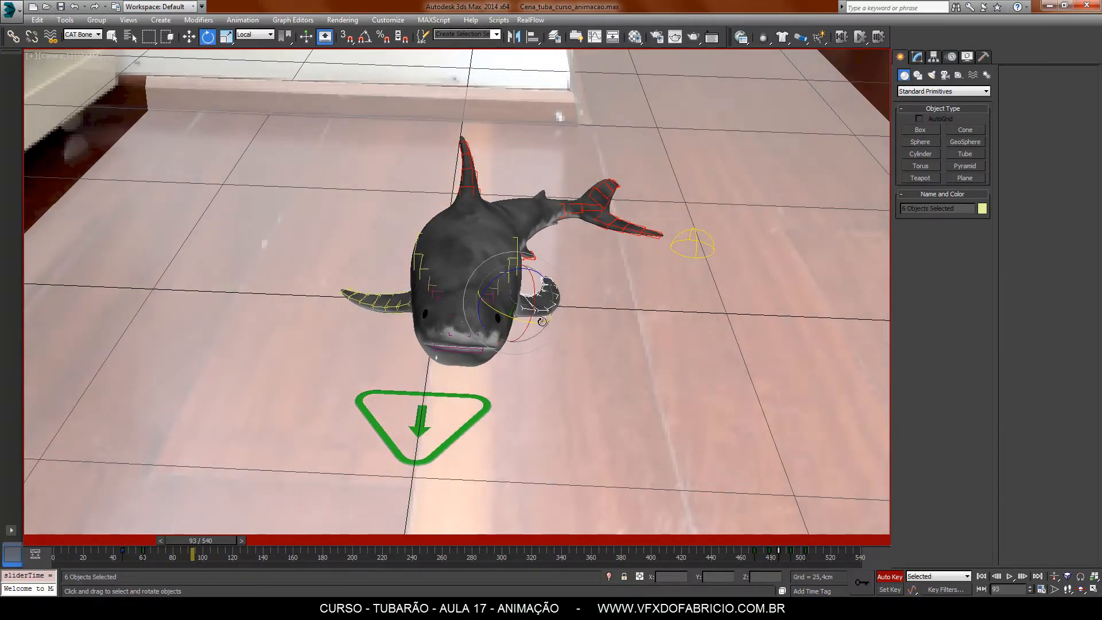
drag(542, 321, 512, 295)
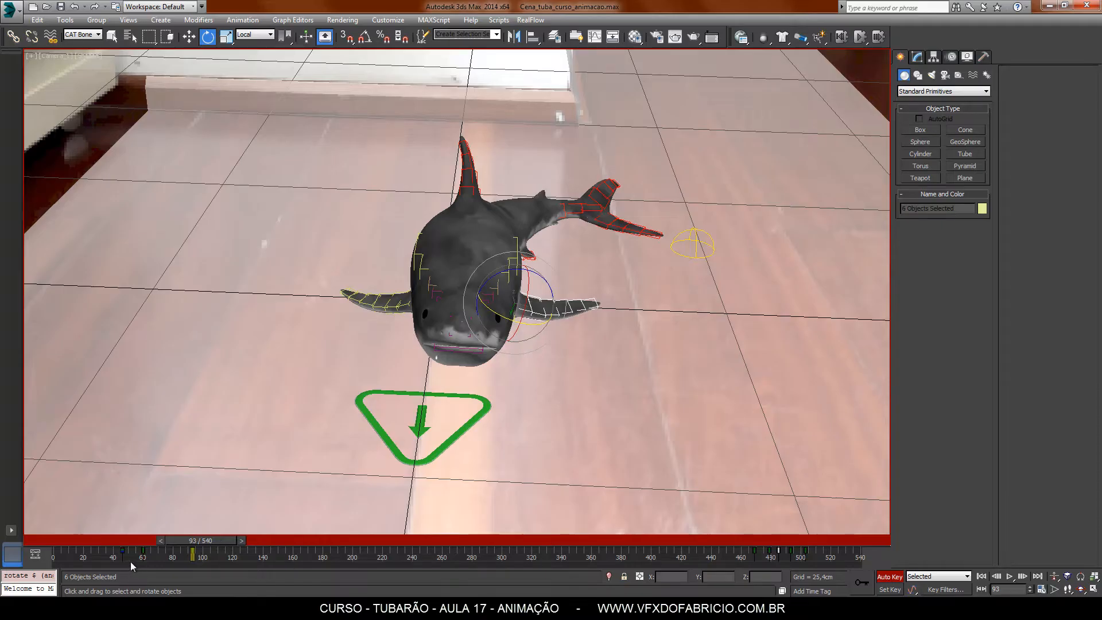
shift+drag(121, 555, 96, 542)
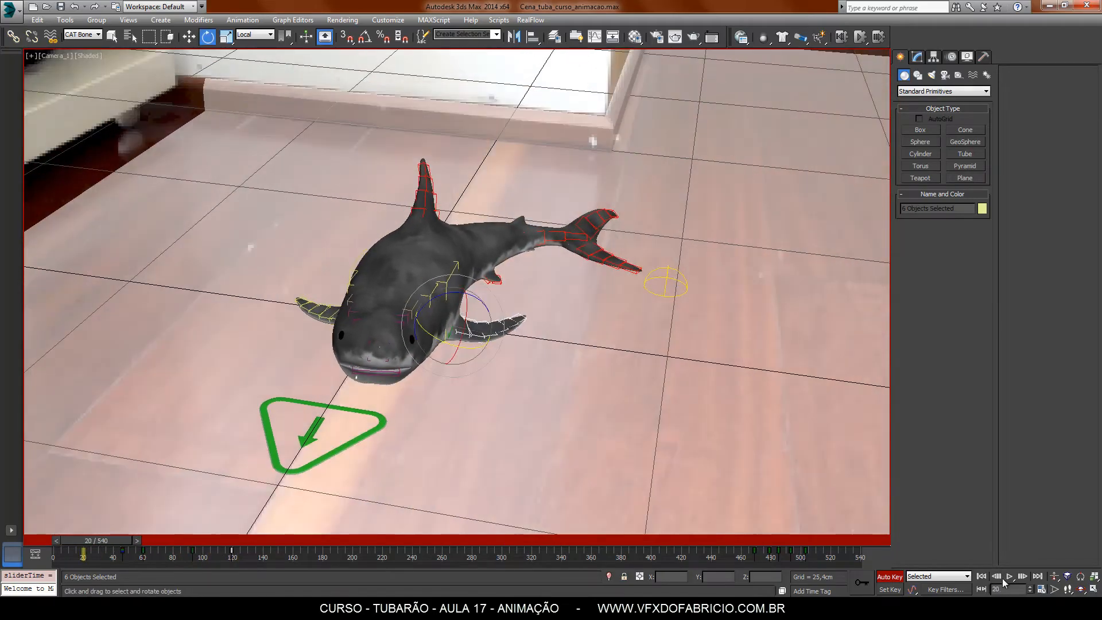
click(1010, 578)
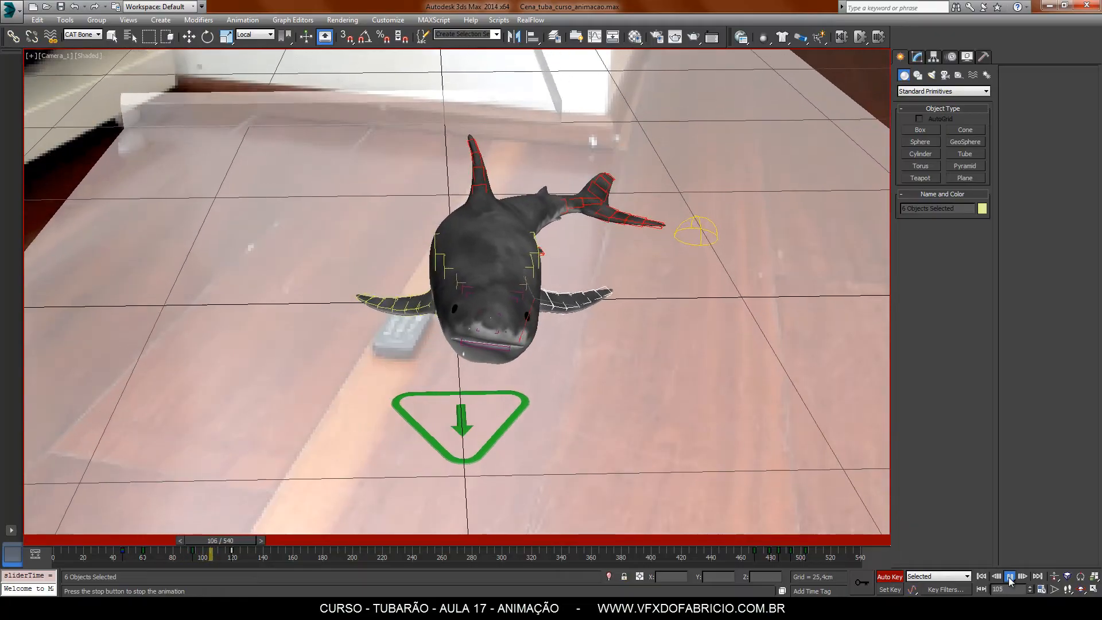
click(1010, 577)
- Rotate the right pectoral fin's bones to extend the fin outward at frame 58 and lower it at frame 80
key(e)
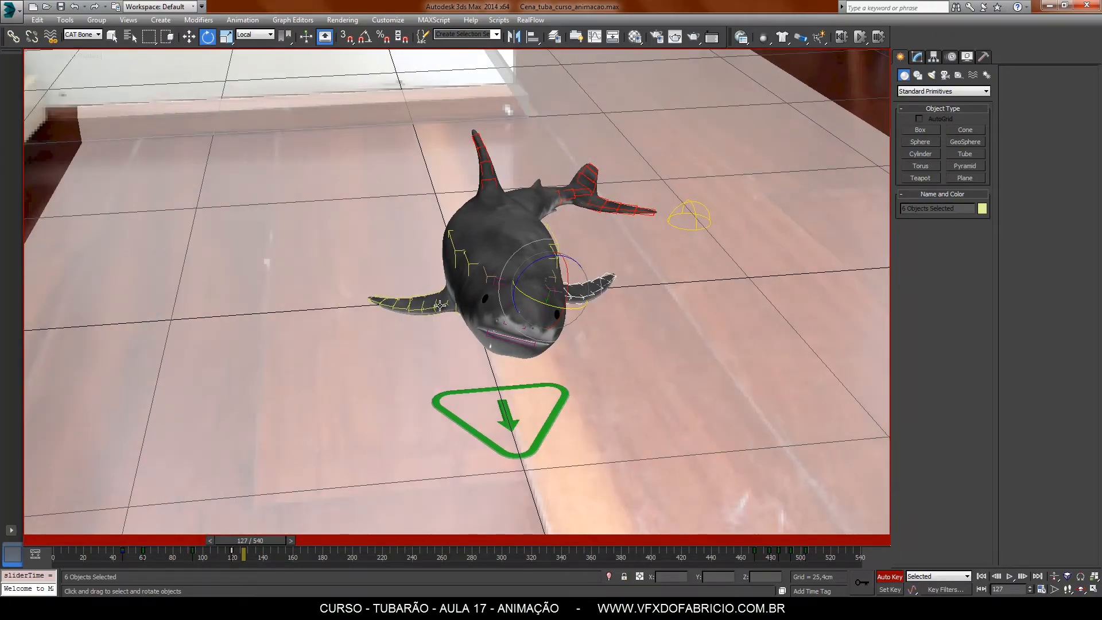
click(439, 305)
drag(239, 560, 163, 557)
key(e)
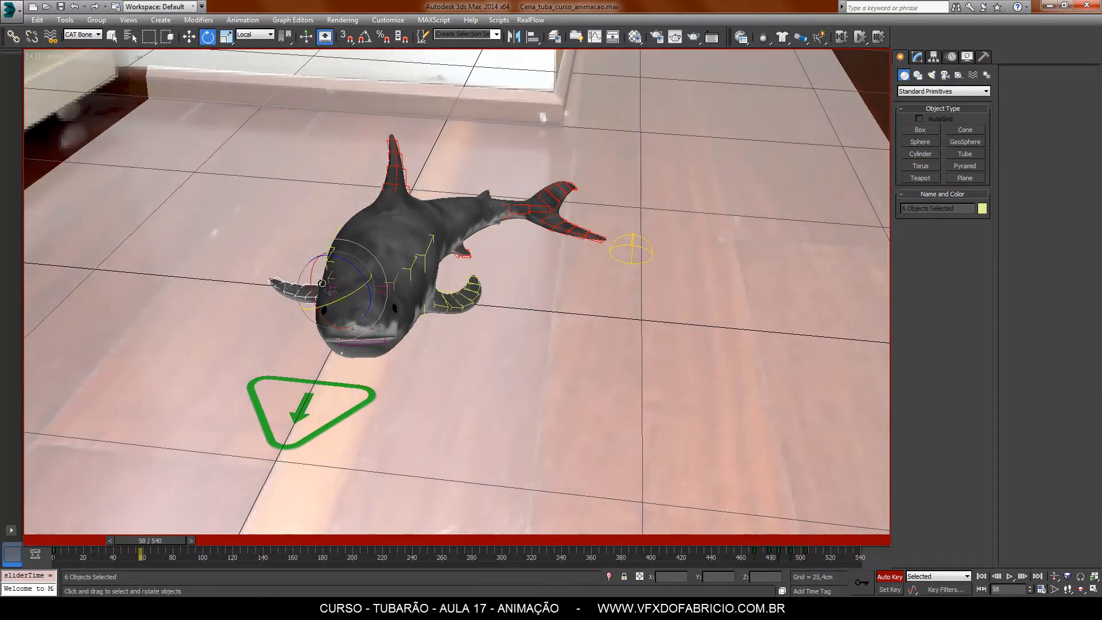
drag(322, 283, 330, 282)
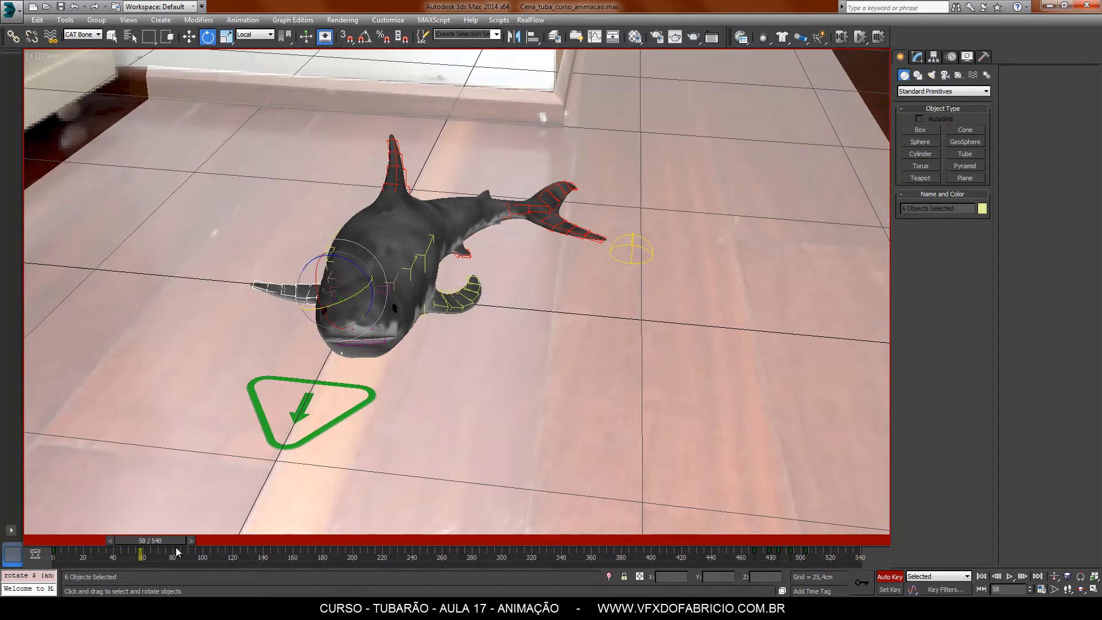
drag(64, 555, 187, 547)
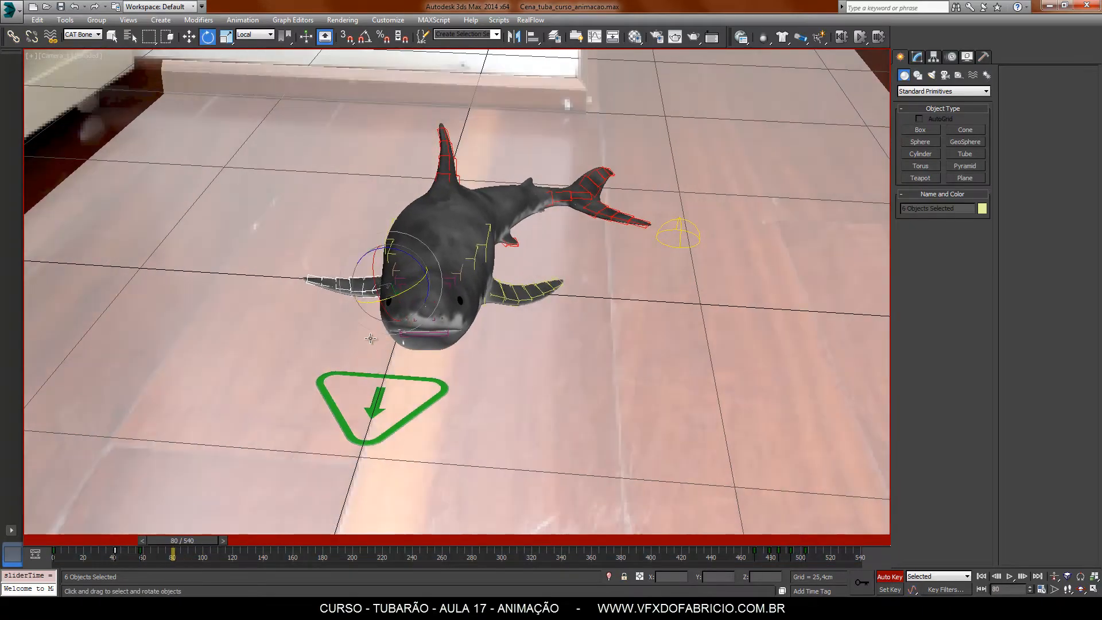
drag(386, 306, 357, 276)
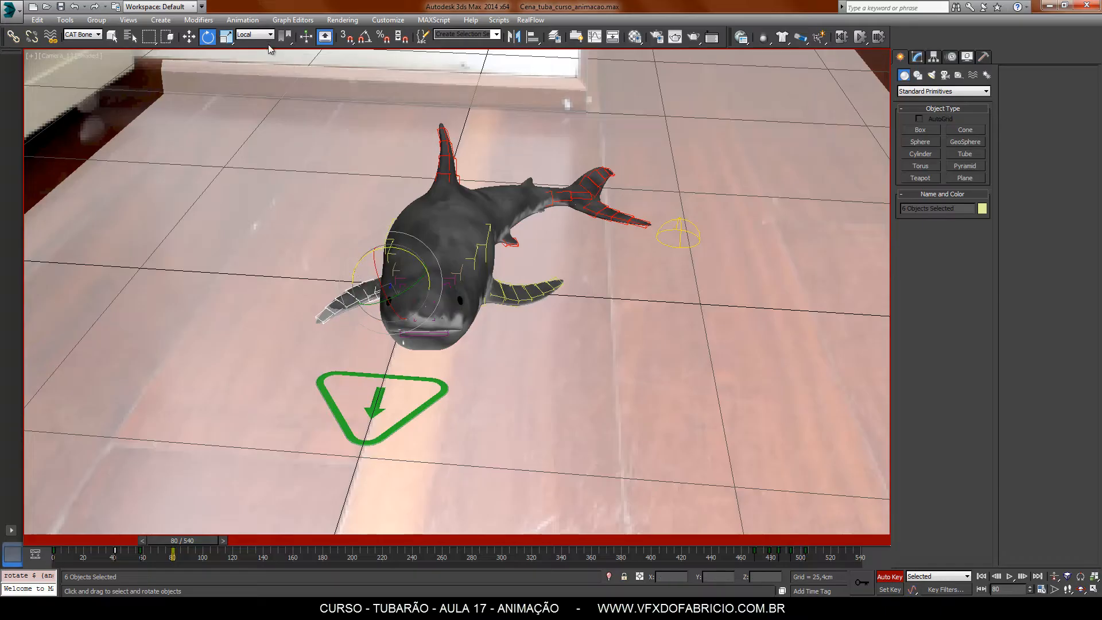
drag(394, 251, 406, 251)
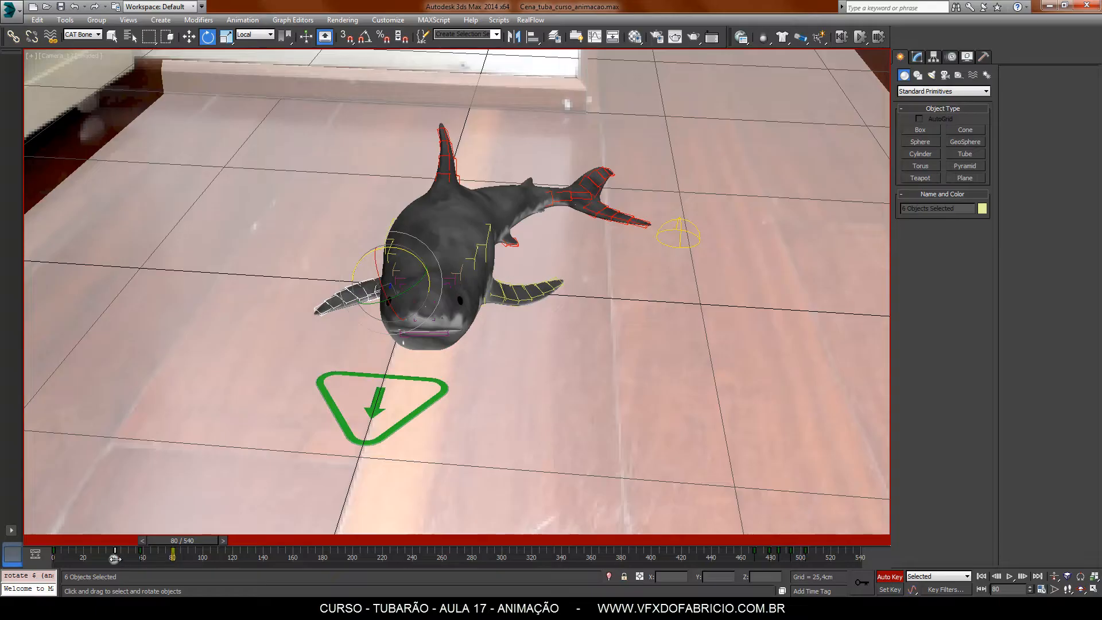
- Rotate the right pectoral fin's bones at frame 102, and refine the bend of its outer bones separately
drag(192, 540, 222, 541)
key(e)
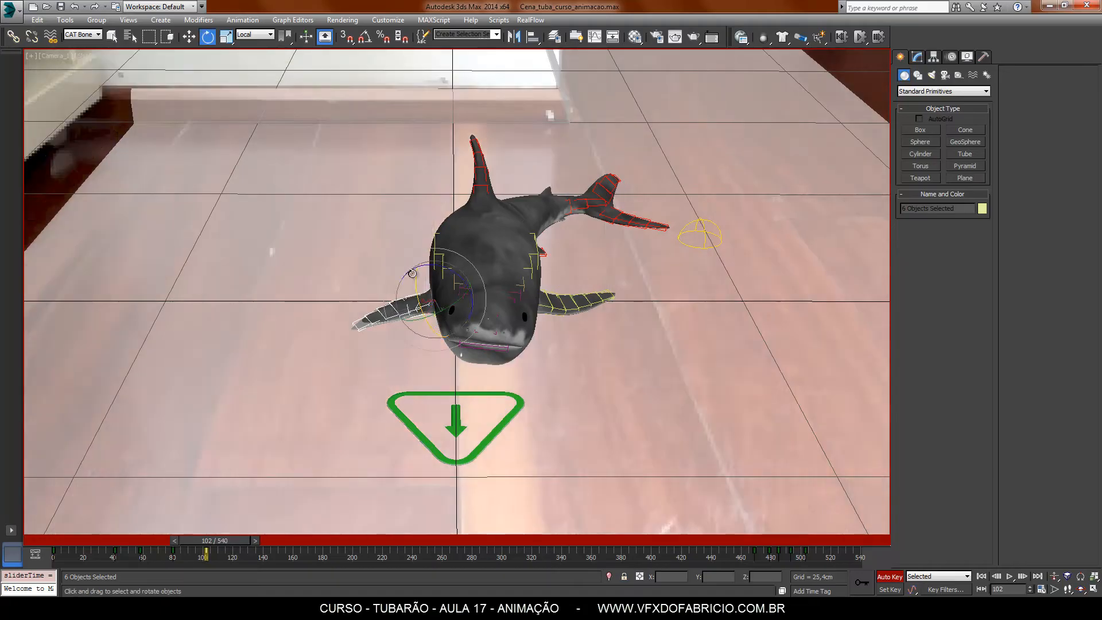
drag(407, 271, 405, 272)
click(389, 320)
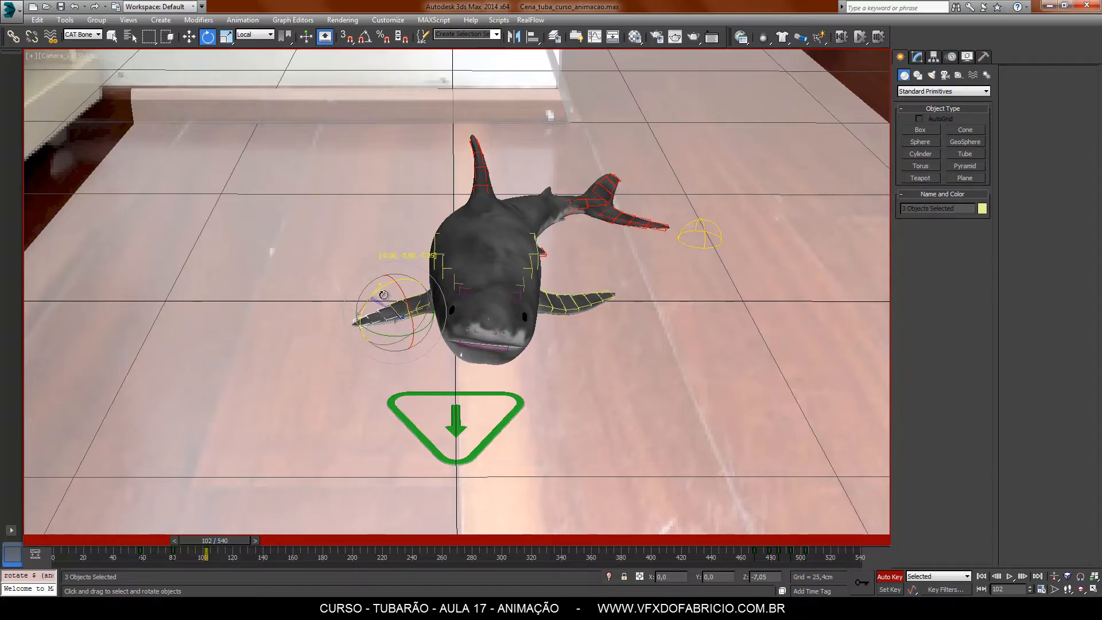
click(325, 406)
click(405, 314)
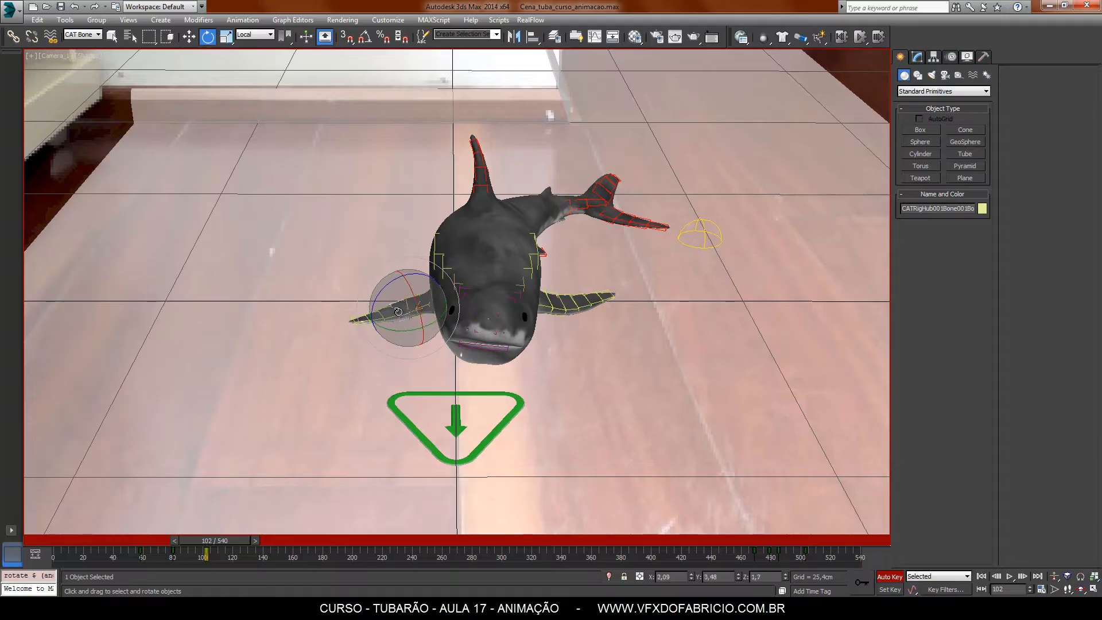
click(347, 357)
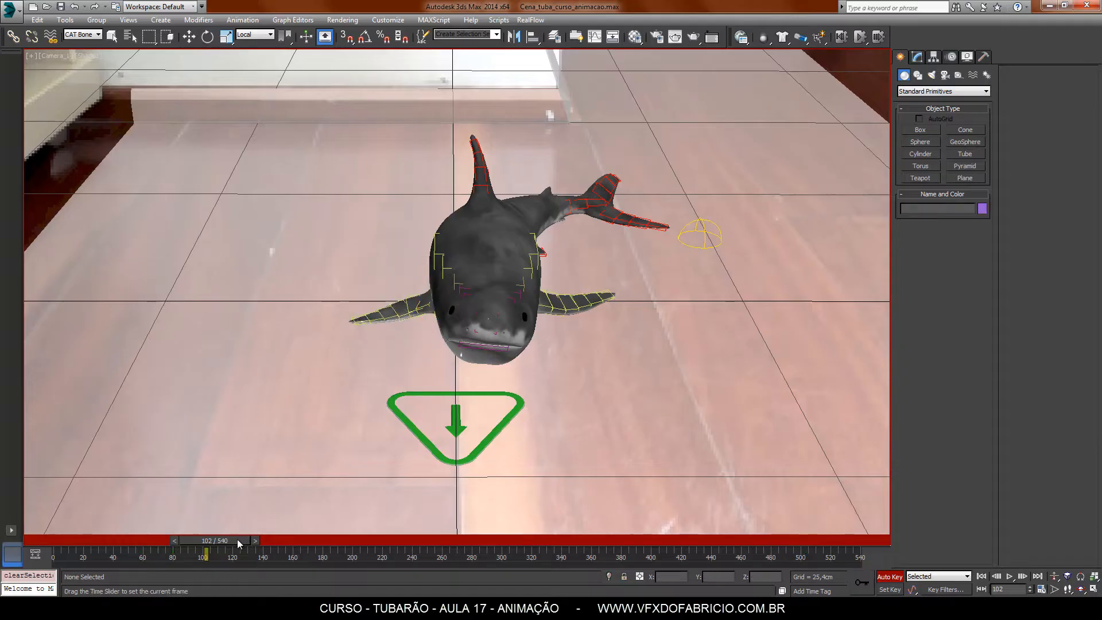
- Play the animation from the start to check the motion of both pectoral fins
drag(242, 540, 34, 540)
click(1009, 577)
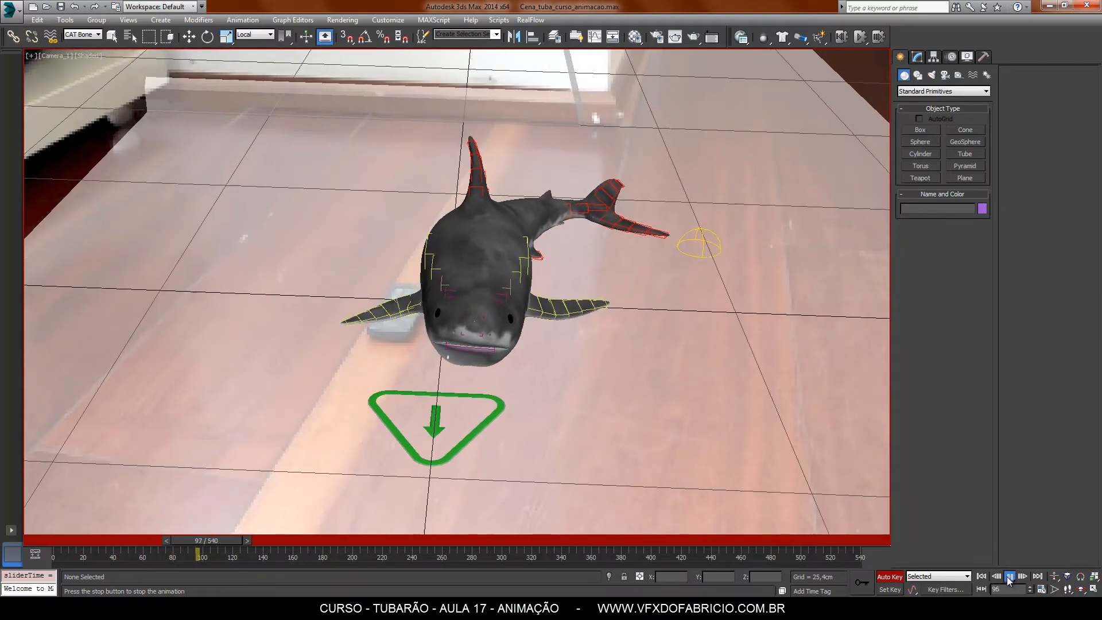
click(1009, 578)
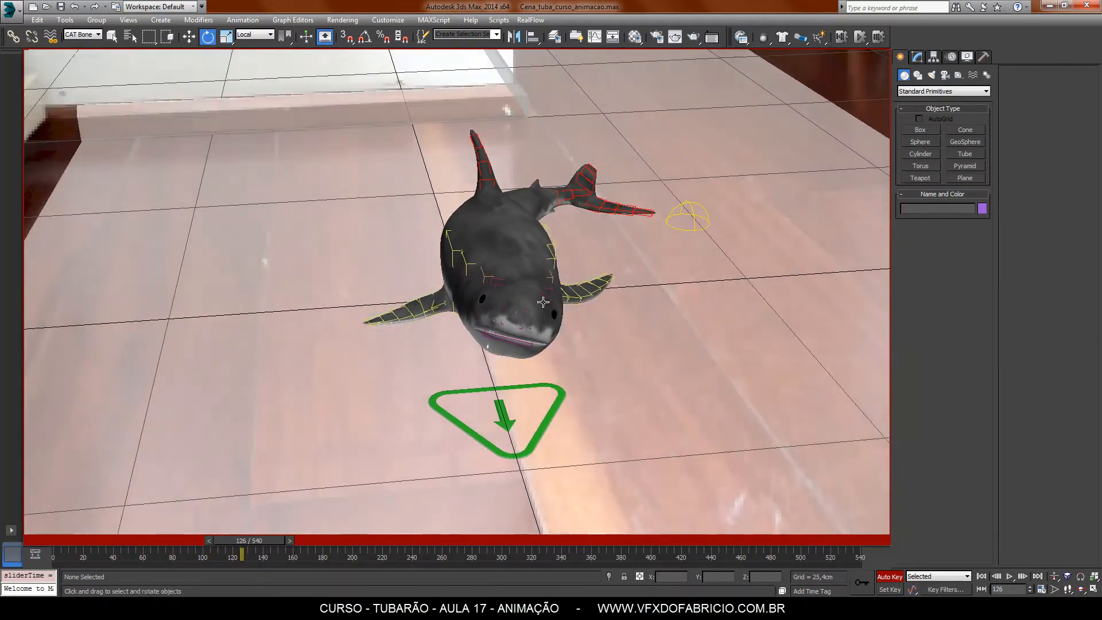
- Curl the right pectoral fin's bones upward at frame 167, and replay the animation from frame 72
click(429, 310)
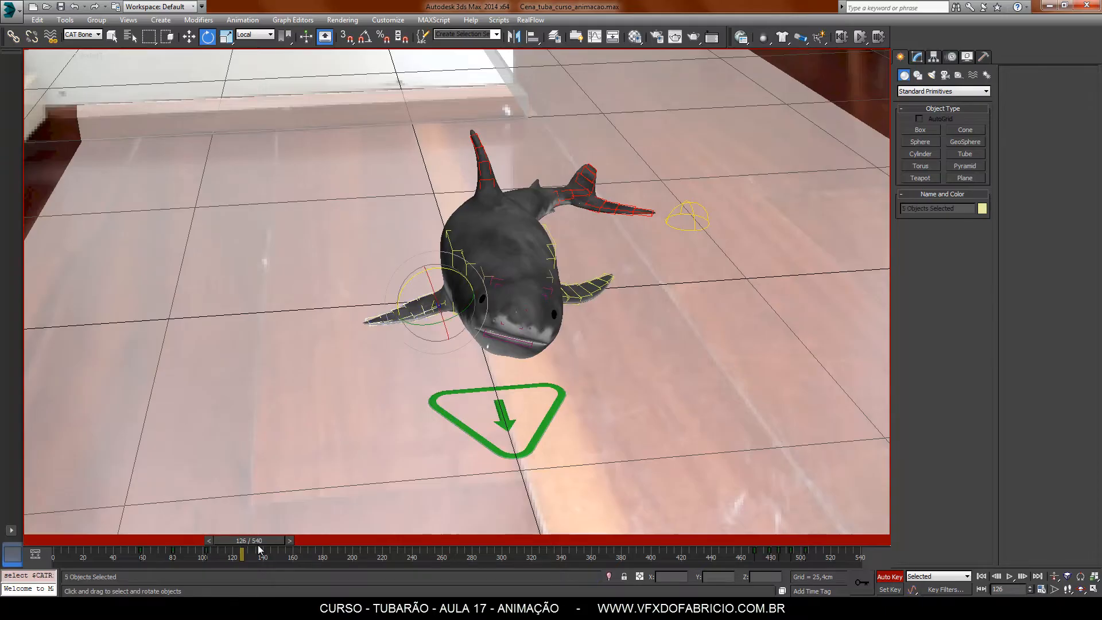
drag(260, 550, 318, 550)
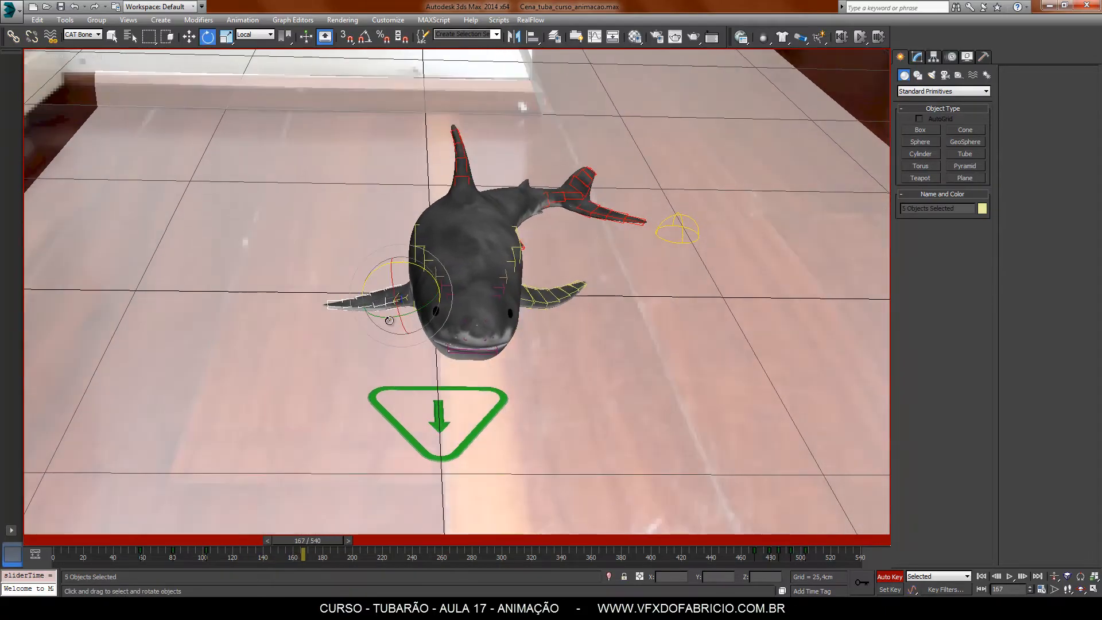
drag(363, 330, 356, 333)
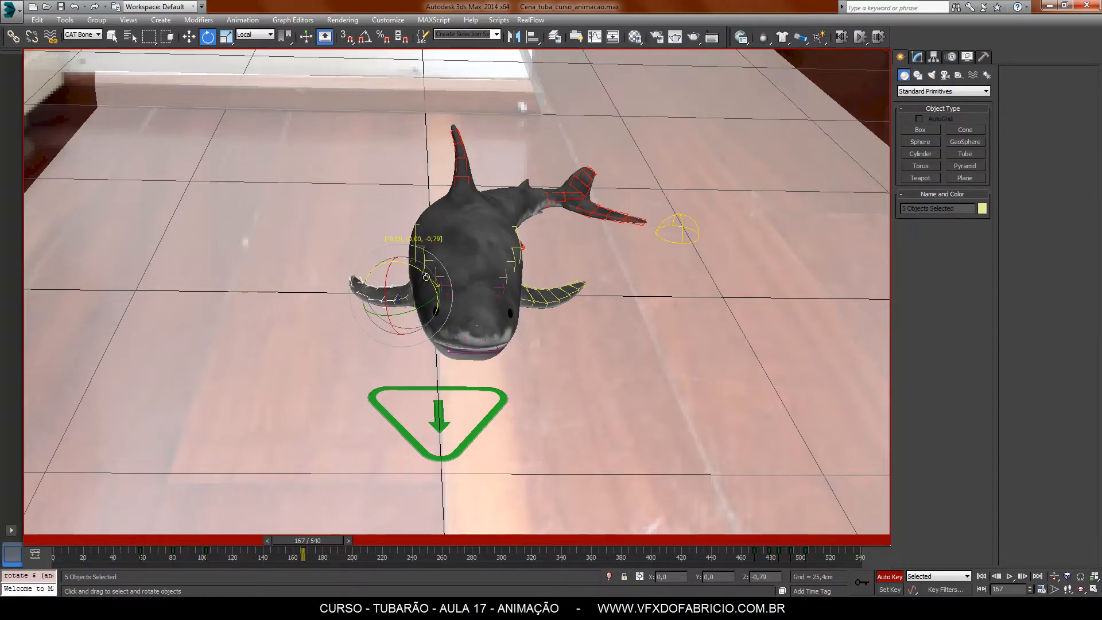
drag(328, 543, 171, 540)
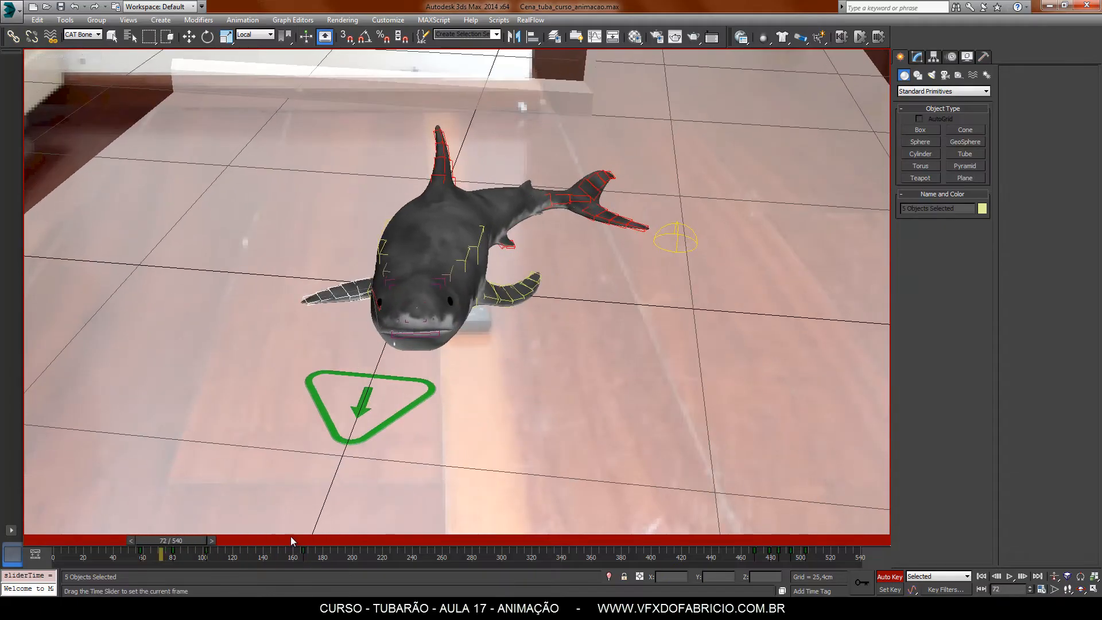
click(1011, 576)
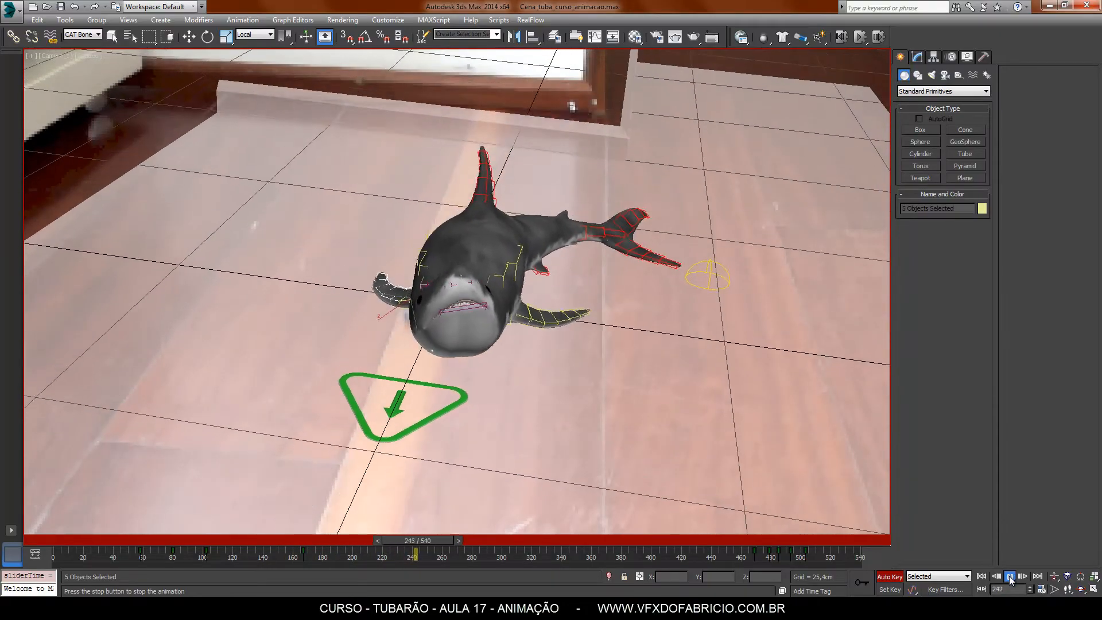
click(1009, 576)
- Select the left pectoral fin's bones and rotate them to curl the fin upward at frame 267
key(e)
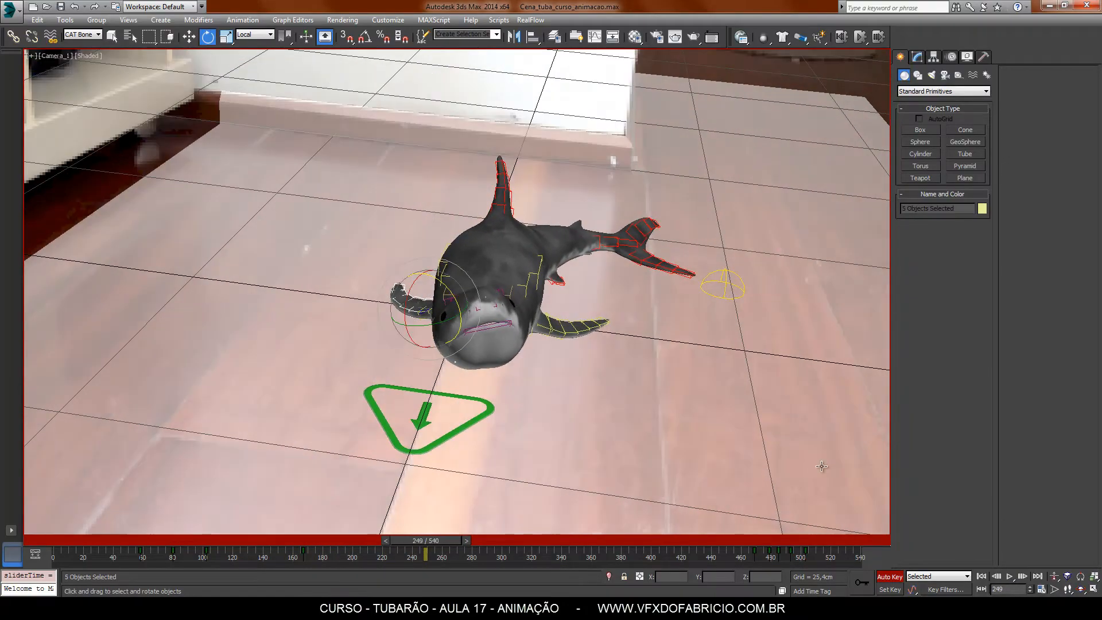
click(546, 328)
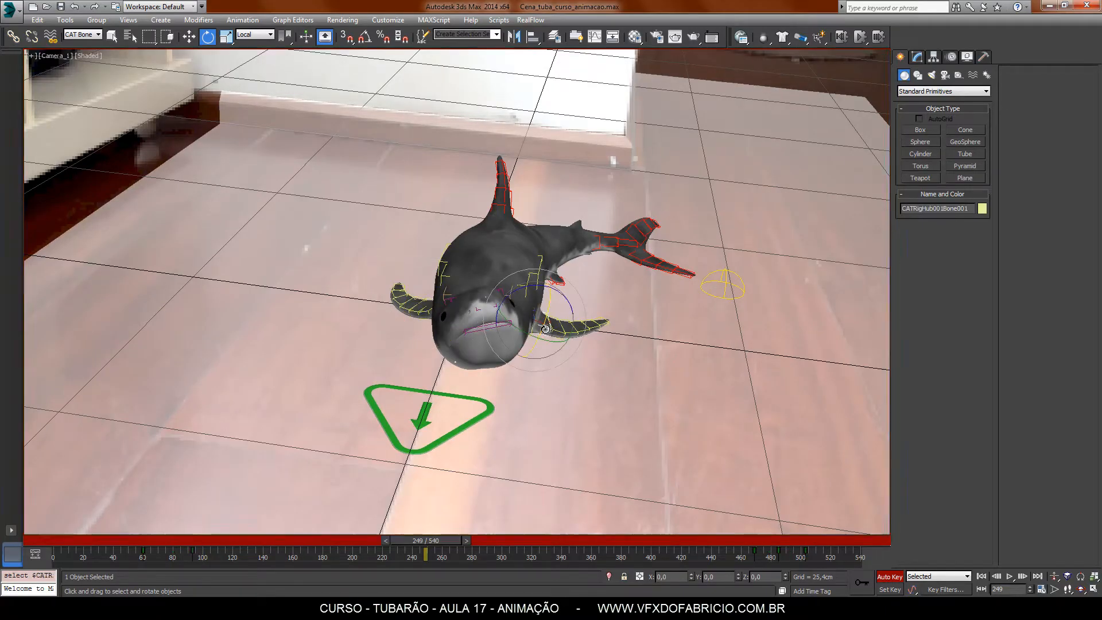
double_click(546, 328)
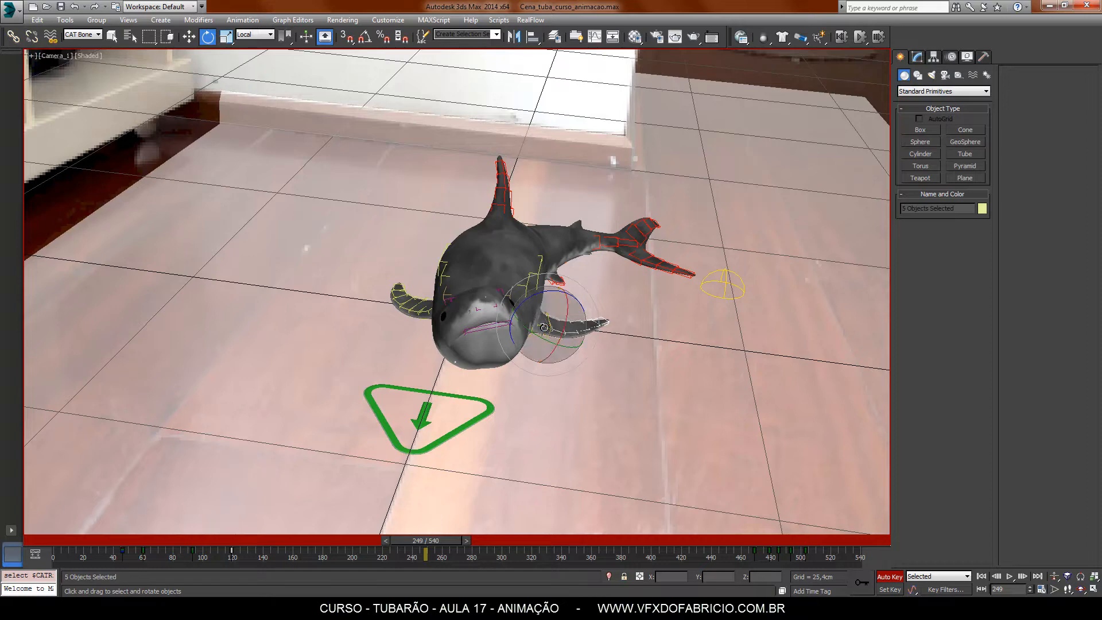
drag(449, 543, 465, 541)
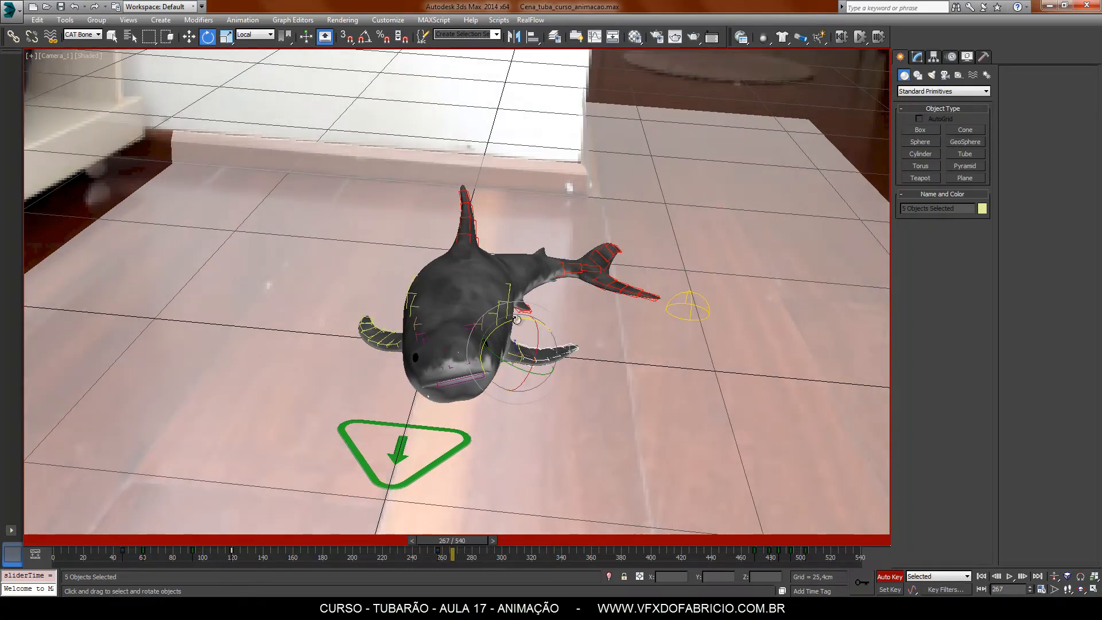
drag(517, 320, 511, 317)
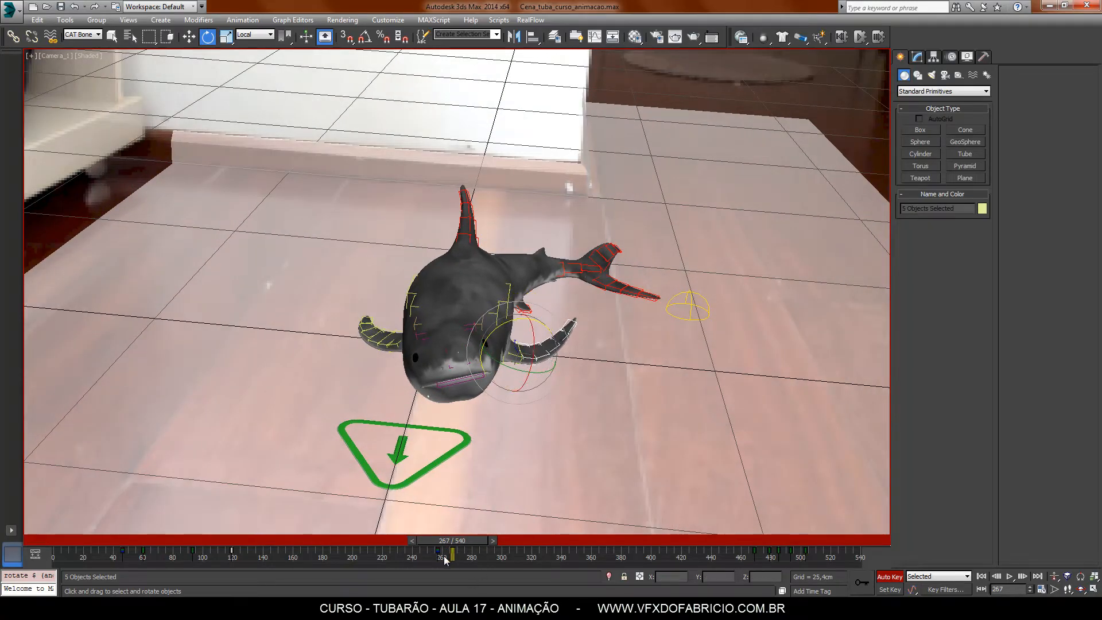
- Copy the left pectoral fin's key forward along the timeline, and play the animation up to frame 376
mouse_move(439, 556)
shift+mouse_down()
mouse_move(468, 556)
mouse_move(450, 546)
shift+mouse_up()
click(1011, 580)
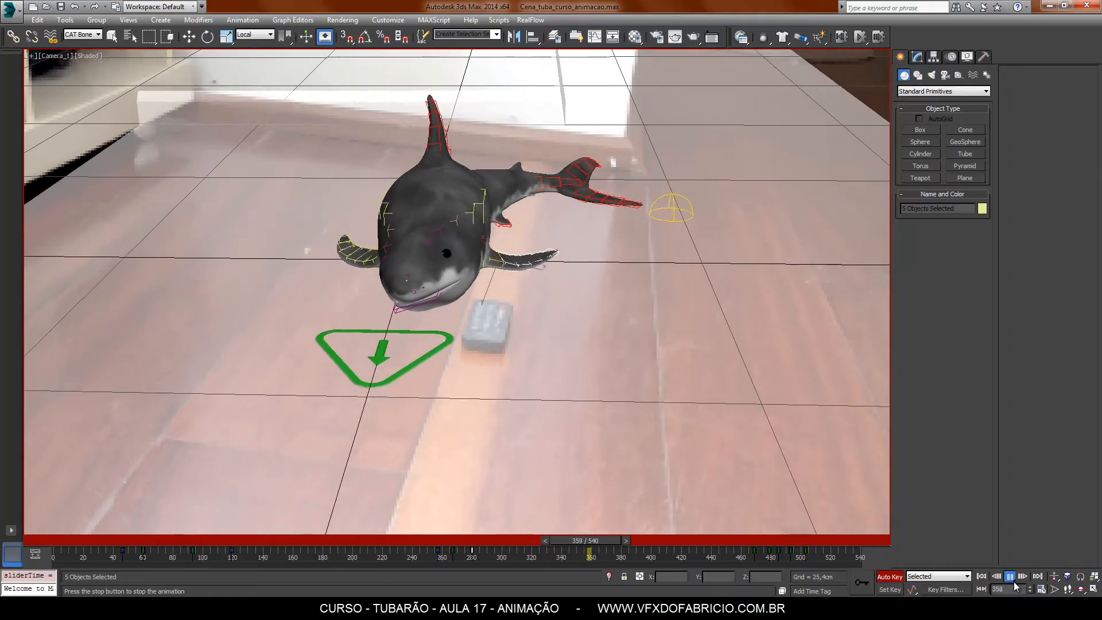
key(e)
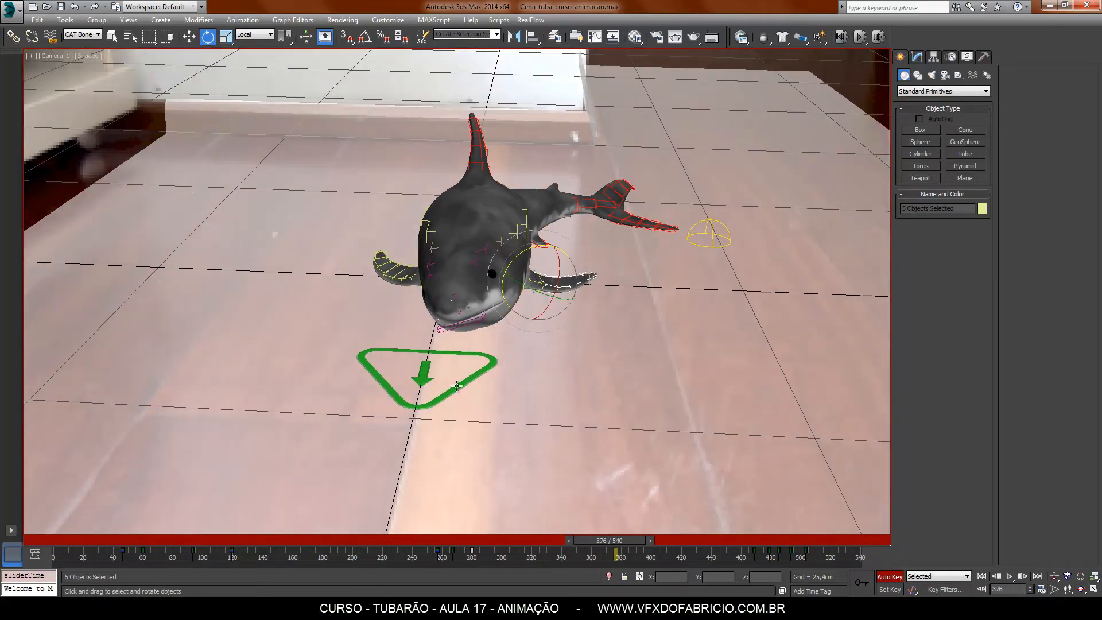
- Key the right pectoral fin's bones at frame 376, rotate them to straighten the fin outward at frame 399, and play the result
ctrl+click(404, 280)
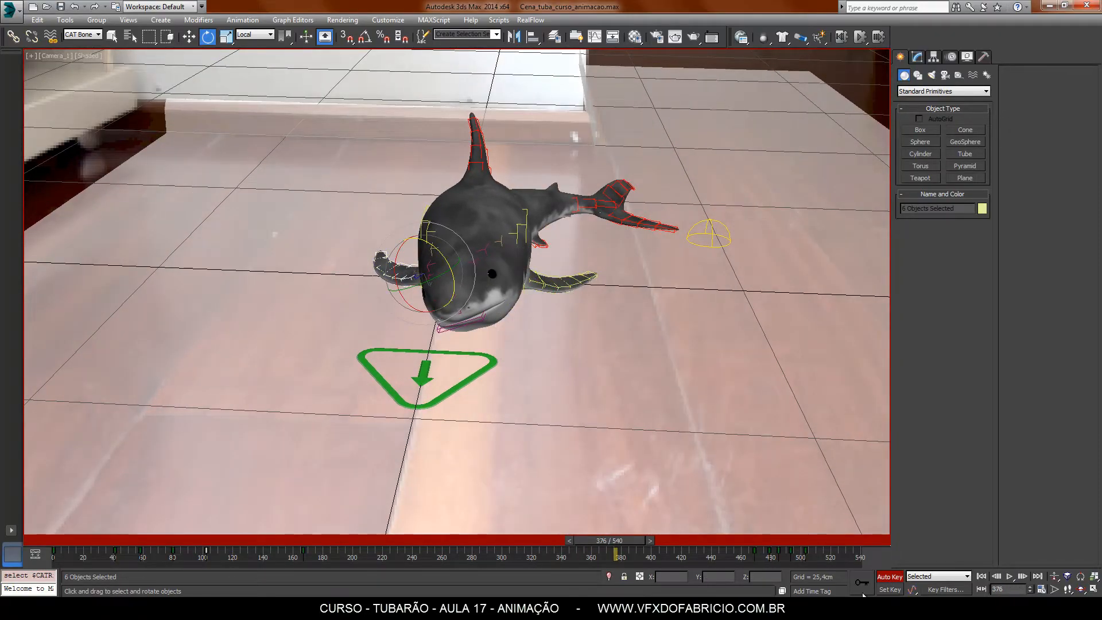
drag(637, 545, 670, 545)
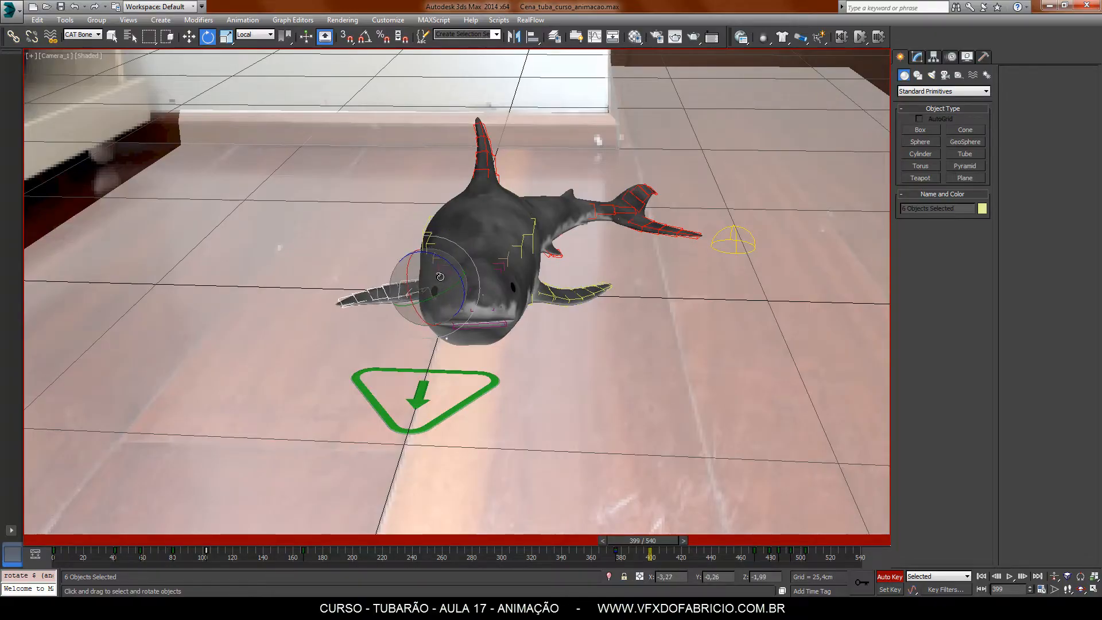
drag(660, 541, 609, 541)
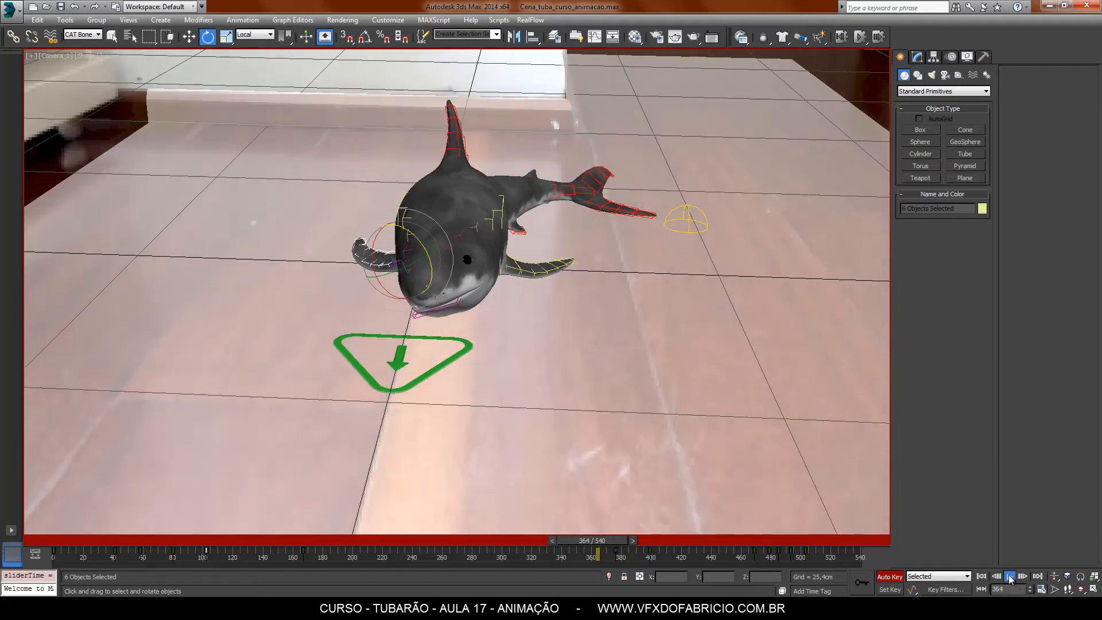
click(1010, 577)
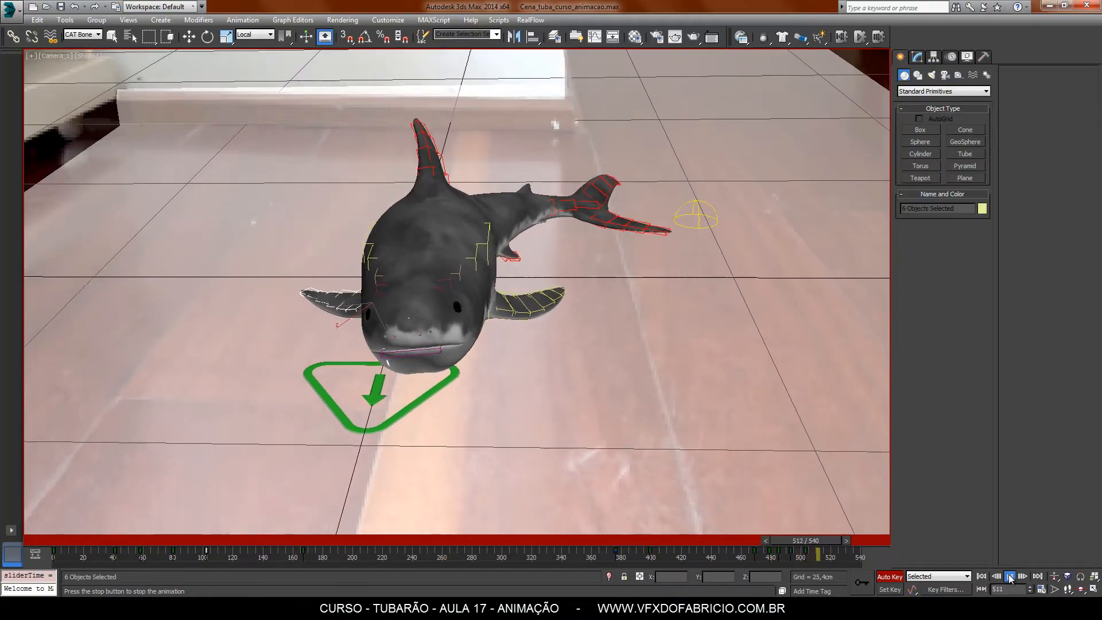
click(1010, 577)
key(e)
- Rotate the right pectoral fin's bones at frame 443, clear the selection, and play the animation from frame 0
drag(818, 542, 706, 541)
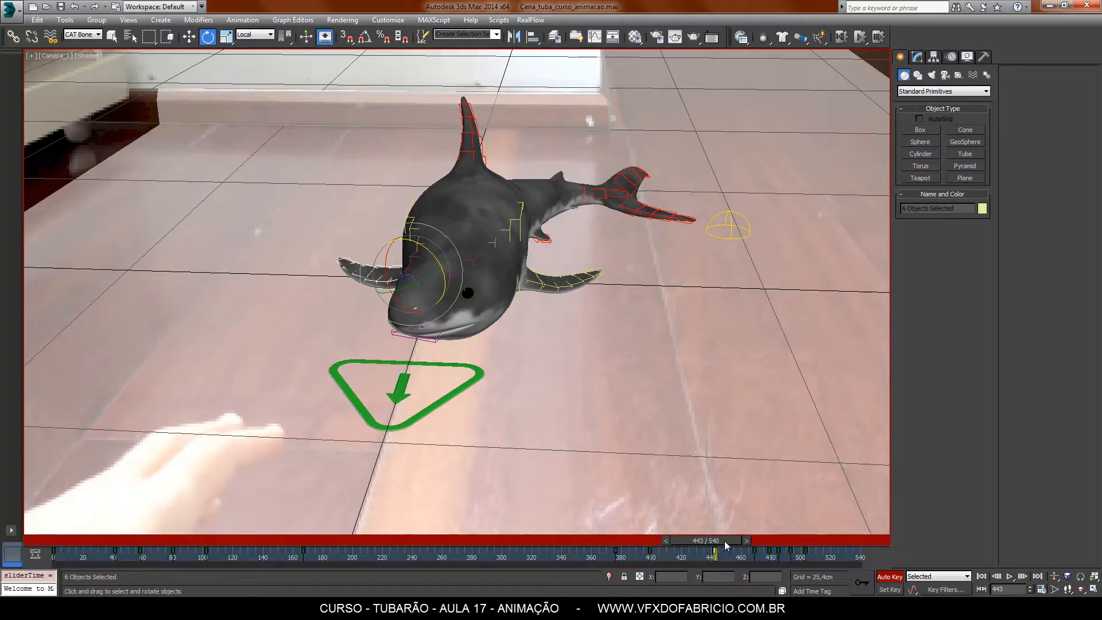
mouse_move(728, 542)
mouse_down()
mouse_move(742, 543)
mouse_move(729, 542)
mouse_up()
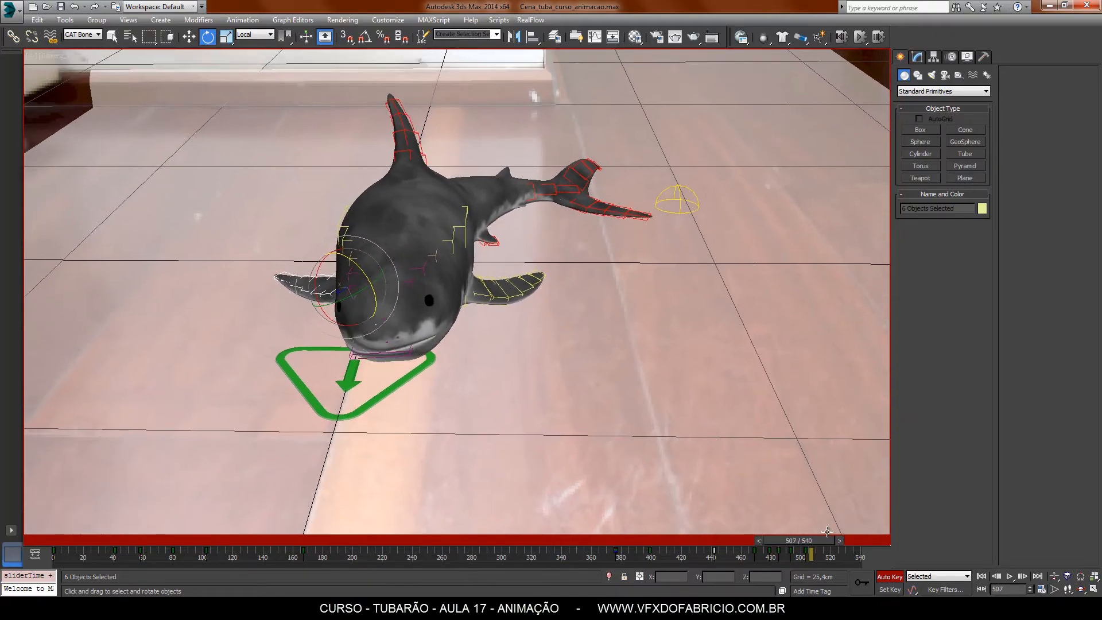
drag(822, 542, 69, 542)
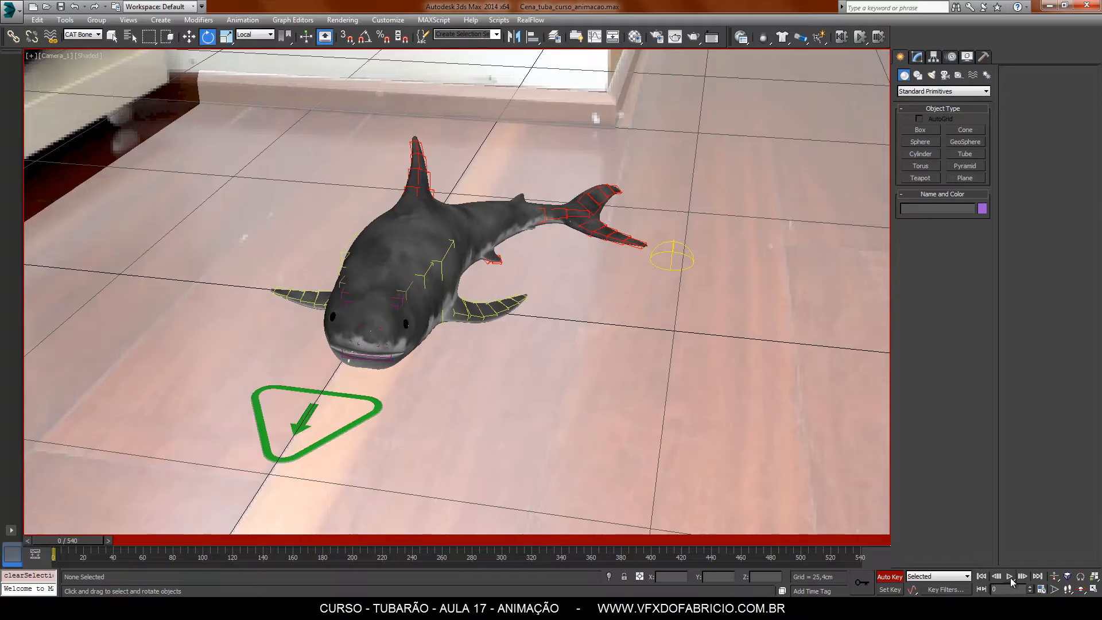
click(1011, 581)
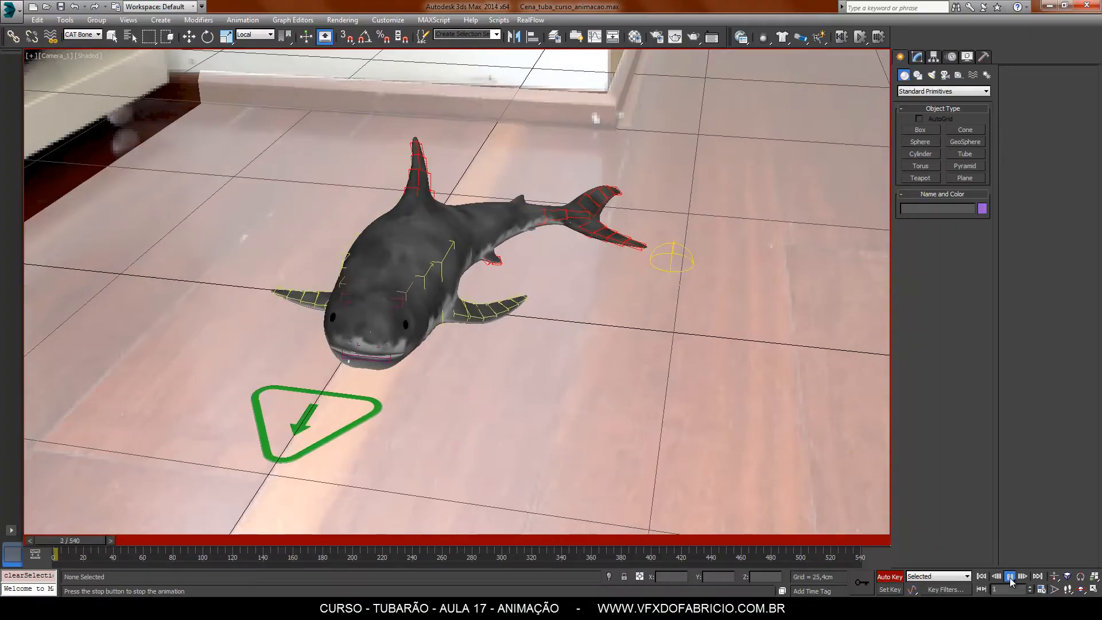
click(1011, 579)
key(e)
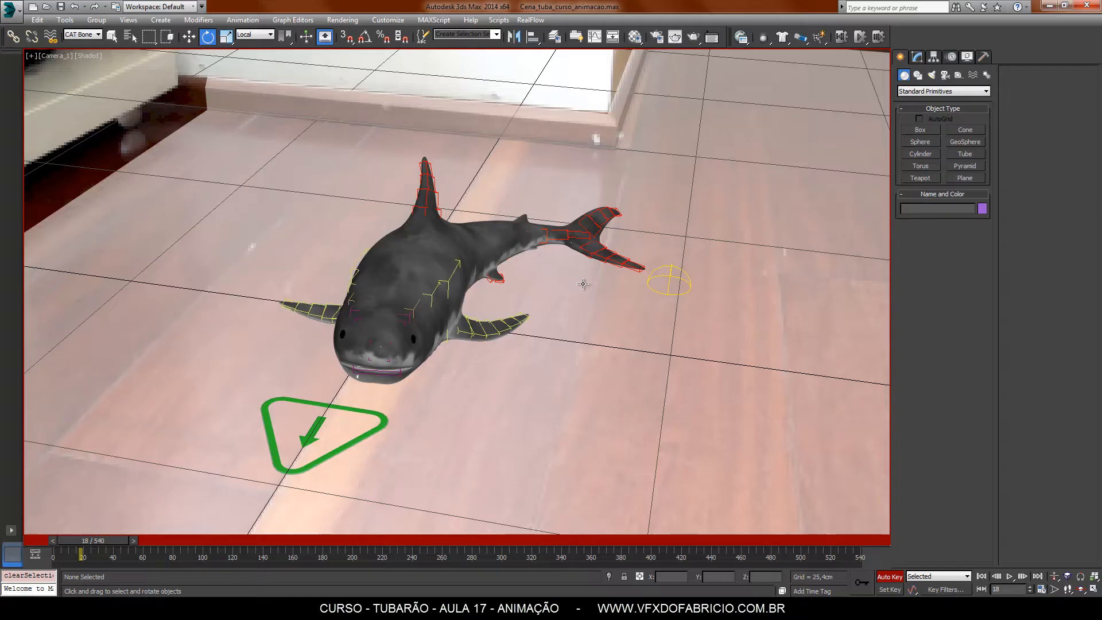
- Select only the chain of spine bones running from the torso to the tail base, leaving out all the fin bones
key(F3)
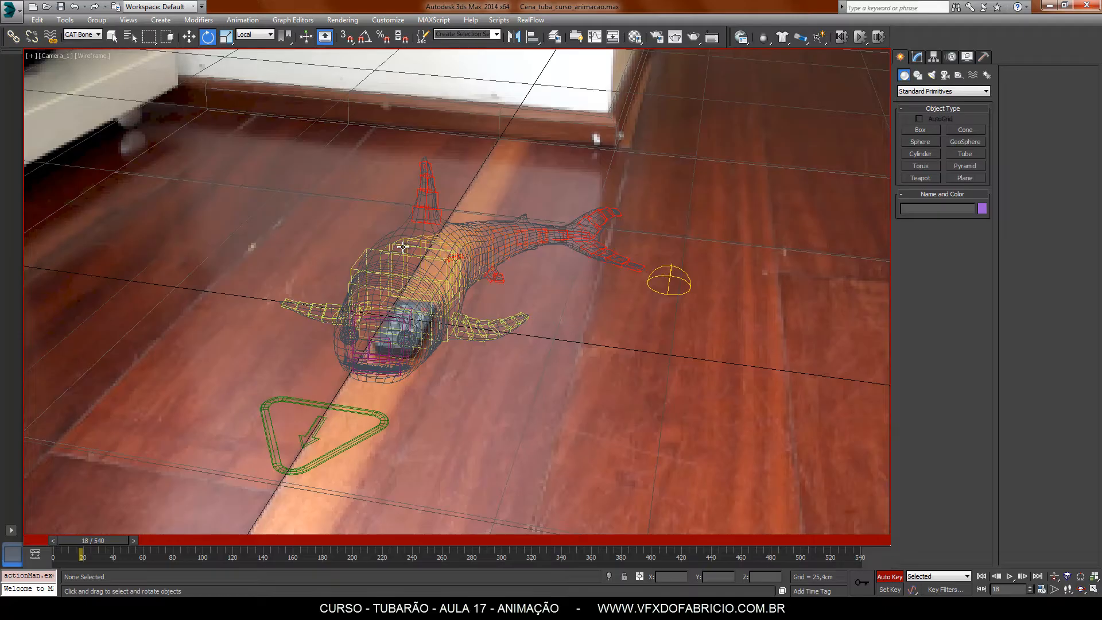
double_click(391, 260)
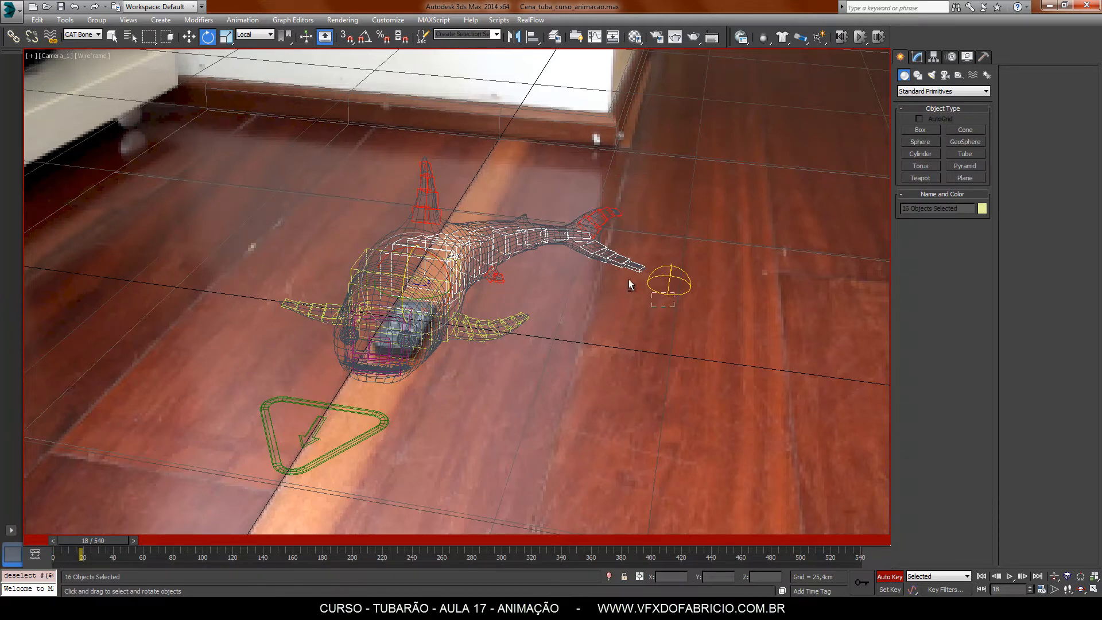
alt+drag(583, 252, 584, 250)
key(p)
alt+middle_drag(553, 283, 495, 319)
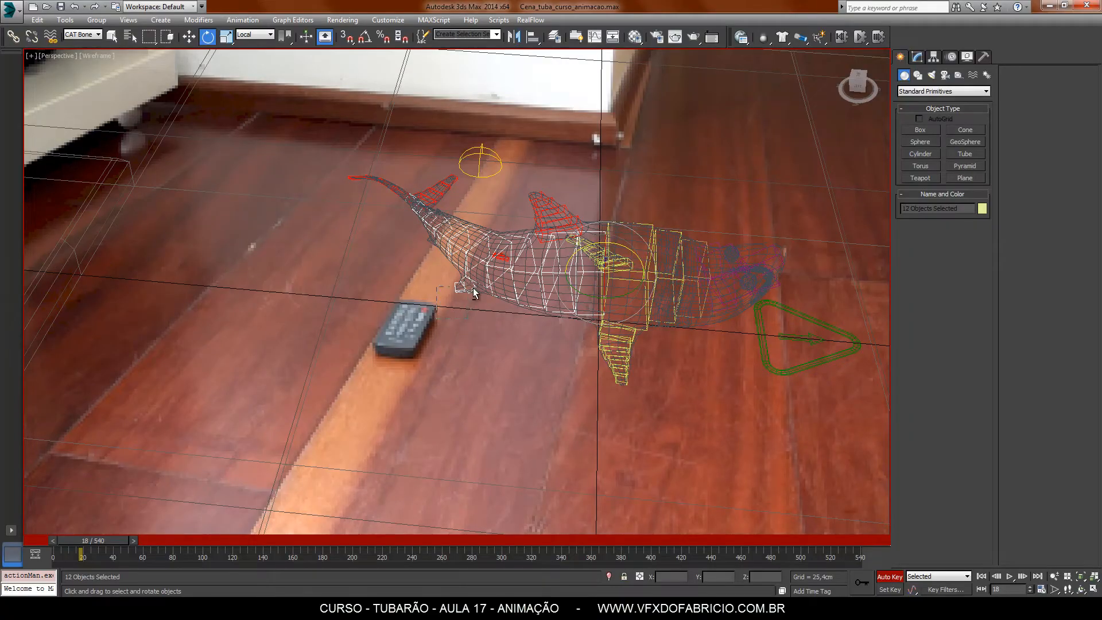
alt+middle_drag(581, 346, 427, 335)
drag(430, 343, 637, 350)
key(ctrl+z)
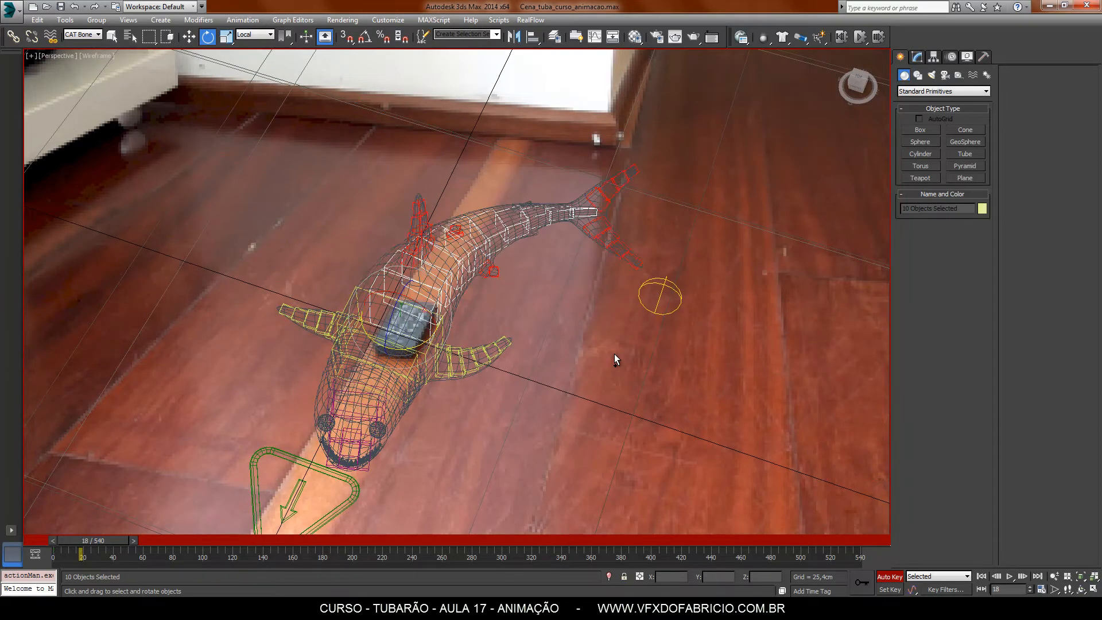
key(c)
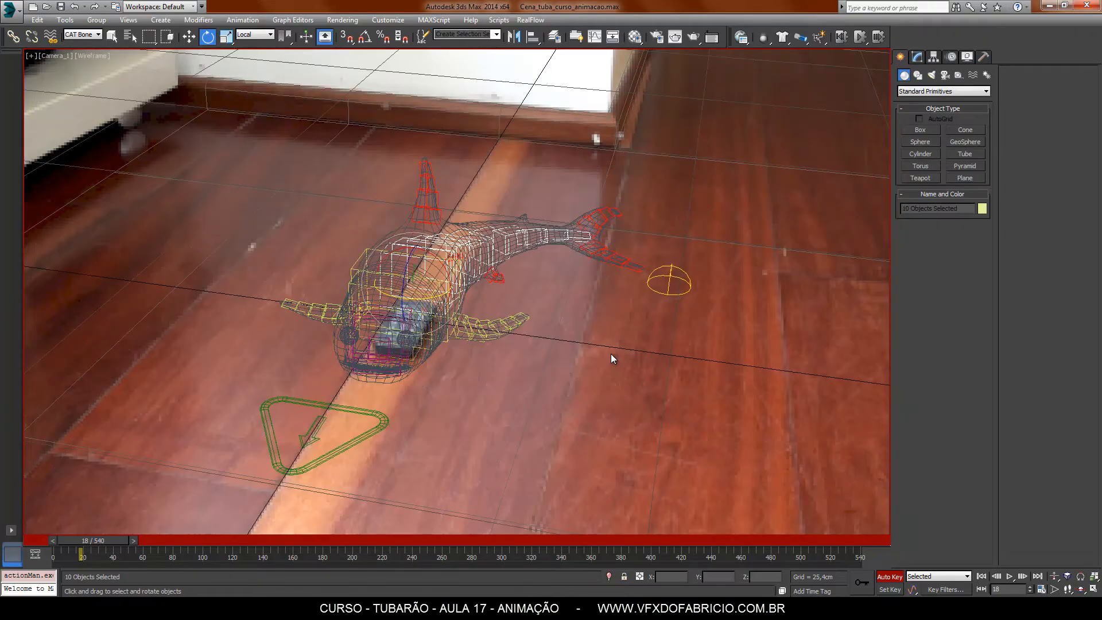
key(F3)
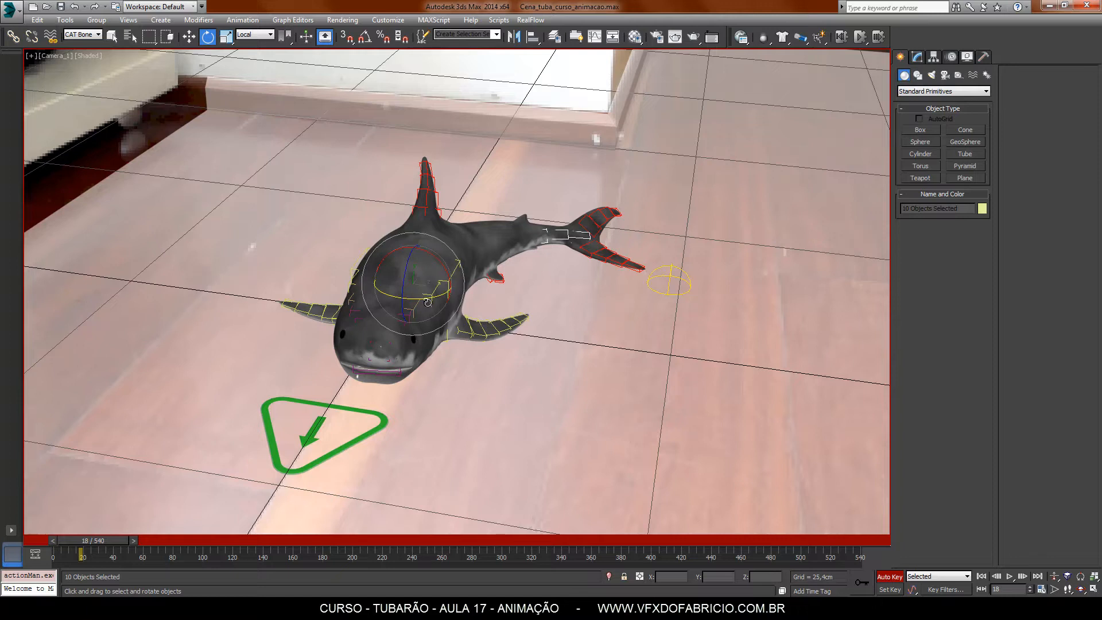
- Rotate the spine bones at frame 113 so that the tail swings over to the shark's right side
mouse_move(427, 301)
mouse_down()
mouse_move(492, 302)
mouse_move(439, 301)
mouse_up()
key(ctrl+z)
drag(118, 540, 257, 541)
key(e)
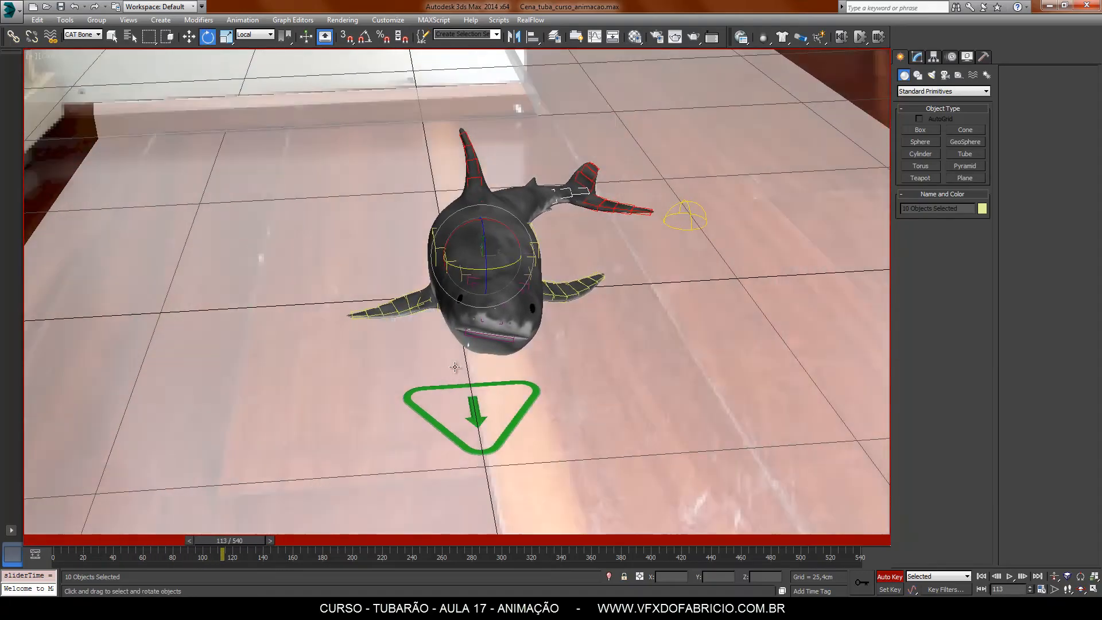
drag(503, 266, 461, 255)
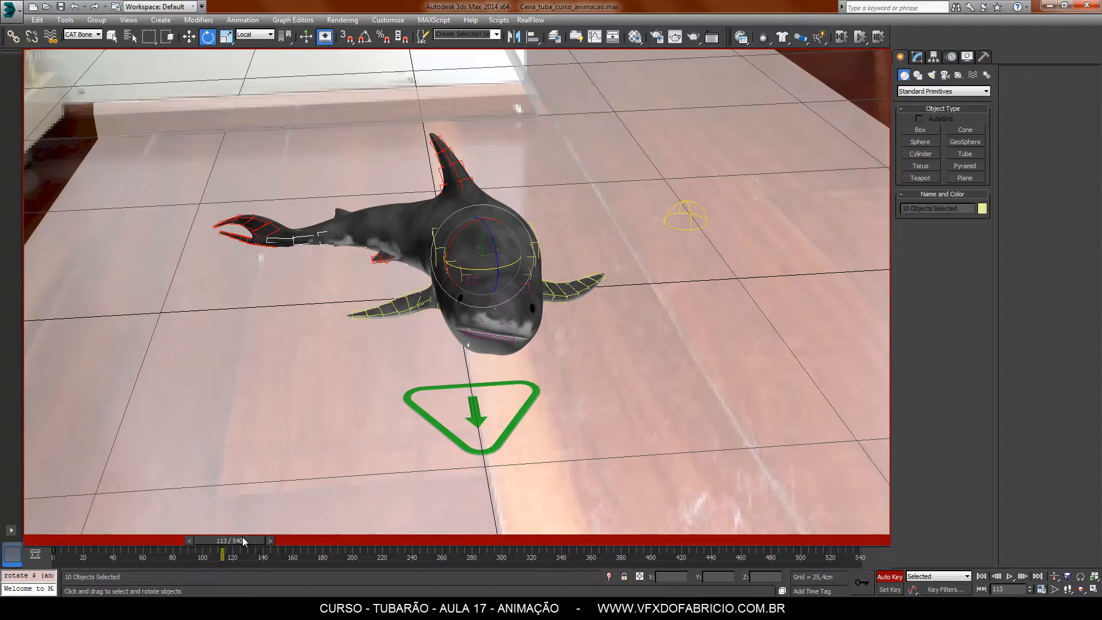
- Play the animation from frame 0 to check the tail's first swing
drag(243, 541, 74, 540)
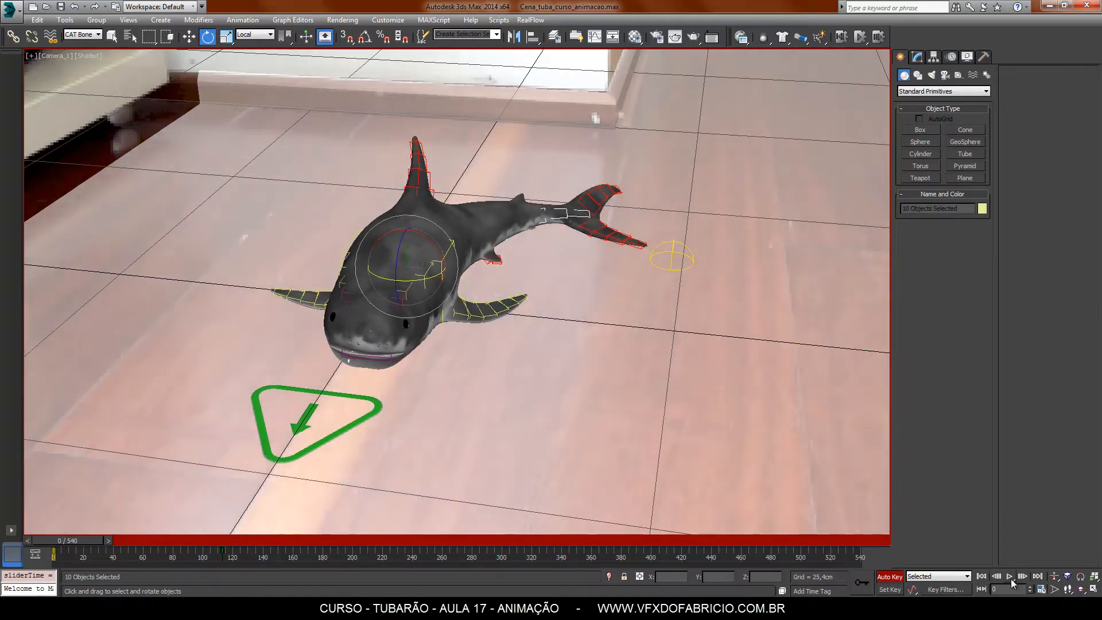
click(1010, 578)
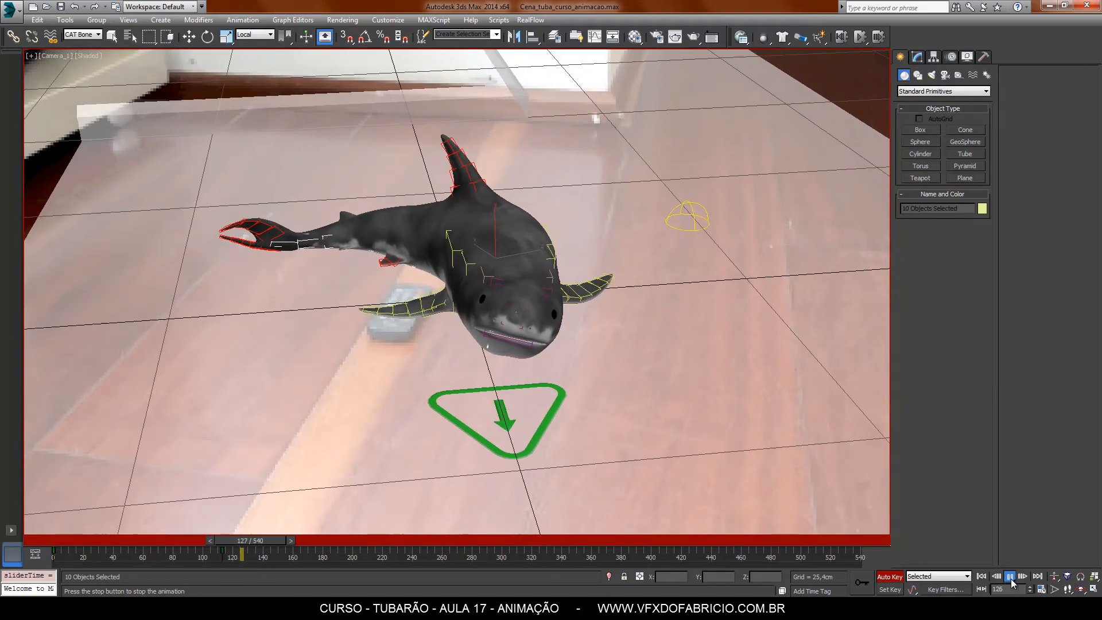
click(1011, 577)
key(e)
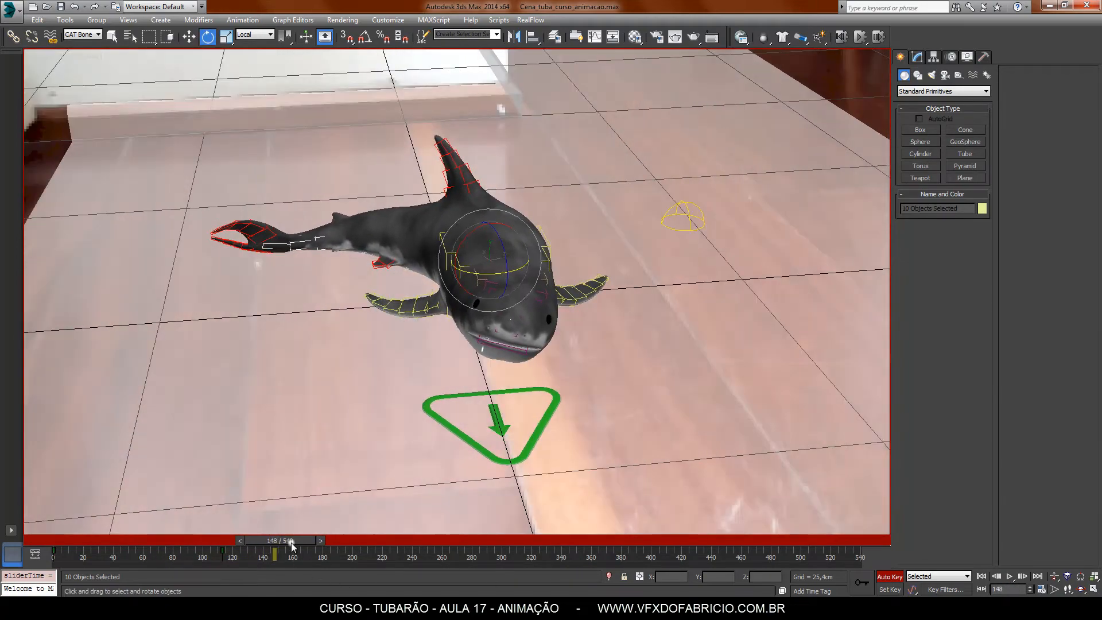
- Rotate the spine bones at frame 228 to swing the tail back to the shark's left side and lift it during the bite
drag(291, 543, 408, 540)
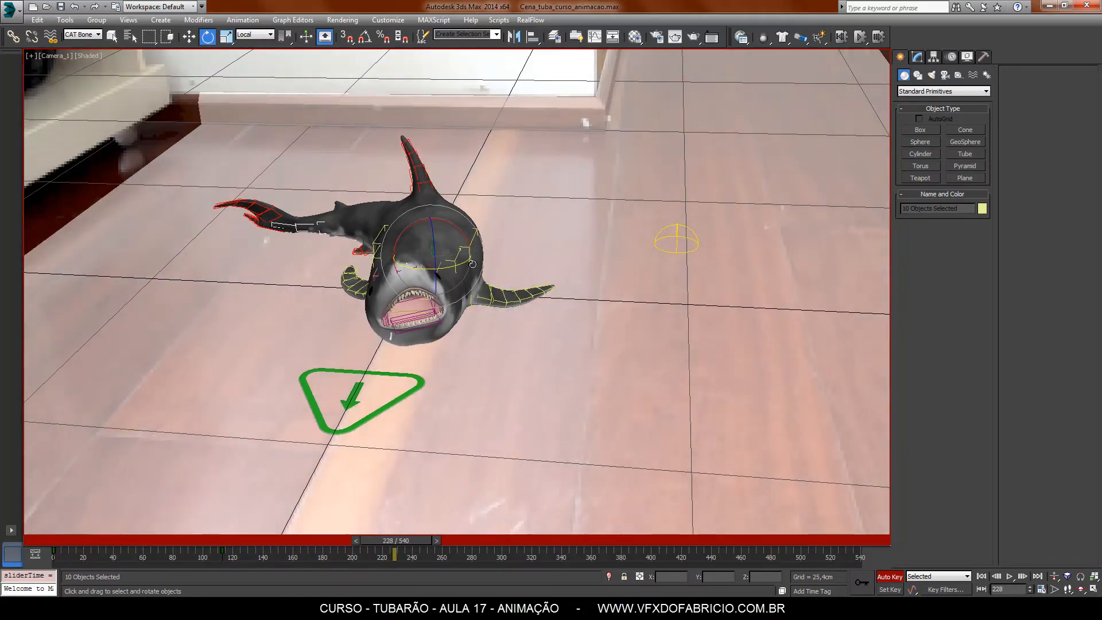
drag(454, 270, 362, 326)
drag(303, 356, 349, 335)
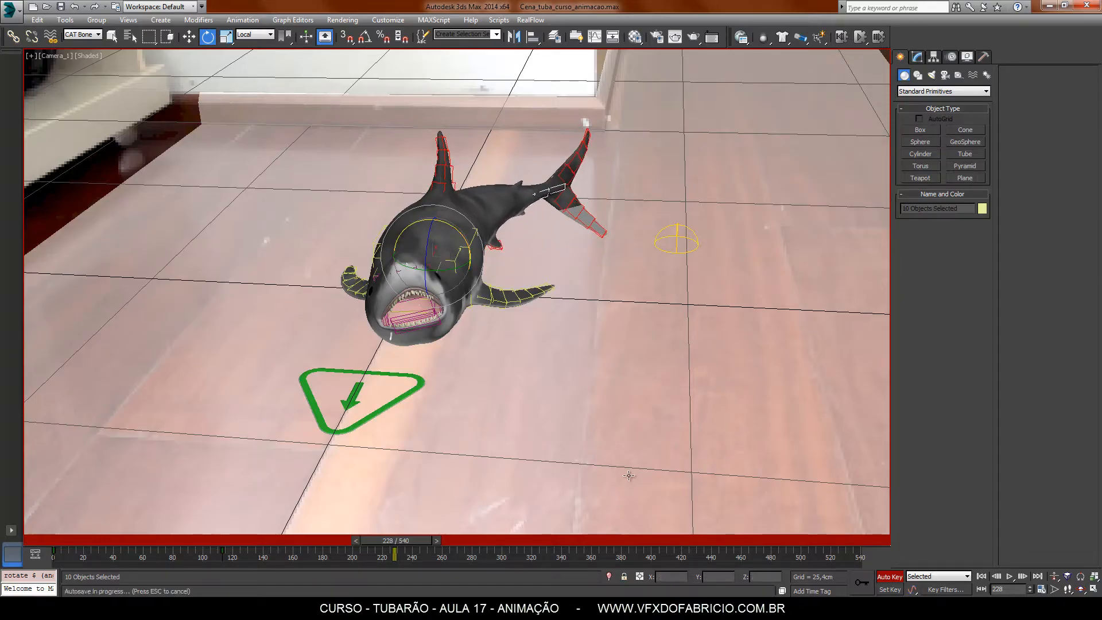
- Play the animation from frame 0 to review the tail swinging to both sides
drag(418, 538, 51, 540)
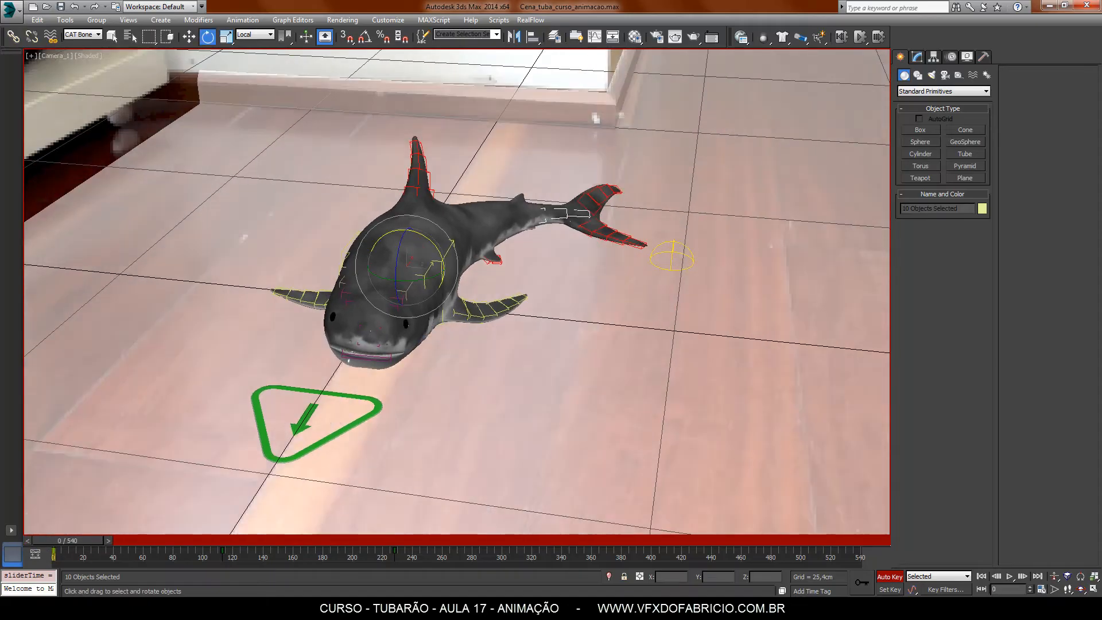
click(1011, 577)
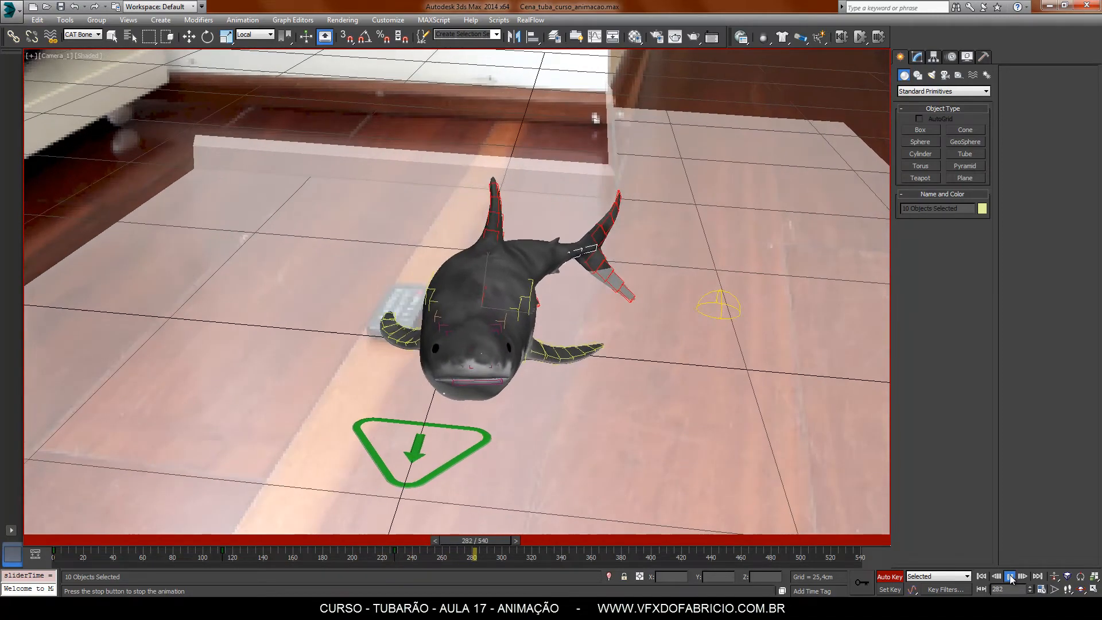
click(1010, 576)
key(e)
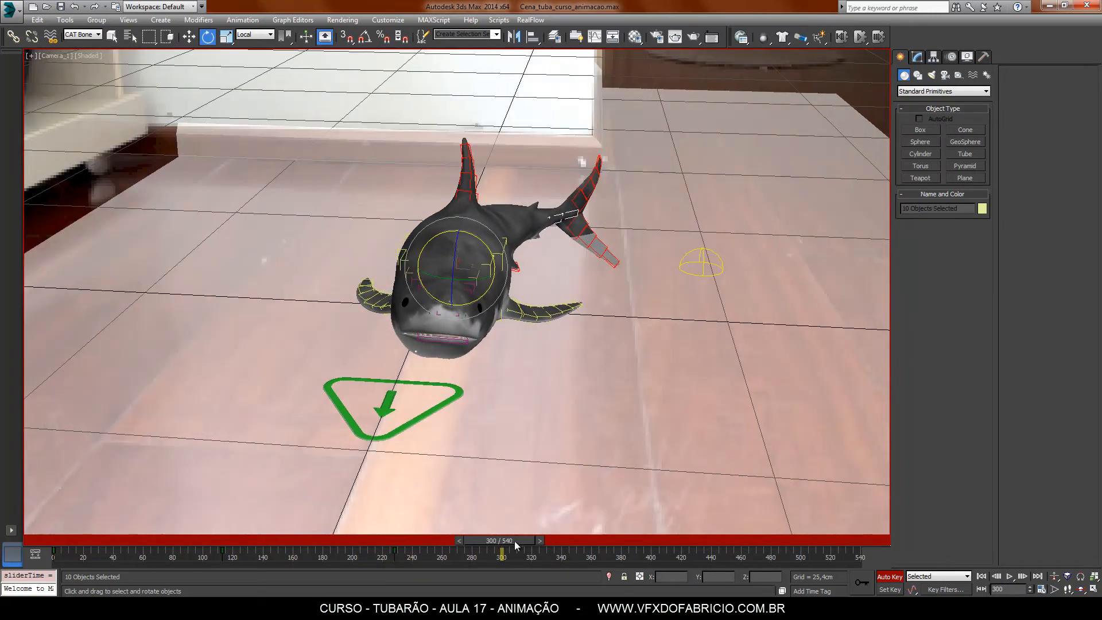
- Key the spine bones at frame 187, and rotate them at frame 216 to raise the tail higher during the lunge
drag(514, 540, 376, 556)
click(331, 554)
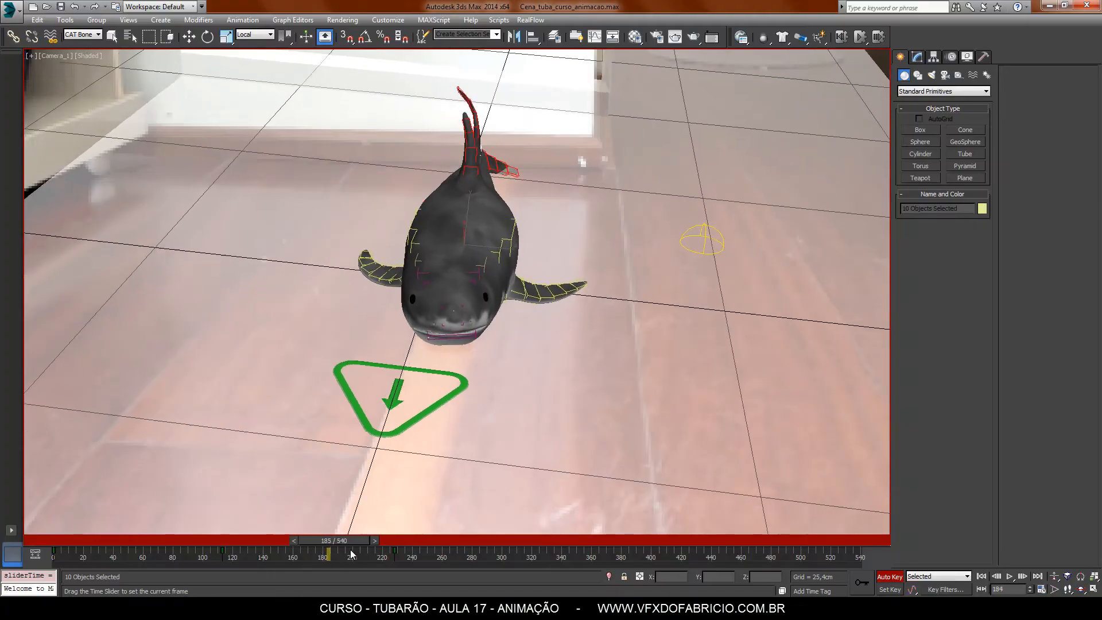
key(e)
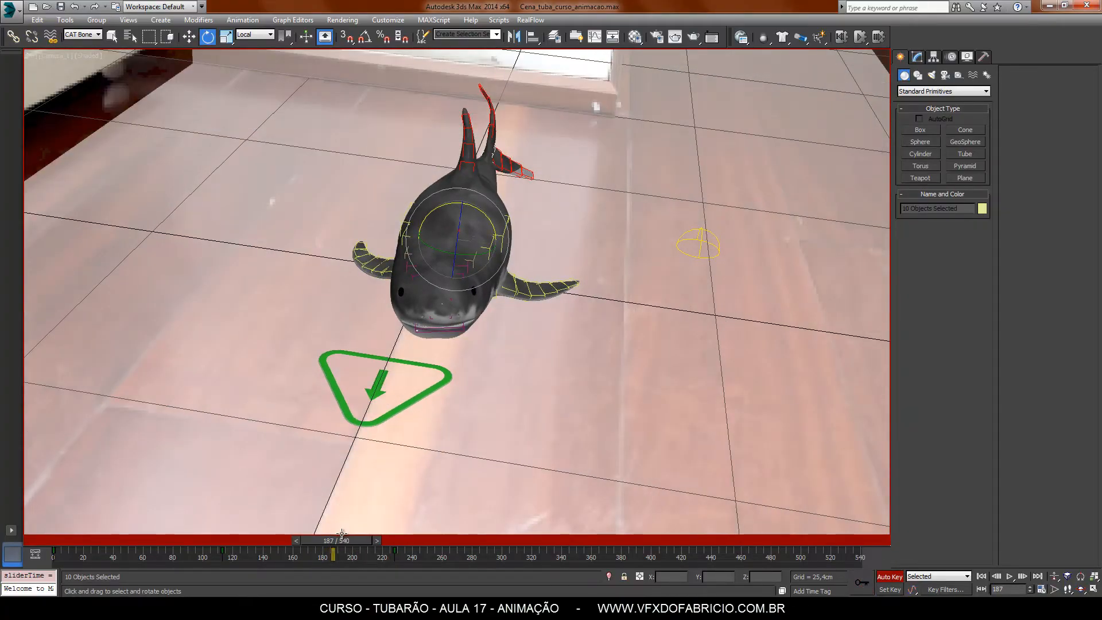
drag(345, 541, 388, 541)
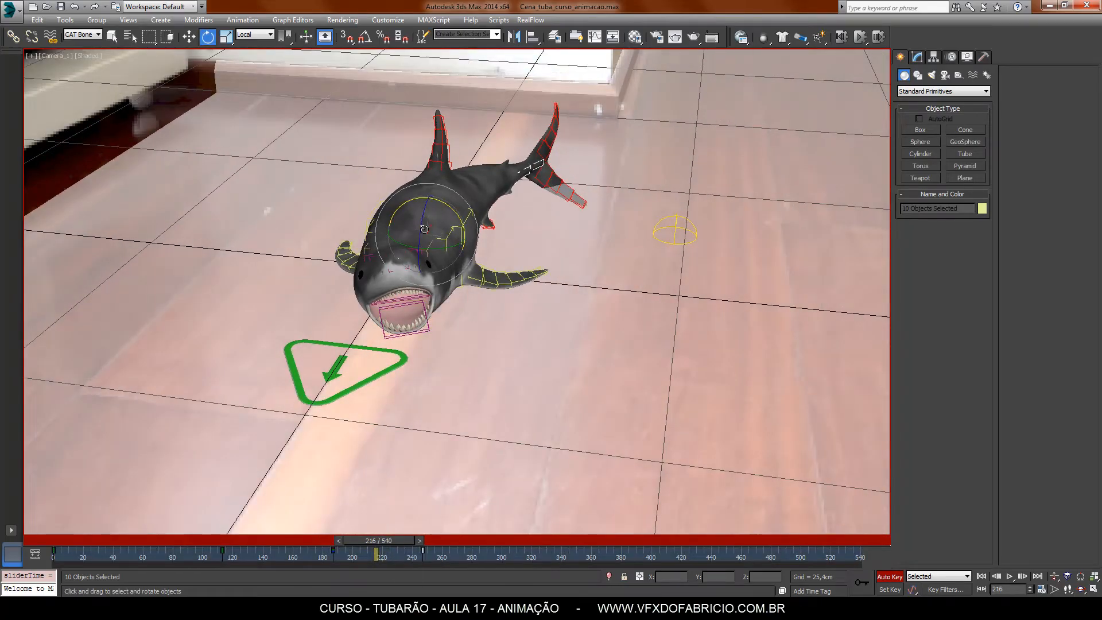
drag(424, 229, 441, 252)
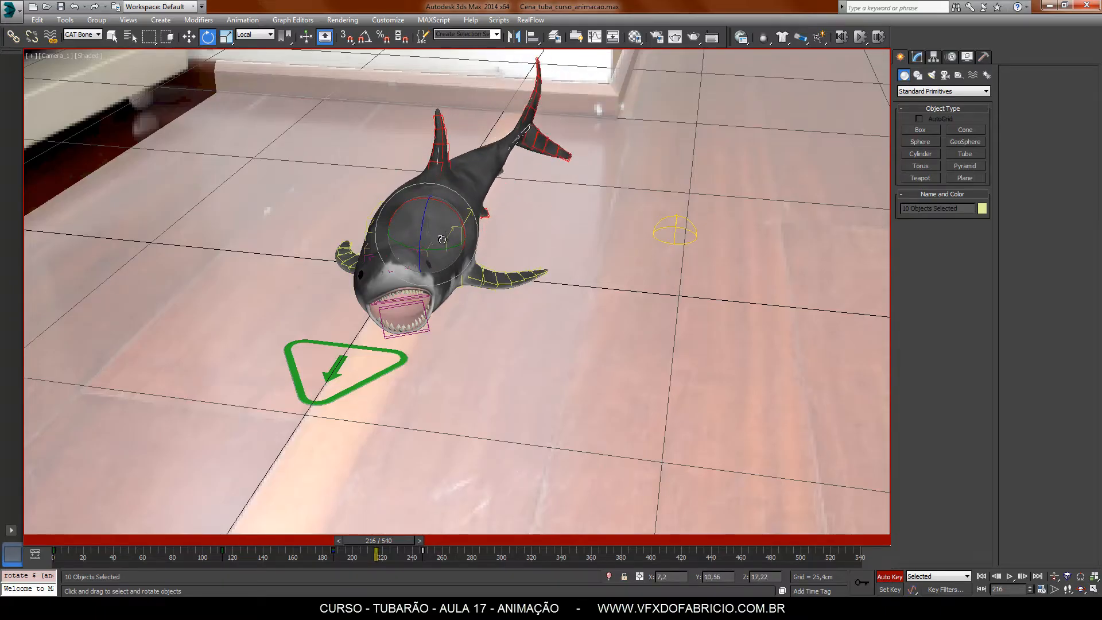
- Replay the animation from just before the lunge to check the raised tail
drag(384, 540, 320, 540)
click(1012, 579)
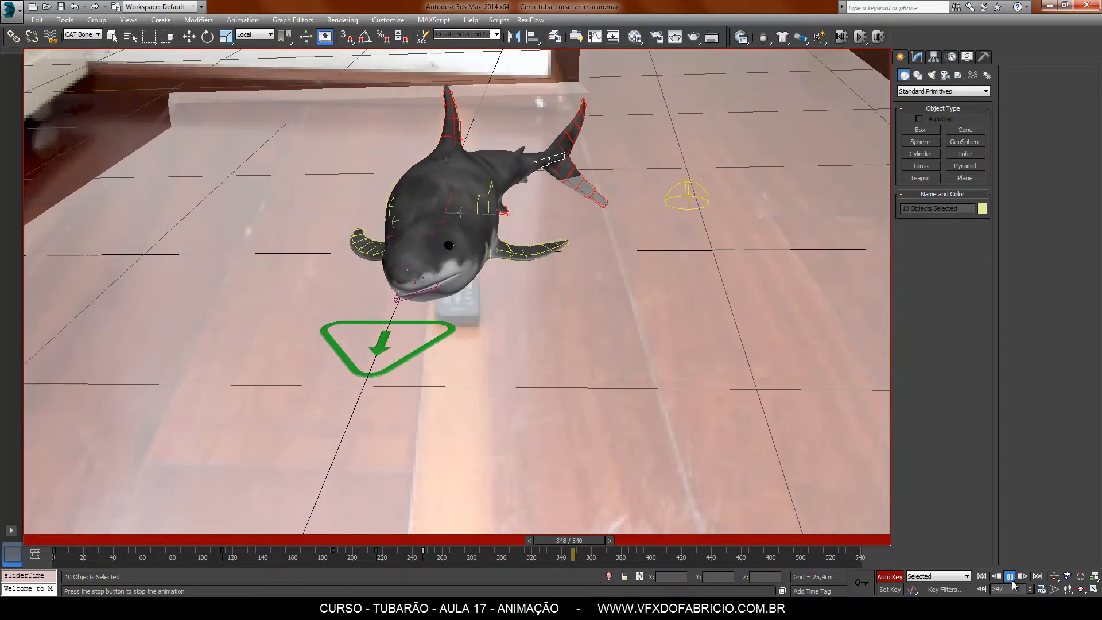
click(1011, 579)
key(e)
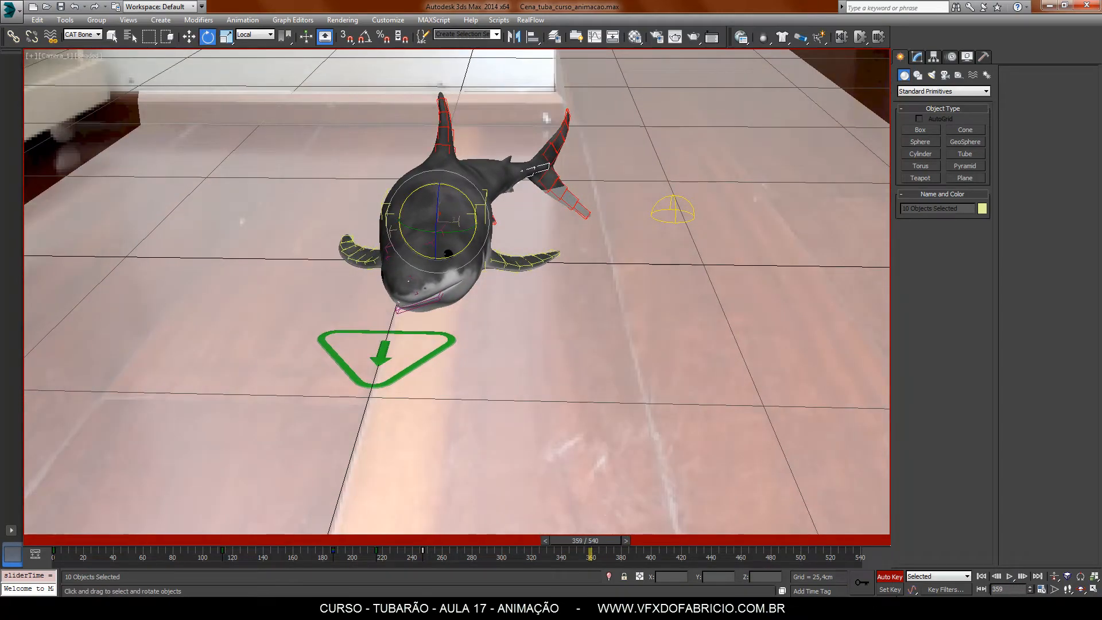
- Key the spine pose at frame 359, and rotate the spine bones at frame 384 to swing the tail to the shark's right side
drag(584, 544, 622, 542)
drag(498, 260, 550, 279)
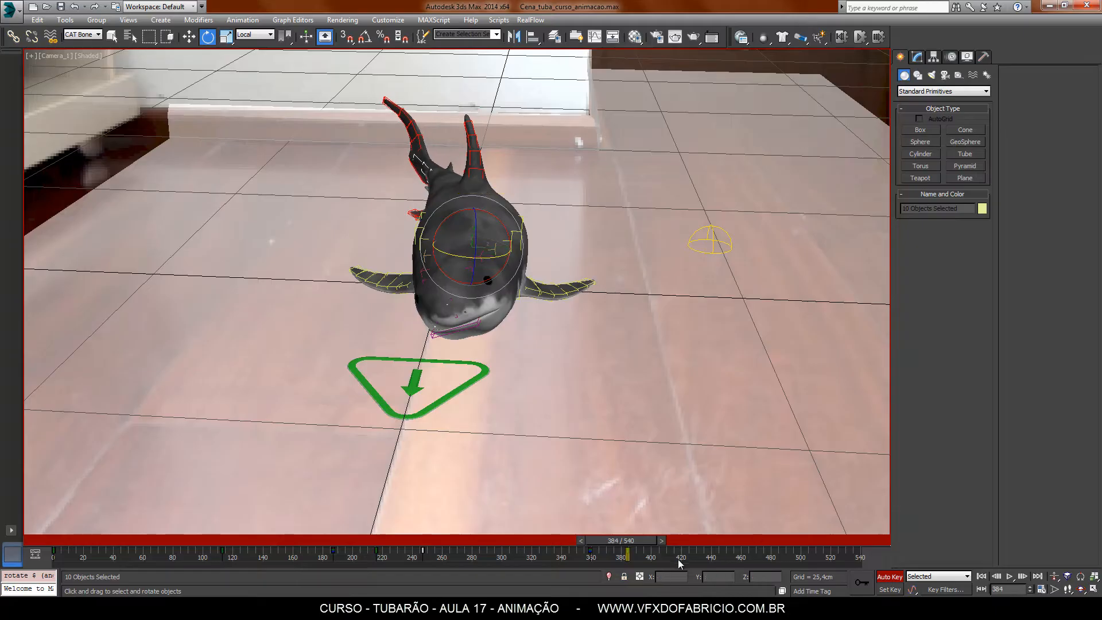
drag(643, 540, 722, 545)
key(e)
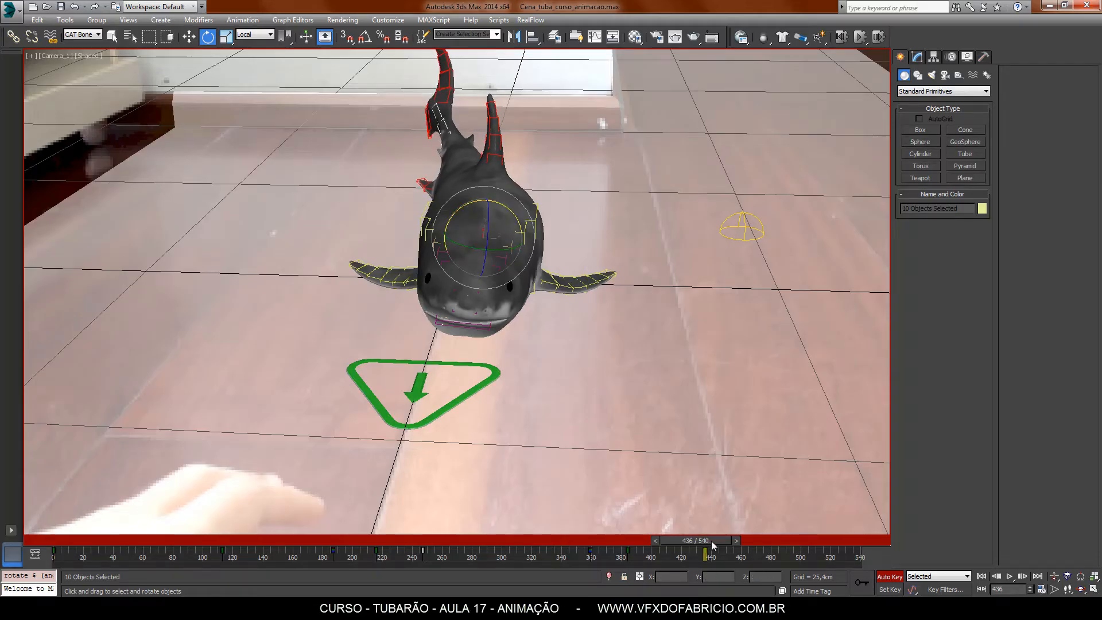
- Rotate the spine bones at frame 461 to swing the tail farther to the shark's left side, and adjust their pose at frame 485
drag(711, 541, 746, 544)
key(e)
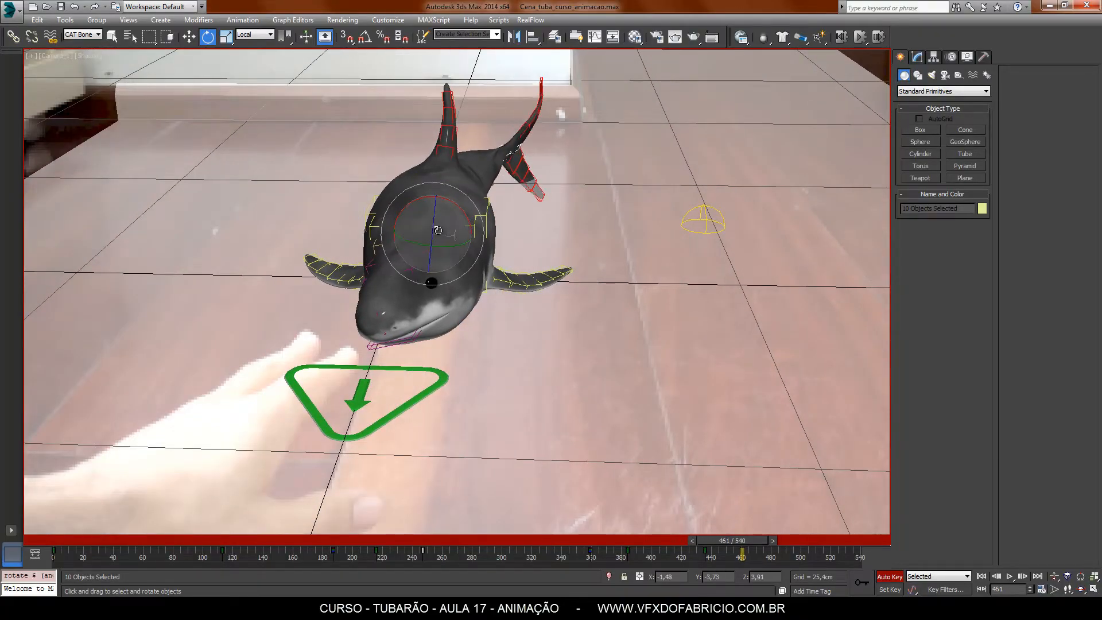
drag(431, 232, 420, 235)
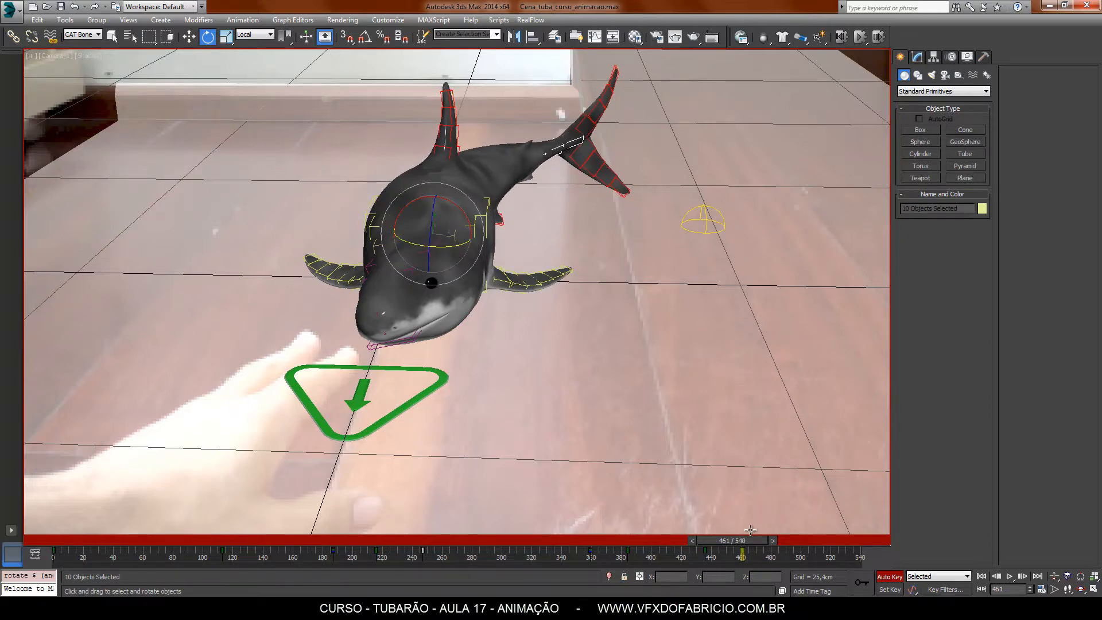
drag(754, 544, 788, 557)
mouse_move(400, 201)
mouse_down()
mouse_move(420, 194)
mouse_move(409, 168)
mouse_move(432, 191)
mouse_move(409, 186)
mouse_up()
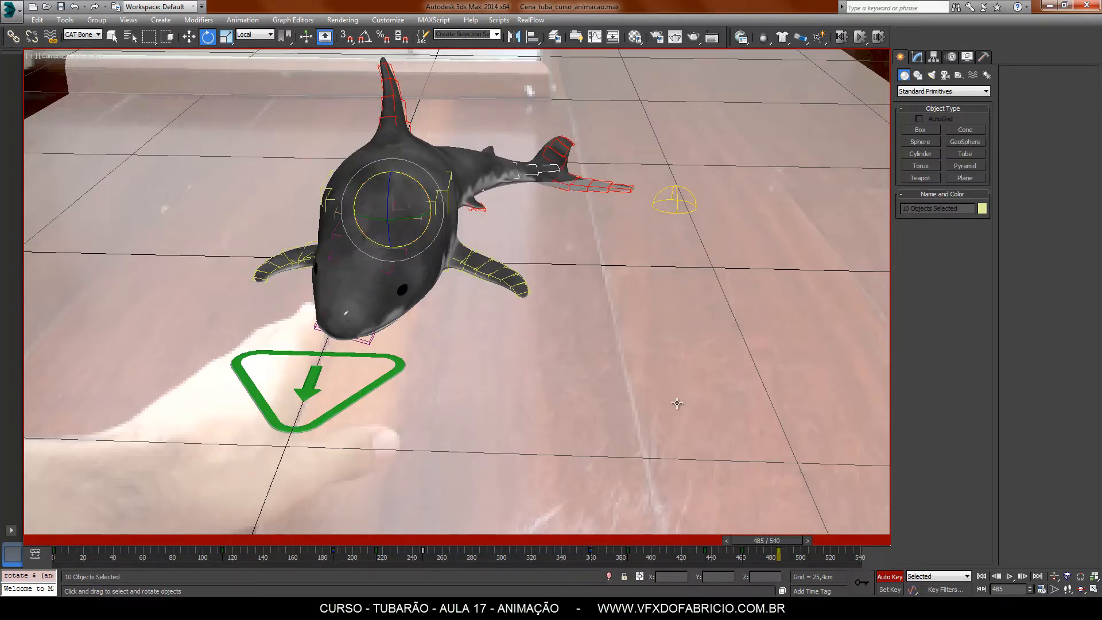
- Adjust the spine bones' rotation at frame 493, and rotate them at frame 509 to raise the tail behind the body
drag(771, 543, 785, 544)
drag(373, 183, 397, 182)
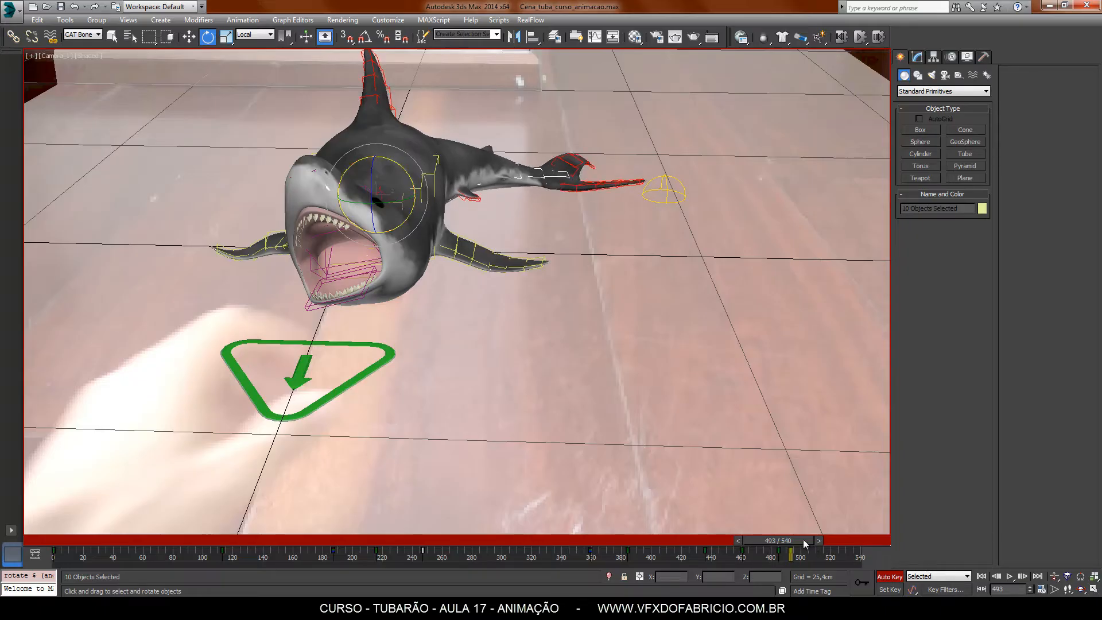
drag(805, 544, 828, 544)
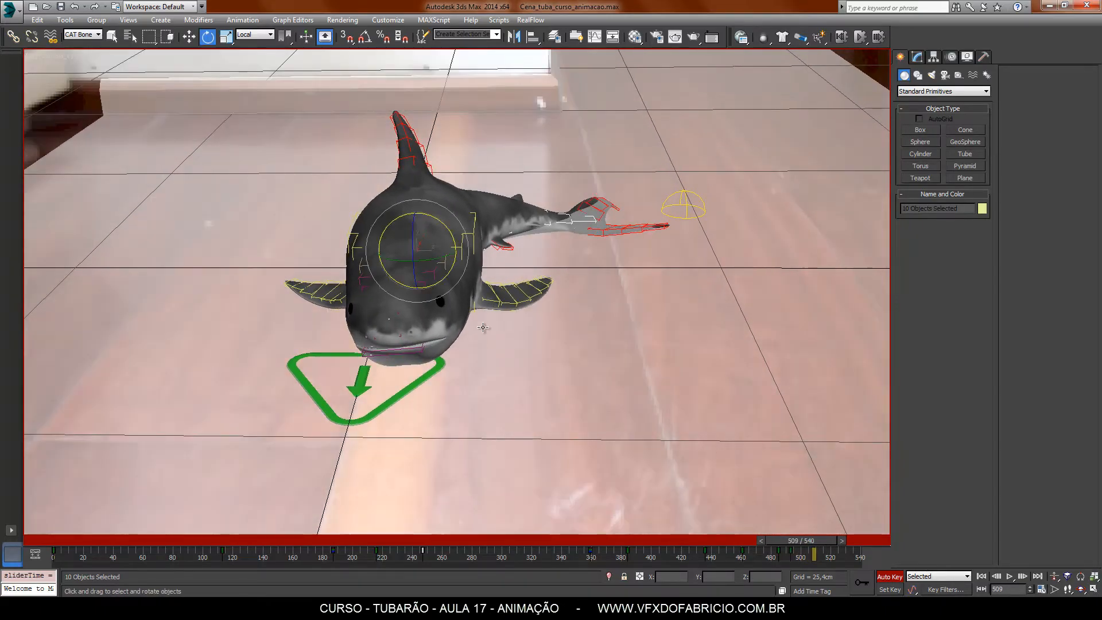
drag(425, 248, 428, 227)
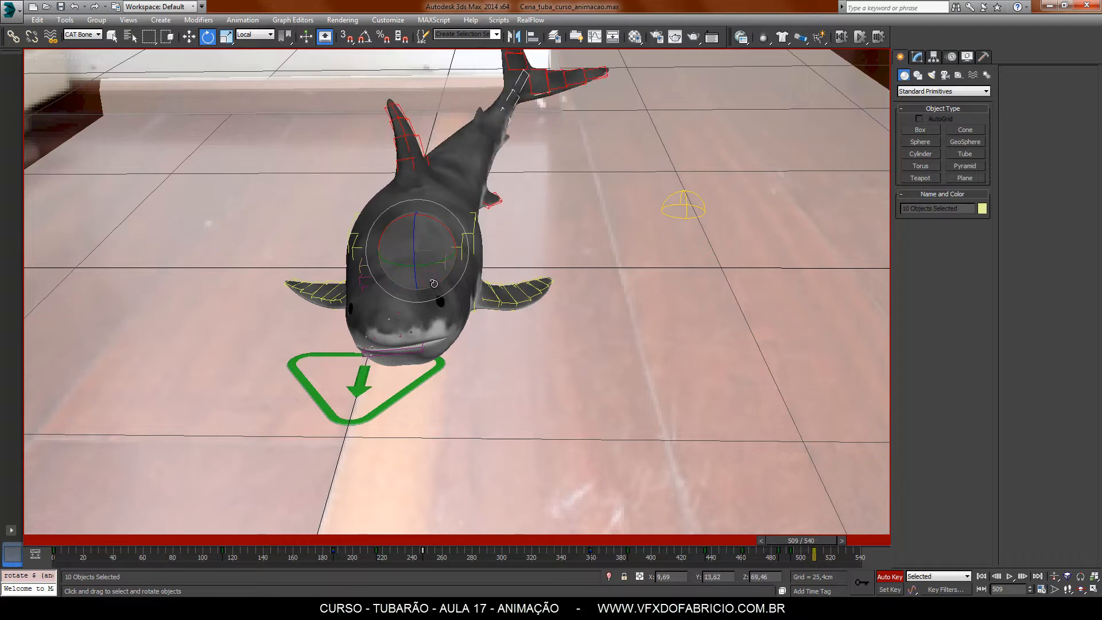
- Rotate the spine bones at frames 525 and 540 to swing the tail to the shark's right side at the end
drag(820, 544, 842, 544)
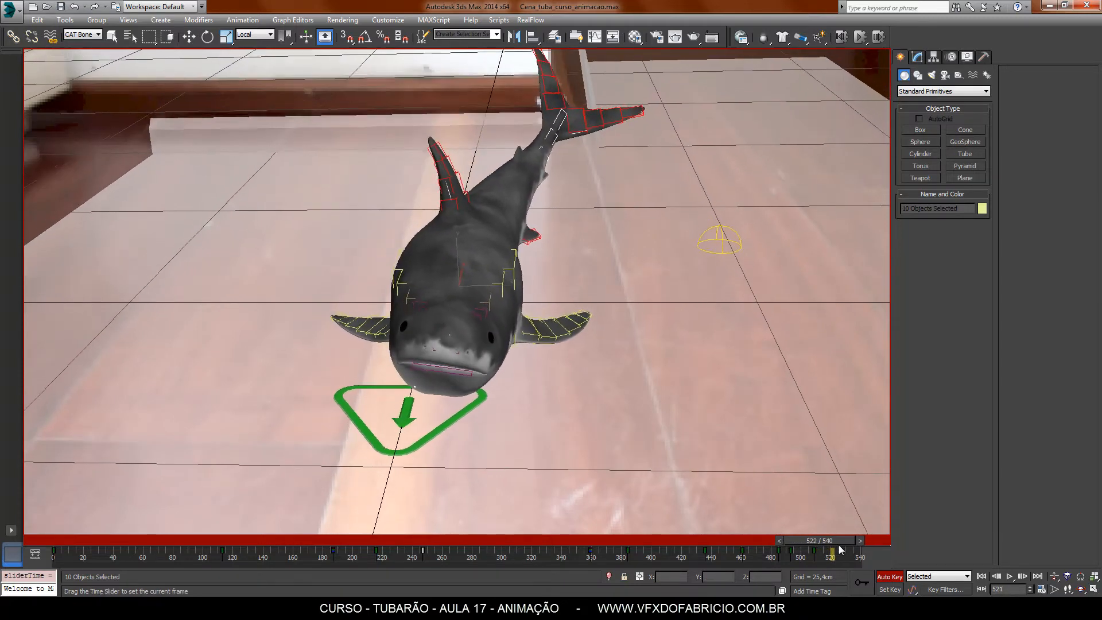
mouse_move(492, 286)
mouse_down()
mouse_move(509, 275)
mouse_move(464, 292)
mouse_move(449, 278)
mouse_move(427, 292)
mouse_move(418, 338)
mouse_move(423, 318)
mouse_move(479, 278)
mouse_up()
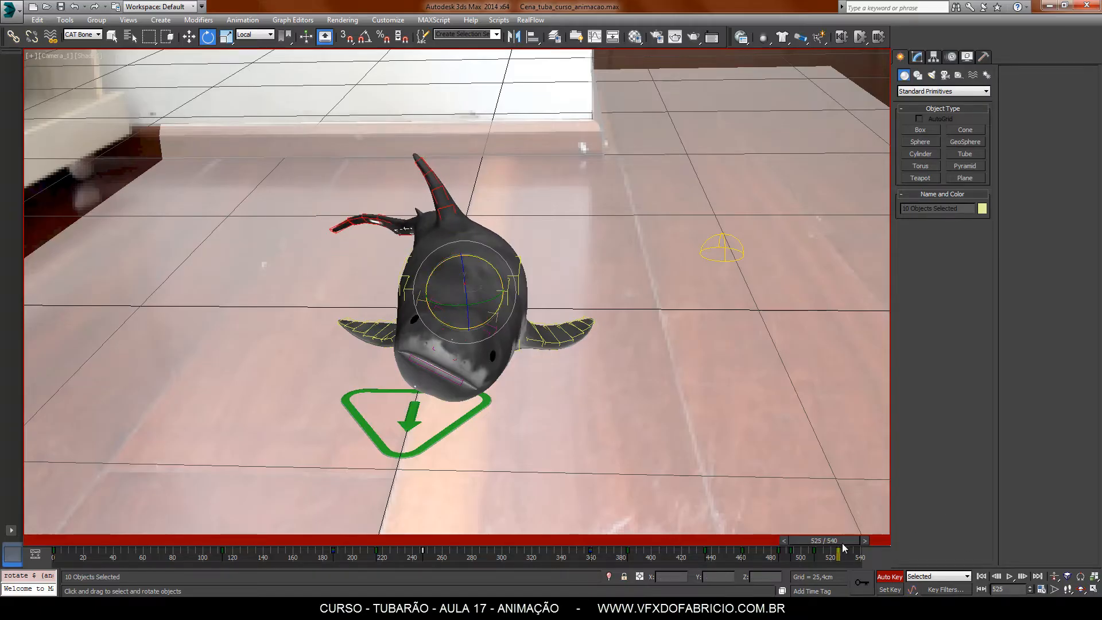
drag(843, 546, 867, 544)
drag(461, 297, 492, 280)
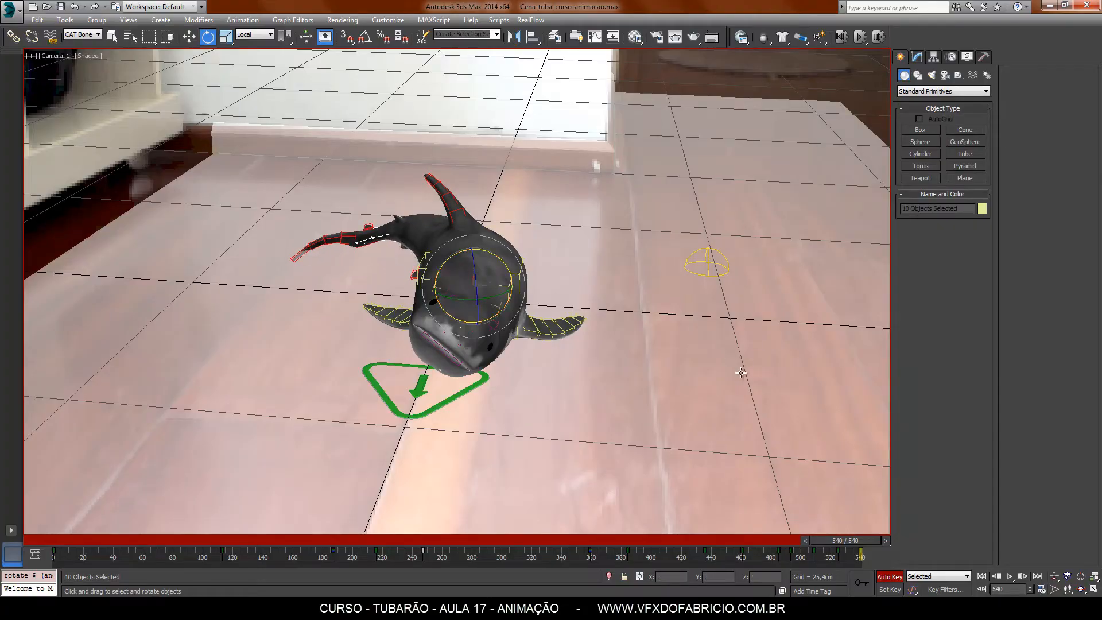
- Turn off automatic keying, deselect the bones and play the animation from frame 0 to review the tail motion
click(891, 578)
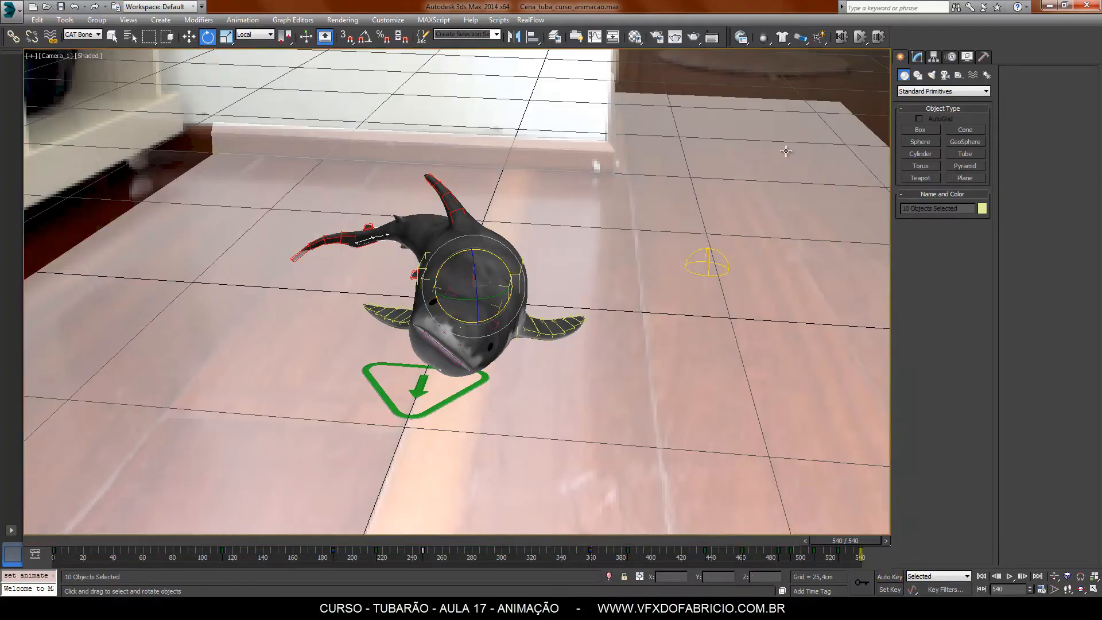
click(789, 93)
click(980, 577)
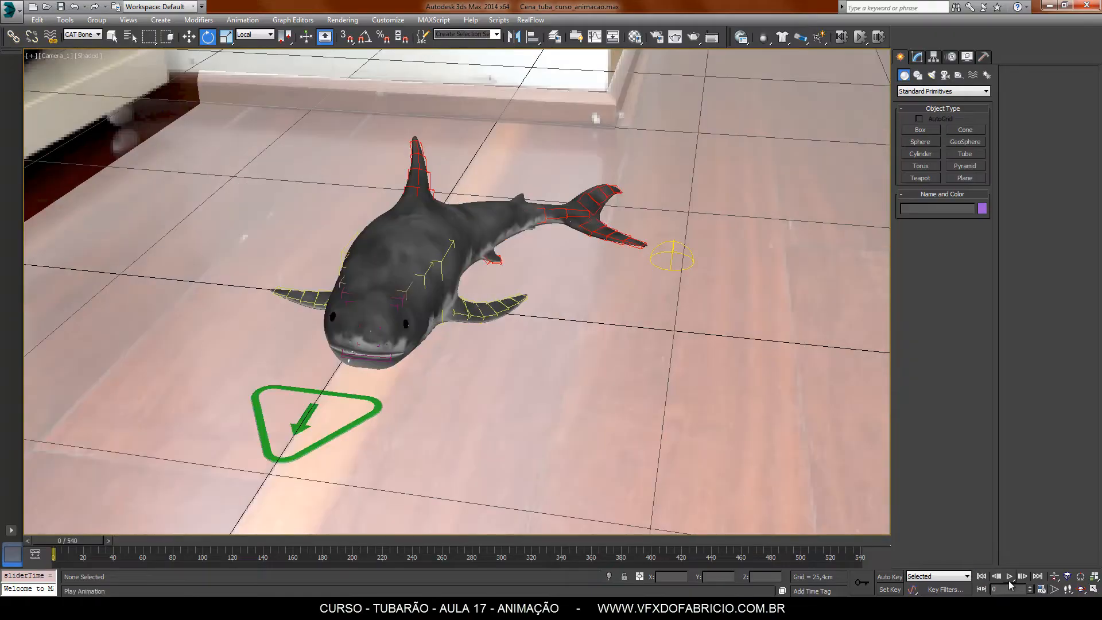
click(1010, 577)
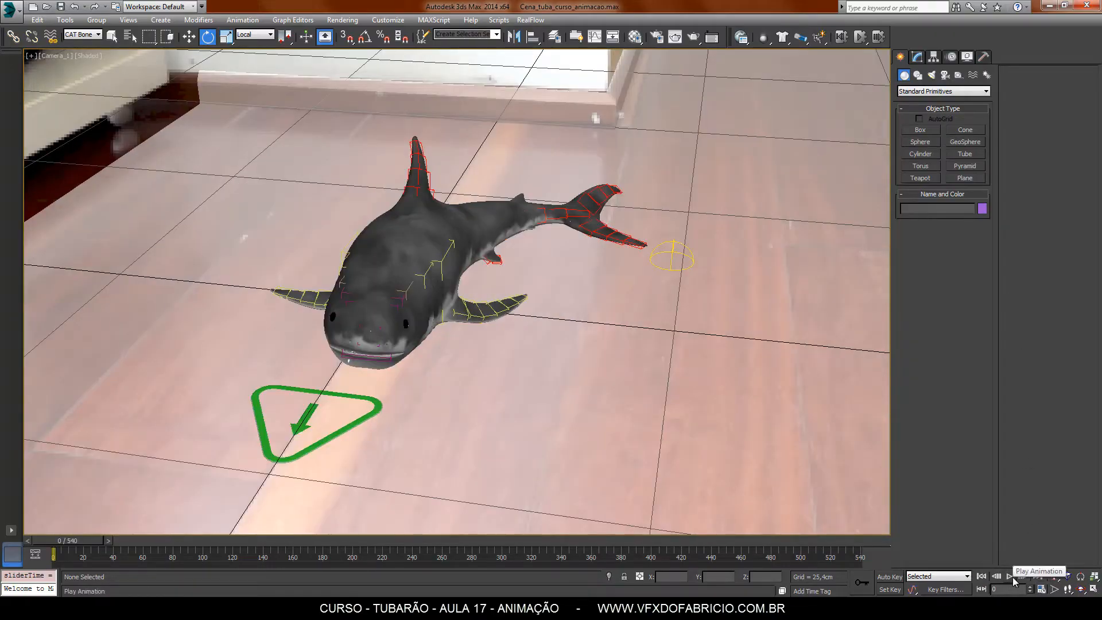
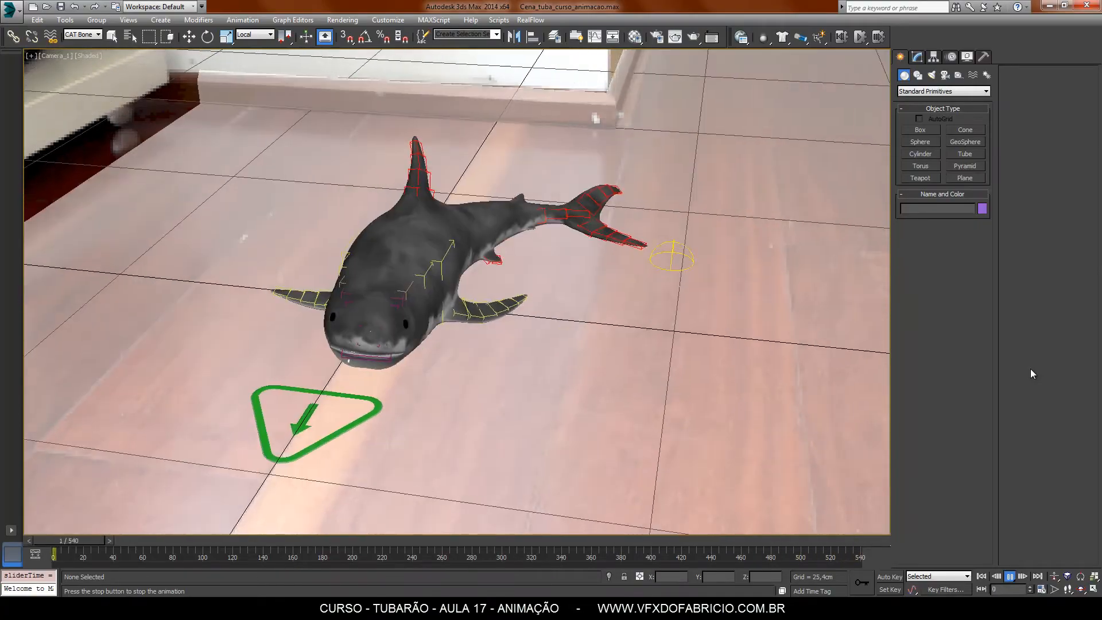
click(1011, 577)
- Retime the spine bones' keys around the final bite, between about frames 477 and 509, and scrub back through the motion
key(e)
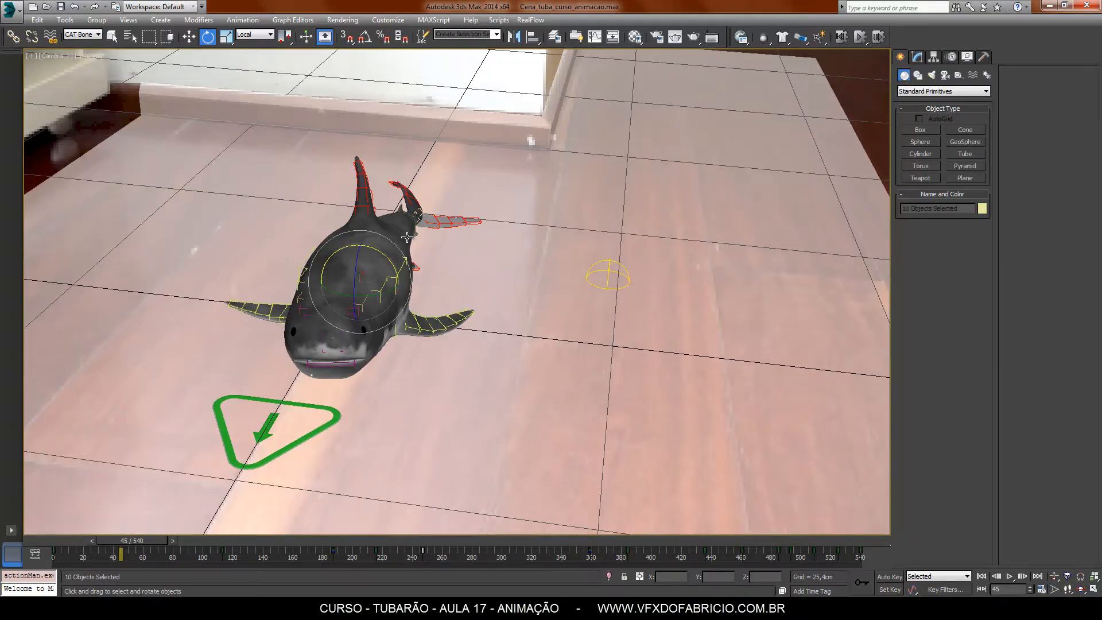
drag(129, 544, 784, 556)
key(e)
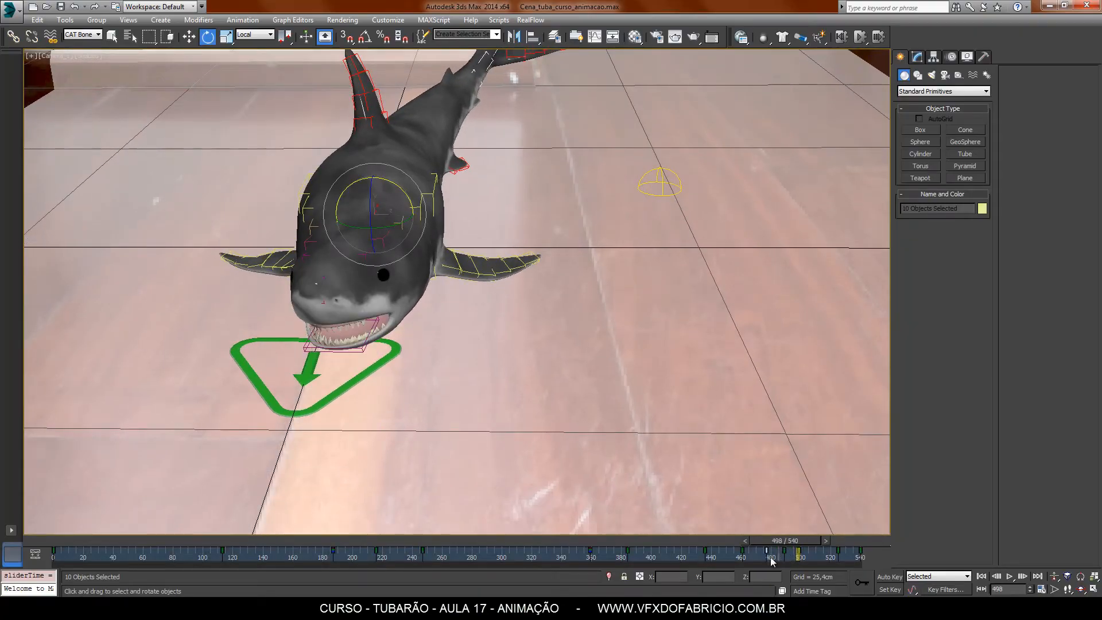
mouse_move(803, 546)
mouse_down()
mouse_move(740, 546)
mouse_move(814, 555)
mouse_up()
drag(804, 541, 748, 544)
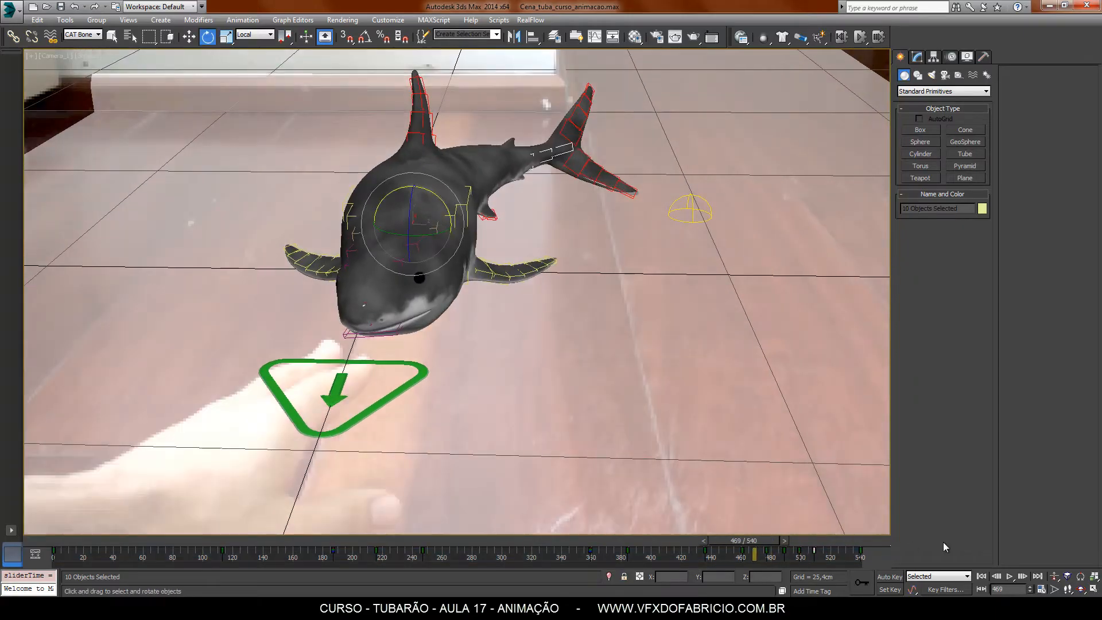
- Return the animation to frame 0 and examine the tail fin's bones in a side perspective view before going back to the camera view
click(1009, 577)
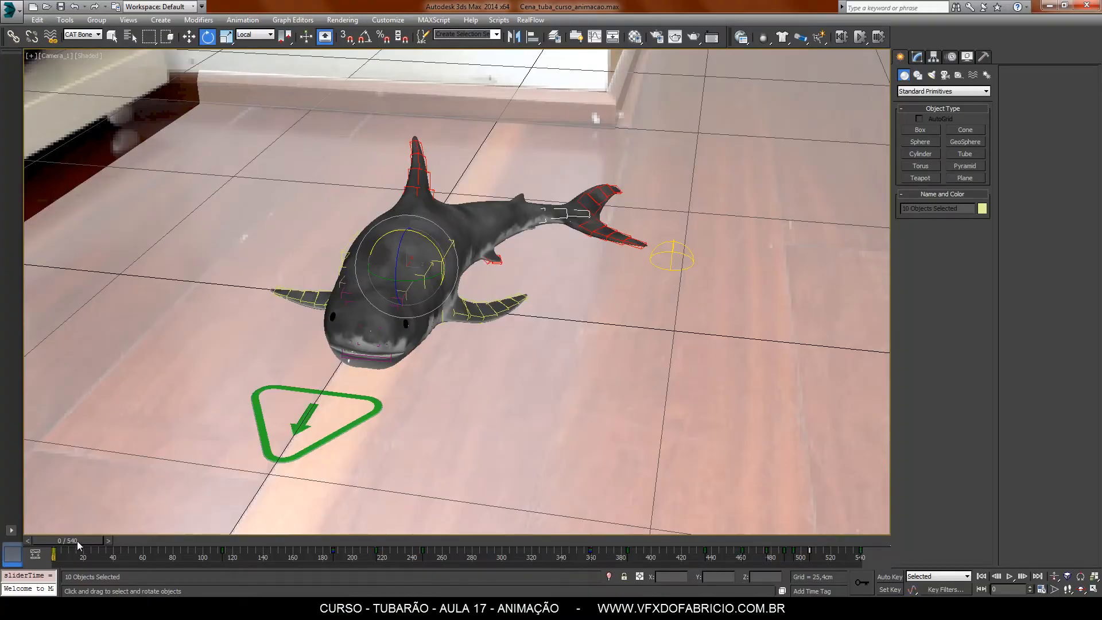
mouse_move(77, 542)
mouse_down()
mouse_move(205, 541)
mouse_move(69, 542)
mouse_up()
double_click(581, 202)
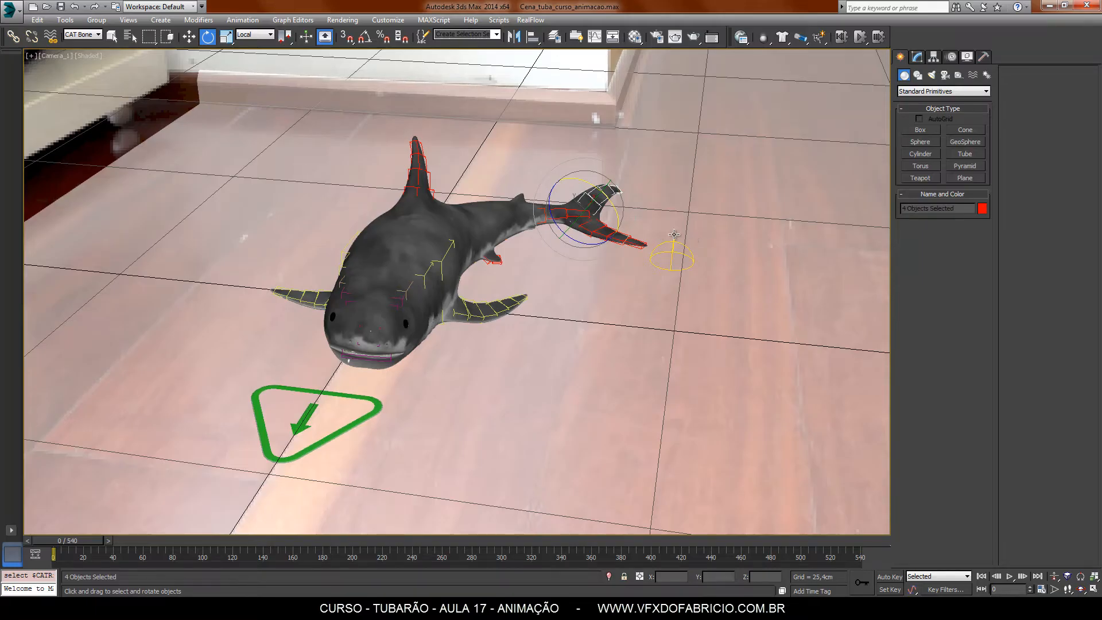
key(p)
alt+middle_drag(672, 260, 657, 327)
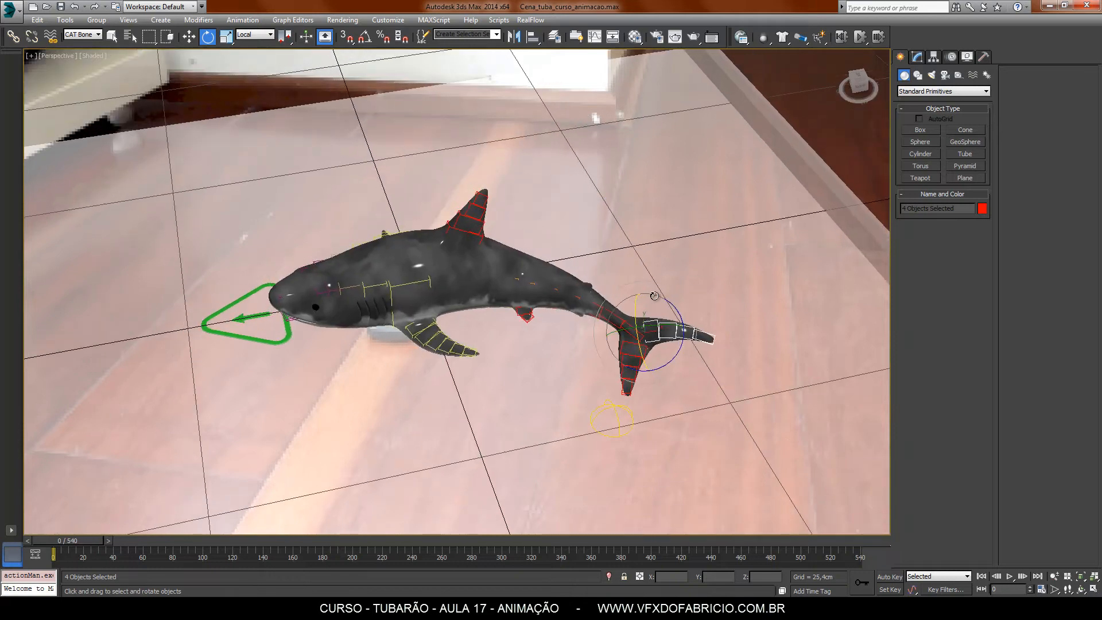
key(c)
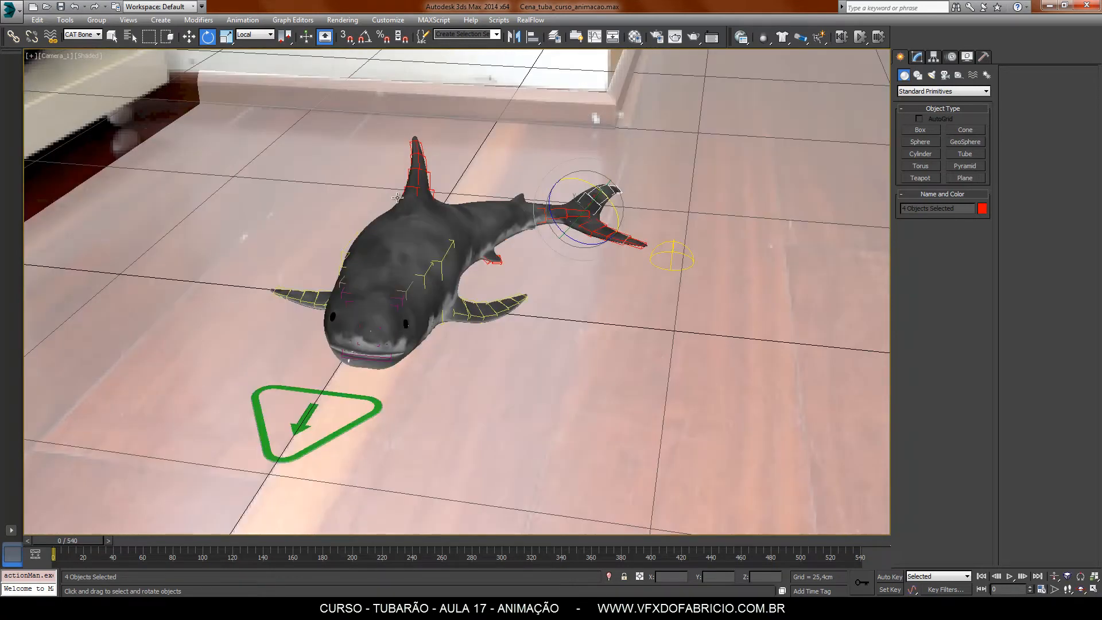
- Turn the Front viewport into a maximized perspective view with realistic shading and the grid hidden
click(1092, 592)
click(728, 202)
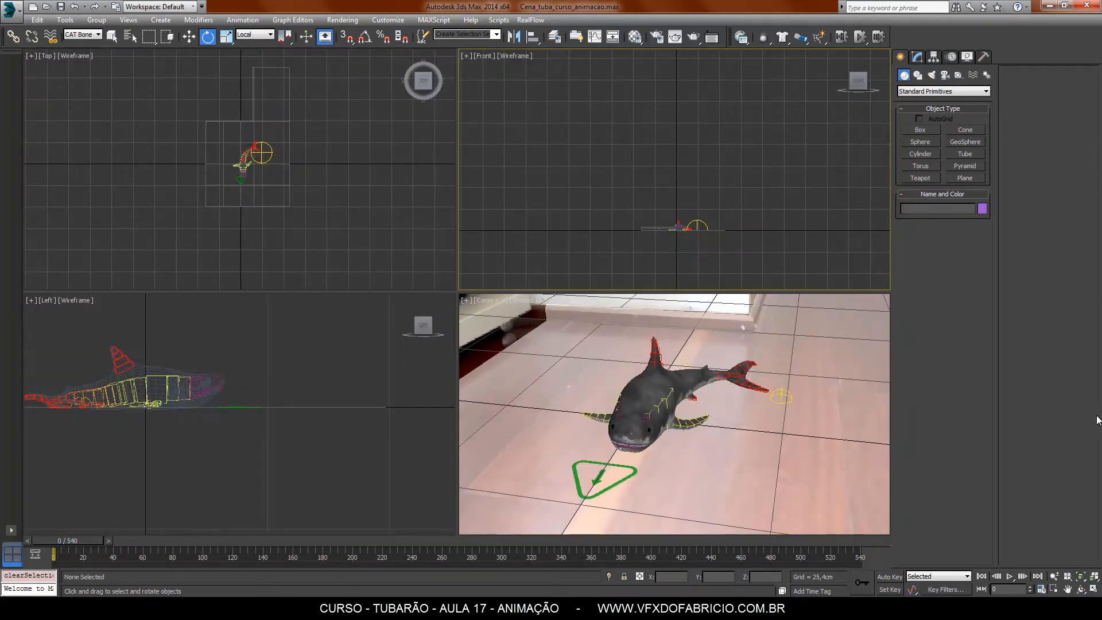
click(1092, 590)
key(p)
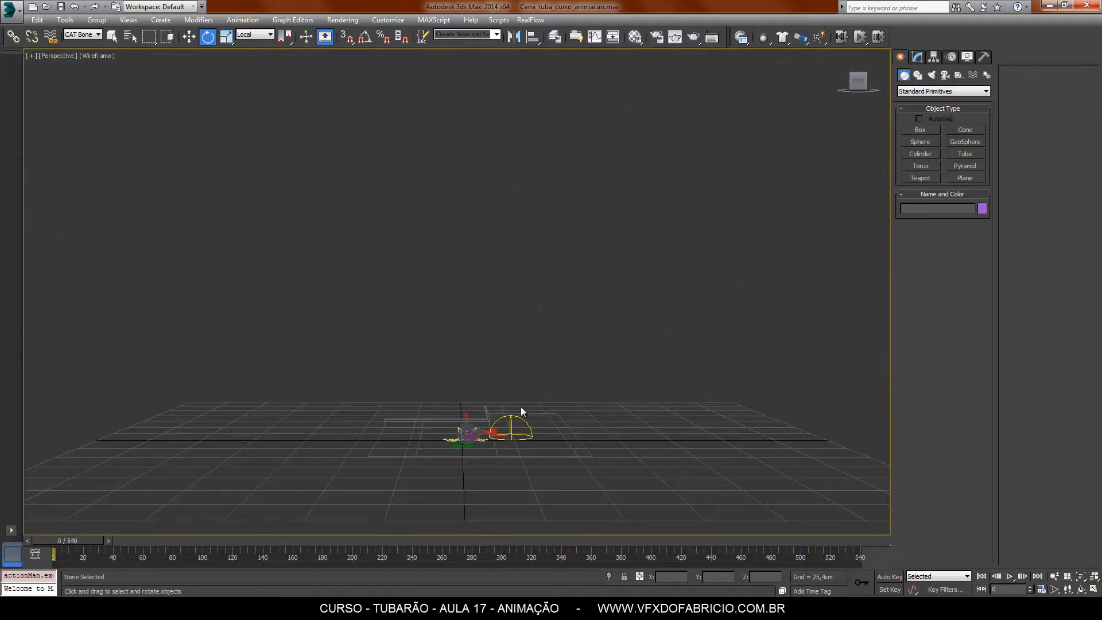
click(473, 433)
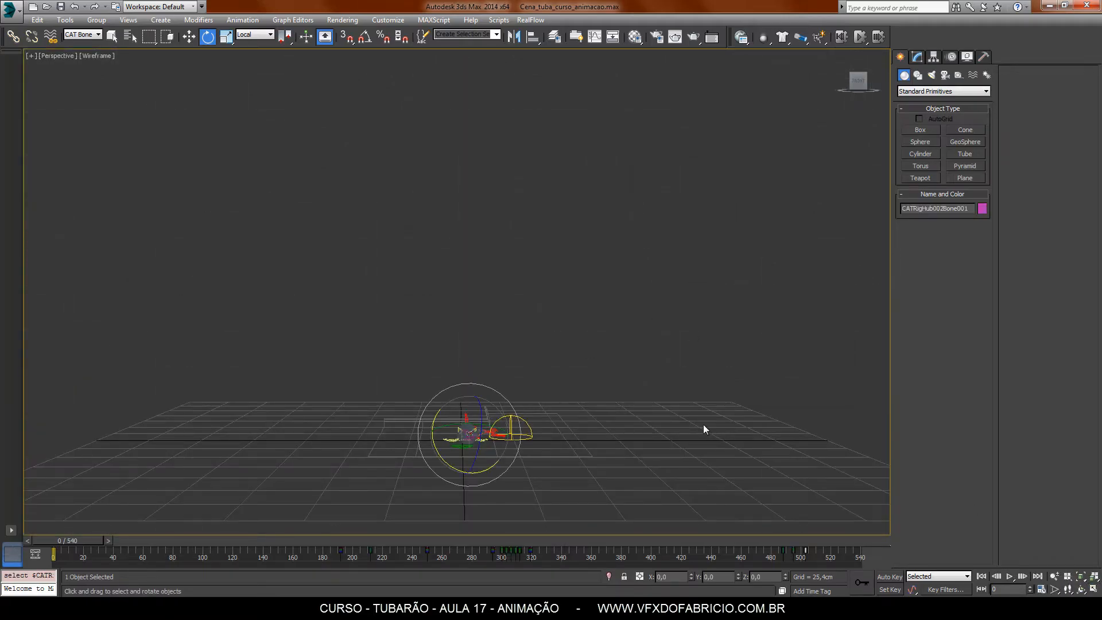
key(F3)
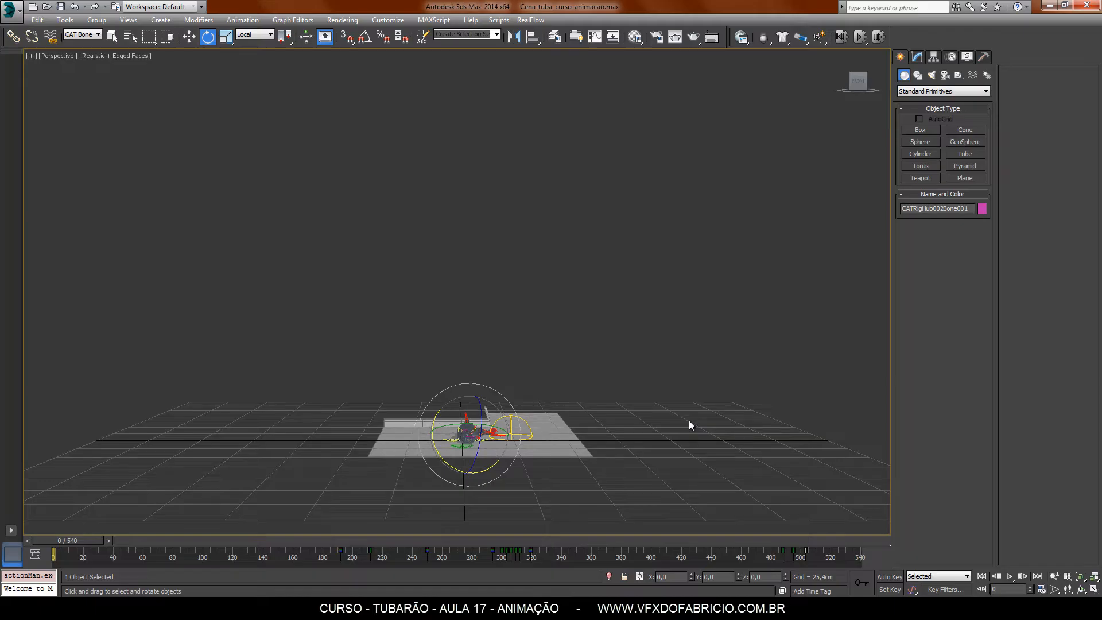
key(g)
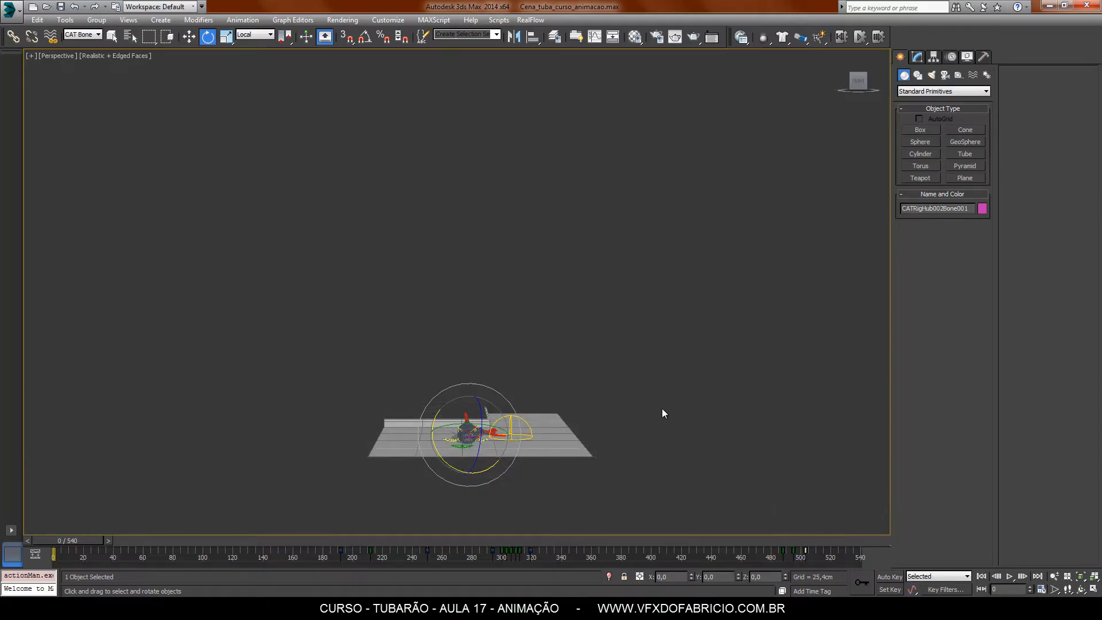
- Set the perspective viewport's display to Shaded with Edged Faces off, framing the shark from its left rear side
alt+middle_drag(663, 409, 598, 461)
scroll(496, 466, up, 6)
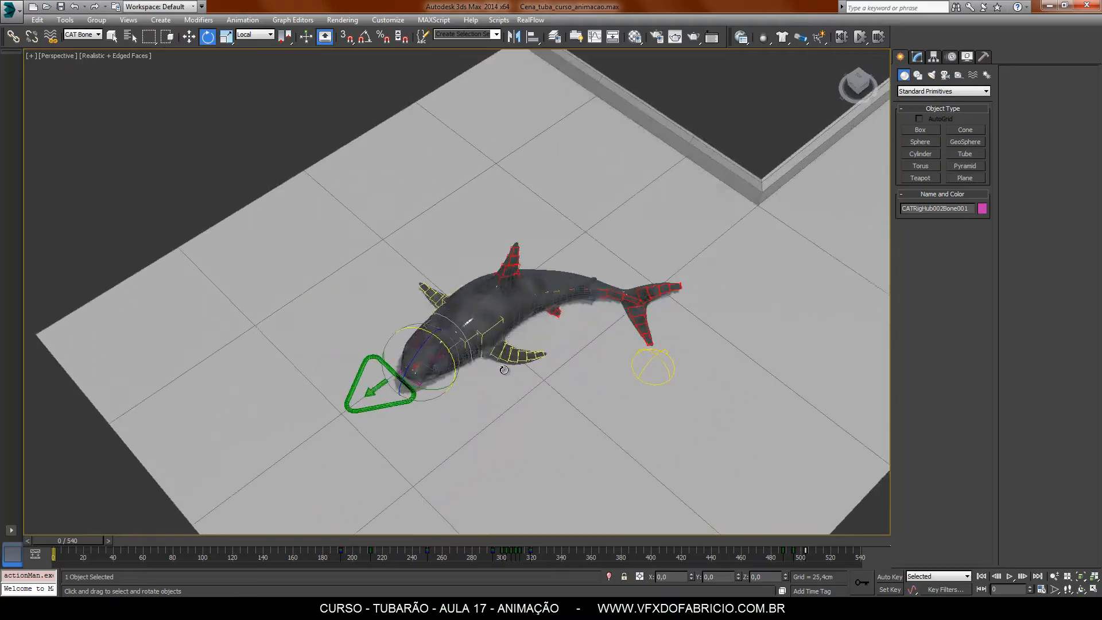
scroll(504, 371, up, 5)
middle_drag(602, 344, 596, 399)
scroll(490, 273, down, 5)
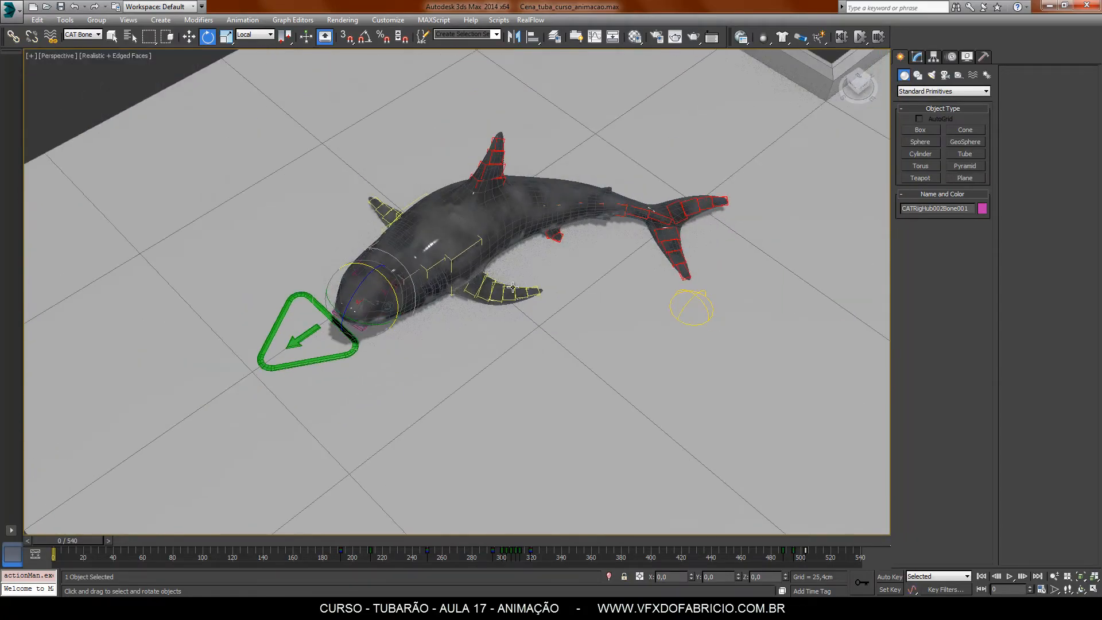
click(135, 56)
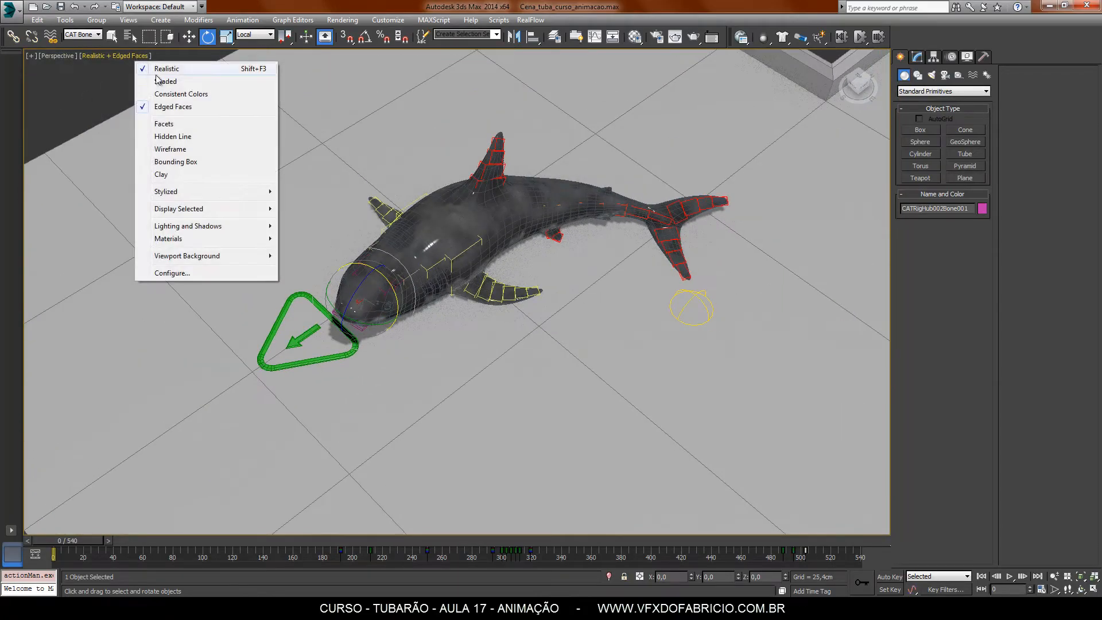
click(168, 81)
mouse_move(170, 84)
alt+middle_down()
mouse_move(521, 362)
mouse_move(505, 322)
mouse_move(524, 322)
mouse_move(599, 381)
mouse_move(588, 378)
alt+middle_up()
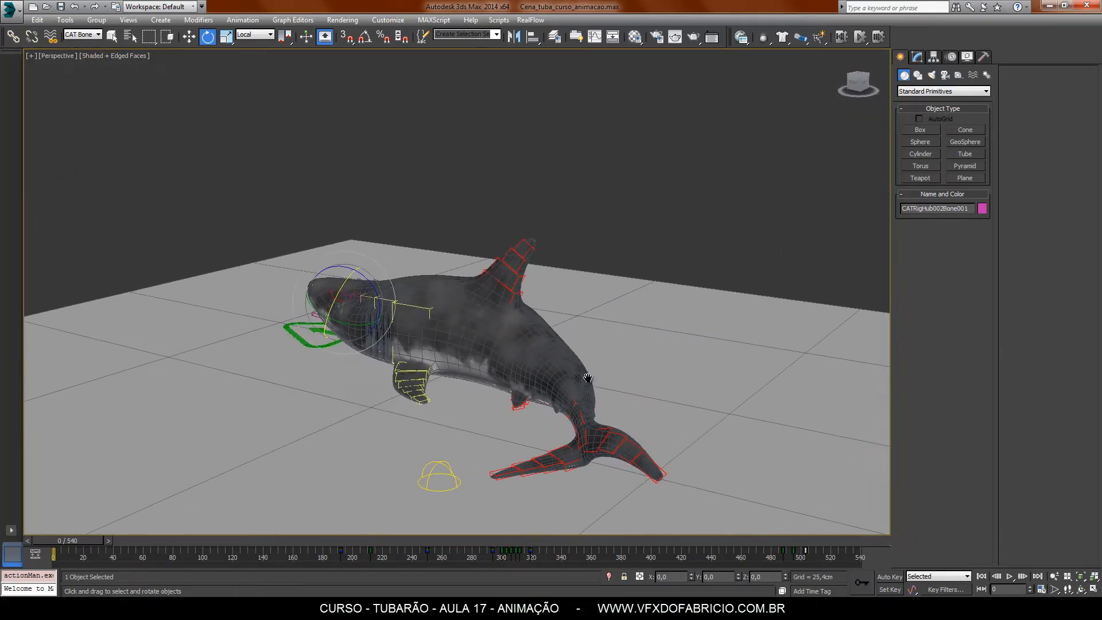
key(F4)
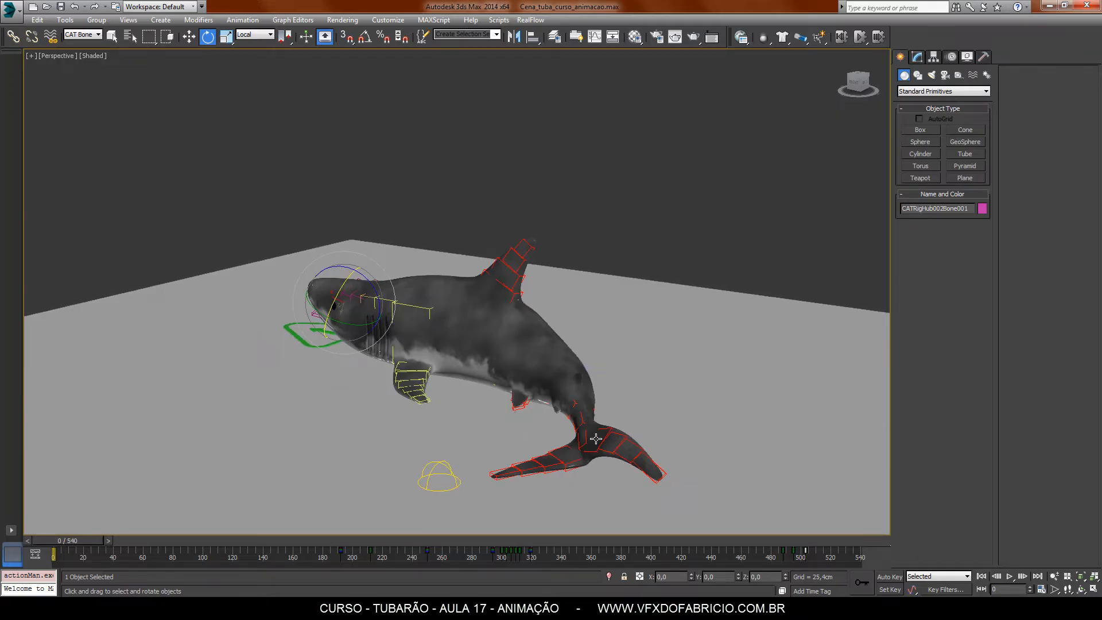
- Go to frame 19 and select the four bones of the shark's left tail lobe, checking them in wireframe display
drag(75, 544, 101, 551)
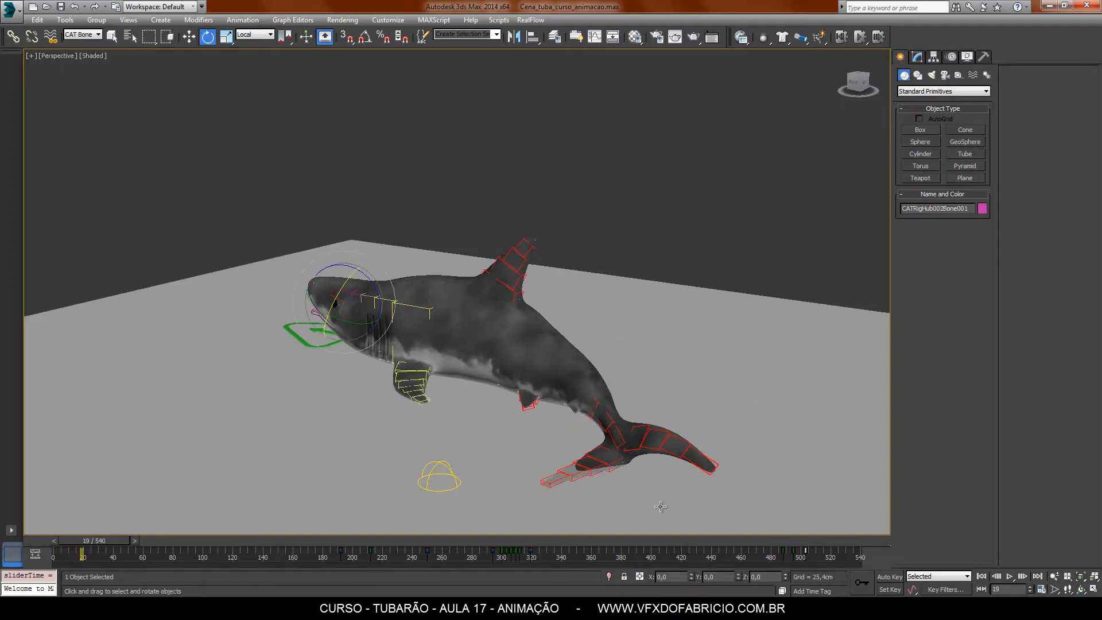
double_click(608, 423)
scroll(642, 473, up, 5)
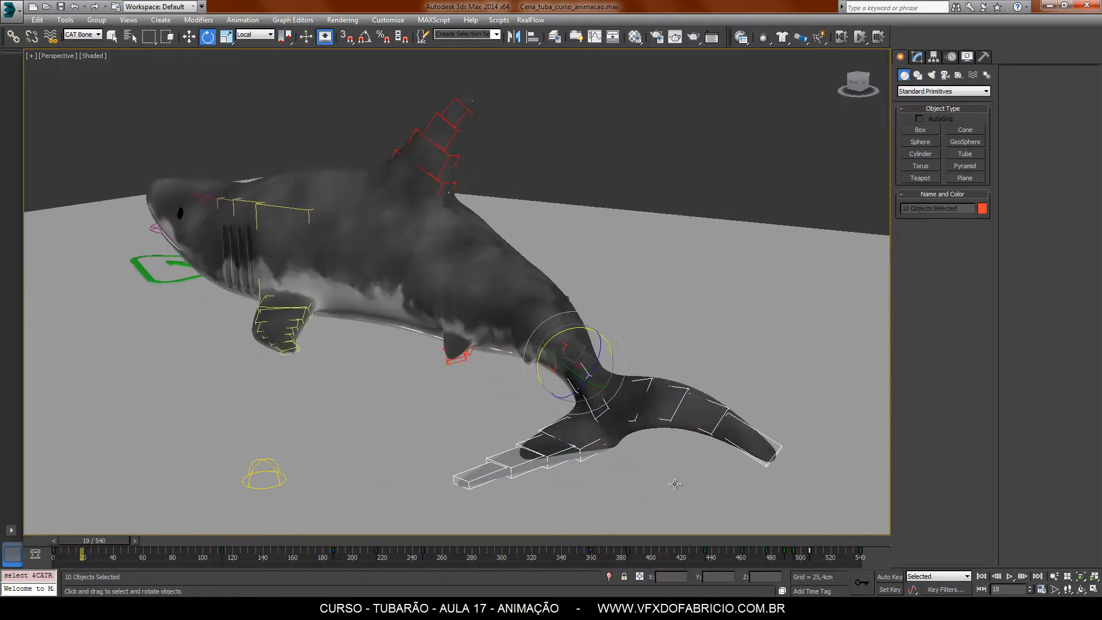
click(574, 478)
double_click(501, 435)
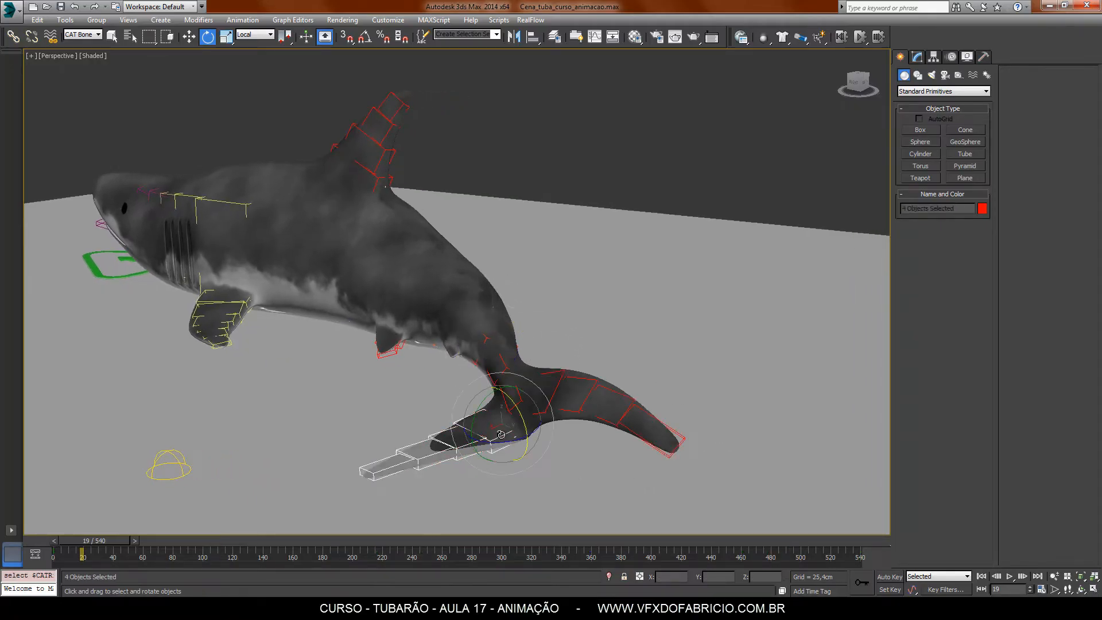
key(F3)
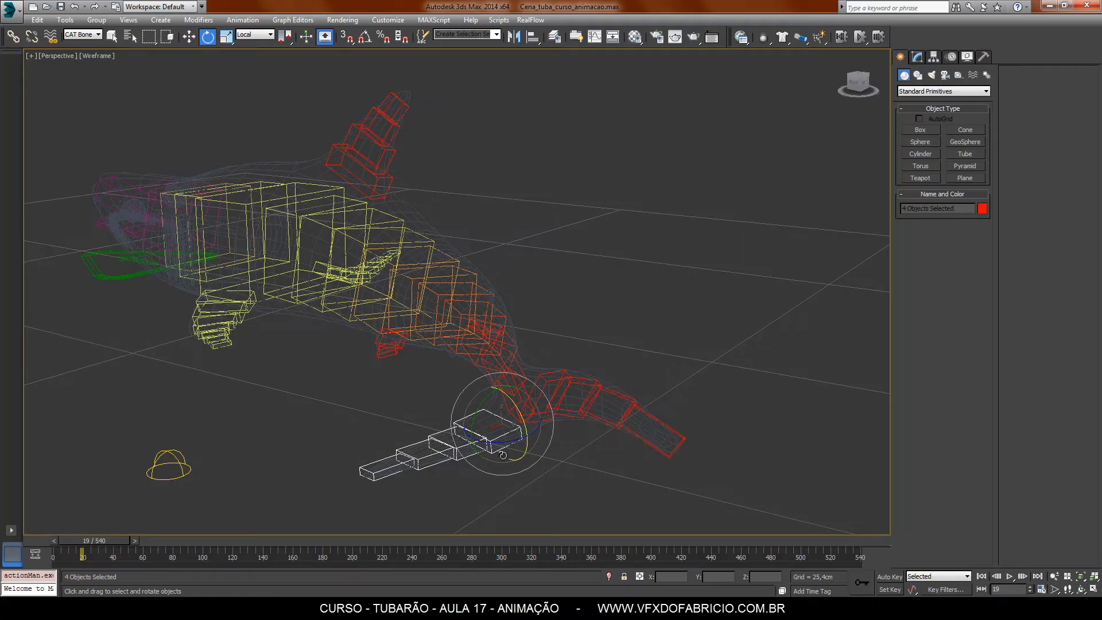
key(F3)
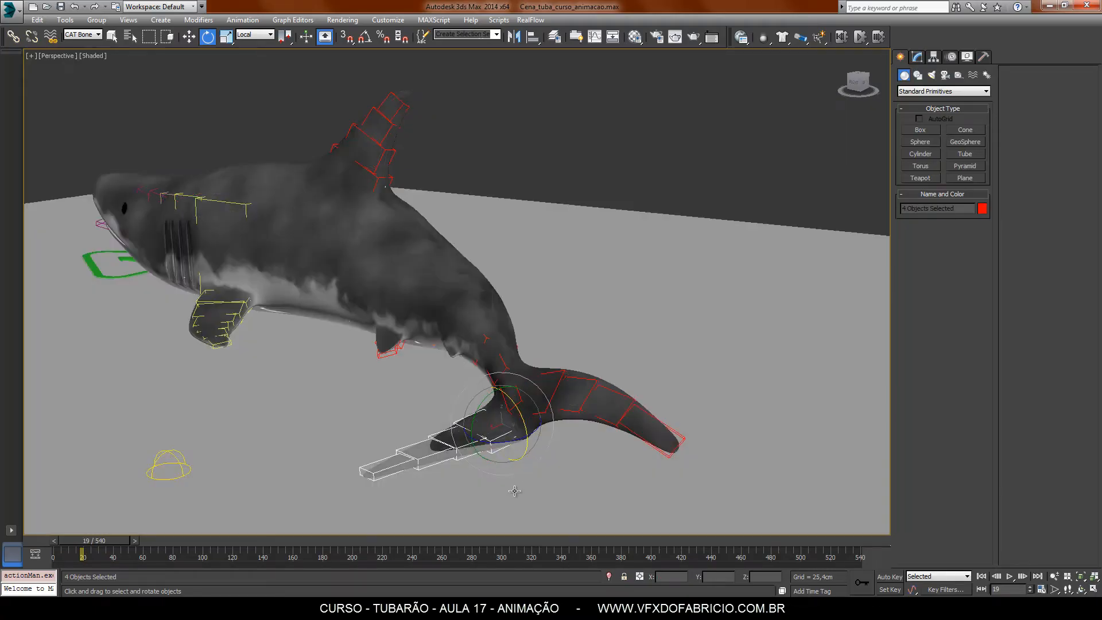
- Turn on Auto Key and, at frame 28, rotate the left tail lobe's four bones and its outer three bones to reshape the lobe
click(891, 577)
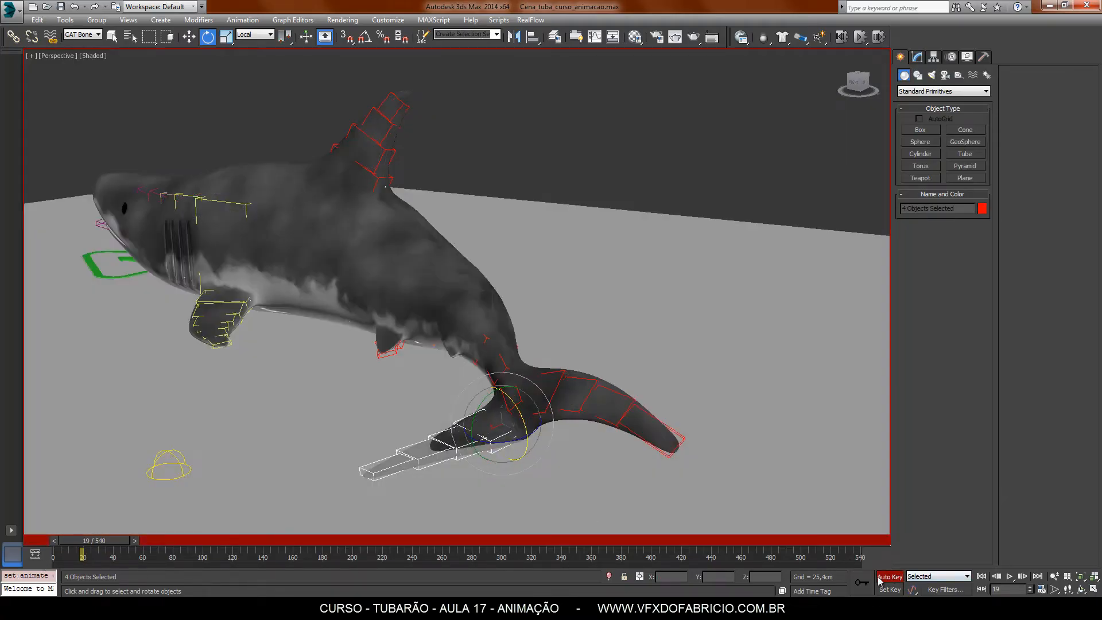
drag(118, 541, 132, 557)
key(e)
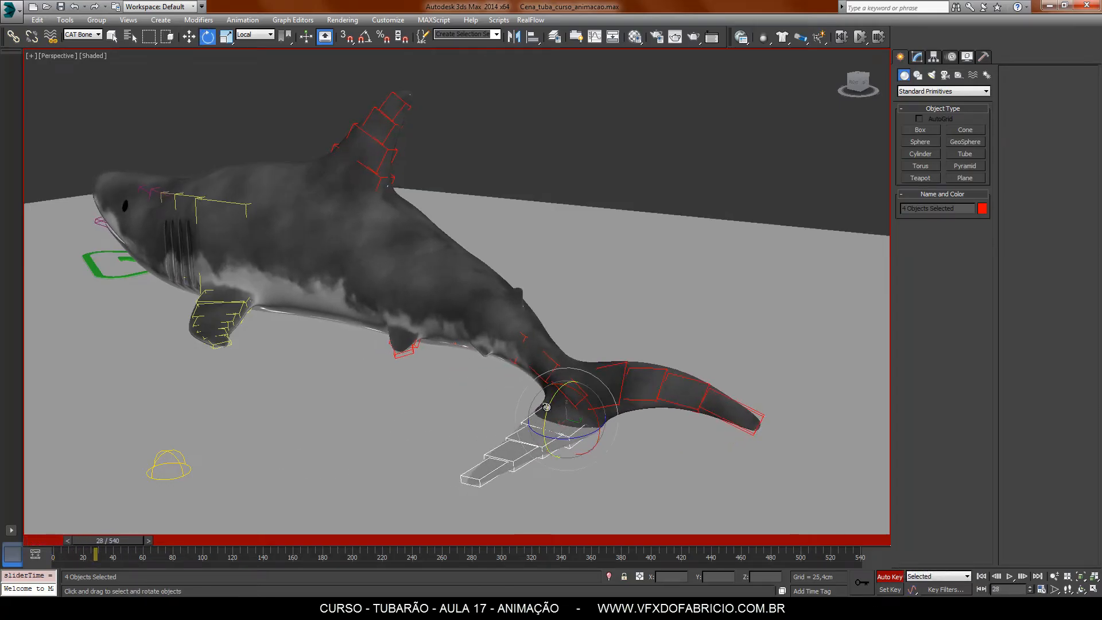
drag(546, 407, 508, 489)
click(542, 388)
click(553, 418)
double_click(552, 418)
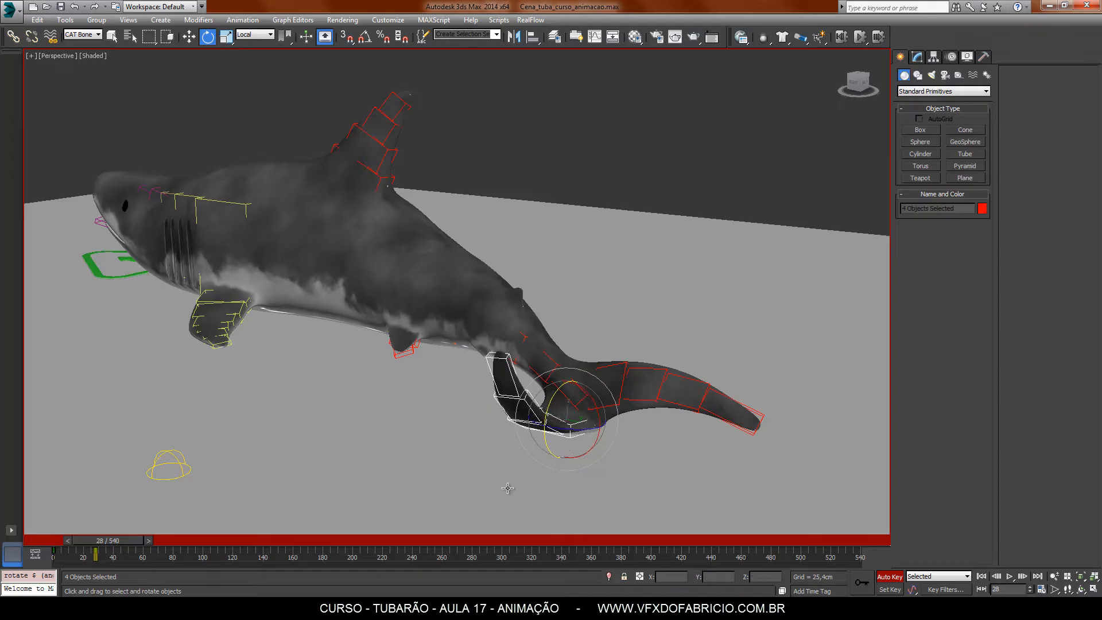
double_click(547, 426)
drag(534, 401, 453, 436)
- Advance to frame 33 and rotate the tail bone CATRigTail10 just ahead of the tail lobes
key(period)
key(period)
key(period)
key(period)
key(period)
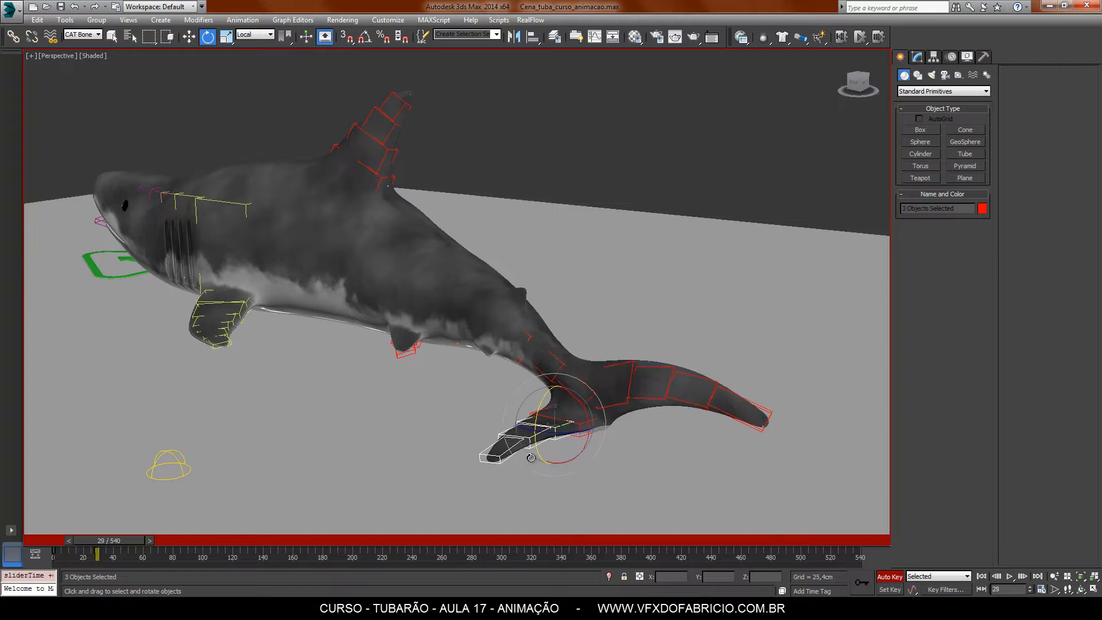
click(594, 385)
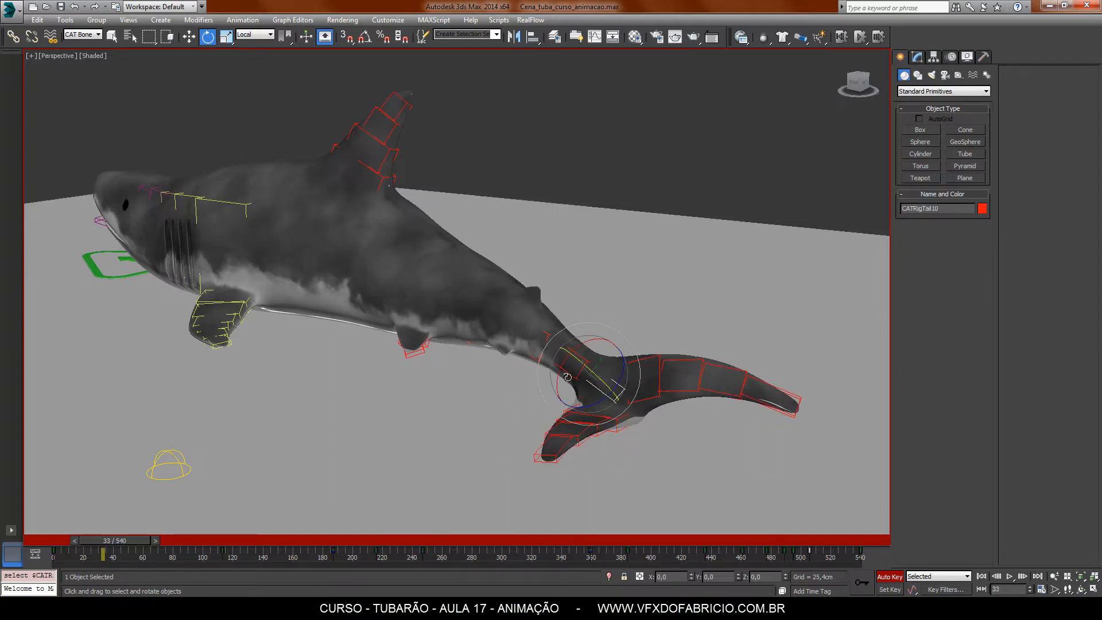
drag(562, 370, 647, 412)
- Advance to frame 59 and rotate the last two tail bones to adjust the end of the tail
key(period)
key(period)
key(period)
key(period)
key(period)
key(period)
key(period)
key(period)
key(period)
key(period)
key(period)
key(period)
key(period)
key(period)
key(period)
key(period)
key(period)
key(period)
key(period)
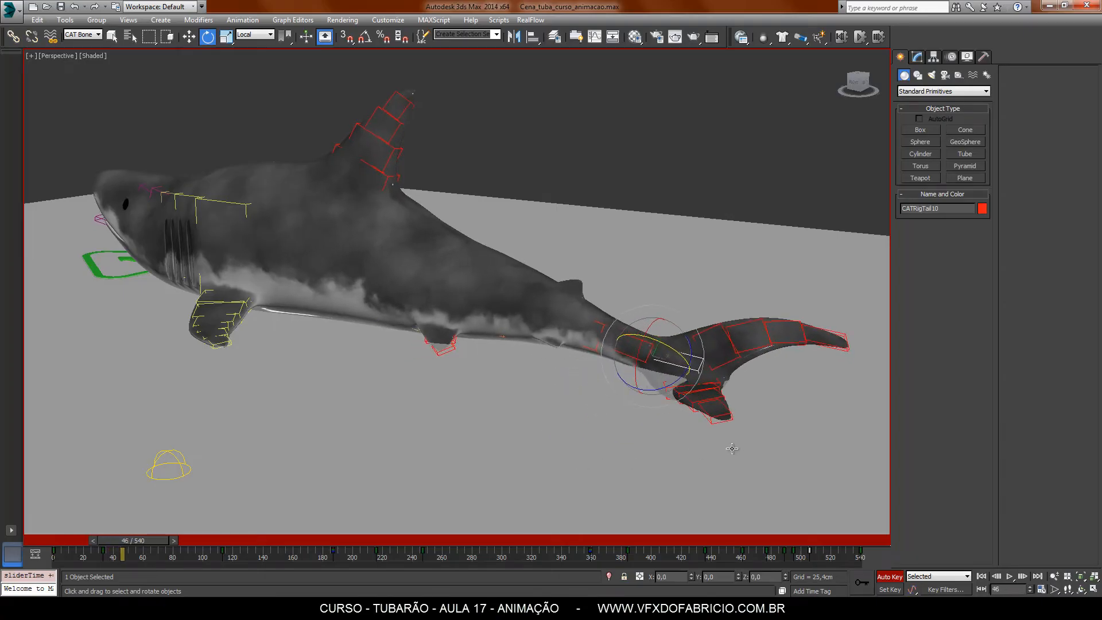
key(period)
key(period)
key(period)
key(period)
key(period)
key(period)
key(period)
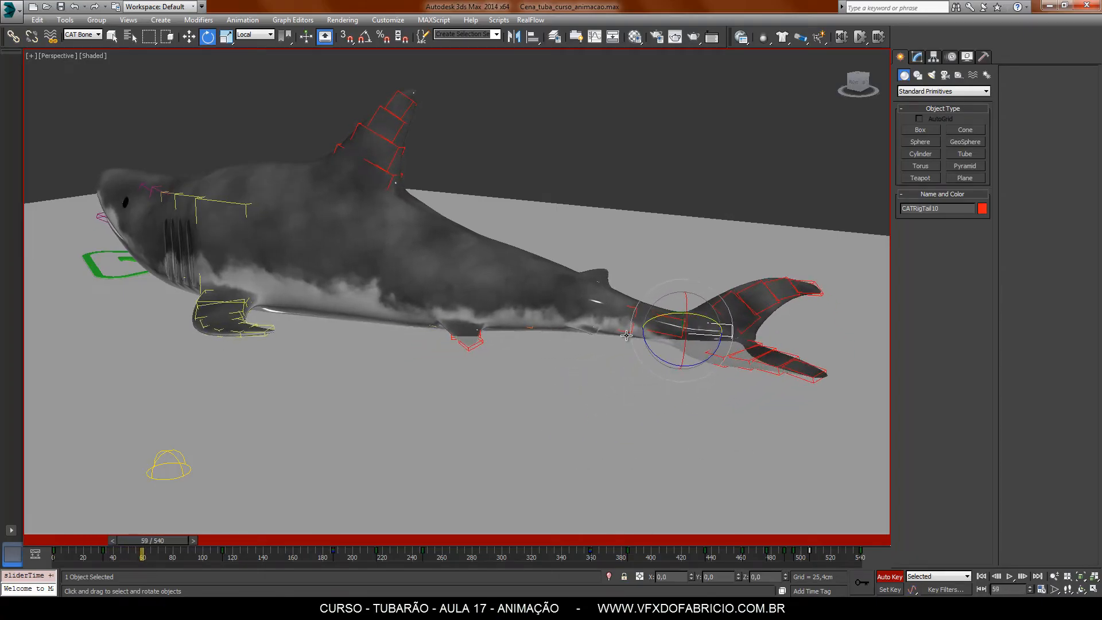
click(626, 335)
double_click(625, 335)
drag(609, 309, 735, 363)
click(659, 333)
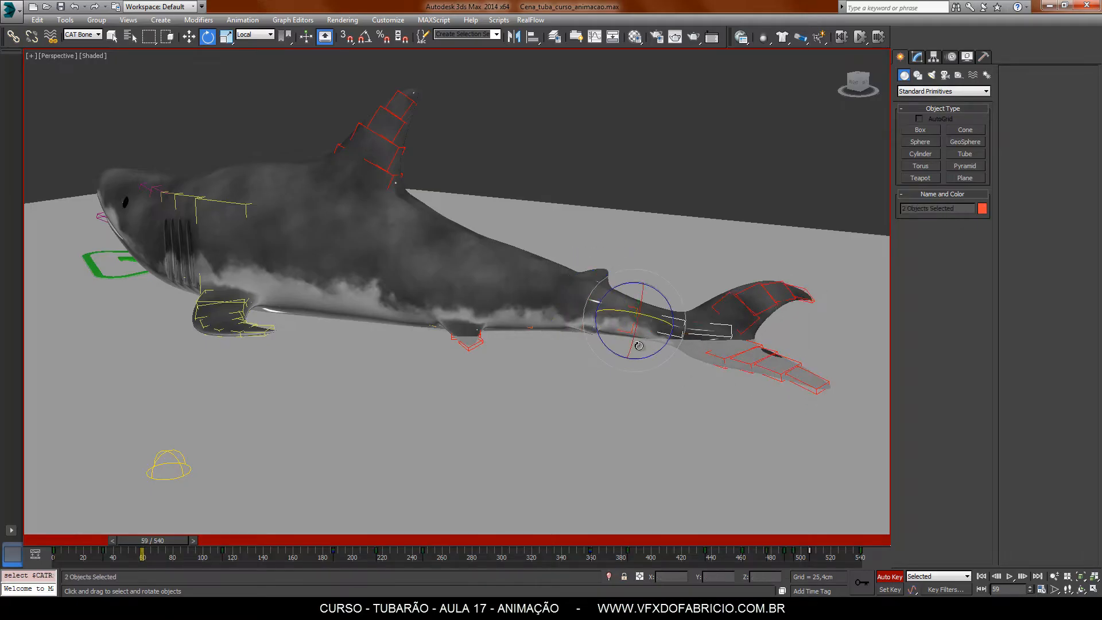
mouse_move(639, 345)
mouse_down()
mouse_move(659, 337)
mouse_move(647, 335)
mouse_up()
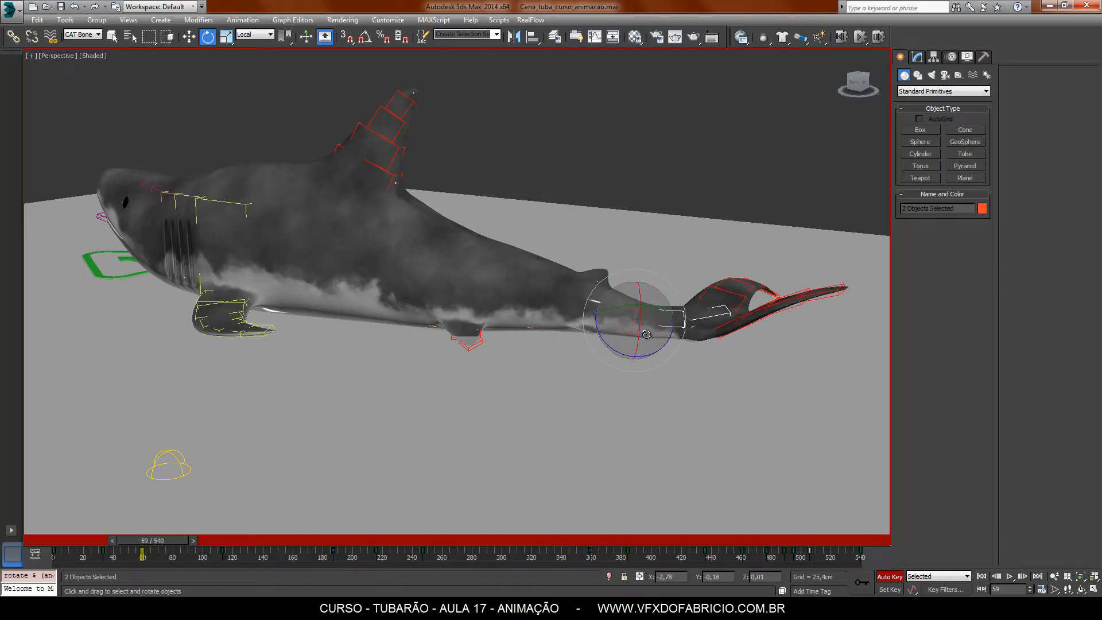
- Rotate the left tail lobe's bones at frame 59 so that the lobe spreads outward in a smooth curve
click(723, 336)
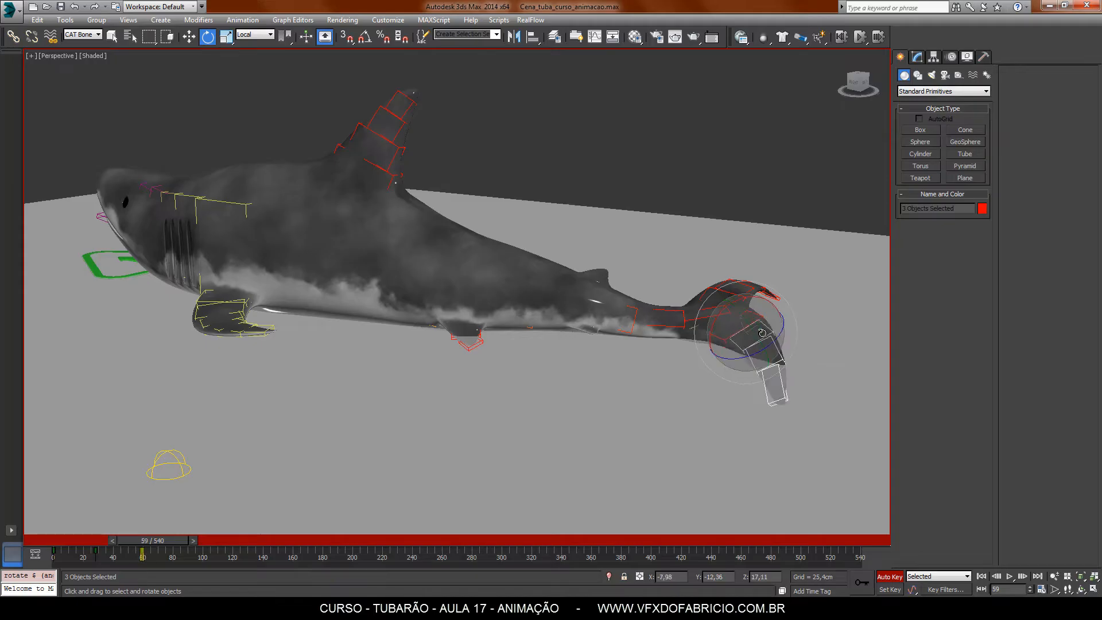
double_click(757, 364)
drag(769, 339, 783, 359)
alt+middle_drag(822, 414, 549, 482)
drag(487, 446, 471, 425)
- Rotate the right tail lobe's four bones at frame 59 so that the lobe sweeps backward
alt+middle_drag(458, 479, 538, 406)
double_click(578, 369)
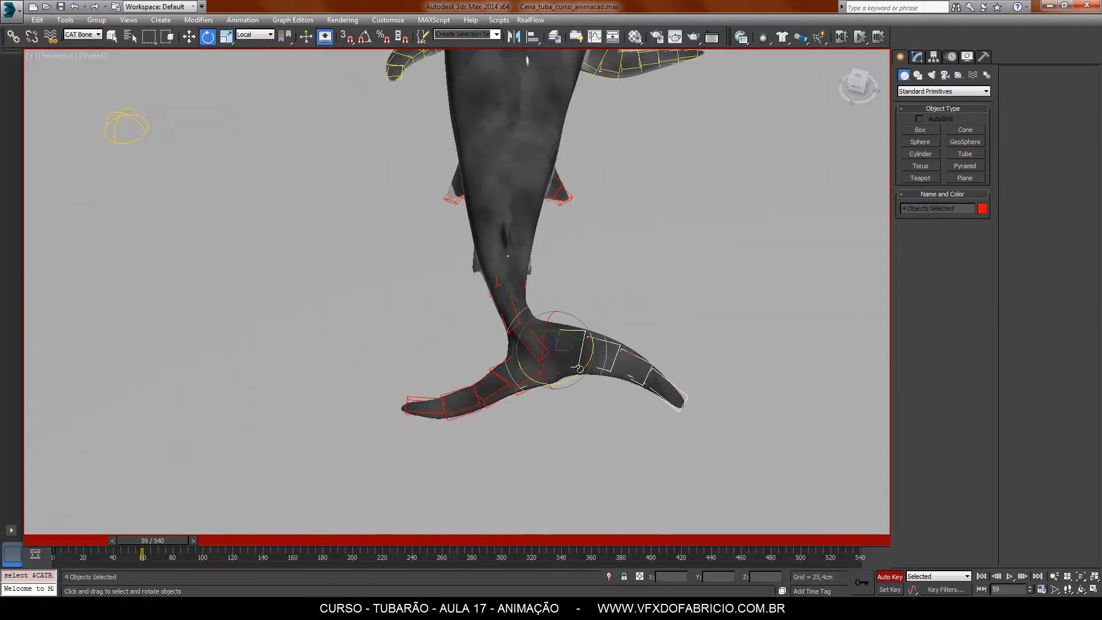
drag(560, 344, 542, 358)
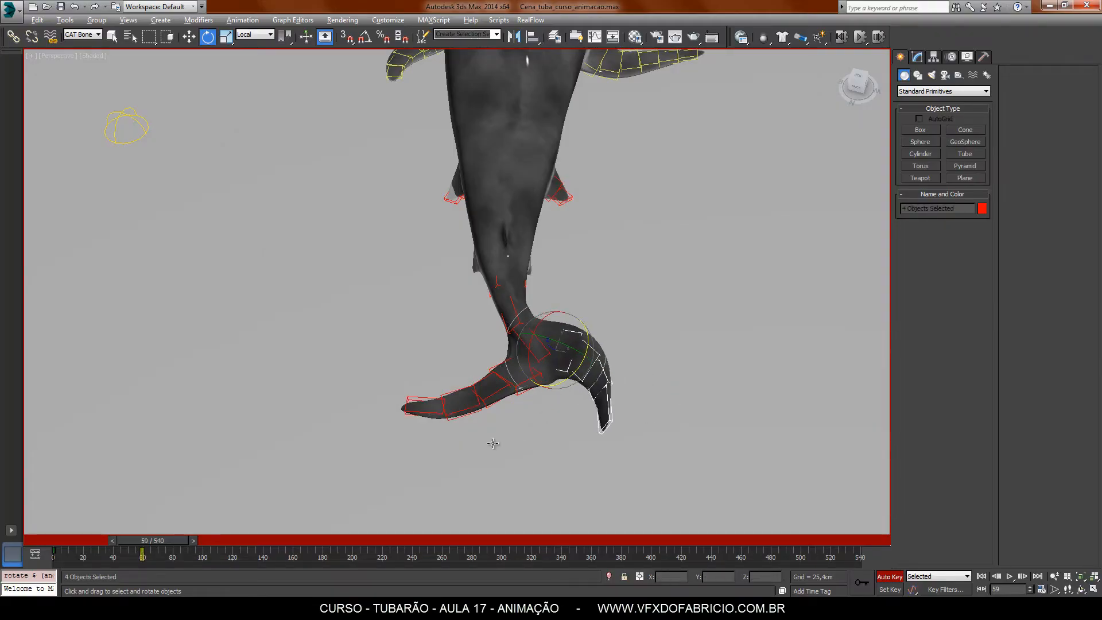
- Rotate the bone of the shark's small left pelvic fin at frame 59
alt+middle_drag(492, 445, 617, 420)
scroll(471, 402, down, 5)
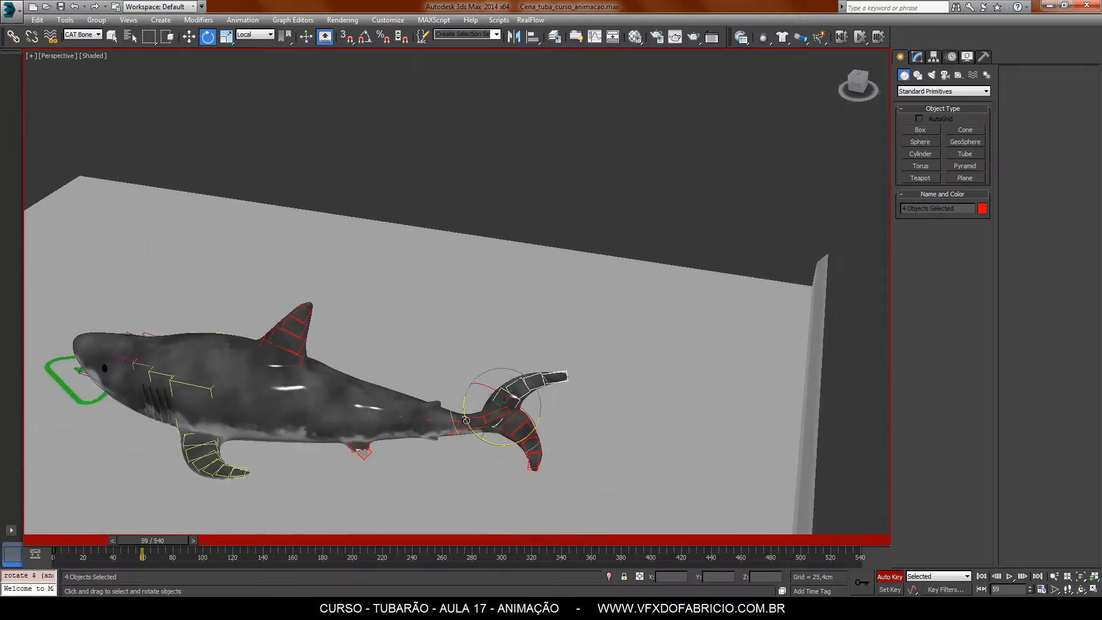
middle_drag(425, 454, 470, 454)
scroll(469, 454, up, 6)
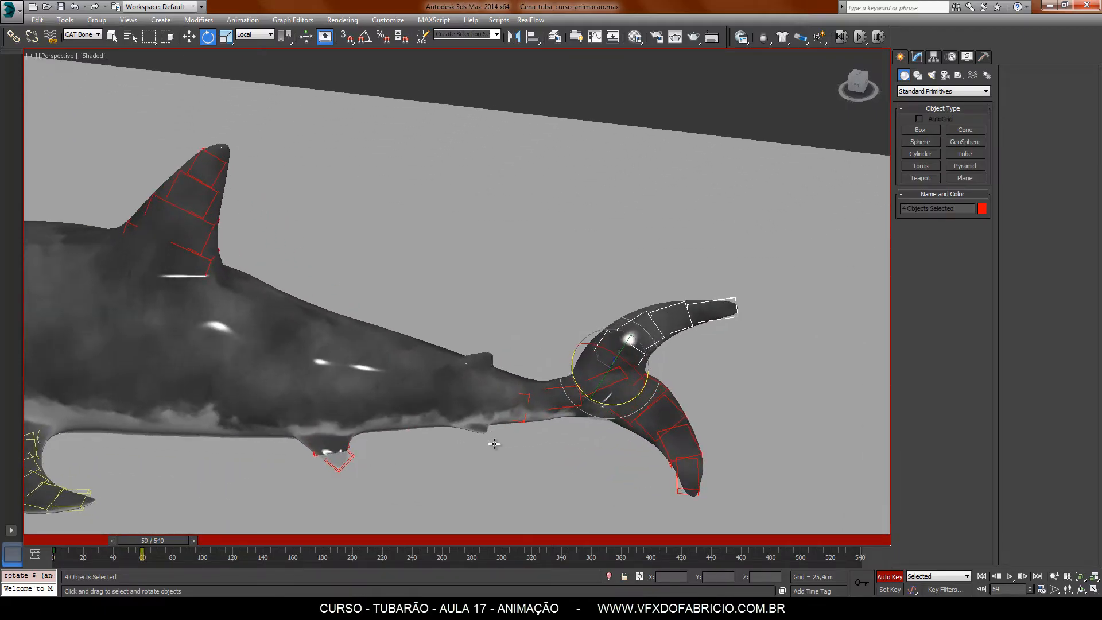
click(313, 455)
alt+middle_drag(312, 455, 401, 439)
drag(356, 440, 364, 416)
- Rotate the bone of the small pelvic fin on the shark's right side at frame 59
alt+middle_drag(259, 461, 322, 485)
click(242, 473)
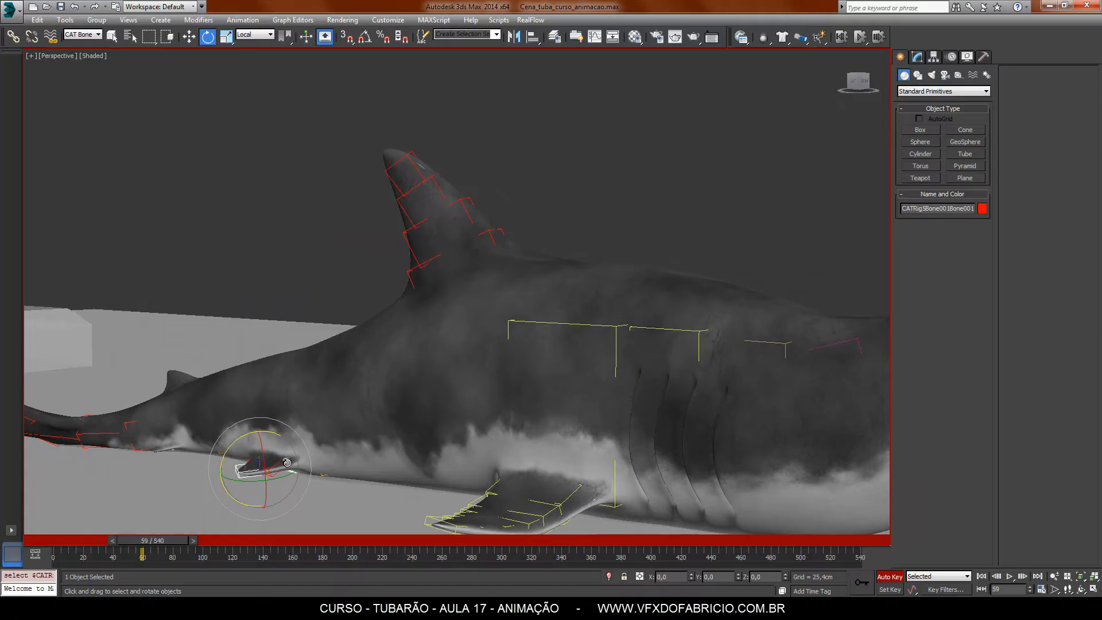
drag(287, 462, 286, 470)
alt+middle_drag(423, 438, 483, 388)
scroll(485, 379, down, 5)
scroll(528, 403, up, 2)
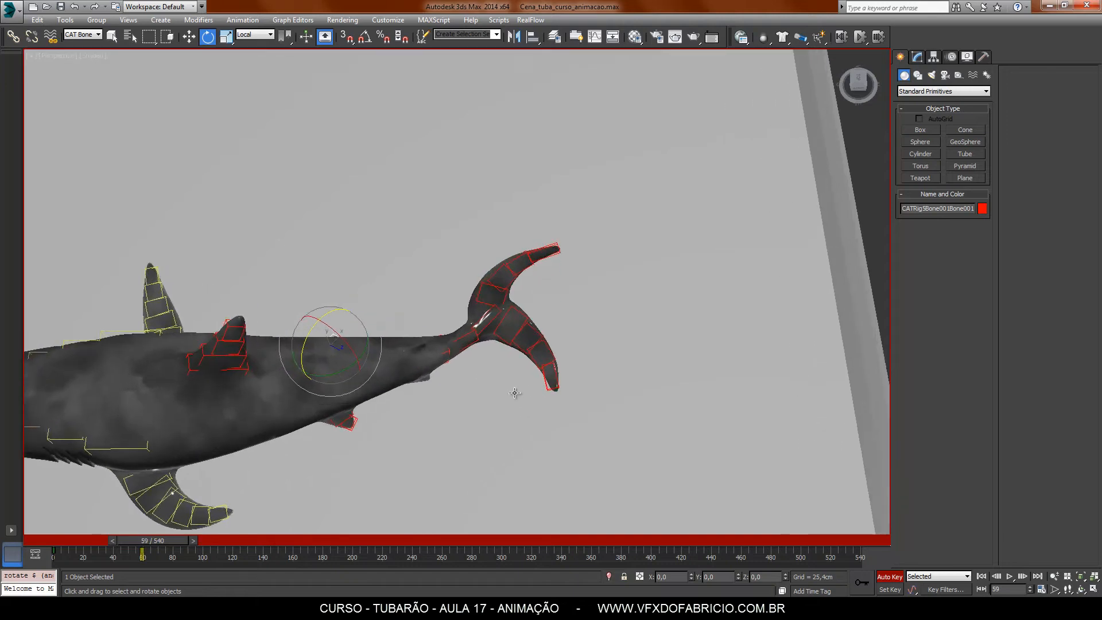
- Play the animation from frame 0 to review the shark's swimming motion
drag(176, 542, 126, 528)
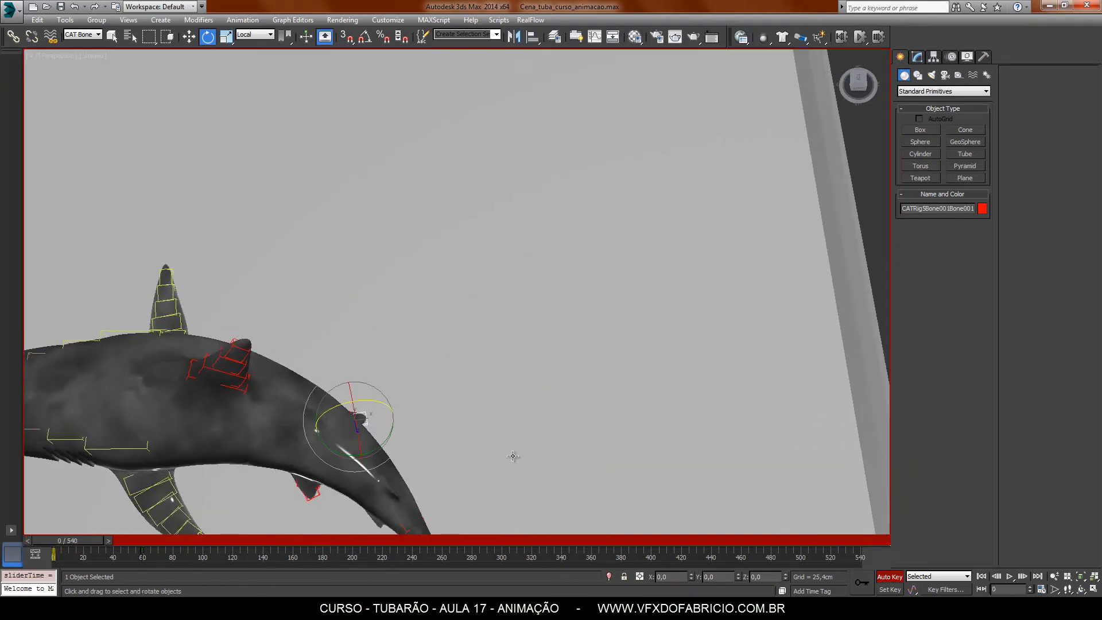
scroll(509, 402, down, 4)
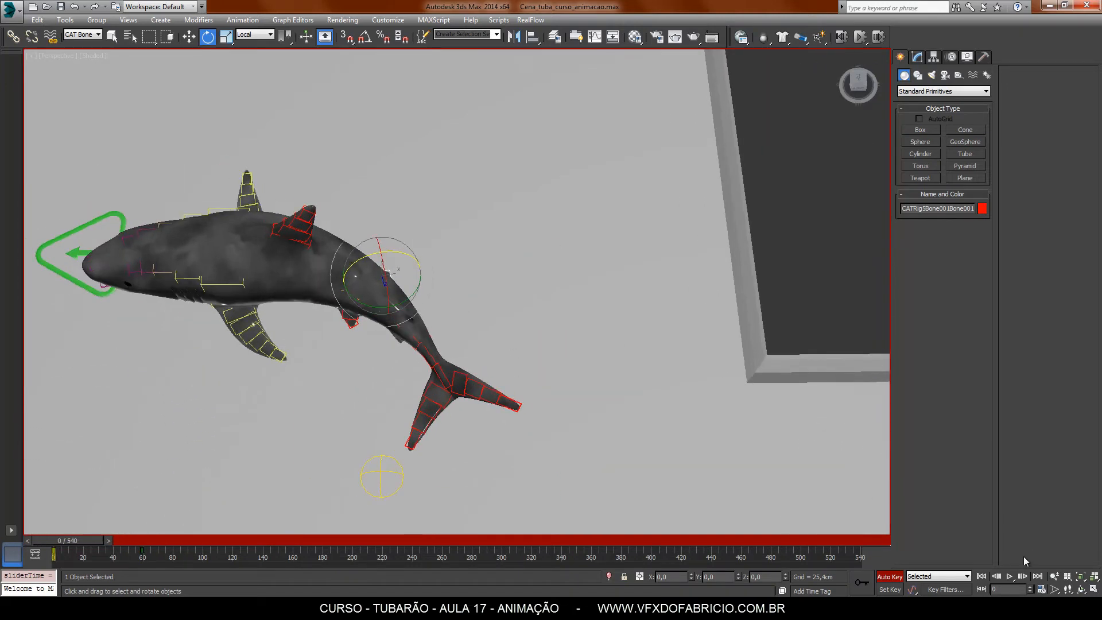
click(1010, 577)
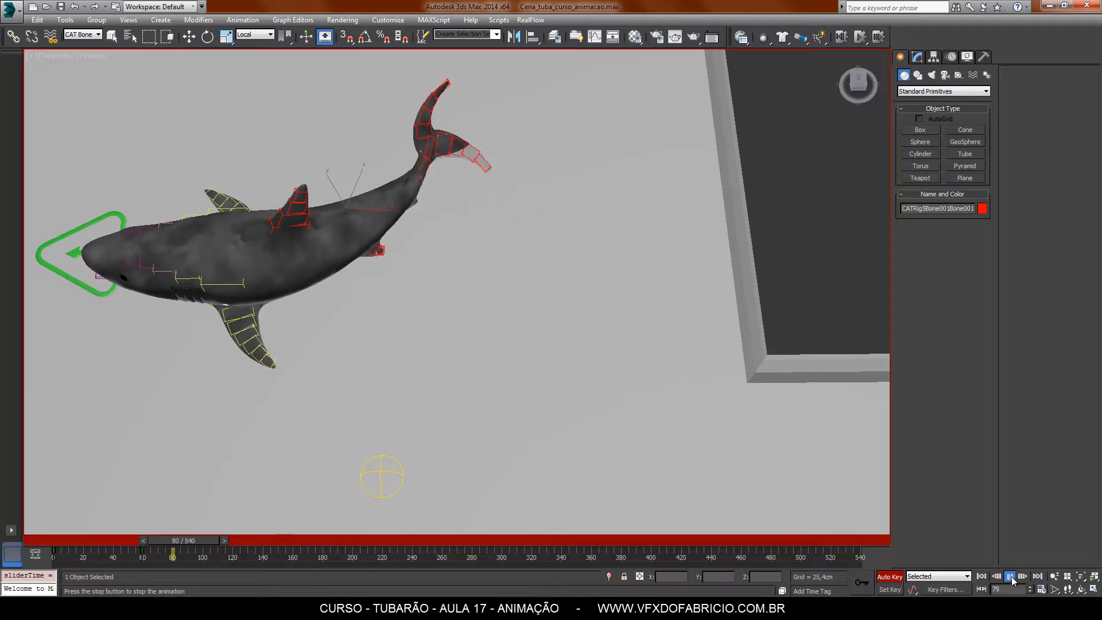
click(1012, 577)
- Rotate the last three tail bones at frame 97 so that the tail fin swings upward
alt+middle_drag(550, 256, 498, 231)
scroll(467, 230, up, 4)
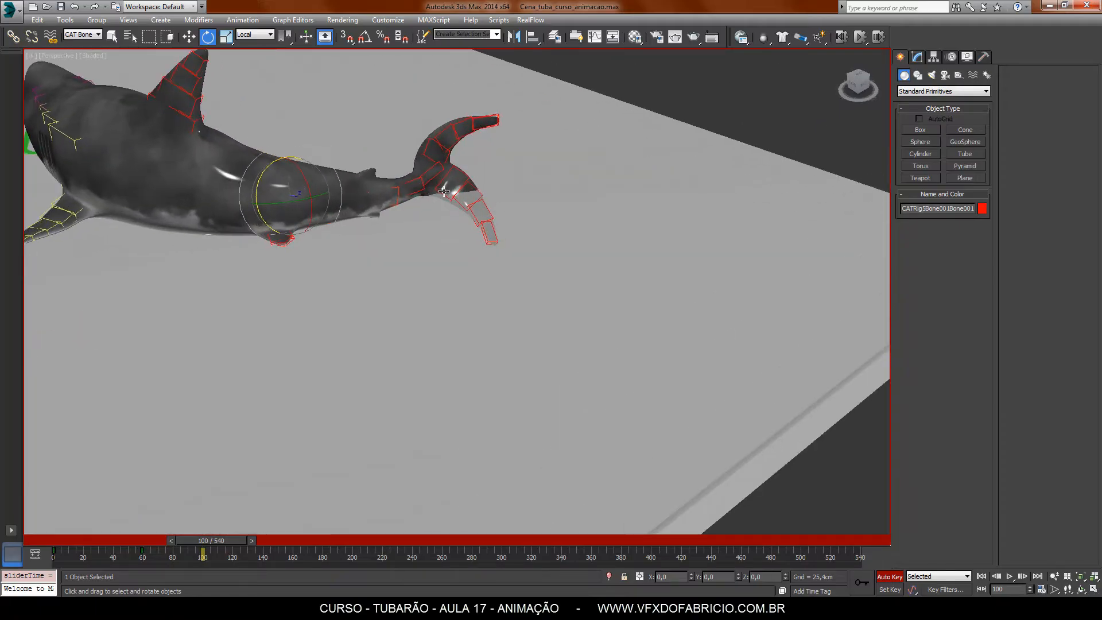
double_click(444, 192)
alt+middle_drag(647, 244, 680, 316)
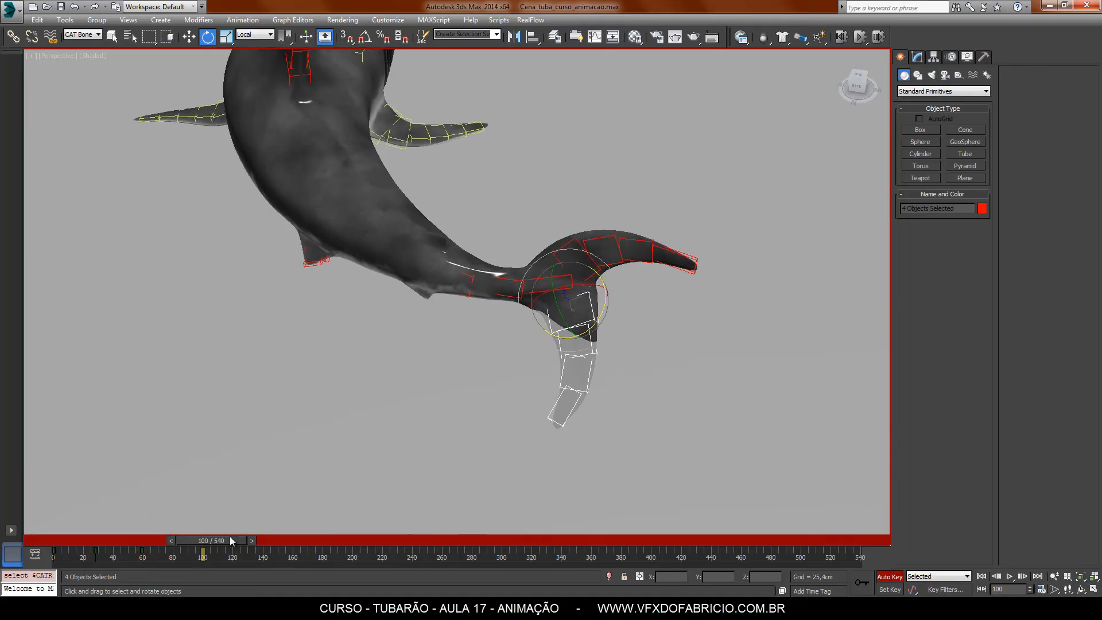
mouse_move(231, 541)
mouse_down()
mouse_move(145, 542)
mouse_move(226, 545)
mouse_up()
key(e)
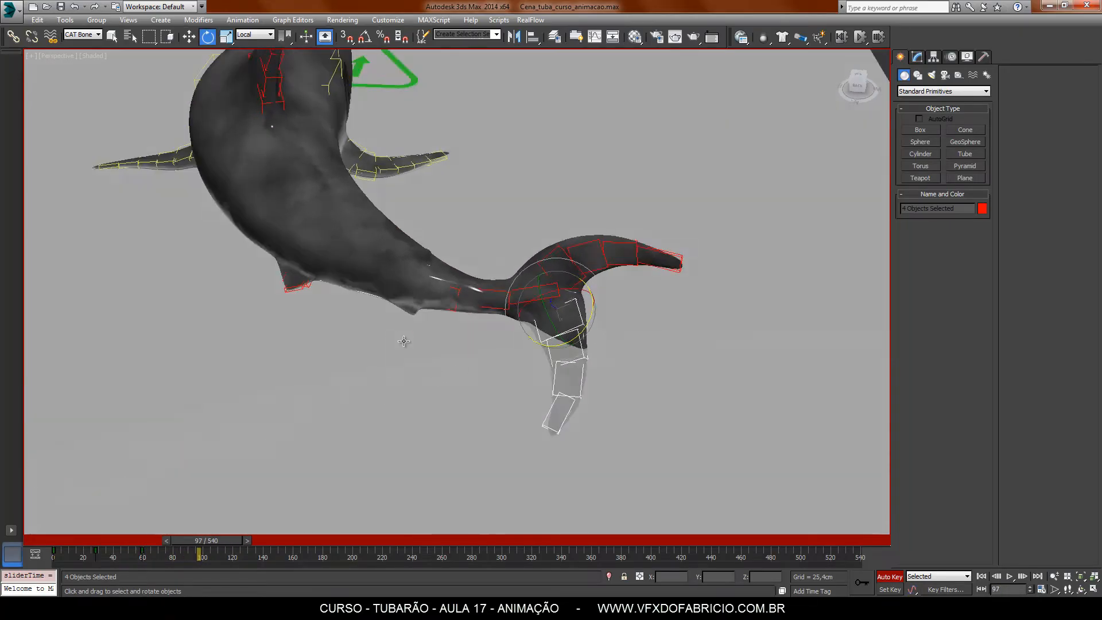
alt+middle_drag(403, 342, 439, 304)
drag(432, 339, 470, 368)
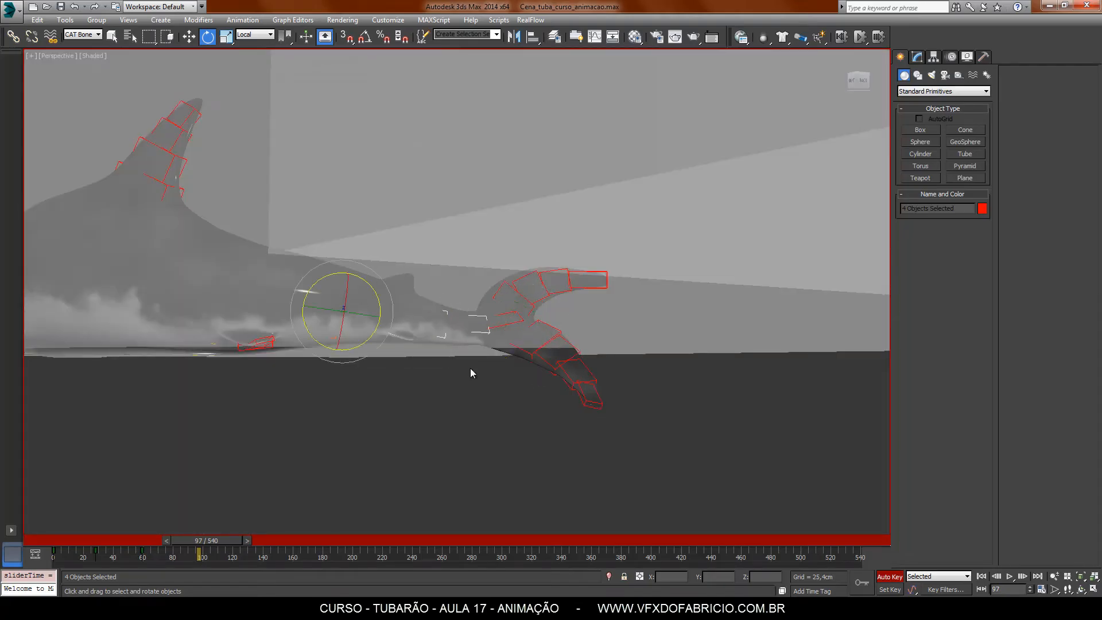
alt+middle_drag(470, 367, 480, 435)
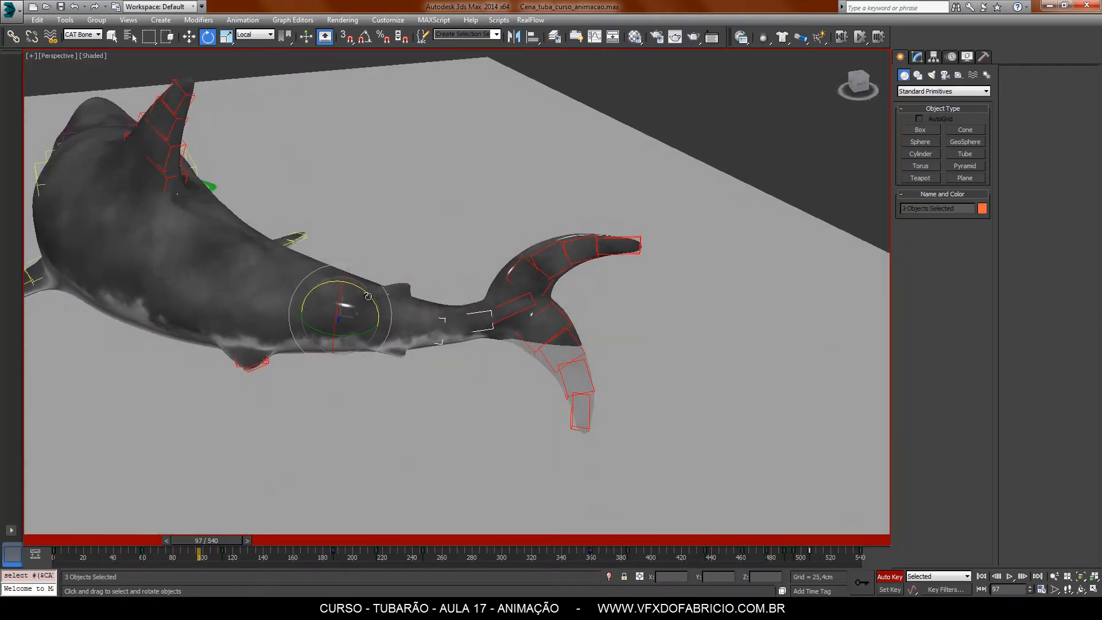
drag(368, 296, 351, 283)
click(497, 368)
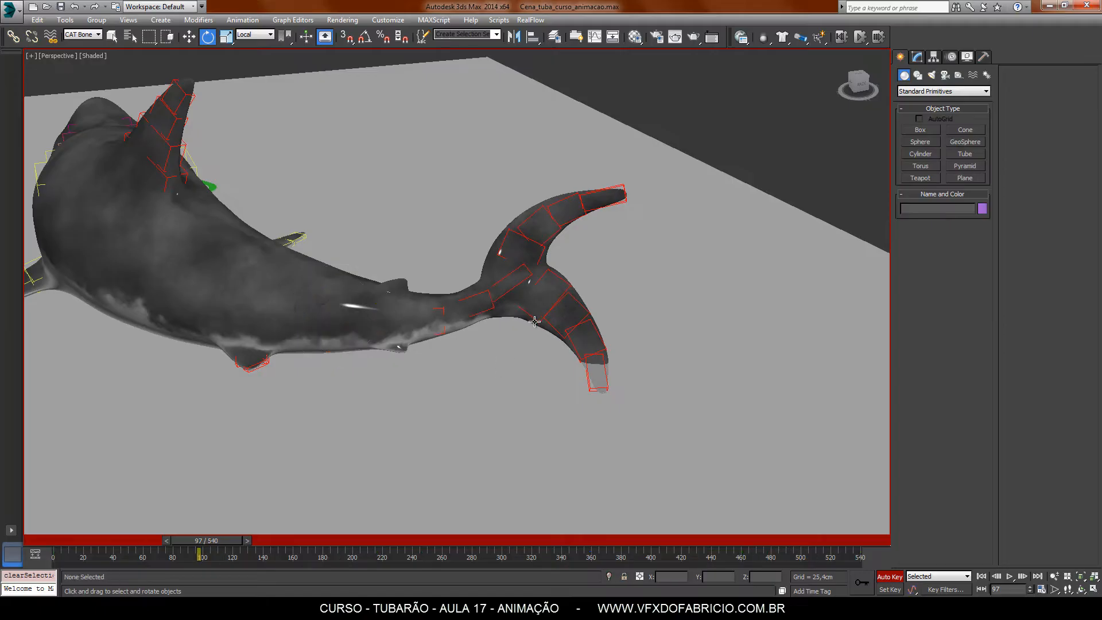
- Rotate the lower tail lobe's four bones at frame 97 so that the lobe curls up and backward
double_click(532, 318)
alt+middle_drag(556, 385, 471, 395)
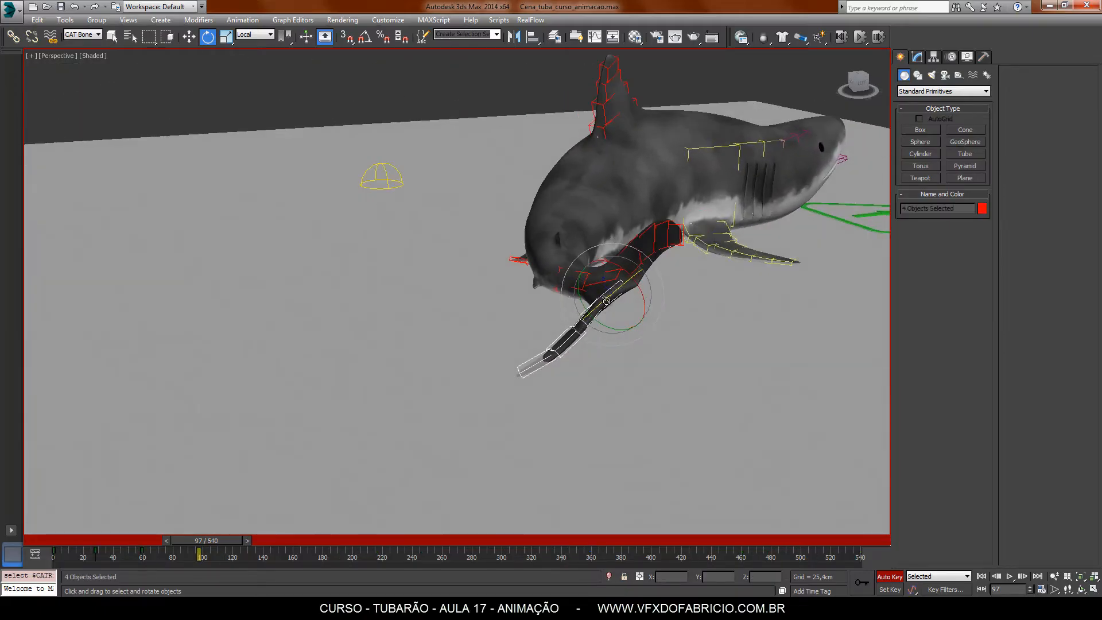
mouse_move(620, 333)
mouse_down()
mouse_move(591, 326)
mouse_move(603, 334)
mouse_up()
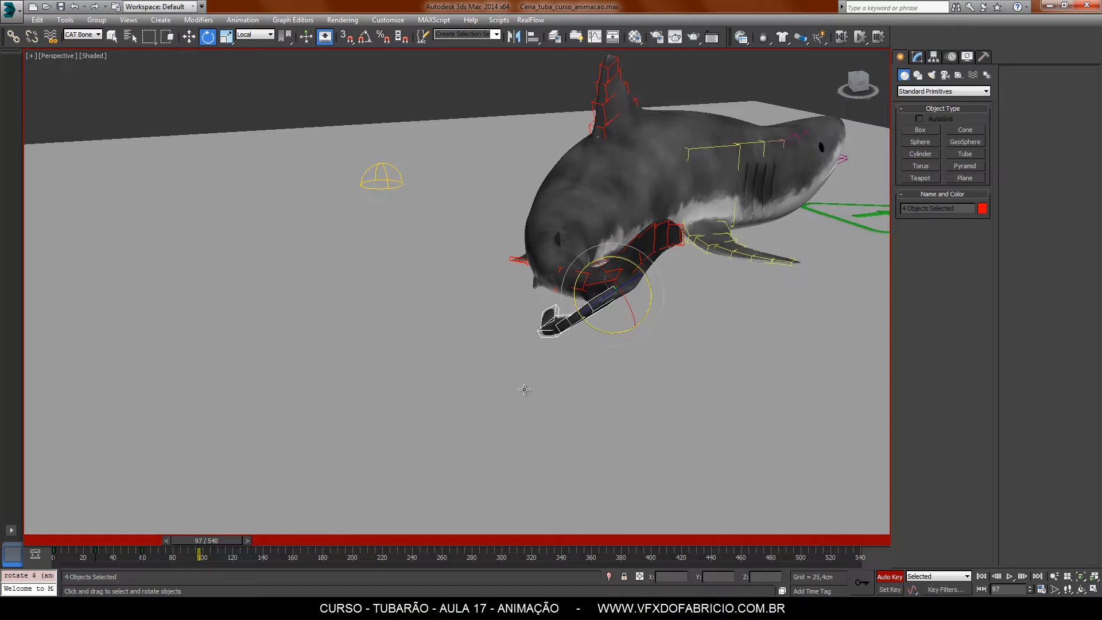
alt+middle_drag(524, 390, 638, 385)
mouse_move(561, 307)
mouse_down()
mouse_move(626, 315)
mouse_move(578, 307)
mouse_up()
mouse_move(637, 391)
alt+middle_down()
mouse_move(628, 369)
mouse_move(551, 368)
mouse_move(617, 392)
alt+middle_up()
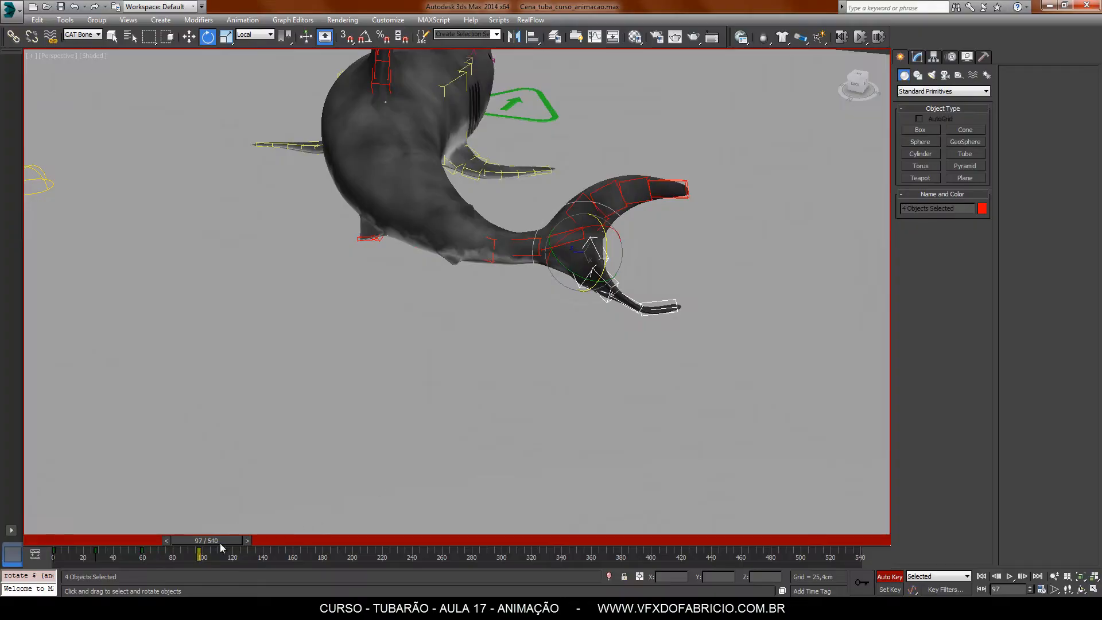
- Rotate the lower tail lobe's four bones at frame 74 to shape the lobe's sweep between the existing keys
drag(225, 540, 218, 563)
key(e)
alt+middle_drag(379, 454, 340, 492)
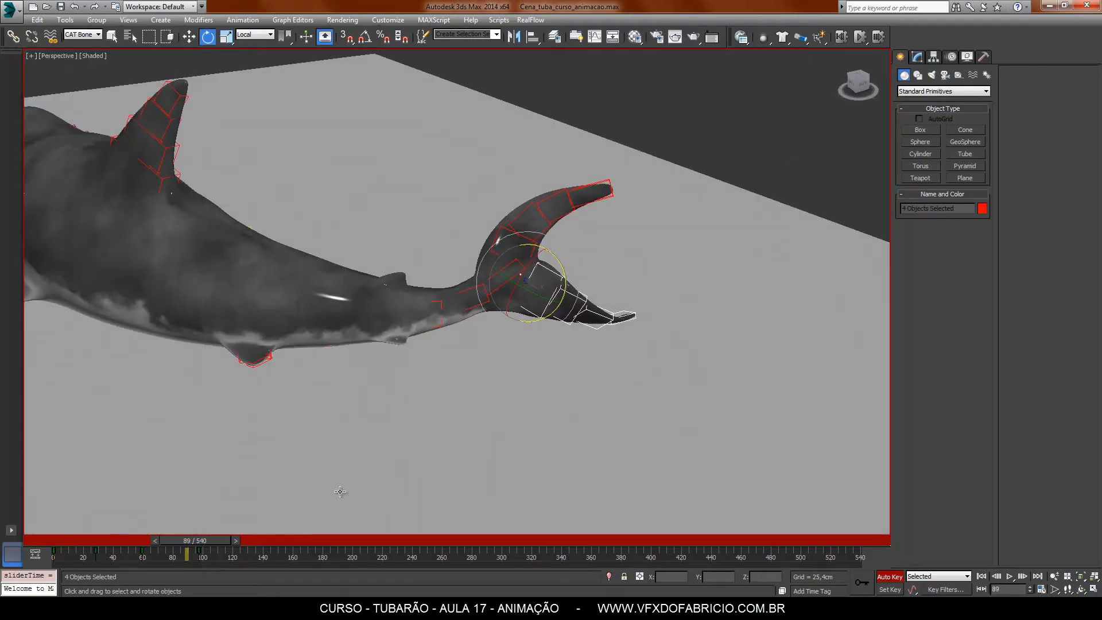
drag(211, 541, 189, 539)
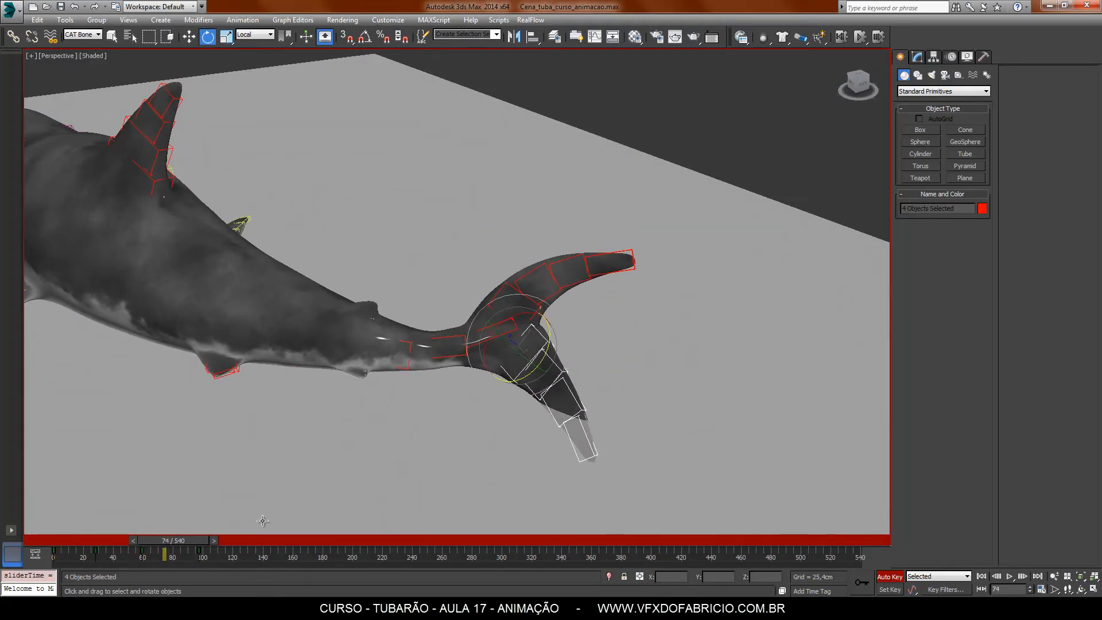
drag(544, 354, 548, 317)
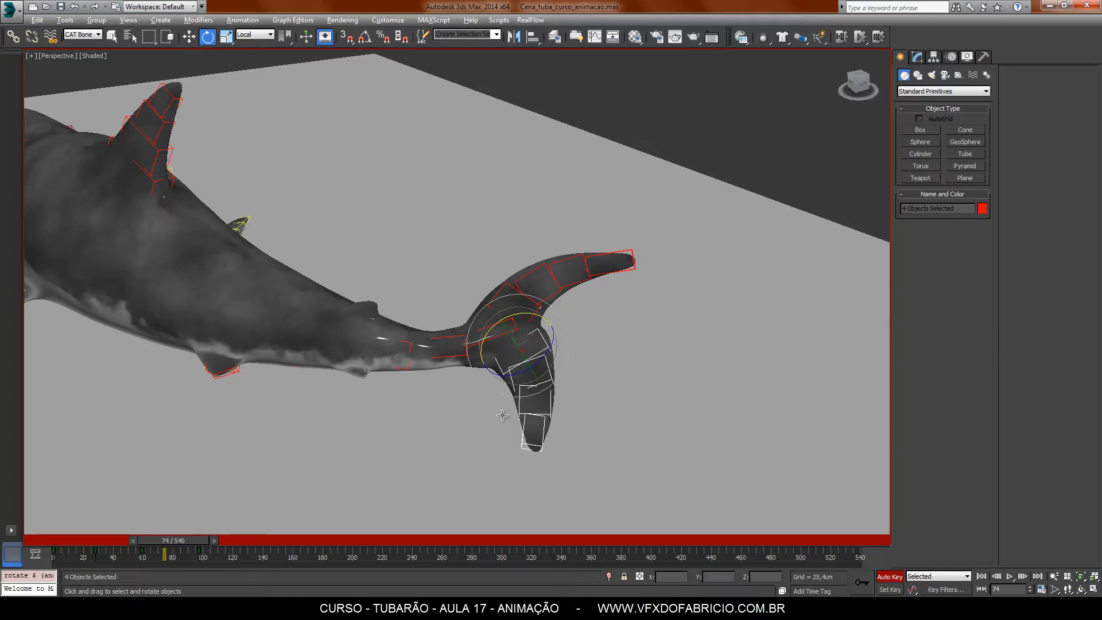
alt+middle_drag(503, 414, 281, 519)
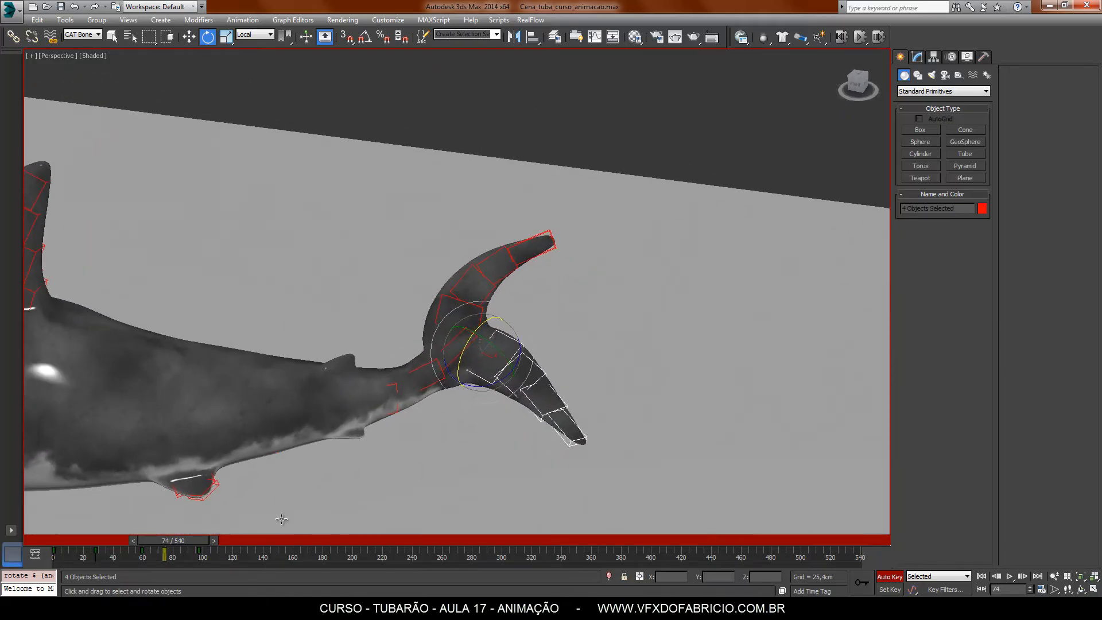
- Rotate the lower tail lobe's four bones at frame 86 so that the lobe tip bends upward
drag(179, 538, 199, 556)
key(e)
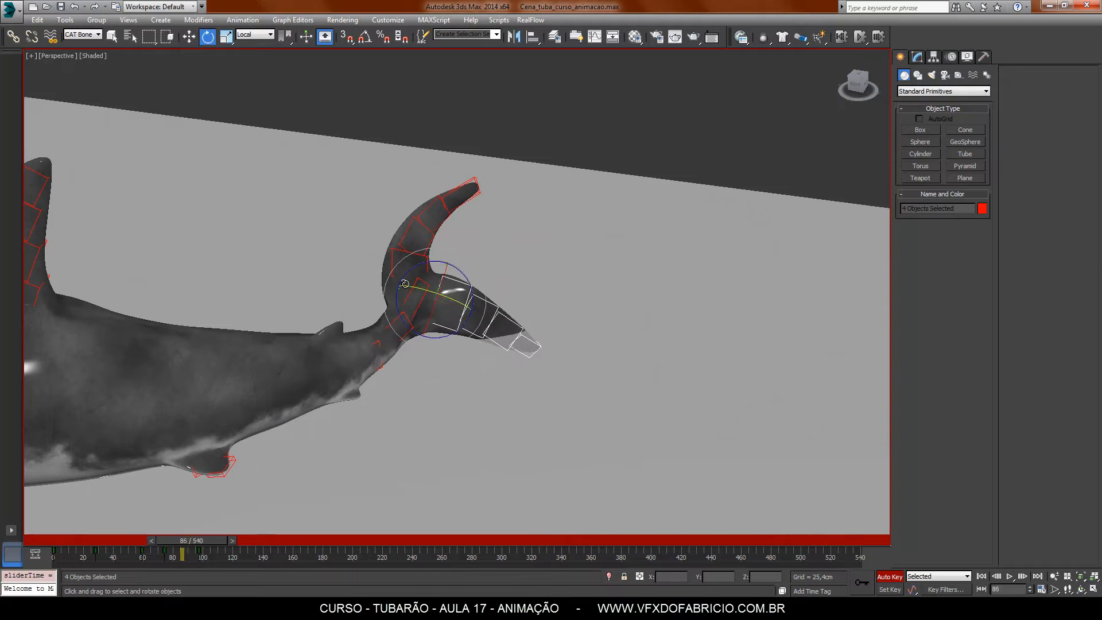
drag(403, 276, 396, 289)
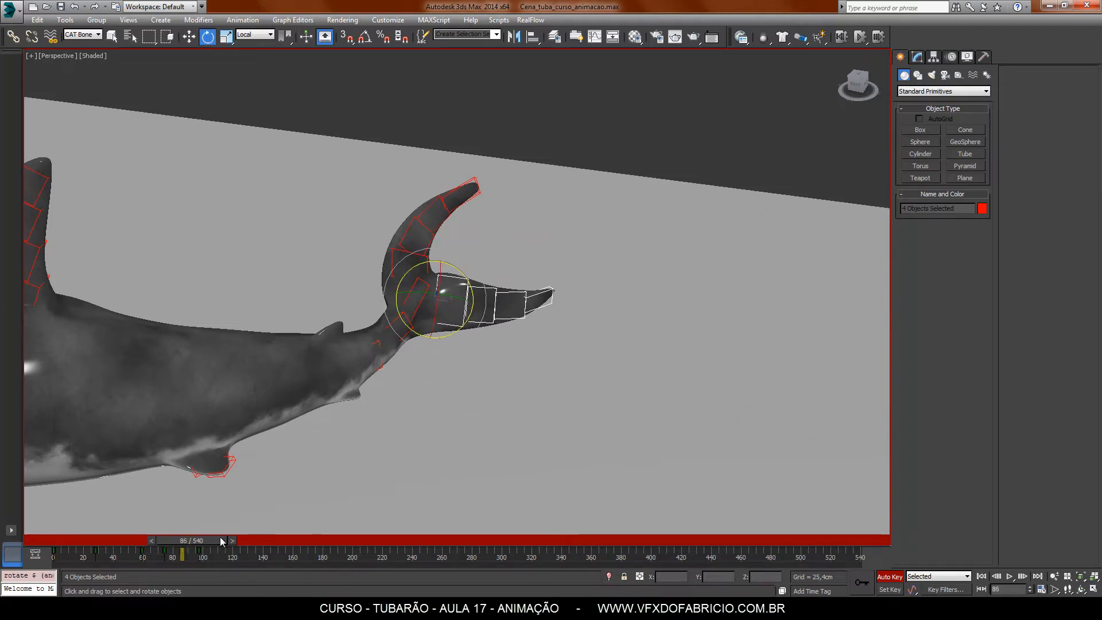
- Move the lower tail lobe's frame 97 key along the timeline to about frame 107
drag(219, 540, 245, 539)
key(e)
click(198, 554)
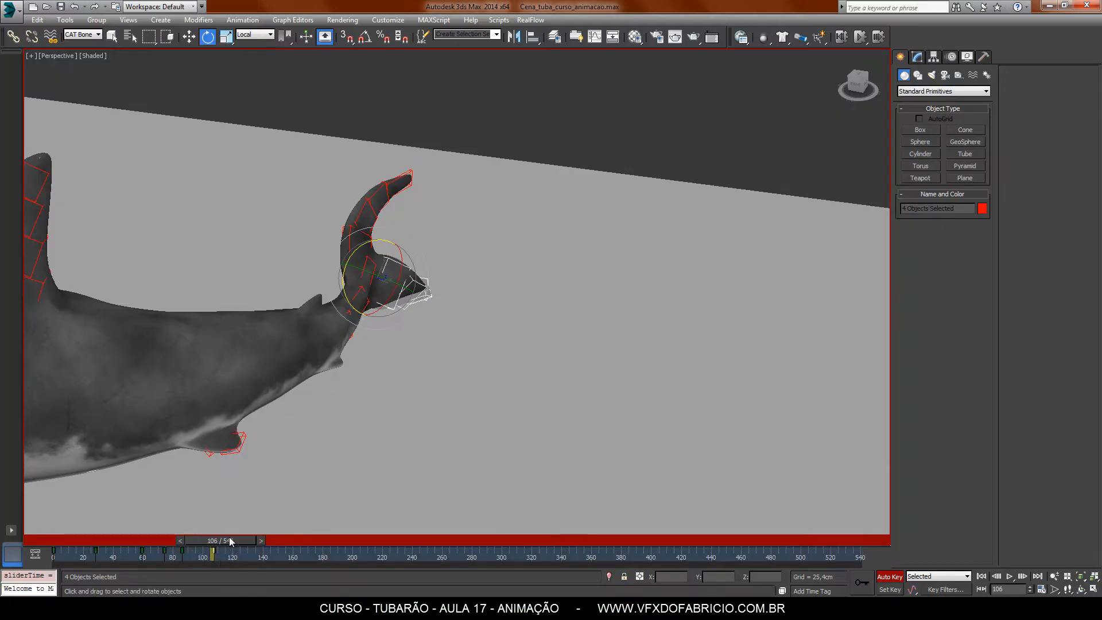
- Rotate the last three tail bones at frame 113 so that the tail fin lifts
mouse_move(229, 536)
mouse_down()
mouse_move(177, 539)
mouse_move(240, 546)
mouse_up()
key(e)
alt+middle_drag(335, 399, 288, 301)
click(266, 284)
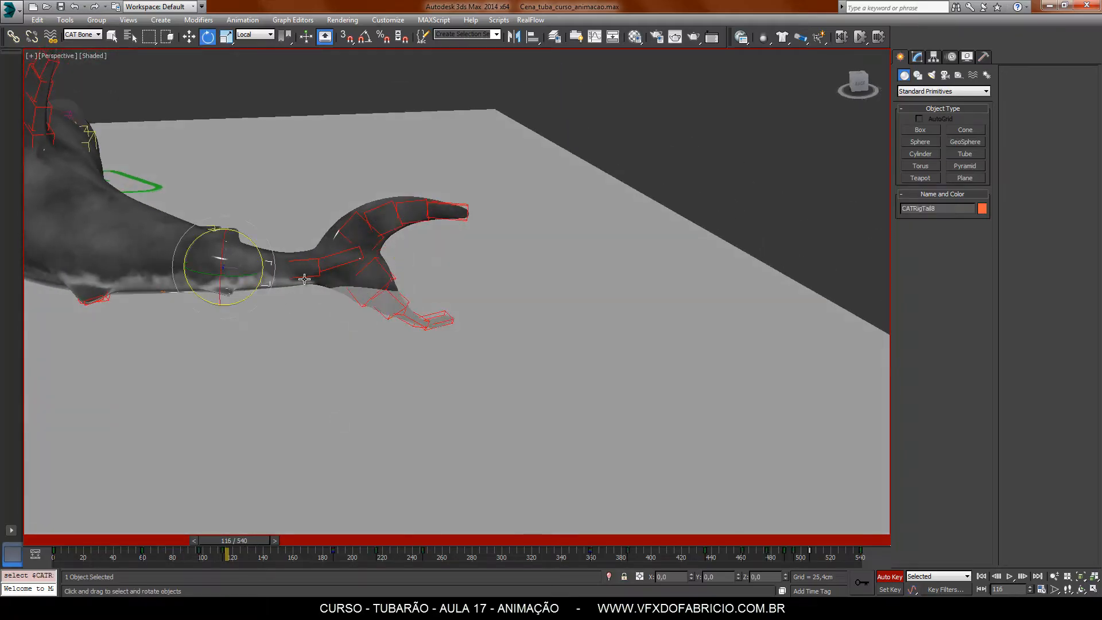
drag(254, 540, 250, 538)
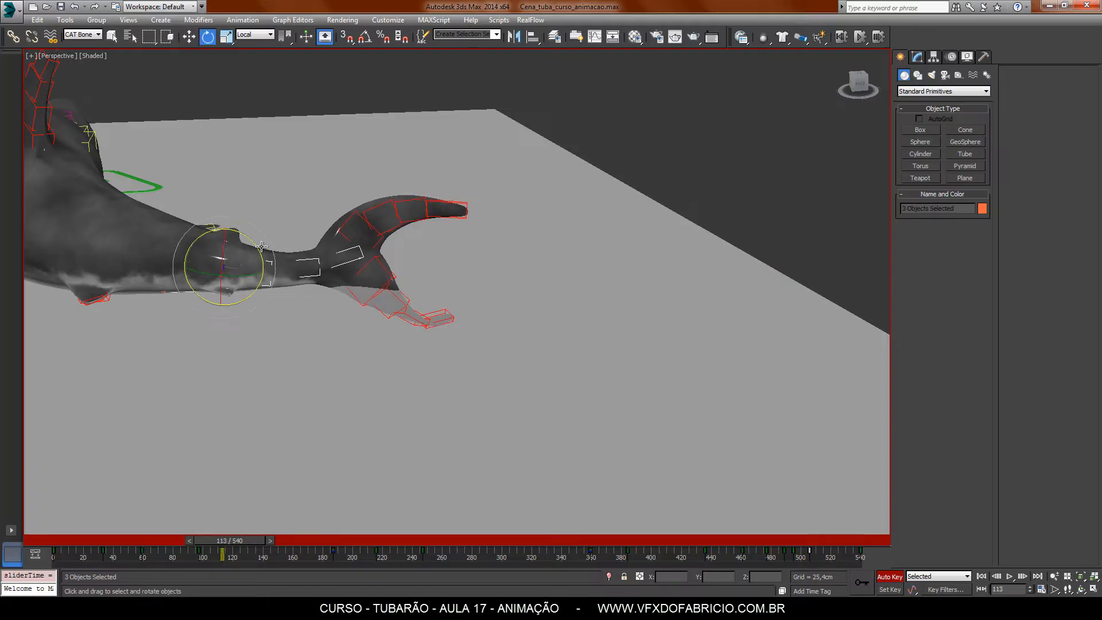
drag(259, 251, 254, 237)
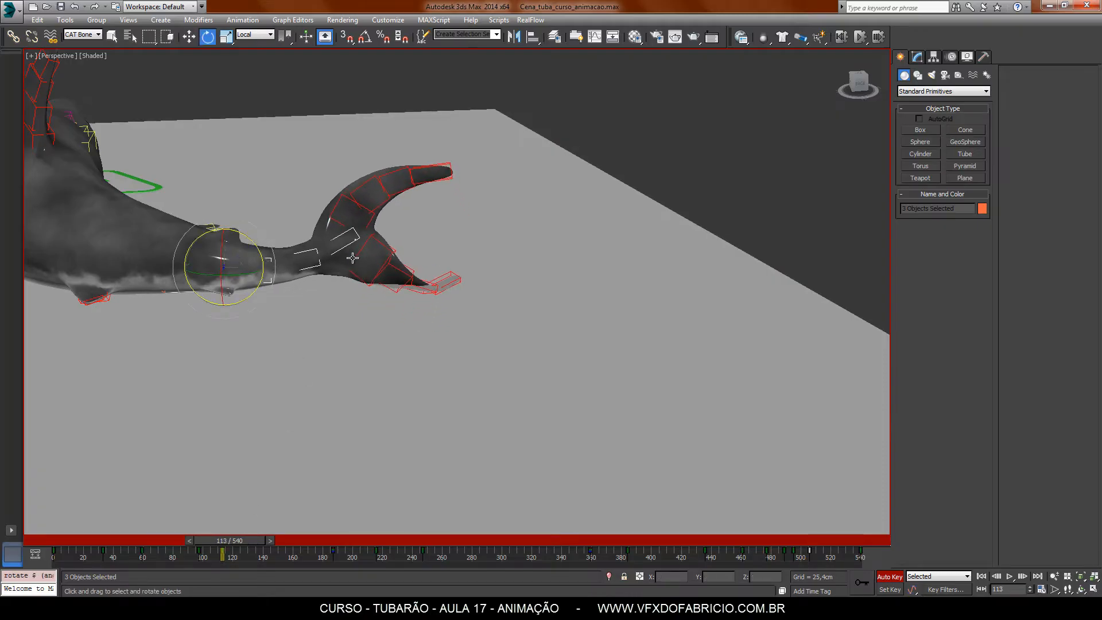
- Rotate only the lower tail lobe's base bone at frame 113 to swing the whole lobe
click(356, 276)
alt+middle_drag(357, 276, 428, 366)
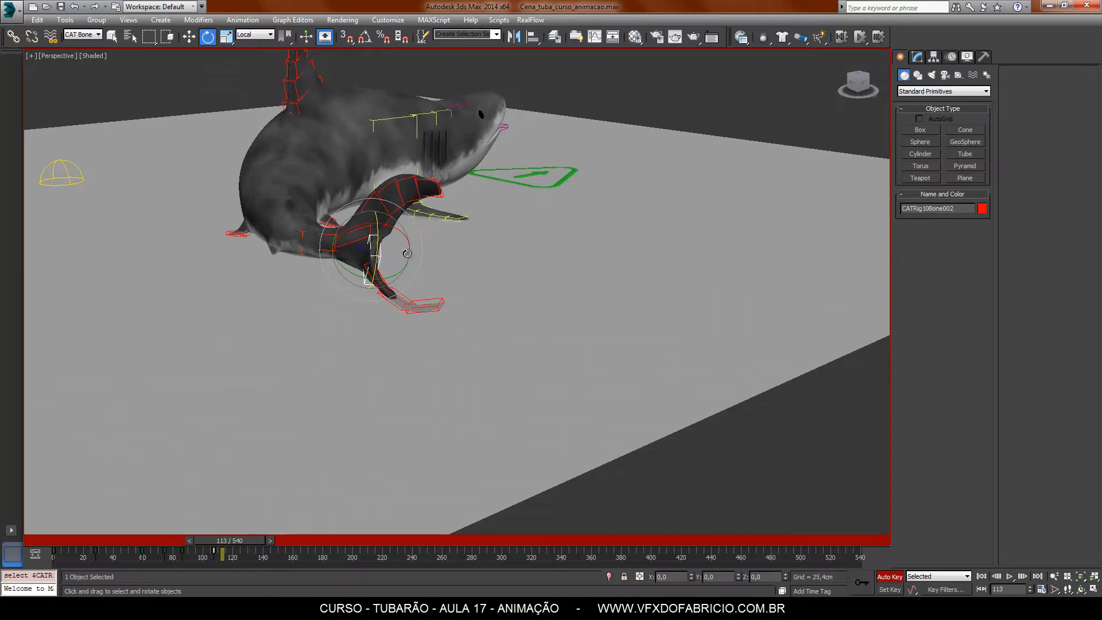
drag(404, 237, 394, 283)
alt+middle_drag(362, 356, 410, 431)
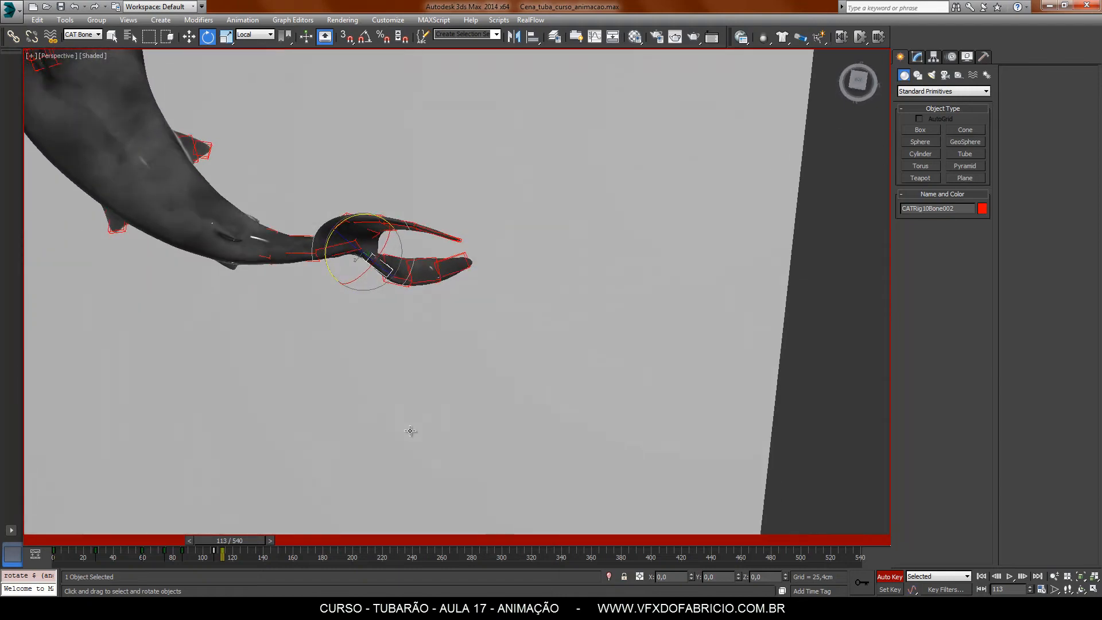
- Rotate the upper tail lobe's four bones at frame 113, try a second rotation on another axis and undo it
double_click(344, 222)
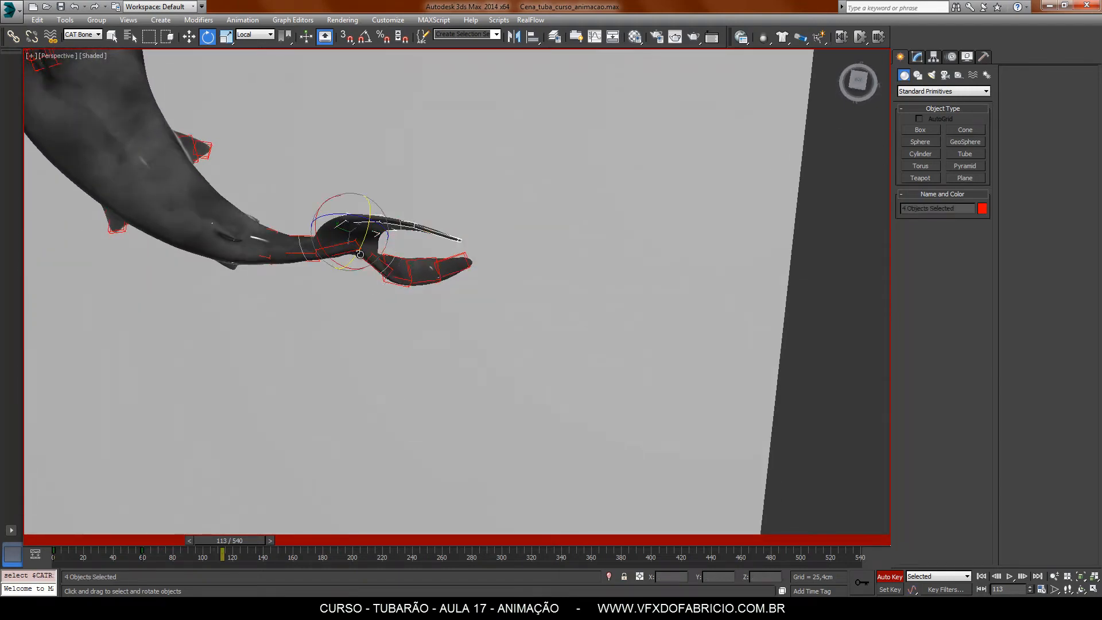
drag(359, 255, 373, 210)
alt+middle_drag(459, 328, 334, 224)
drag(308, 208, 293, 184)
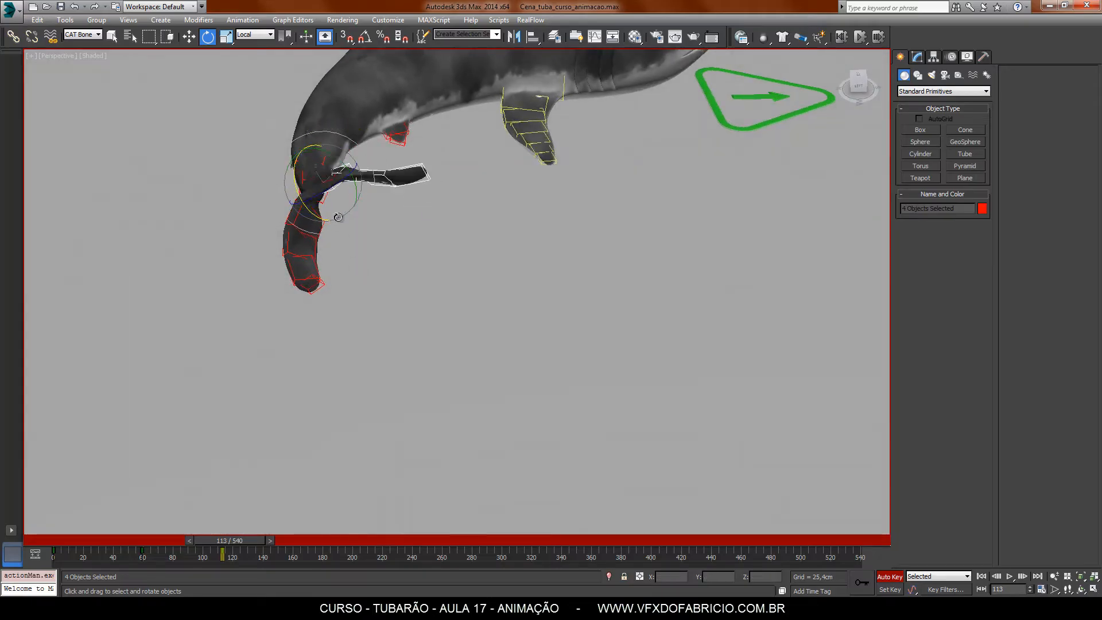
key(ctrl+z)
- Rotate only the upper tail lobe's base bone at frame 113
click(432, 265)
click(330, 200)
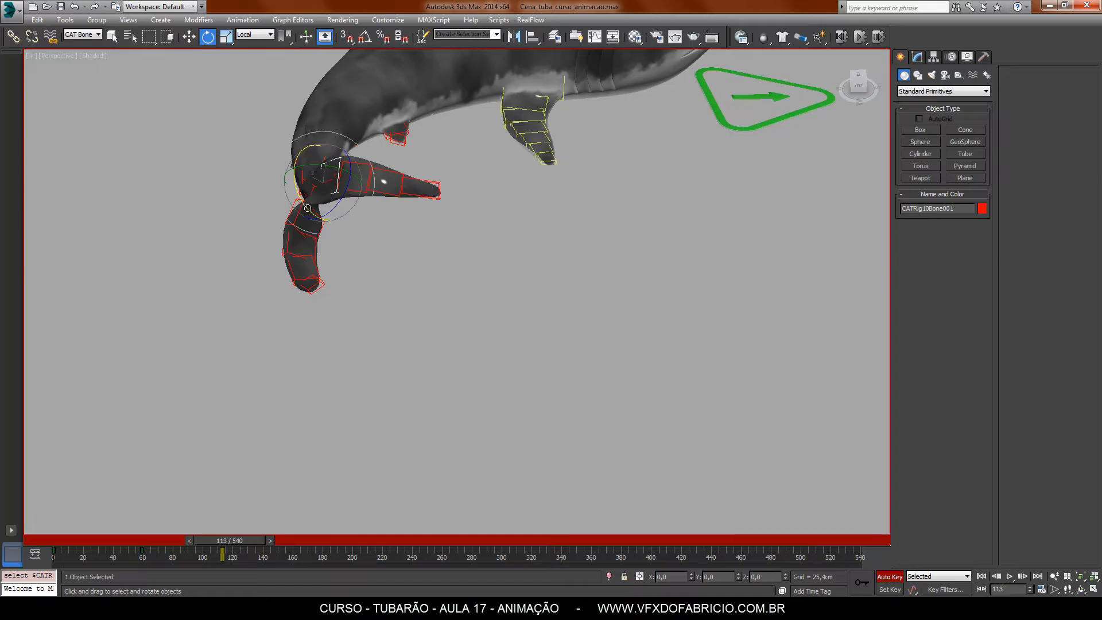
drag(308, 207, 283, 176)
alt+middle_drag(474, 317, 340, 269)
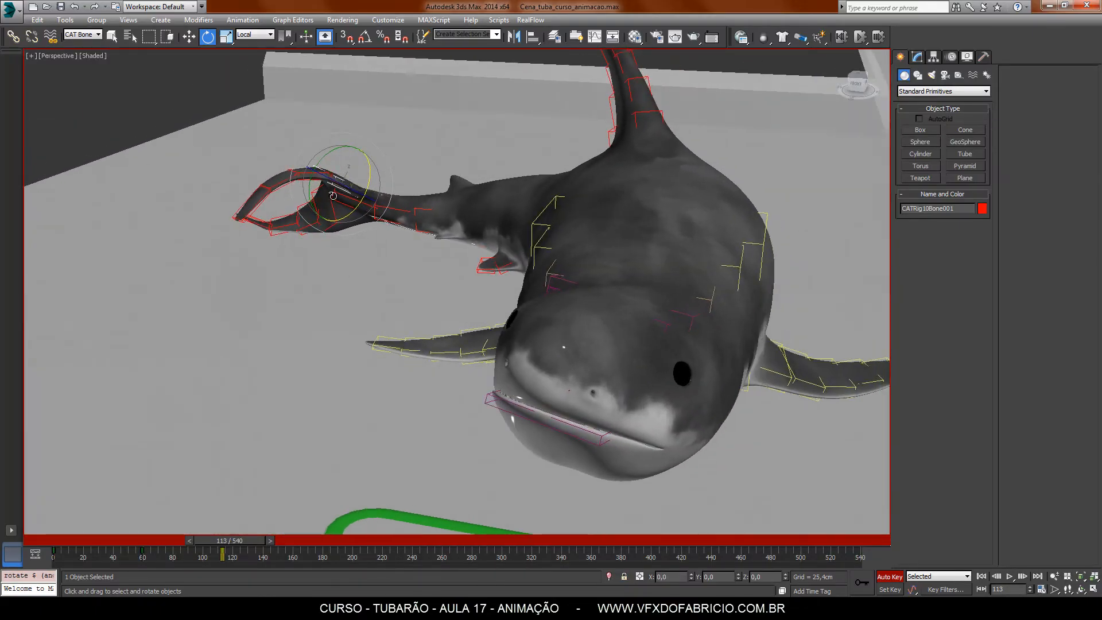
- Rotate the upper tail lobe's four bones slightly at frame 113 so that the lobe opens away from the lower one
double_click(339, 179)
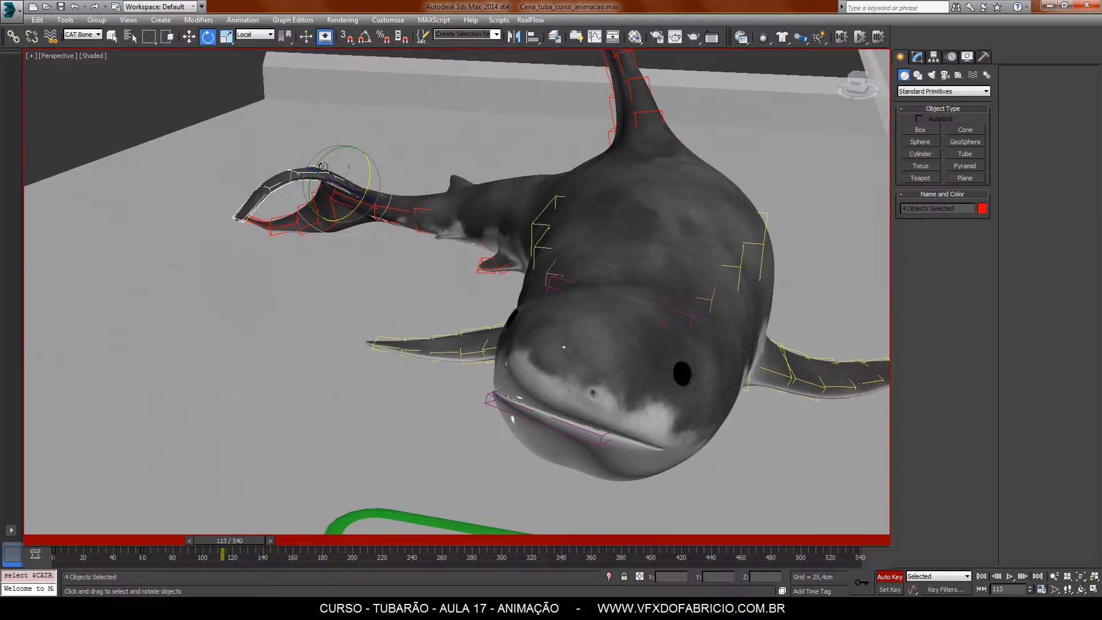
mouse_move(339, 178)
mouse_down()
mouse_move(335, 150)
mouse_move(336, 167)
mouse_up()
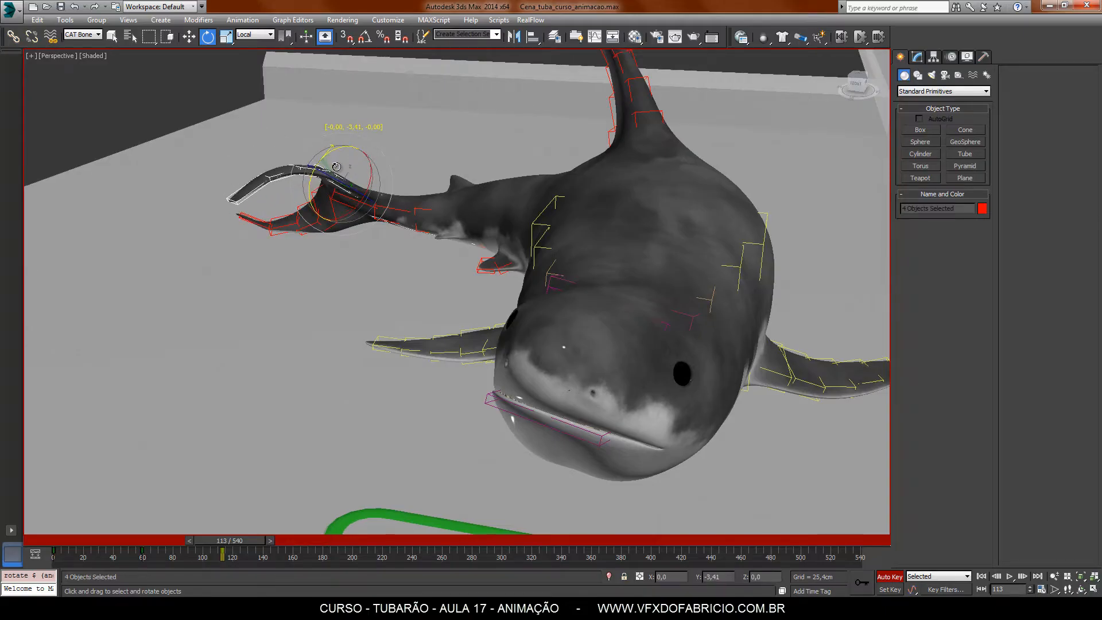
alt+middle_drag(329, 309, 370, 401)
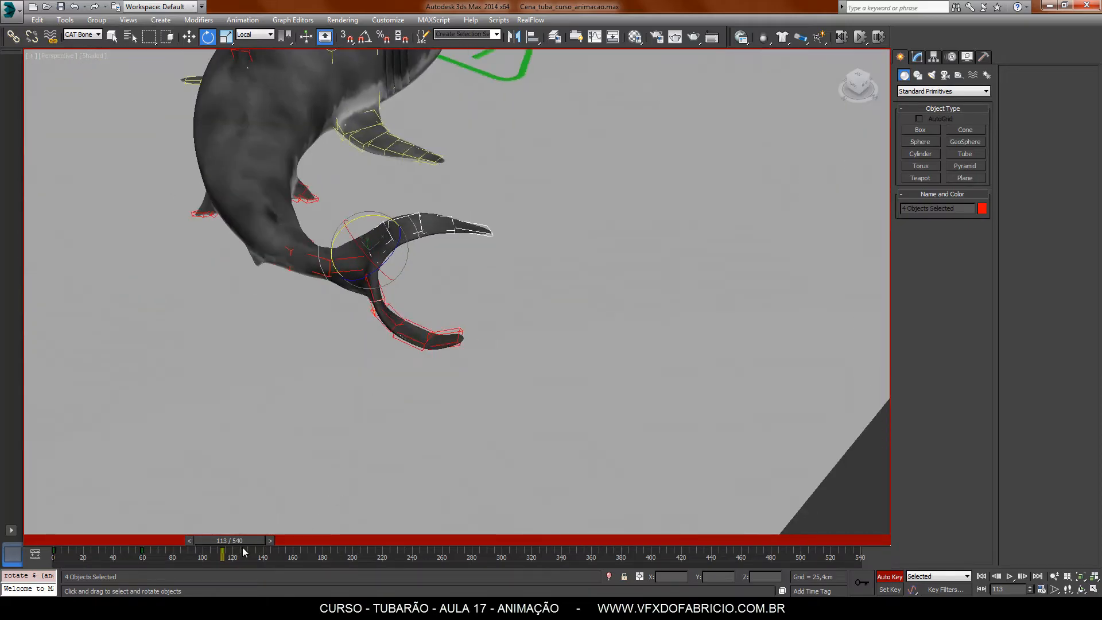
- Go to frame 186, select the lower tail lobe's four bones and copy their key from frame 0 to 186
drag(243, 541, 352, 540)
key(e)
middle_drag(147, 288, 367, 372)
drag(376, 540, 354, 541)
key(e)
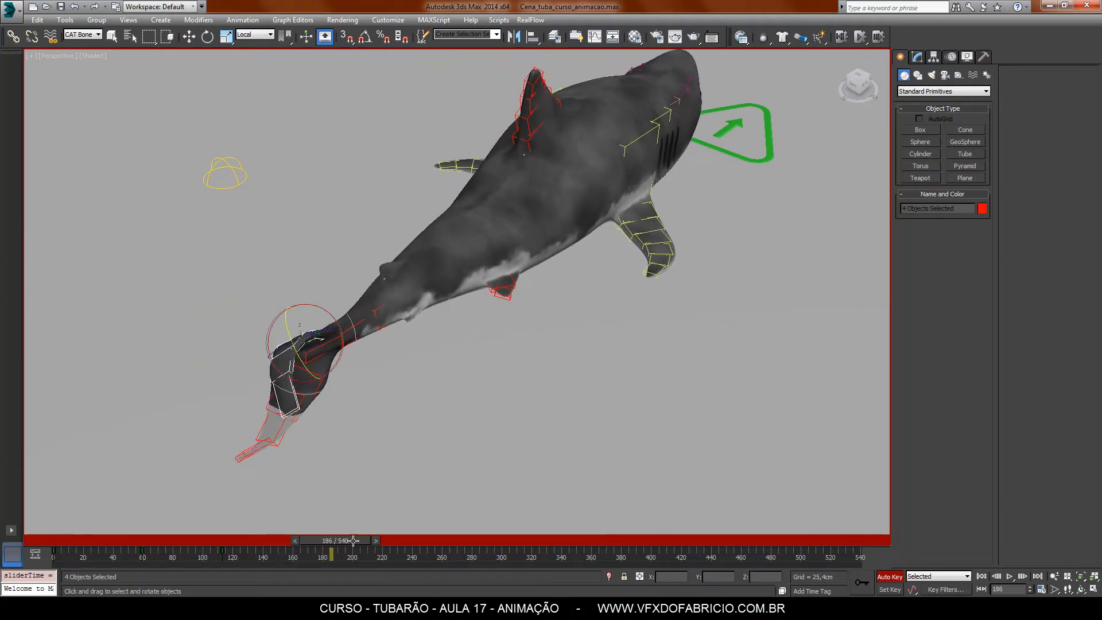
double_click(318, 378)
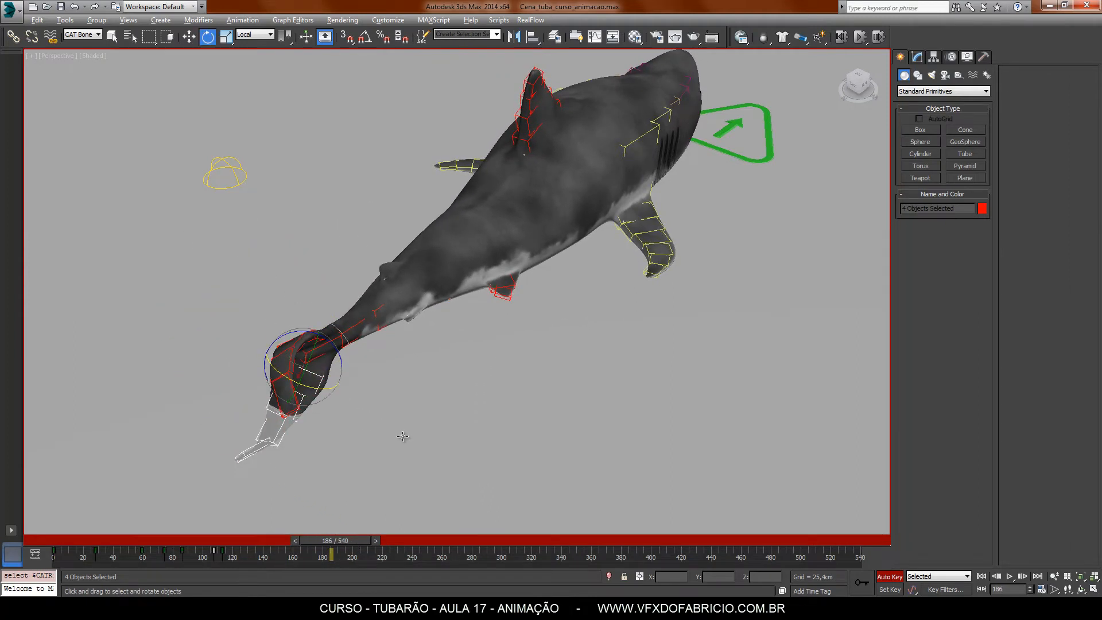
alt+middle_drag(403, 436, 433, 412)
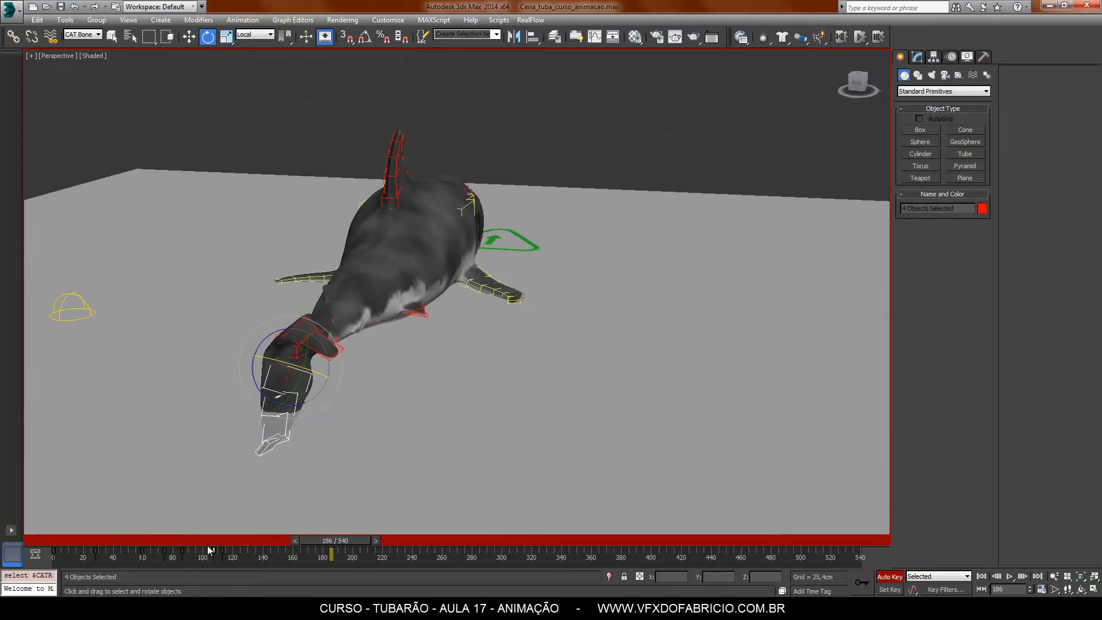
drag(66, 555, 31, 558)
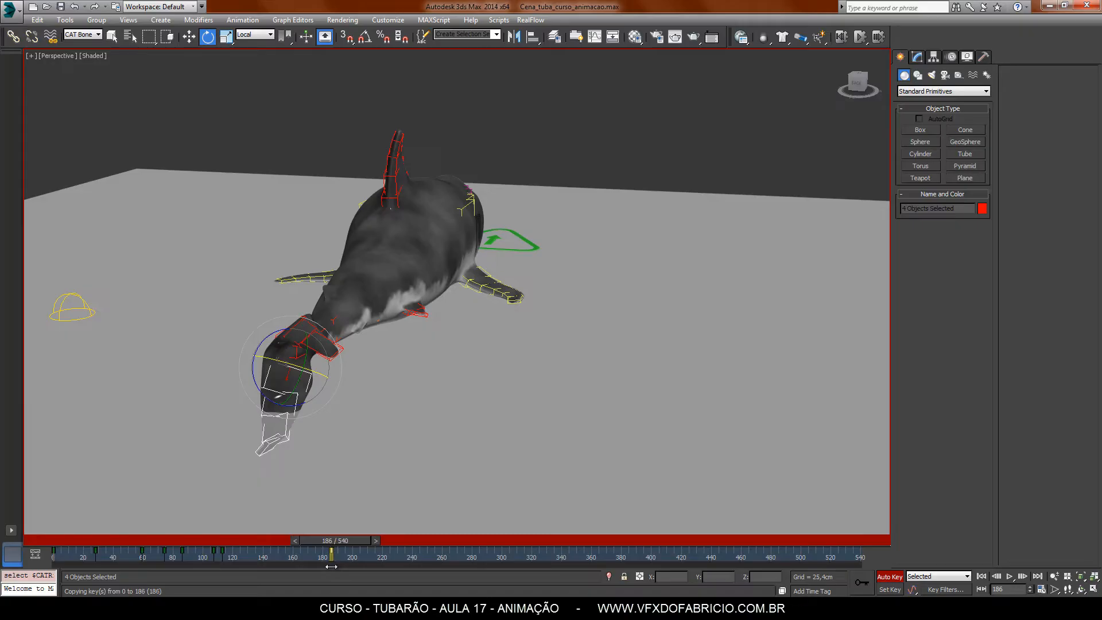
- Rotate the lower tail lobe's four bones together at frame 186 so that the lobe bends
alt+middle_drag(306, 443, 399, 455)
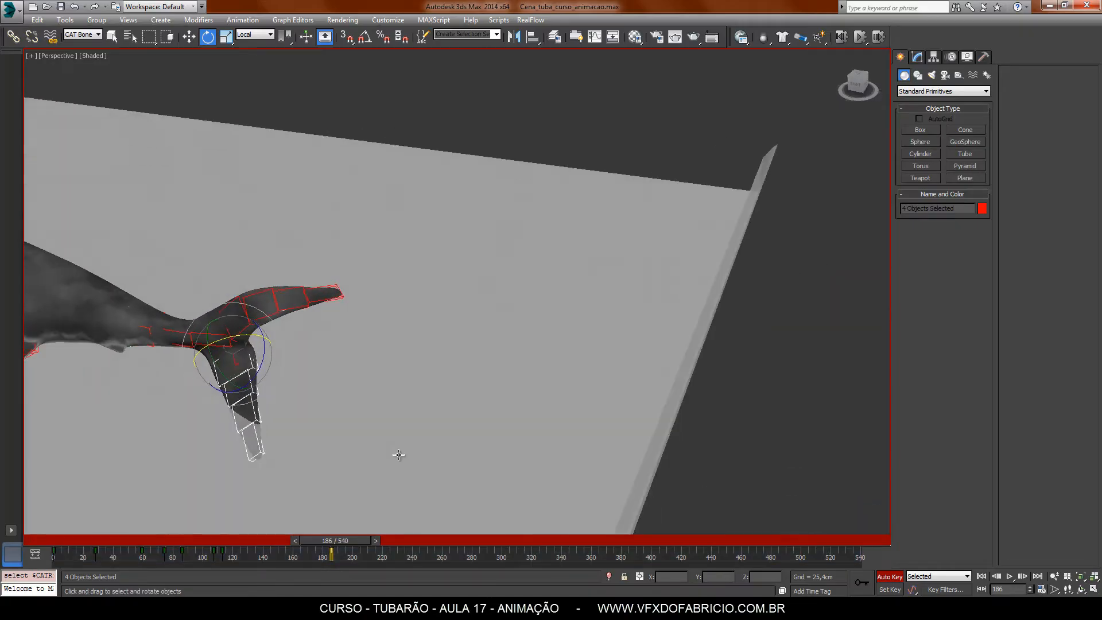
drag(208, 360, 199, 428)
drag(247, 373, 240, 378)
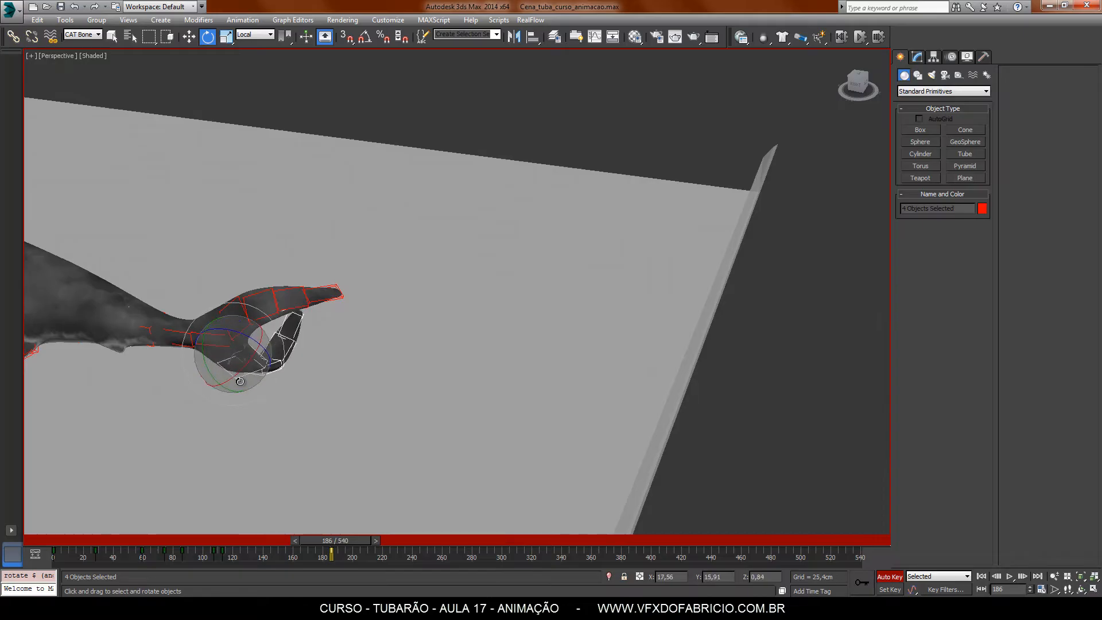
- Rotate only the lower tail lobe's last two bones at frame 186 around their local Y and X axes
alt+middle_drag(430, 422, 376, 417)
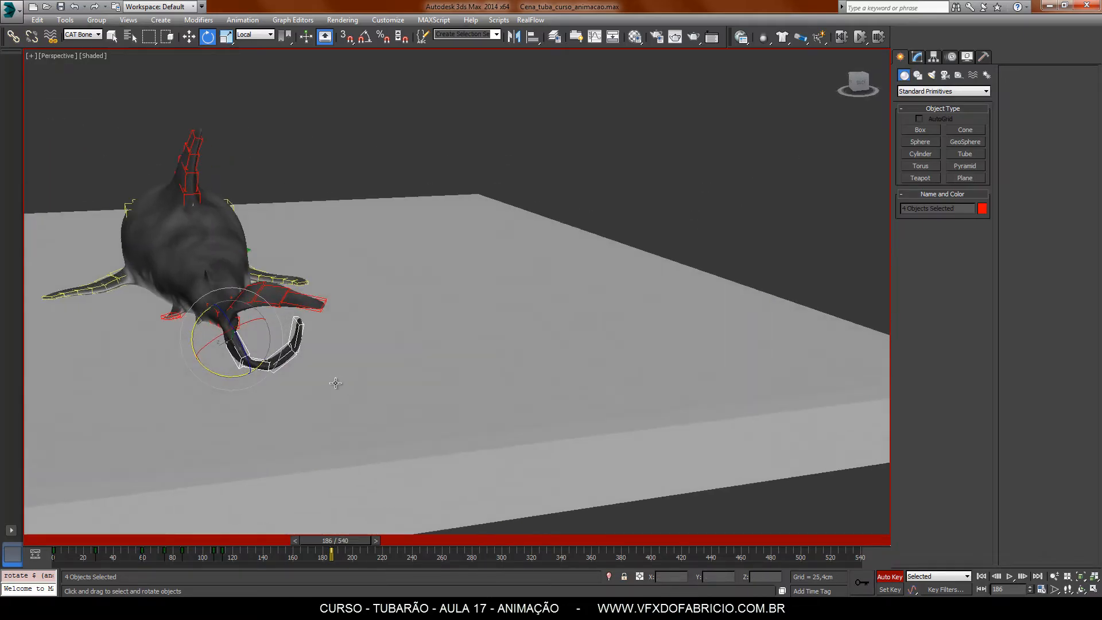
click(337, 384)
click(277, 360)
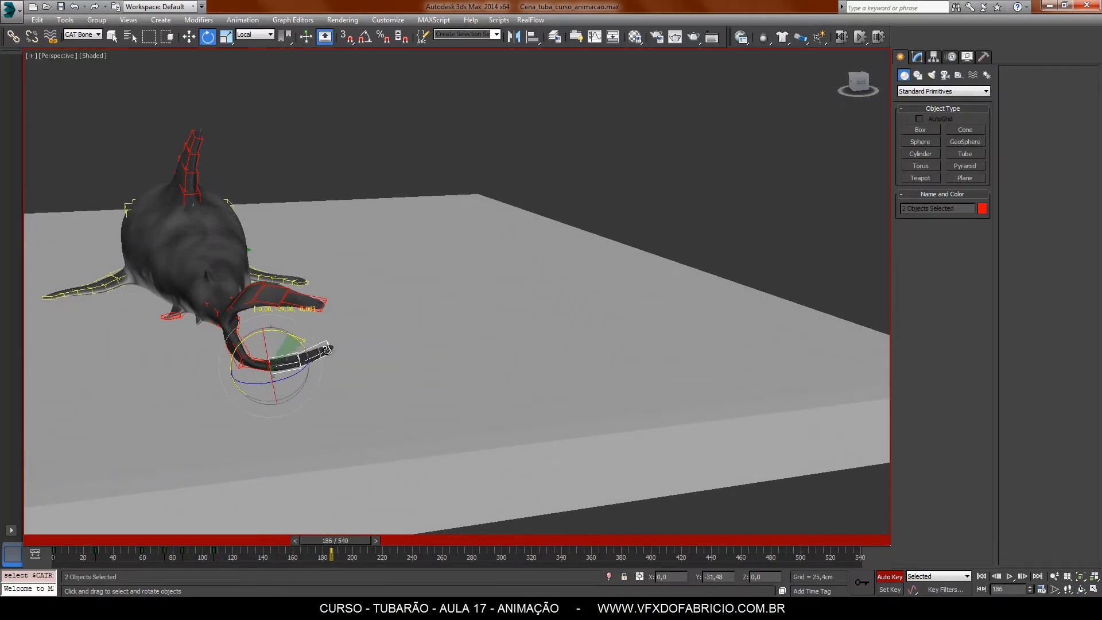
alt+middle_drag(331, 354, 241, 401)
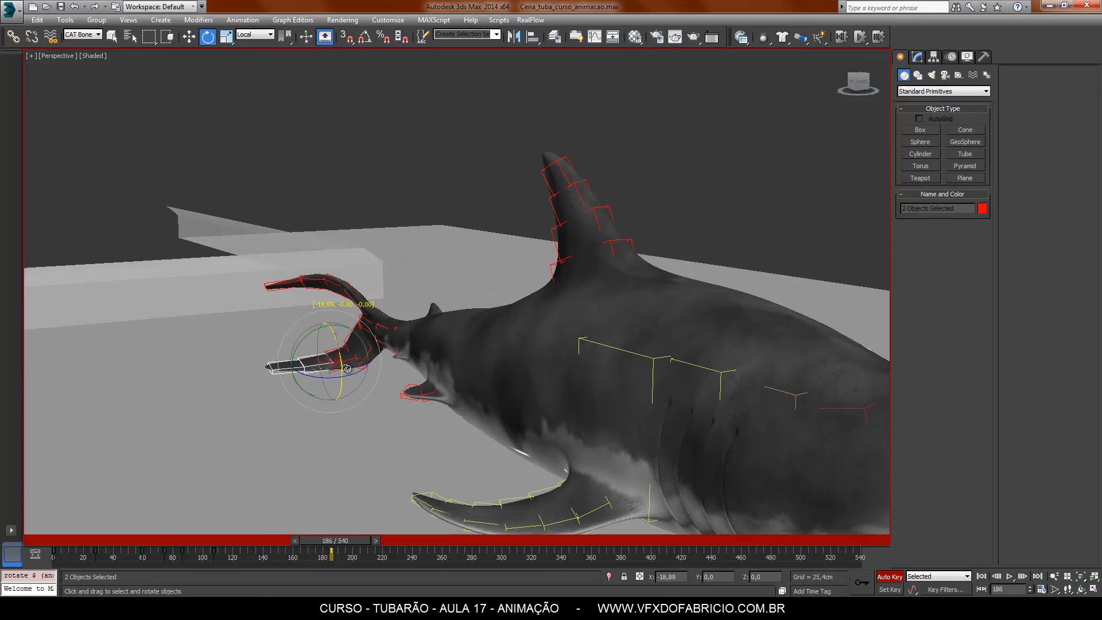
- Rotate the lower tail lobe's outer three bones at frame 186, refining the bend around several axes
alt+middle_drag(261, 391, 552, 383)
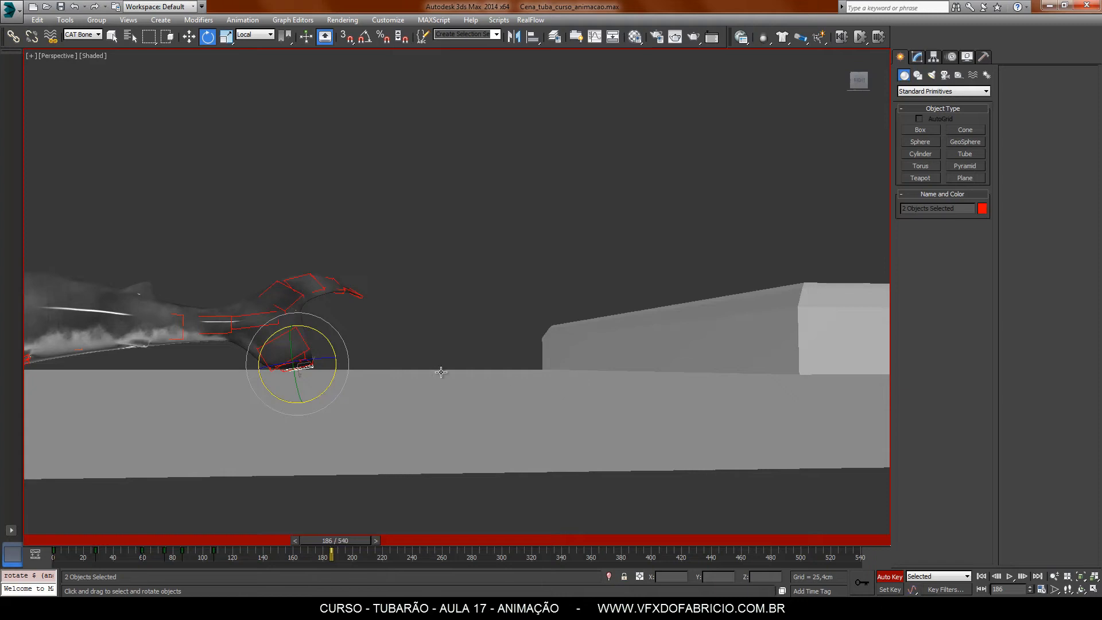
double_click(305, 360)
alt+middle_drag(368, 377, 354, 386)
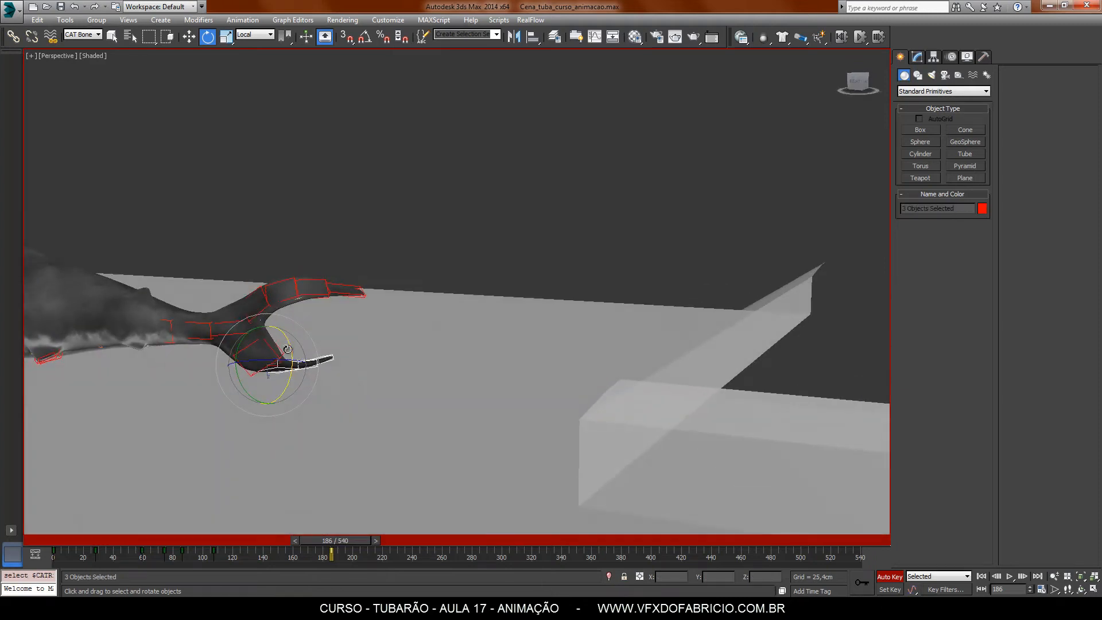
drag(287, 349, 285, 351)
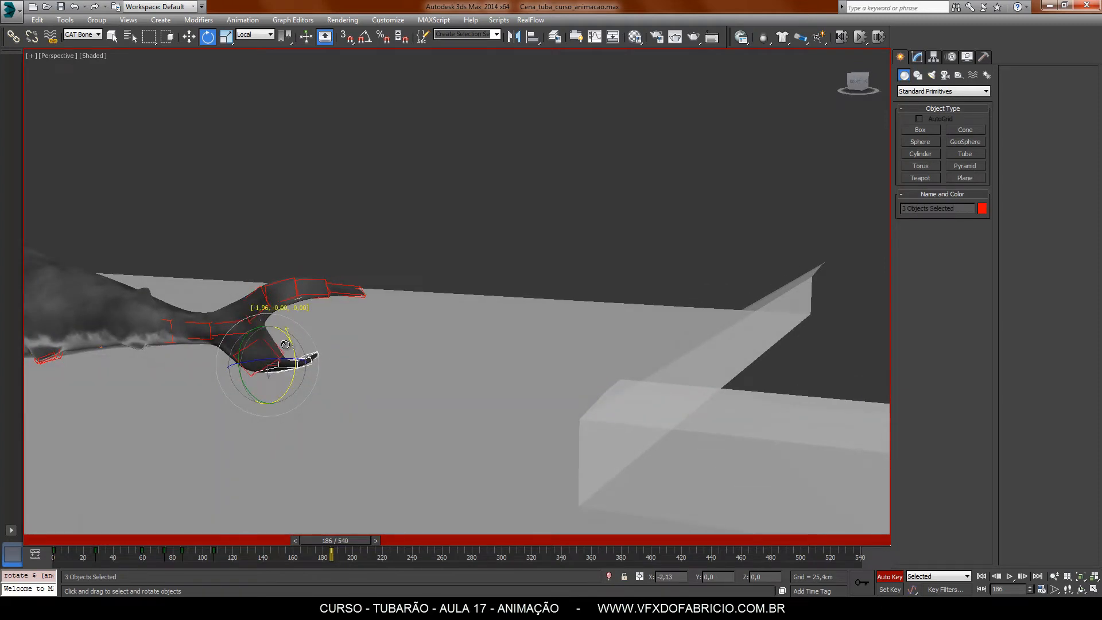
alt+middle_drag(419, 379, 282, 367)
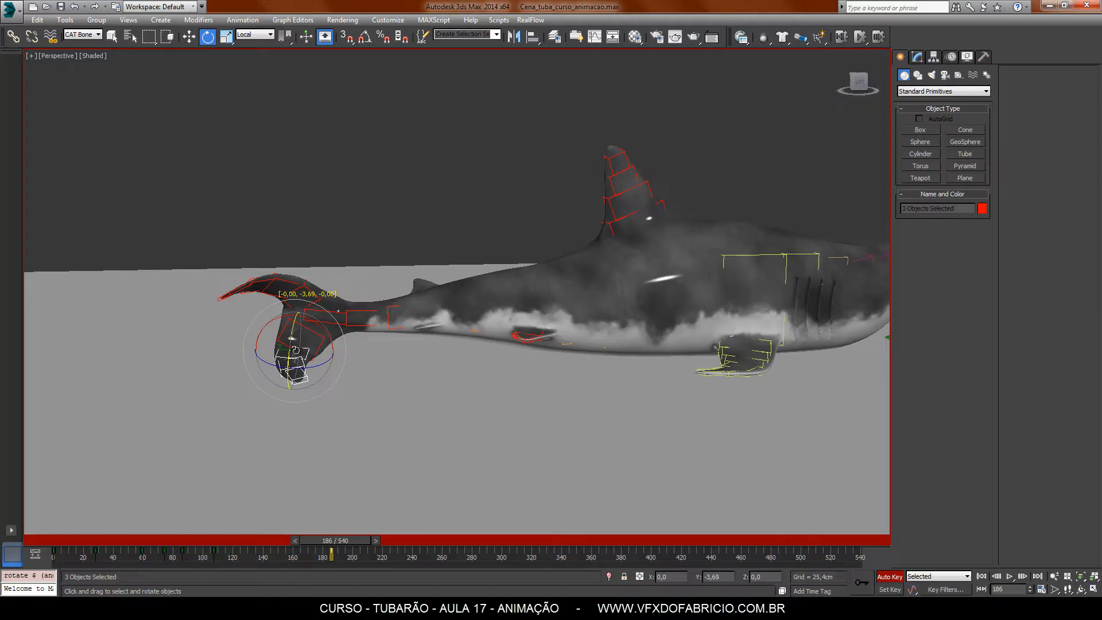
alt+middle_drag(497, 431, 311, 371)
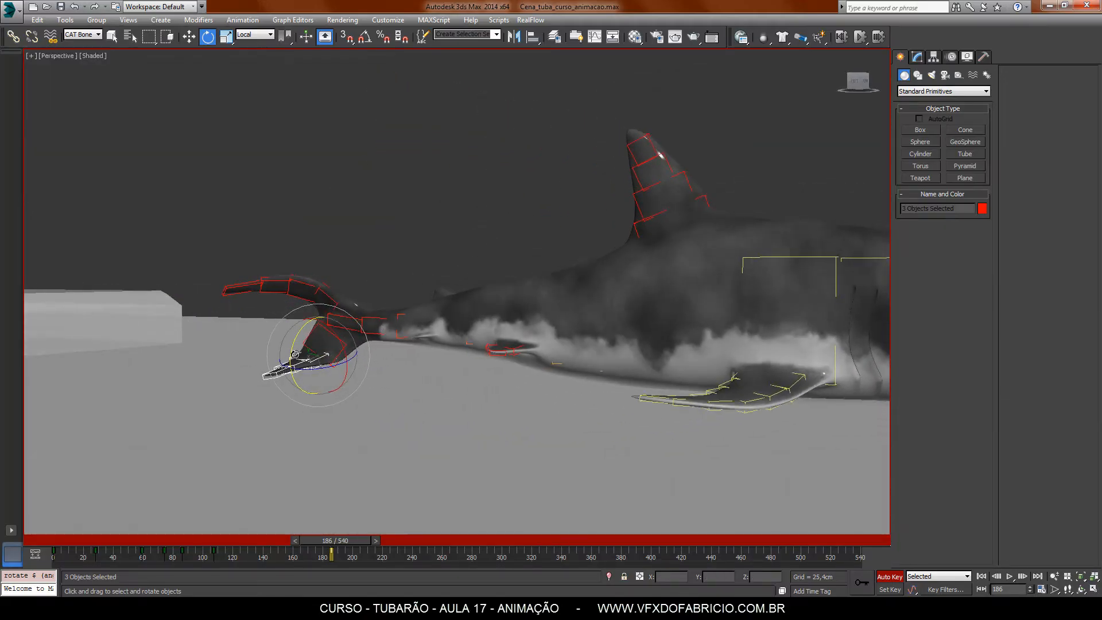
drag(295, 354, 290, 353)
- Select the upper tail lobe's four bones and rotate them at frame 186 to curl the lobe
middle_drag(333, 362, 428, 397)
double_click(418, 328)
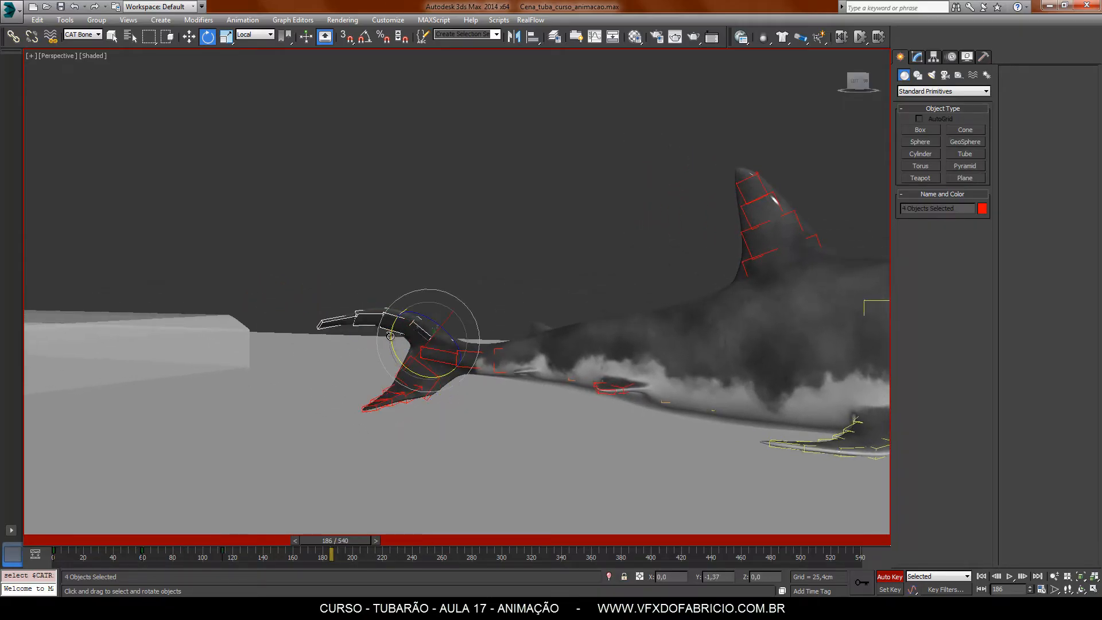
mouse_move(391, 336)
mouse_down()
mouse_move(405, 321)
mouse_move(419, 347)
mouse_move(402, 330)
mouse_move(445, 356)
mouse_move(441, 345)
mouse_up()
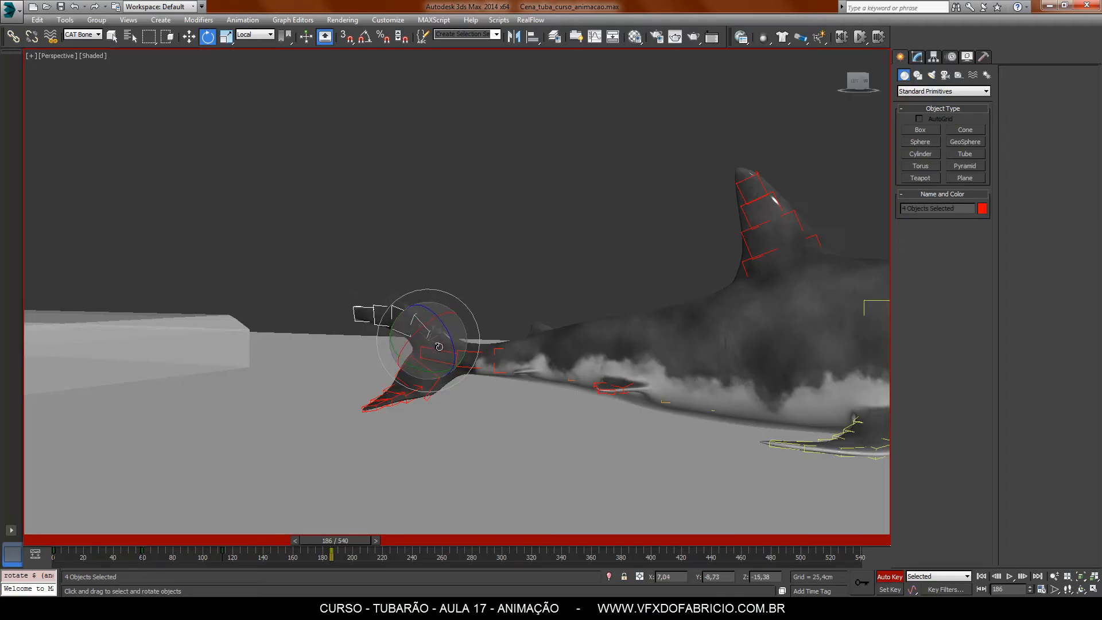
alt+middle_drag(422, 402, 496, 449)
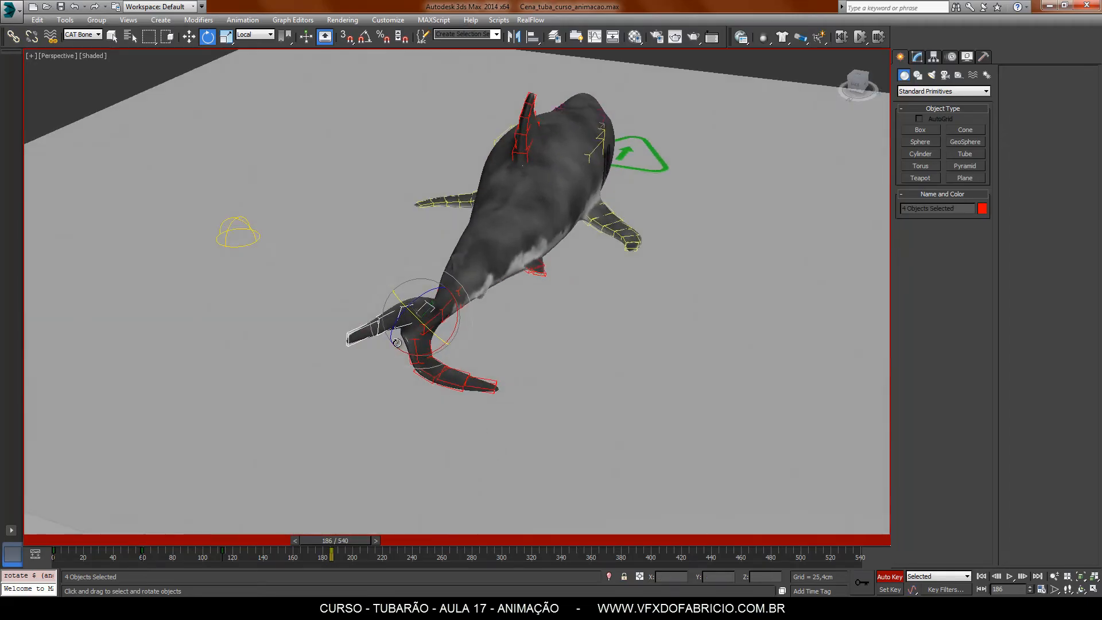
drag(414, 354, 441, 339)
alt+middle_drag(506, 402, 426, 496)
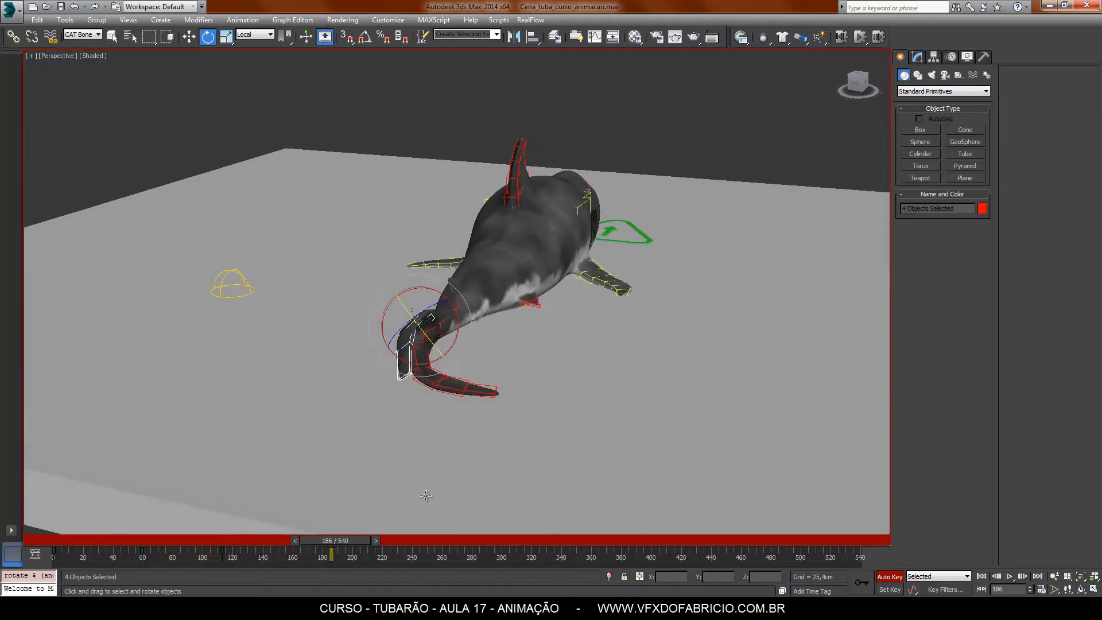
- Select the lower tail lobe's four bones, check frame 112, and adjust their rotation at frame 160
drag(353, 543, 242, 570)
key(e)
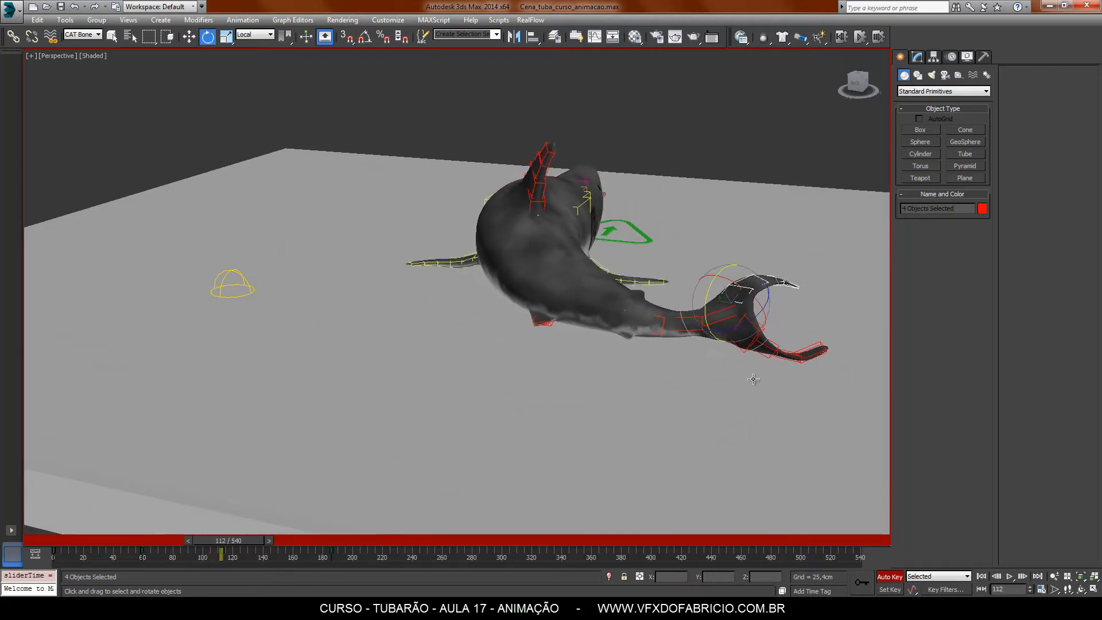
click(743, 351)
middle_drag(743, 351, 523, 513)
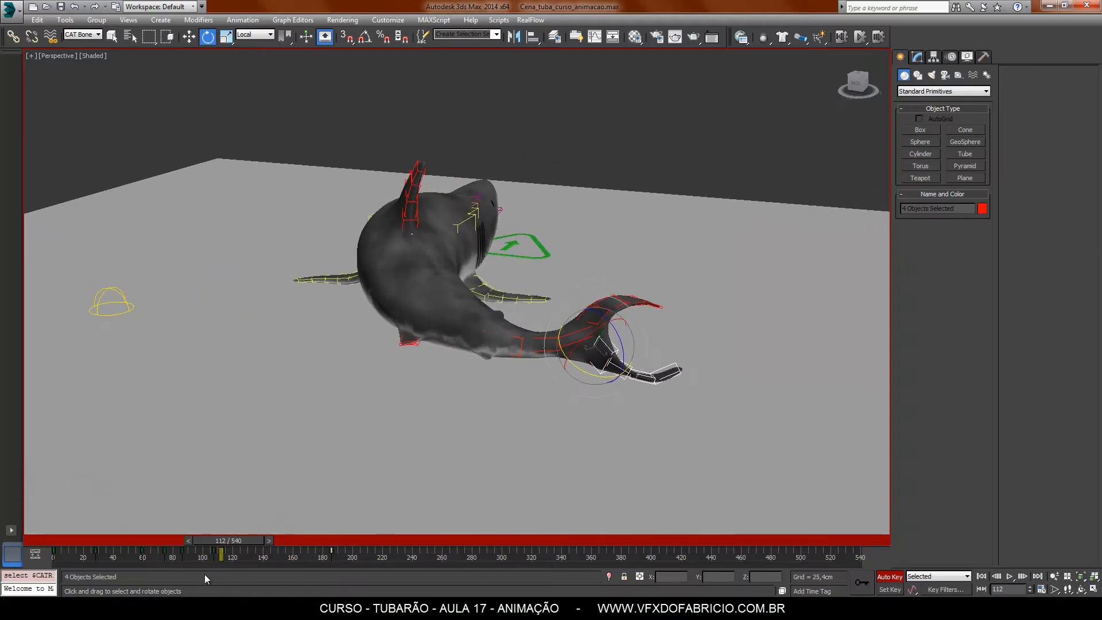
drag(244, 542, 317, 581)
key(e)
drag(401, 407, 401, 424)
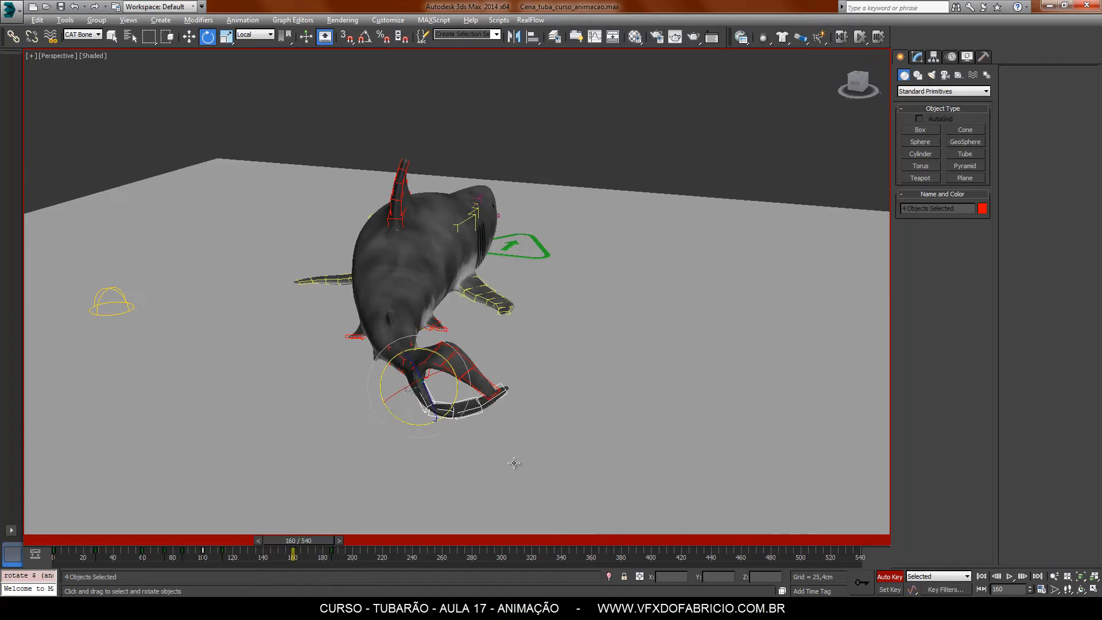
- Rotate the lower tail lobe's last two bones at frame 160, and adjust a single bone of the lobe
alt+middle_drag(515, 463, 363, 453)
click(434, 468)
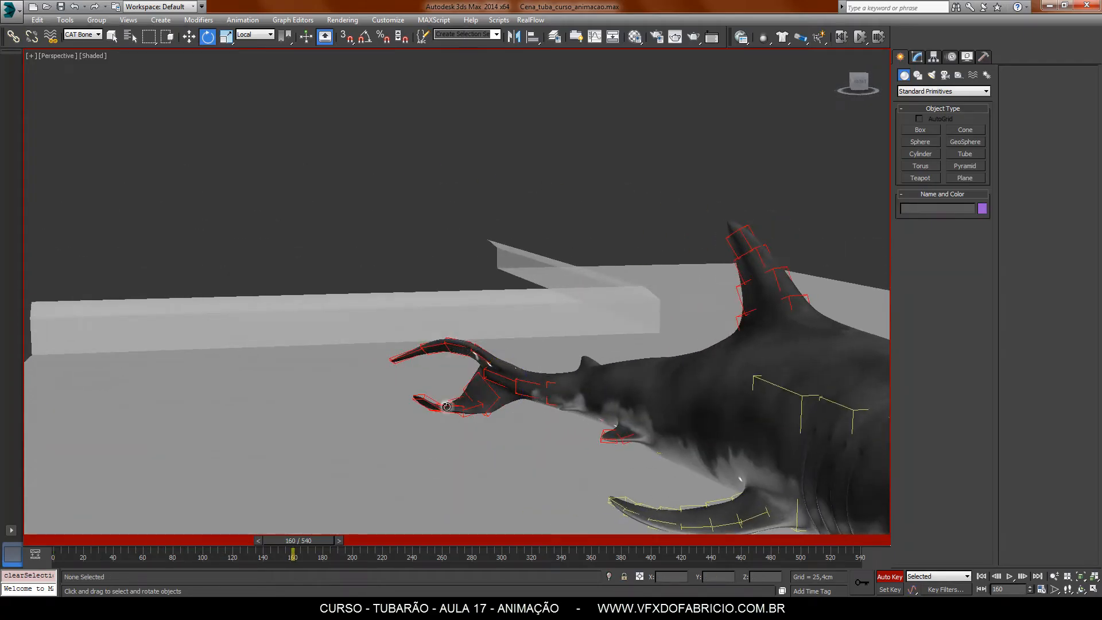
click(446, 409)
ctrl+click(434, 398)
drag(434, 397, 426, 419)
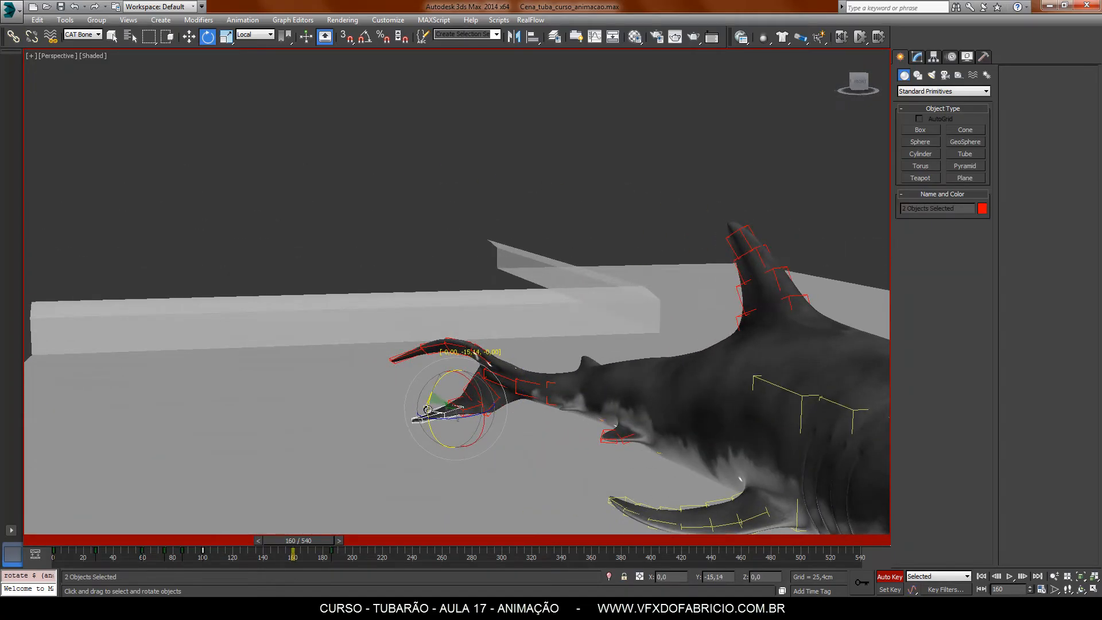
click(477, 401)
drag(482, 399, 490, 414)
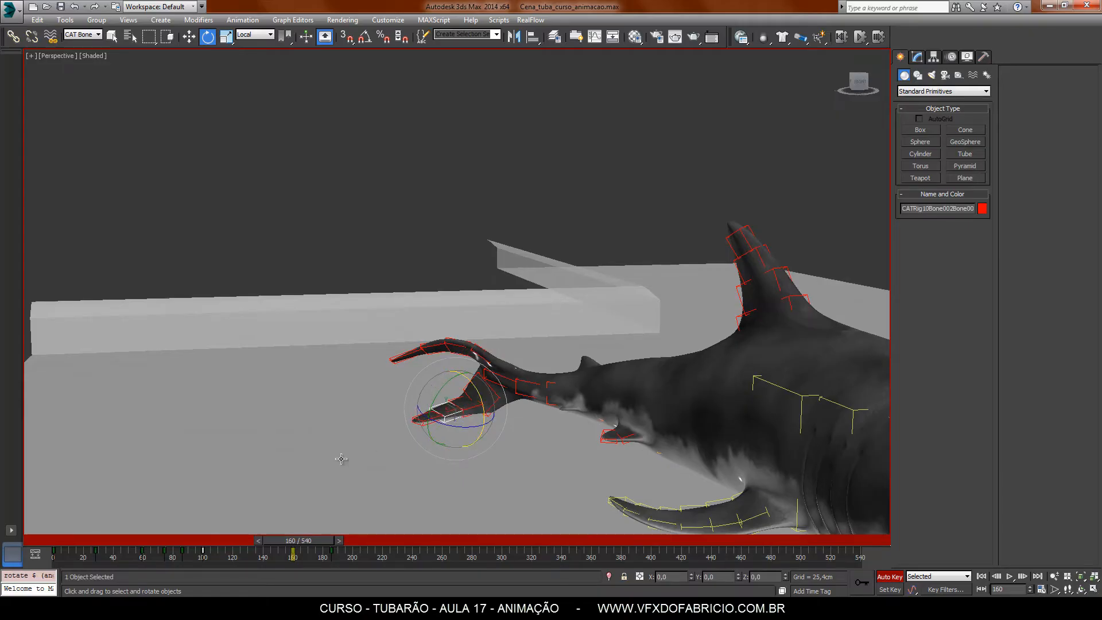
- Go to frame 218, select the lower tail lobe's four bones and copy their key from frame 0 to 218
alt+middle_drag(341, 459, 411, 480)
drag(310, 543, 392, 539)
key(e)
double_click(472, 235)
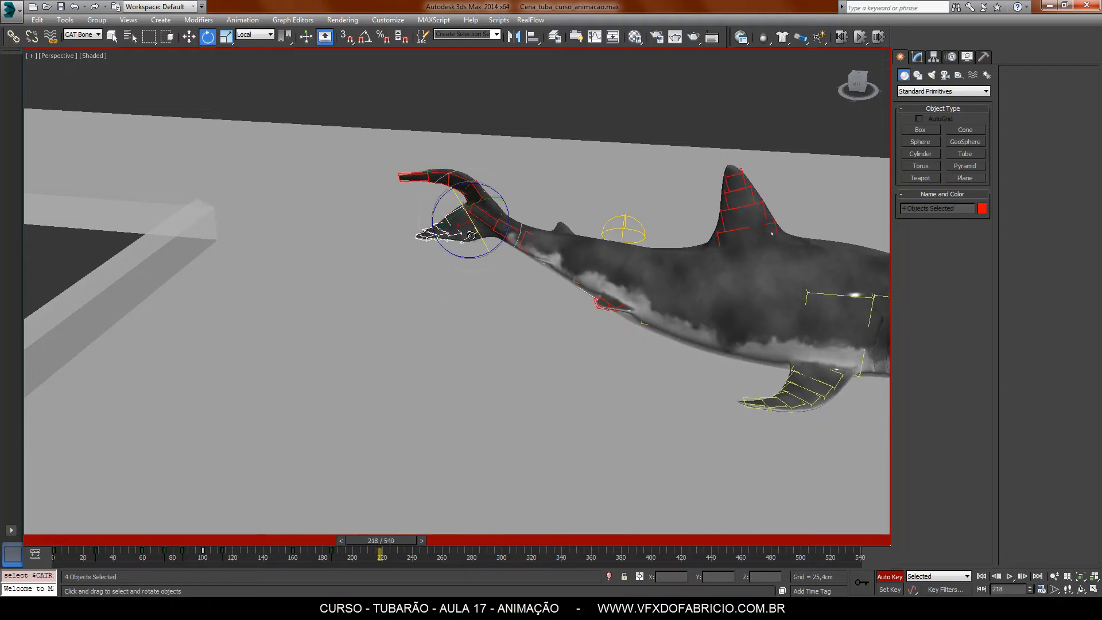
right_click(471, 236)
drag(57, 558, 43, 557)
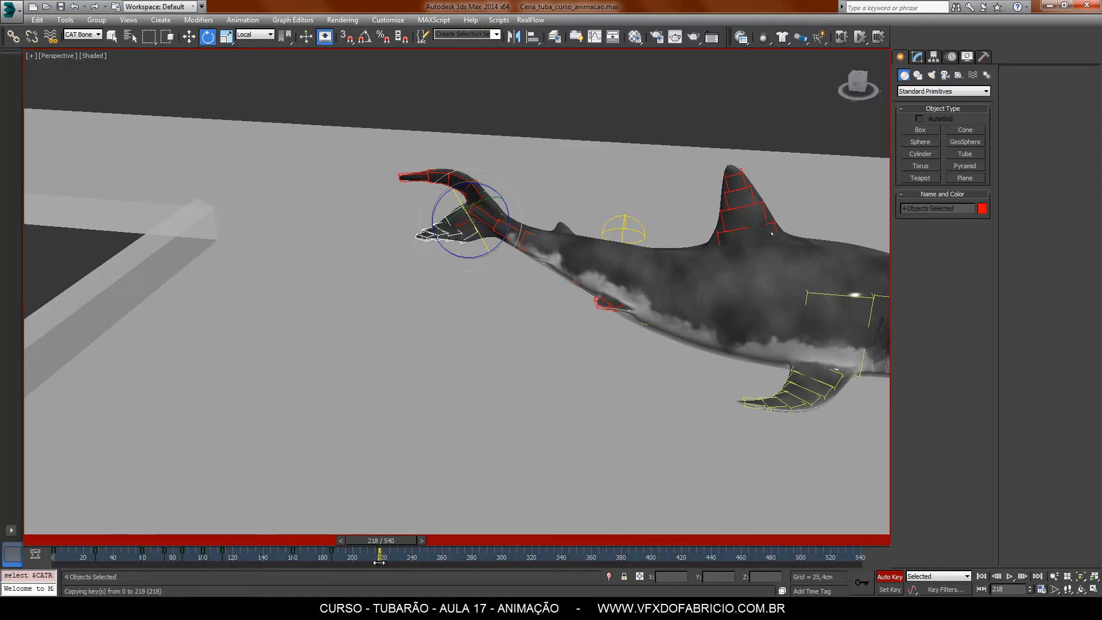
shift+drag(379, 563, 377, 564)
- Rotate the lower tail lobe's four bones at frame 218 on more than one axis to angle the lobe
alt+middle_drag(381, 312, 515, 313)
drag(481, 236, 493, 258)
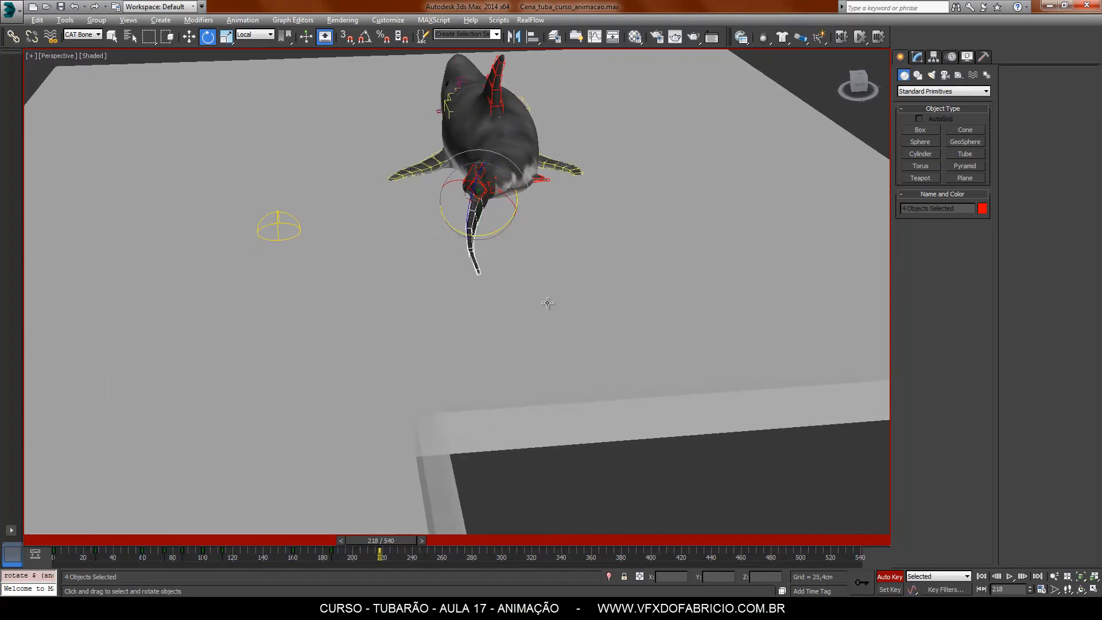
alt+middle_drag(547, 303, 400, 283)
mouse_move(535, 211)
mouse_down()
mouse_move(532, 198)
mouse_move(541, 206)
mouse_up()
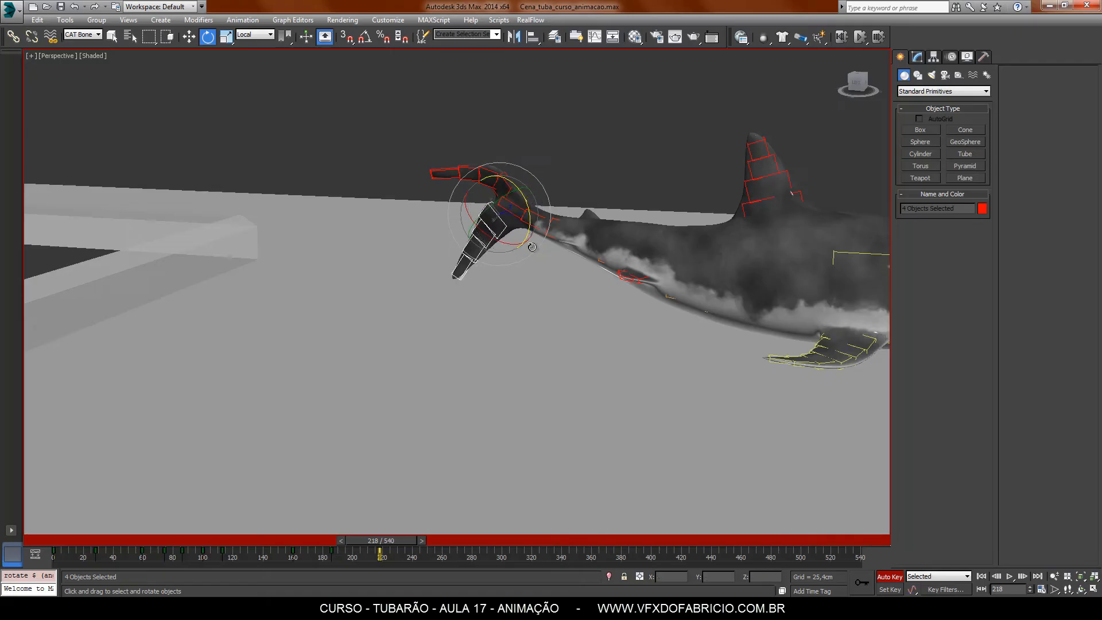
- Select the upper tail lobe's four bones and rotate them at frame 218
alt+middle_drag(541, 207, 494, 323)
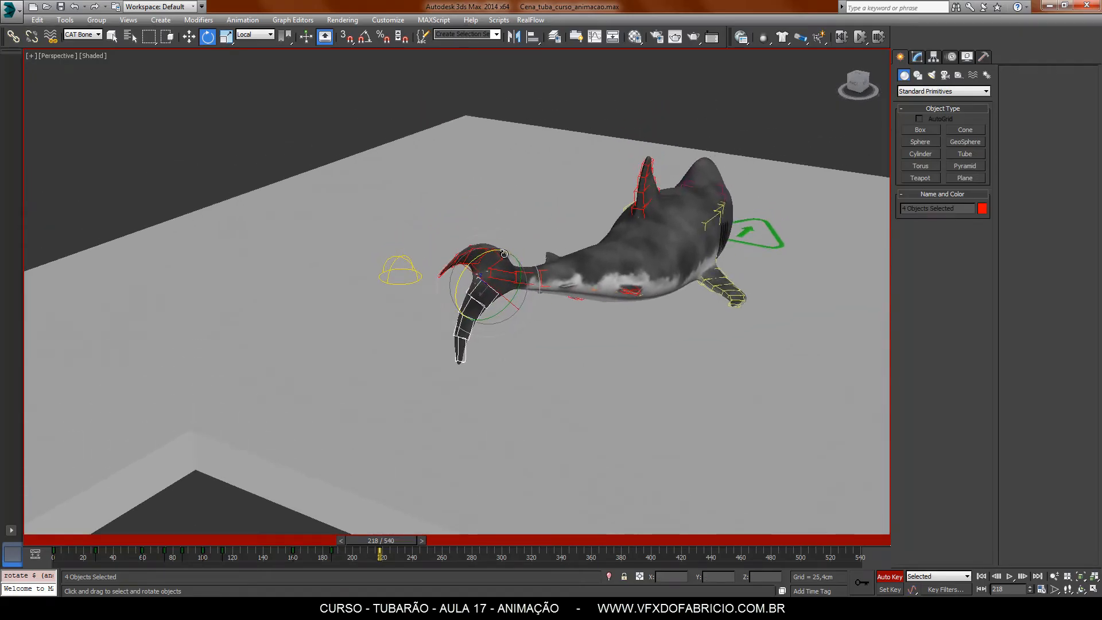
click(504, 254)
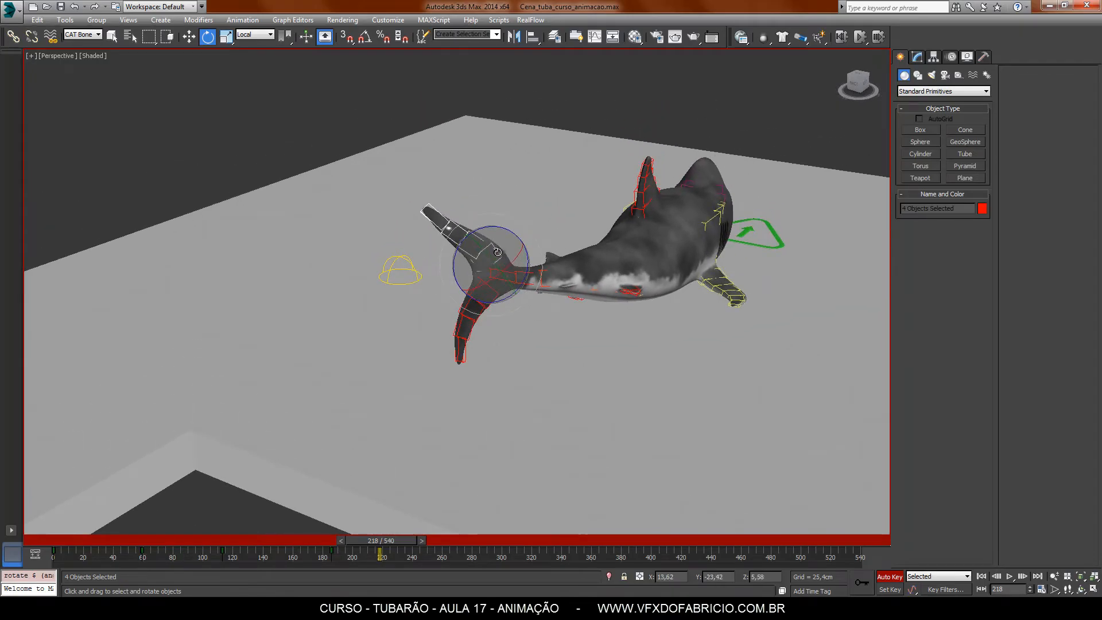
drag(498, 253, 493, 244)
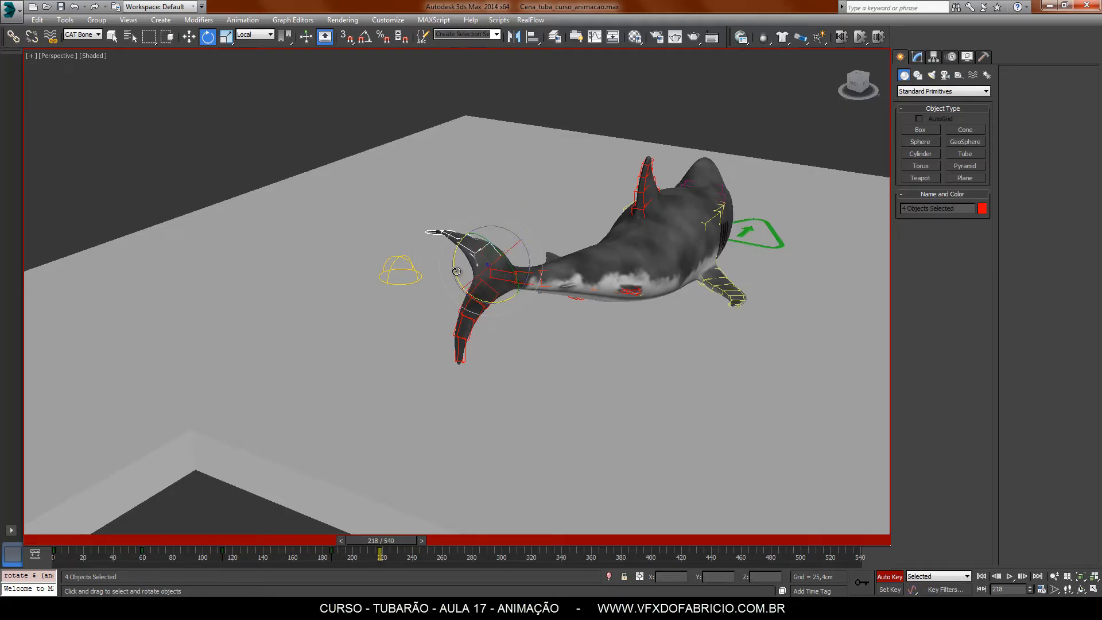
- Rotate only the upper tail lobe's outer three bones at frame 218 to curve its tip
alt+middle_drag(464, 295, 525, 273)
click(524, 273)
click(446, 253)
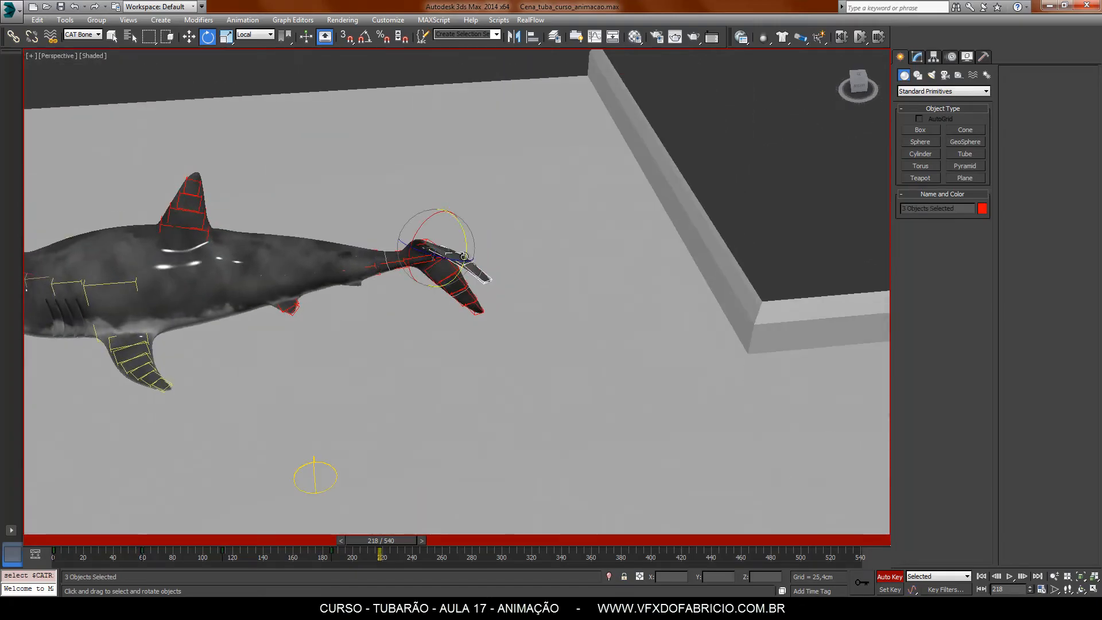
drag(446, 254, 463, 267)
alt+middle_drag(464, 267, 431, 365)
middle_drag(525, 366, 462, 407)
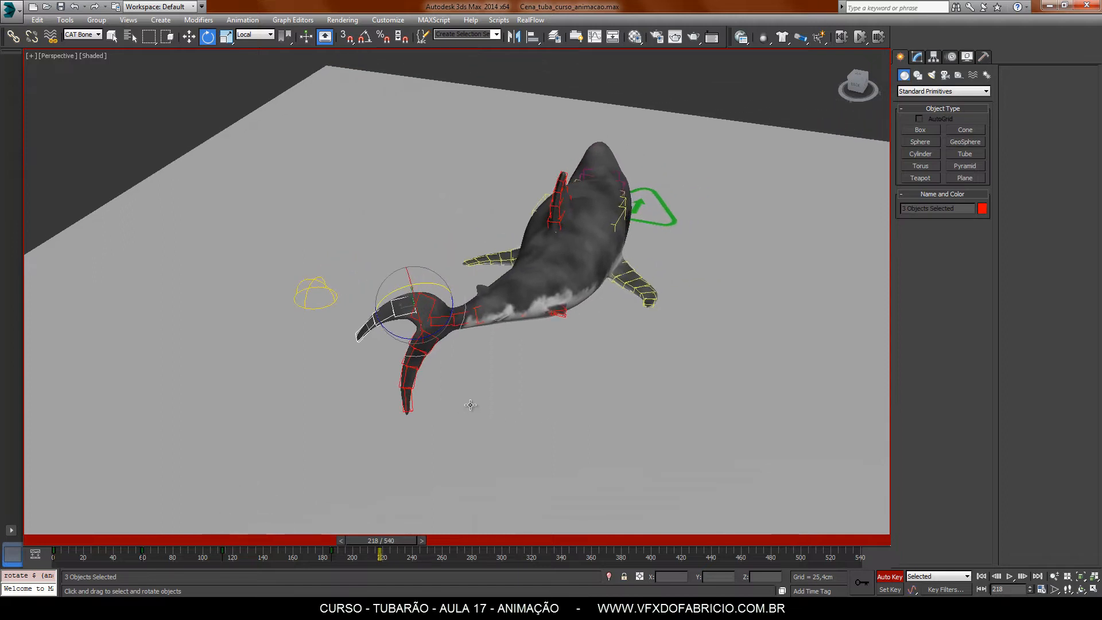
- Go to frame 248 and rotate the lower tail lobe's outer two bones on Y to realign its tip
drag(395, 539, 442, 567)
key(e)
drag(391, 325, 393, 319)
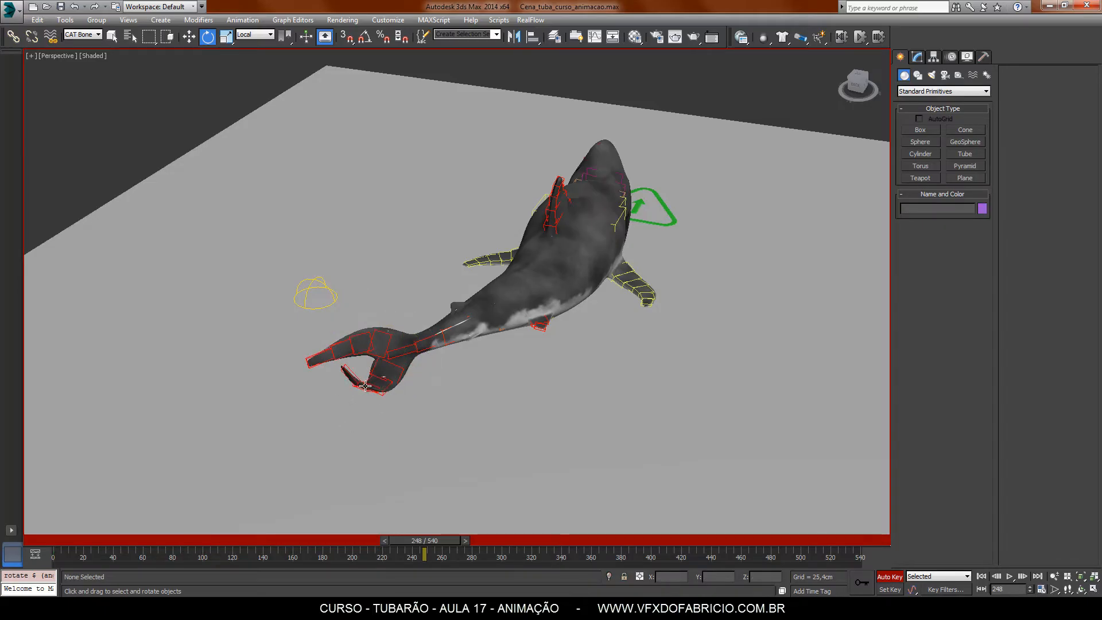
click(365, 386)
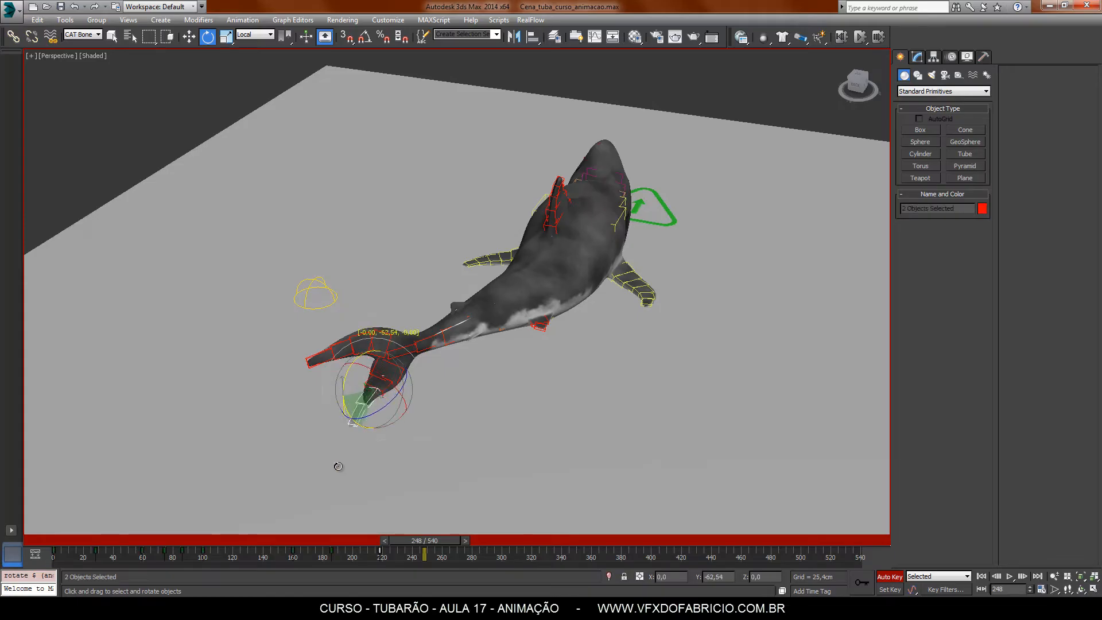
alt+middle_drag(411, 463, 480, 406)
scroll(327, 391, up, 5)
scroll(327, 390, up, 3)
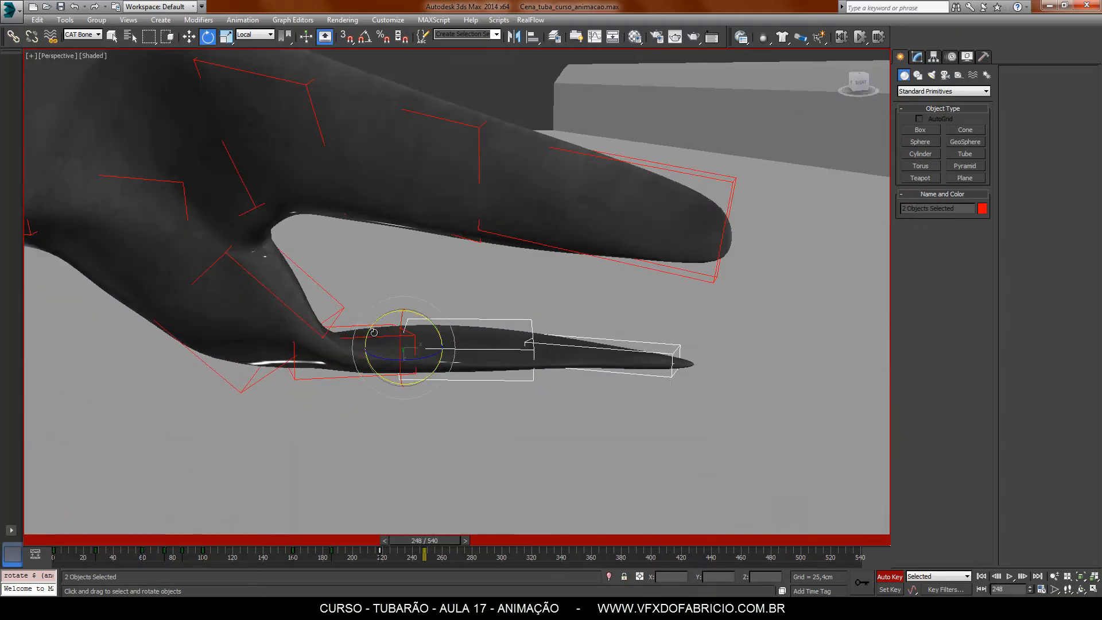
drag(374, 332, 397, 332)
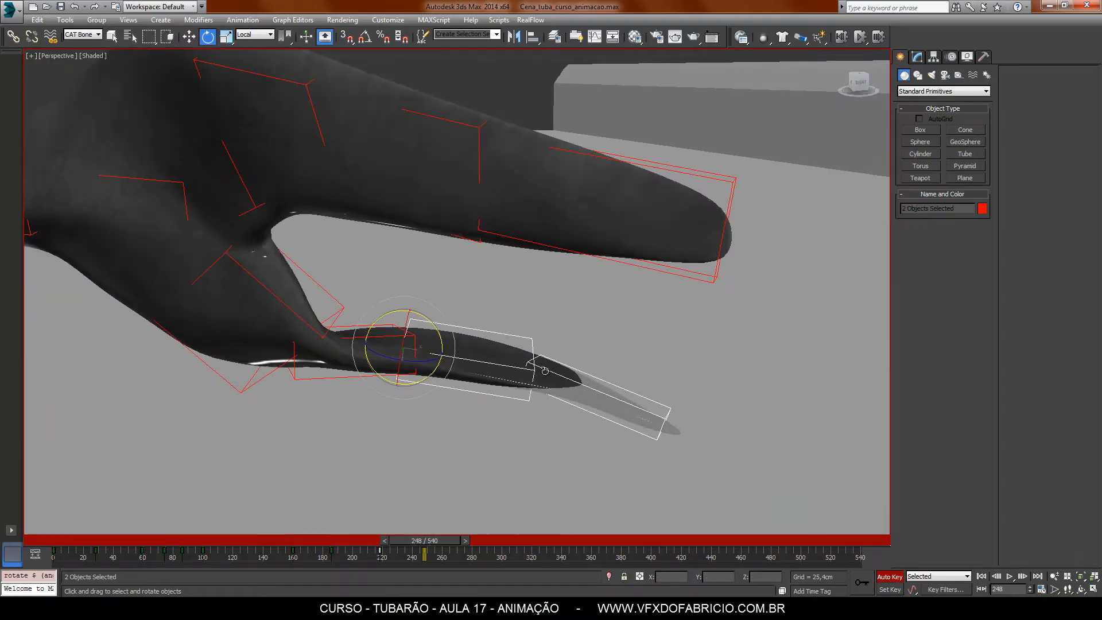
- Rotate only the lower tail lobe's tip bone at frame 248, and select the neighbouring bone of the lobe
click(545, 372)
drag(567, 350, 568, 328)
click(473, 361)
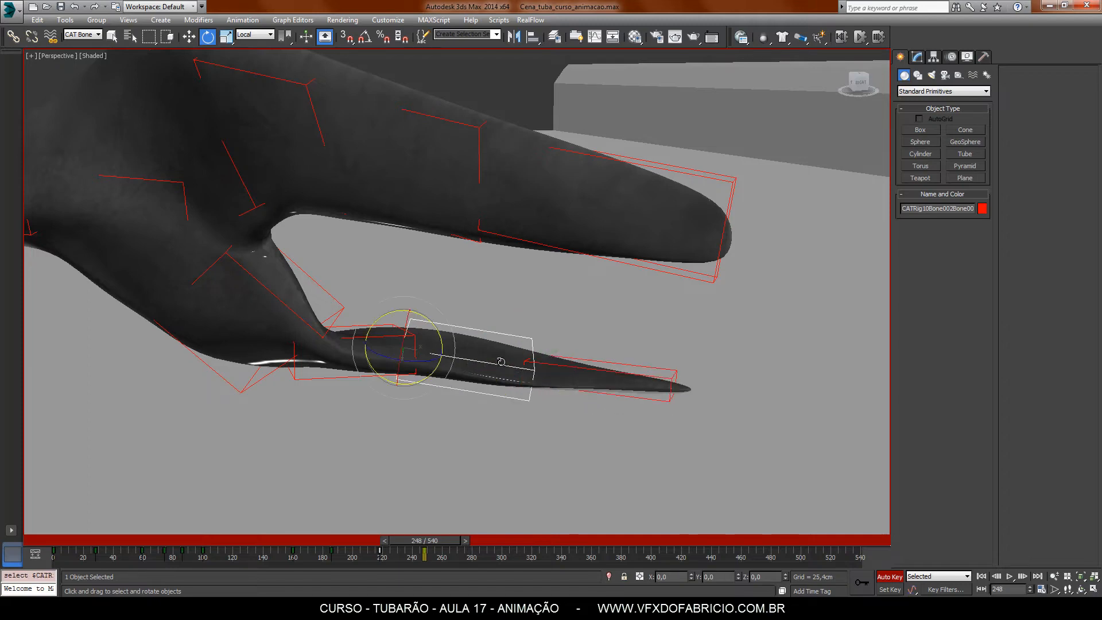
- Scrub back, play the animation and scrub on to about frame 281 to examine the lower tail lobe's motion
alt+middle_drag(597, 357, 556, 320)
scroll(453, 277, down, 5)
drag(440, 542, 292, 557)
click(1012, 577)
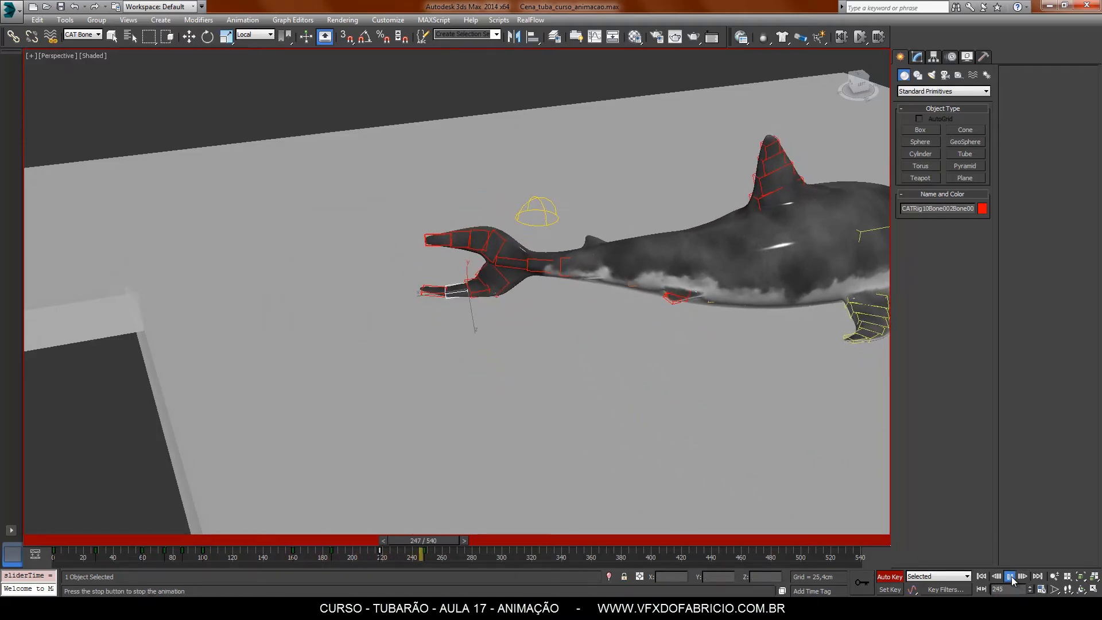
click(1010, 576)
key(e)
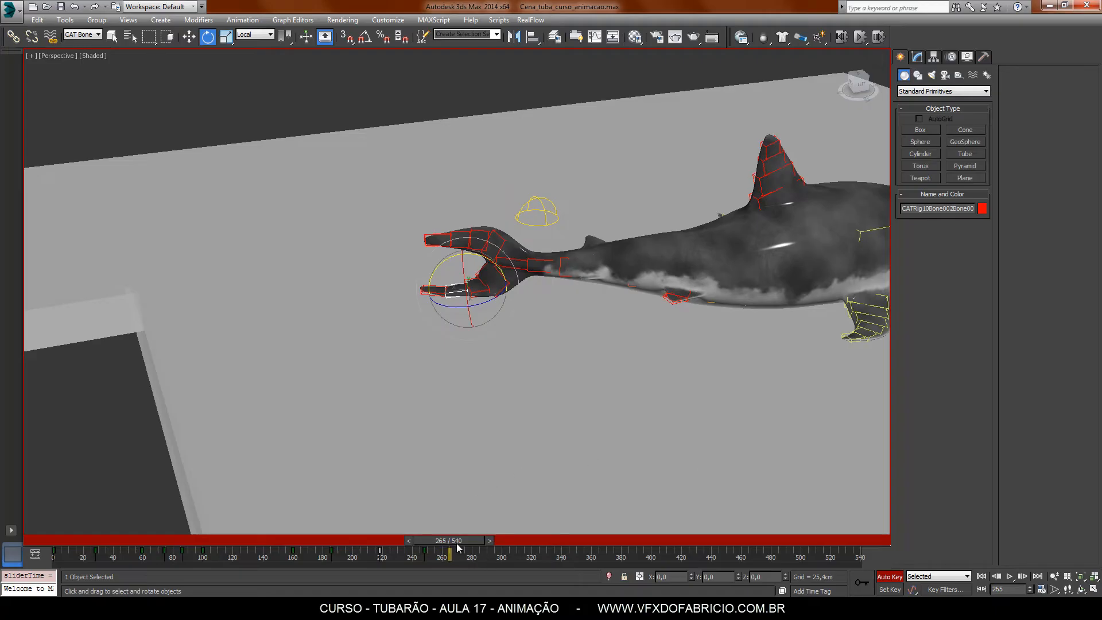
drag(457, 543, 487, 528)
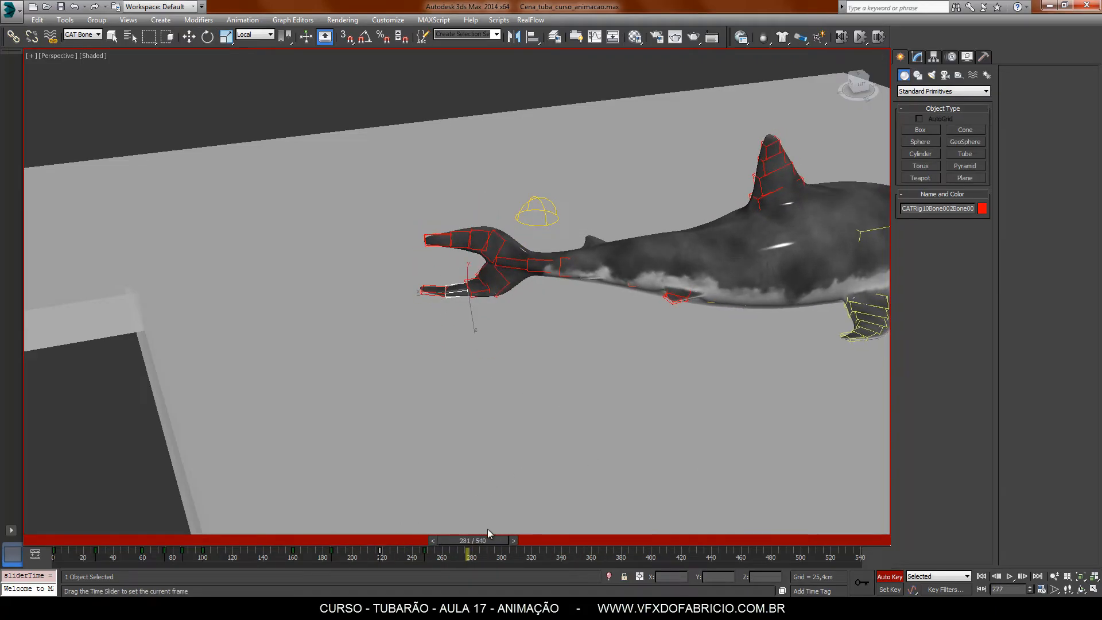
- Go to frame 356, select the lower tail lobe's four bones and rotate them about 8 degrees on Z
mouse_move(576, 534)
mouse_down()
mouse_move(612, 531)
mouse_move(580, 531)
mouse_move(597, 533)
mouse_up()
key(e)
double_click(503, 285)
alt+middle_drag(473, 346, 556, 370)
scroll(528, 339, up, 3)
drag(463, 272, 455, 269)
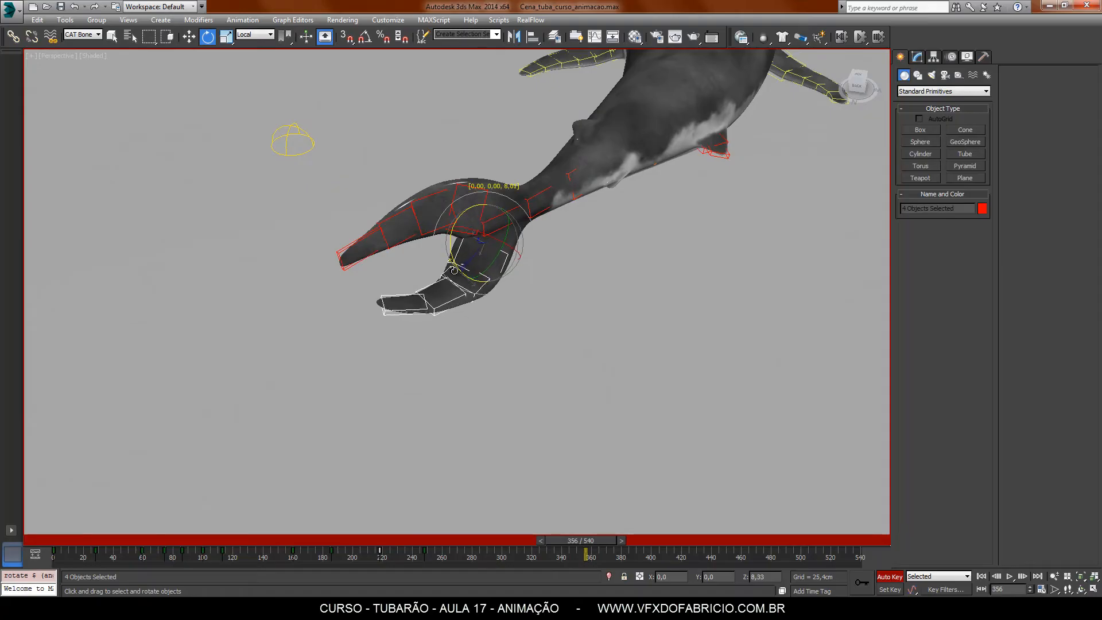
- Select the upper tail lobe's four bones and rotate them at frame 356 to angle the lobe away from the lower one
alt+middle_drag(450, 351, 524, 339)
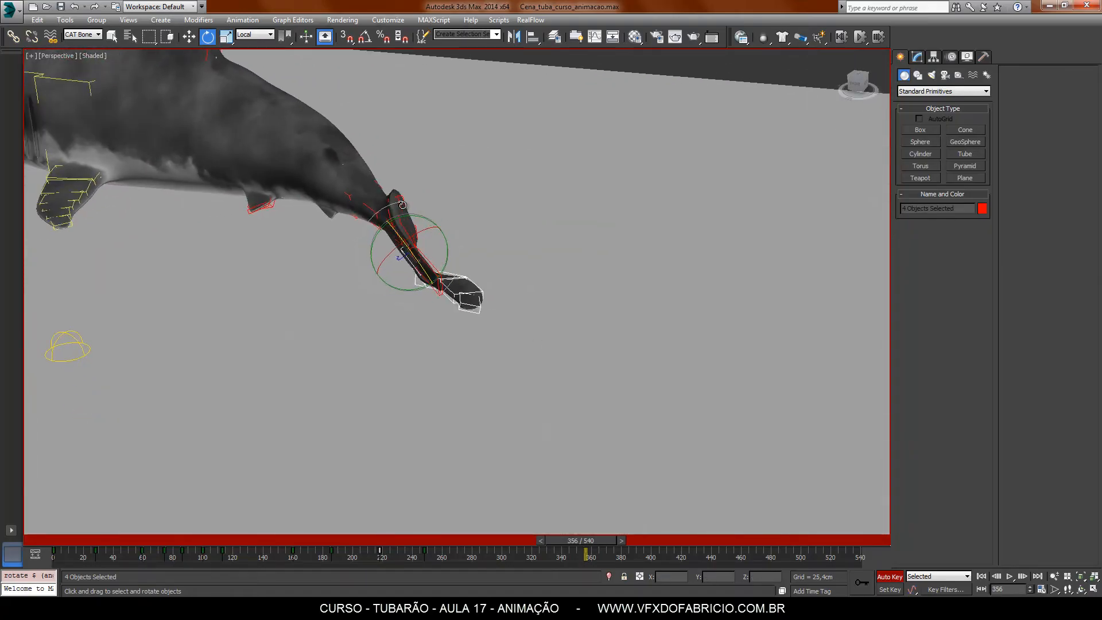
click(400, 202)
drag(417, 221, 414, 261)
alt+middle_drag(387, 376, 491, 376)
scroll(336, 264, down, 10)
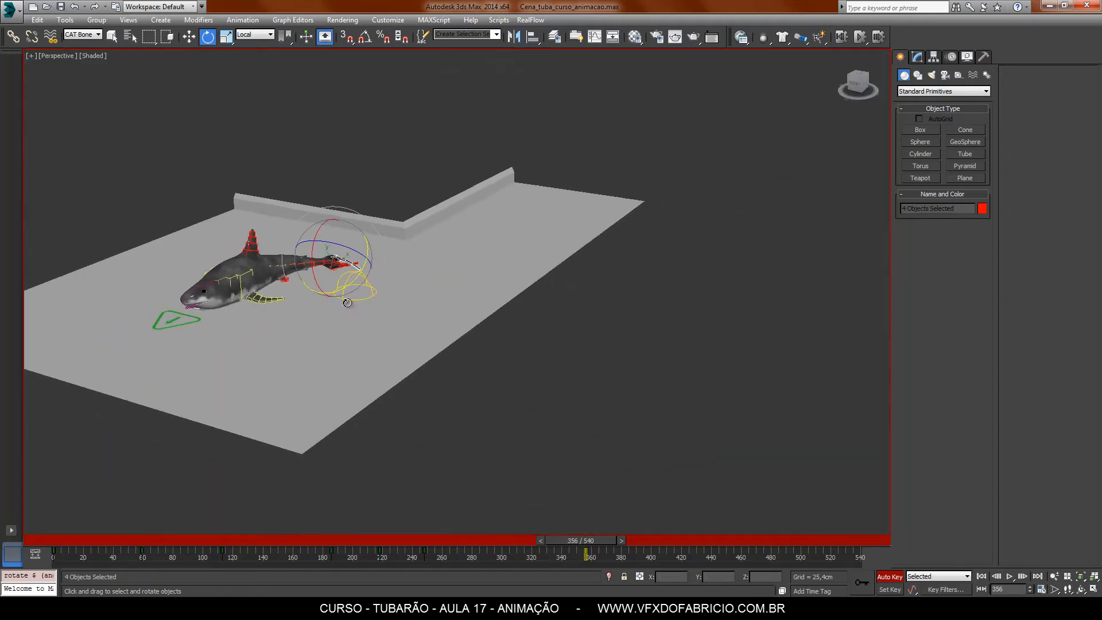
scroll(347, 303, up, 3)
alt+middle_drag(302, 322, 260, 337)
scroll(330, 240, up, 5)
alt+middle_drag(399, 329, 410, 329)
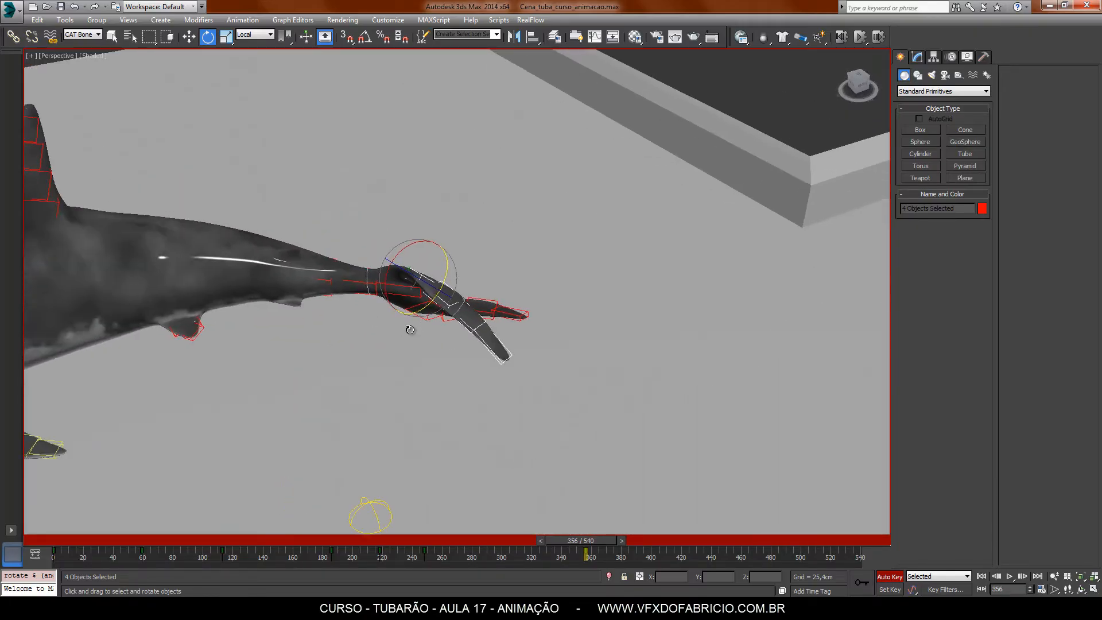
- Select the rear tail bones together with both lobes and rotate them at frame 356 to bend the tail further
double_click(328, 284)
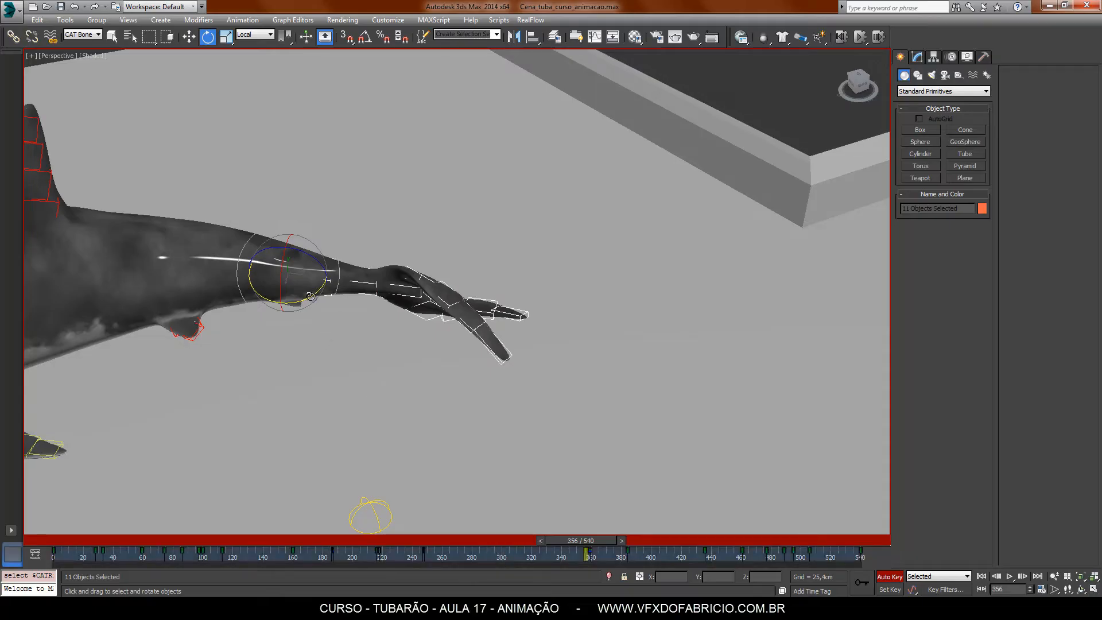
drag(309, 298, 306, 304)
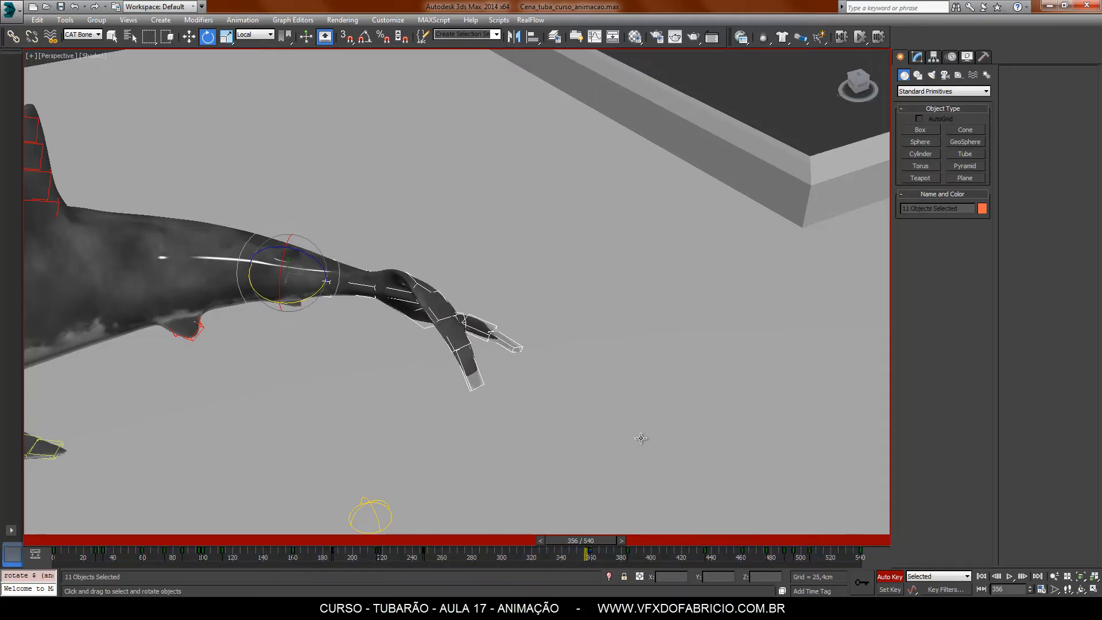
alt+middle_drag(641, 437, 436, 270)
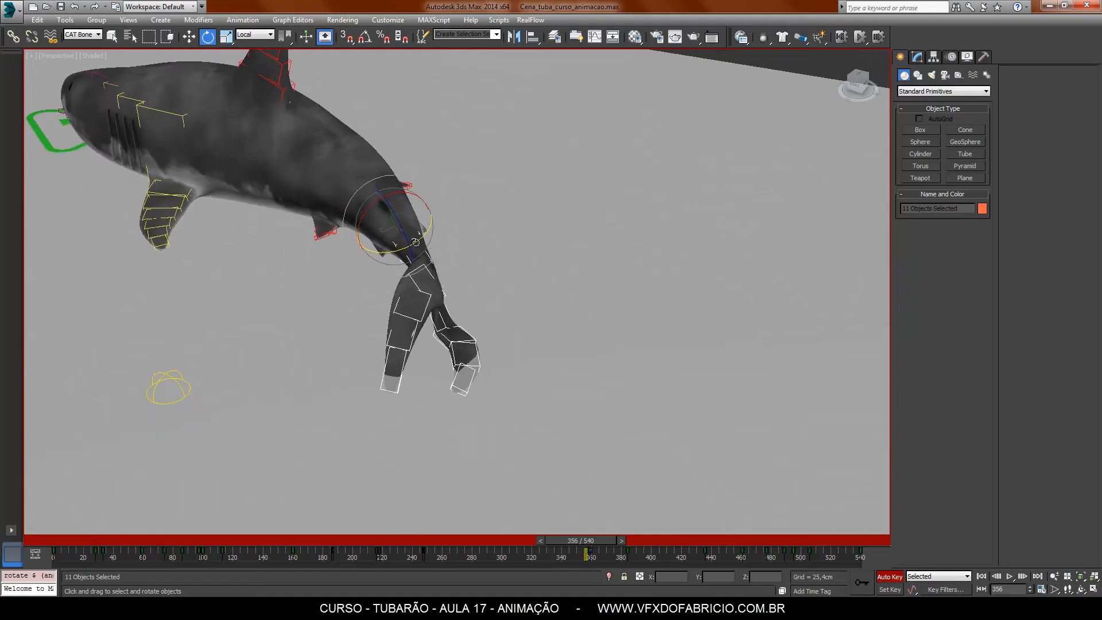
- Rotate the lower tail lobe's outer two bones about 15 degrees on Y at frame 356, and select the upper lobe's tip bone
click(452, 352)
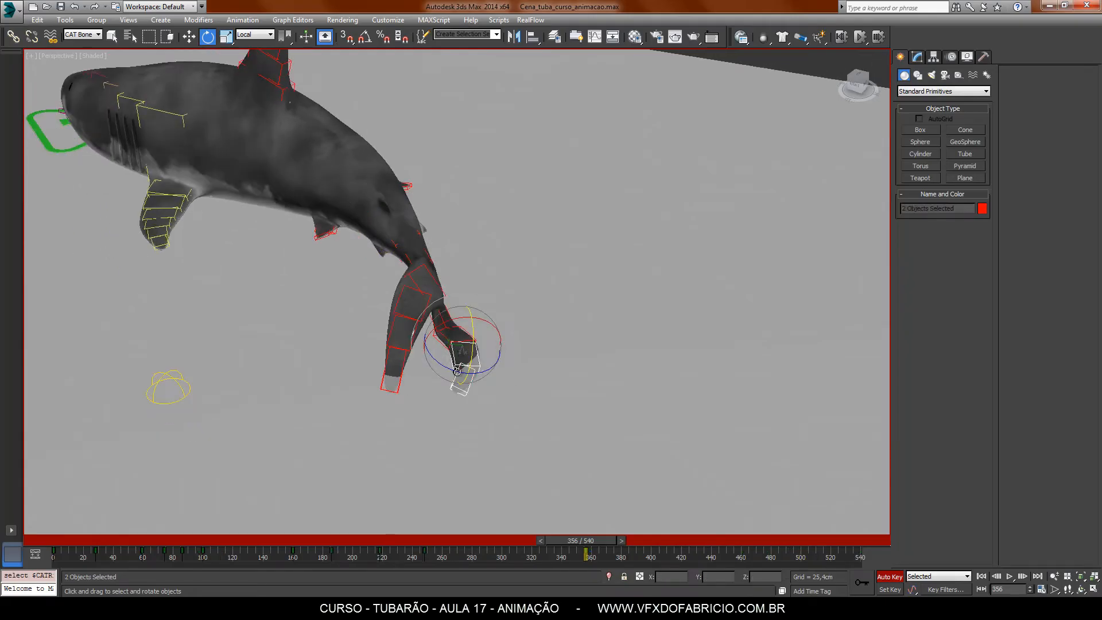
drag(453, 369, 481, 338)
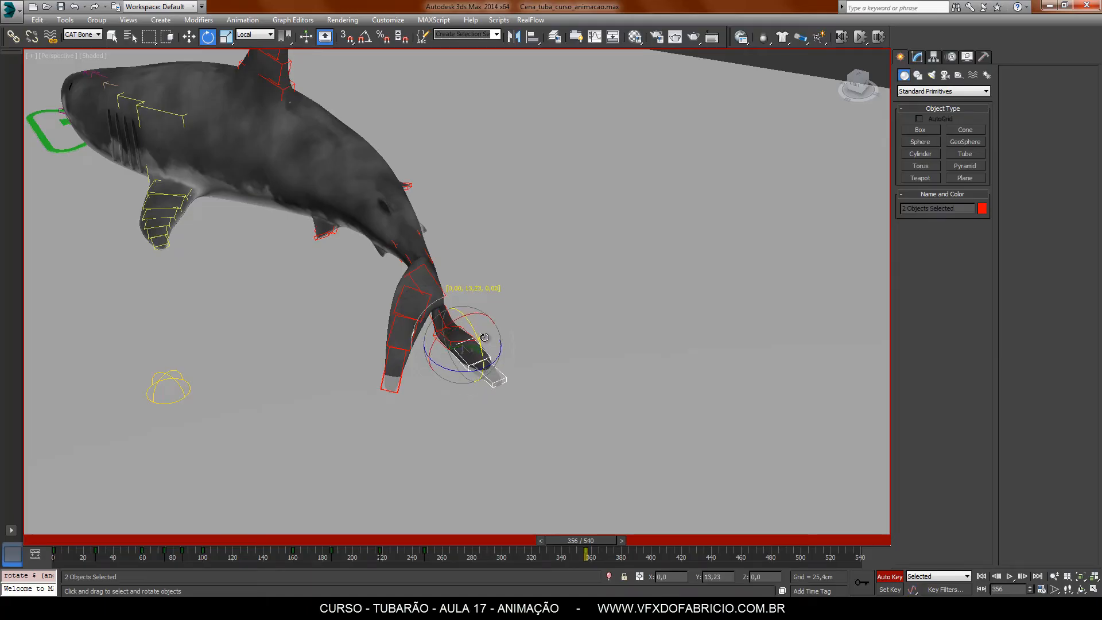
click(397, 376)
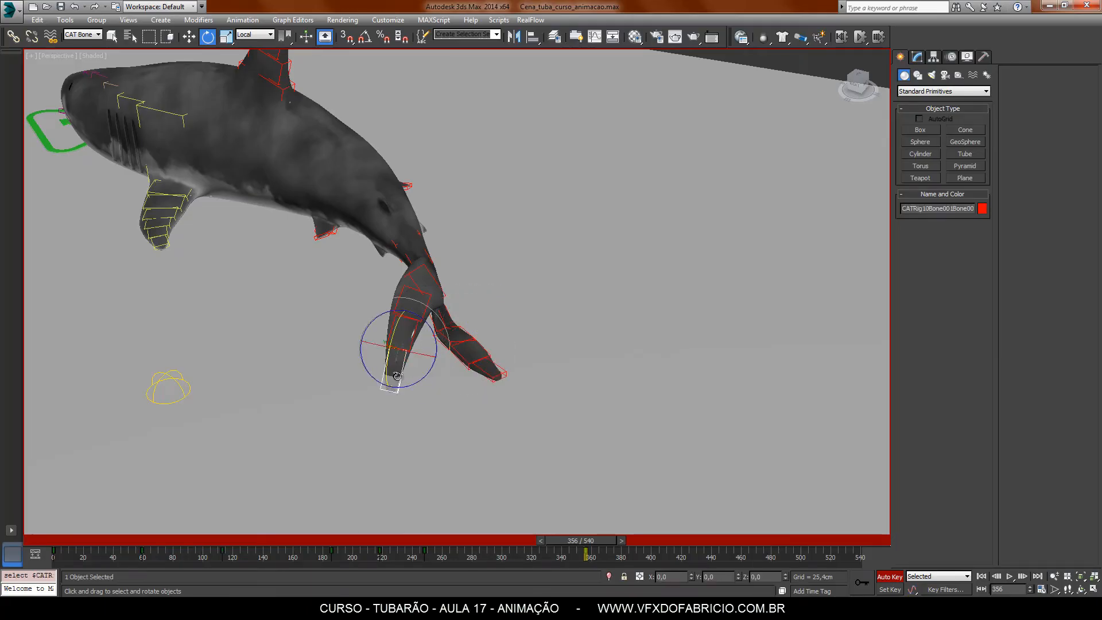
alt+middle_drag(409, 349, 516, 420)
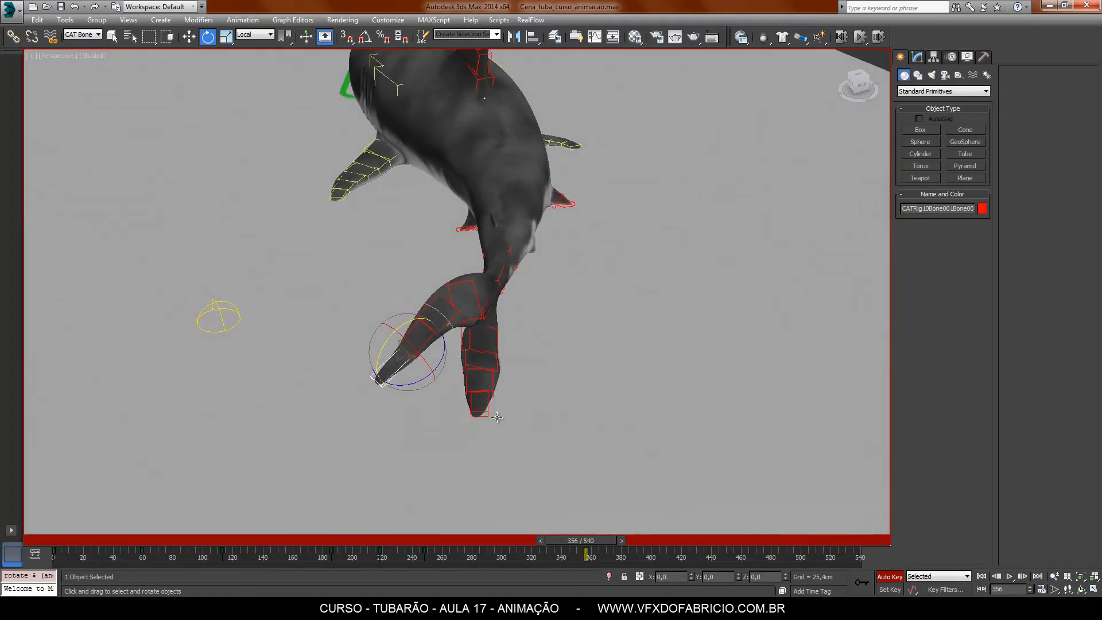
- Go to frame 360 and select the eight bones of both tail lobes, leaving out the tail bone between them
mouse_move(597, 541)
mouse_down()
mouse_move(356, 550)
mouse_move(643, 556)
mouse_move(497, 556)
mouse_move(608, 557)
mouse_up()
key(e)
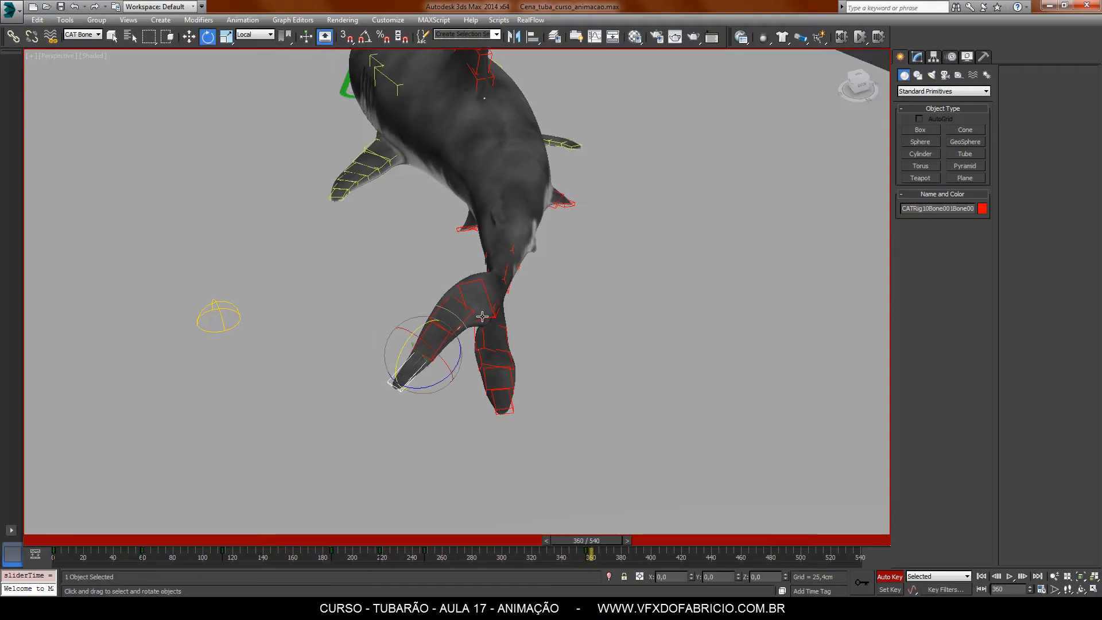
double_click(485, 335)
alt+middle_drag(466, 434, 469, 396)
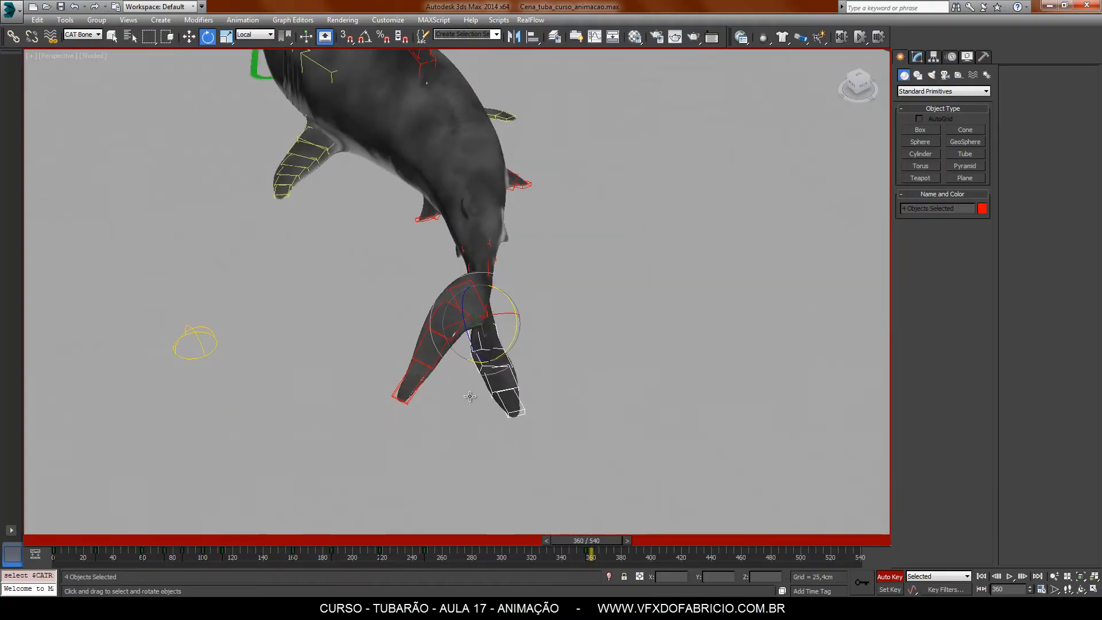
ctrl+double_click(413, 336)
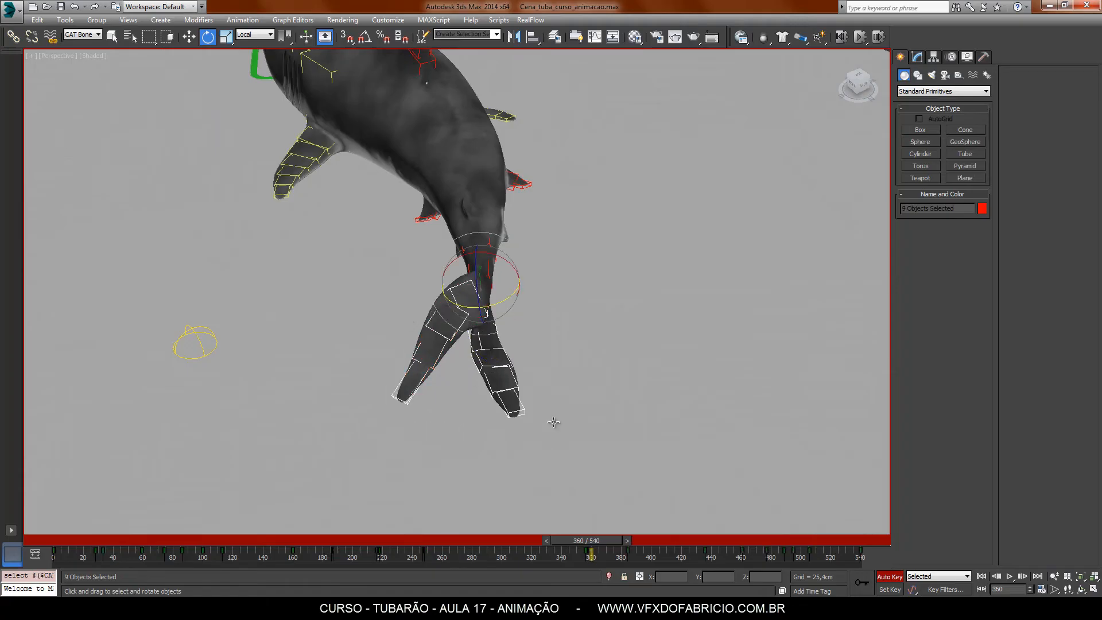
alt+middle_drag(553, 423, 605, 408)
alt+click(540, 310)
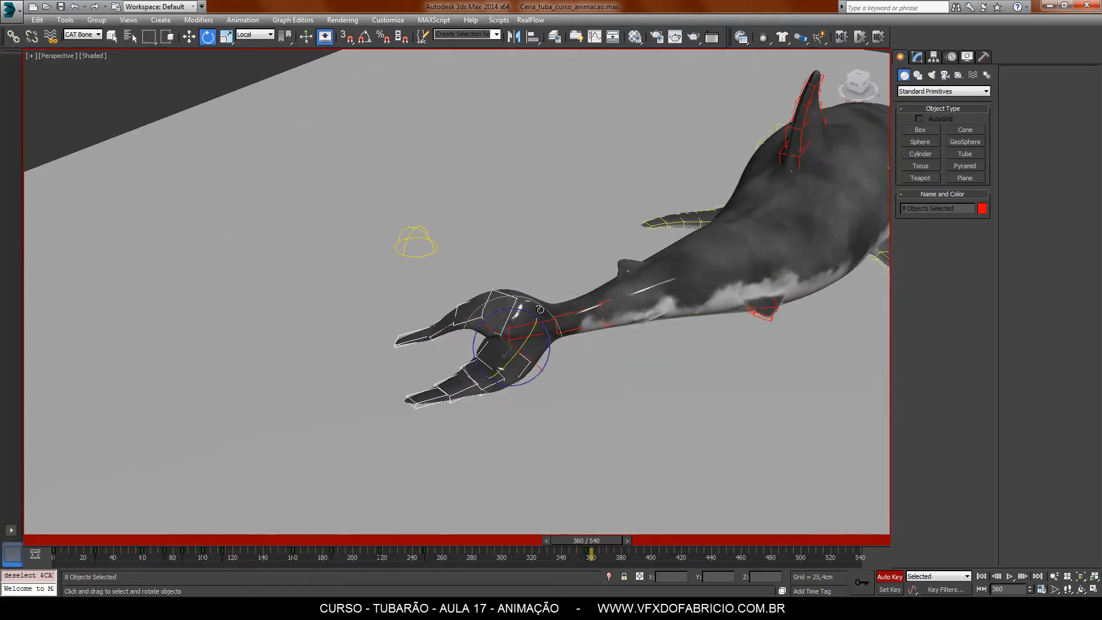
- Go to frame 391, select only the upper tail lobe's four bones and copy their key from frame 0 to about the current frame
drag(609, 554, 632, 540)
middle_drag(667, 458, 479, 460)
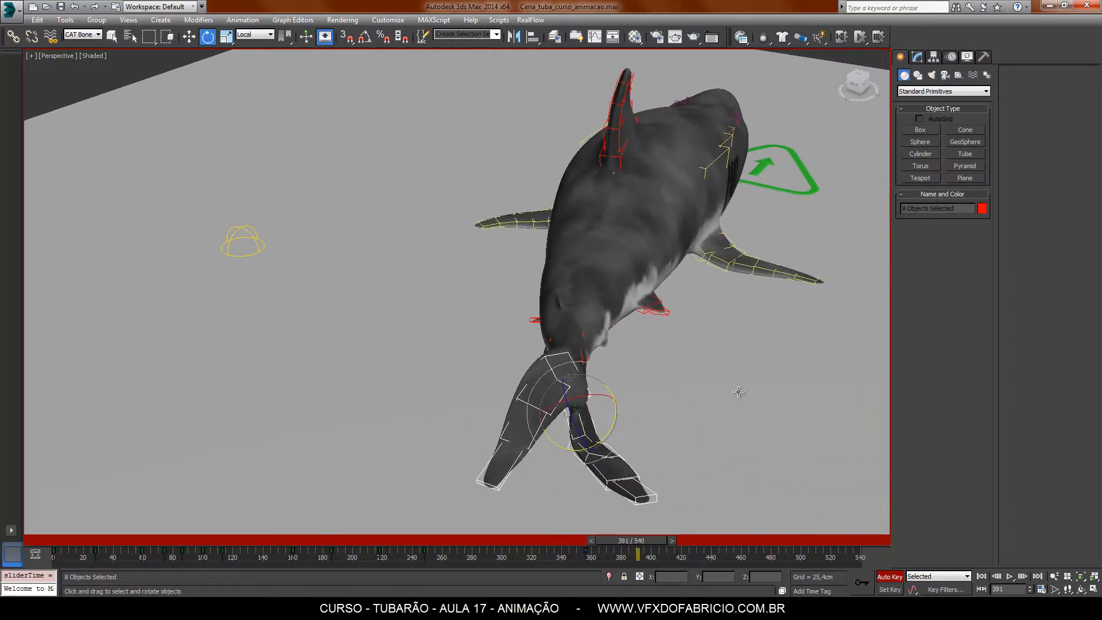
click(739, 392)
double_click(558, 368)
drag(560, 368, 572, 365)
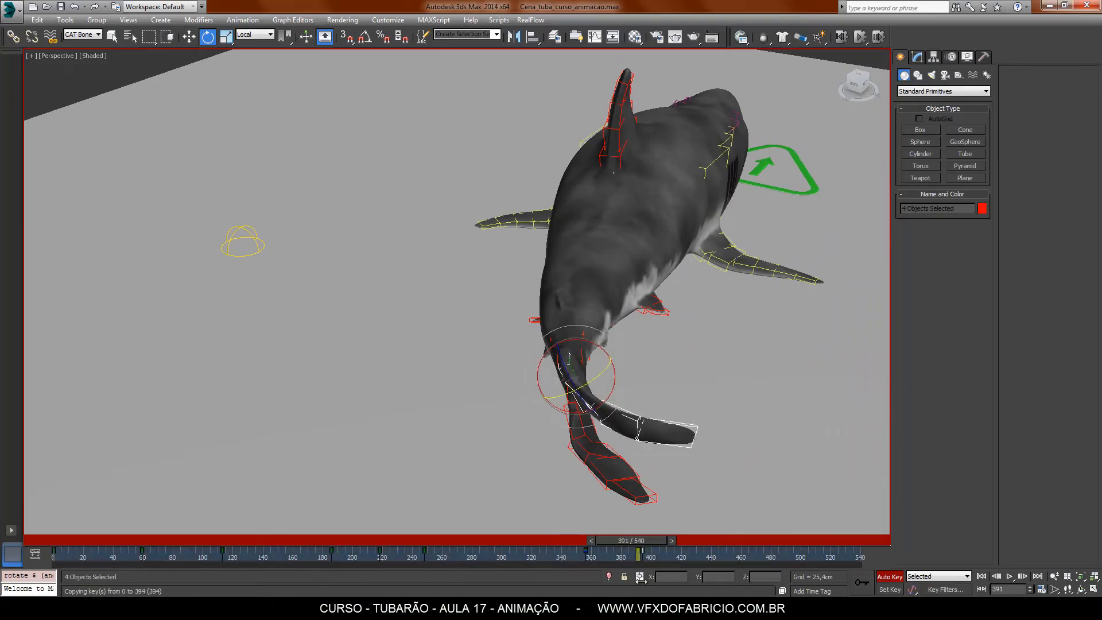
shift+drag(639, 580, 638, 581)
- Rotate the upper tail lobe's four bones at frame 391 on several axes to lift and straighten the lobe
alt+middle_drag(558, 438, 676, 430)
drag(529, 391, 555, 407)
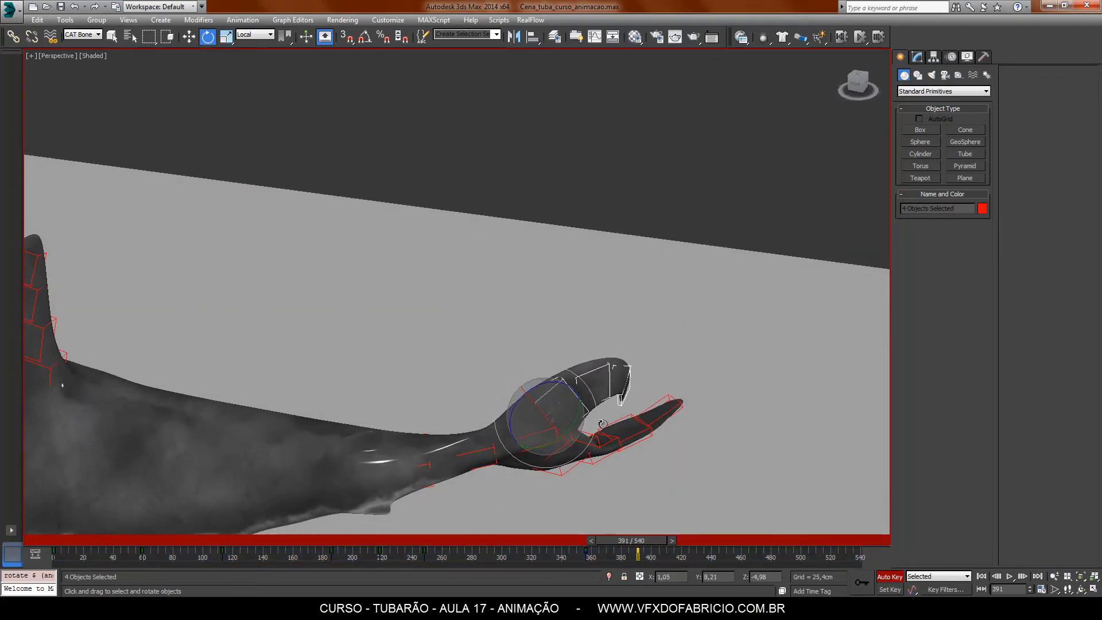
alt+middle_drag(602, 424, 627, 400)
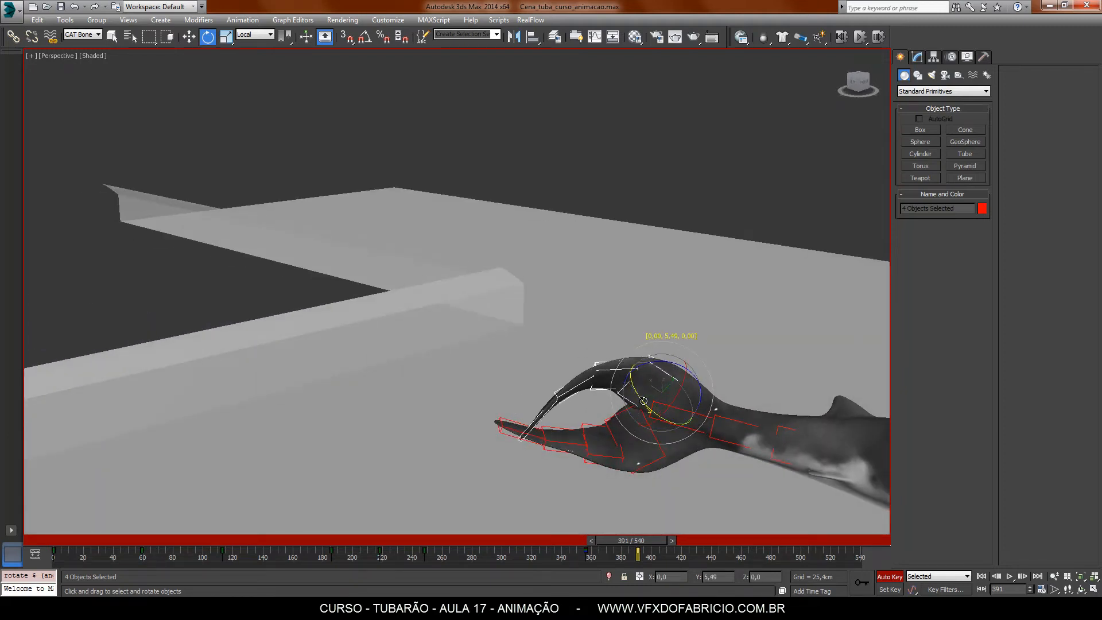
- Select the lower tail lobe's four bones and rotate them at frame 385, about -58 degrees on X and further on other axes
double_click(654, 461)
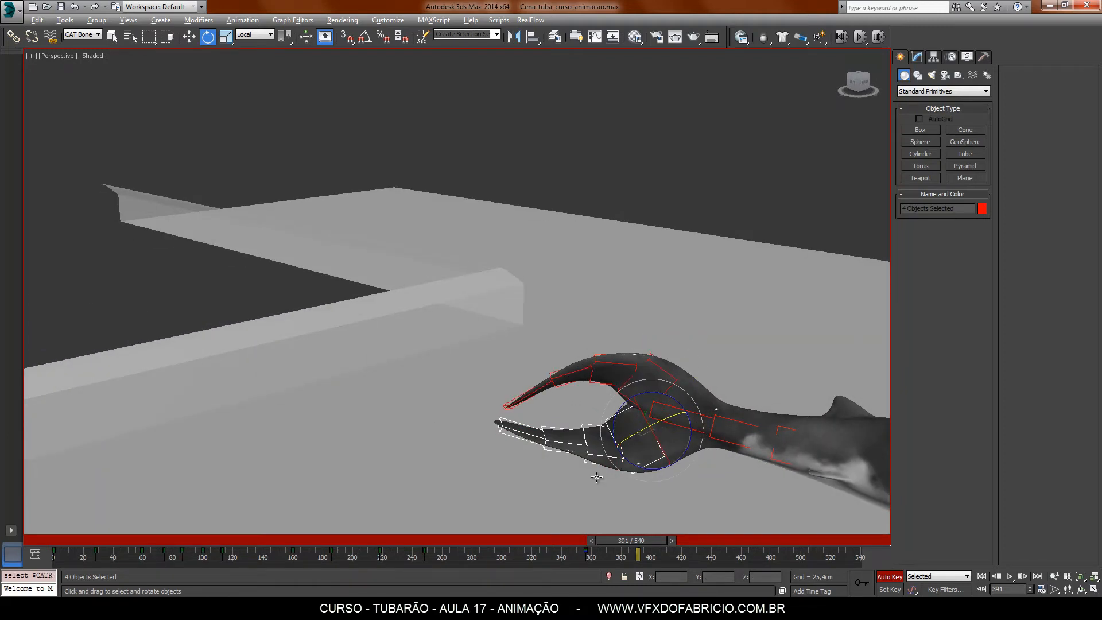
alt+middle_drag(598, 478, 712, 478)
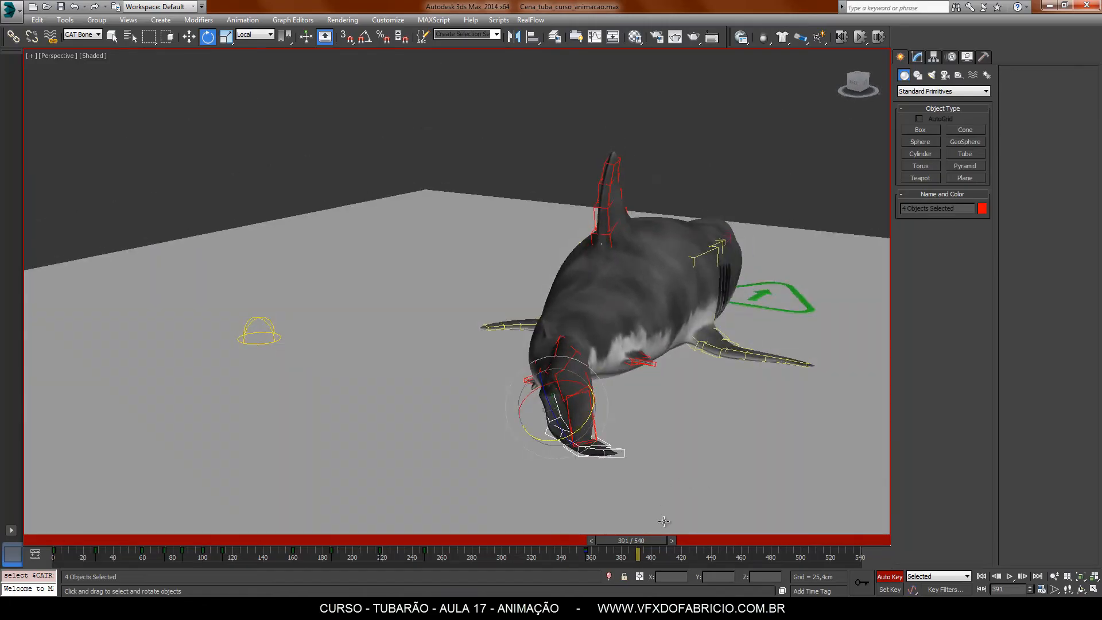
mouse_move(646, 542)
mouse_down()
mouse_move(512, 552)
mouse_move(646, 554)
mouse_move(617, 555)
mouse_move(639, 563)
mouse_up()
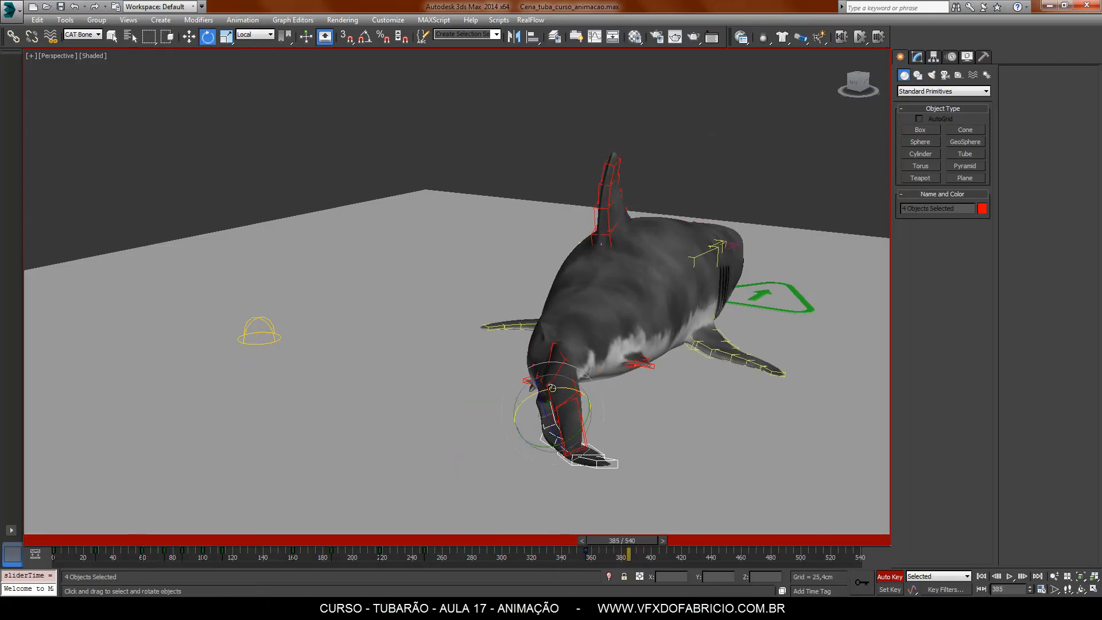
drag(553, 388, 581, 441)
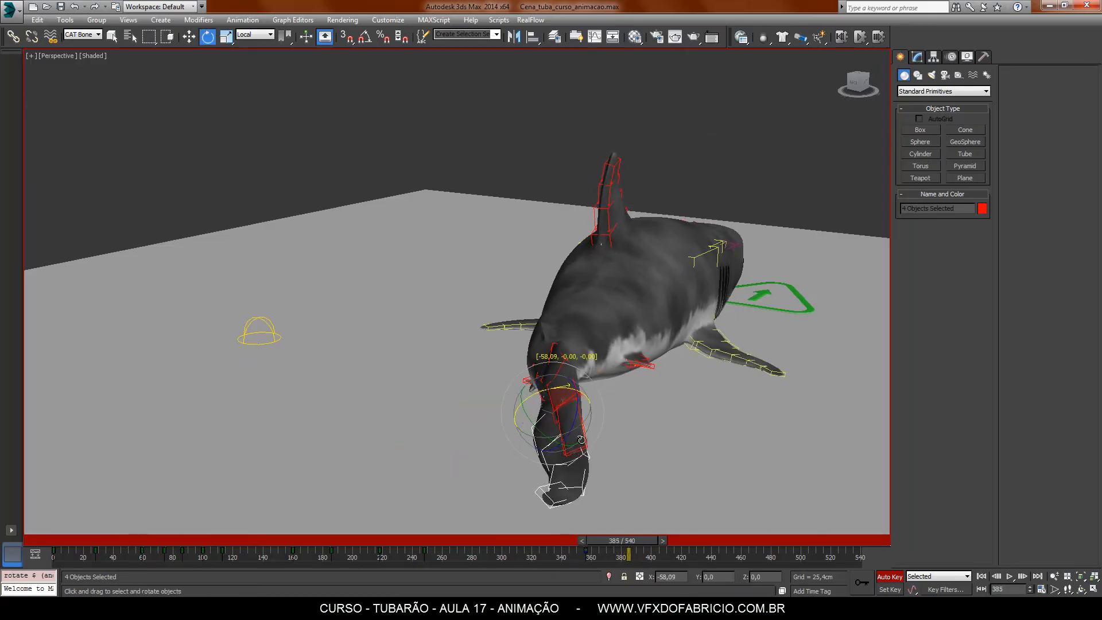
alt+middle_drag(511, 453, 551, 452)
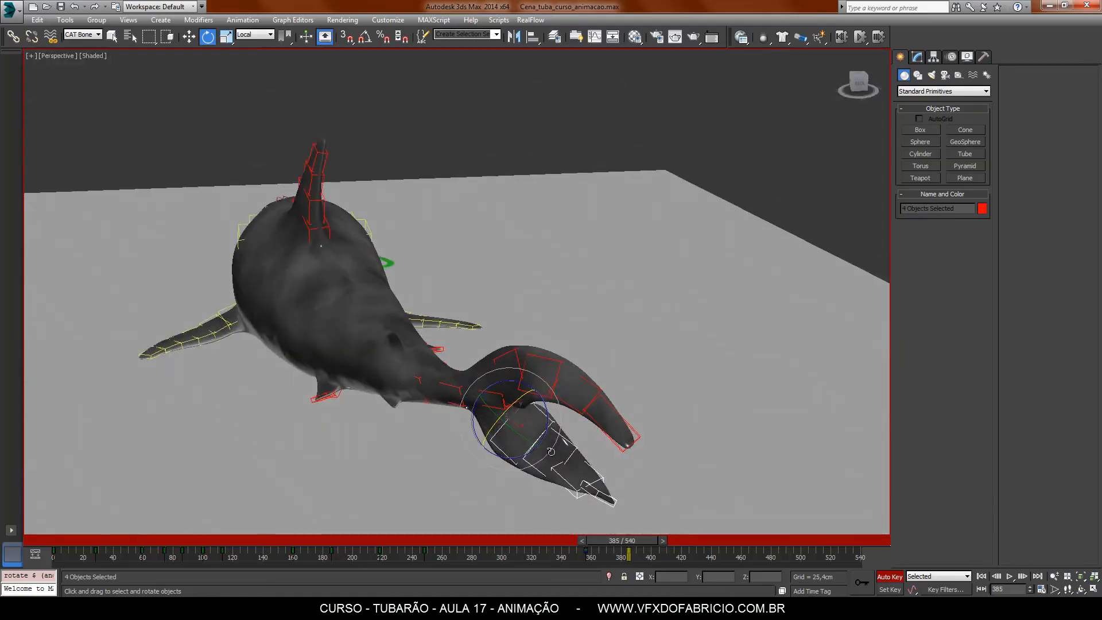
drag(541, 439, 542, 476)
alt+middle_drag(542, 475, 567, 460)
drag(567, 460, 560, 448)
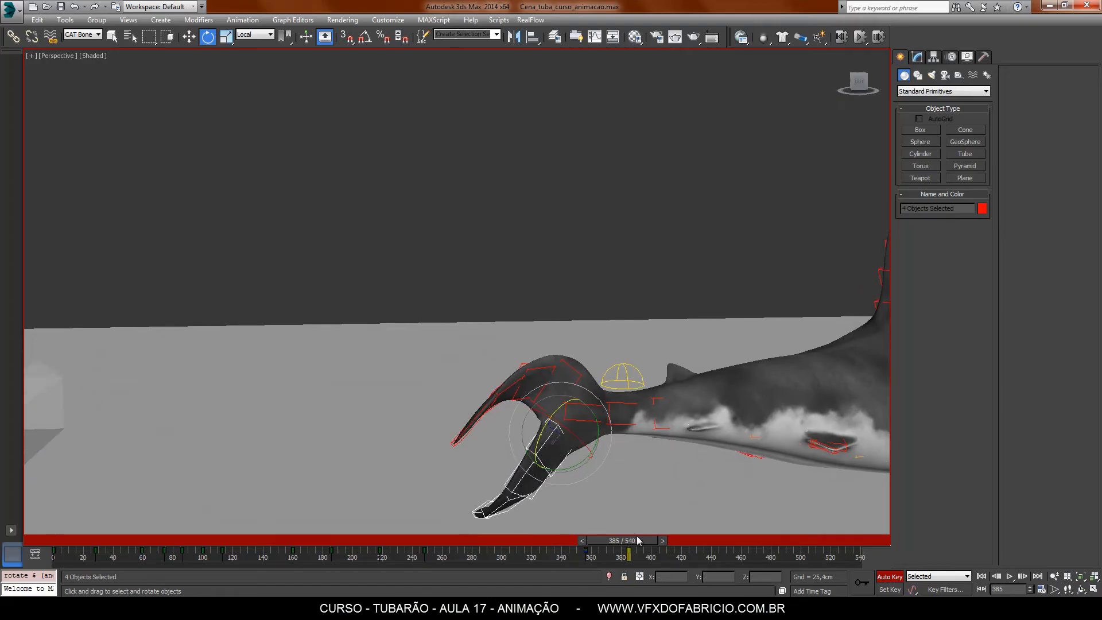
- Rotate the lower tail lobe's four bones at frame 371 and scrub the nearby frames to check the motion
mouse_move(639, 540)
mouse_down()
mouse_move(584, 540)
mouse_move(619, 543)
mouse_up()
key(e)
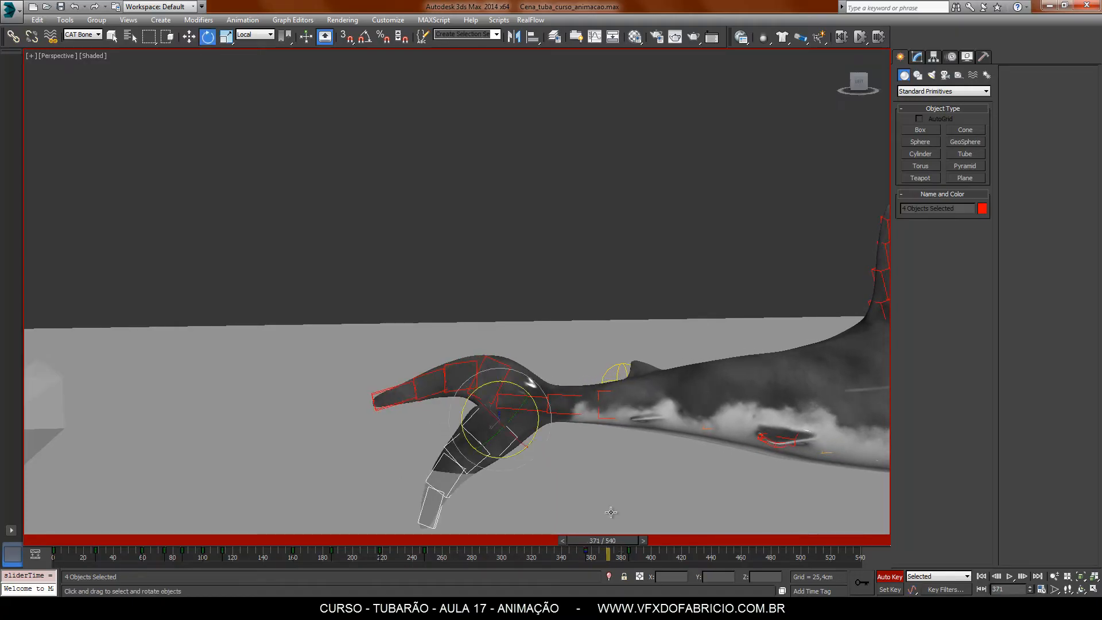
mouse_move(542, 444)
mouse_down()
mouse_move(553, 432)
mouse_move(510, 434)
mouse_move(515, 425)
mouse_move(523, 445)
mouse_up()
alt+middle_drag(452, 510, 560, 527)
mouse_move(624, 541)
mouse_down()
mouse_move(580, 546)
mouse_move(657, 553)
mouse_move(603, 555)
mouse_move(622, 557)
mouse_up()
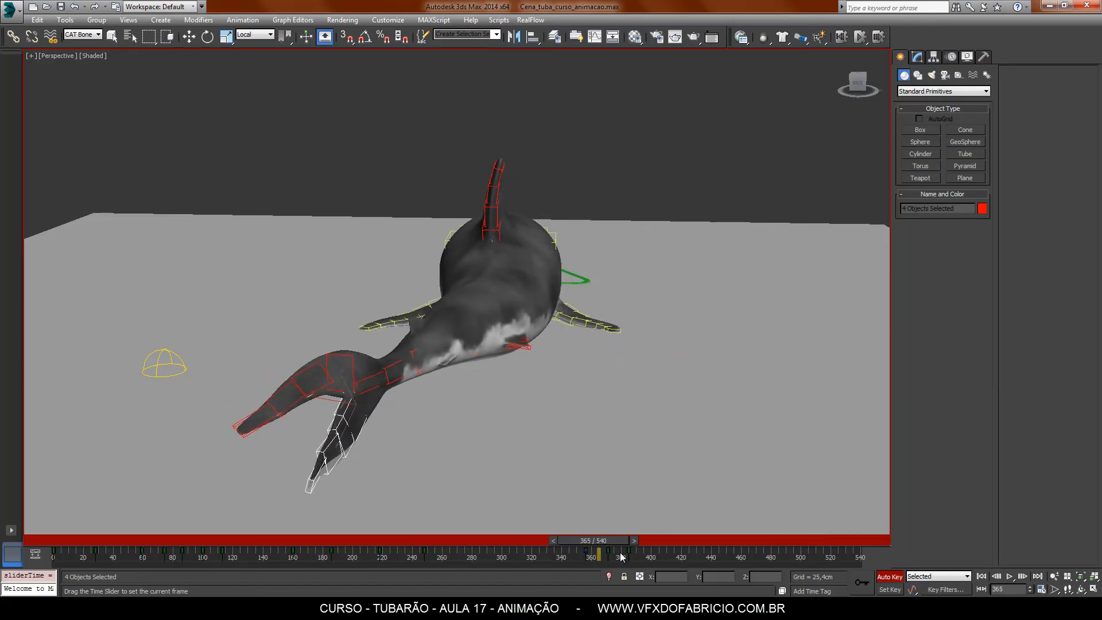
- Rotate the lower tail lobe's four bones at frame 365 and only its two outer bones at frame 376
key(e)
drag(362, 424, 351, 414)
mouse_move(612, 540)
mouse_down()
mouse_move(591, 542)
mouse_move(638, 546)
mouse_move(630, 540)
mouse_up()
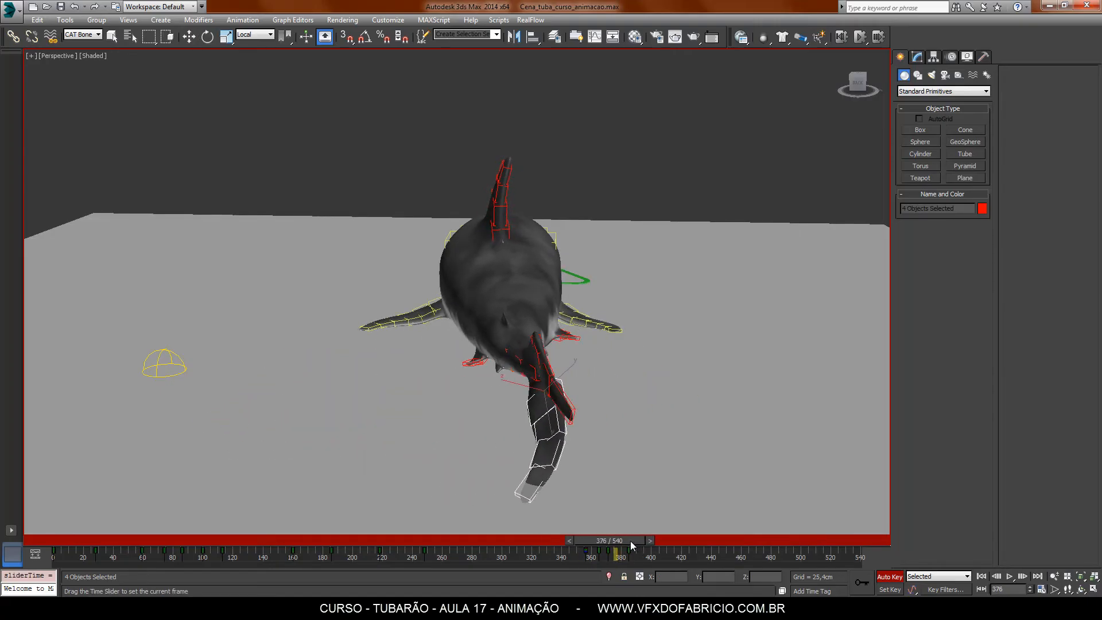
key(e)
click(551, 465)
drag(546, 460, 540, 457)
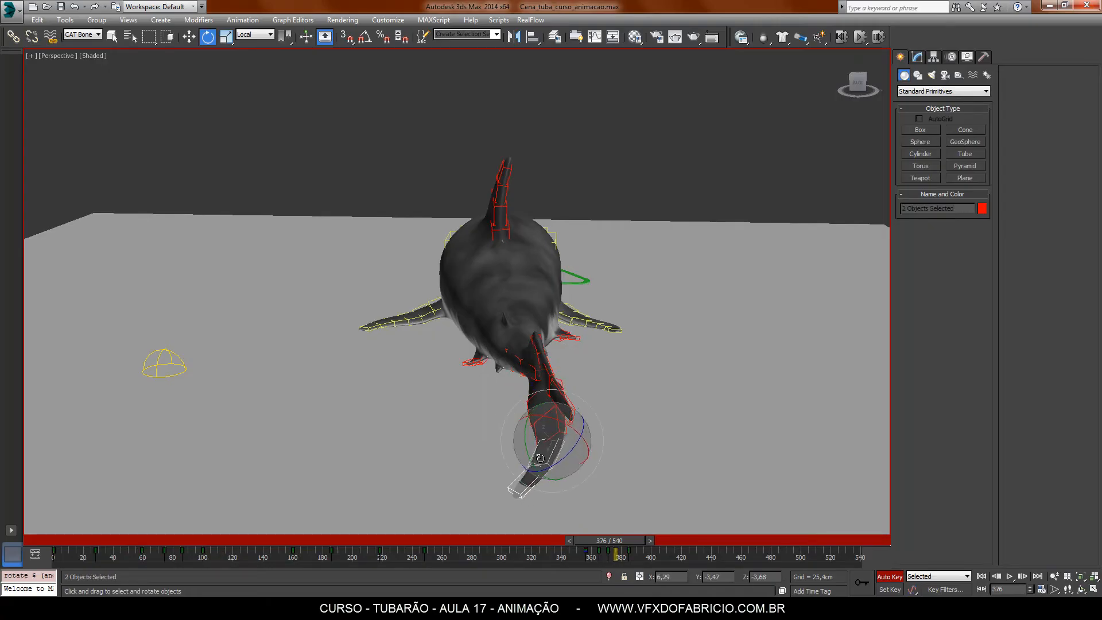
- At frame 407, rotate the lower tail lobe's four bones on several axes, plus its two outer bones about 8 degrees on Y
alt+middle_drag(538, 466, 592, 497)
drag(626, 543, 674, 543)
key(e)
double_click(450, 281)
drag(460, 293, 470, 291)
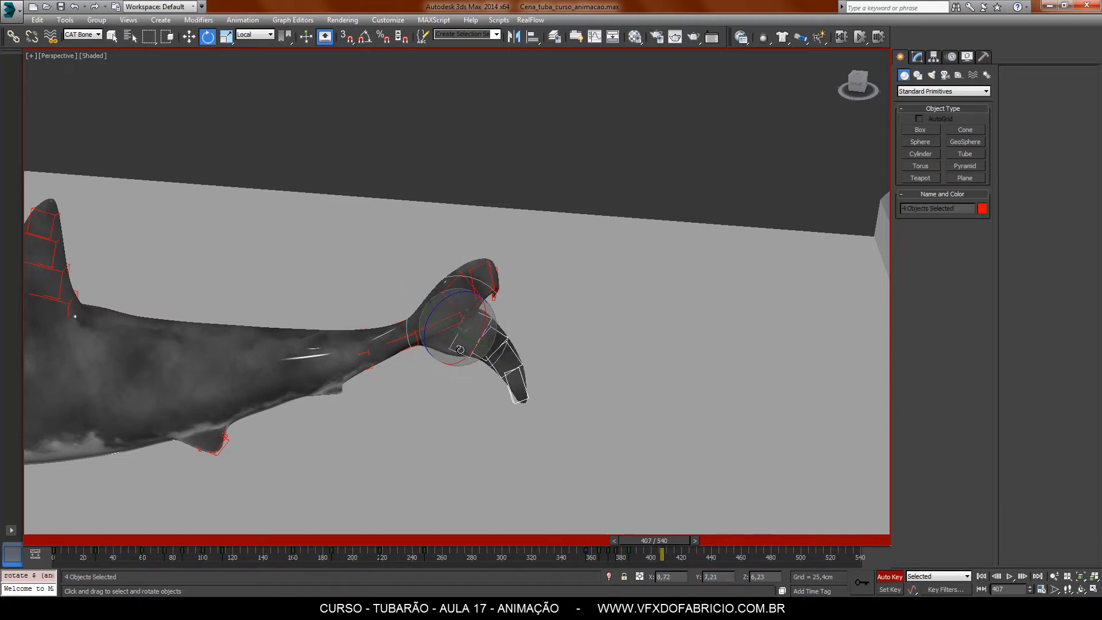
drag(459, 348, 455, 354)
alt+middle_drag(486, 407, 388, 405)
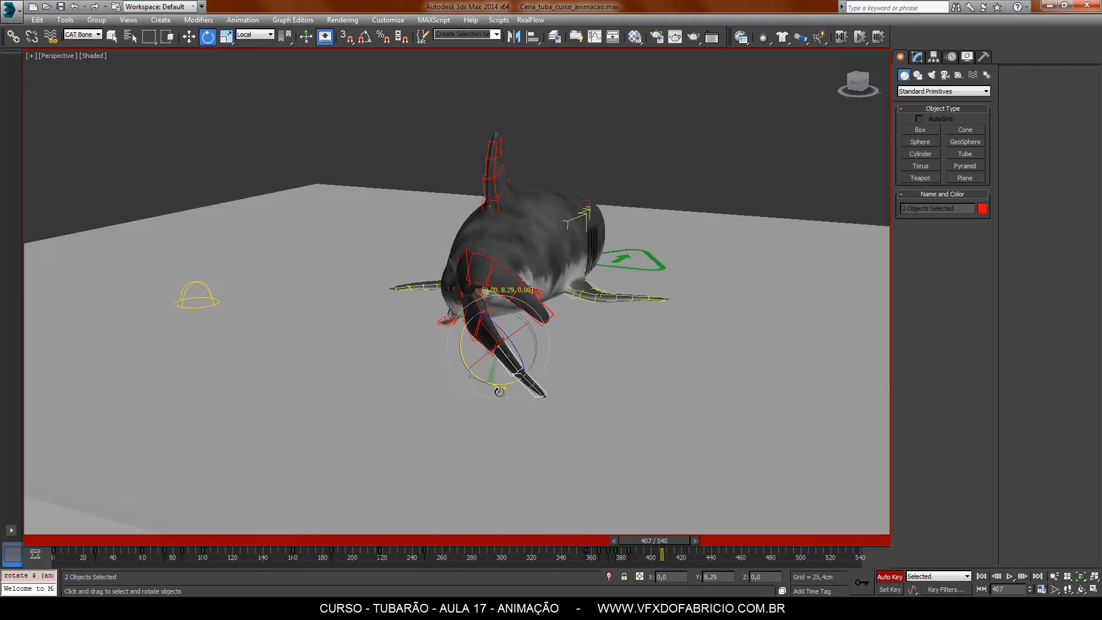
- At frame 423, rotate the upper tail lobe's four bones, the lower lobe's base bone and the upper lobe's two outer bones
drag(681, 540, 704, 541)
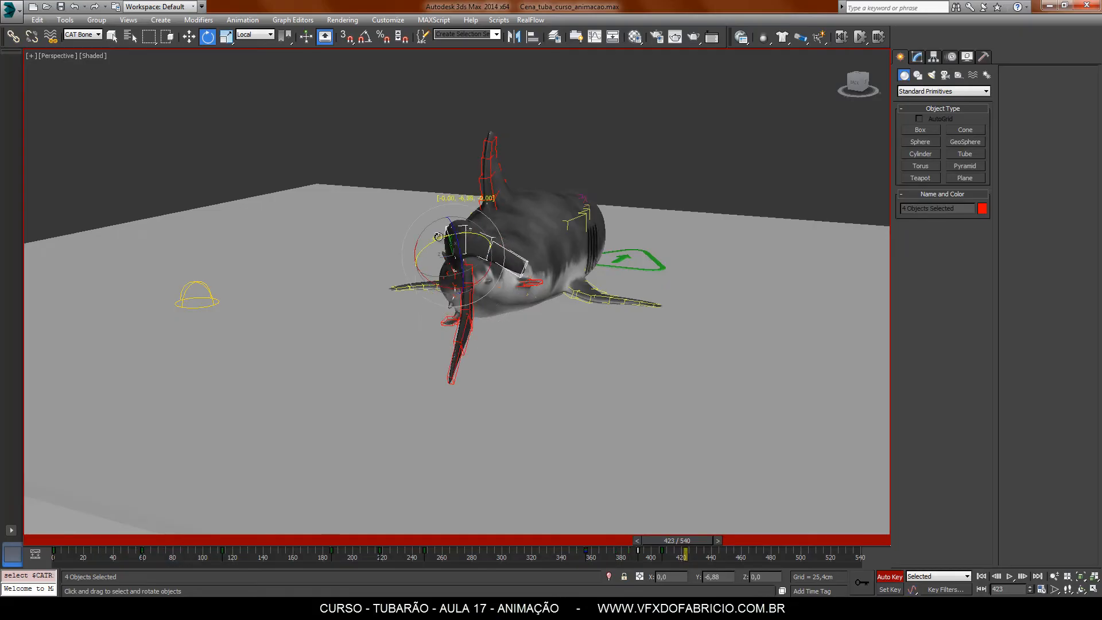
alt+middle_drag(634, 340, 547, 343)
click(448, 305)
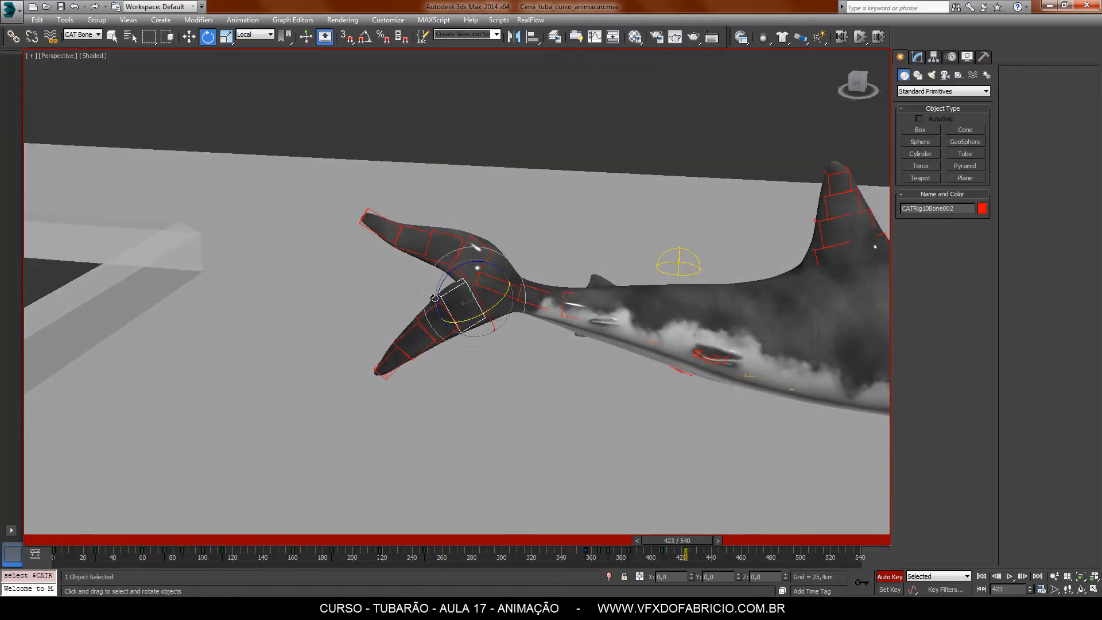
drag(435, 298, 435, 326)
alt+middle_drag(668, 418, 620, 402)
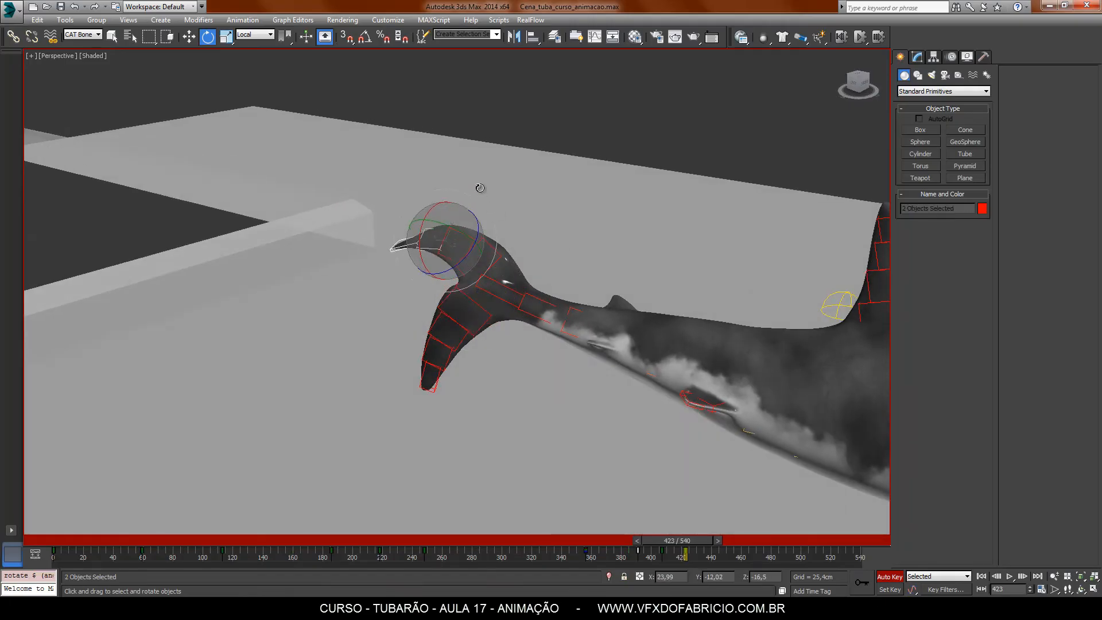
alt+middle_drag(479, 332, 671, 331)
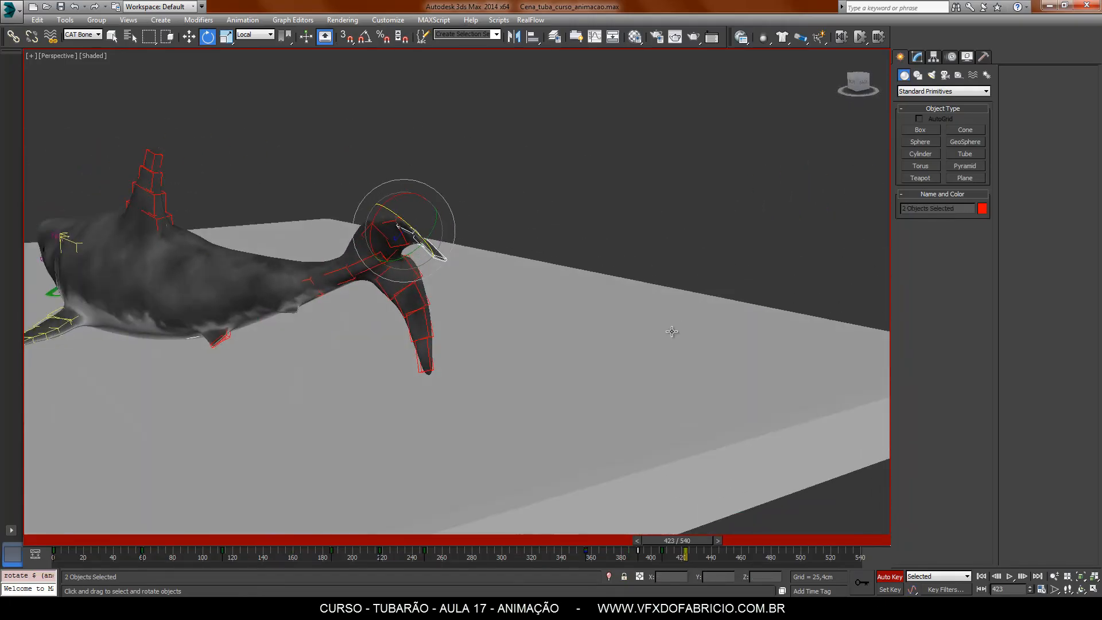
- Rotate the lower tail lobe's tip bone at frame 394 and adjust it again at frame 399
drag(698, 543, 656, 576)
key(e)
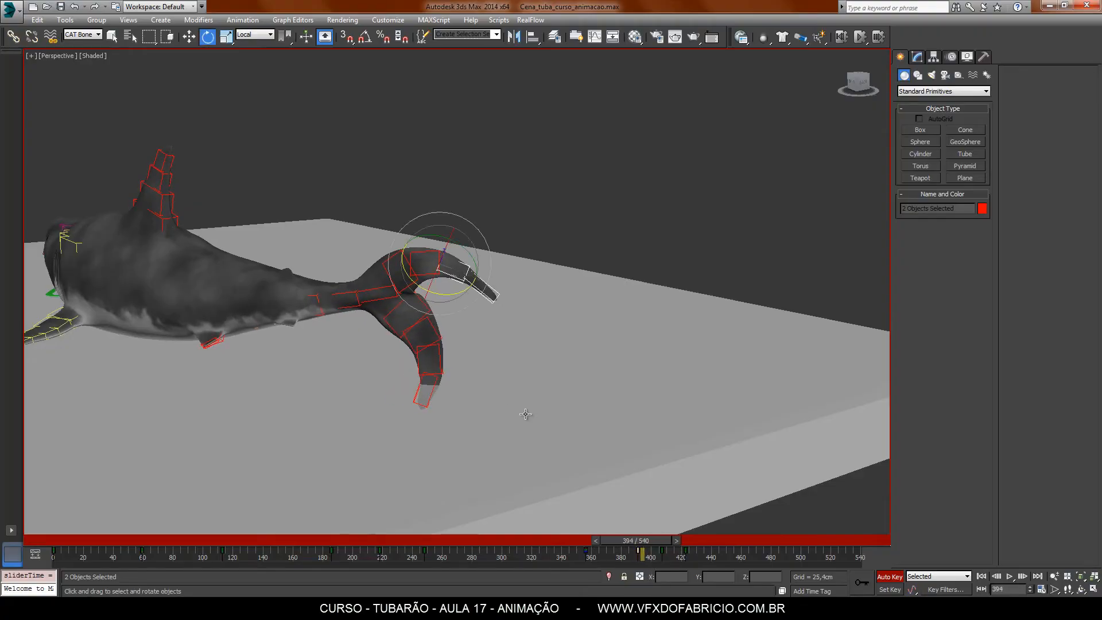
click(436, 380)
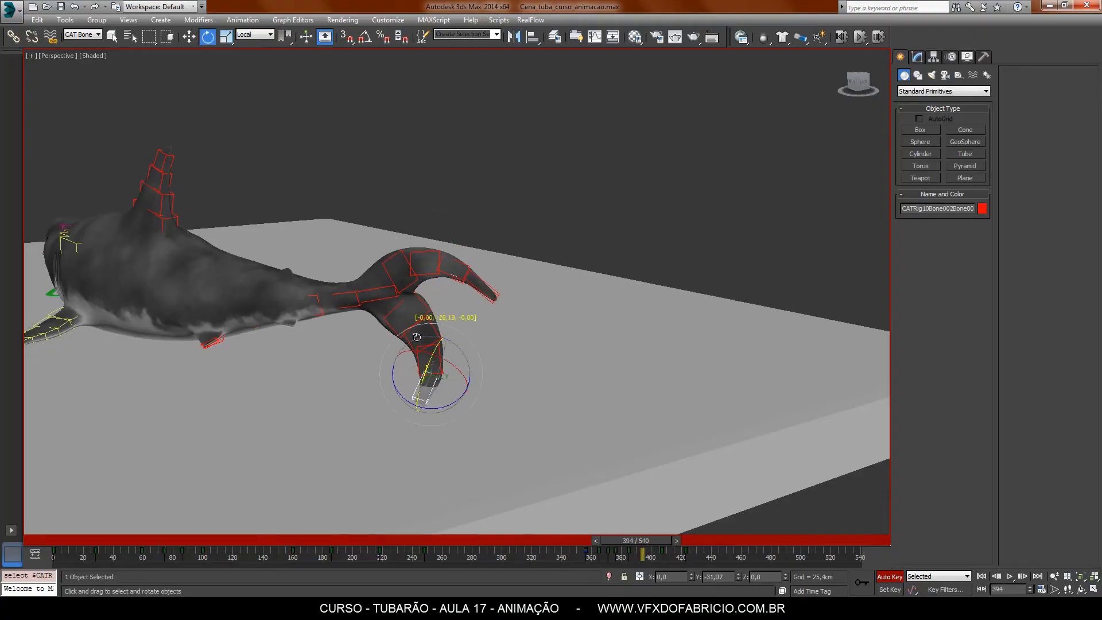
alt+middle_drag(628, 422, 528, 450)
drag(659, 544, 668, 540)
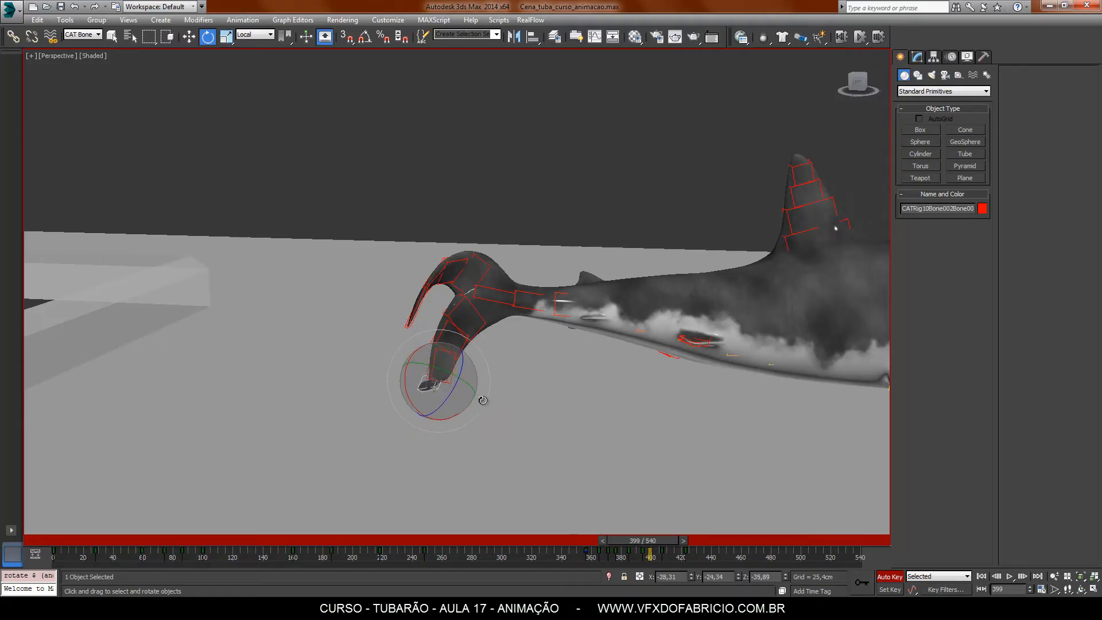
- Play the swim from about frame 343 to 440 and rotate the lower tail lobe's four bones there about 9 degrees on Y
alt+middle_drag(483, 400, 649, 519)
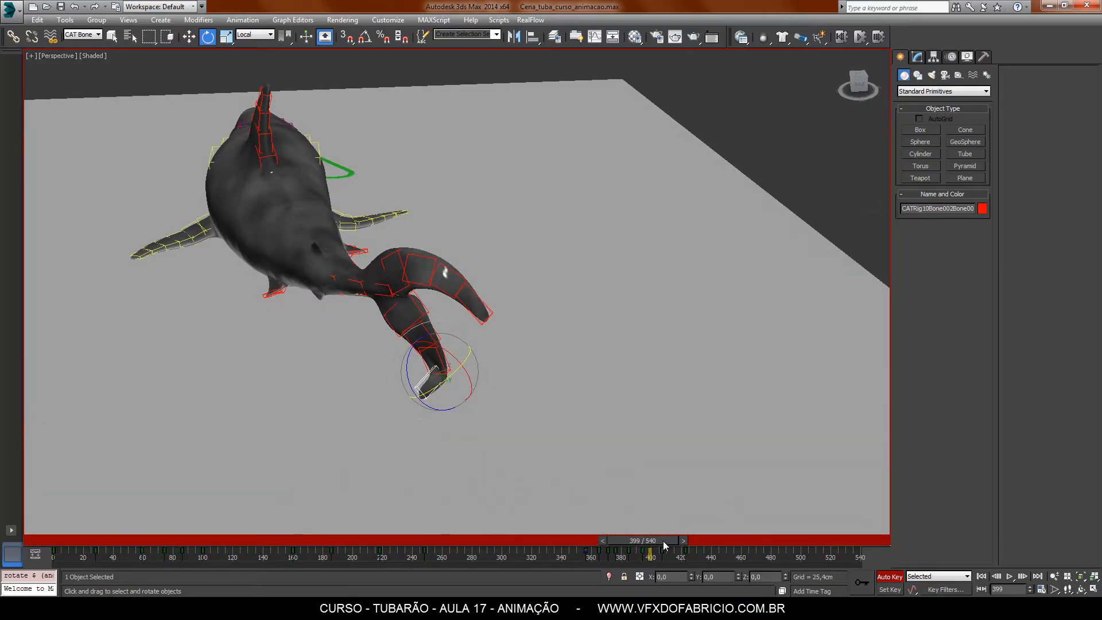
drag(663, 541, 585, 543)
alt+middle_drag(499, 385, 455, 347)
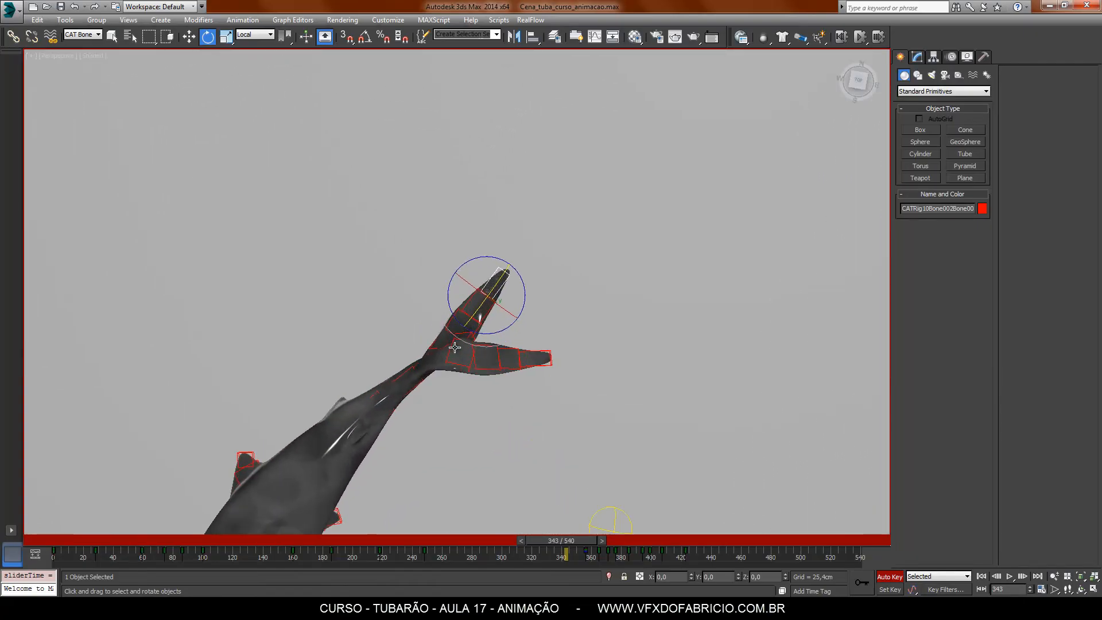
click(1011, 579)
key(e)
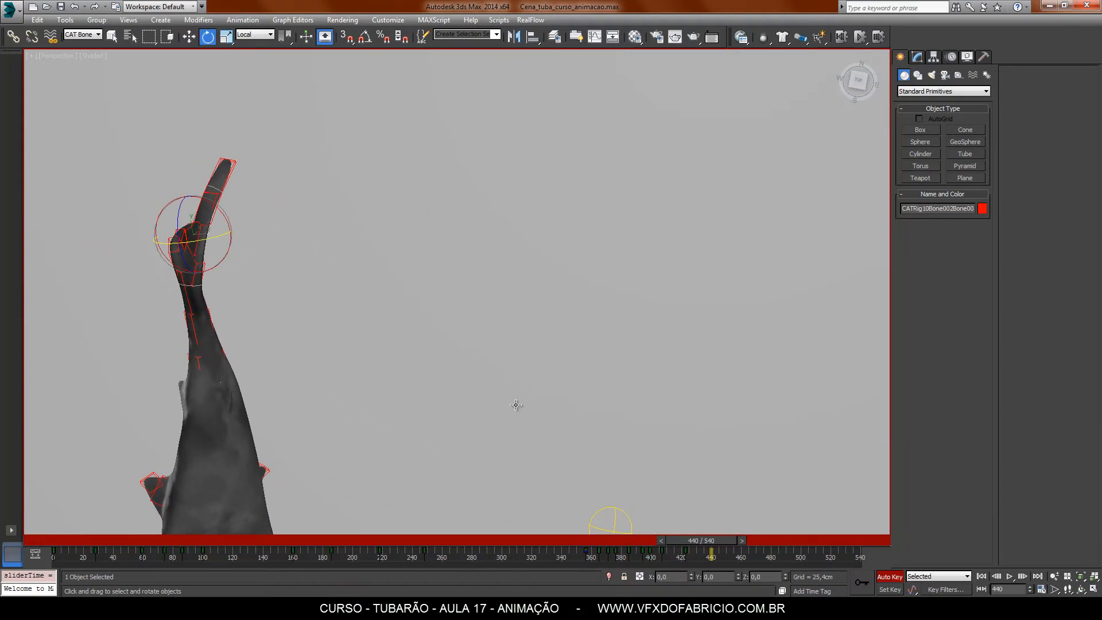
alt+middle_drag(712, 437, 259, 203)
double_click(301, 231)
drag(345, 251, 351, 240)
key(ctrl+z)
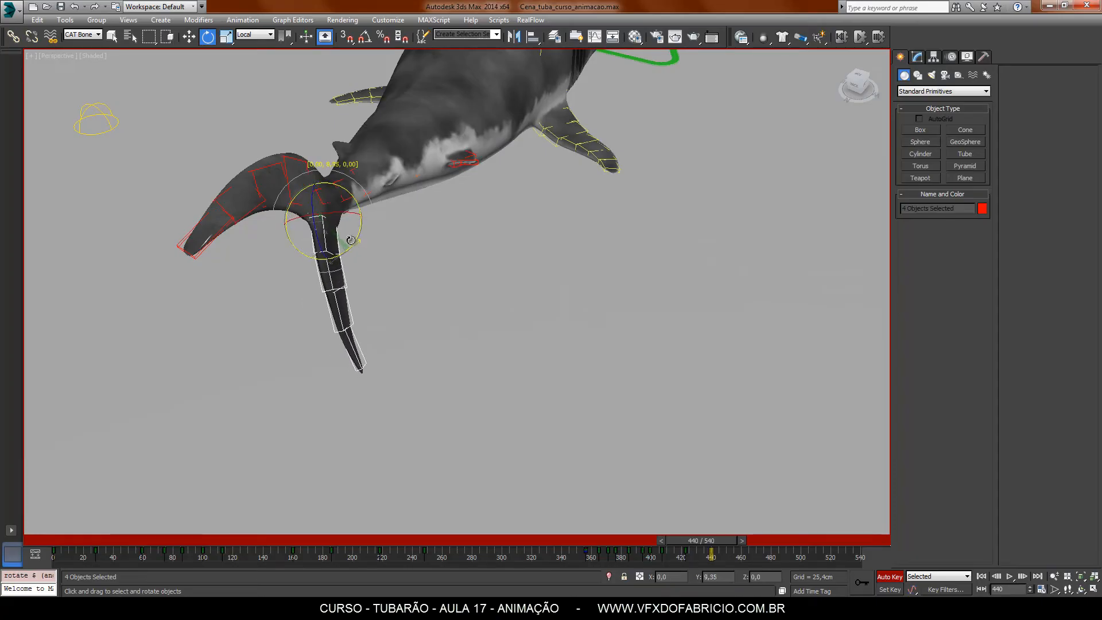
- Rotate the upper tail lobe's four bones at frame 440 to swing the lobe sideways, and replay the motion from about frame 372
double_click(291, 160)
drag(332, 169, 326, 230)
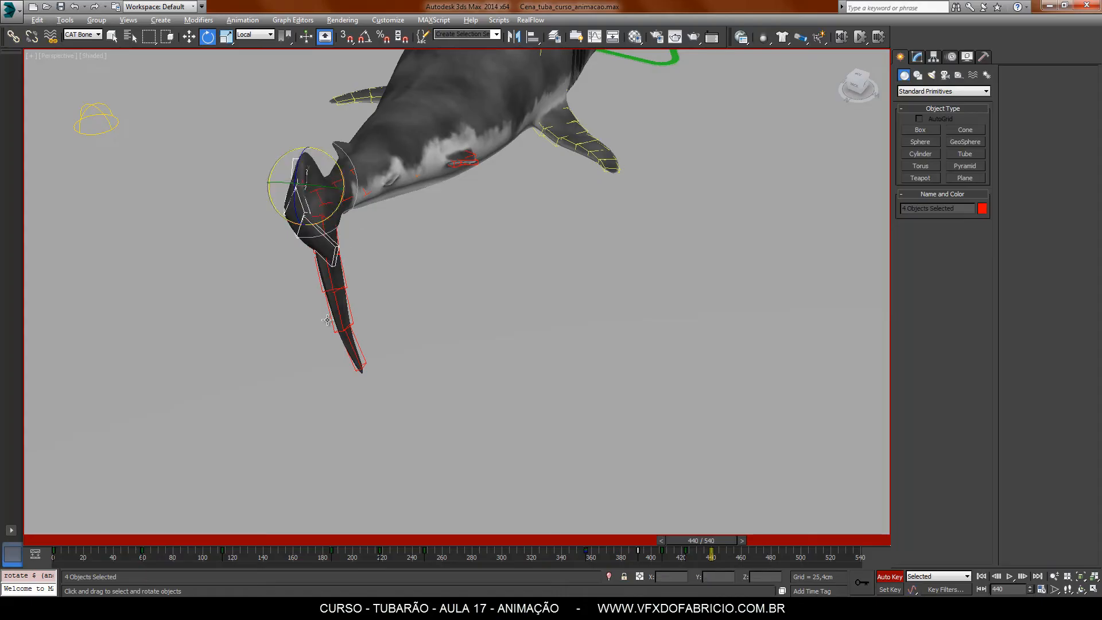
alt+middle_drag(327, 320, 436, 373)
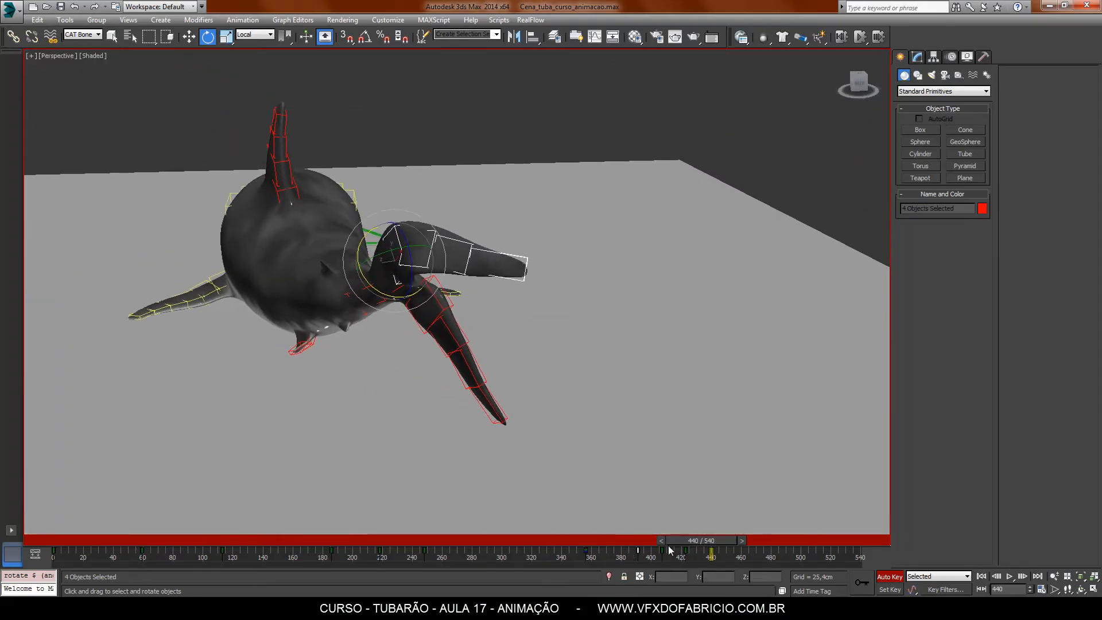
drag(724, 542, 625, 554)
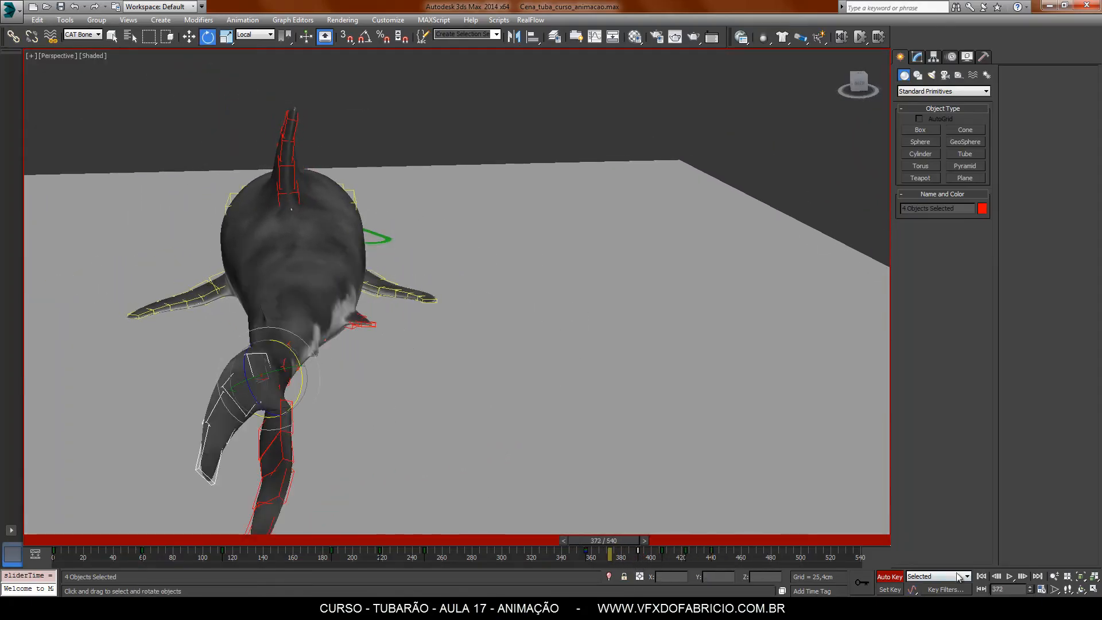
click(1009, 576)
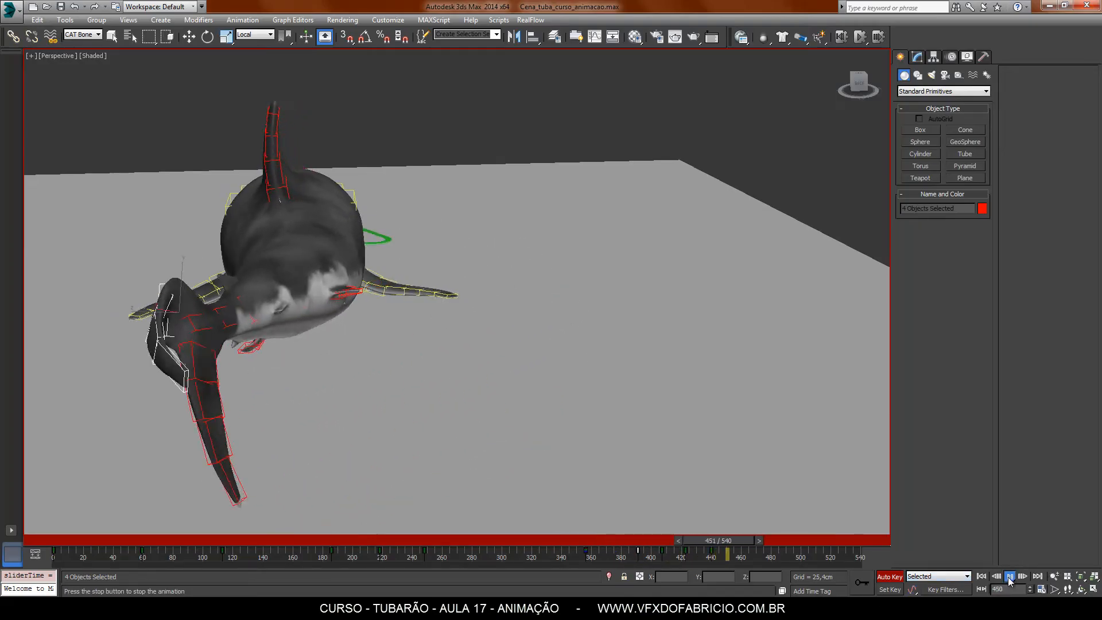
click(1009, 577)
- Go to frame 458 and rotate the lower tail lobe's four bones about 20 degrees on Y to curl the lobe
key(e)
middle_drag(193, 389, 666, 460)
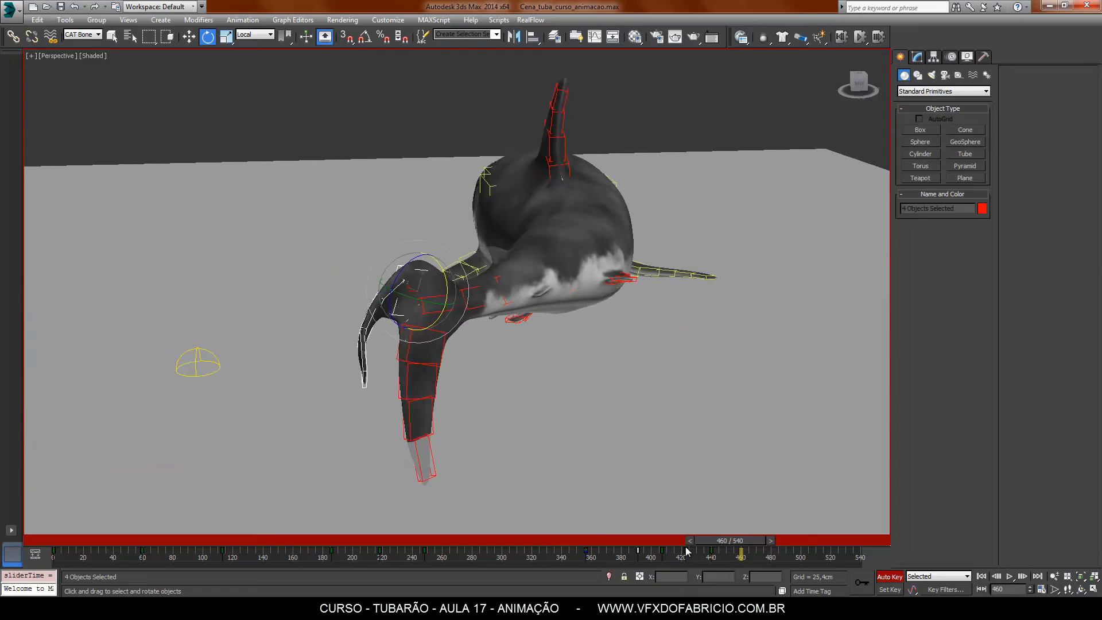
mouse_move(731, 540)
mouse_down()
mouse_move(749, 541)
mouse_move(712, 541)
mouse_move(733, 550)
mouse_up()
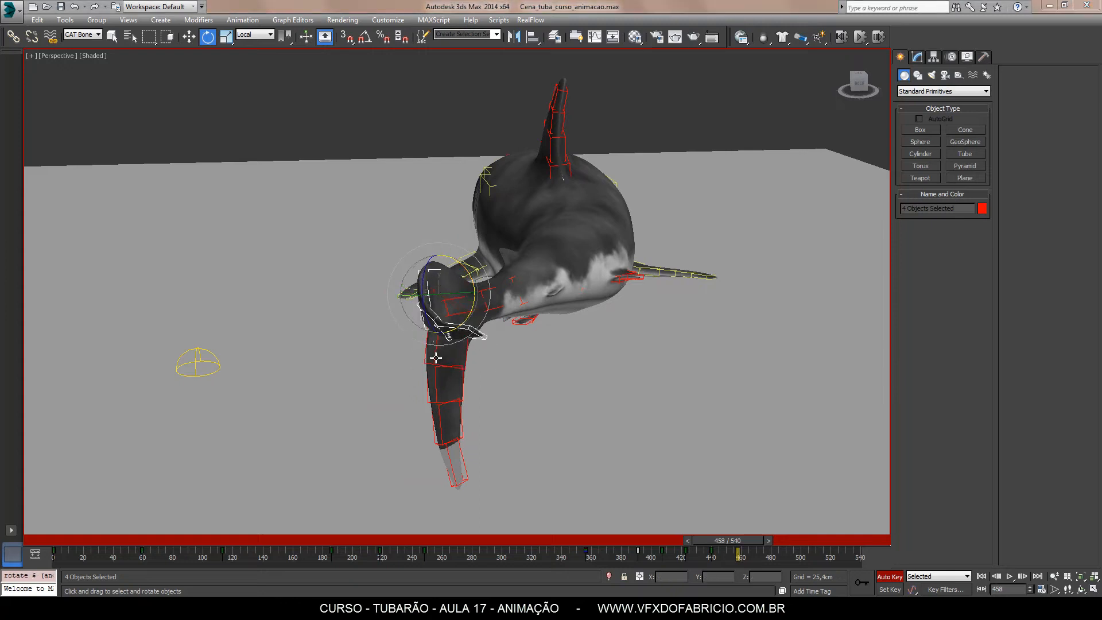
double_click(446, 402)
drag(486, 363, 485, 341)
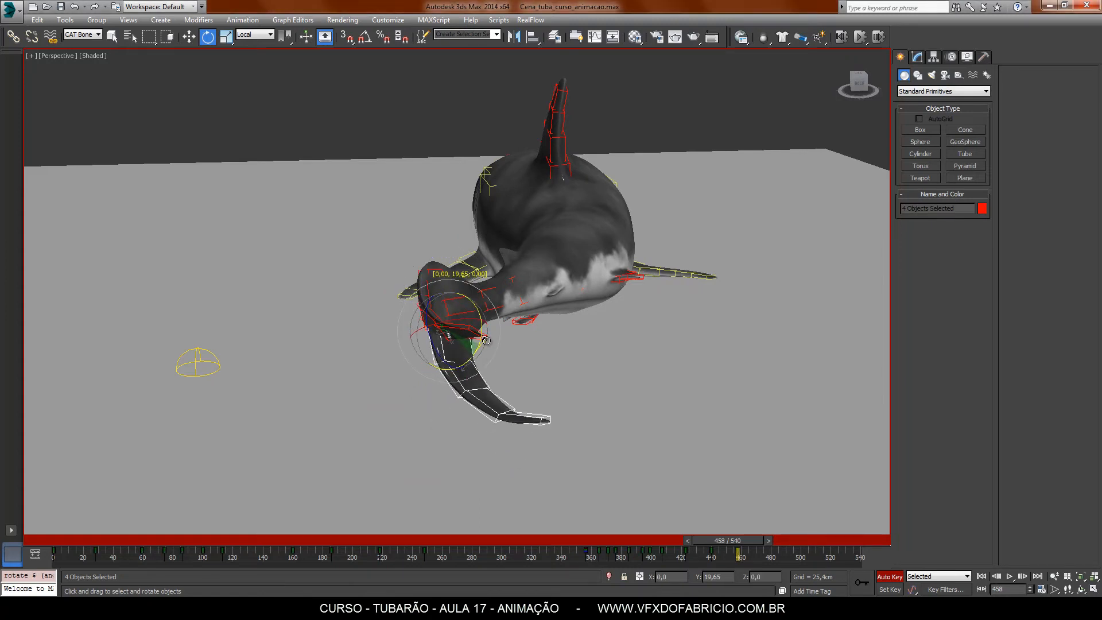
- At frame 469, rotate the four bones of the lower and of the upper tail lobe so both lobes curve the same way
mouse_move(679, 441)
alt+middle_down()
mouse_move(660, 454)
mouse_move(755, 423)
mouse_move(684, 432)
alt+middle_up()
mouse_move(740, 550)
mouse_down()
mouse_move(706, 547)
mouse_move(761, 554)
mouse_up()
key(e)
drag(423, 347, 447, 395)
click(431, 322)
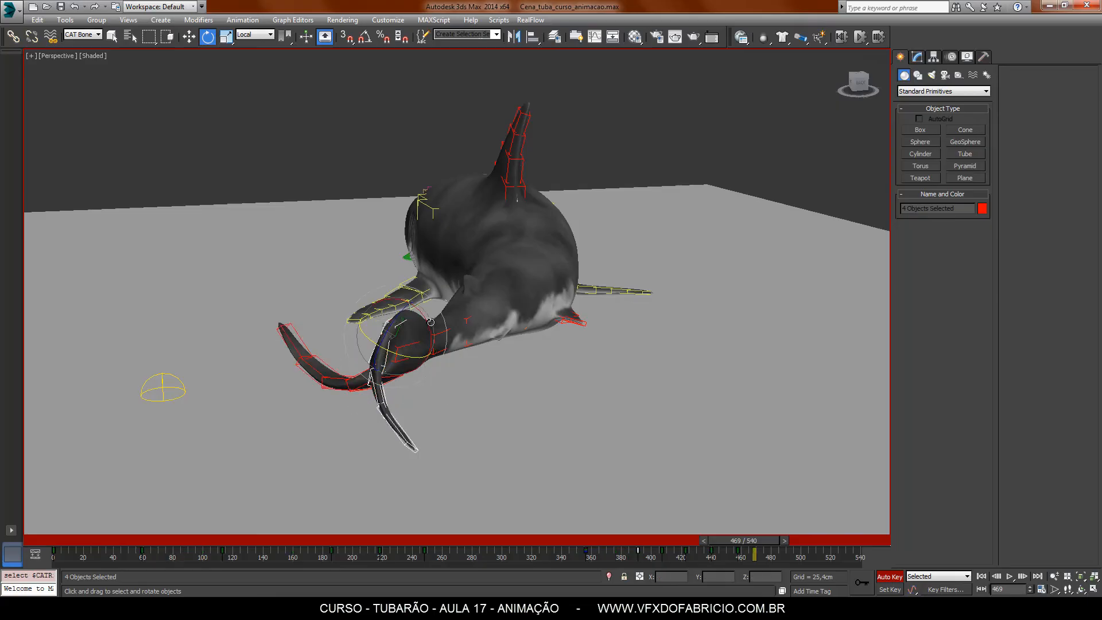
mouse_move(401, 341)
mouse_down()
mouse_move(360, 308)
mouse_move(417, 336)
mouse_up()
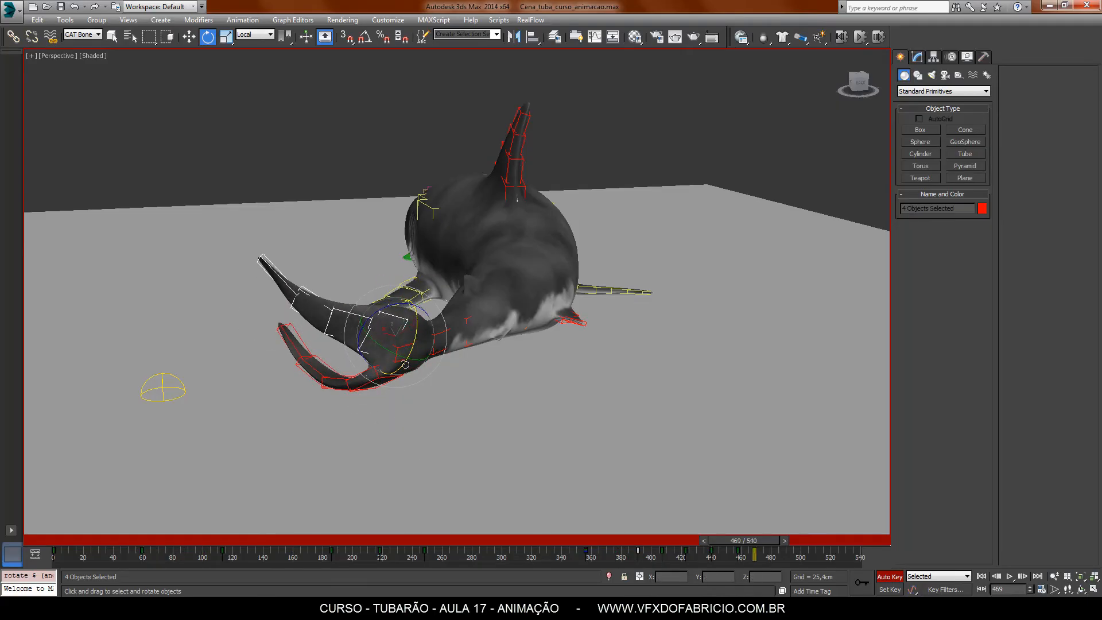
alt+middle_drag(444, 376, 505, 407)
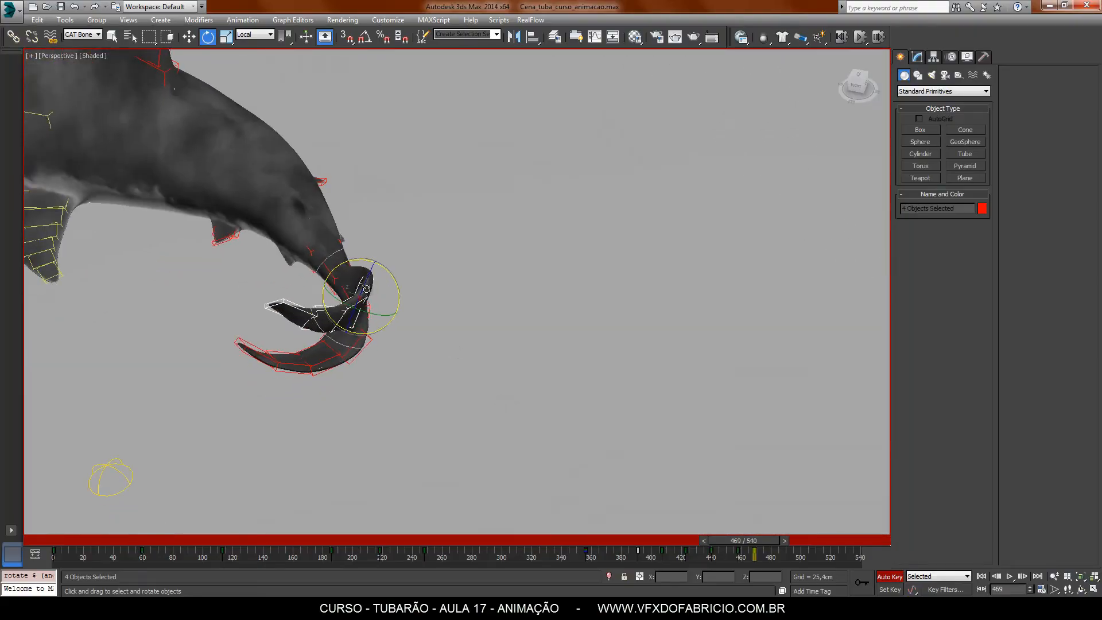
drag(366, 288, 418, 311)
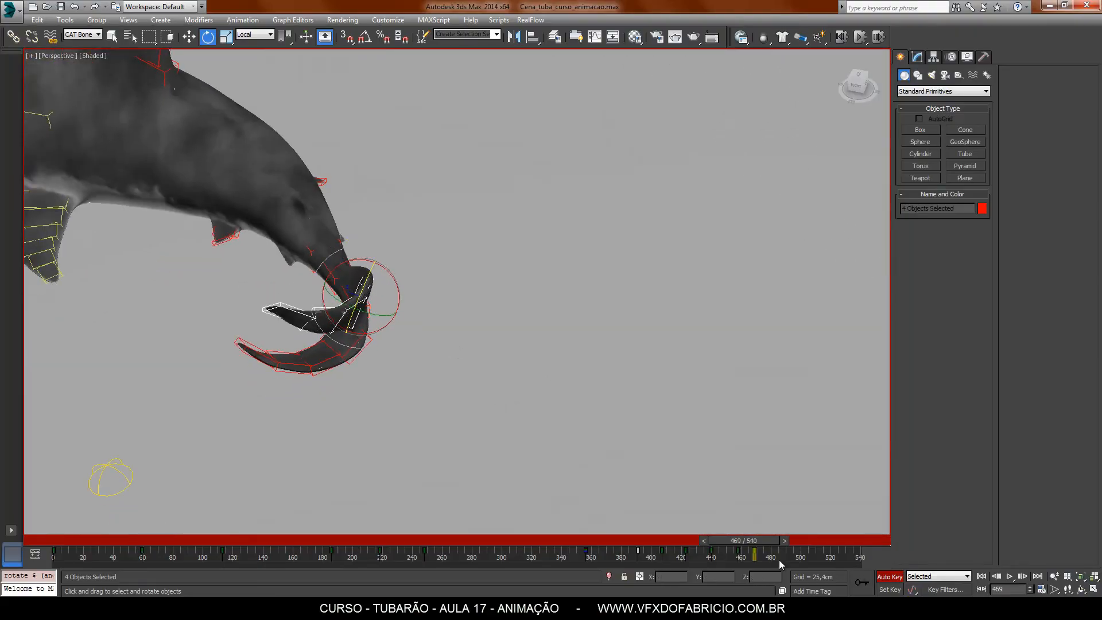
- Replay the motion from about frame 424 and copy the upper tail lobe's key from frame 0 to frame 480
drag(766, 540, 688, 543)
key(e)
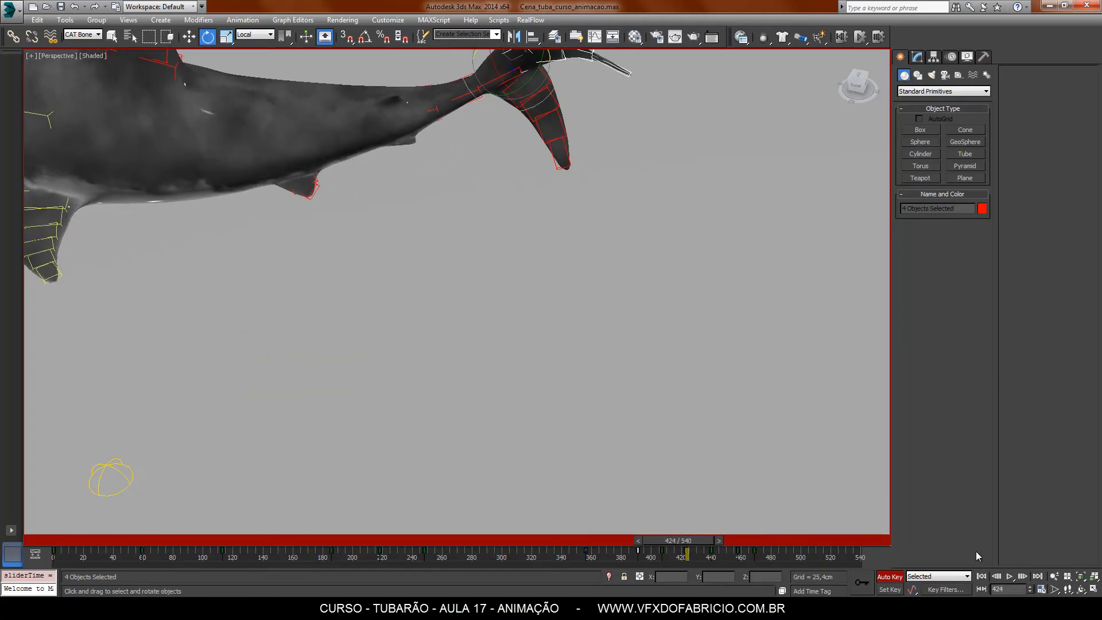
click(1011, 576)
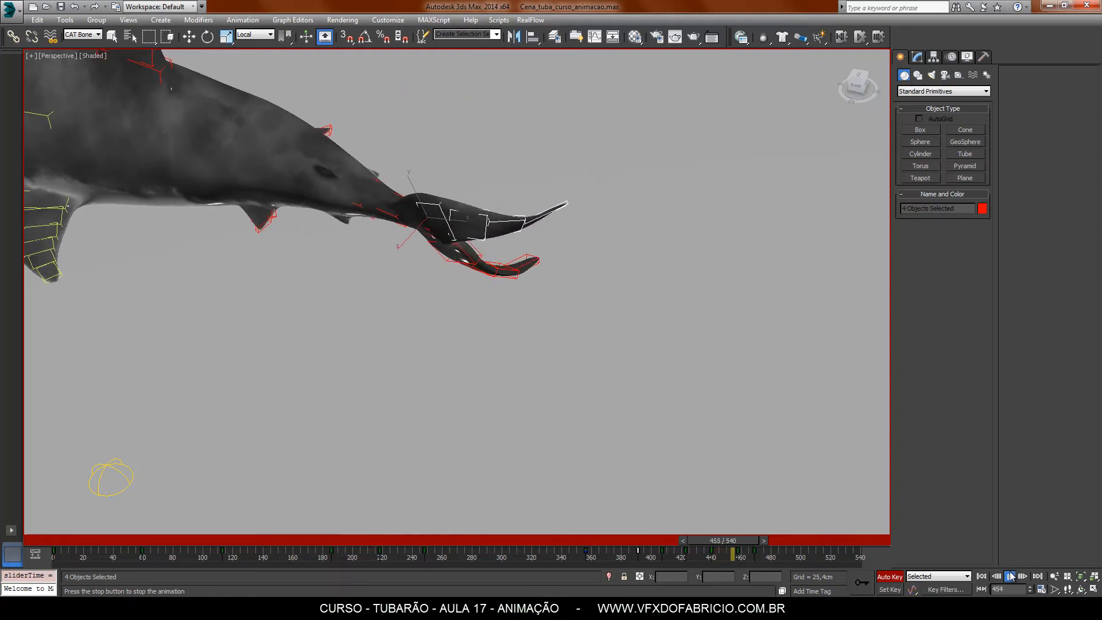
click(1011, 576)
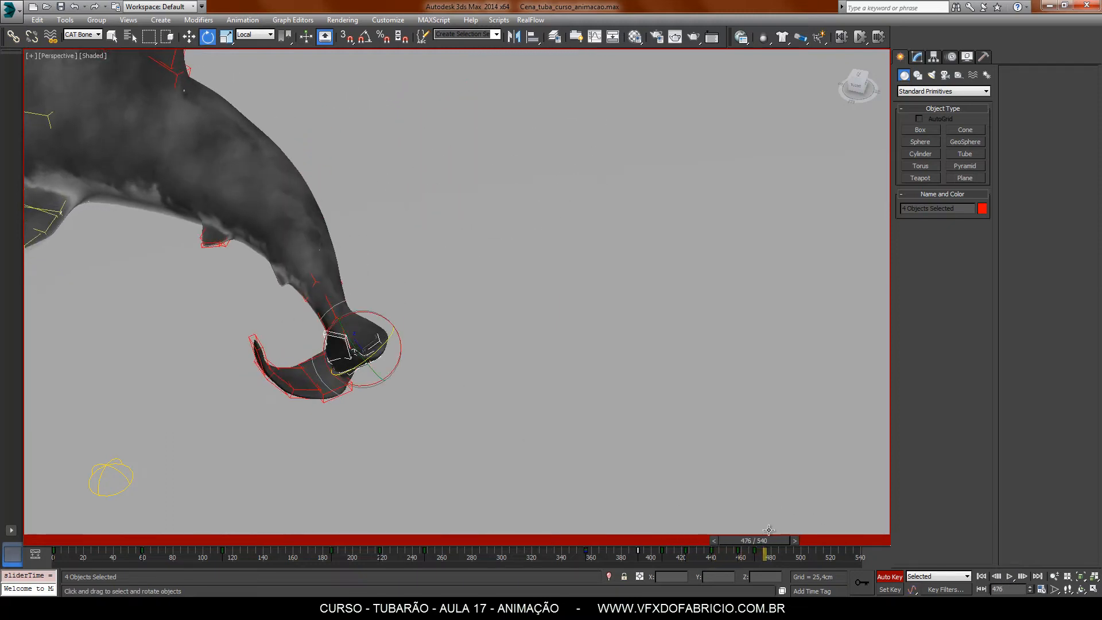
drag(767, 541, 773, 541)
drag(334, 377, 359, 386)
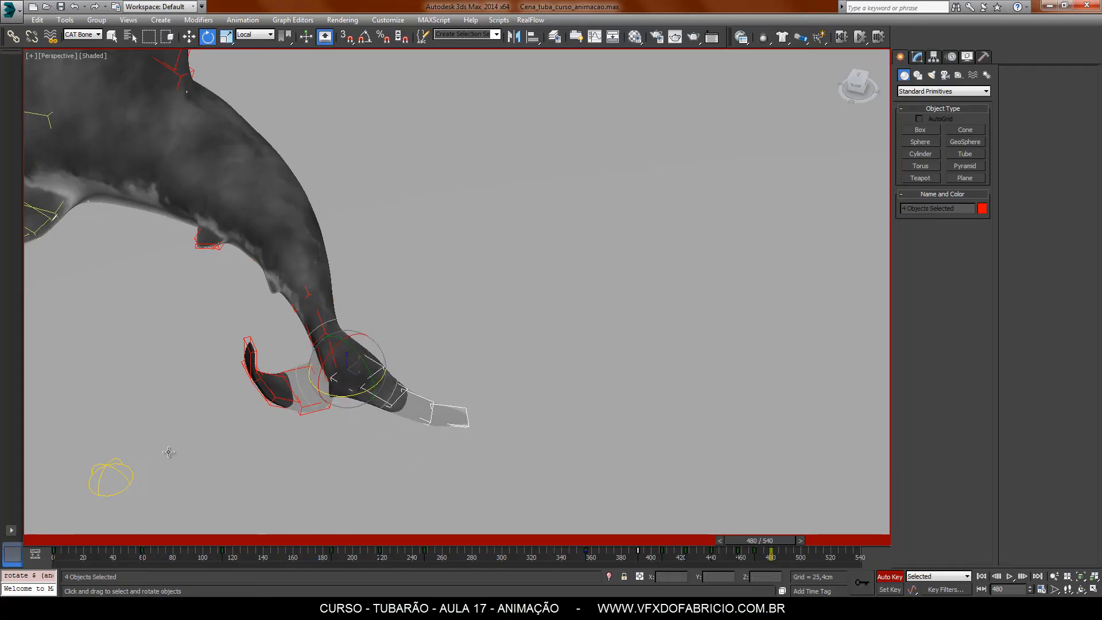
drag(69, 548, 41, 555)
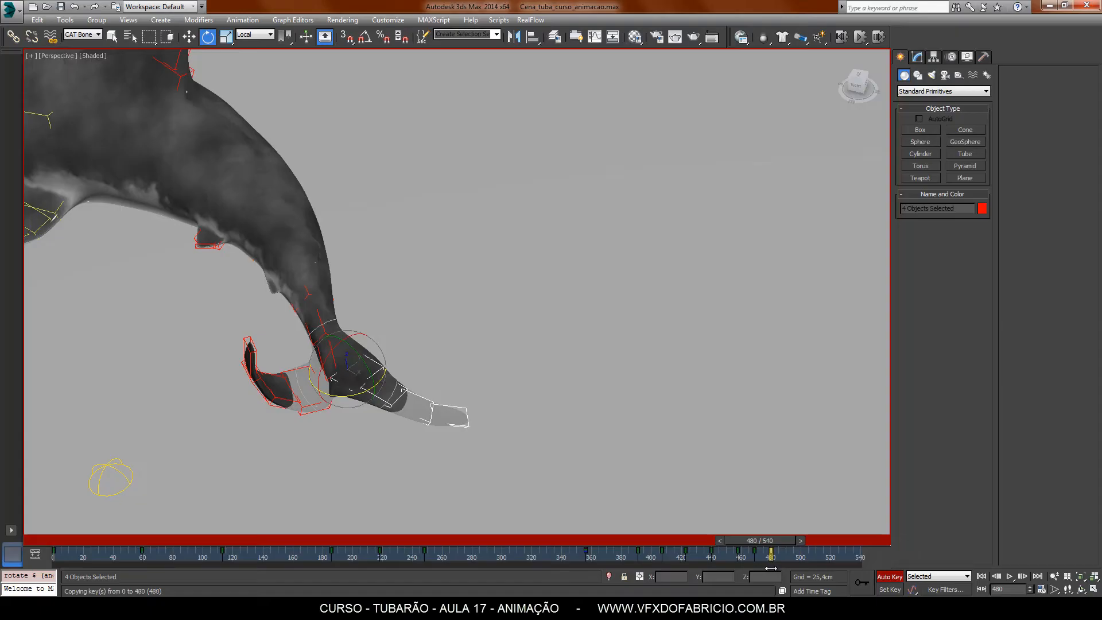
shift+drag(771, 568, 772, 568)
- Straighten the upper tail lobe at frame 480 by rotating its base bone, its three outer bones and its two outermost bones
alt+middle_drag(375, 404, 466, 347)
scroll(425, 391, up, 4)
click(389, 430)
click(363, 377)
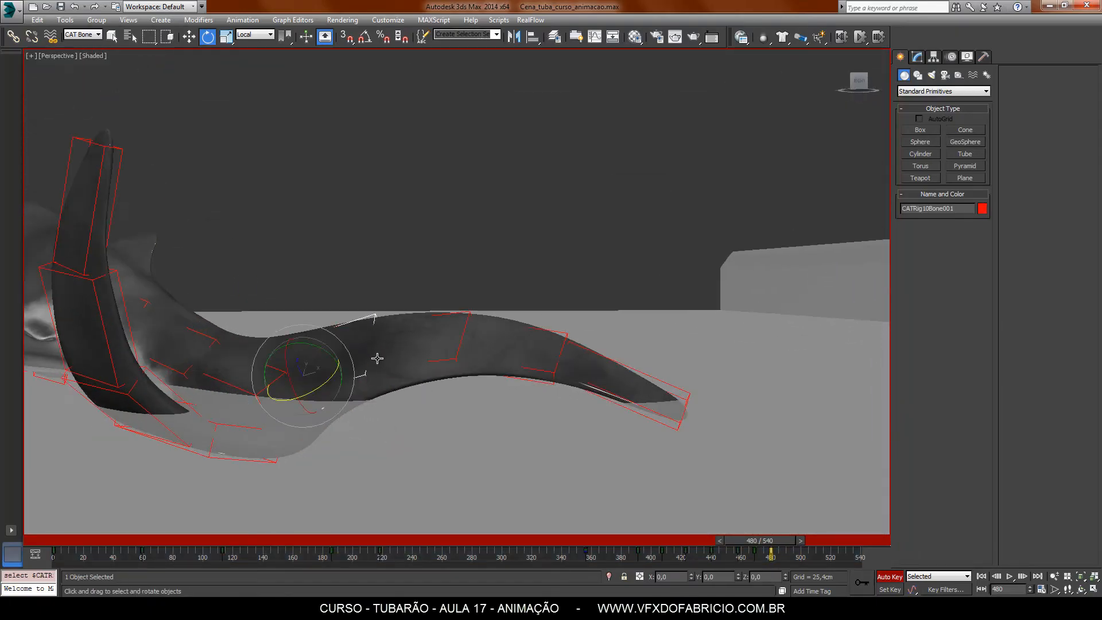
drag(326, 350, 508, 381)
double_click(456, 366)
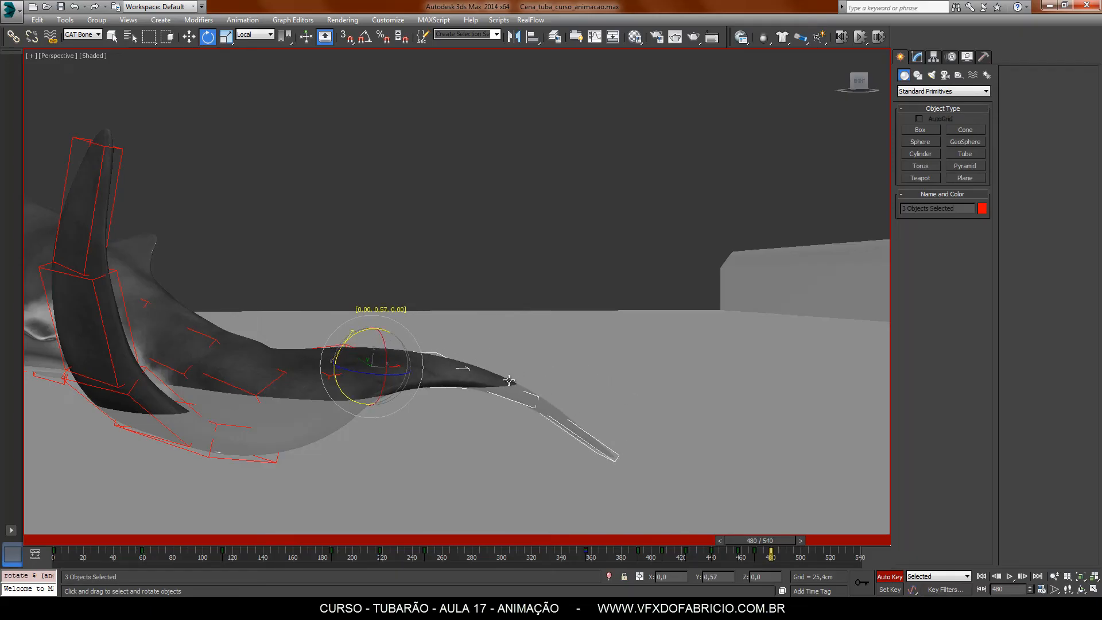
drag(421, 354, 417, 374)
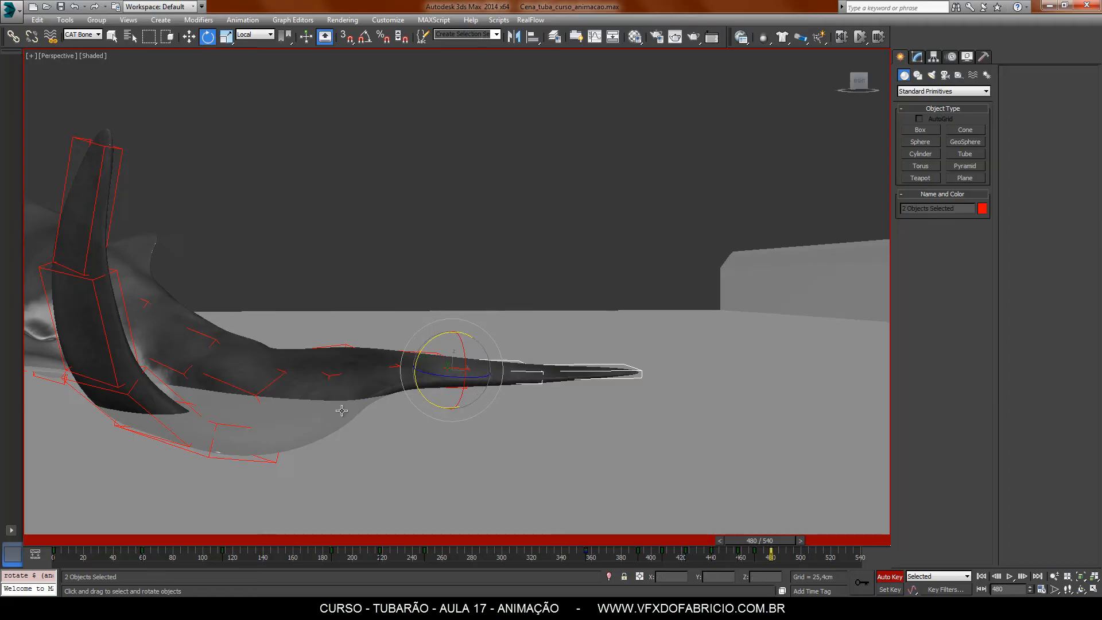
- At frame 480, rotate the last two tail bones and the lower tail lobe's three outer bones to reduce the lobe's curl
click(246, 428)
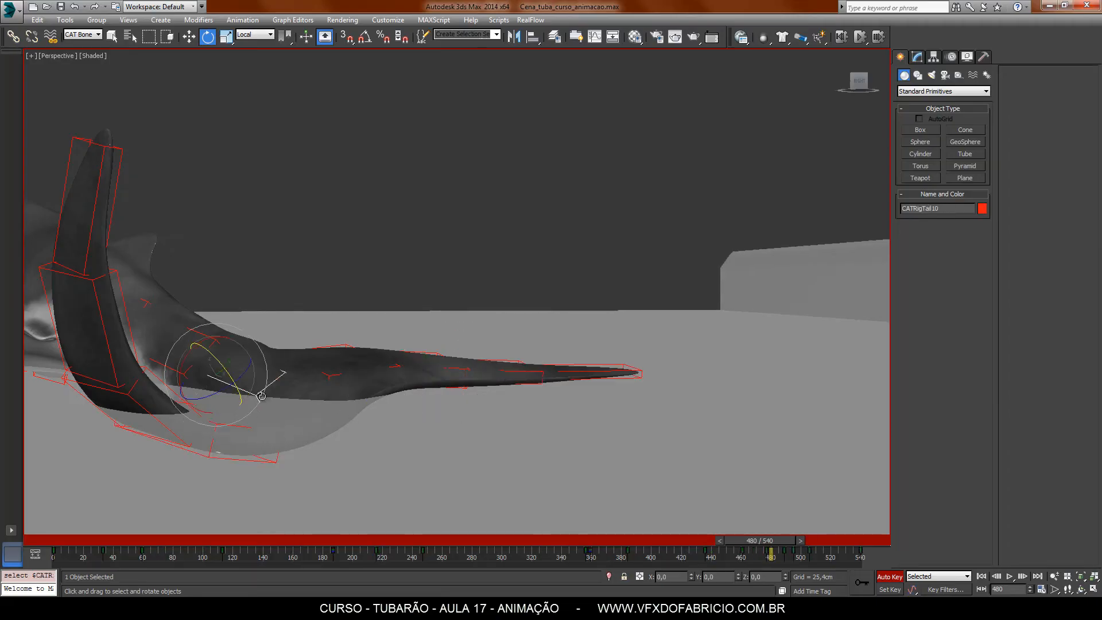
drag(207, 380, 205, 366)
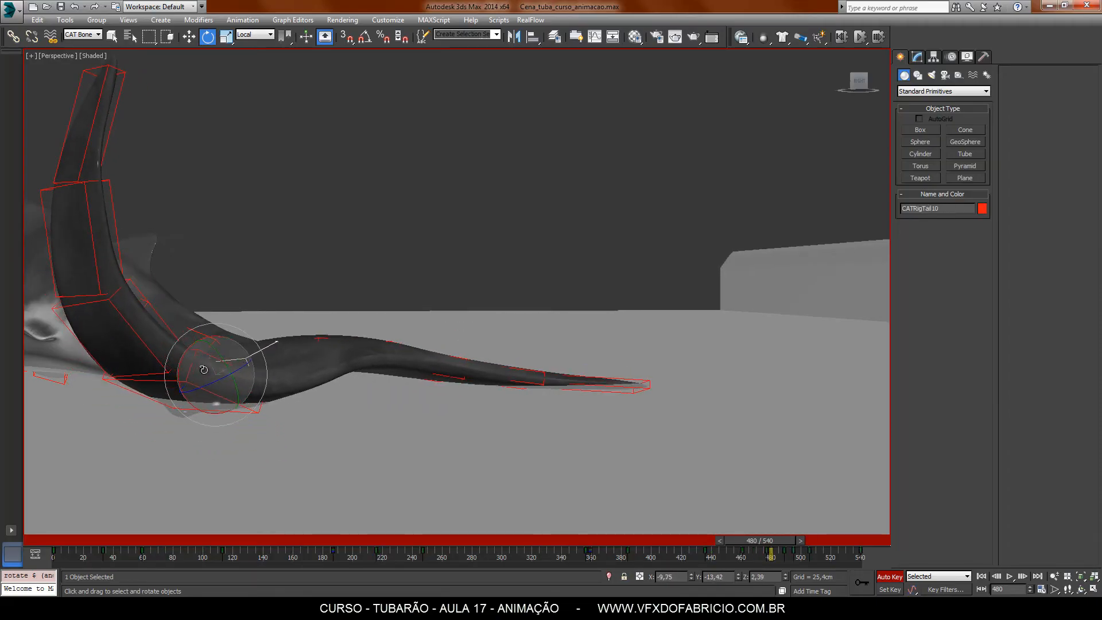
alt+middle_drag(250, 440, 321, 461)
click(186, 382)
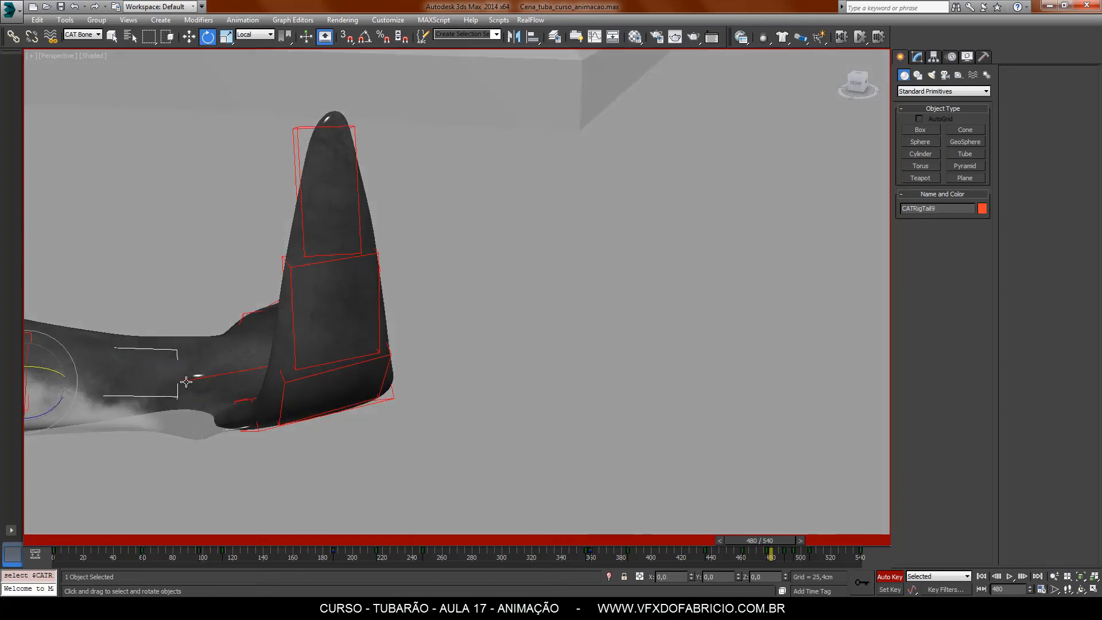
middle_drag(263, 393, 355, 396)
drag(184, 374, 281, 382)
double_click(380, 392)
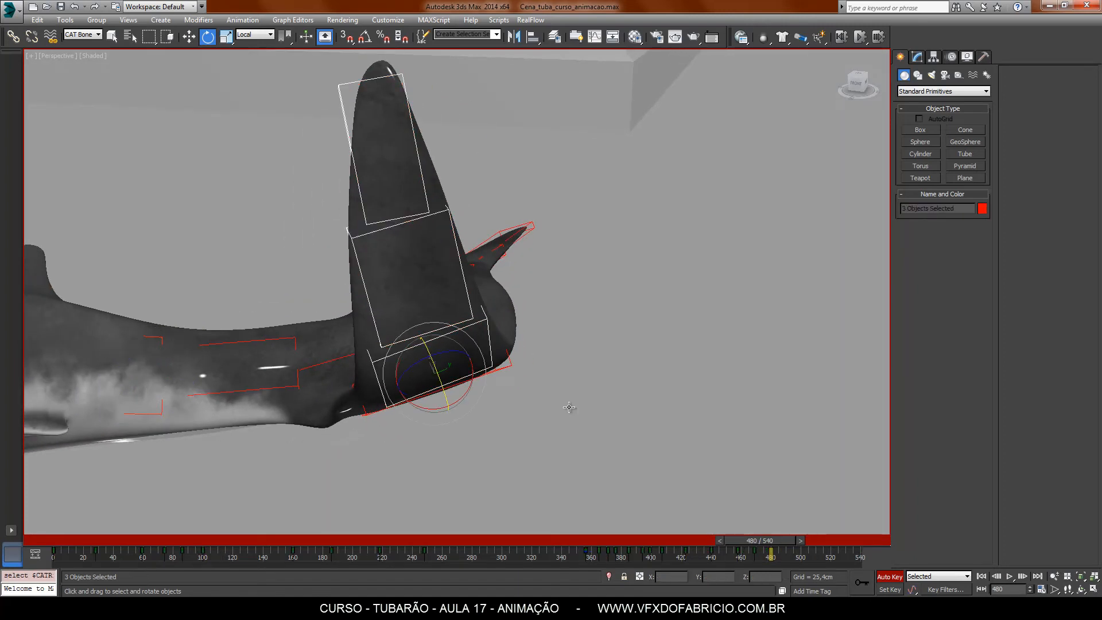
alt+middle_drag(380, 392, 448, 400)
drag(435, 393, 424, 419)
- Rotate the tail's end bone about 24 degrees on Y and straighten the lower tail lobe by rotating its bones individually
middle_drag(536, 481, 549, 414)
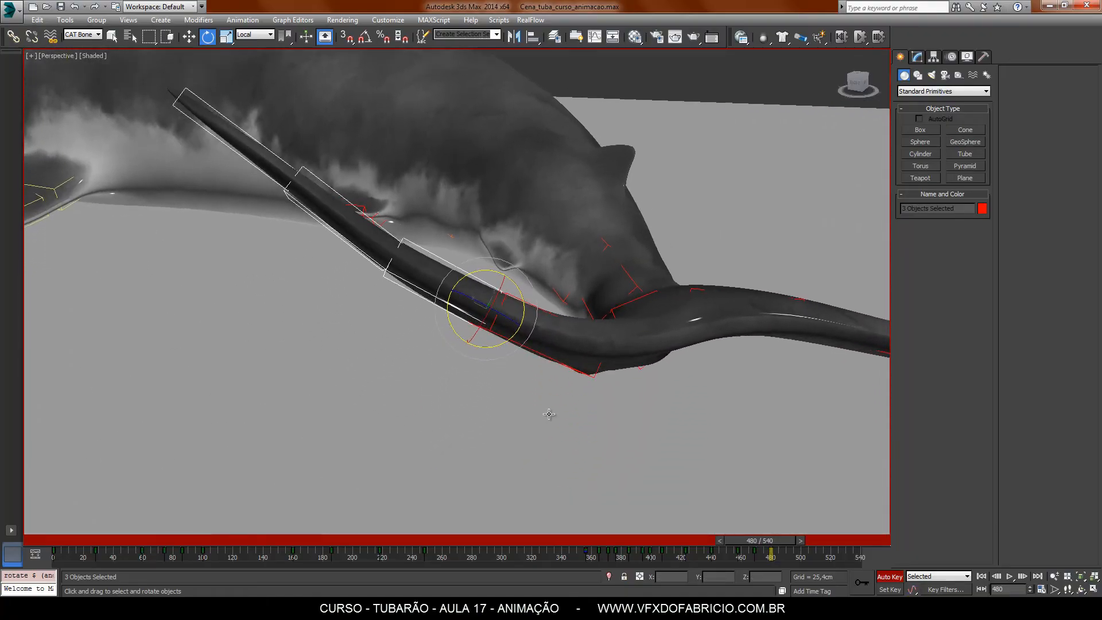
click(614, 316)
drag(635, 310, 643, 335)
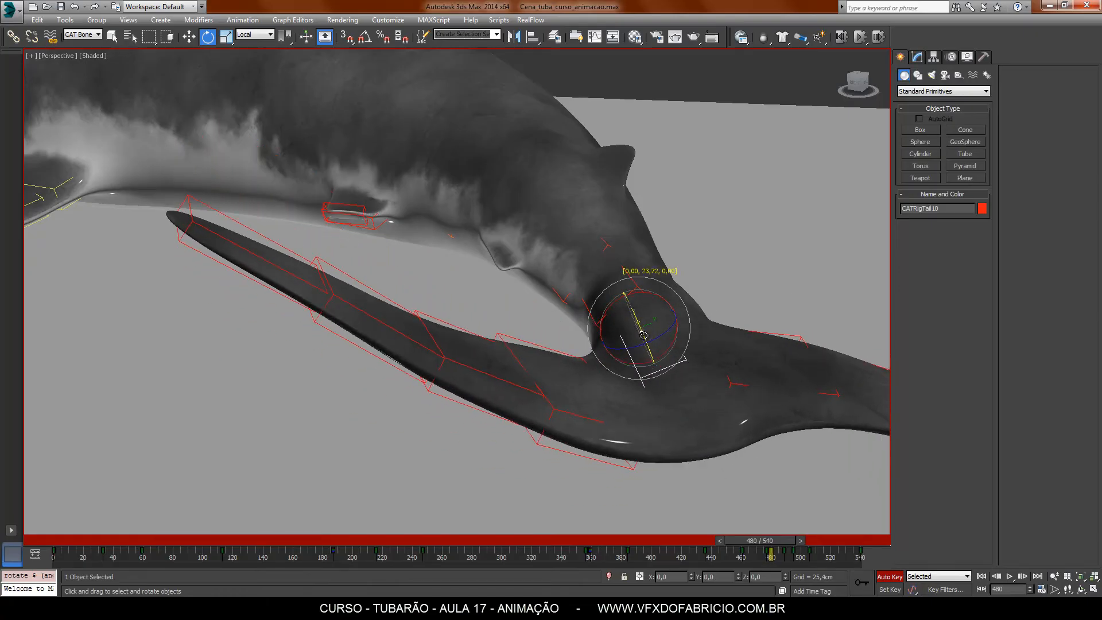
click(561, 408)
mouse_move(585, 393)
mouse_down()
mouse_move(566, 420)
mouse_move(587, 419)
mouse_move(584, 409)
mouse_up()
click(290, 429)
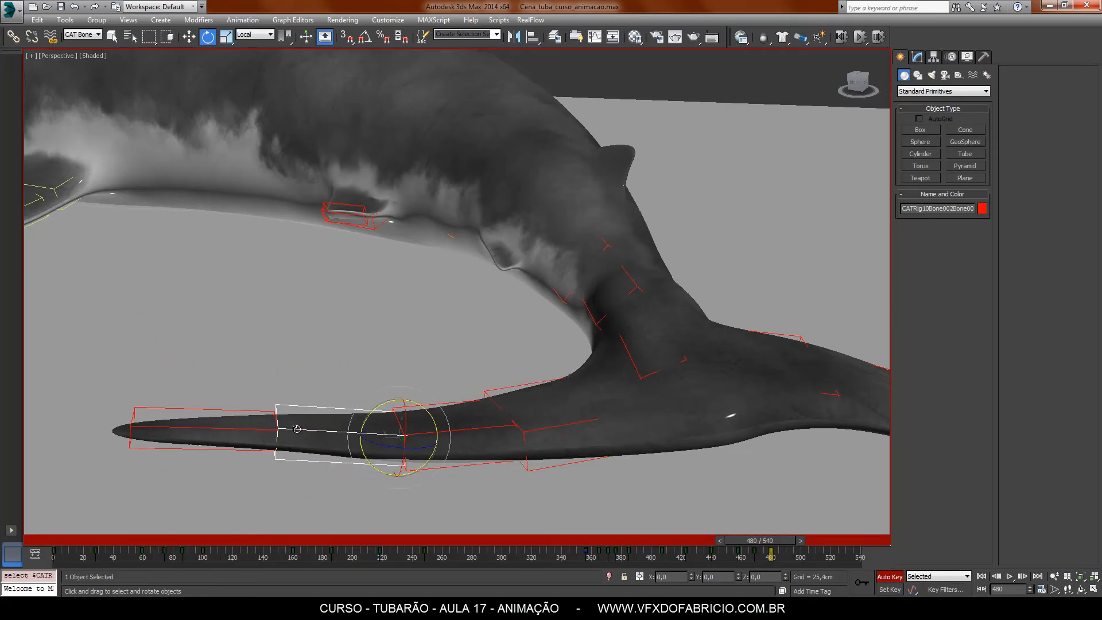
drag(369, 415, 309, 421)
click(262, 447)
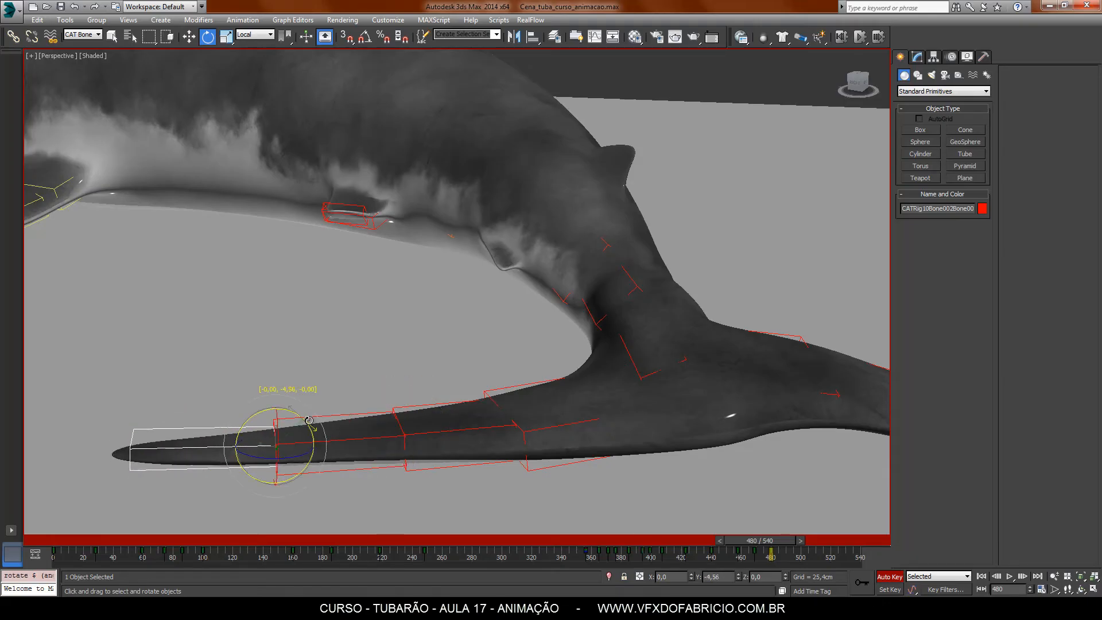
- Slightly rotate an inner bone of the upper tail lobe at frame 480 and check the tail's pose from above
alt+middle_drag(646, 385, 506, 351)
drag(473, 349, 473, 342)
scroll(547, 293, down, 7)
alt+middle_drag(520, 287, 523, 330)
scroll(523, 331, up, 4)
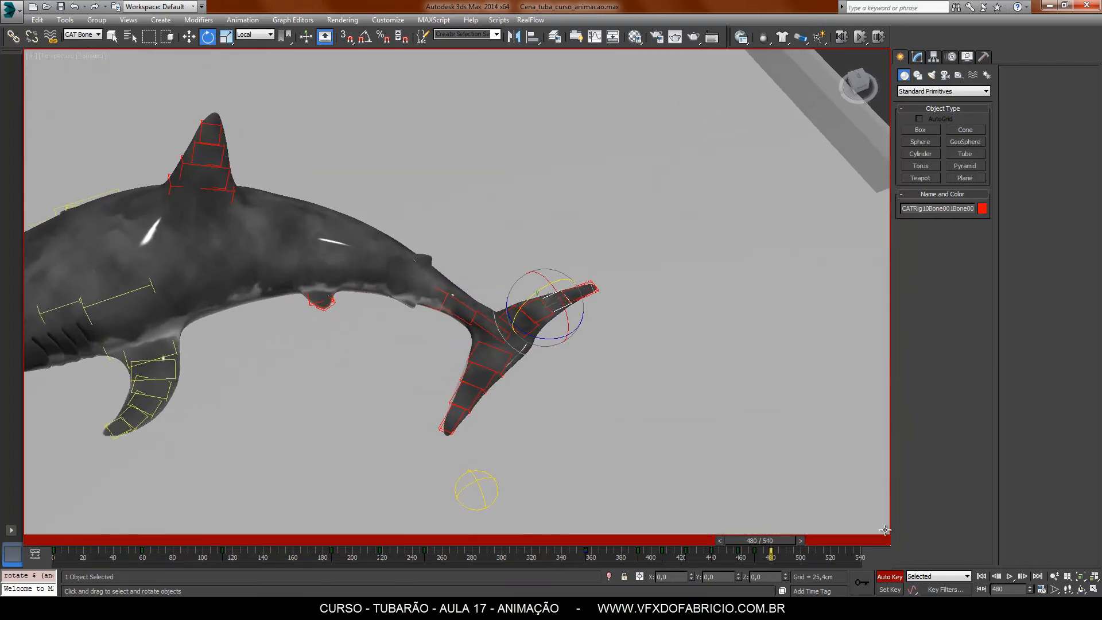
- Rotate the lower tail lobe's two outermost bones about 12 degrees on Y at frame 463, and adjust its tip bone at frames 465 and 466
drag(788, 542, 763, 560)
key(e)
alt+middle_drag(706, 361, 630, 310)
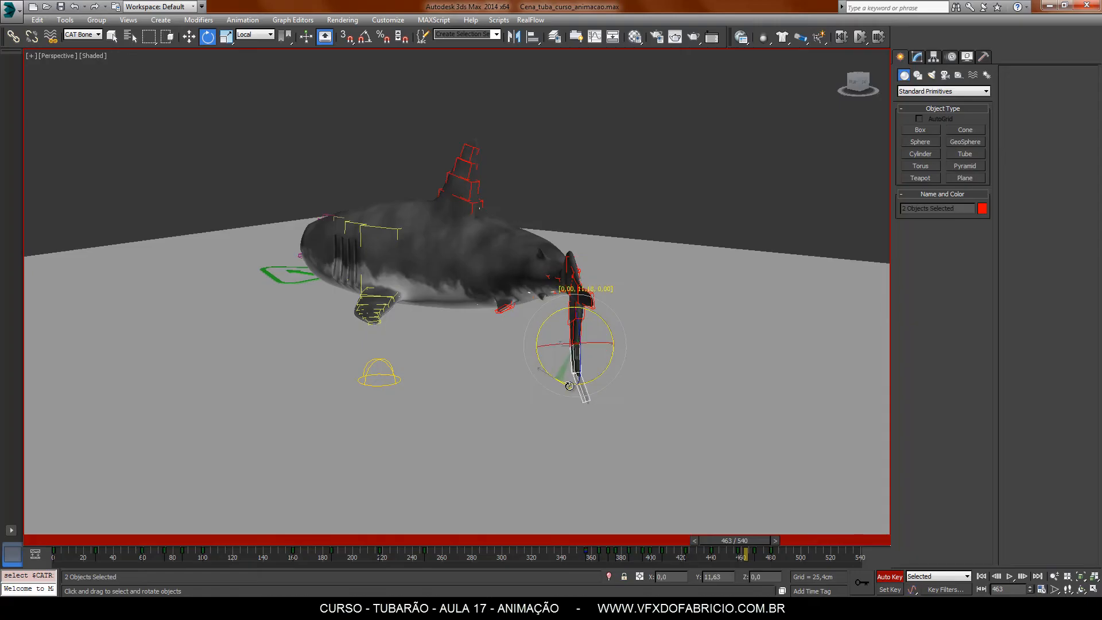
drag(735, 549, 758, 543)
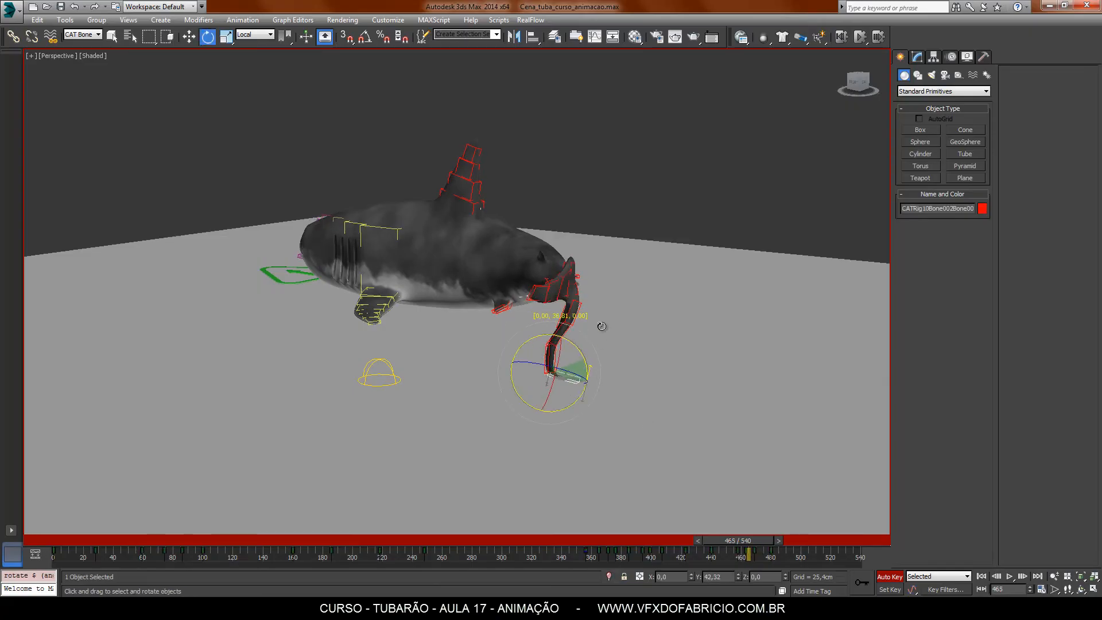
drag(760, 542, 761, 543)
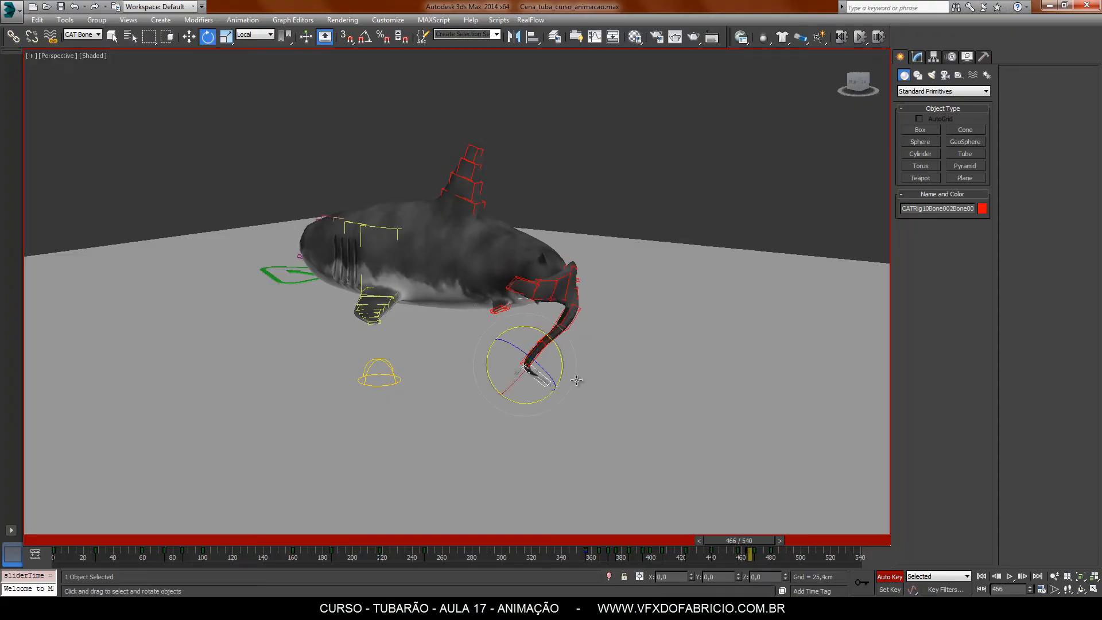
alt+middle_drag(601, 419, 743, 422)
scroll(518, 369, up, 5)
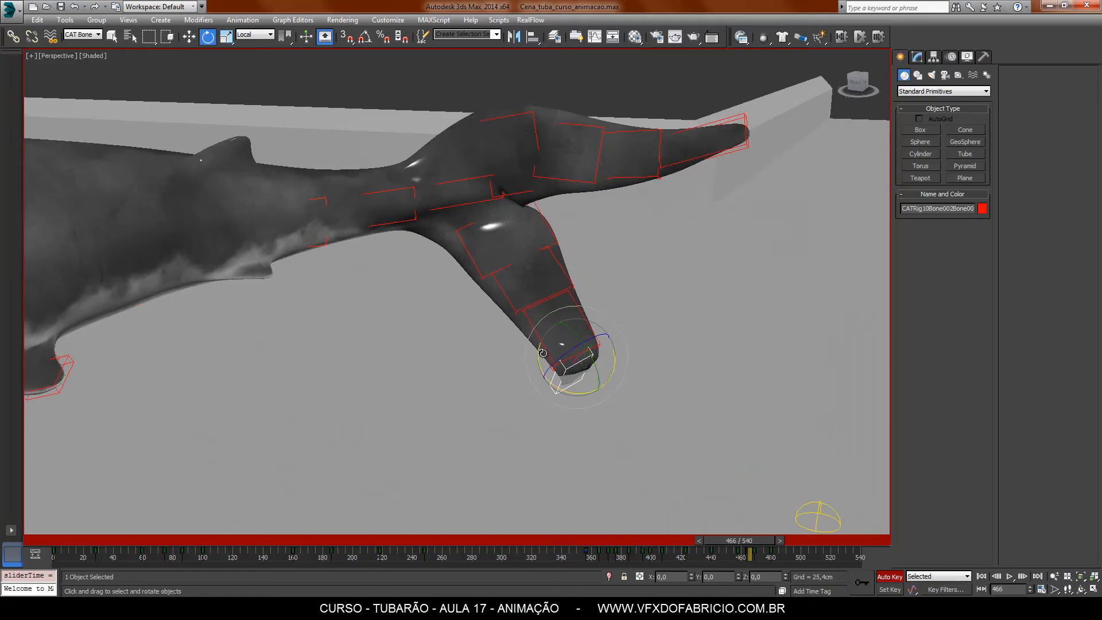
alt+middle_drag(635, 405, 562, 400)
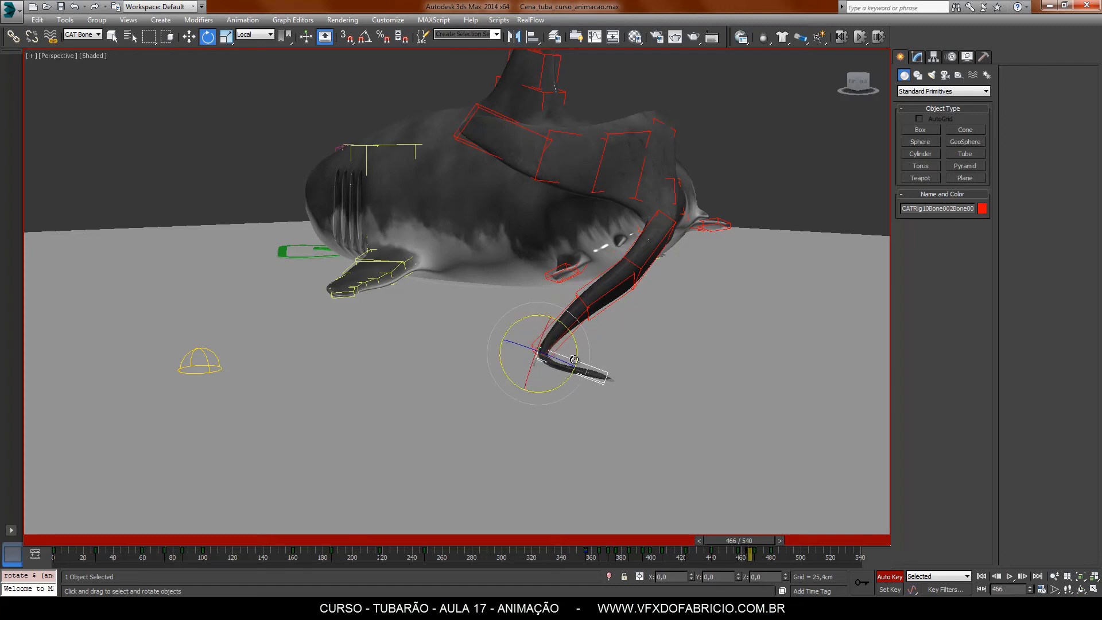
- At frame 476, rotate the lower tail lobe's base bone and the bone next to it to lift the lobe
mouse_move(766, 544)
mouse_down()
mouse_move(752, 542)
mouse_move(780, 553)
mouse_up()
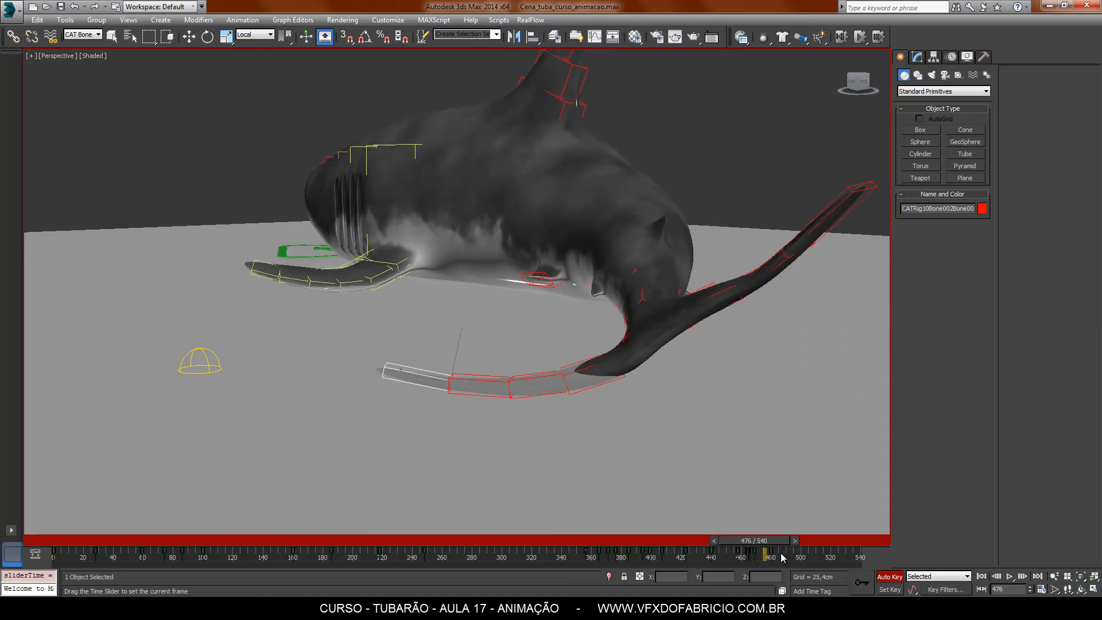
key(e)
double_click(566, 374)
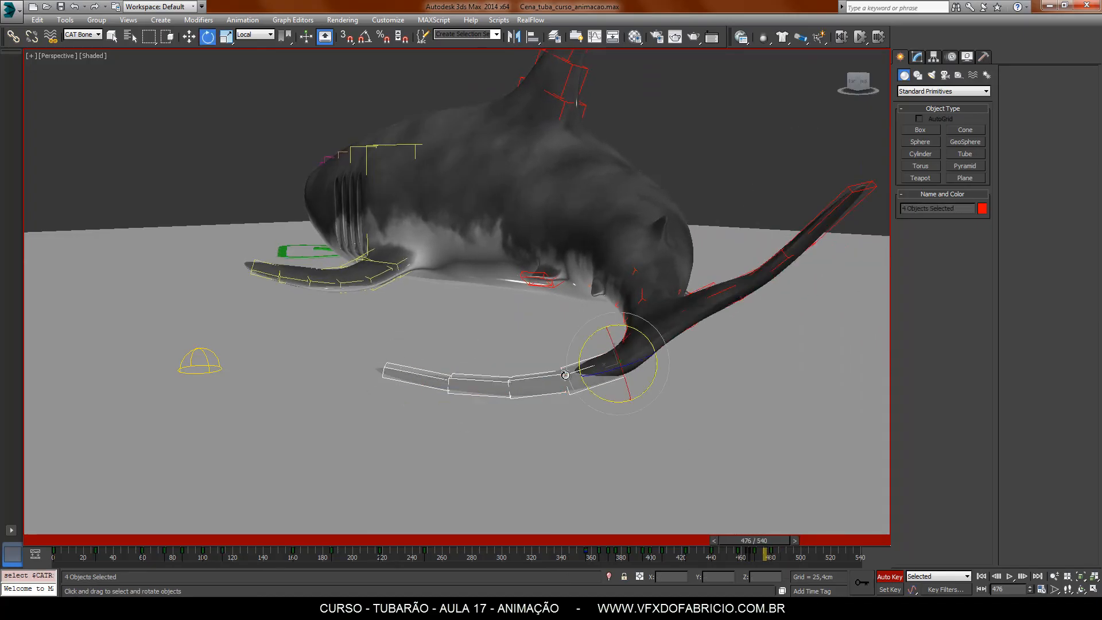
click(553, 450)
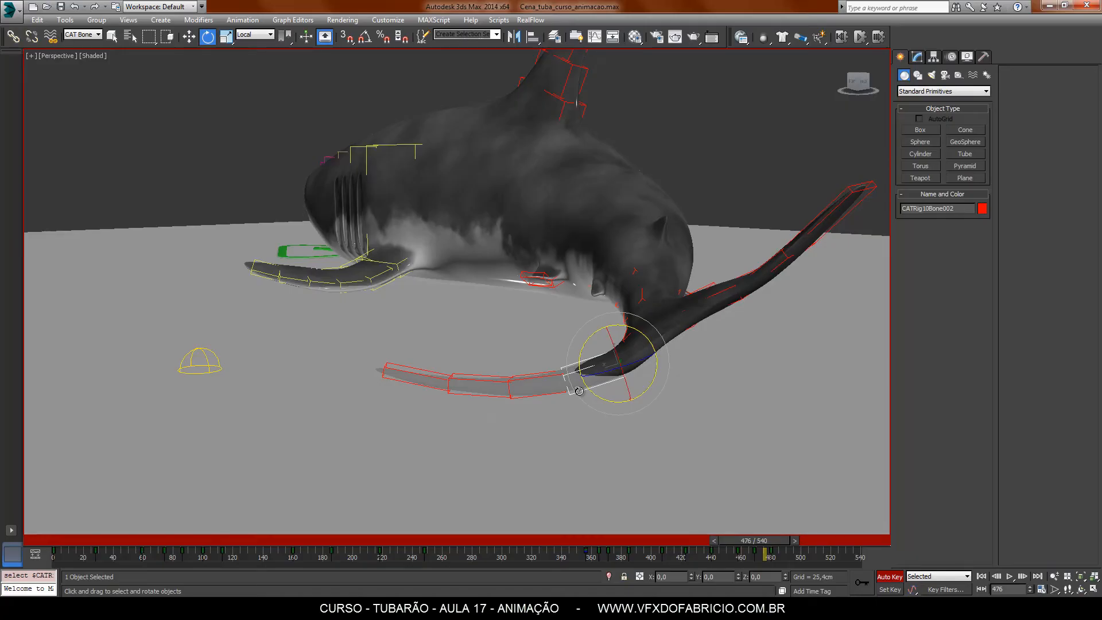
drag(583, 357, 525, 357)
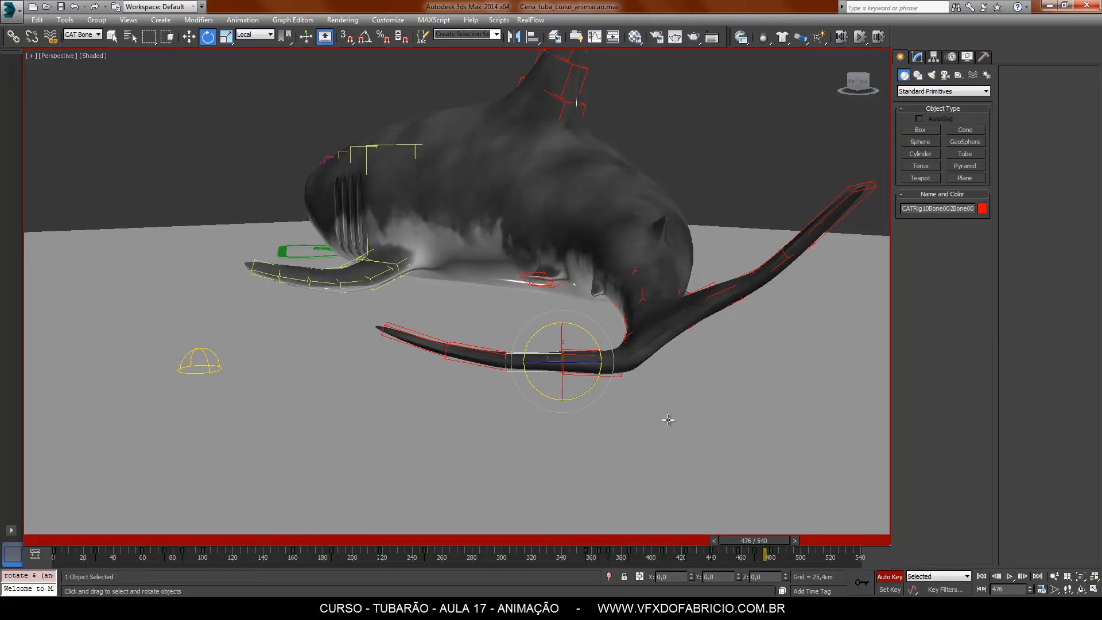
- At frame 478, rotate the lower tail lobe's inner bones so the lobe bends smoothly
drag(786, 540, 778, 540)
drag(761, 543, 785, 552)
key(e)
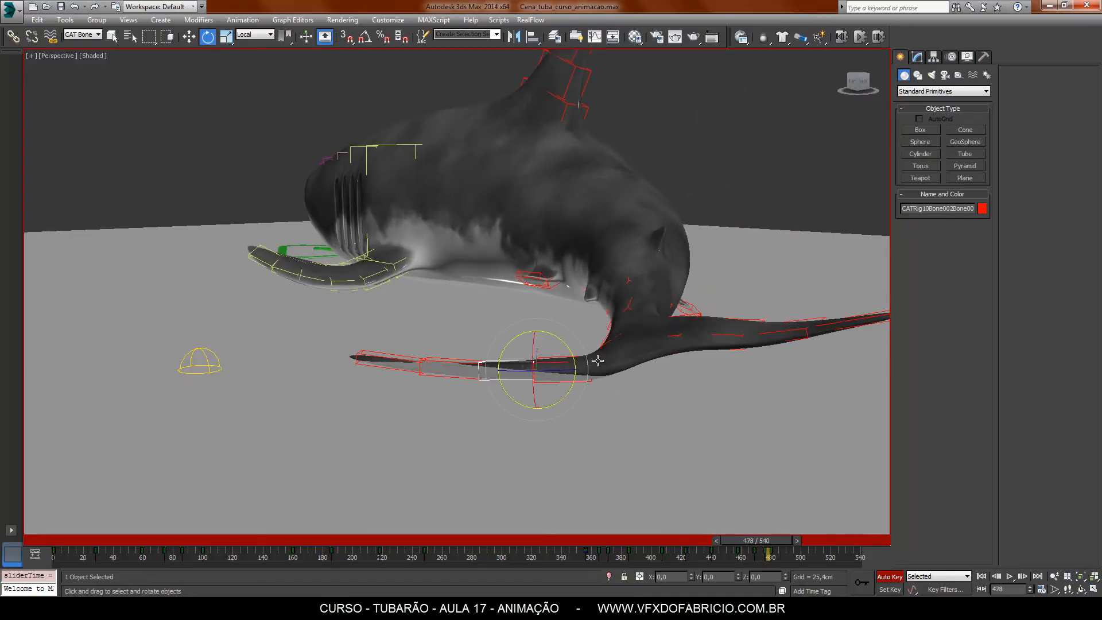
drag(566, 342, 572, 334)
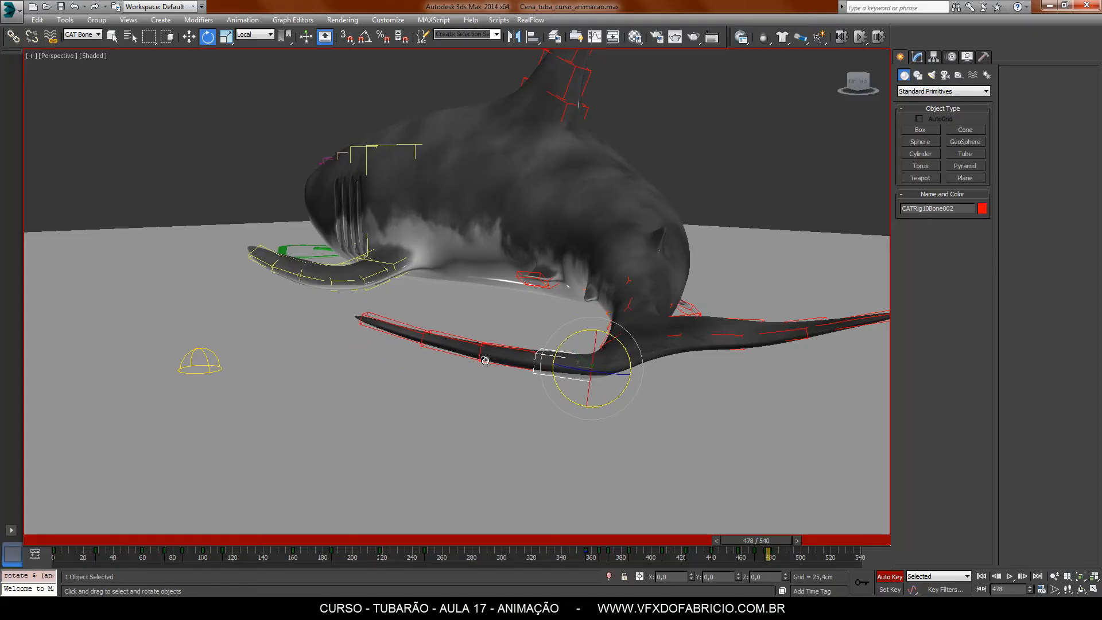
drag(458, 322, 454, 325)
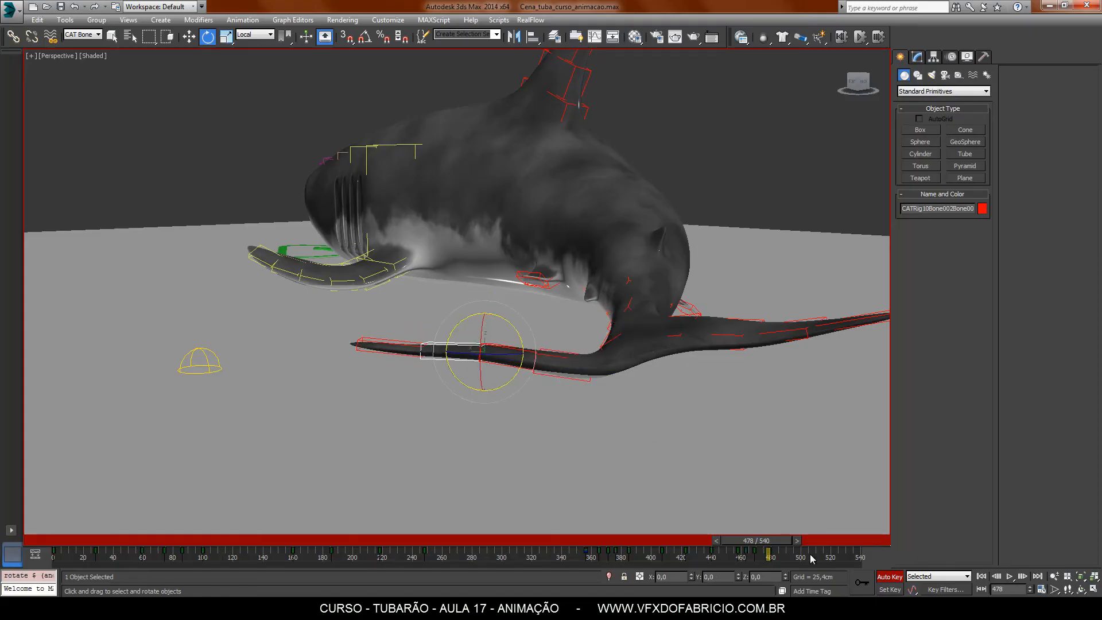
- Go to frame 486 and rotate the tail's end bone and the tail bone before it
drag(775, 537, 794, 554)
click(554, 366)
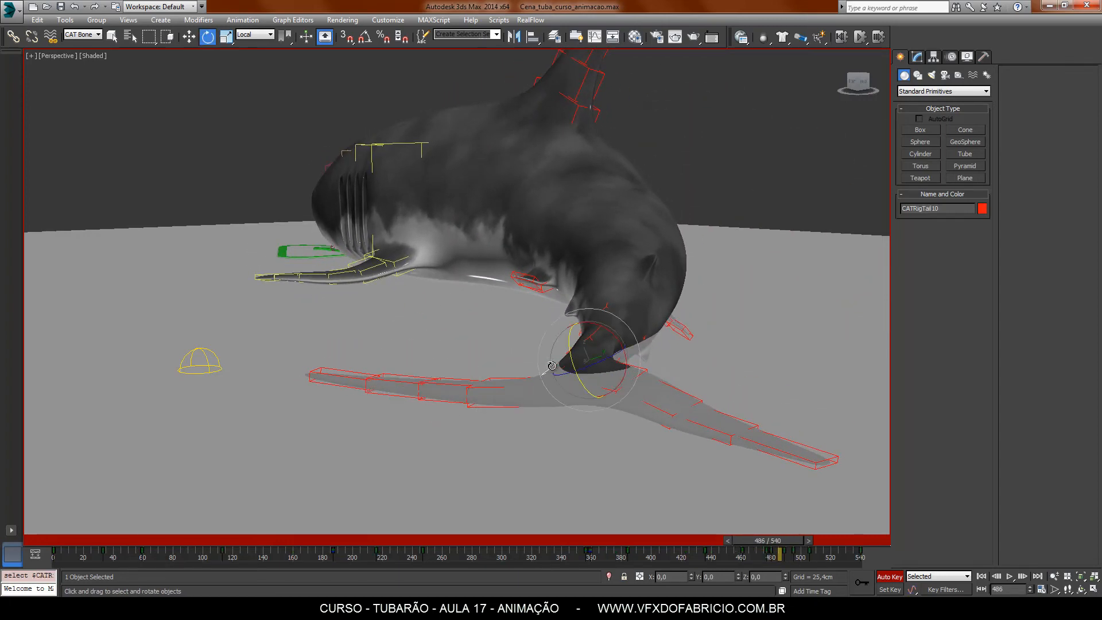
drag(570, 340, 618, 337)
alt+middle_drag(626, 351, 721, 445)
click(474, 358)
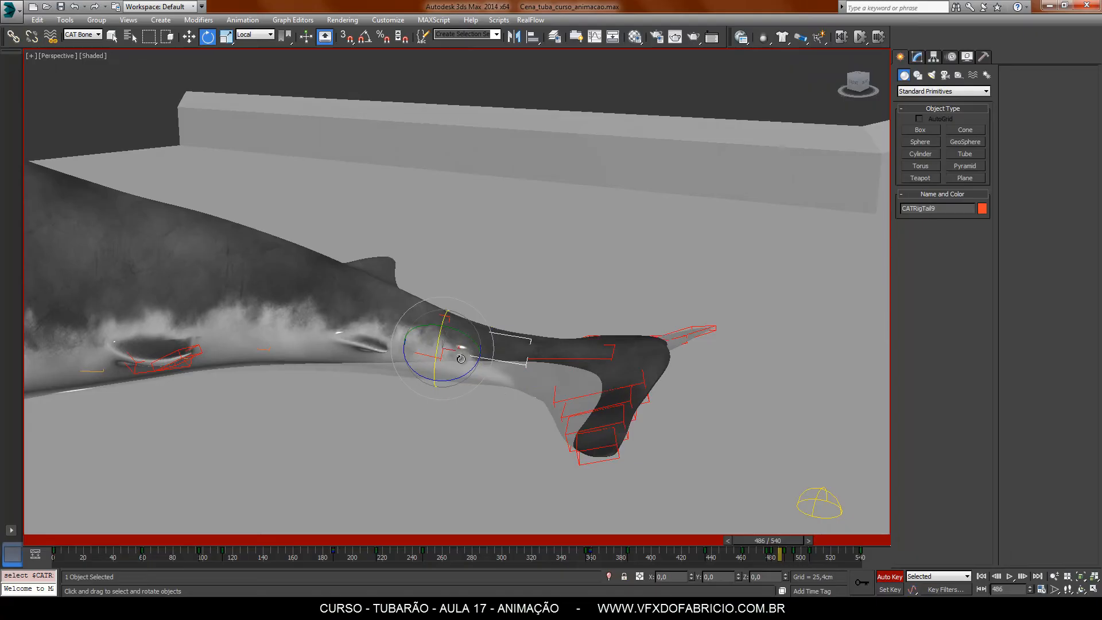
drag(461, 359, 463, 352)
- Select only the last three tail bones at frame 486 and rotate them together
double_click(436, 357)
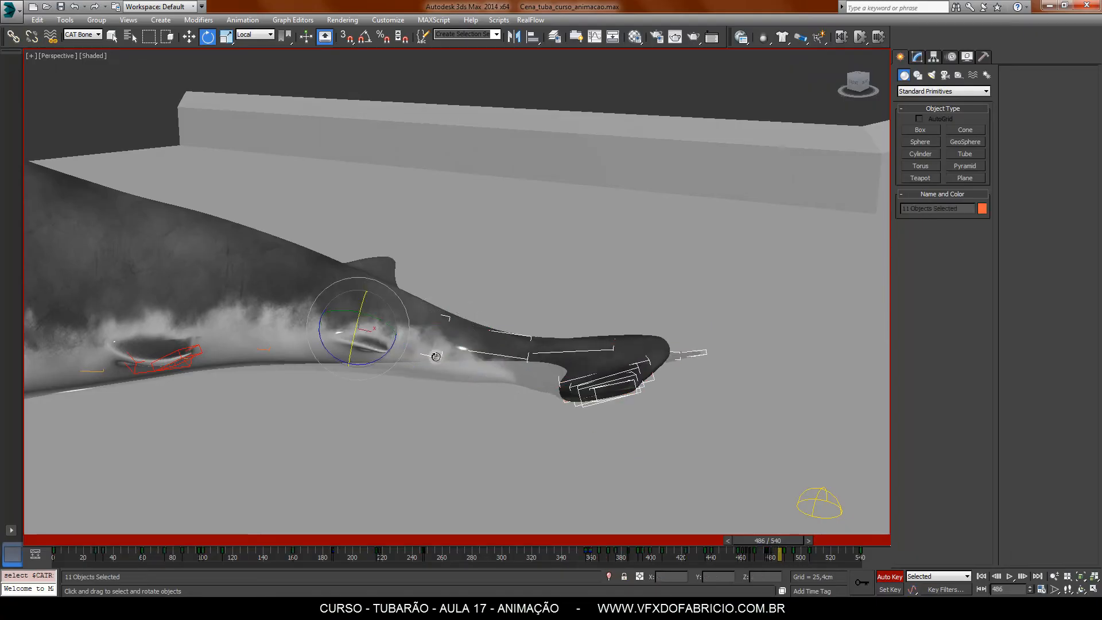
drag(516, 362, 539, 372)
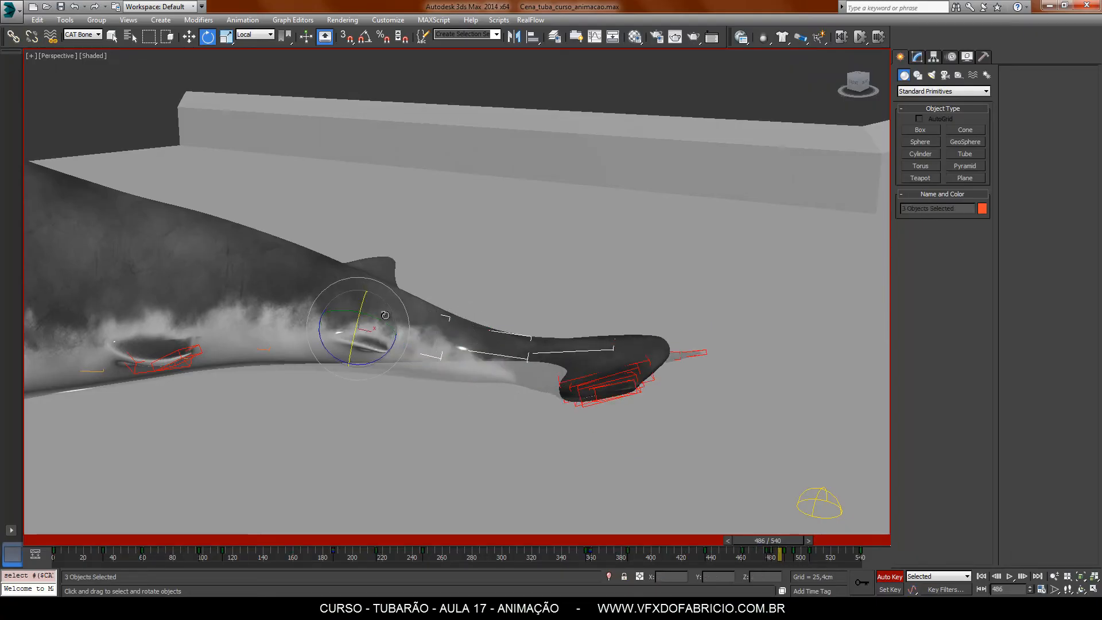
mouse_move(382, 315)
mouse_down()
mouse_move(383, 306)
mouse_move(383, 317)
mouse_up()
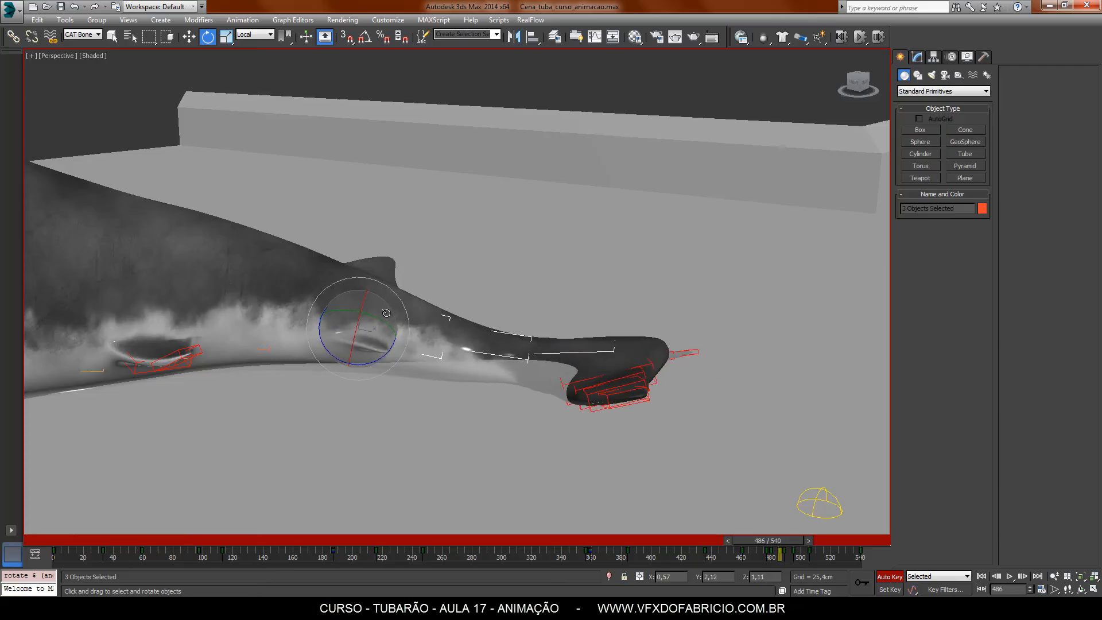
alt+middle_drag(585, 385, 565, 392)
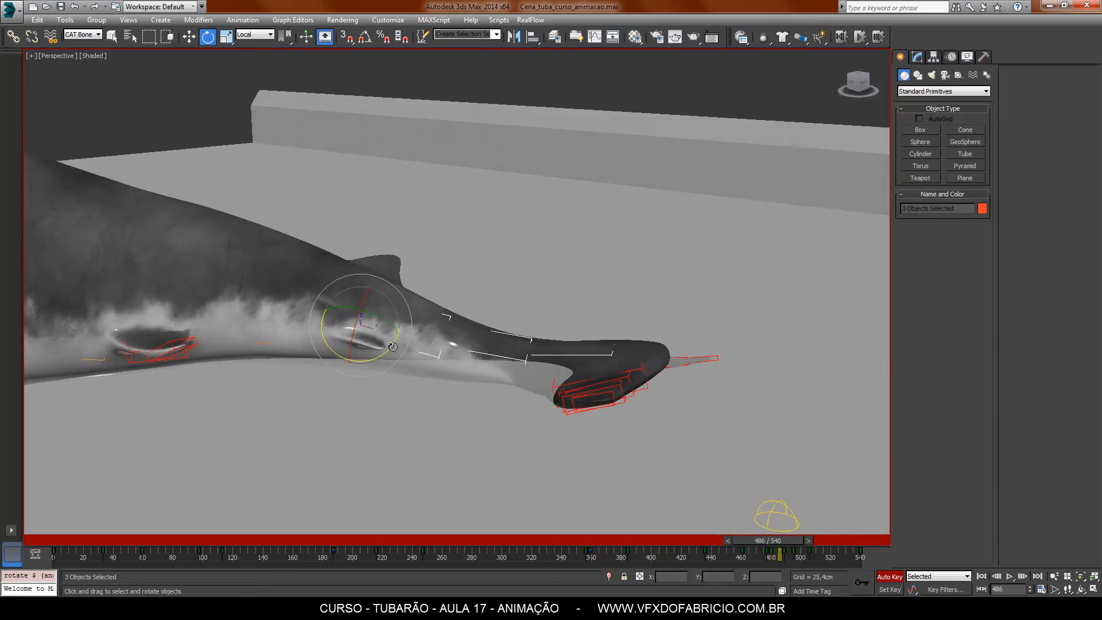
drag(392, 347, 450, 390)
- Still at frame 486, rotate an inner bone of the upper tail lobe and the base bone of the lower lobe
alt+middle_drag(694, 429, 636, 433)
click(647, 406)
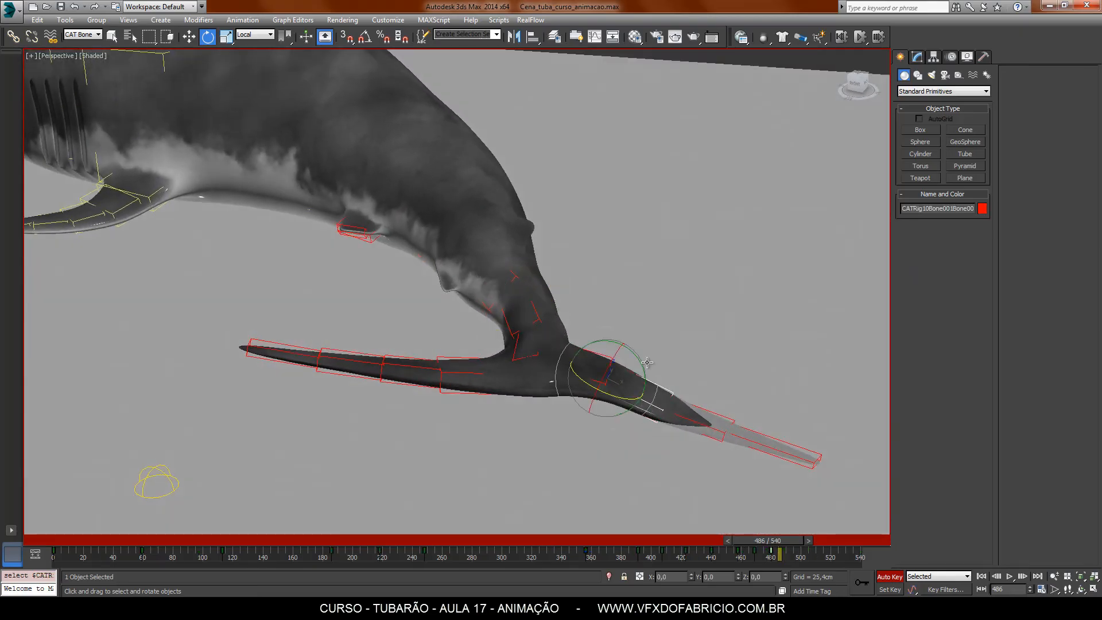
drag(640, 361, 639, 355)
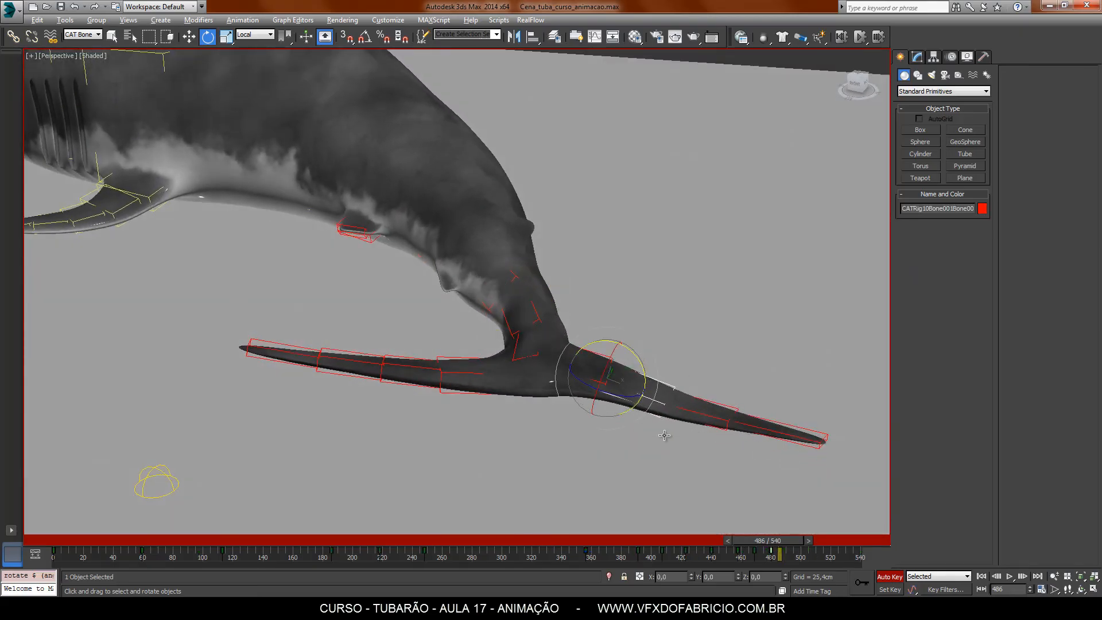
alt+middle_drag(665, 435, 697, 412)
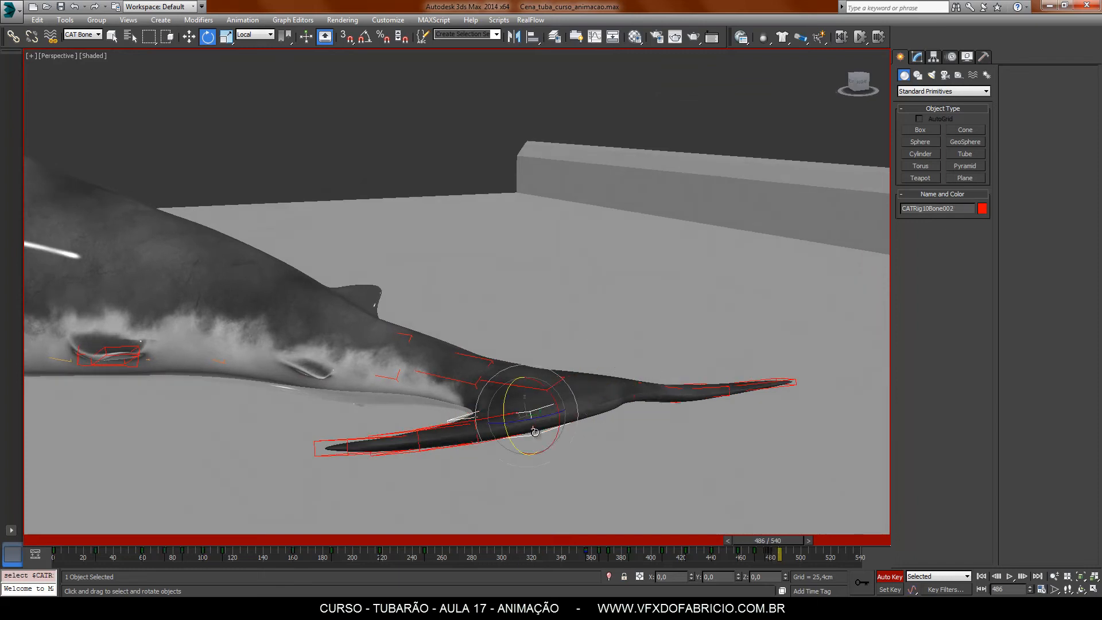
drag(549, 400, 567, 404)
alt+middle_drag(567, 404, 600, 492)
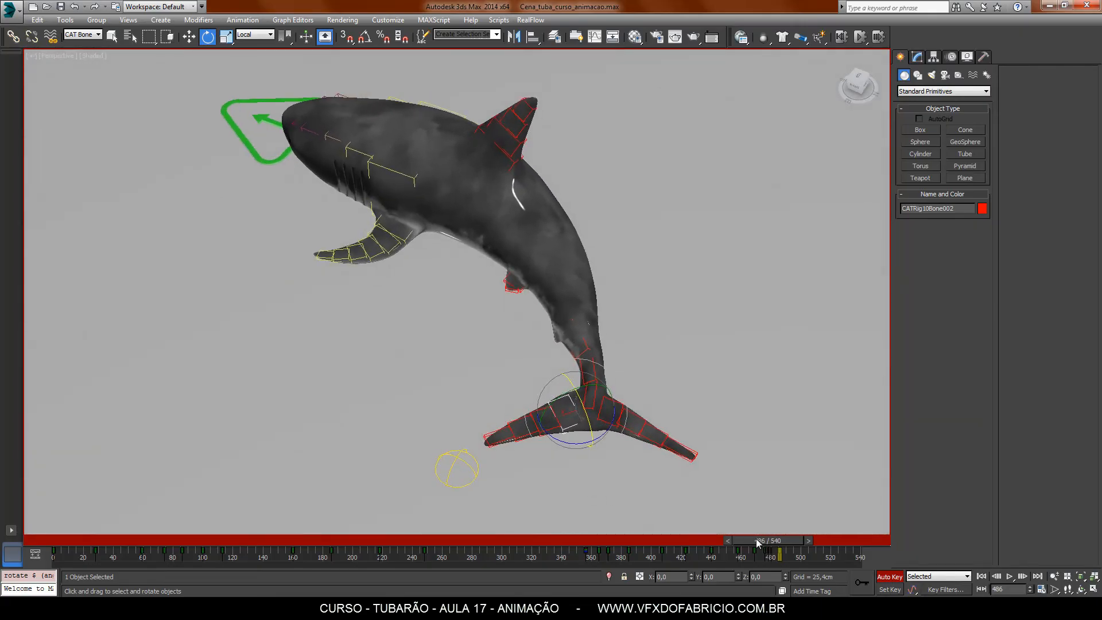
- Go to frame 488, rotate the tail's end bone, and bend the lower tail lobe from its base bone
mouse_move(779, 540)
mouse_down()
mouse_move(790, 539)
mouse_move(712, 555)
mouse_move(780, 556)
mouse_up()
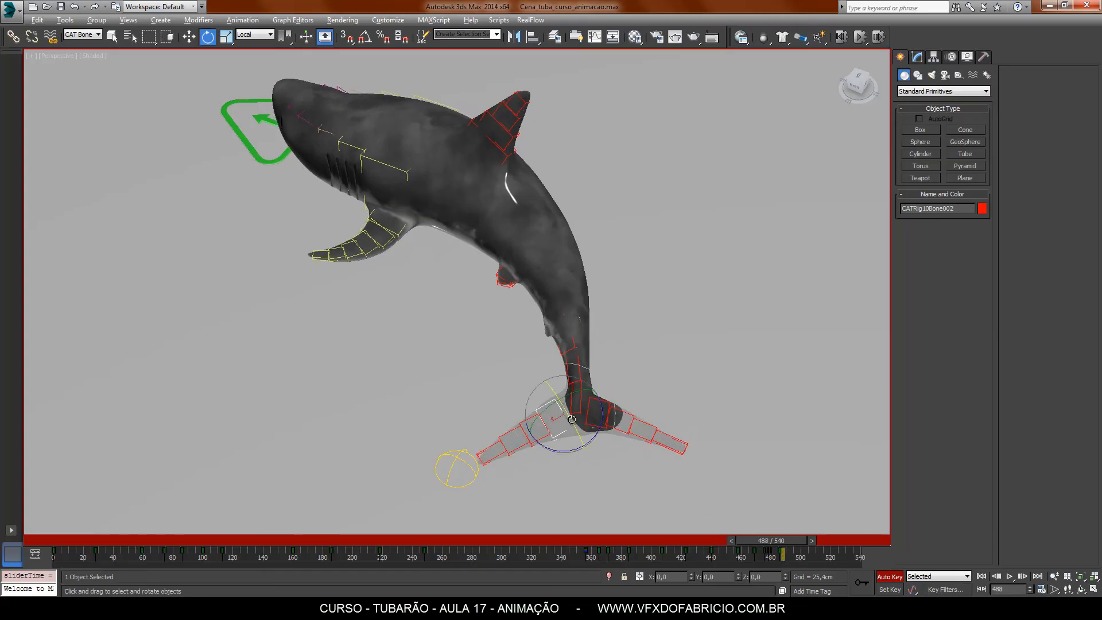
alt+middle_drag(571, 419, 604, 357)
scroll(563, 441, up, 5)
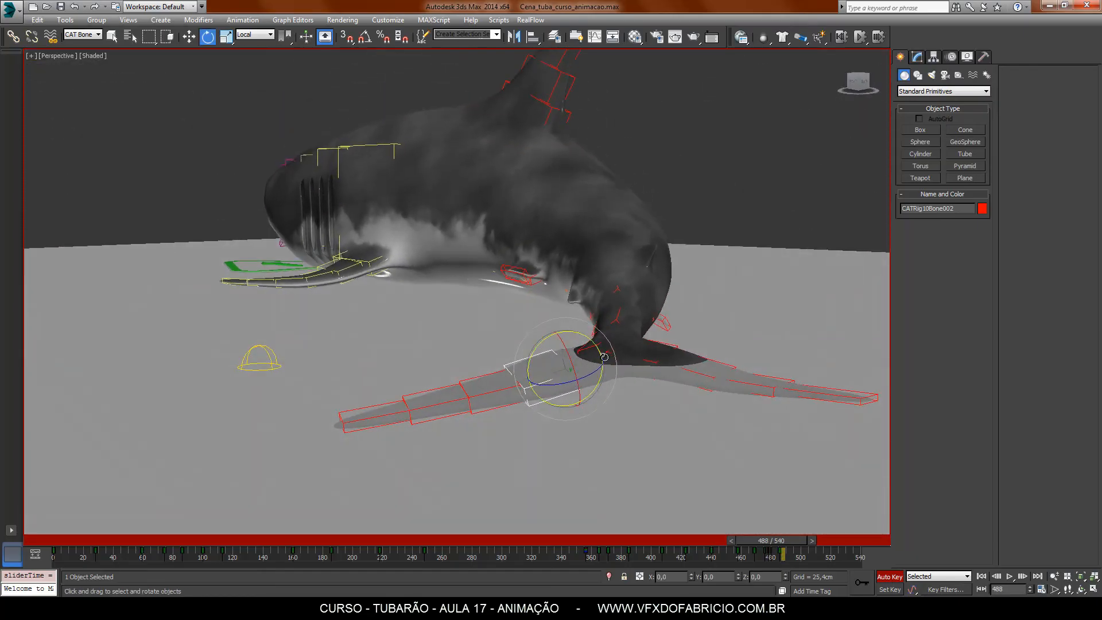
drag(601, 332, 611, 321)
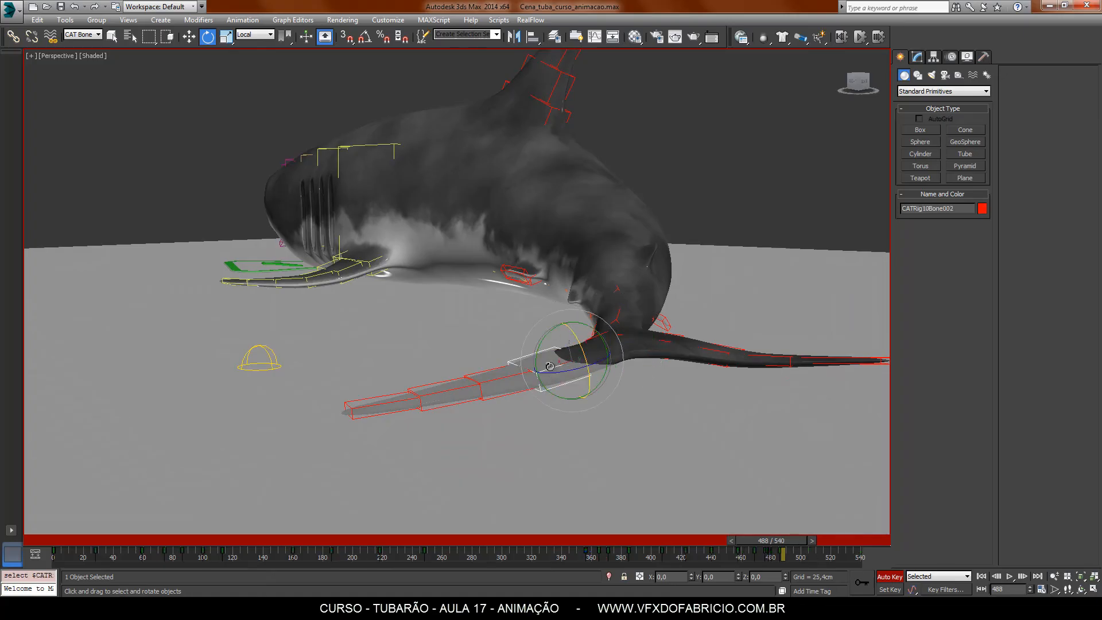
mouse_move(545, 358)
mouse_down()
mouse_move(537, 331)
mouse_move(571, 341)
mouse_move(570, 352)
mouse_up()
click(535, 416)
click(578, 359)
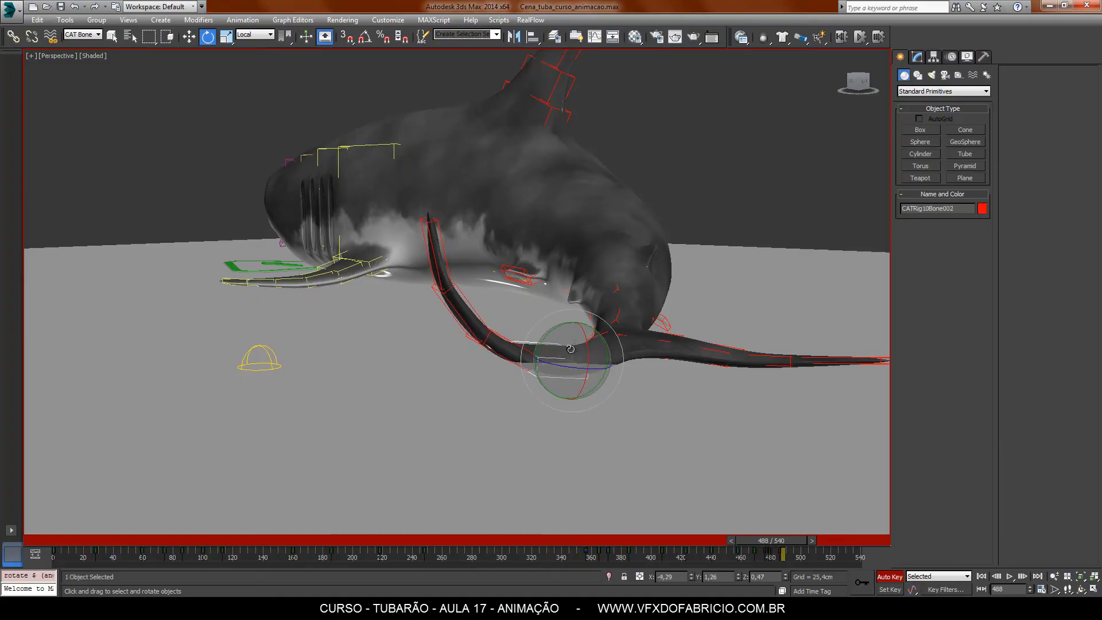
- At frame 488, rotate the upper tail lobe's base bone and its two outer bones together
alt+middle_drag(515, 419, 432, 331)
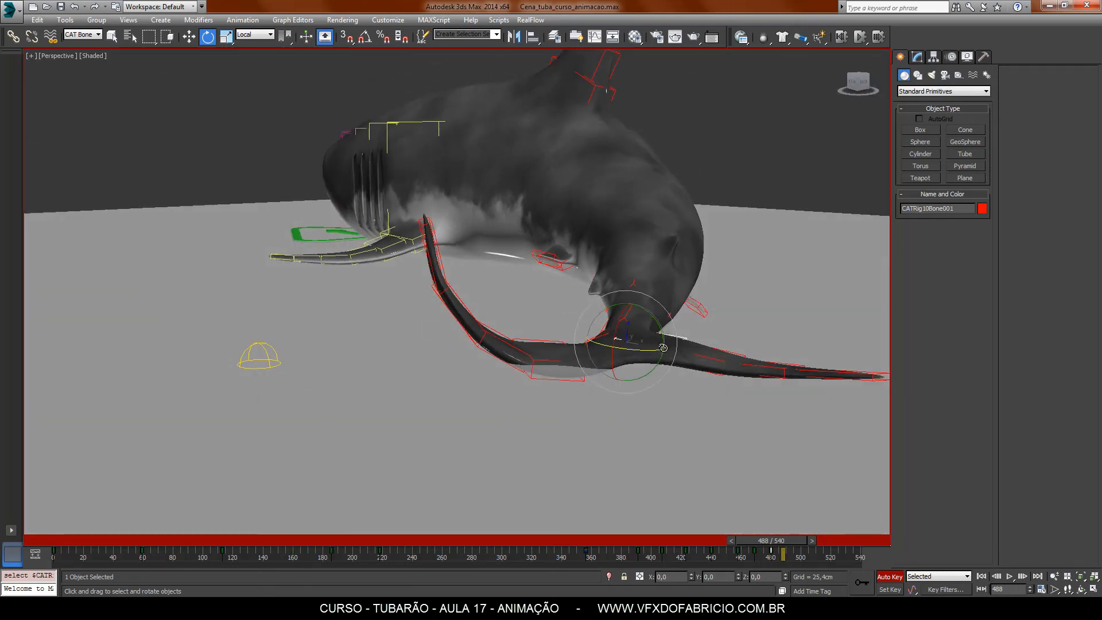
drag(660, 326, 704, 348)
click(706, 356)
click(765, 379)
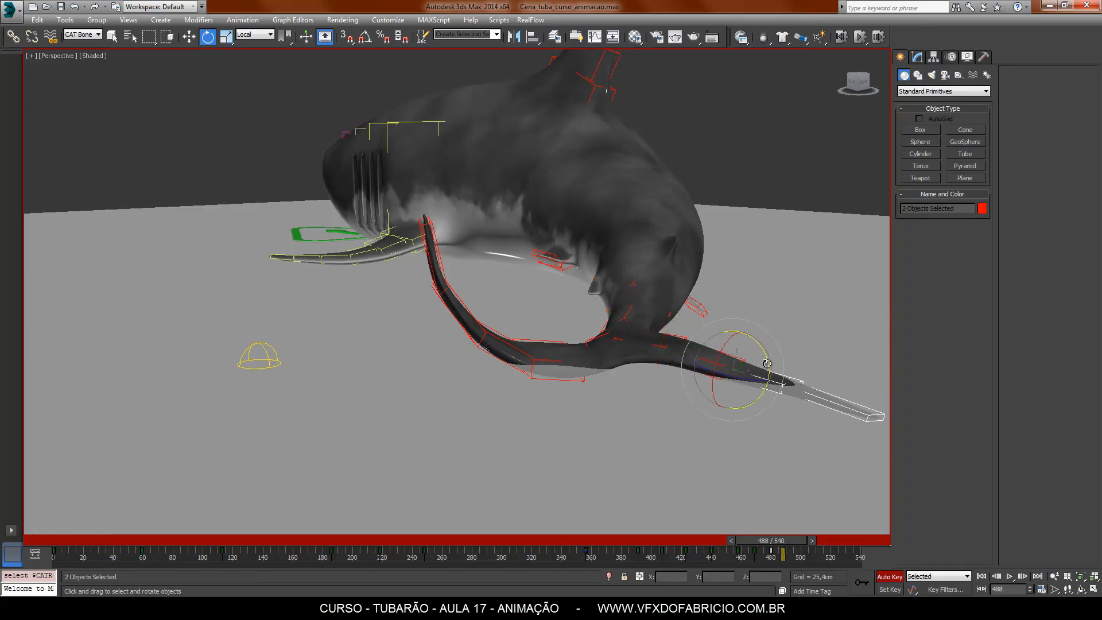
drag(767, 365, 769, 335)
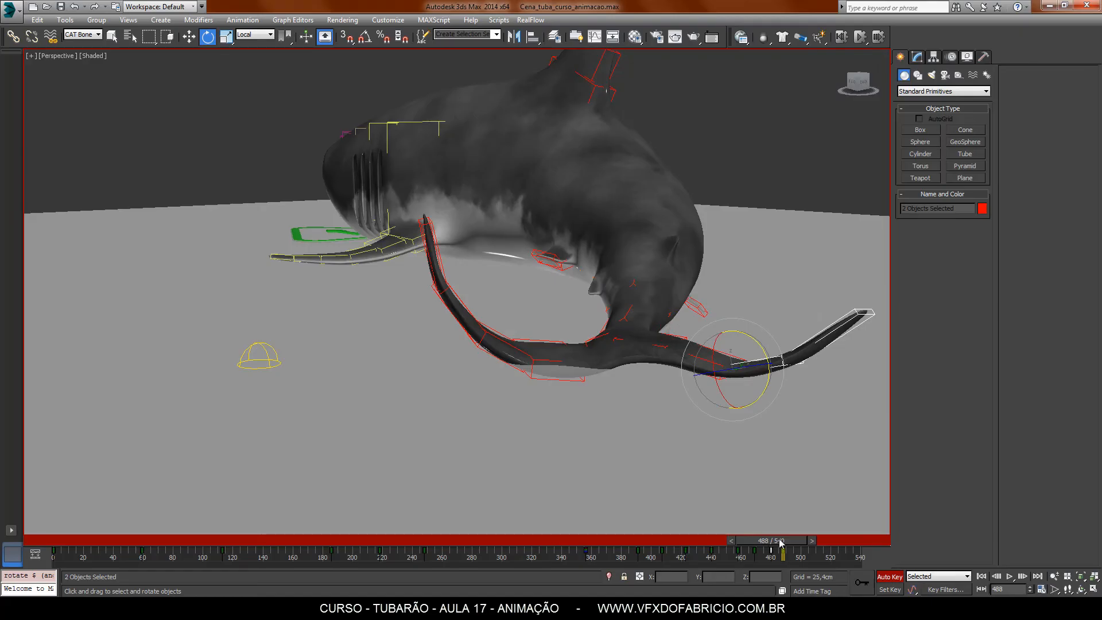
- Advance to frame 489 and rotate the bone where the tail meets the lobes
mouse_move(780, 543)
mouse_down()
mouse_move(727, 543)
mouse_move(789, 549)
mouse_move(746, 545)
mouse_move(780, 553)
mouse_up()
key(e)
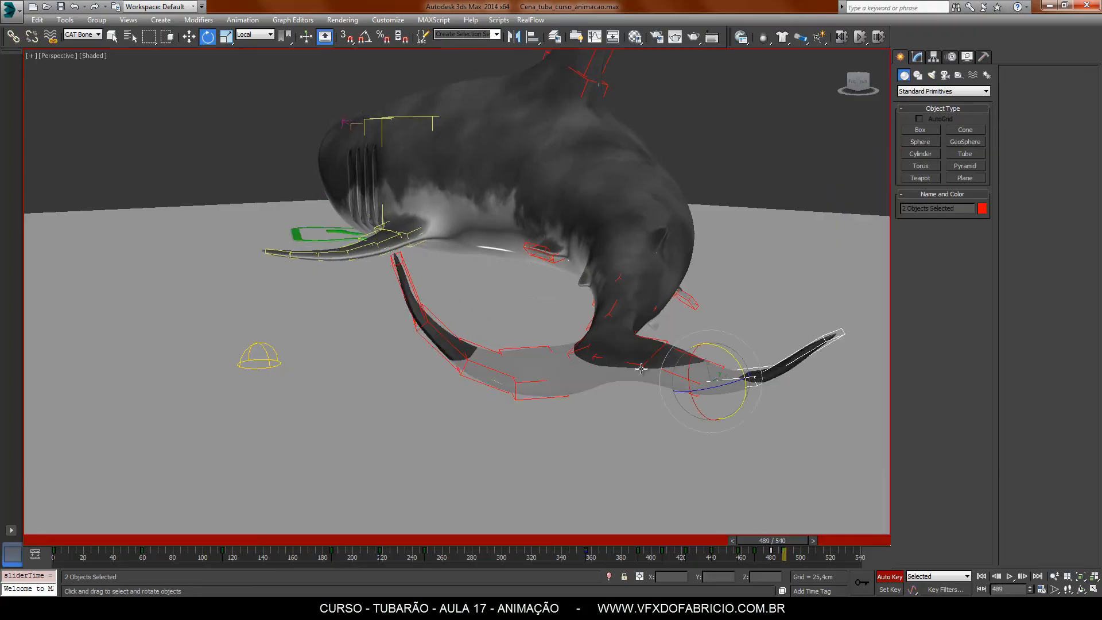
click(586, 351)
drag(604, 338, 623, 317)
- Compare the tail pose between frames 494 and 488 from behind, with the whole lower lobe chain selected
drag(797, 541, 805, 563)
key(e)
alt+middle_drag(639, 401, 663, 288)
double_click(585, 205)
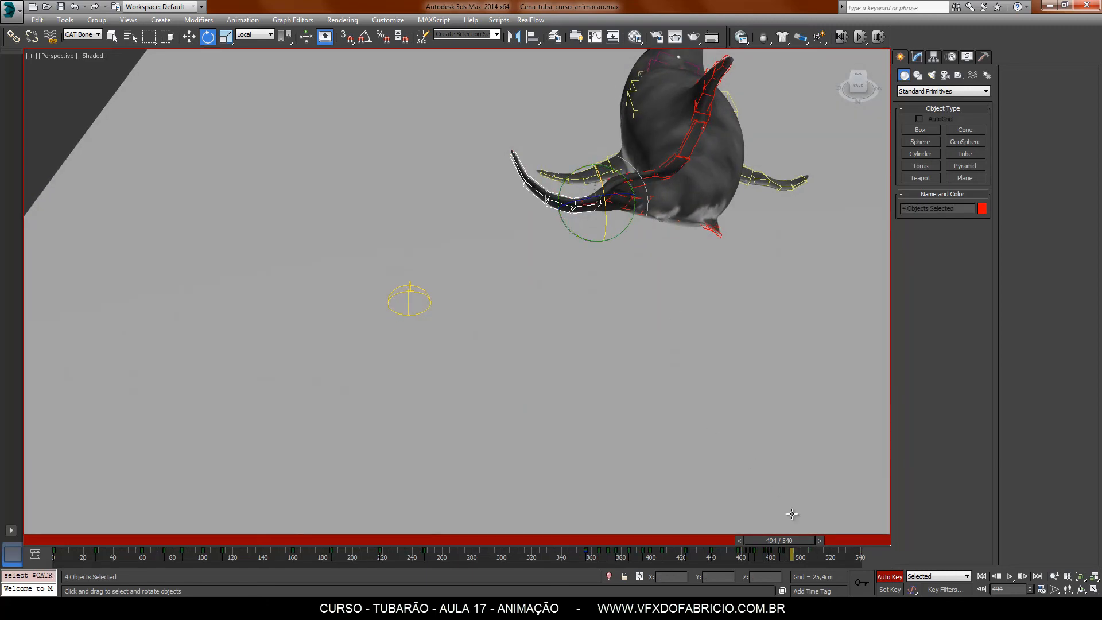
key(comma)
key(comma)
key(comma)
key(comma)
key(comma)
key(comma)
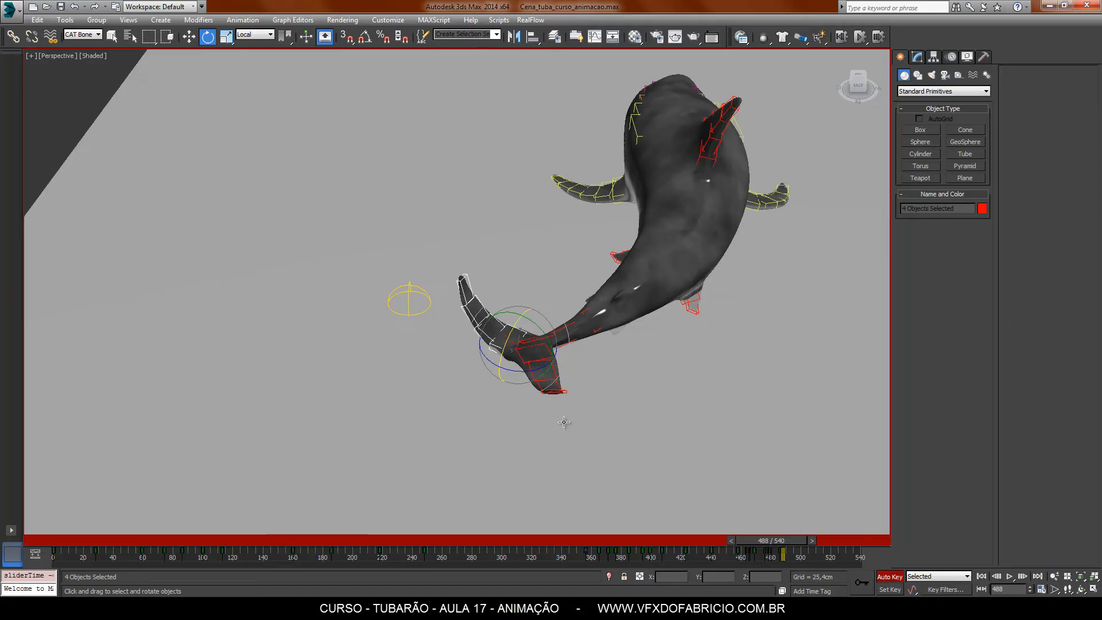
- At frame 495, rotate the whole upper tail lobe chain and the whole lower lobe chain
double_click(521, 360)
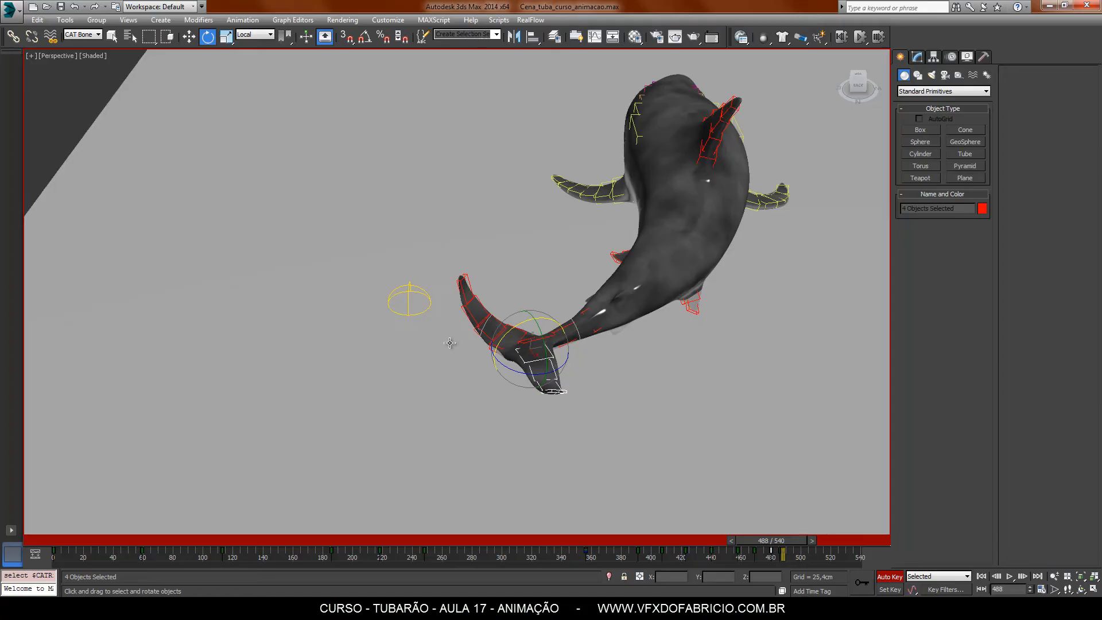
key(period)
key(period)
key(period)
key(period)
key(period)
key(period)
key(period)
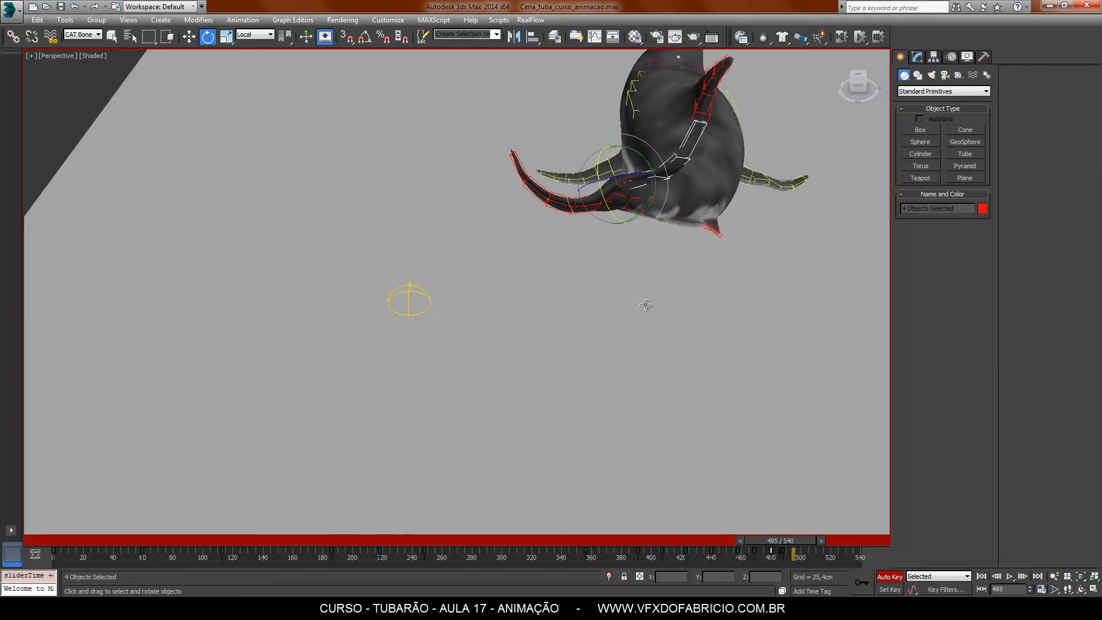
drag(668, 151, 682, 175)
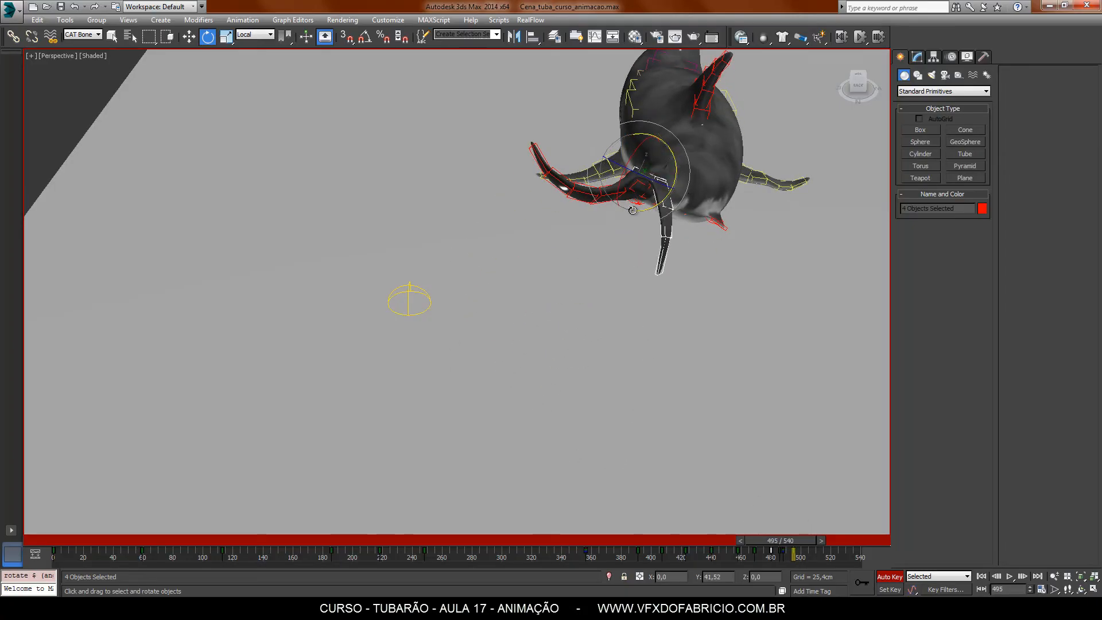
click(608, 195)
drag(664, 178, 668, 163)
- Go to frame 502 and swing the whole lower tail lobe chain and the whole upper lobe chain the opposite way
alt+middle_drag(628, 382, 678, 393)
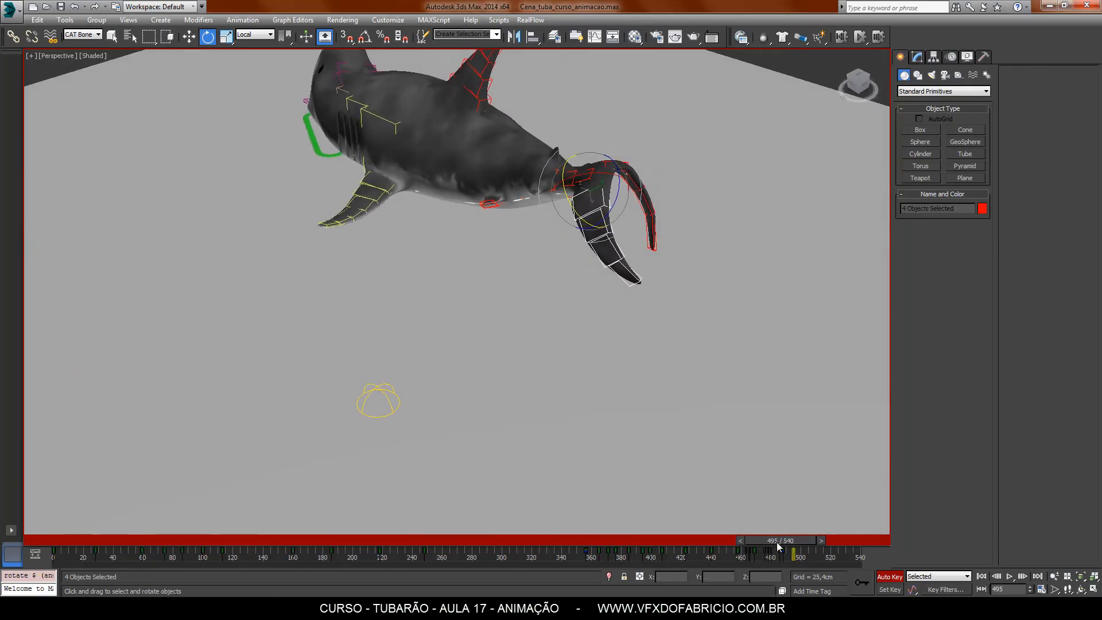
drag(779, 546, 808, 552)
key(e)
middle_drag(749, 483, 585, 357)
scroll(625, 270, up, 5)
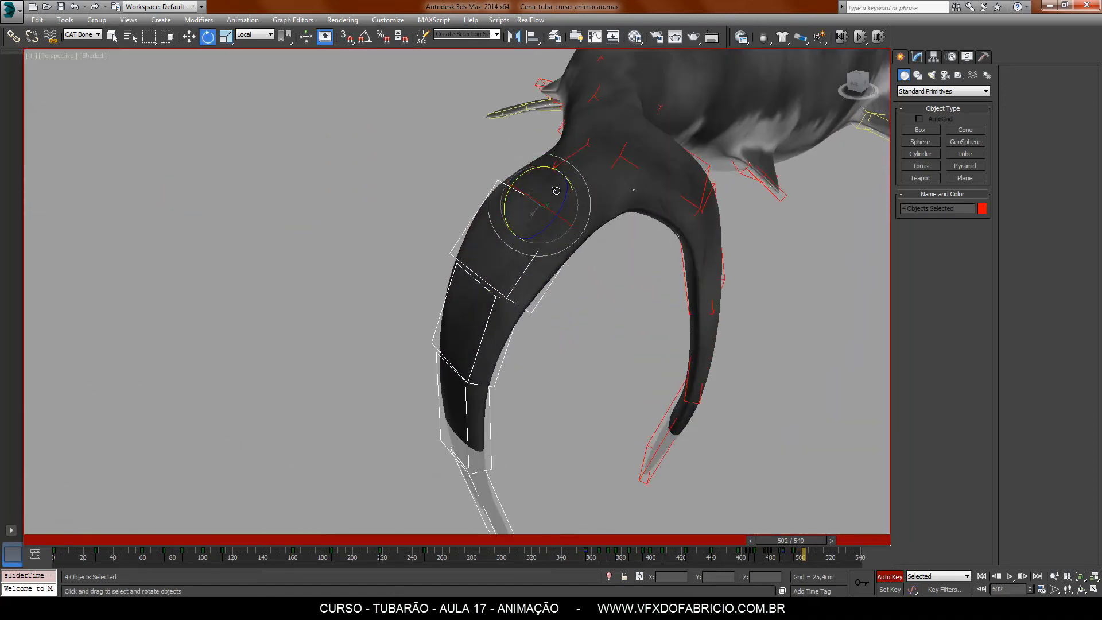
drag(543, 167, 659, 212)
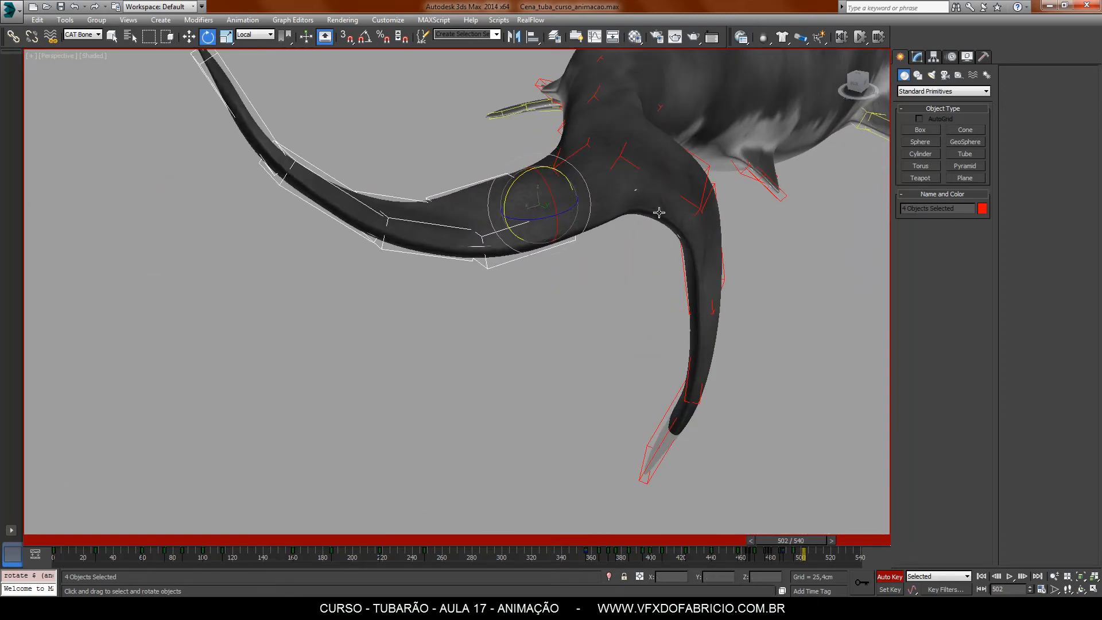
click(670, 195)
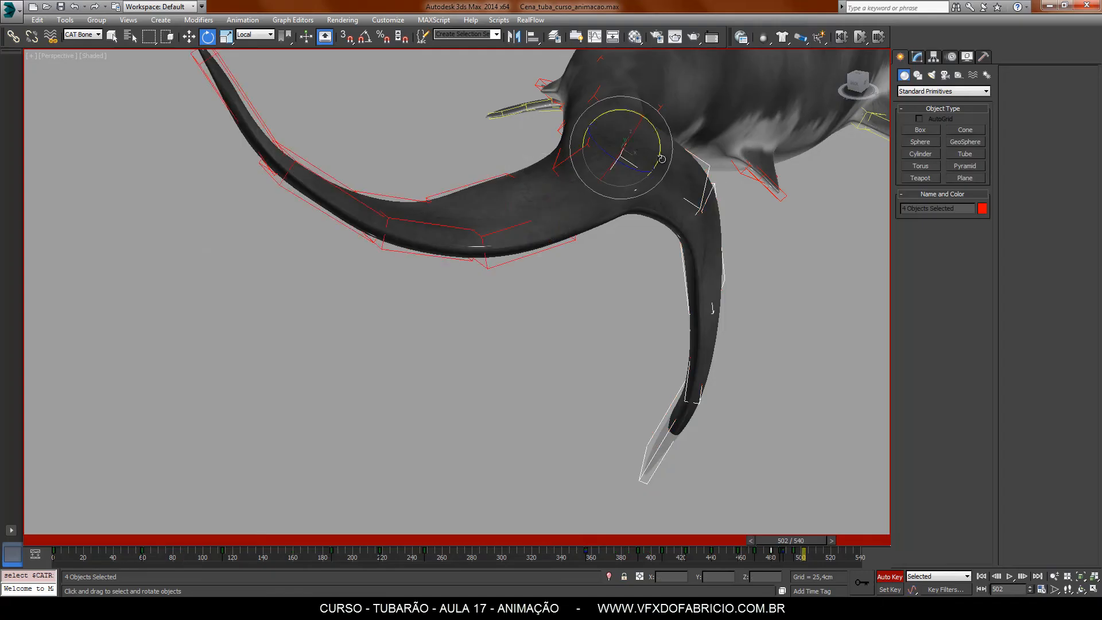
drag(662, 158, 689, 222)
- Still at frame 502, rotate the upper tail lobe's base bone and another single bone of that lobe
middle_drag(689, 222, 637, 294)
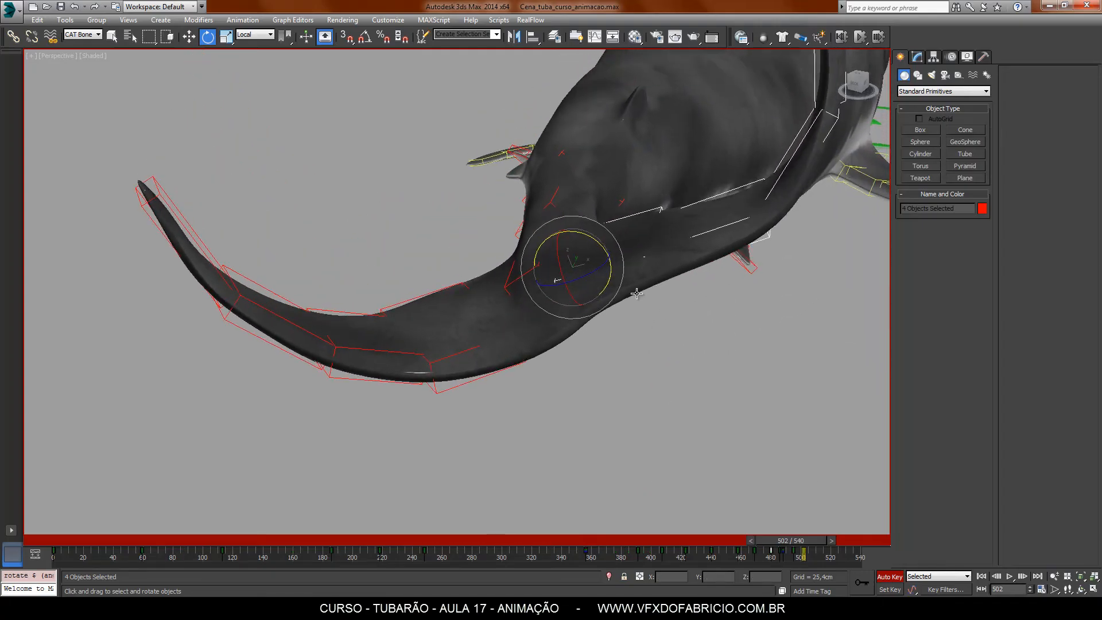
scroll(637, 294, down, 5)
scroll(642, 255, up, 4)
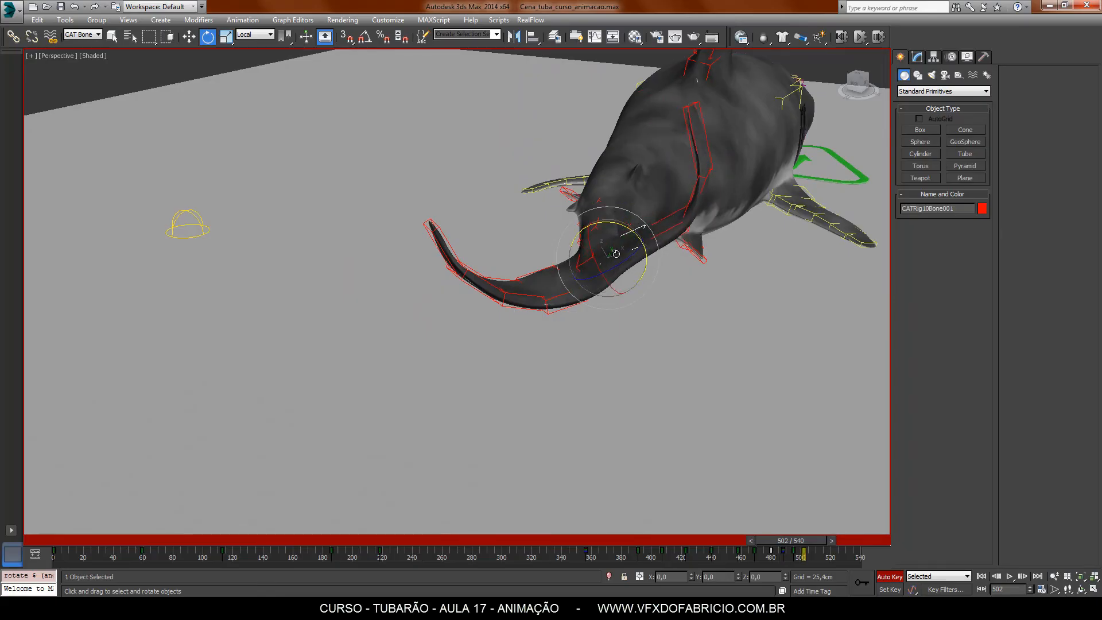
alt+middle_drag(610, 328, 730, 379)
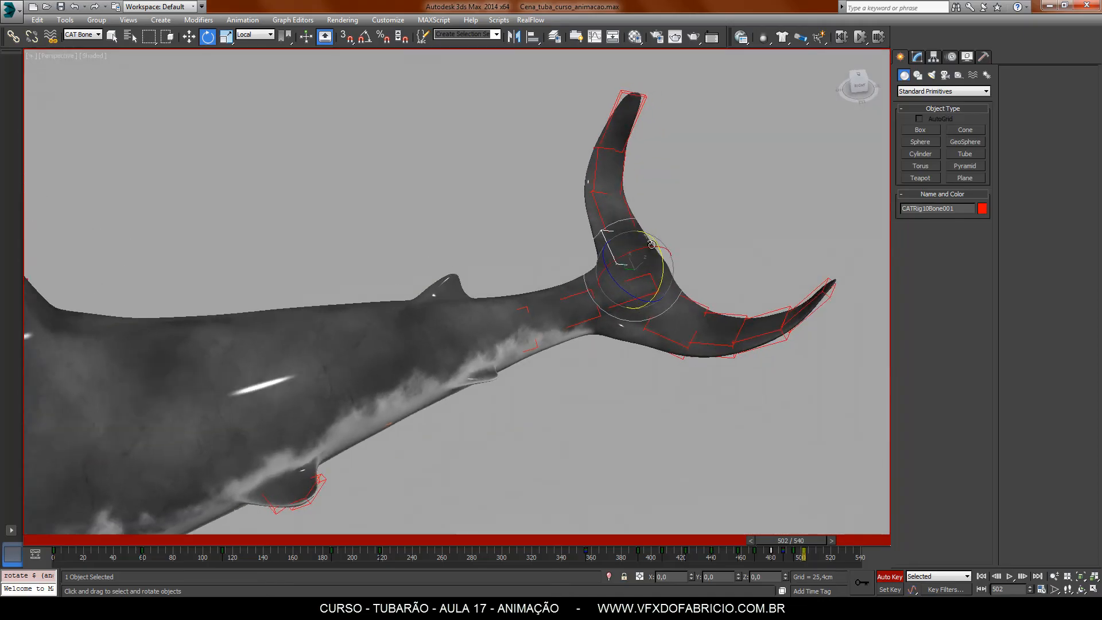
drag(657, 242, 664, 326)
scroll(663, 326, down, 3)
alt+middle_drag(664, 326, 662, 231)
drag(643, 204, 618, 217)
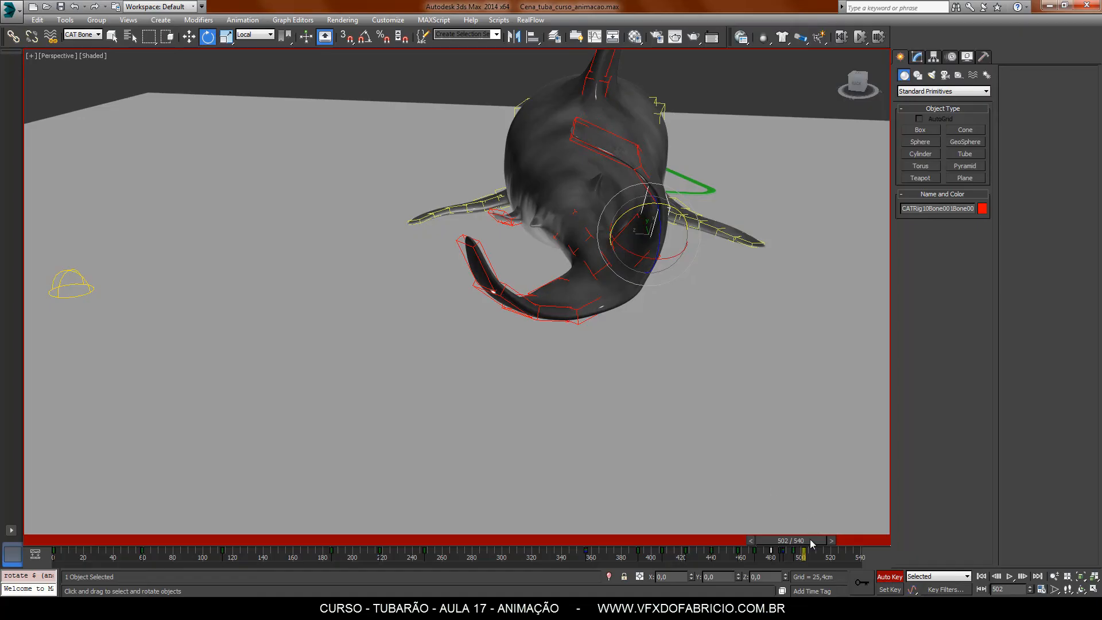
- Go to frame 512 and rotate the two outer bones of the lower tail lobe and of the upper lobe
drag(810, 542, 822, 543)
middle_drag(753, 477, 701, 485)
alt+middle_drag(782, 463, 739, 464)
drag(691, 401, 614, 409)
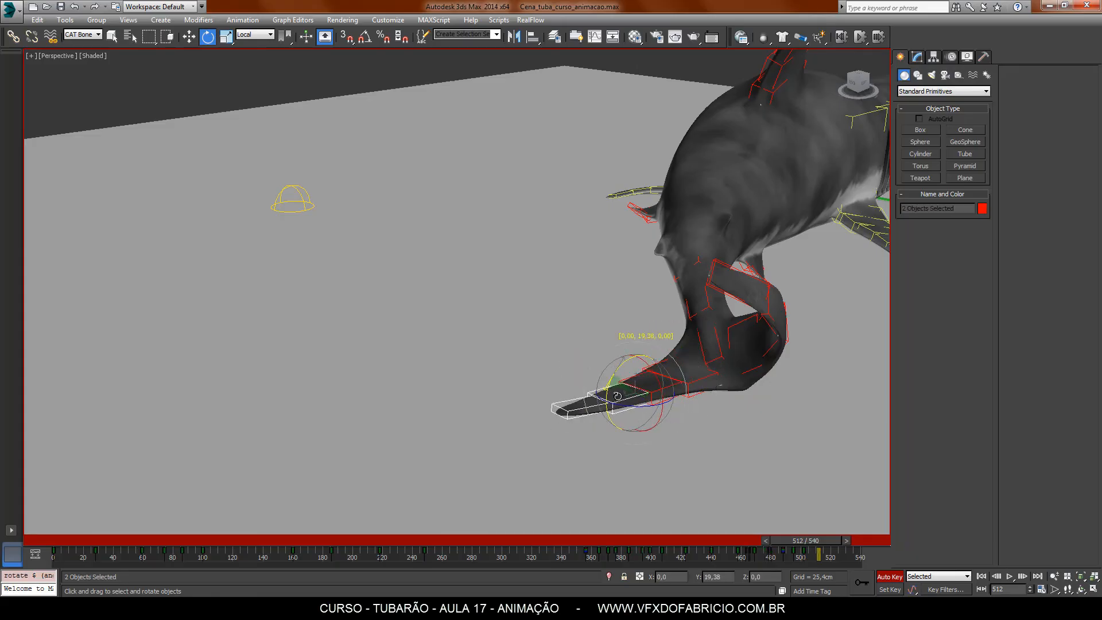
alt+middle_drag(603, 438, 722, 350)
drag(696, 322, 782, 328)
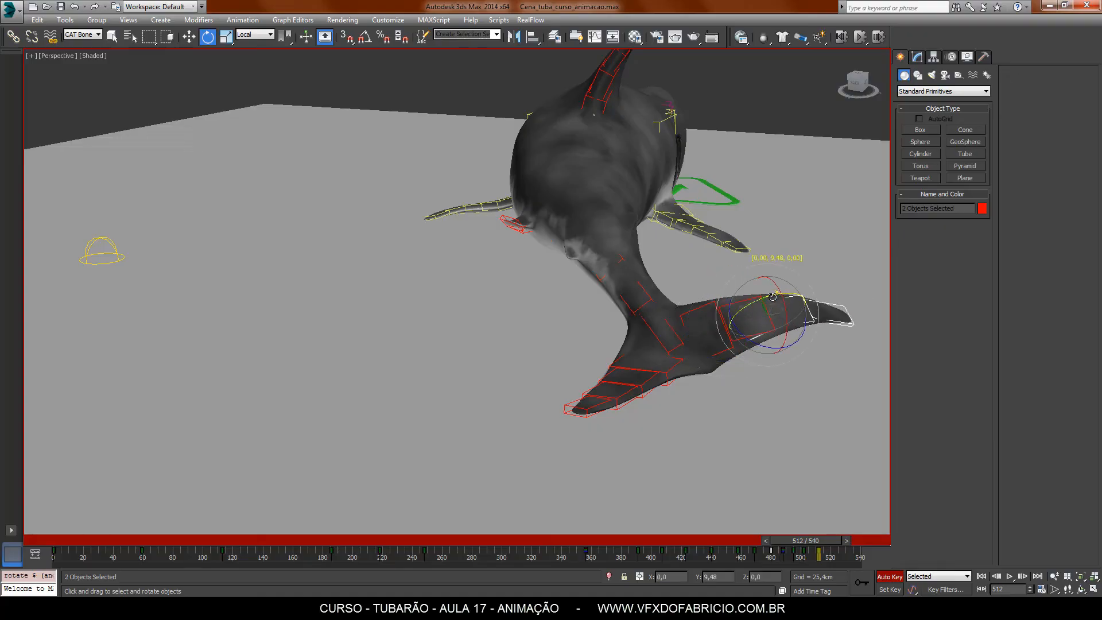
- Go to the last frame, 540, and rotate all four upper tail lobe bones together
alt+middle_drag(824, 415, 782, 504)
drag(831, 543, 861, 555)
drag(868, 555, 881, 556)
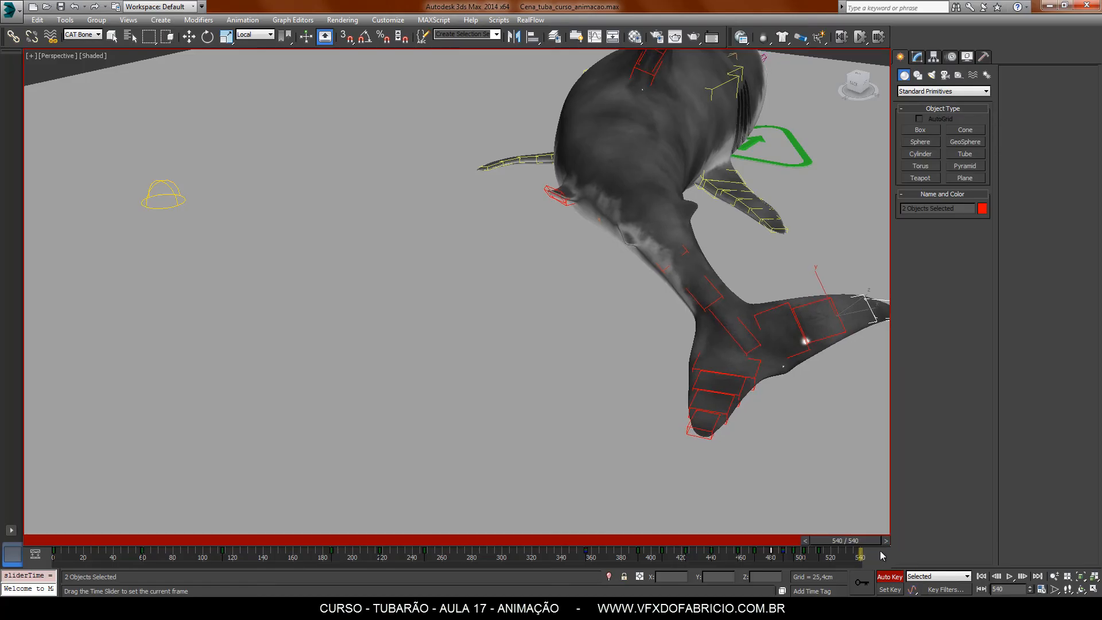
key(e)
middle_drag(727, 384, 658, 397)
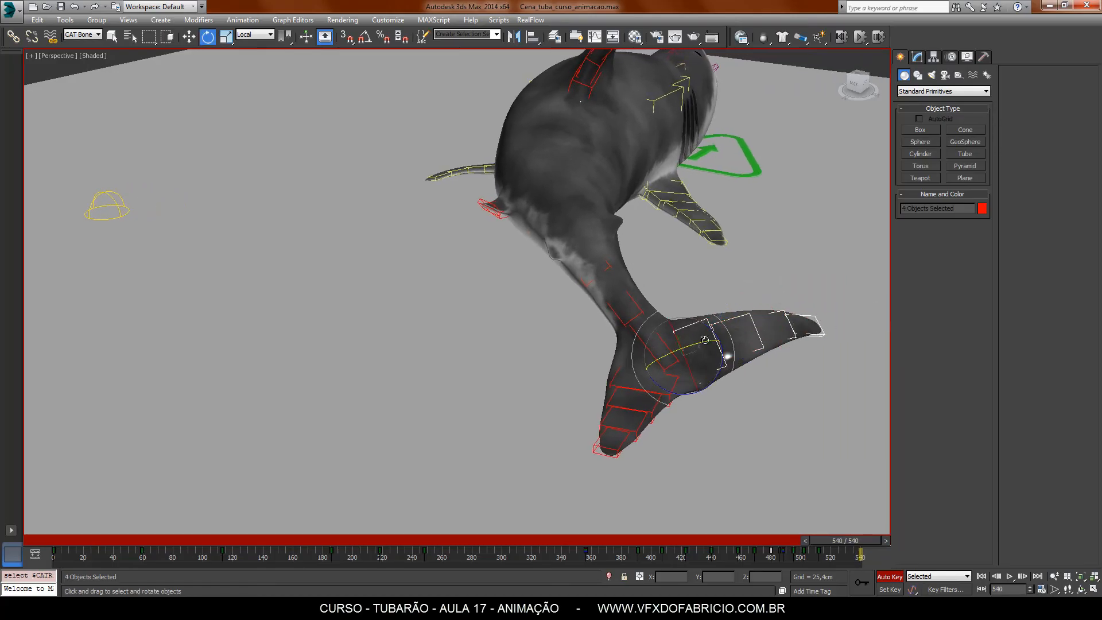
drag(705, 340, 722, 340)
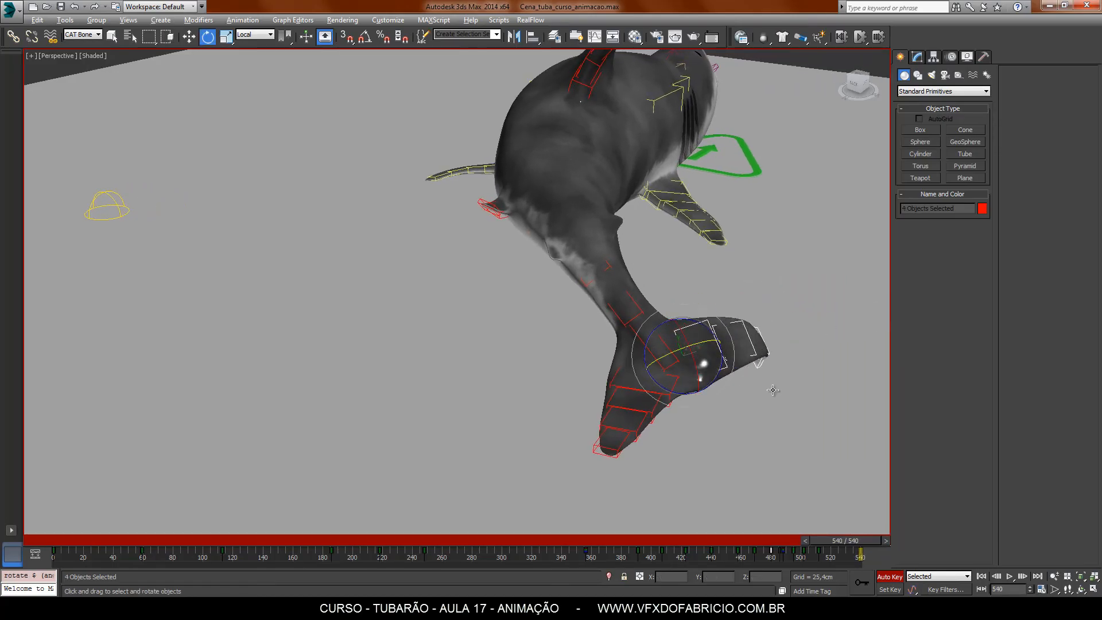
- At frame 540, refine the upper tail lobe's curl by rotating its tip bone, the whole chain and its outer bones
alt+middle_drag(773, 390, 557, 414)
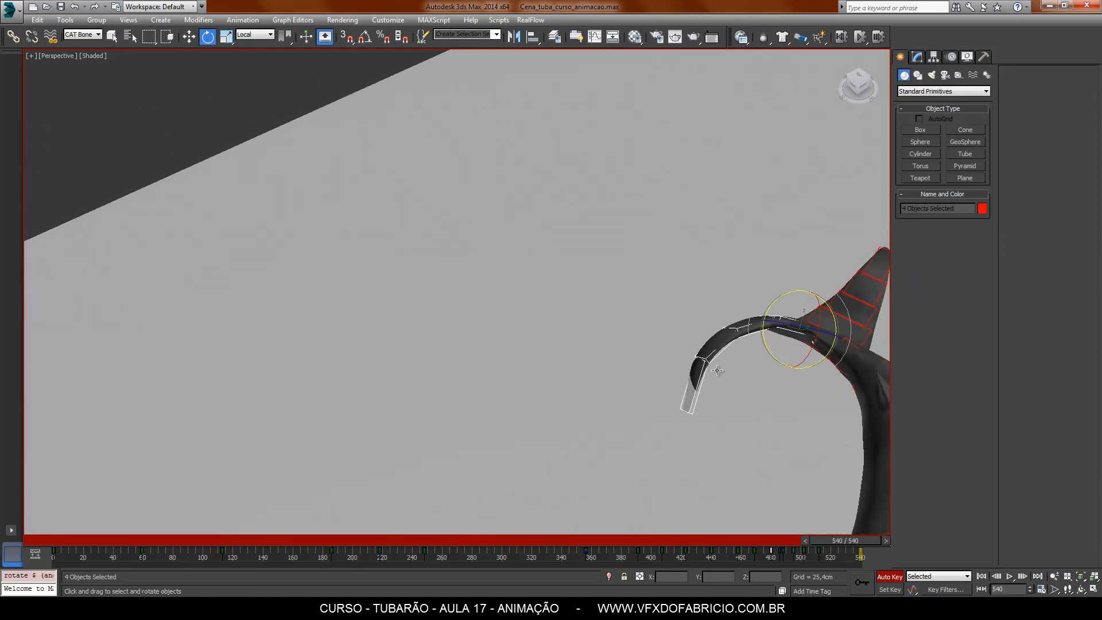
click(703, 377)
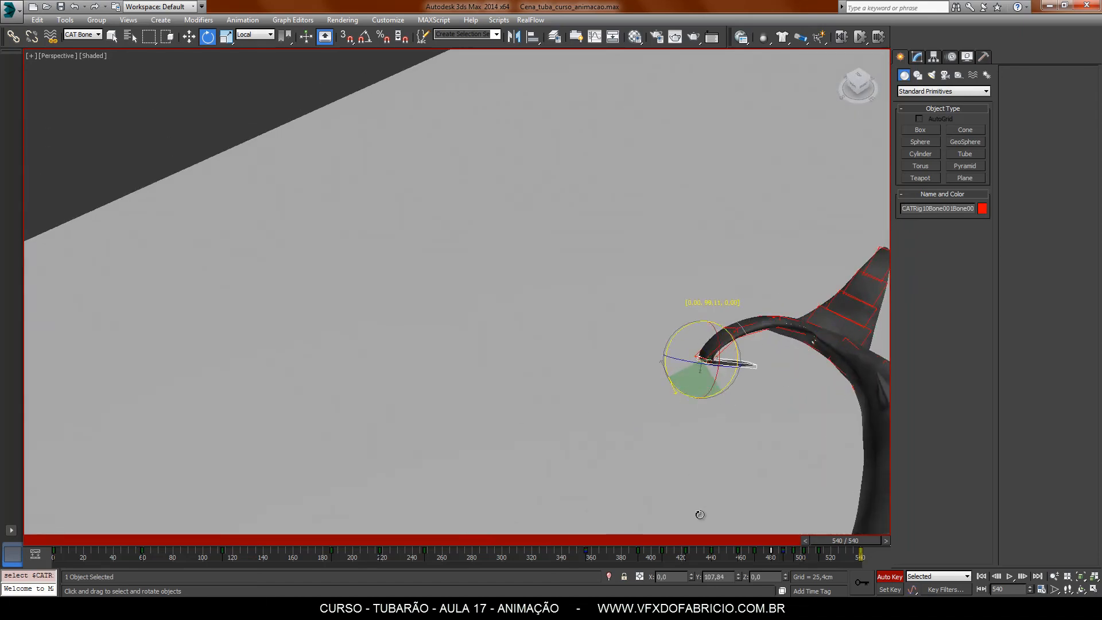
drag(702, 486, 707, 437)
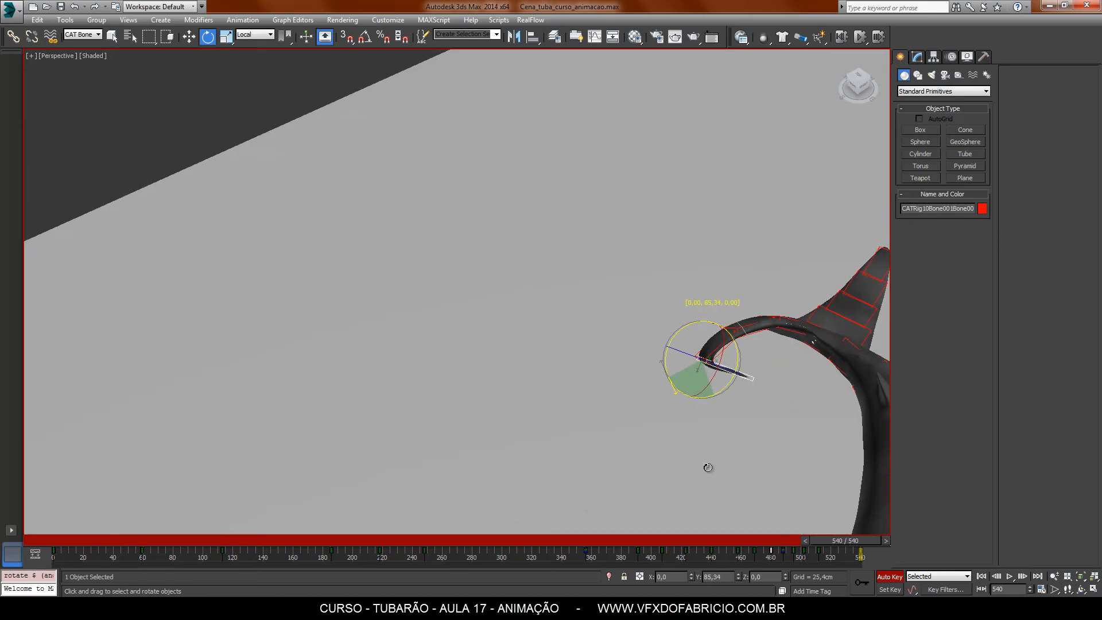
alt+middle_drag(682, 355, 739, 351)
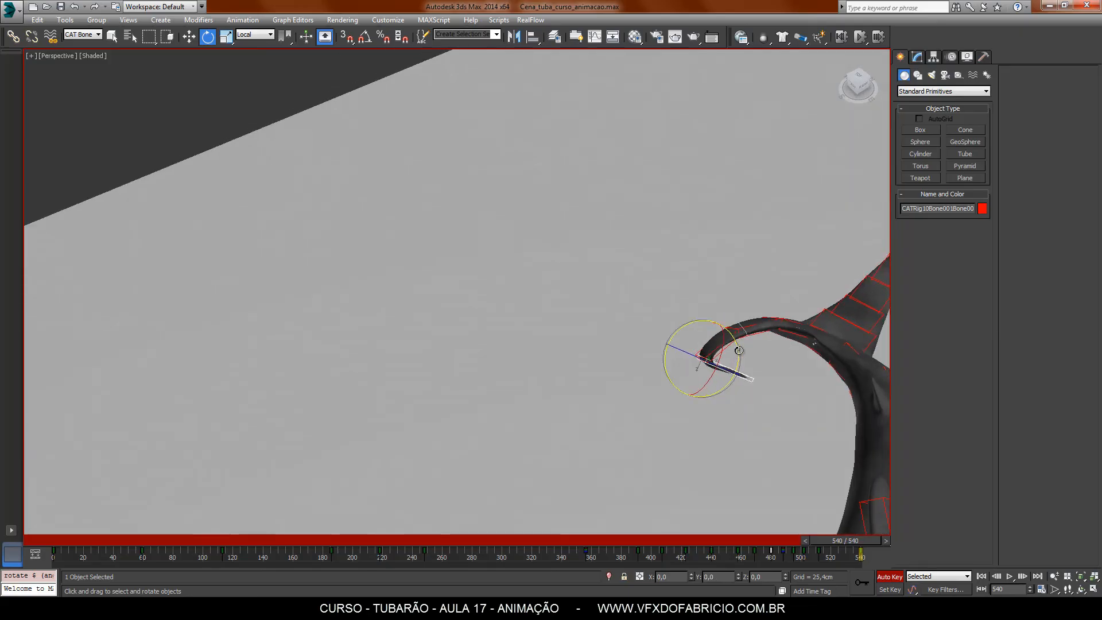
click(769, 326)
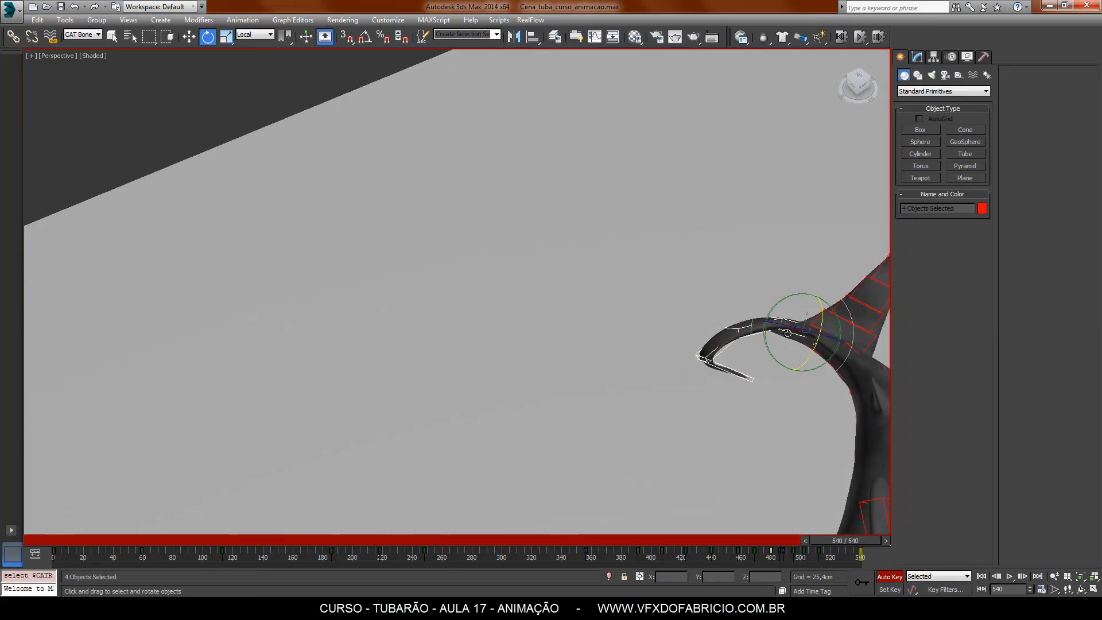
drag(769, 327, 767, 338)
click(702, 323)
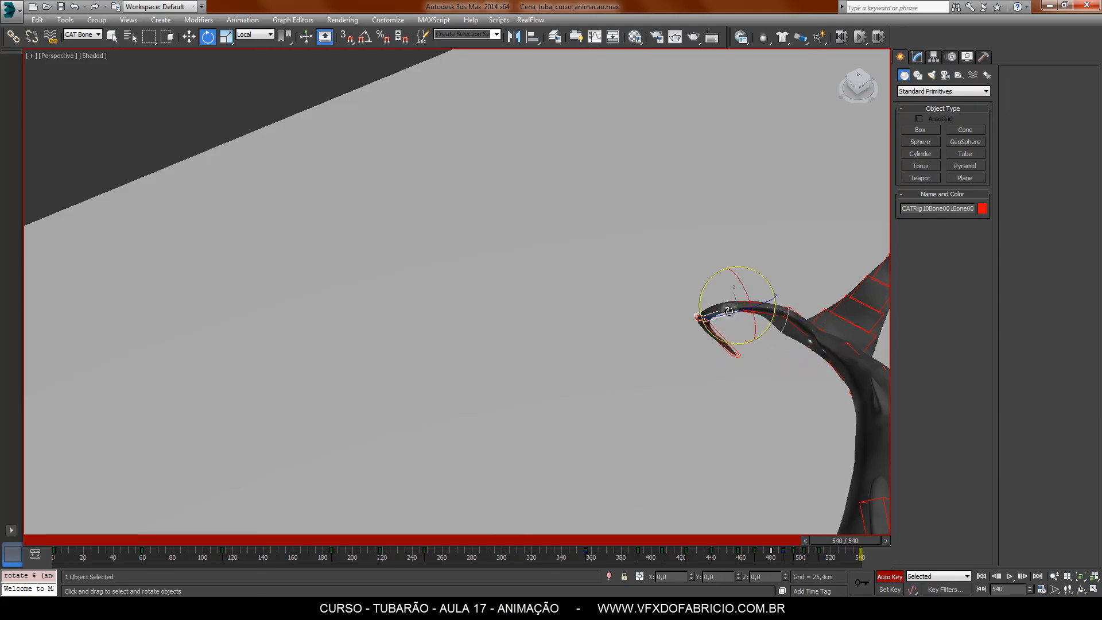
drag(702, 323, 684, 209)
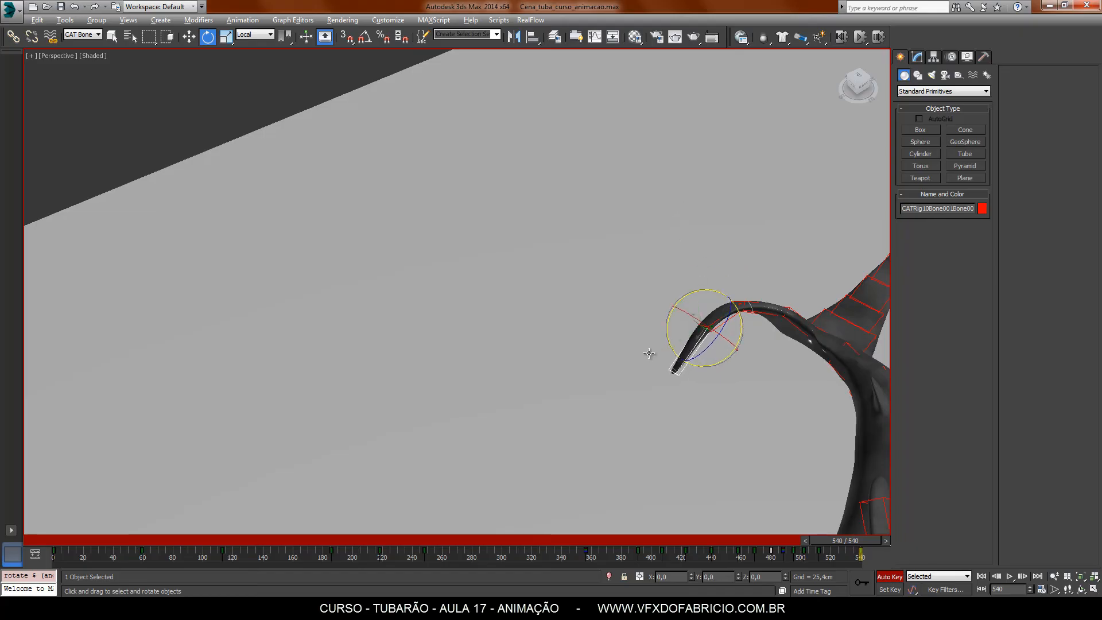
- Rotate an inner bone of the lower tail lobe at frame 521, and again by about 16 degrees on Y at frame 540
alt+middle_drag(650, 353, 823, 334)
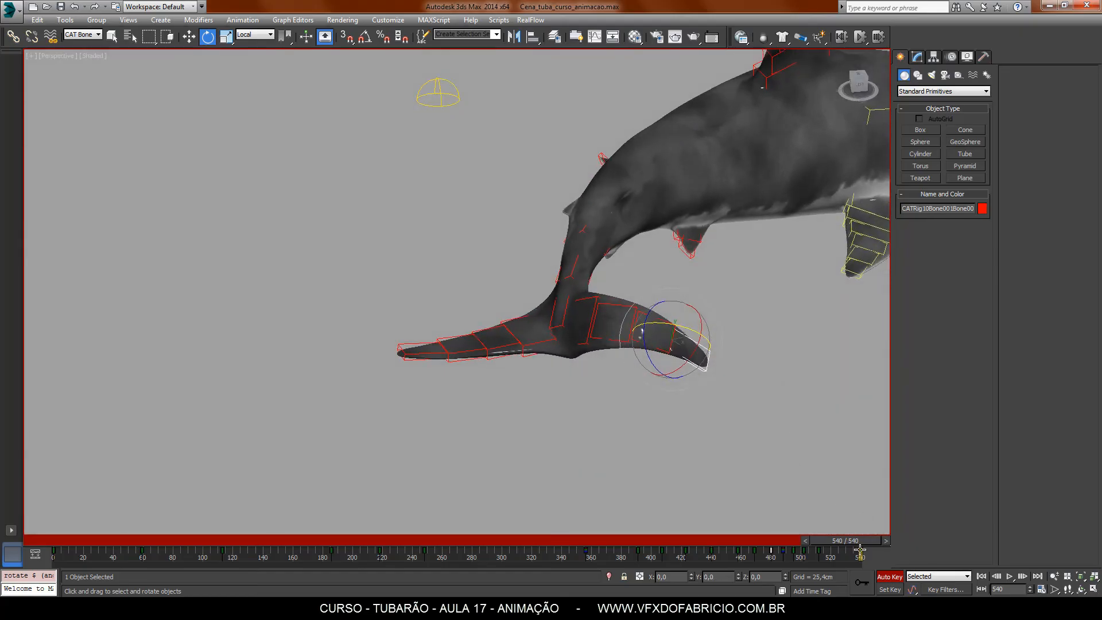
drag(859, 550, 834, 556)
key(e)
click(461, 339)
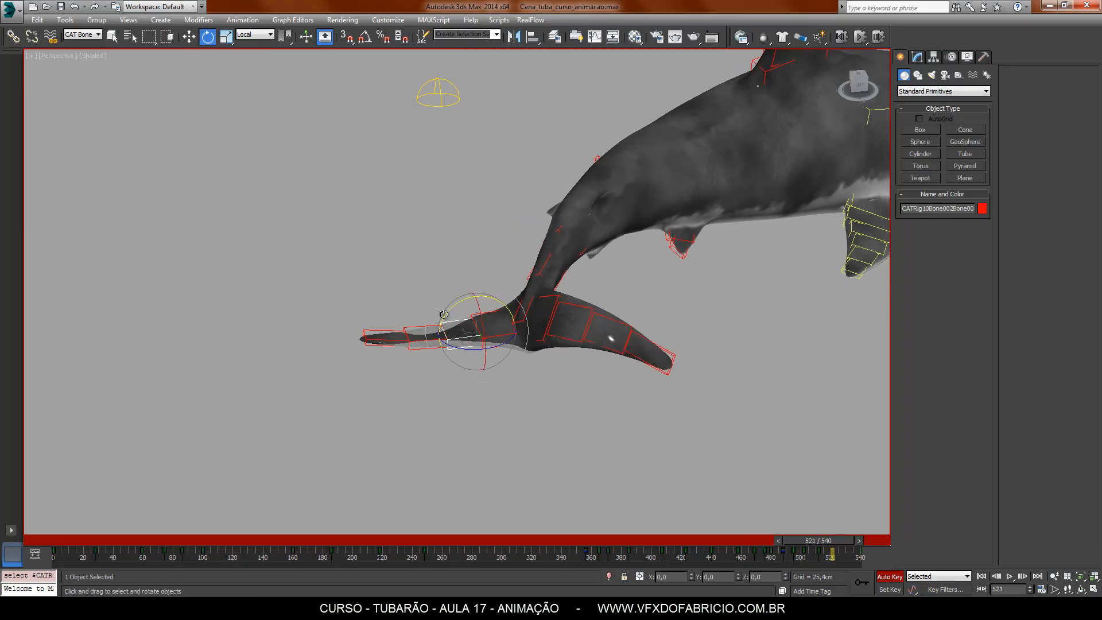
drag(444, 315, 455, 310)
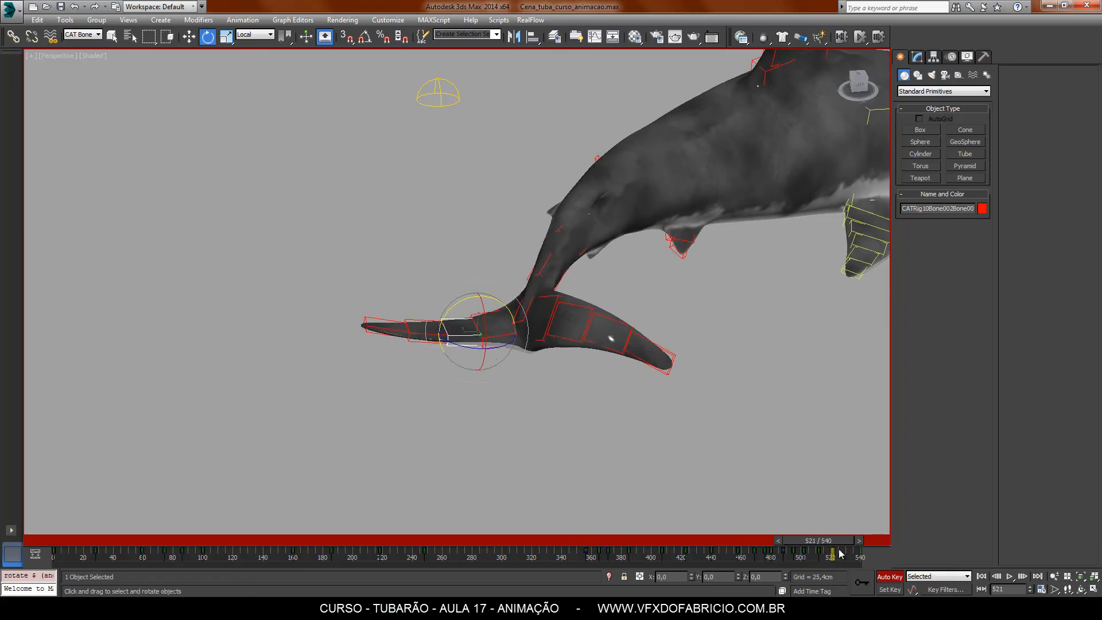
drag(840, 553, 893, 546)
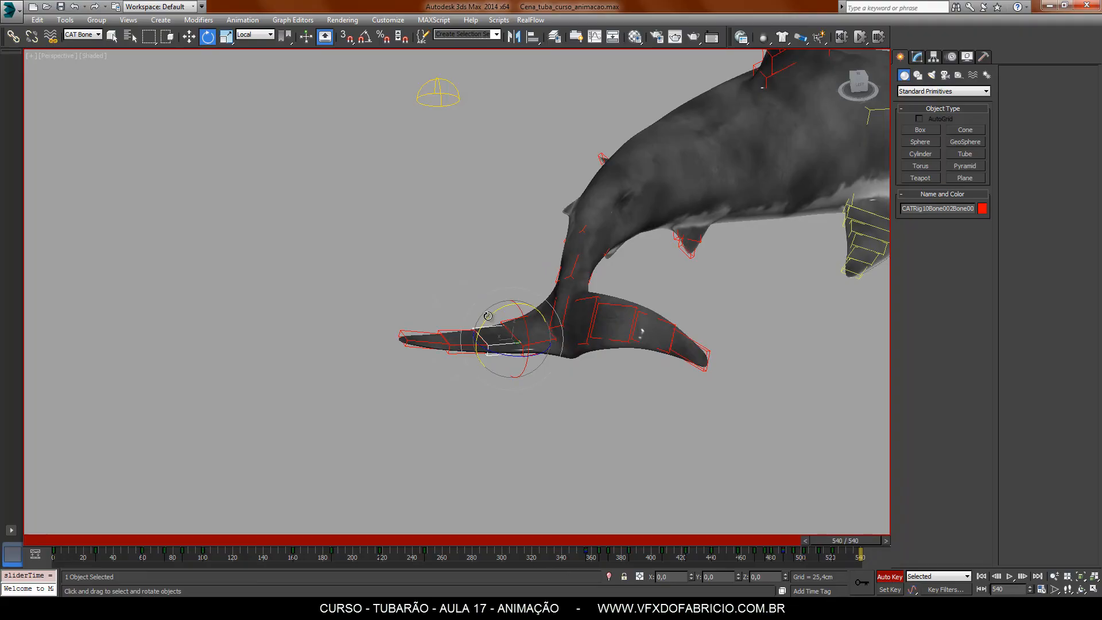
drag(488, 316, 480, 334)
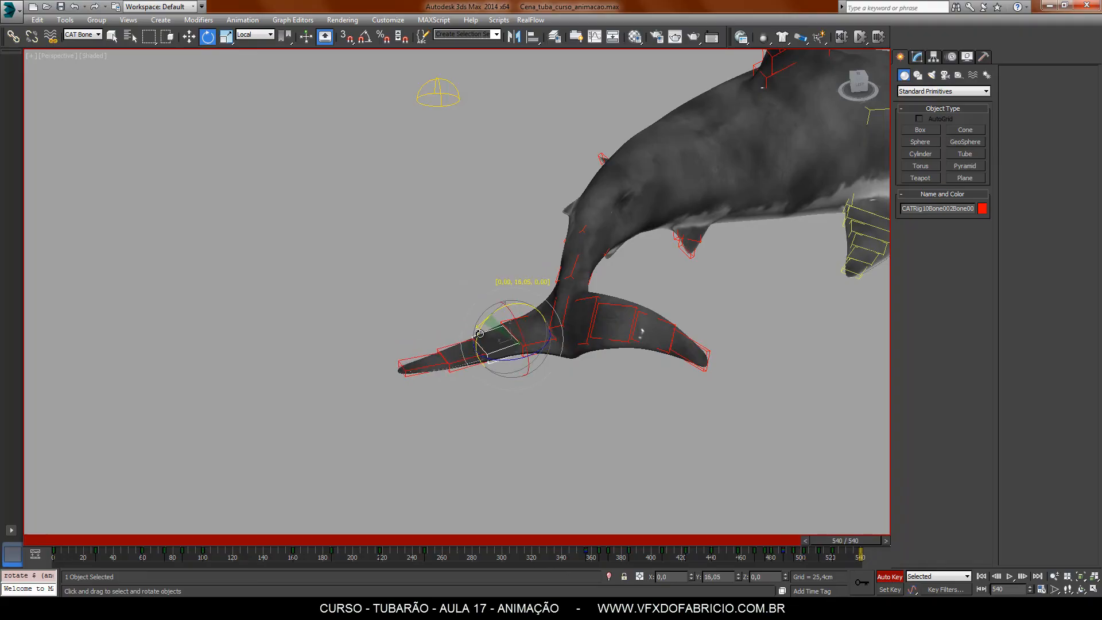
- Review the motion through the camera with Auto Key off and nothing selected, playing the animation from the first frame
drag(867, 542, 608, 563)
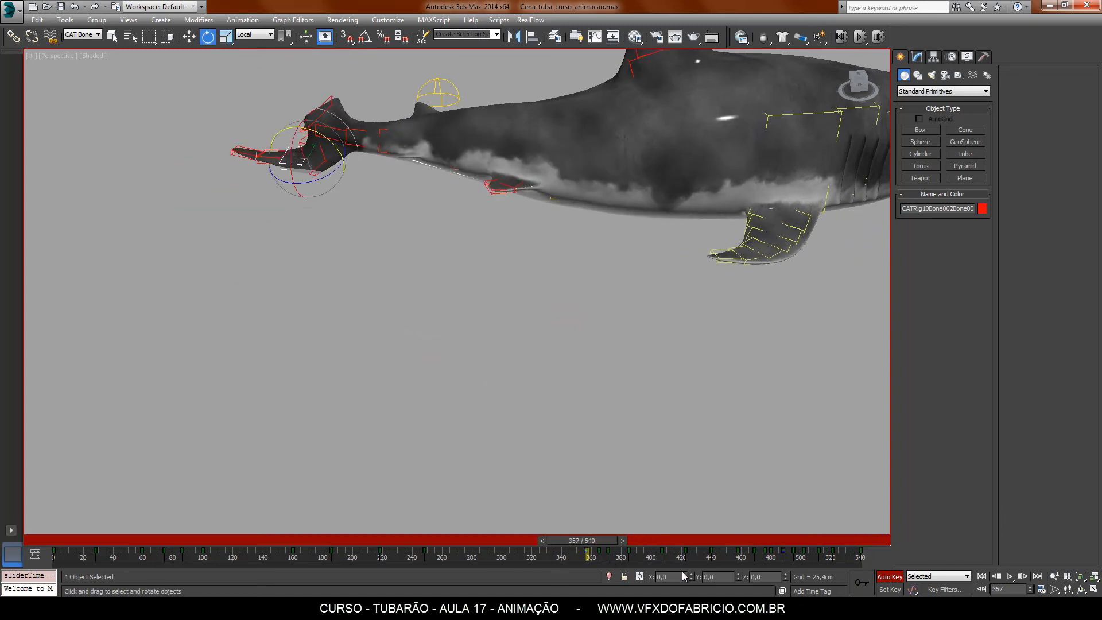
key(c)
click(891, 577)
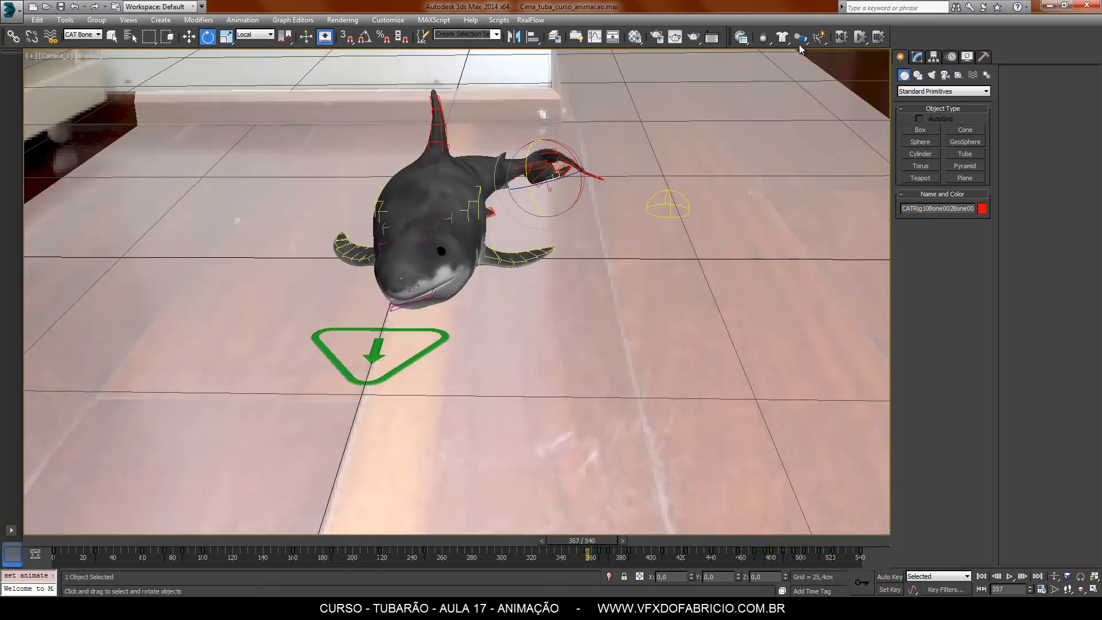
click(847, 205)
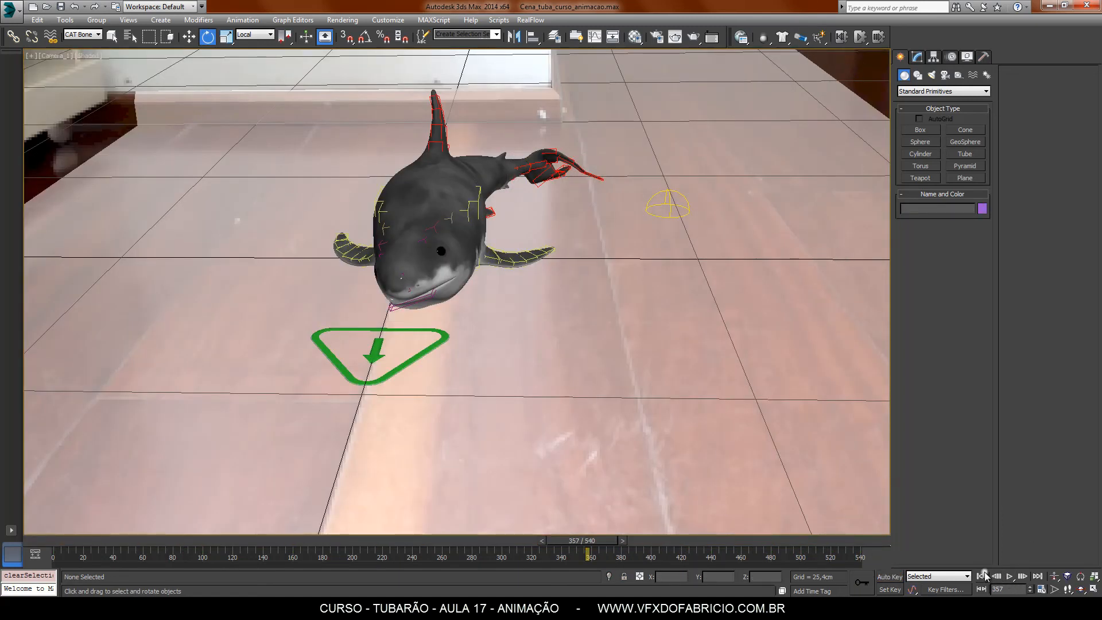
click(983, 576)
click(1011, 576)
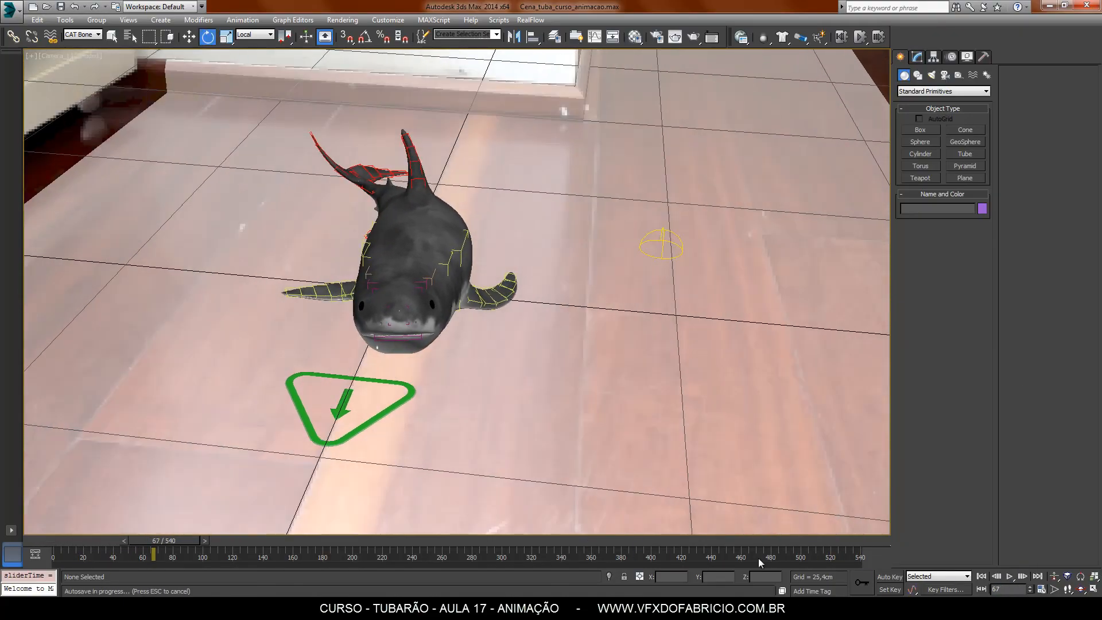
- Go to frame 477 and rotate the base bone of the lower tail lobe, checking the neighbouring frames
drag(173, 541, 770, 576)
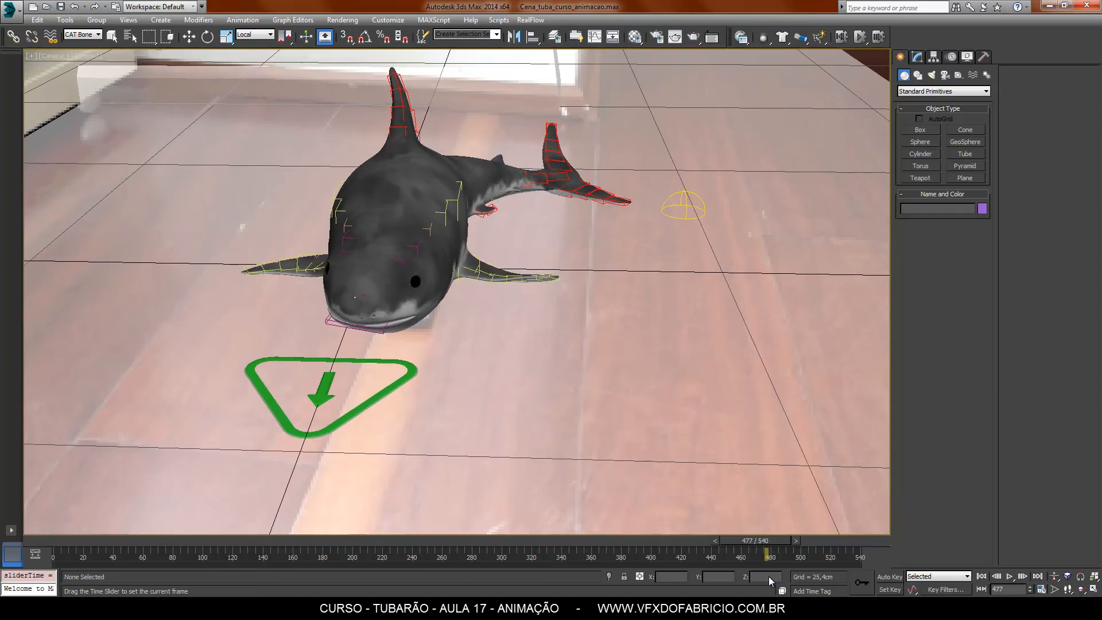
key(e)
click(564, 189)
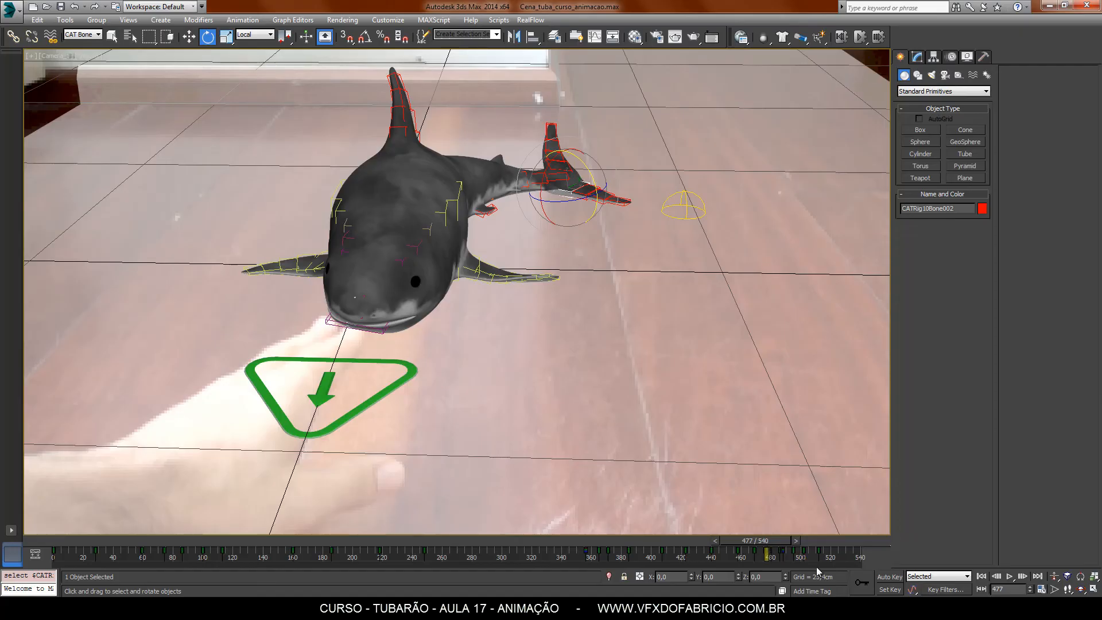
key(comma)
key(period)
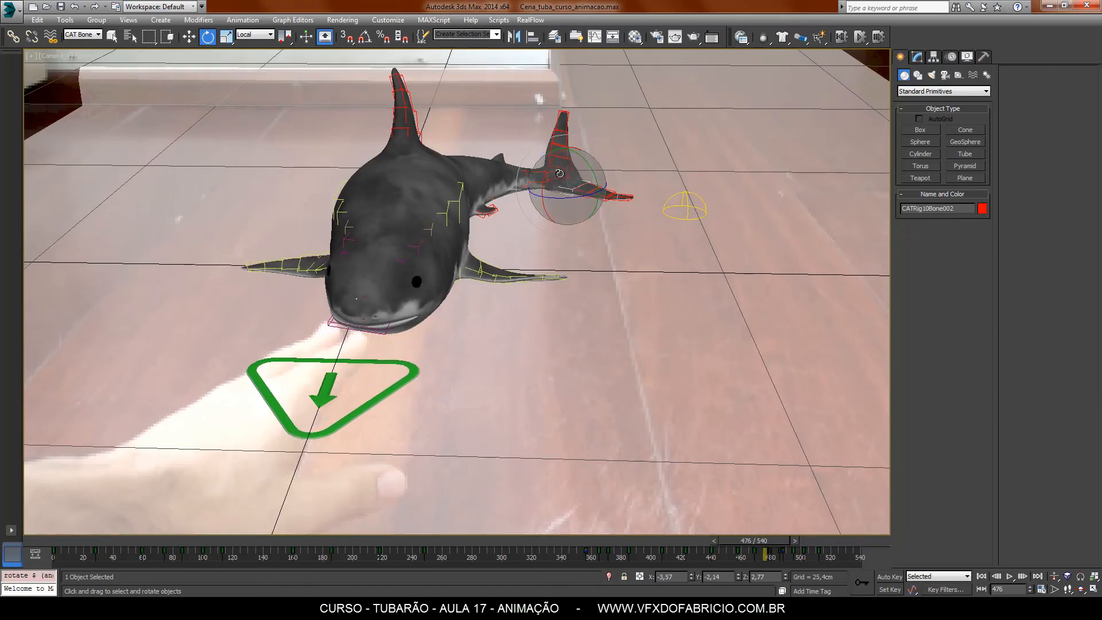
key(period)
key(period)
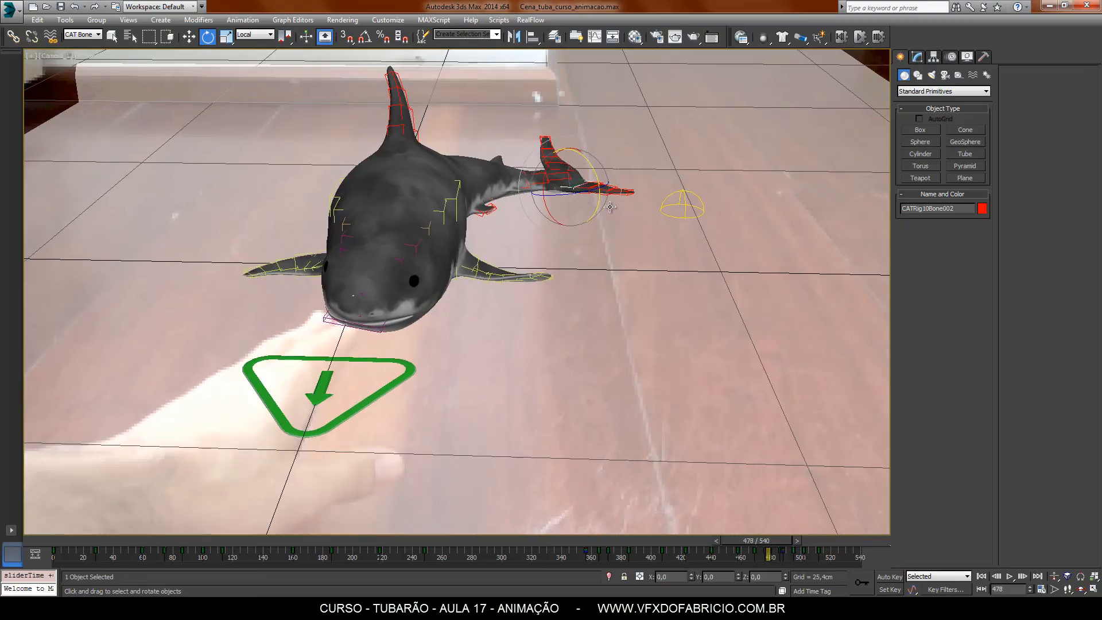
key(comma)
- Adjust the rotation of the last tail bone at frame 477 and step through the surrounding frames
click(573, 178)
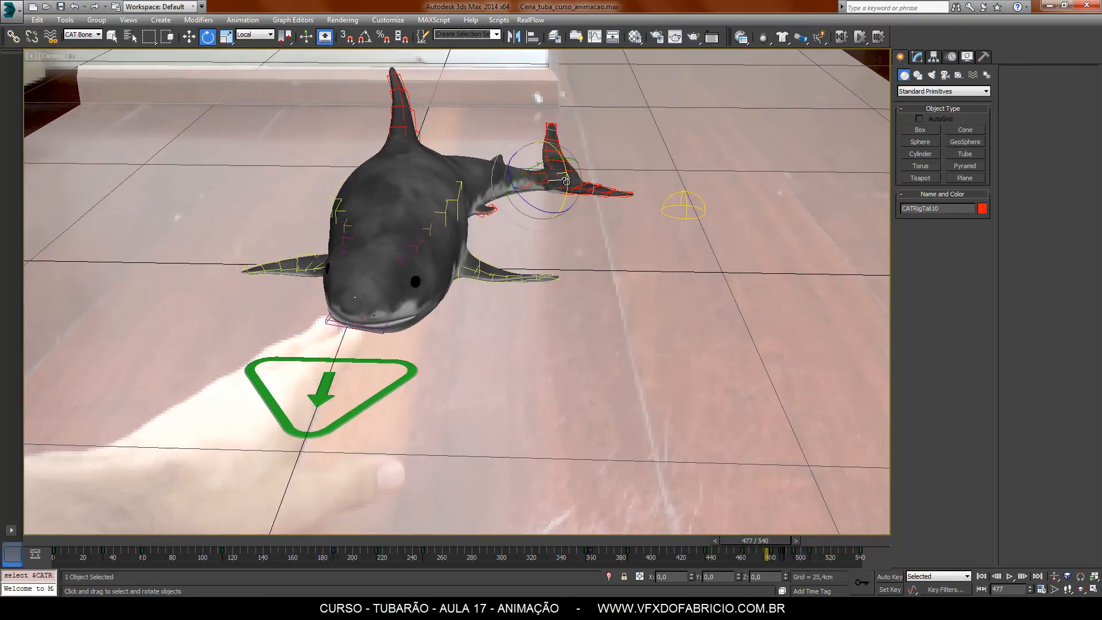
drag(568, 182, 576, 181)
key(period)
key(period)
key(period)
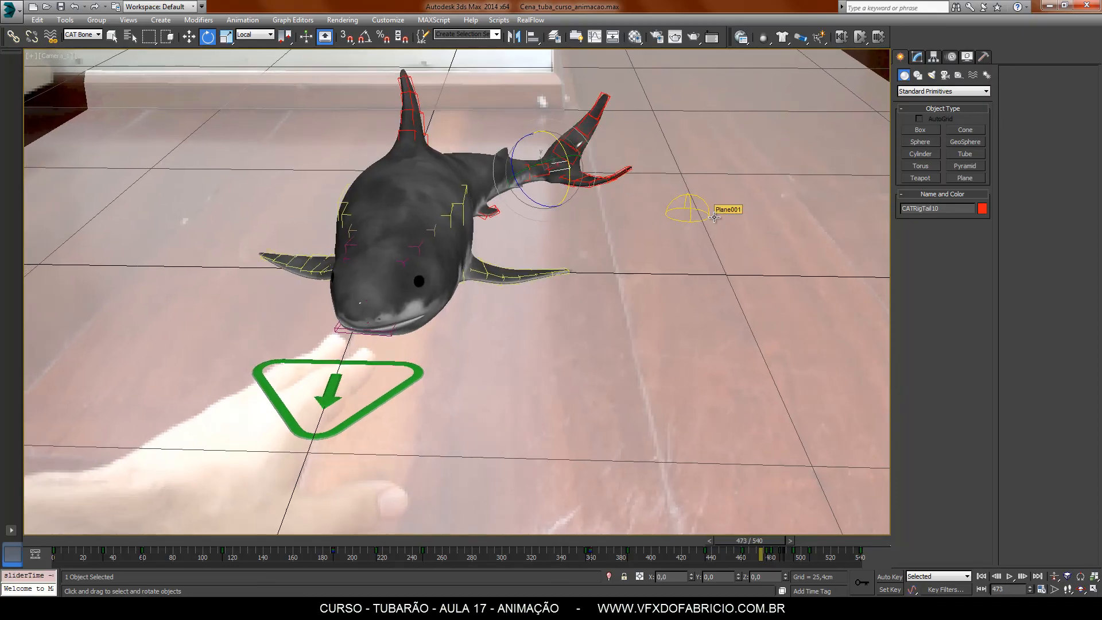
key(period)
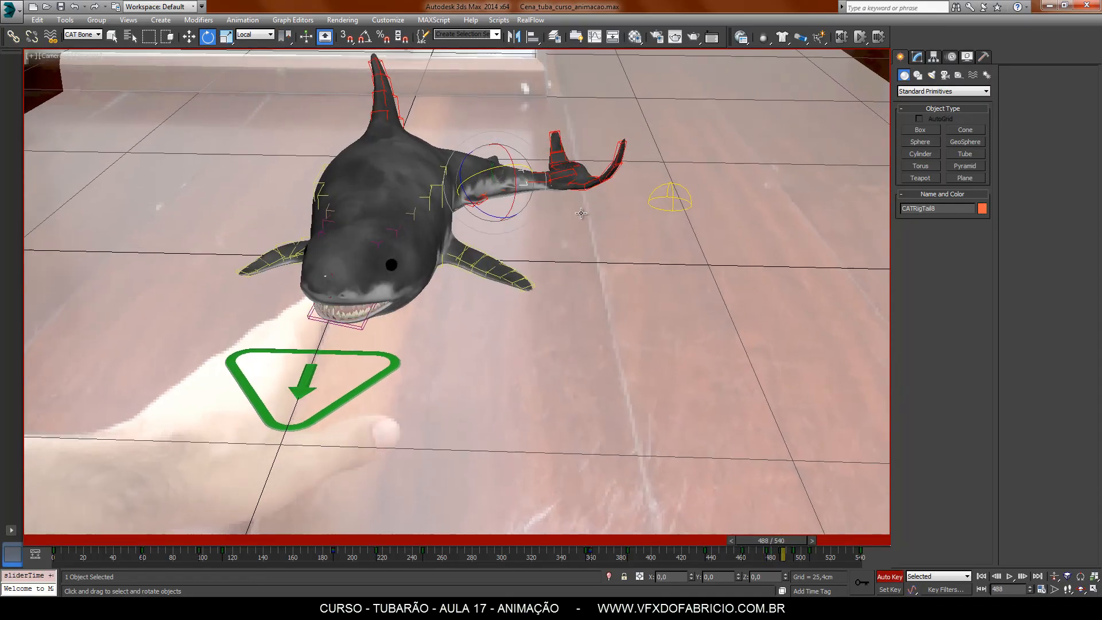
- With Auto Key on at frame 492, rotate the last three tail bones together and three upper lobe bones by about -19.8 degrees on Y
key(period)
key(period)
key(period)
key(period)
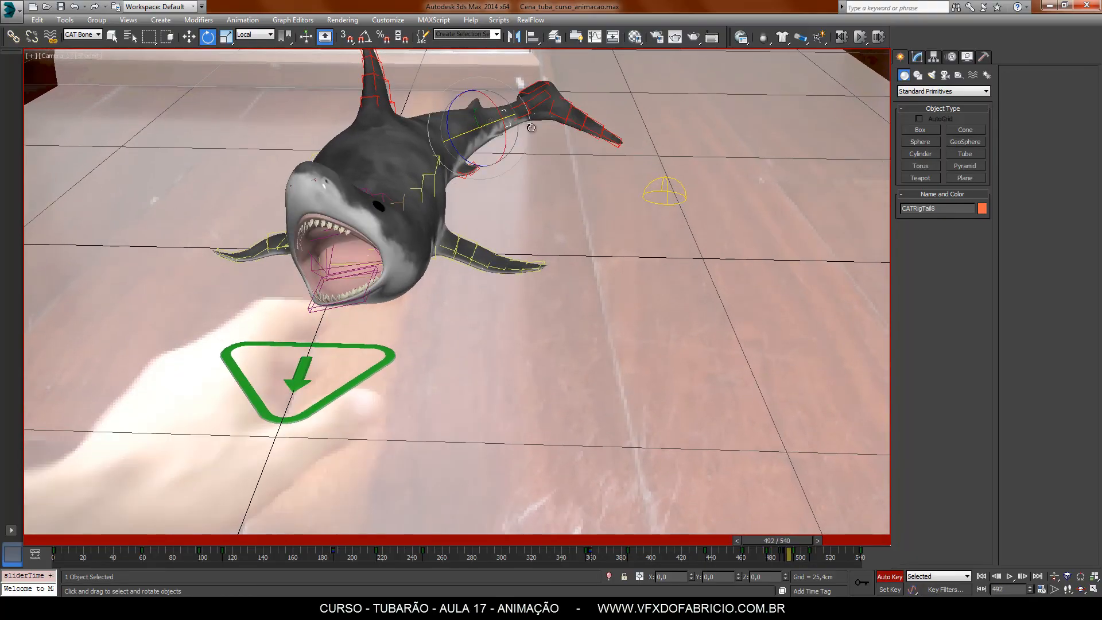
click(510, 122)
ctrl+click(536, 102)
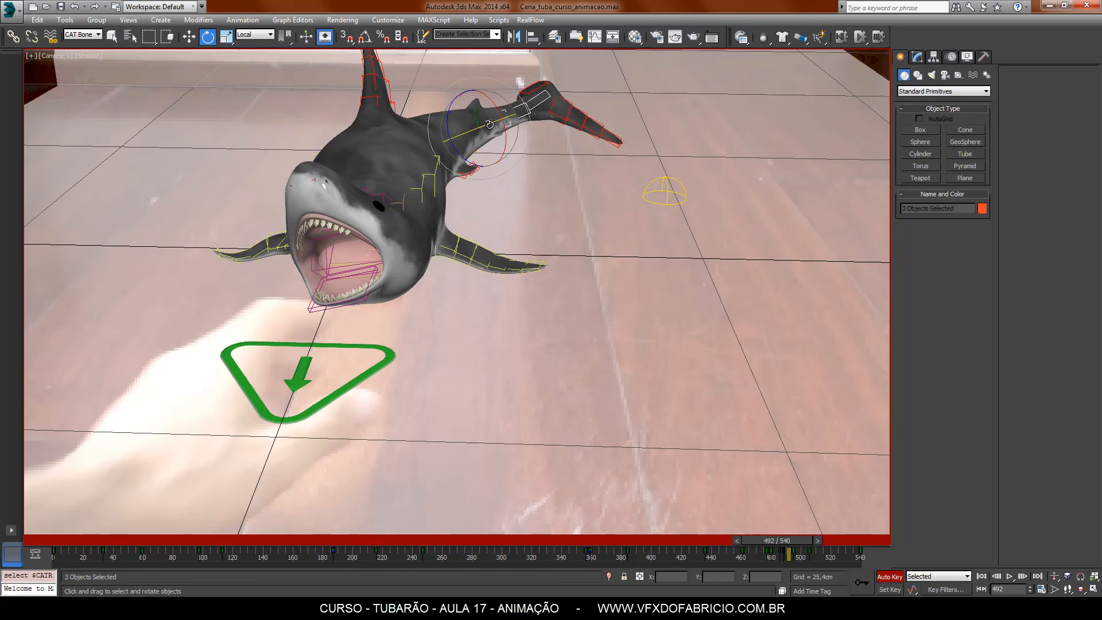
drag(496, 133, 491, 120)
click(519, 150)
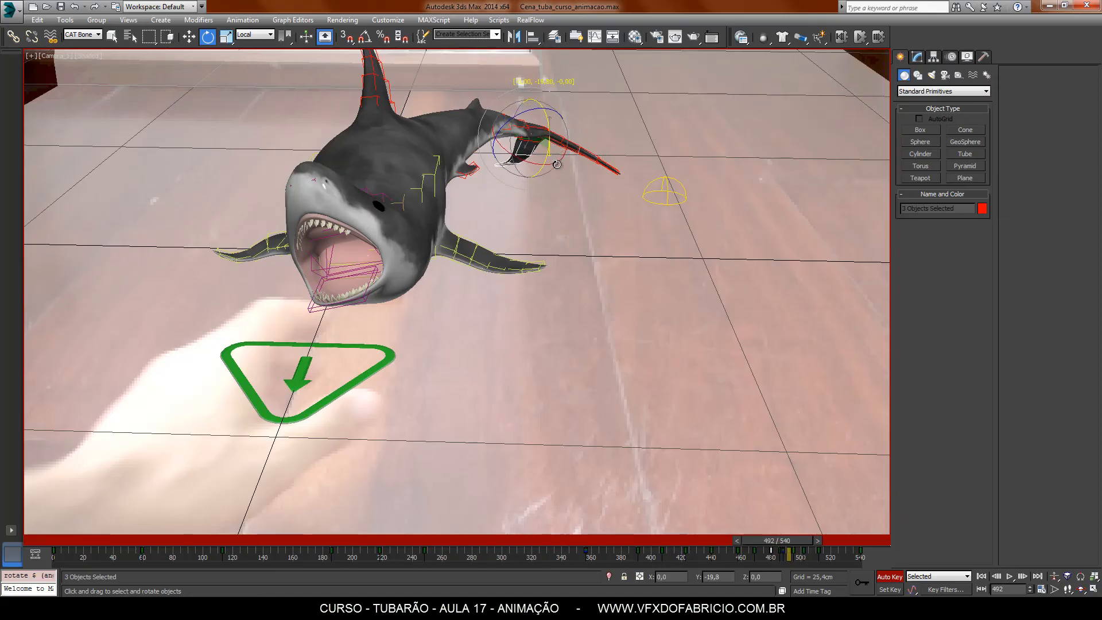
- Examine the tail movement frame by frame from about frame 479 to frame 507
drag(805, 547, 782, 544)
key(period)
key(period)
key(period)
key(period)
key(period)
key(period)
key(period)
key(period)
key(period)
key(period)
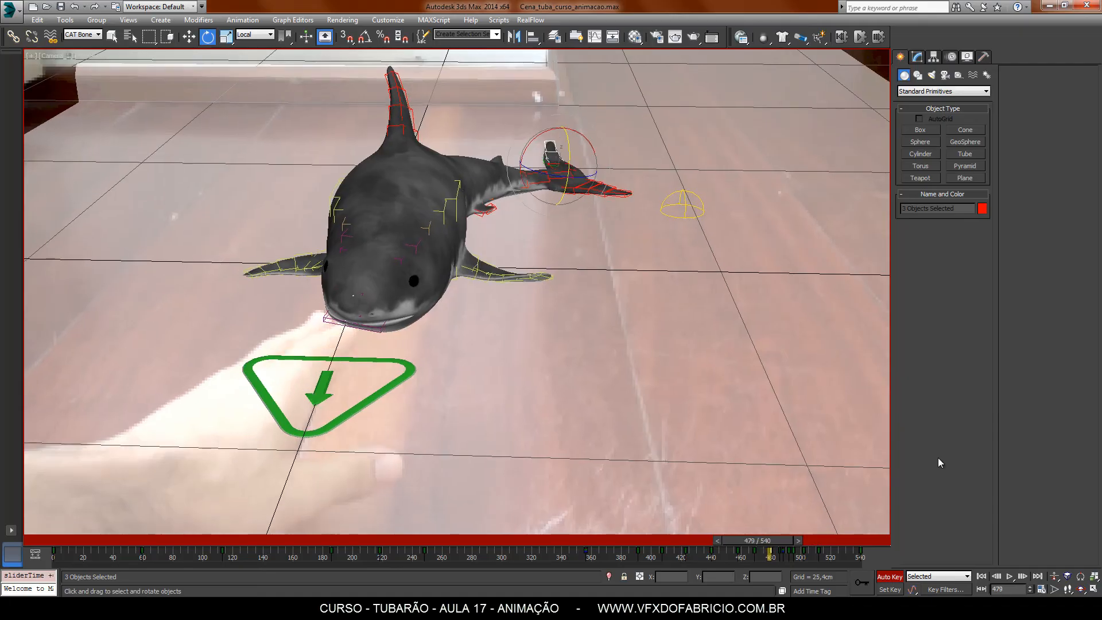
key(period)
key(period)
key(period)
key(period)
key(period)
key(period)
key(period)
key(period)
key(period)
key(period)
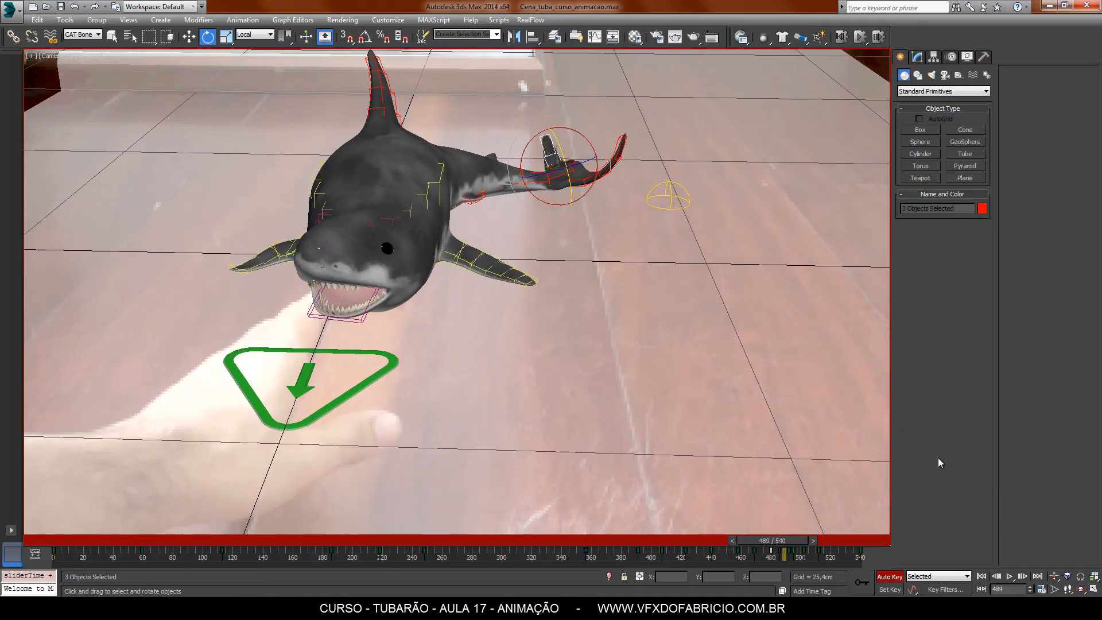
key(period)
key(period)
key(period)
key(period)
key(period)
key(period)
key(period)
key(period)
key(period)
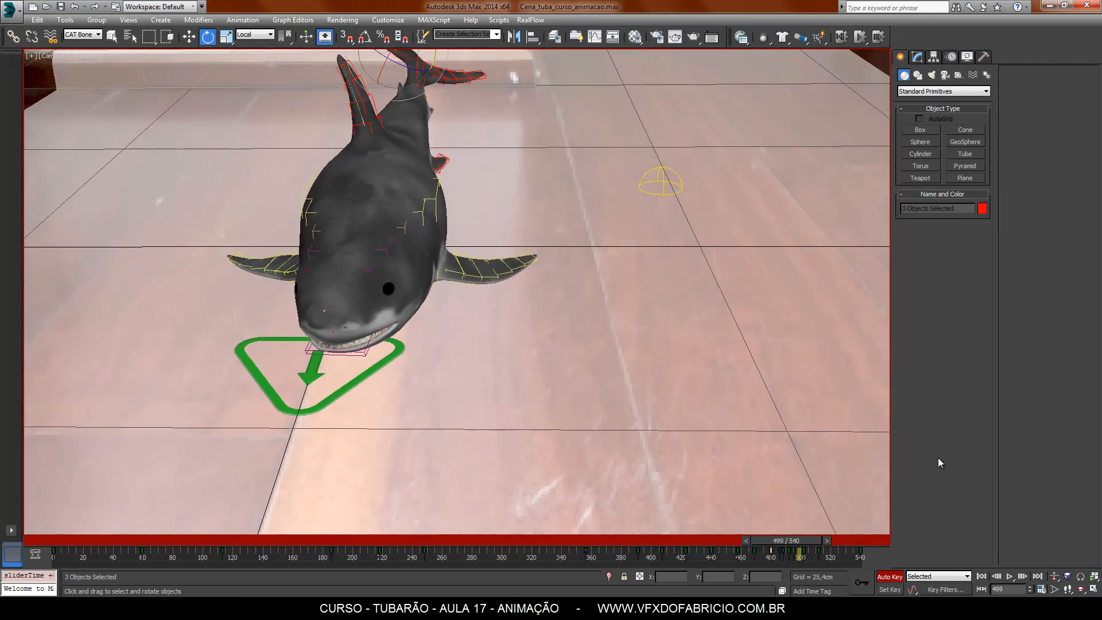
key(period)
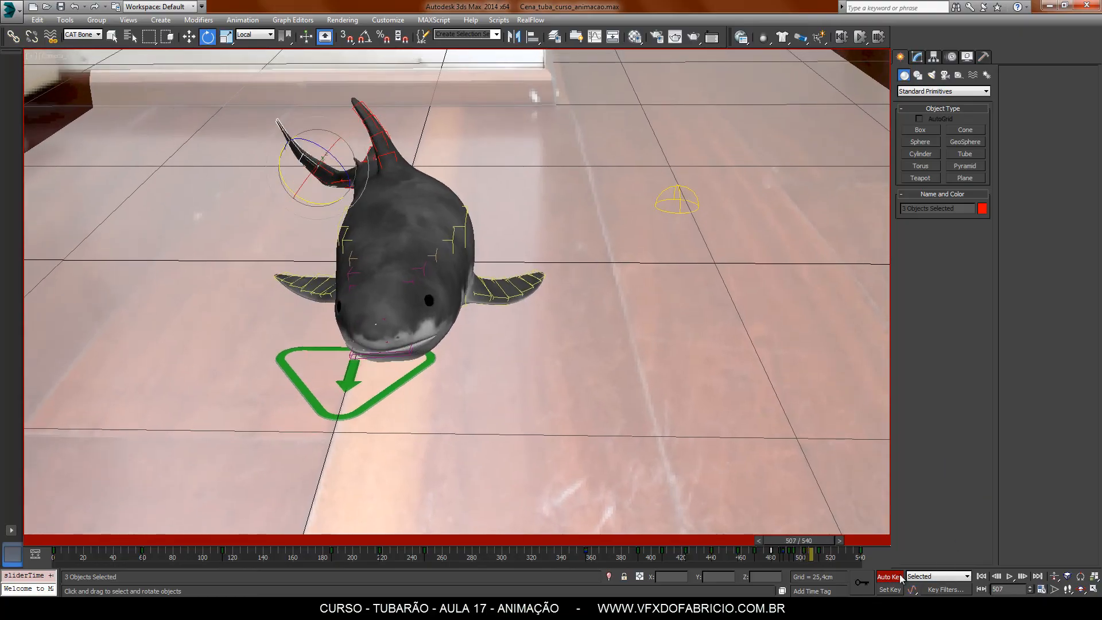
- Turn off Auto Key and play back the animation, then deselect the bones and save the scene
key(n)
click(1012, 577)
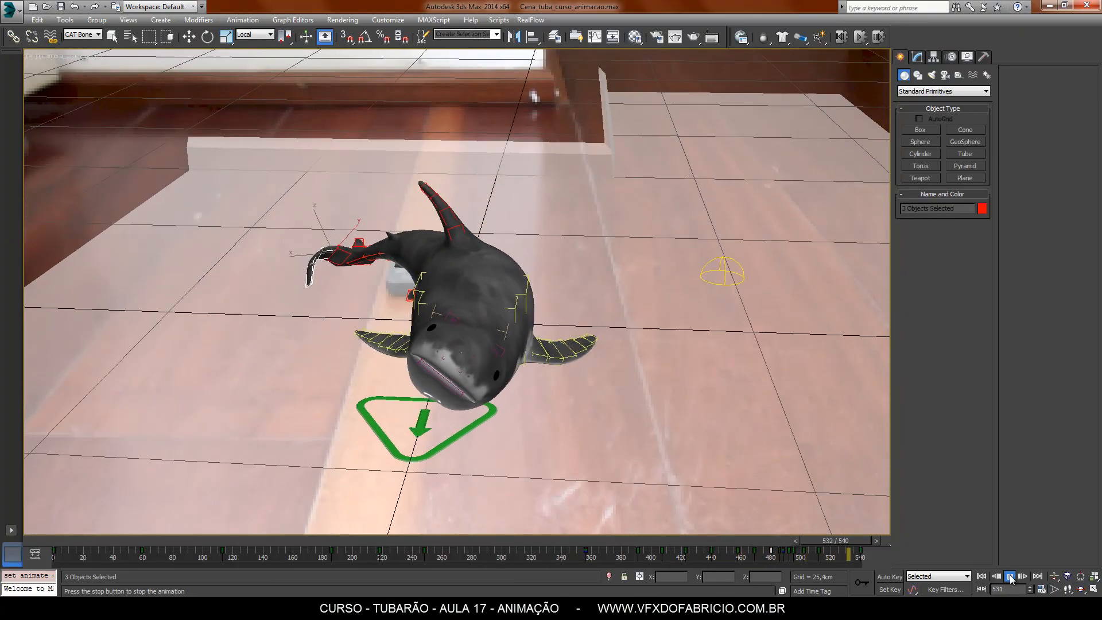
click(1010, 578)
key(e)
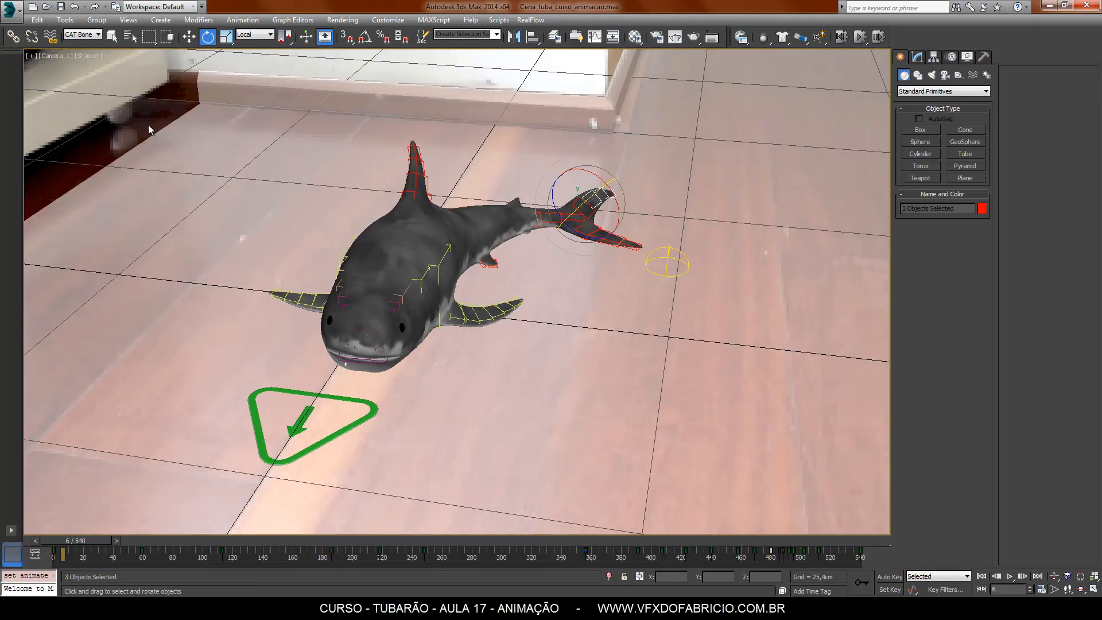
click(149, 129)
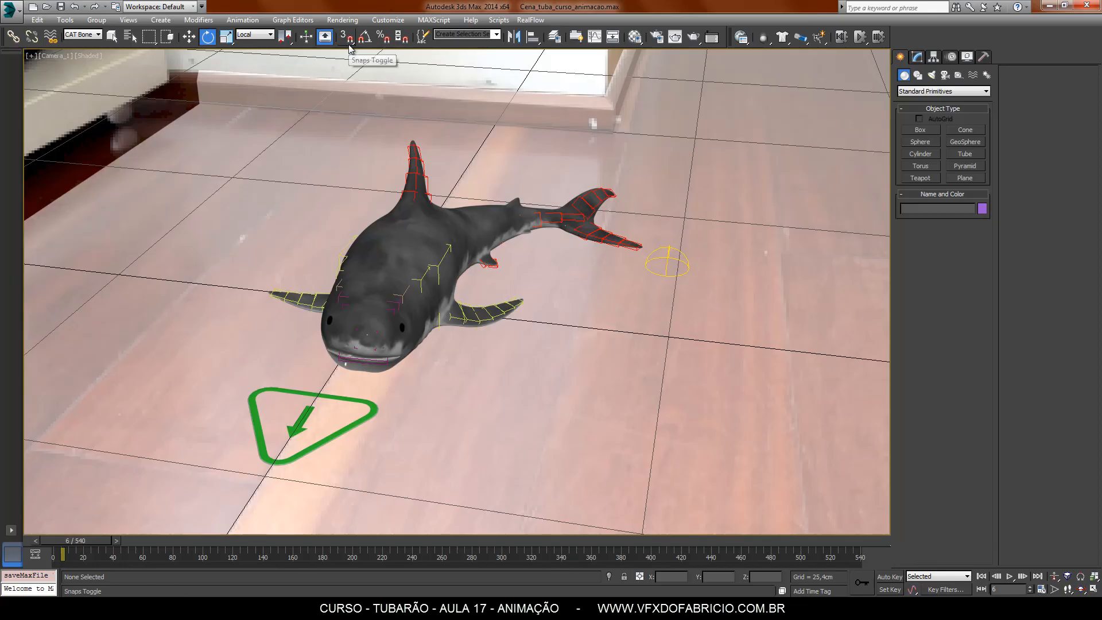
- Set the selection filter to All and hide the floor plane
click(112, 36)
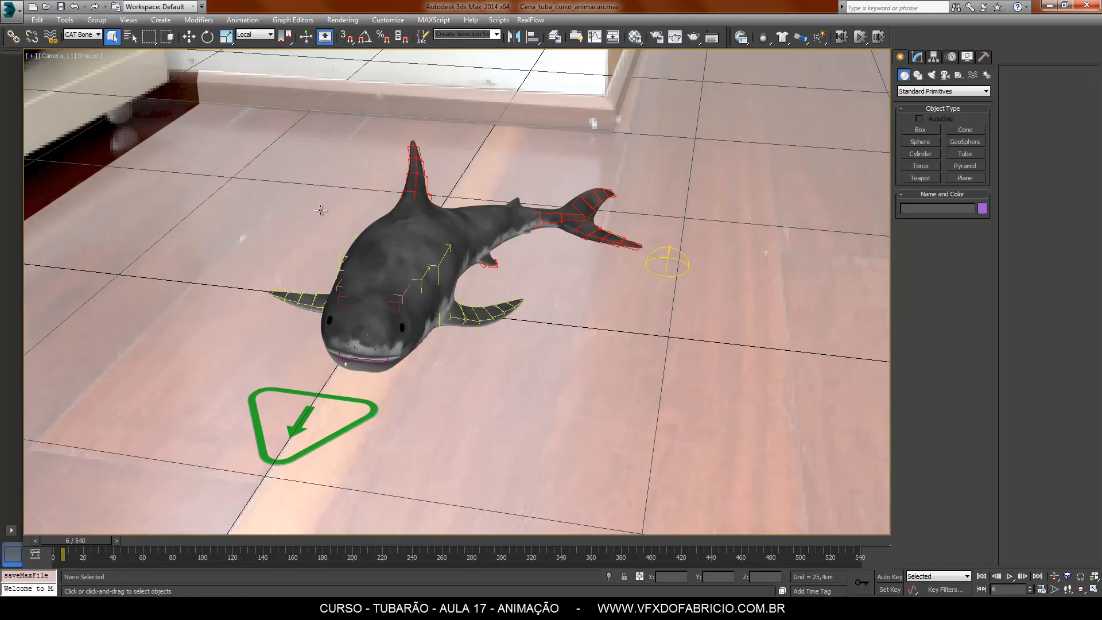
click(86, 35)
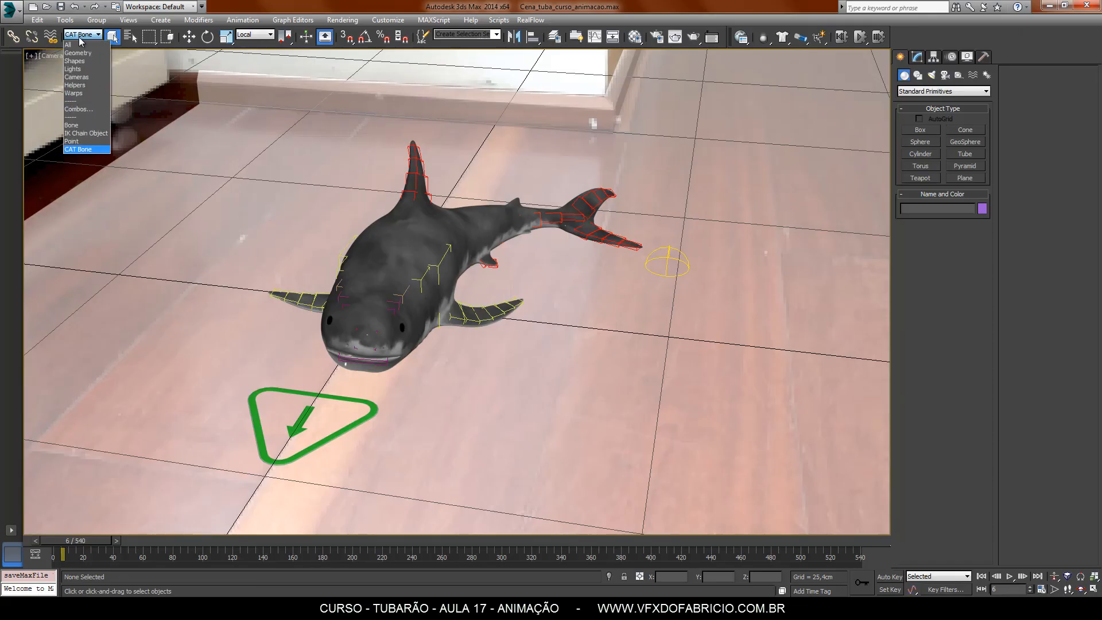
click(74, 46)
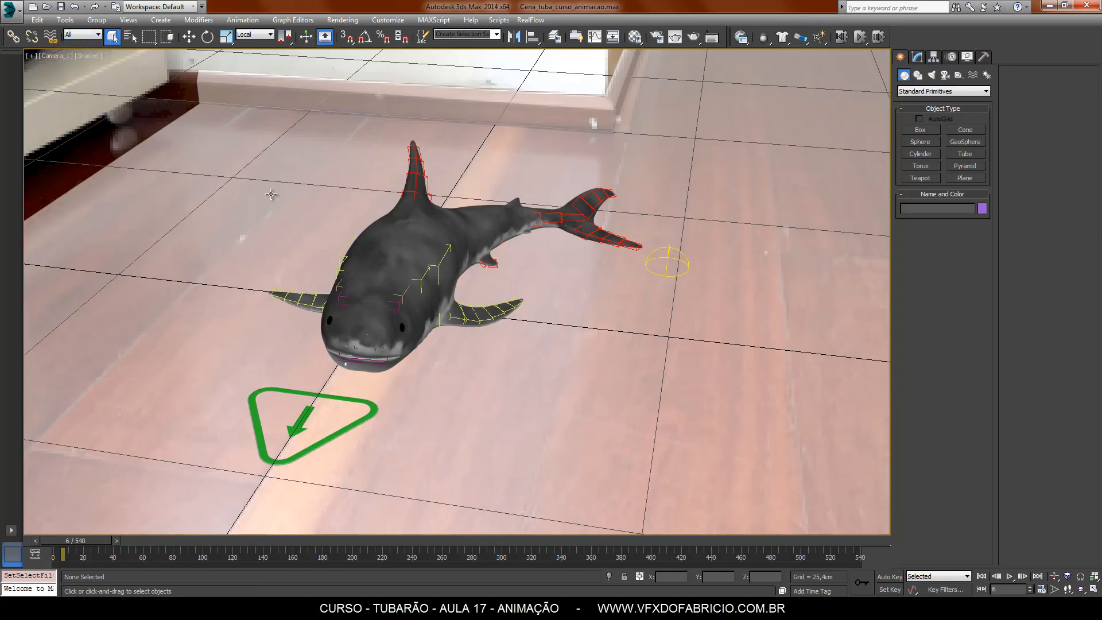
click(276, 232)
right_click(251, 213)
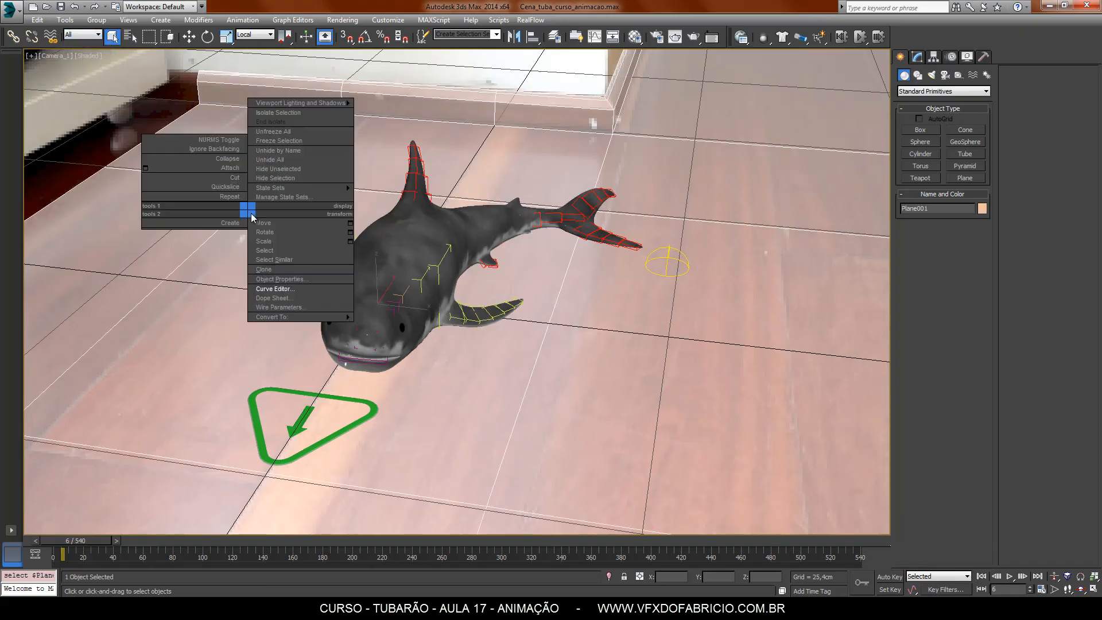
click(280, 179)
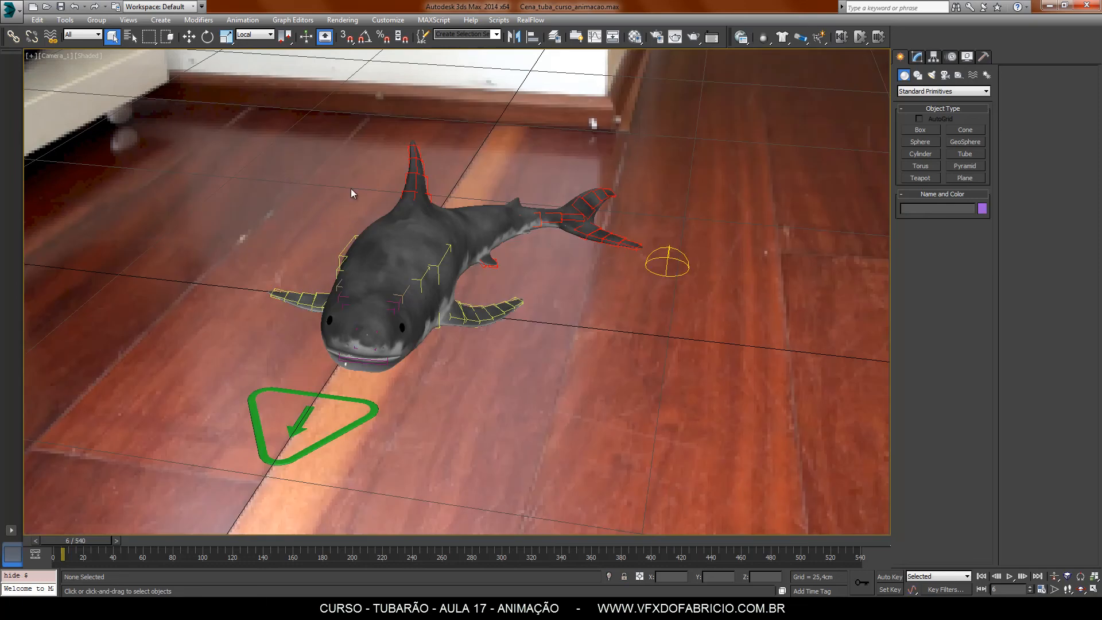
- Create an AVI preview of Camera_1 for frames 0 to 540 at 30 FPS, with bone objects excluded and Shaded rendering level
click(68, 20)
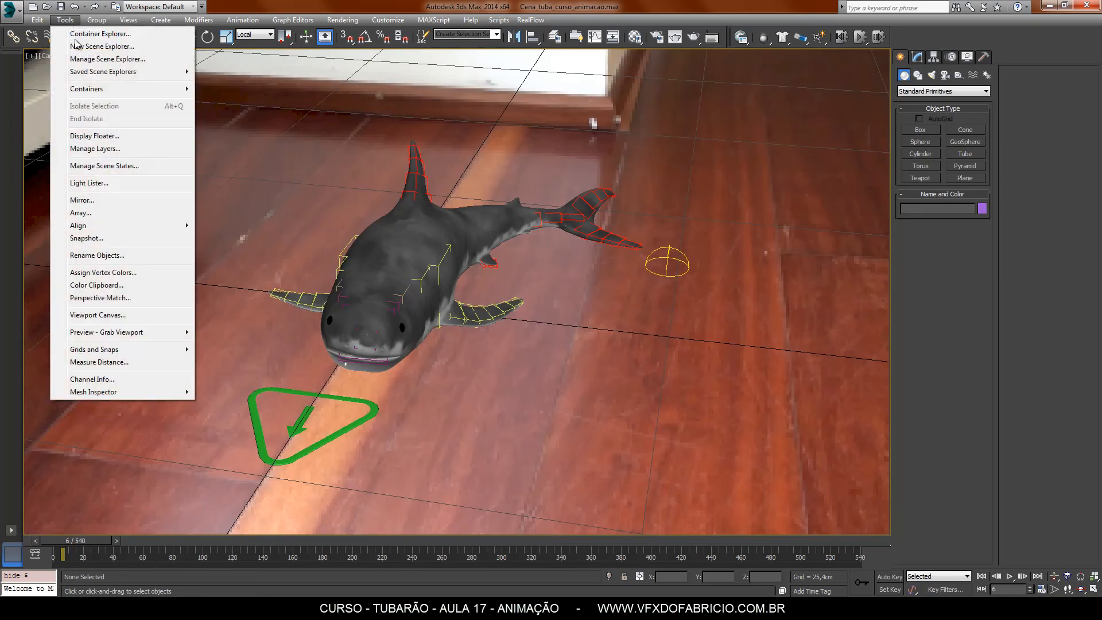
mouse_move(105, 337)
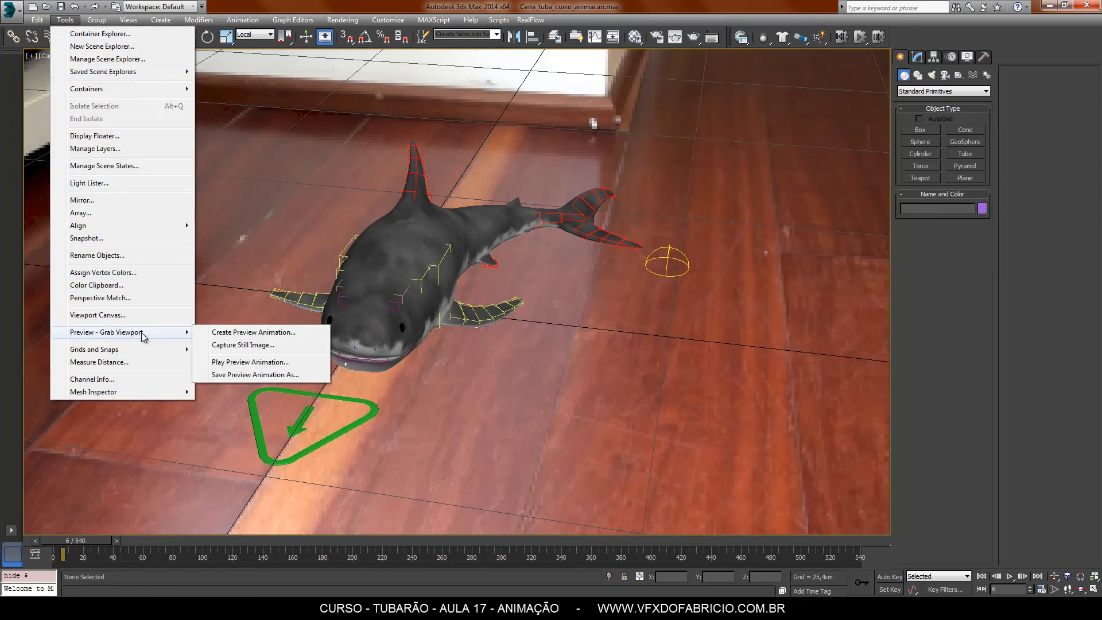
click(264, 332)
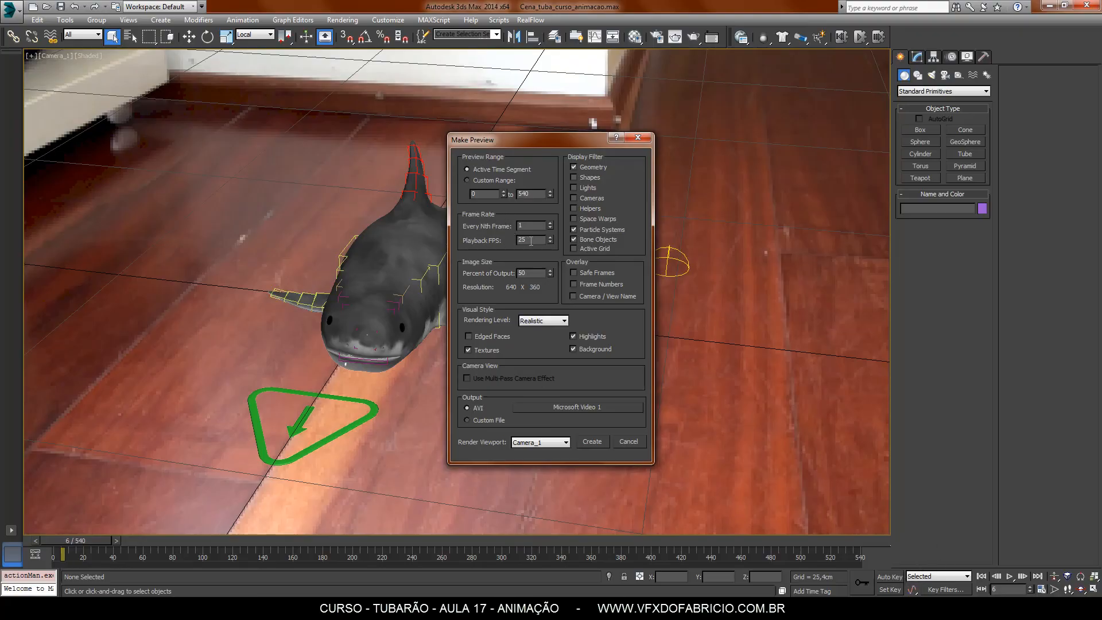
text(30)
click(504, 271)
click(550, 322)
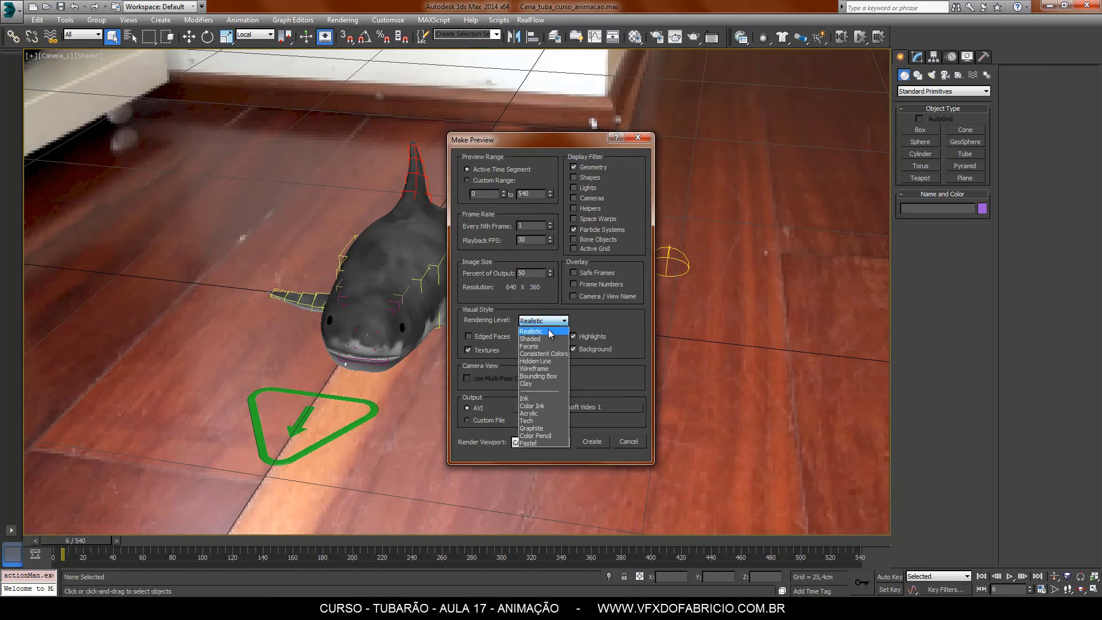
click(549, 340)
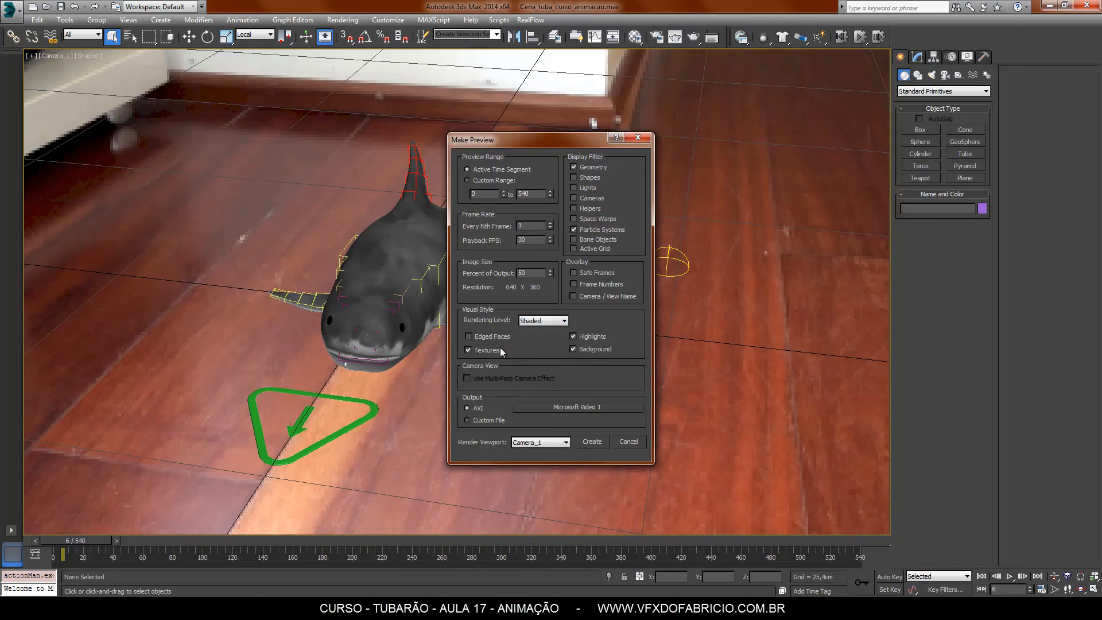
click(589, 446)
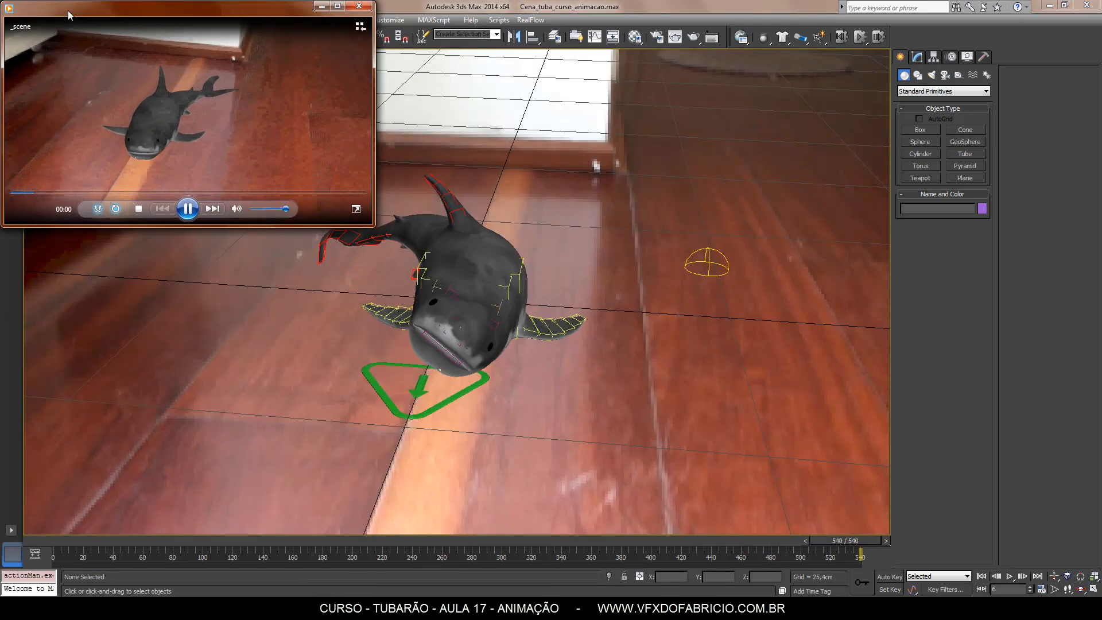
- Watch the rendered shark preview at full-screen size in the media player
drag(68, 15, 365, 180)
double_click(480, 244)
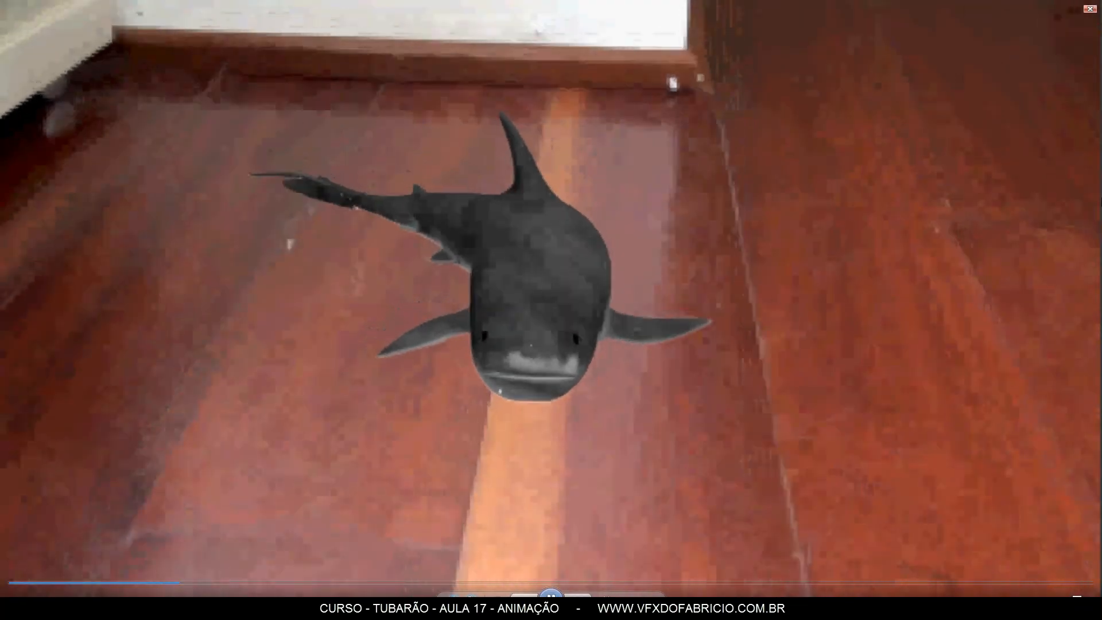